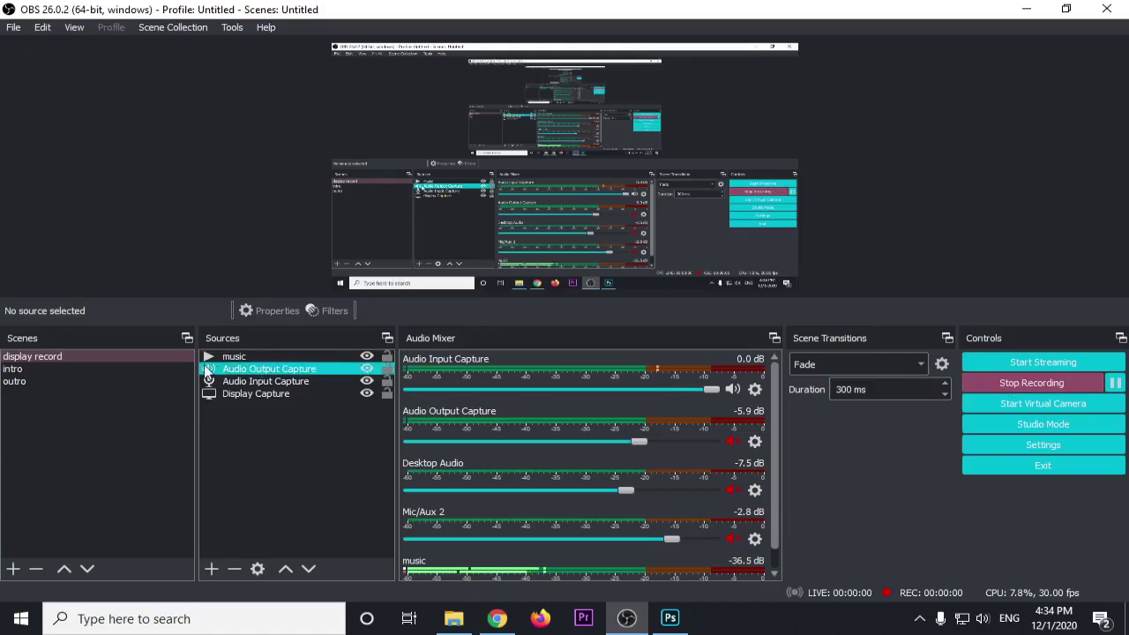
Start the OBS screen recording with the intro scene and minimize OBS
left_click(96, 367)
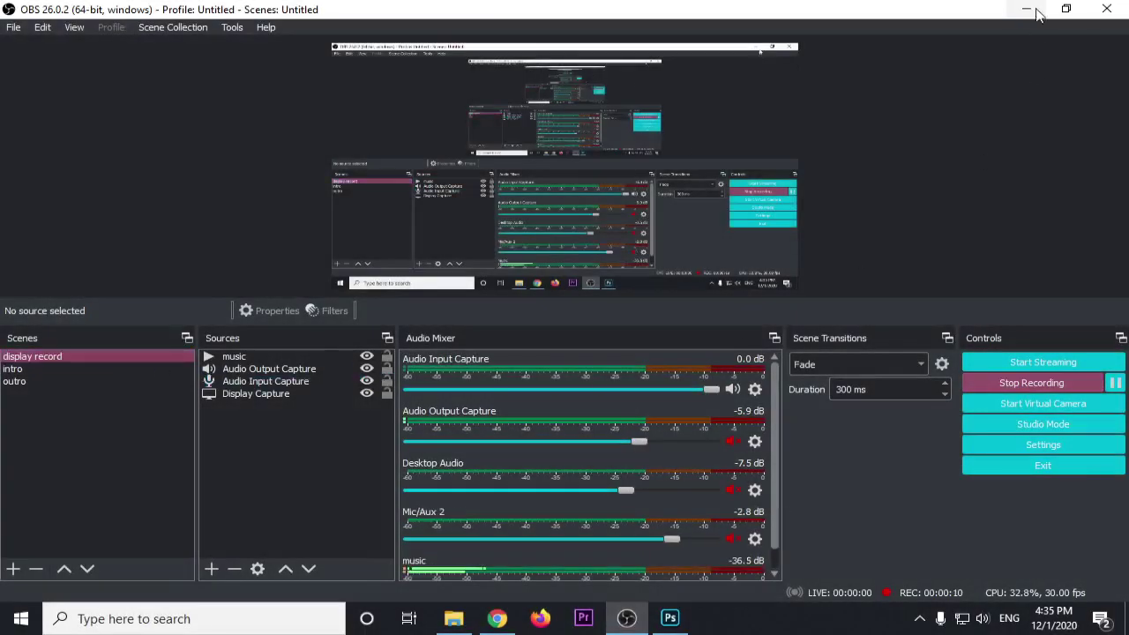
left_click(1039, 9)
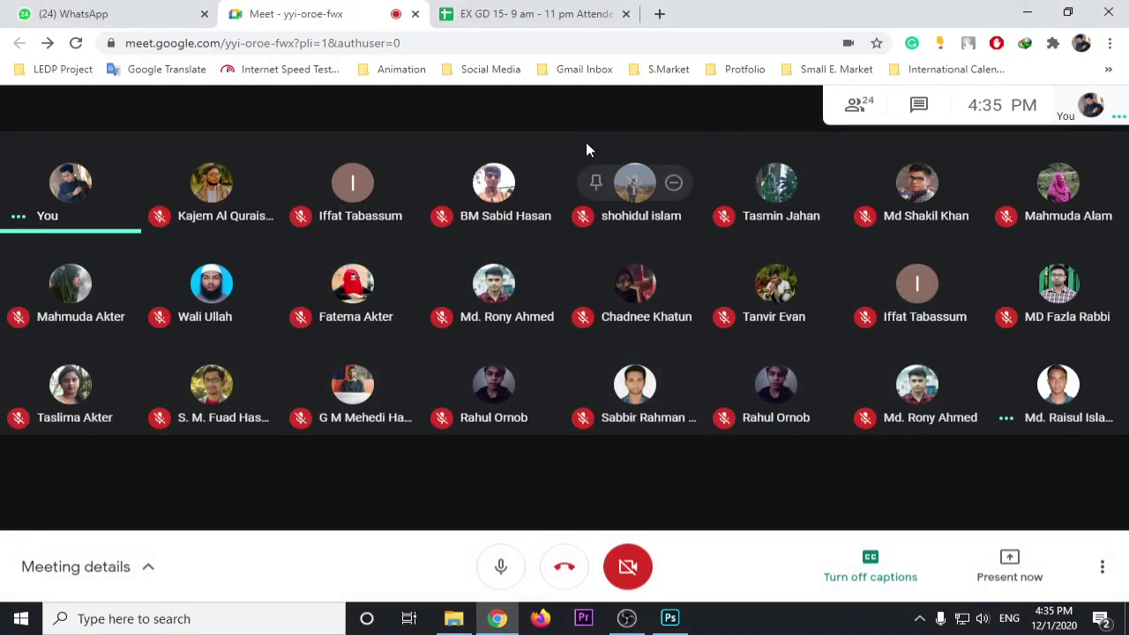
mouse_move(62, 196)
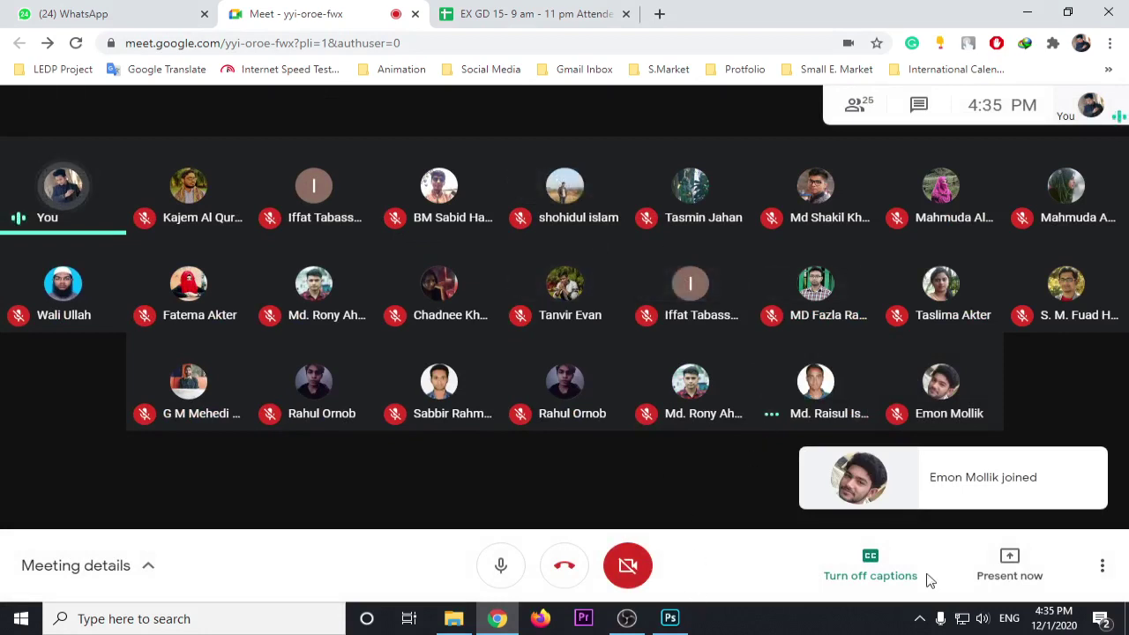
Present your entire screen to the Meet call, hide the sharing notice, and minimize Chrome
left_click(1025, 561)
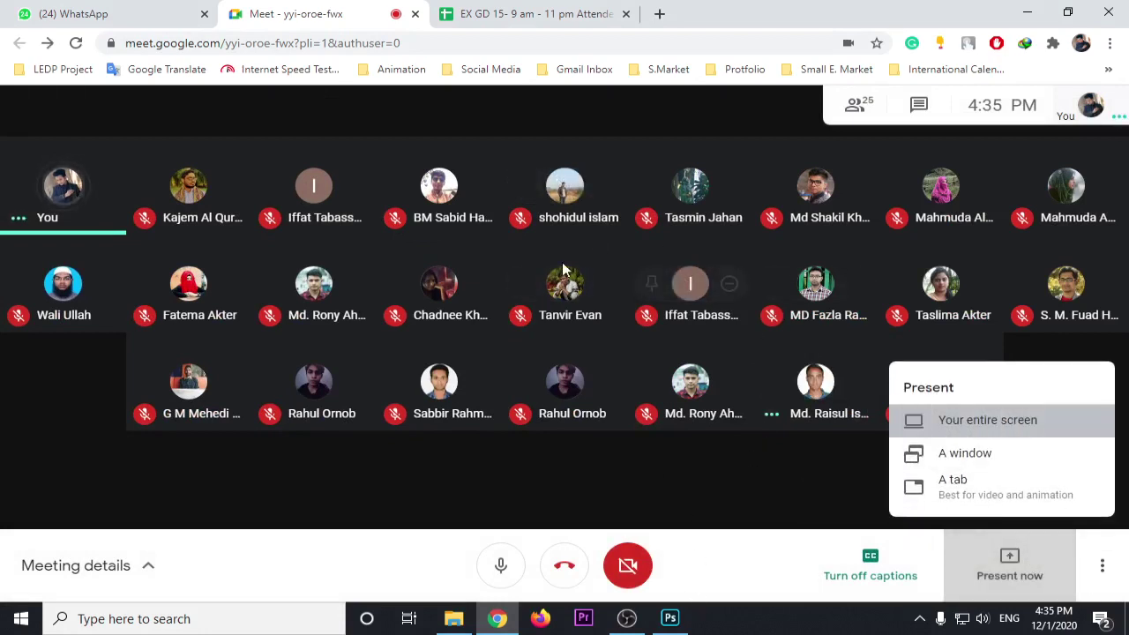
left_click(969, 424)
left_click(725, 403)
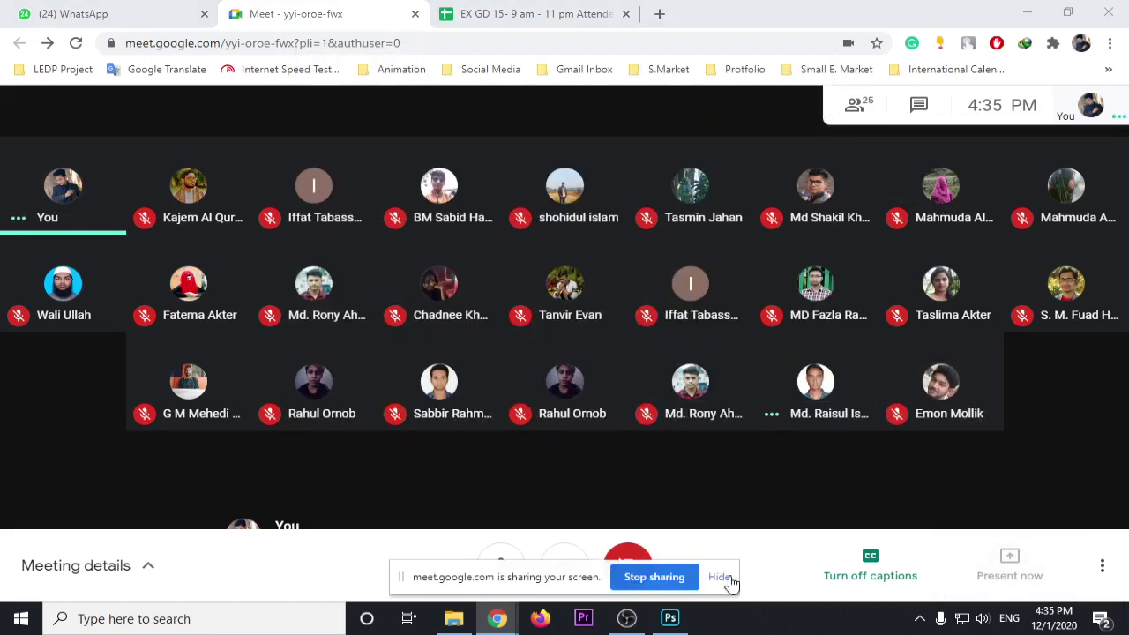
left_click(725, 578)
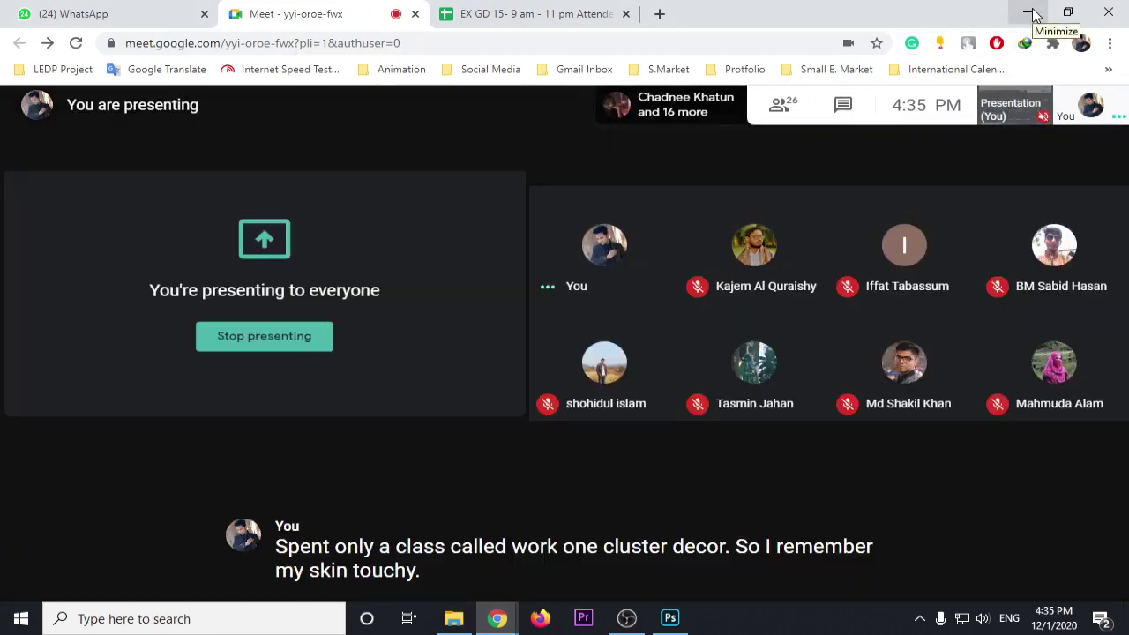
left_click(1034, 14)
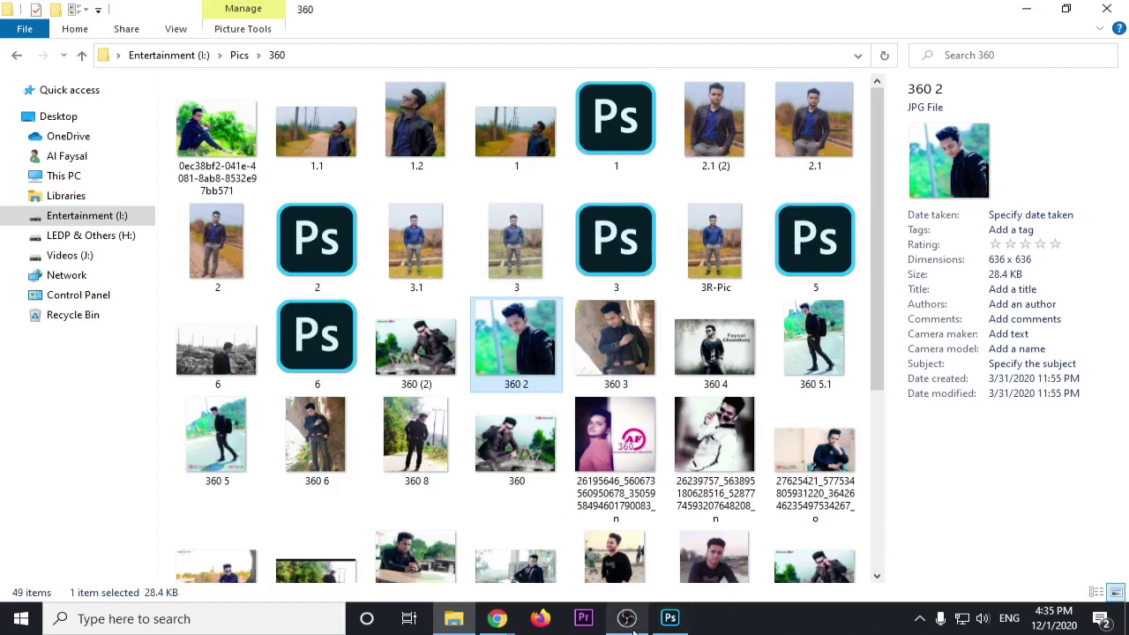
Bring up the blank Photoshop document with the Move tool, toolbar redocked and rulers hidden
left_click(669, 618)
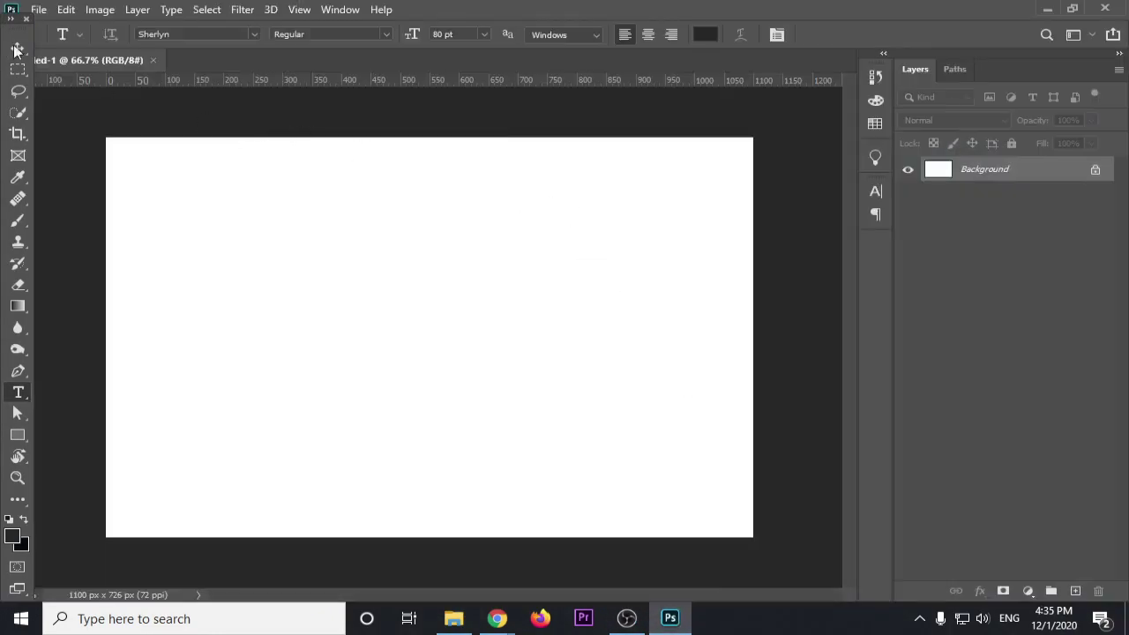
left_click(17, 50)
left_click_drag(18, 37, 23, 45)
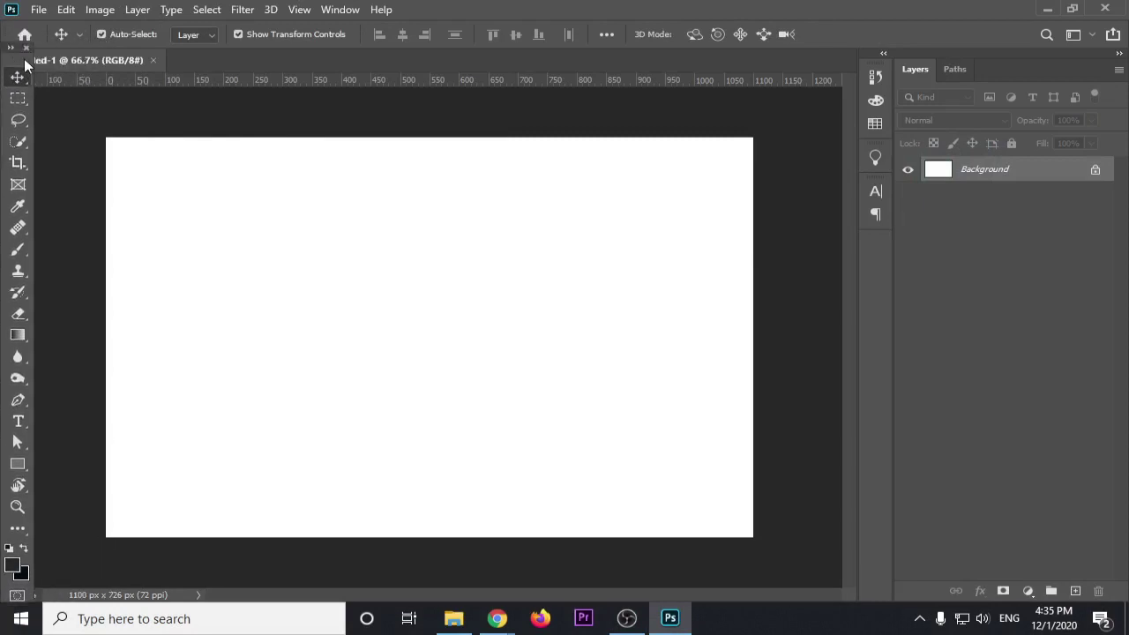
left_click_drag(22, 42, 50, 42)
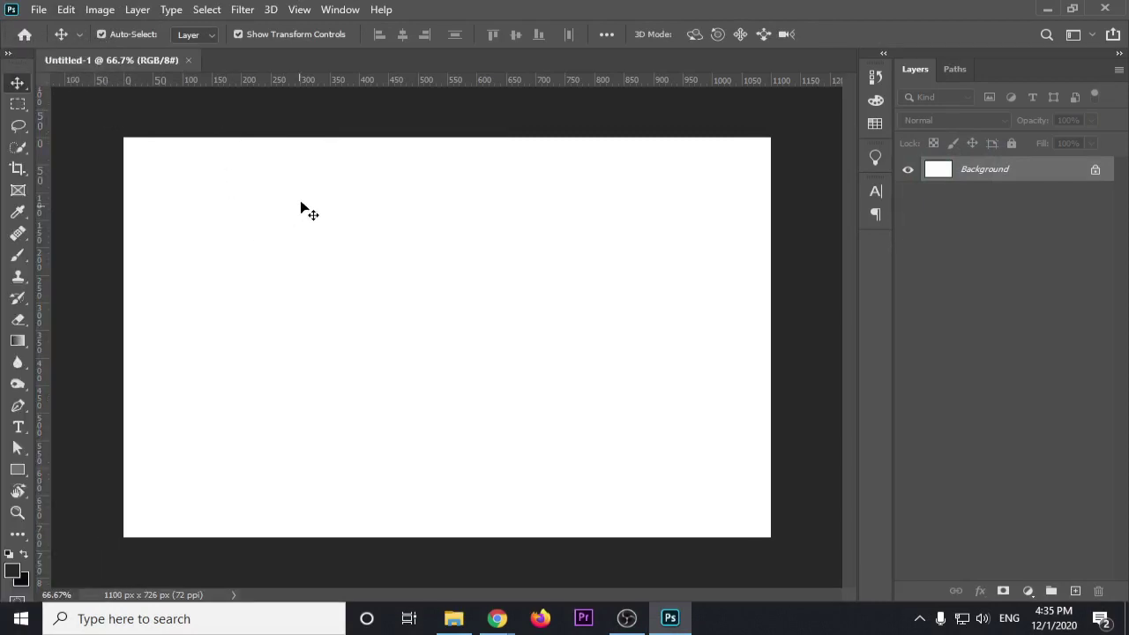
key("ctrl+r")
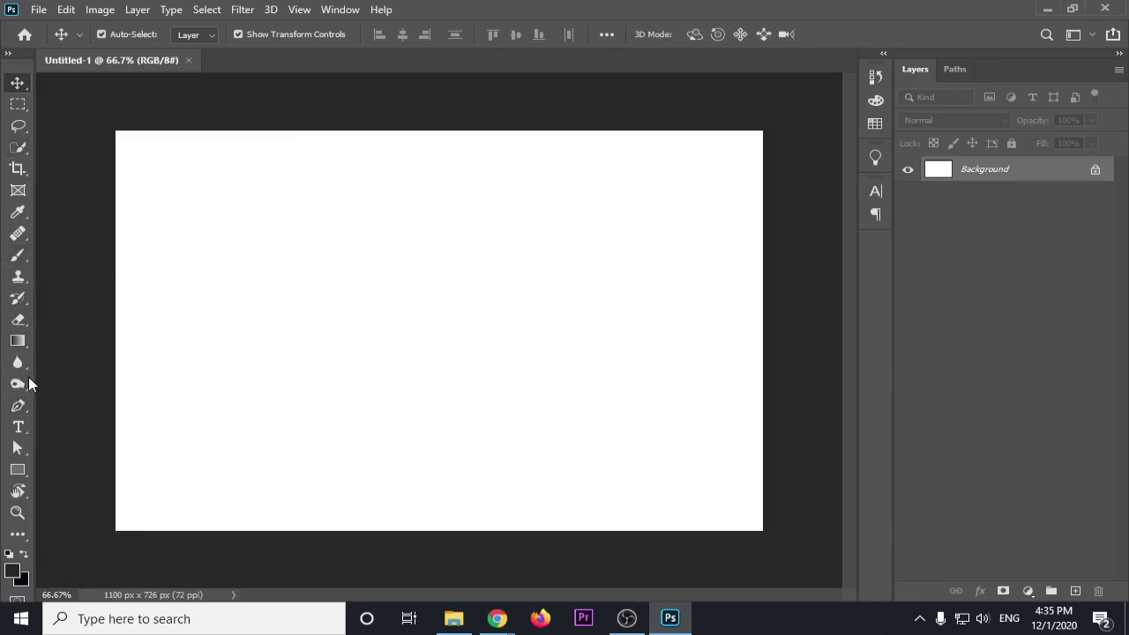
key("Print")
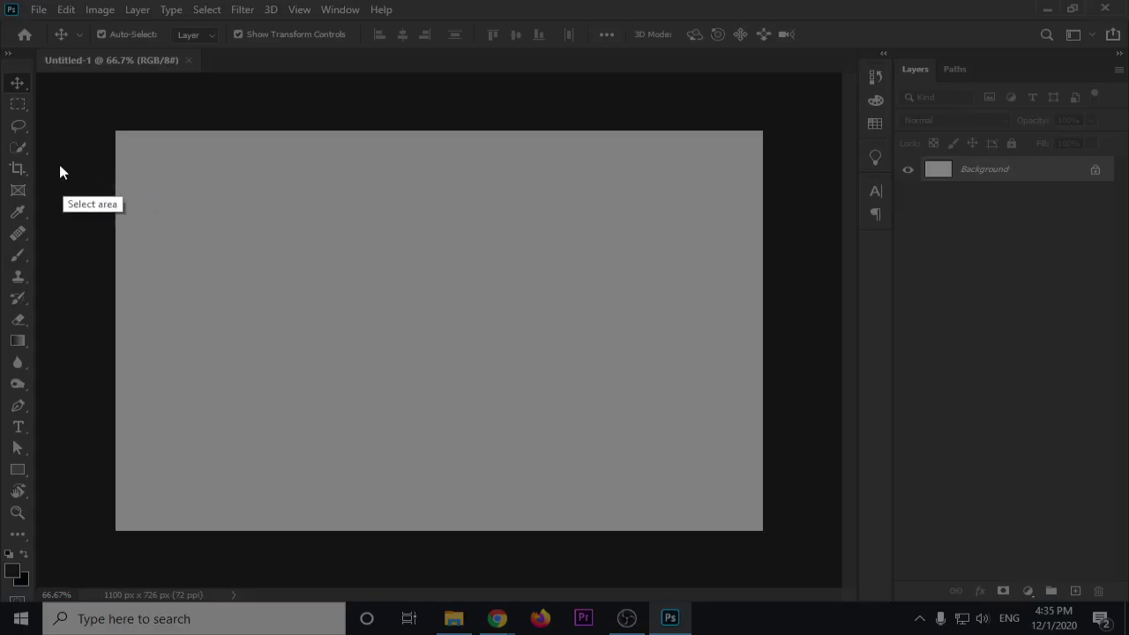
left_click_drag(0, 0, 701, 565)
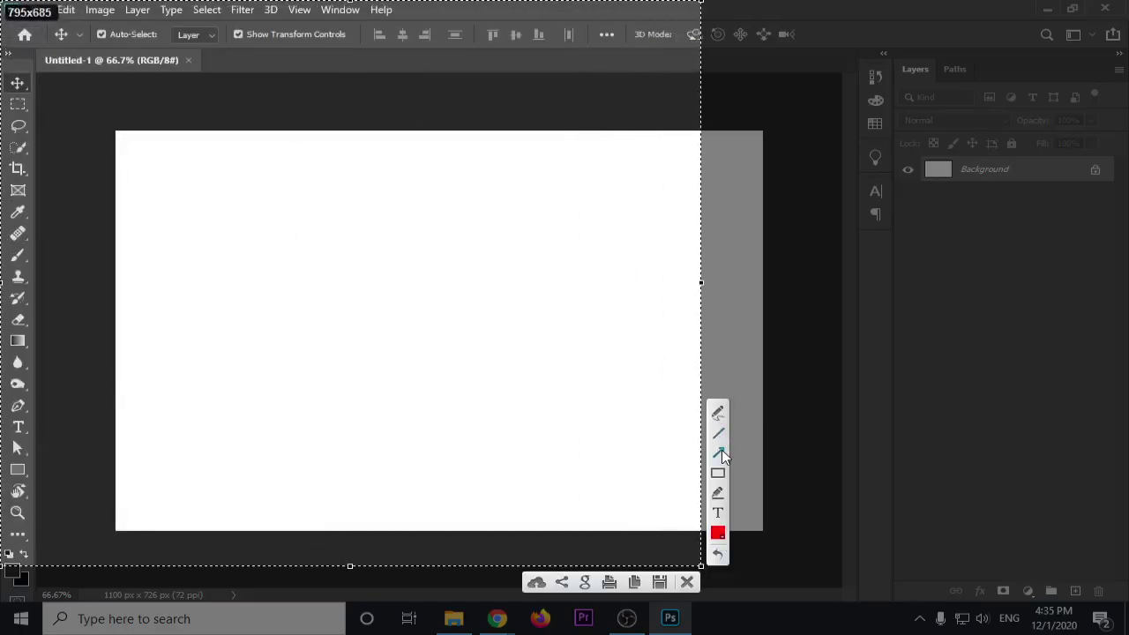
left_click(721, 450)
left_click_drag(529, 185, 36, 401)
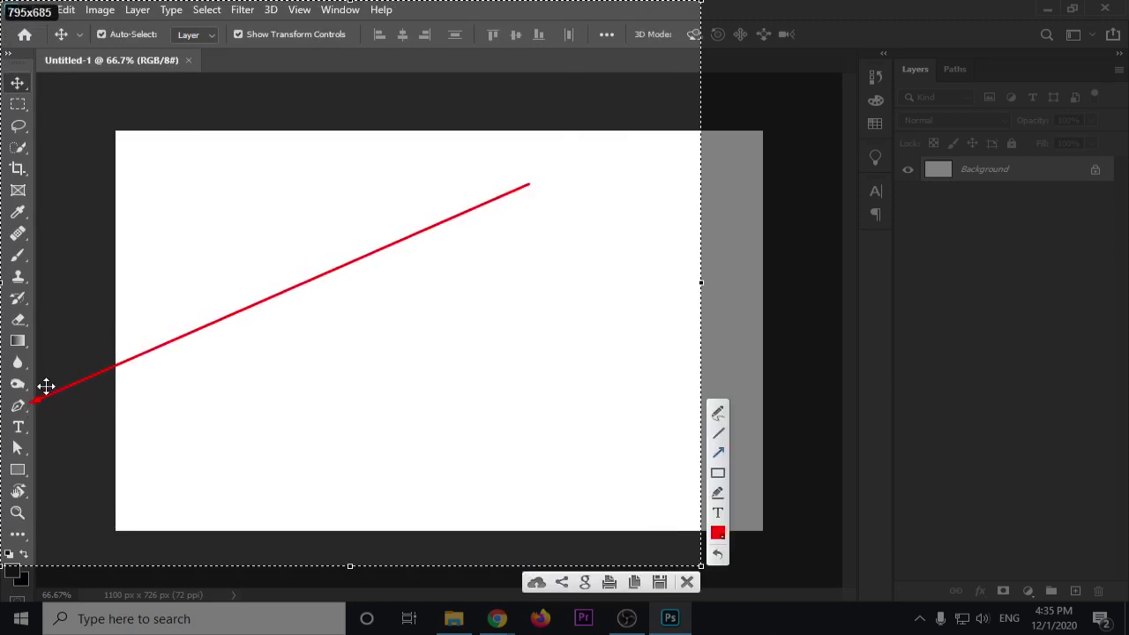
key("ctrl+c")
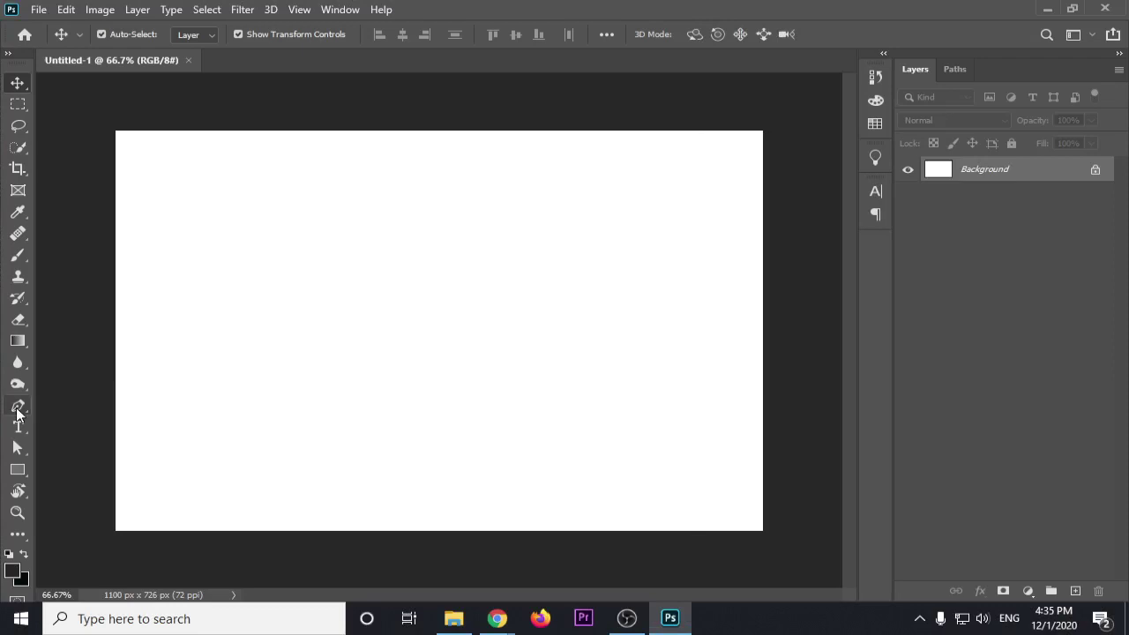
mouse_move(18, 405)
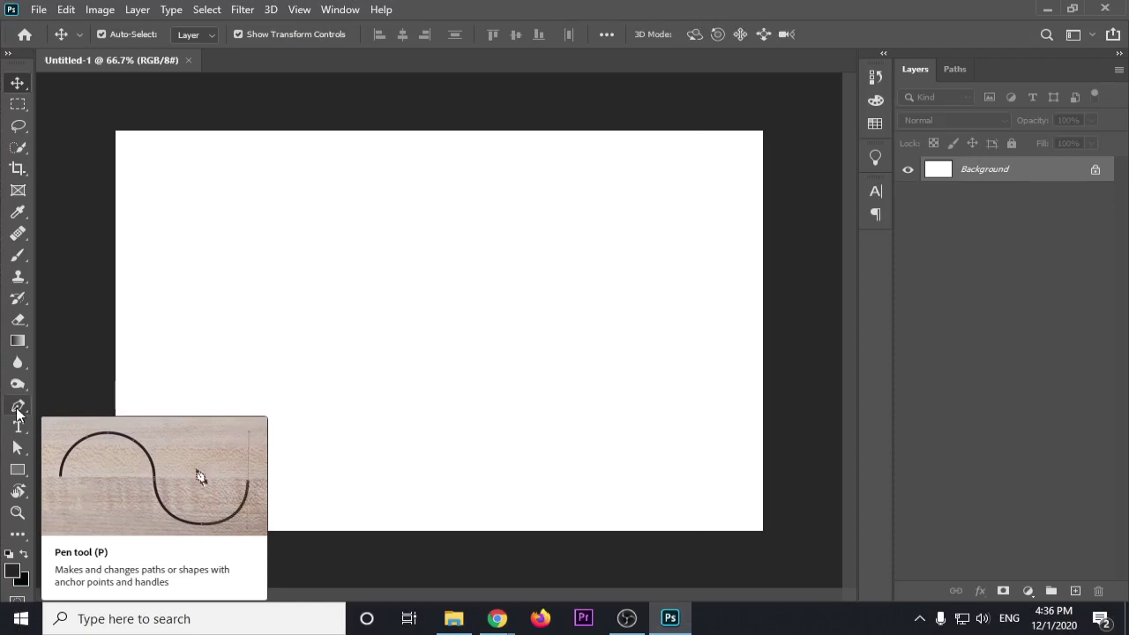
Select the Pen tool and try switching its mode between Path and Shape
left_click(17, 408)
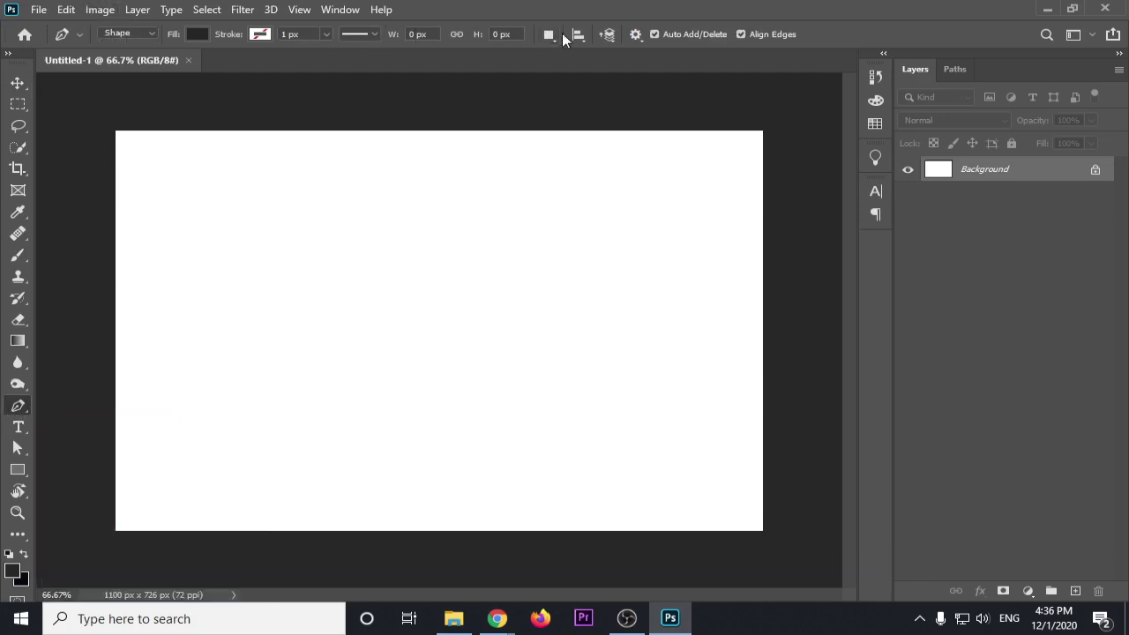
left_click(151, 31)
left_click(151, 30)
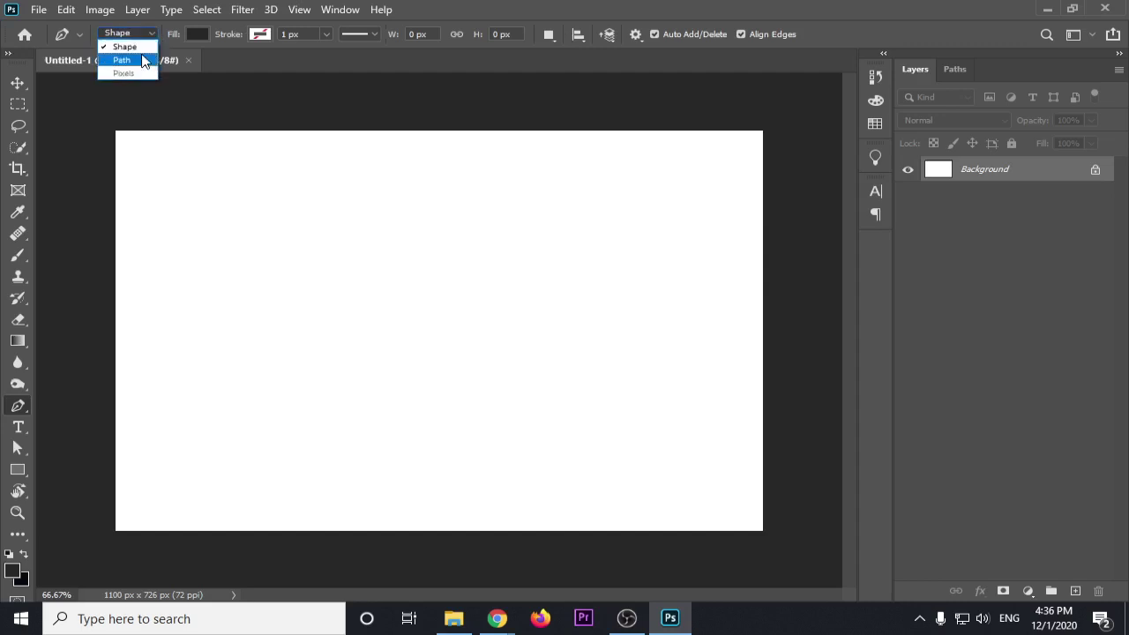
left_click(140, 60)
left_click(150, 32)
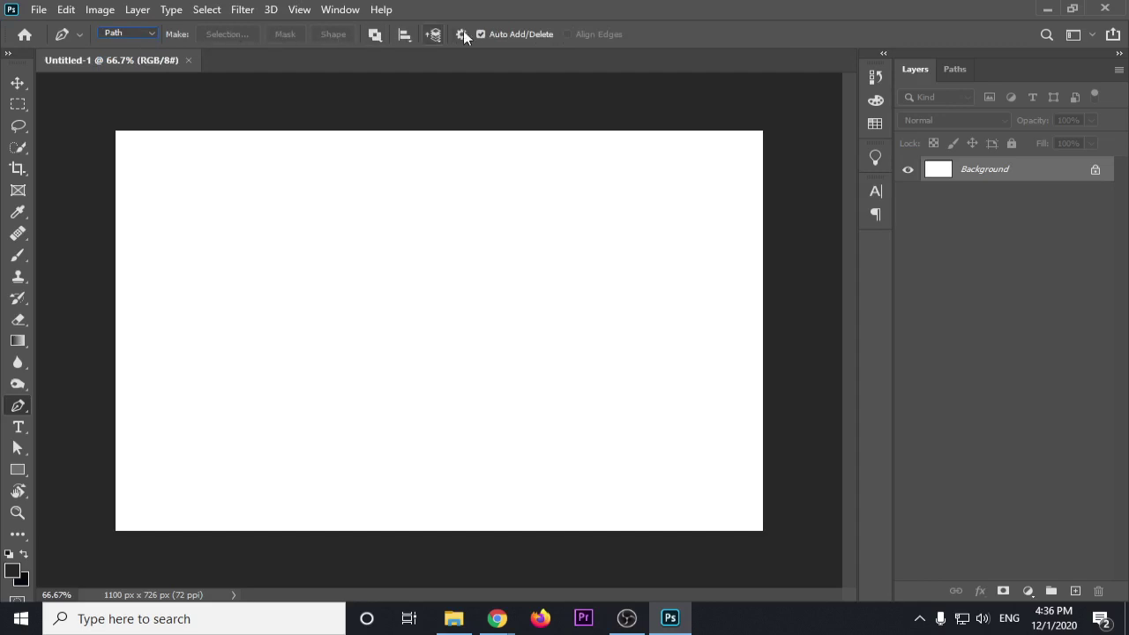
left_click(141, 32)
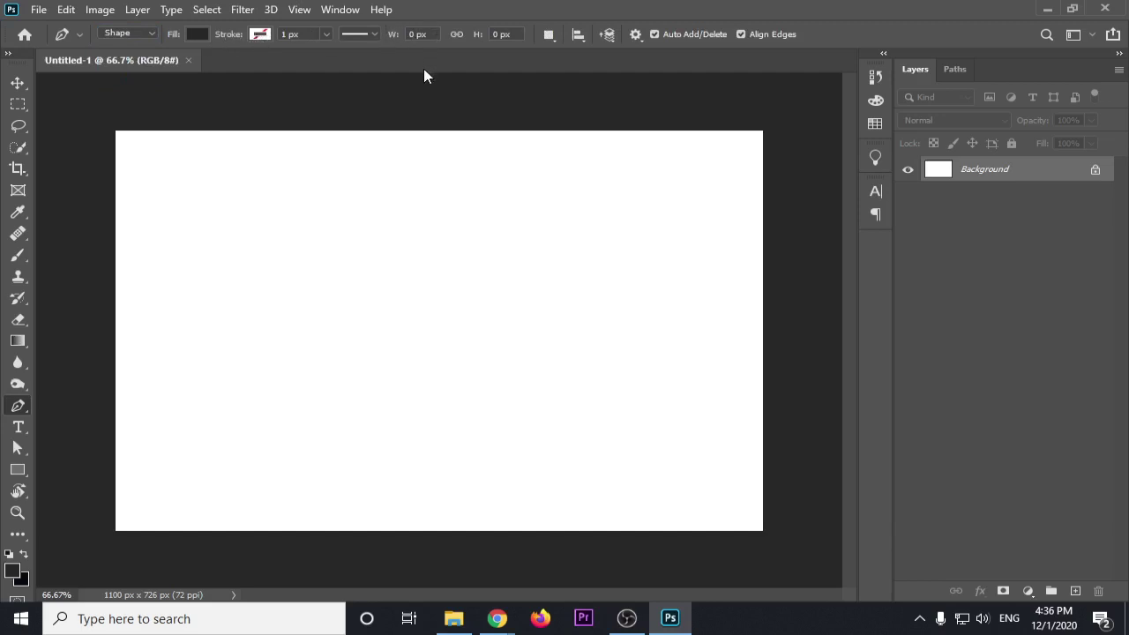
Return from the Rectangle tool to the Pen and set its mode to Path
left_click(18, 469)
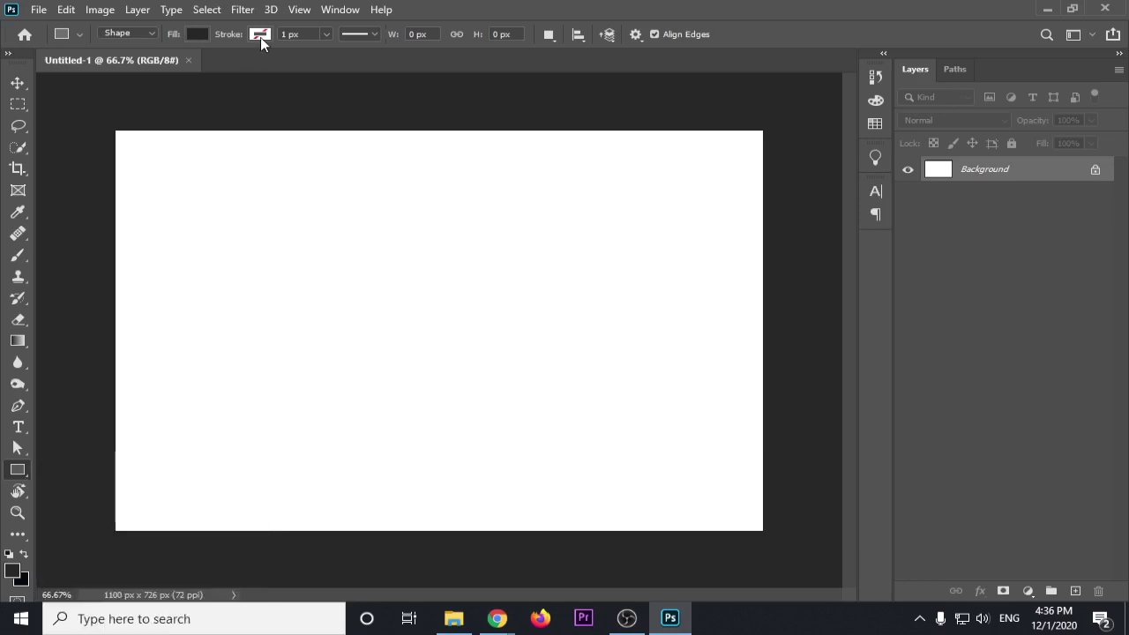
left_click(20, 411)
left_click(128, 33)
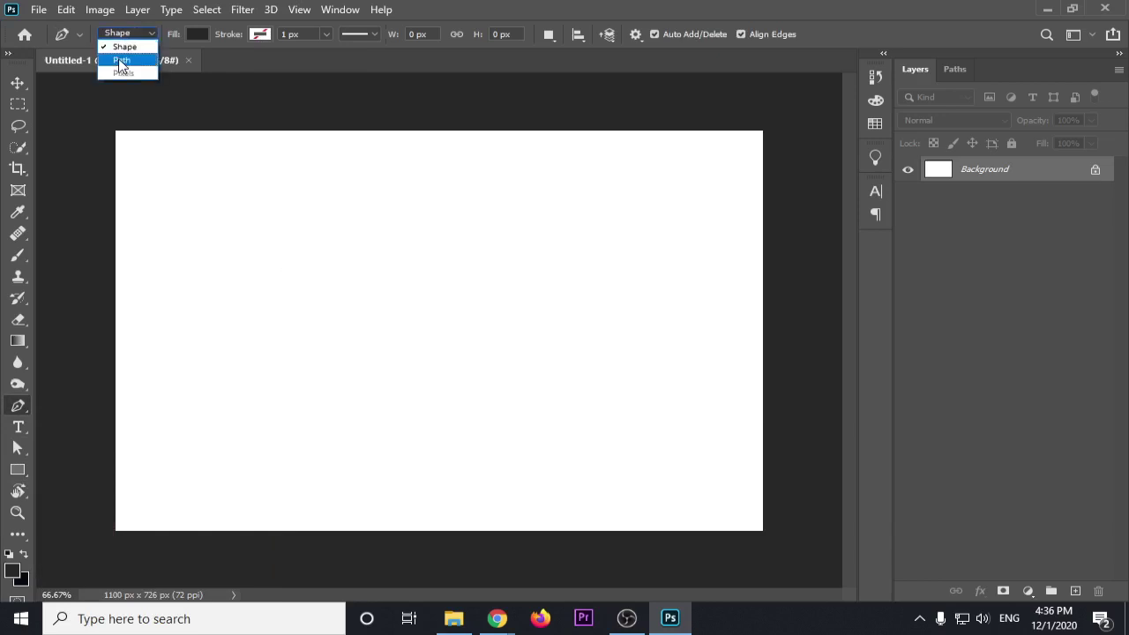
left_click(123, 59)
left_click(135, 33)
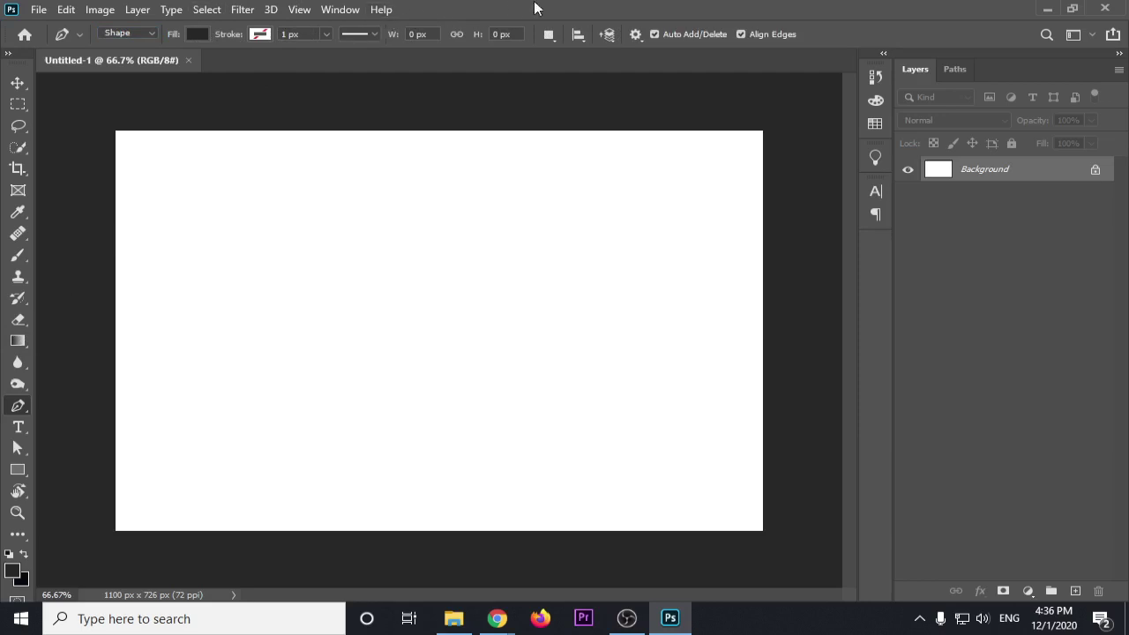
left_click(142, 32)
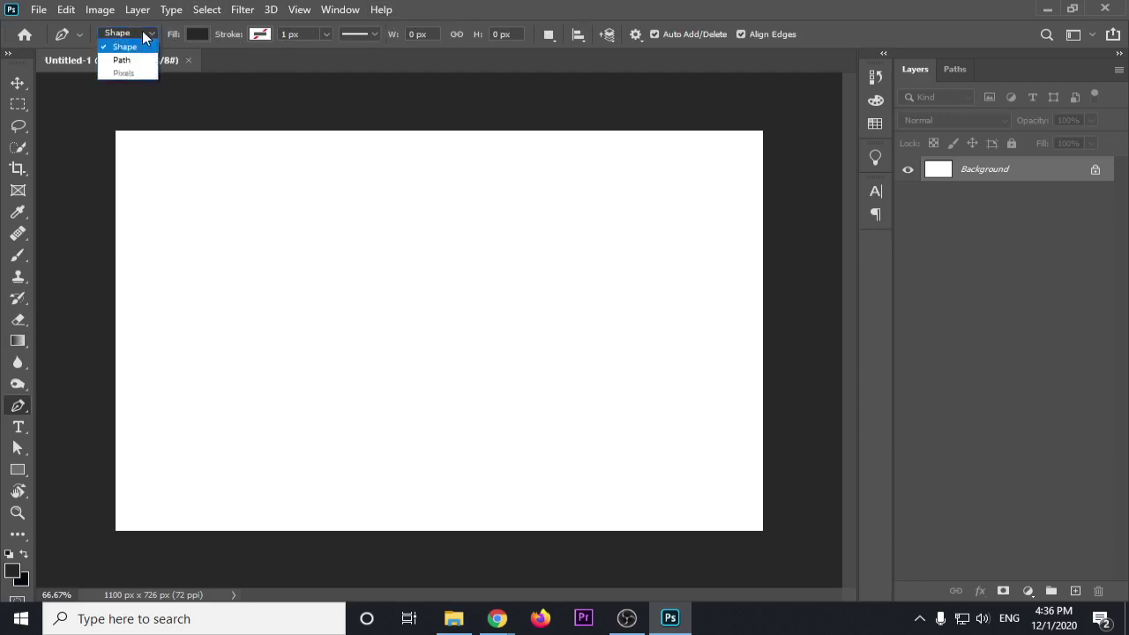
left_click(119, 58)
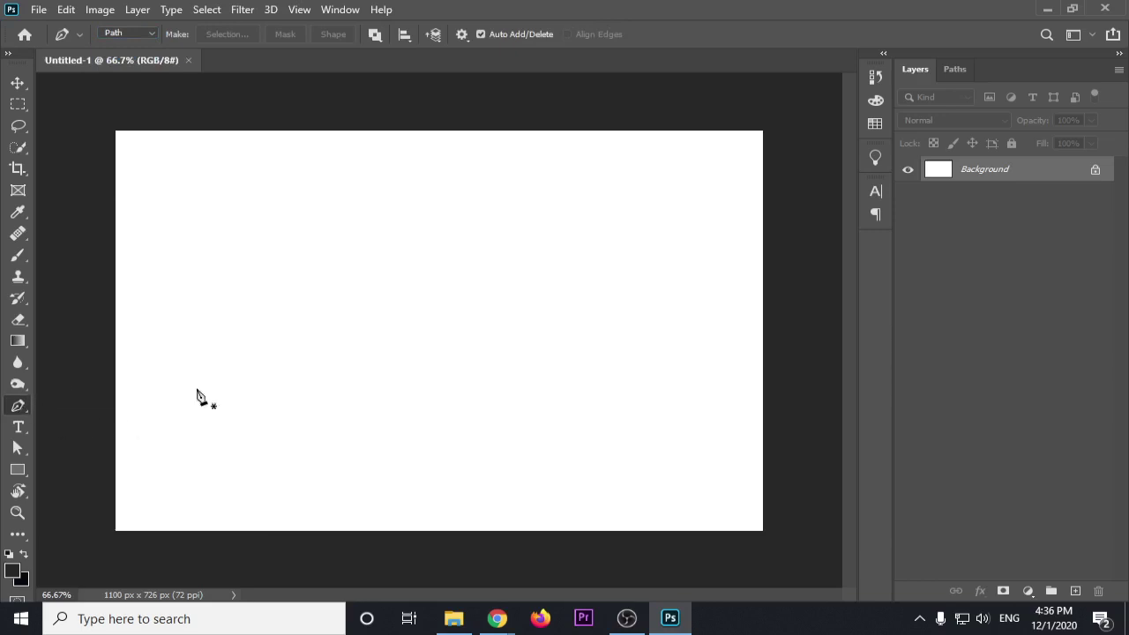
Draw a straight path segment between two anchor points on the canvas
left_click(204, 263)
scroll(194, 269, "up", 3)
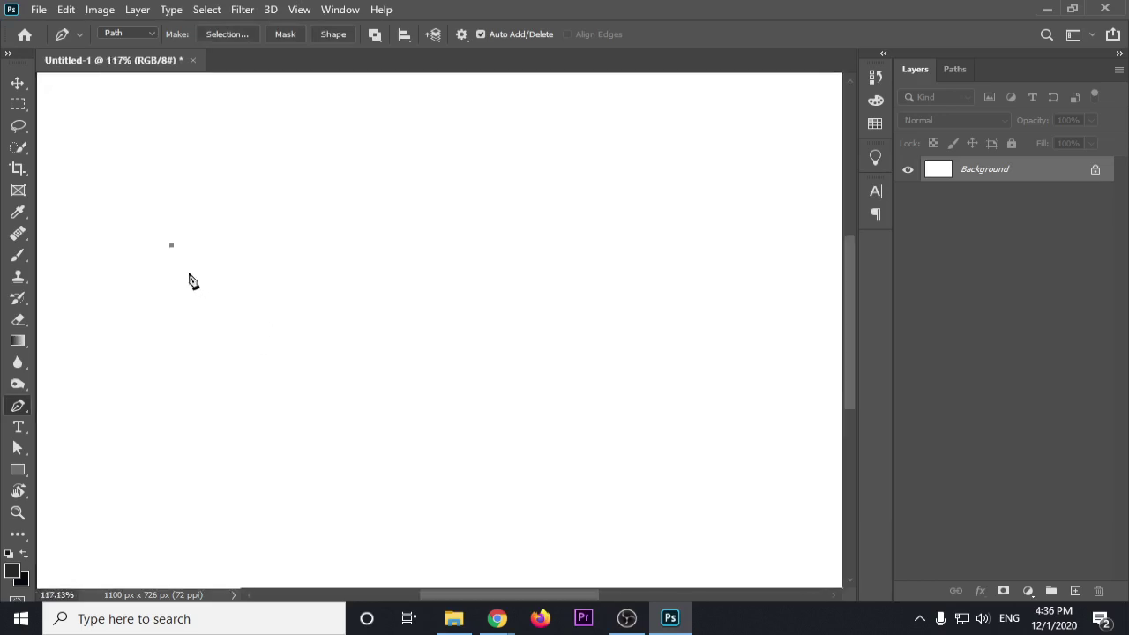
scroll(340, 325, "up", 1)
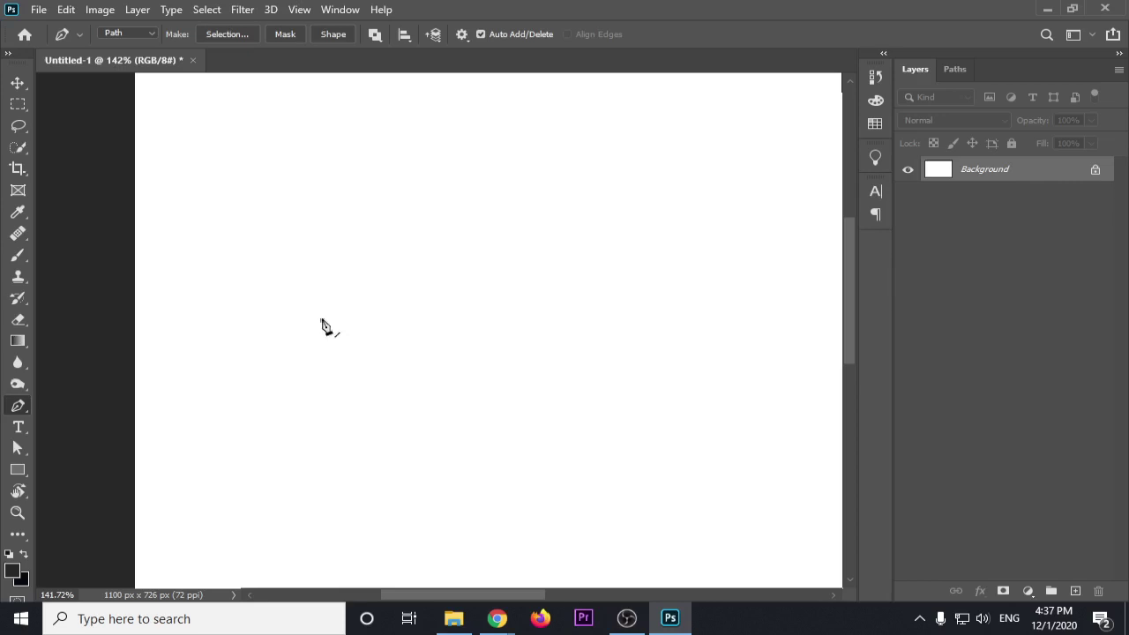
scroll(324, 324, "down", 3)
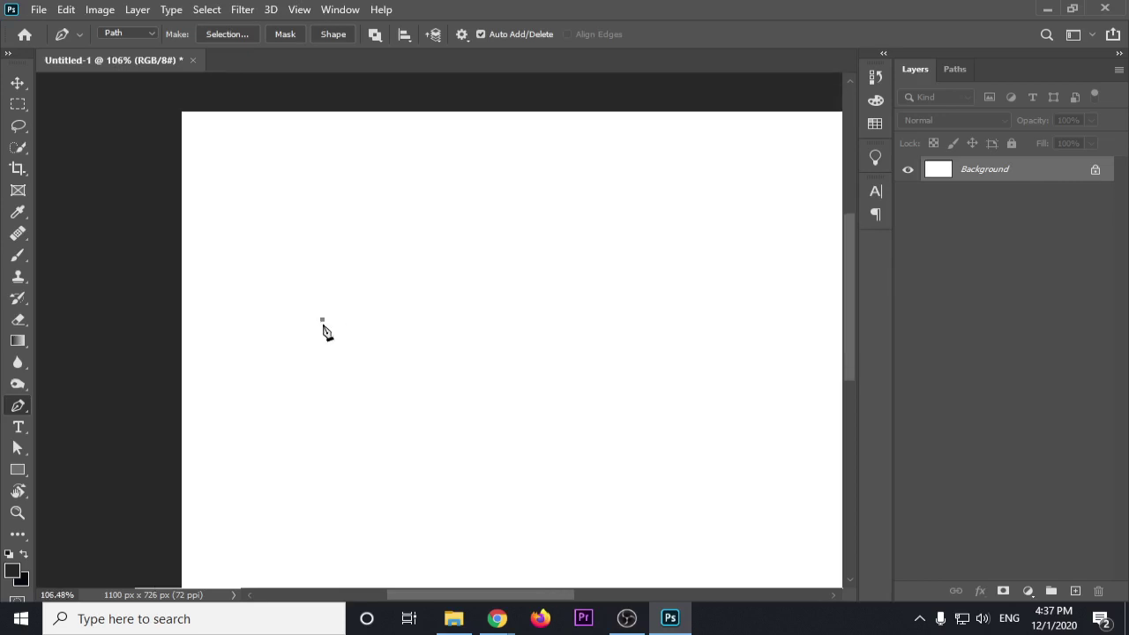
scroll(456, 360, "down", 2)
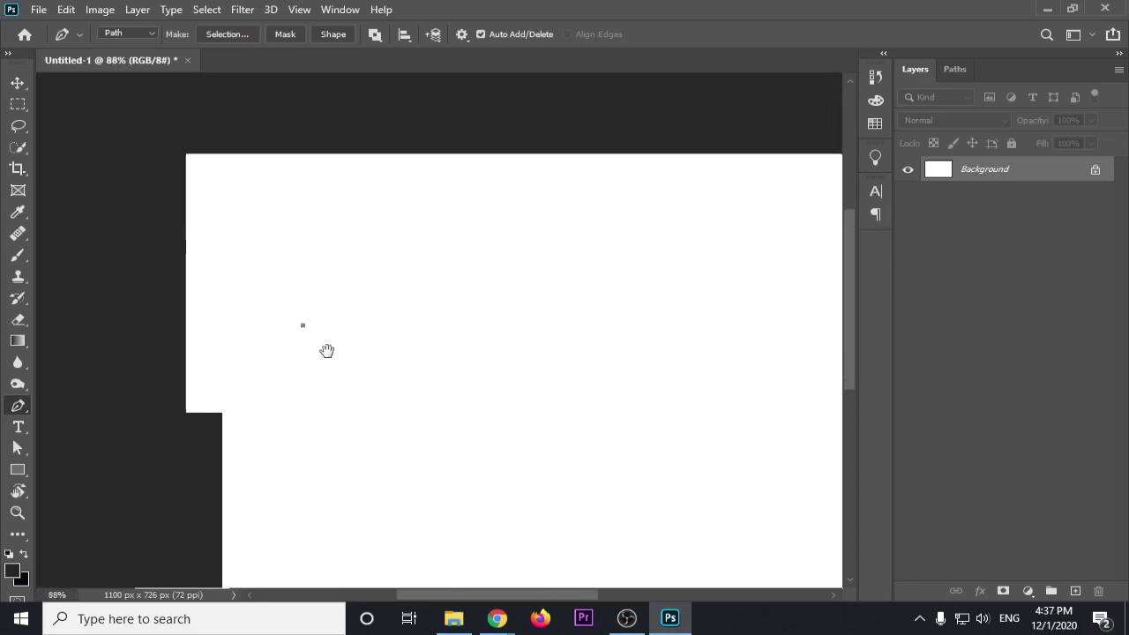
left_click_drag(327, 351, 214, 344)
scroll(212, 344, "down", 1)
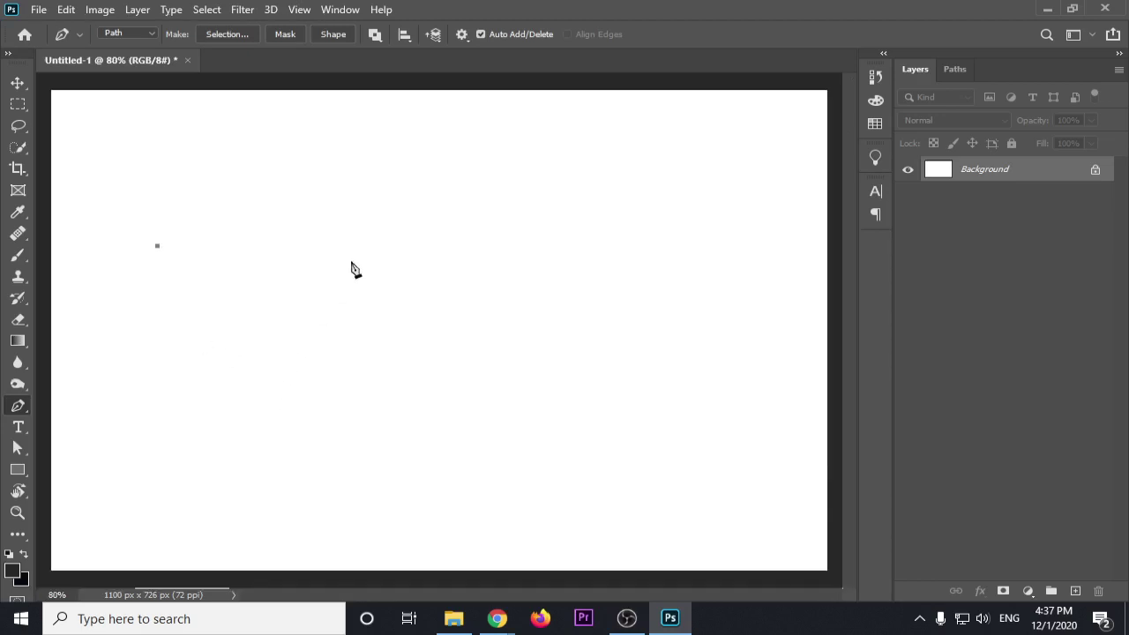
left_click(406, 239)
Try moving the locked Background with the Move tool, dismiss the warning, and reselect the Pen
key("v")
left_click_drag(283, 264, 284, 269)
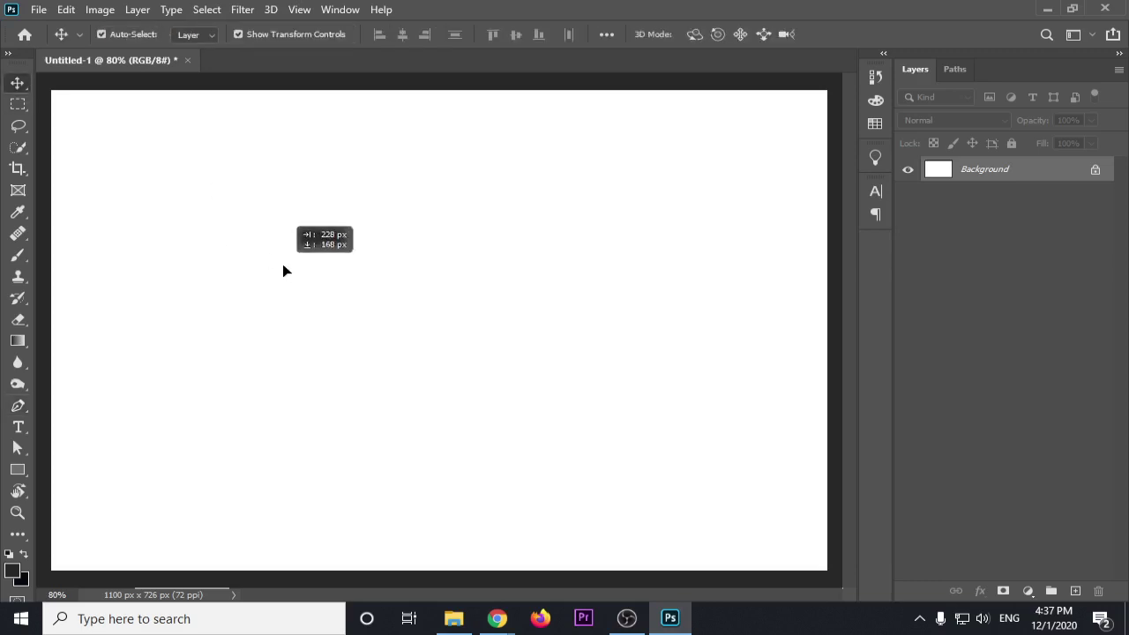
left_click(703, 279)
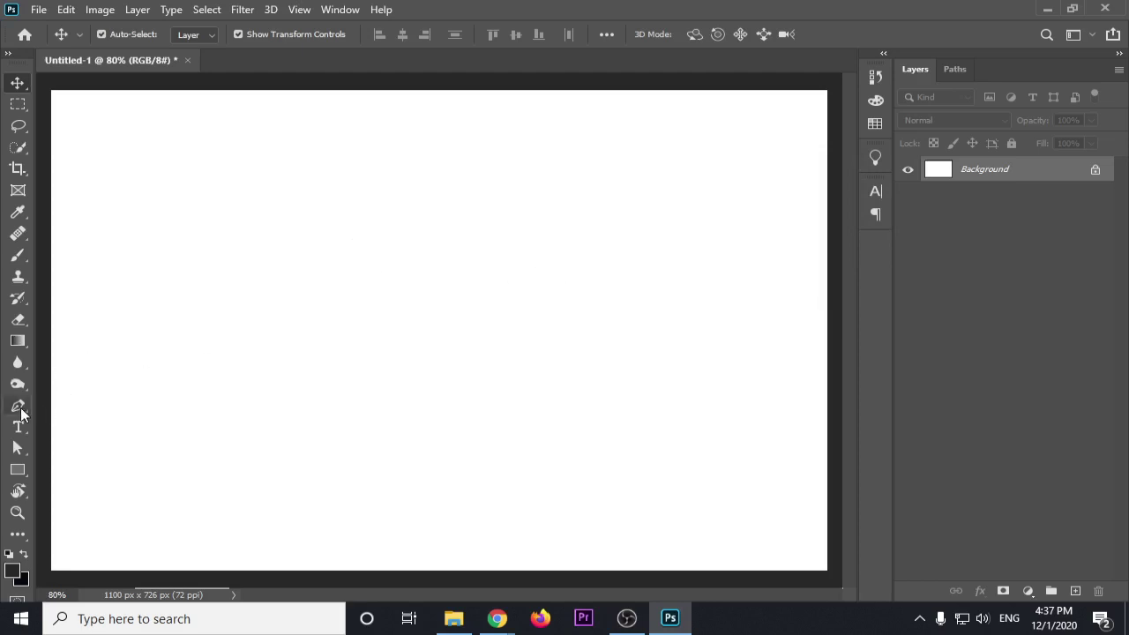
left_click(18, 406)
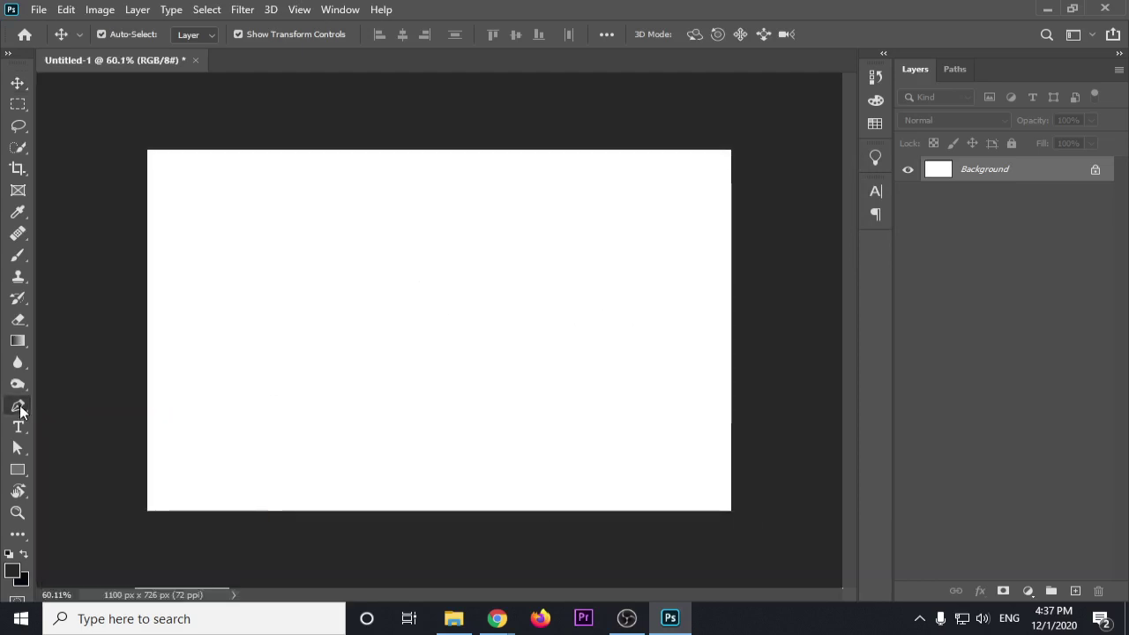
Start a new path at the left anchor, testing and undoing several right-hand anchors
left_click(255, 293)
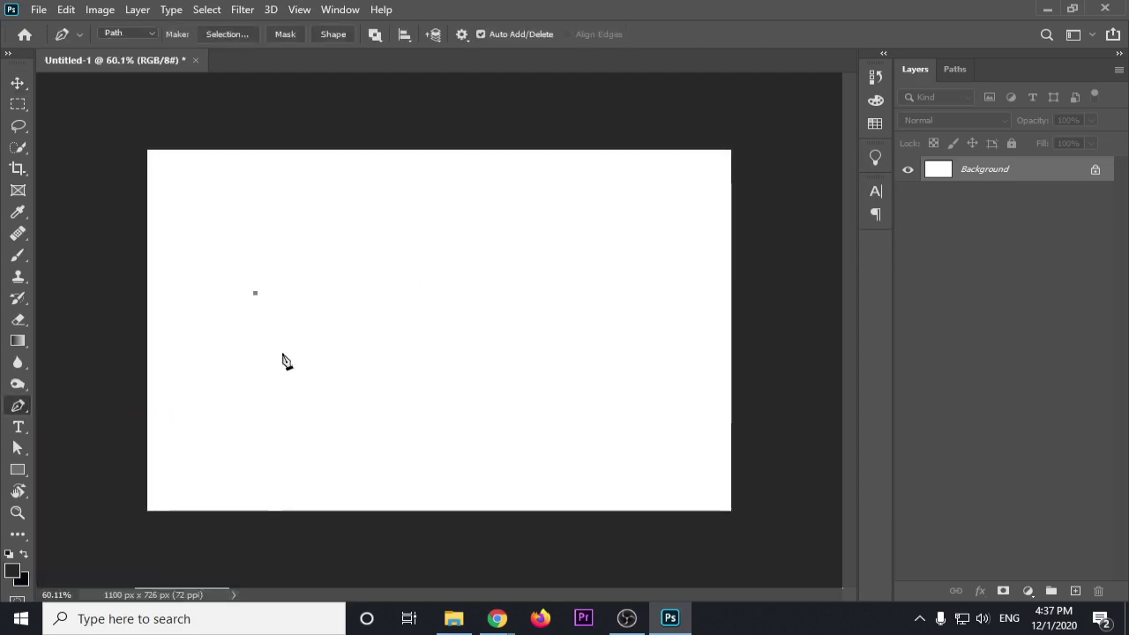
left_click(482, 290)
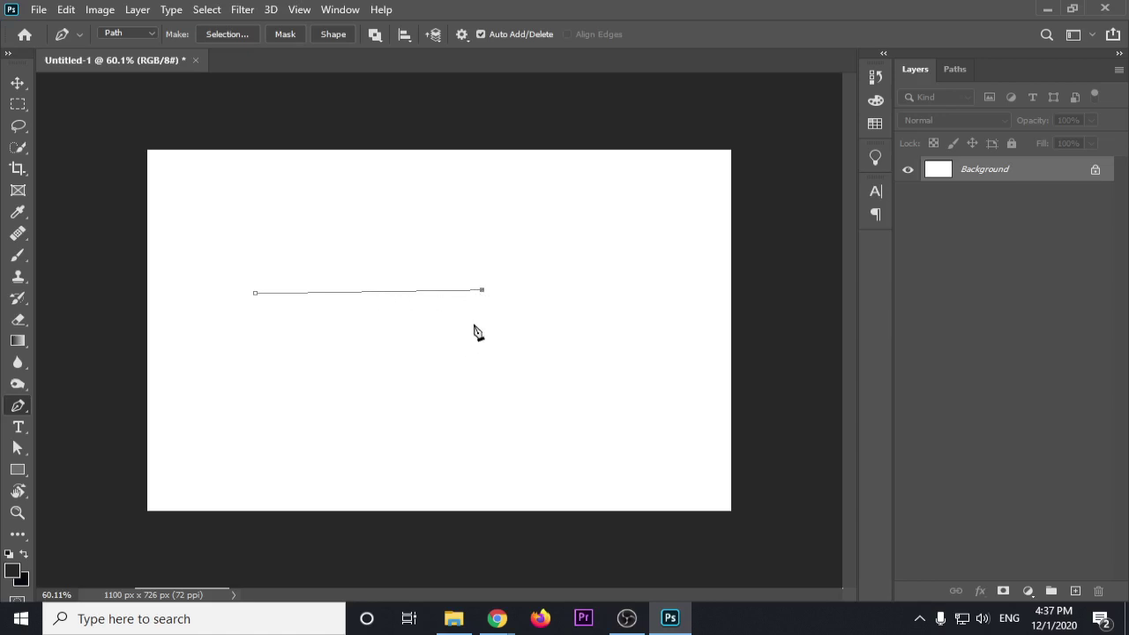
key("ctrl+z")
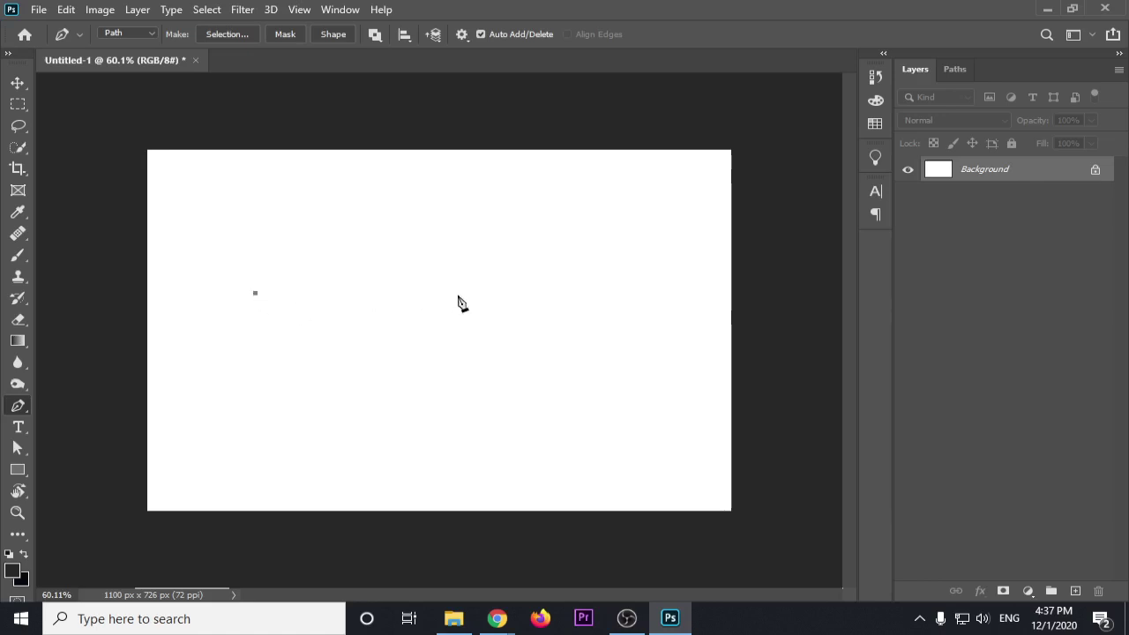
left_click(458, 294)
key("ctrl+z")
left_click(481, 294)
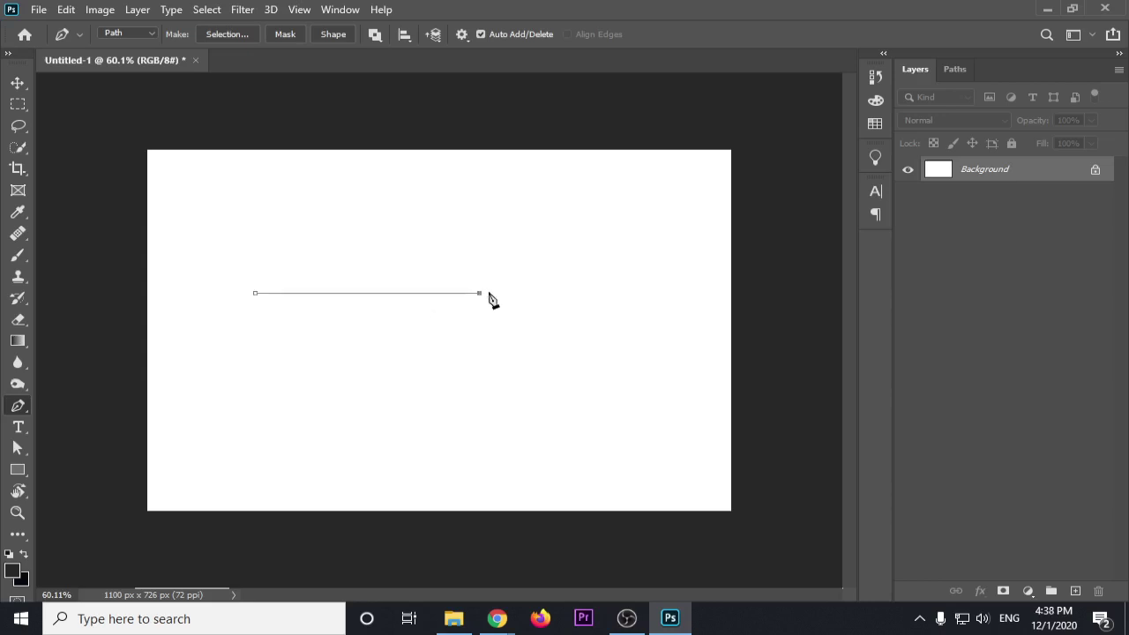
key("ctrl+z")
Finish the zigzag with anchors at the bottom centre, the right, and near the top
left_click(480, 452)
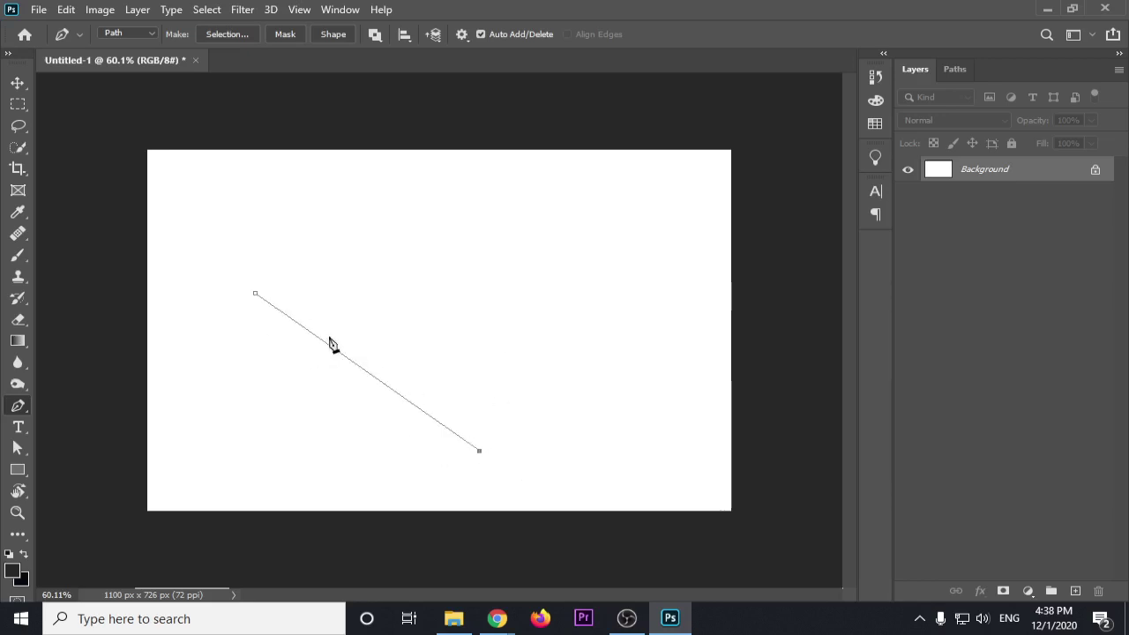
key("ctrl+z")
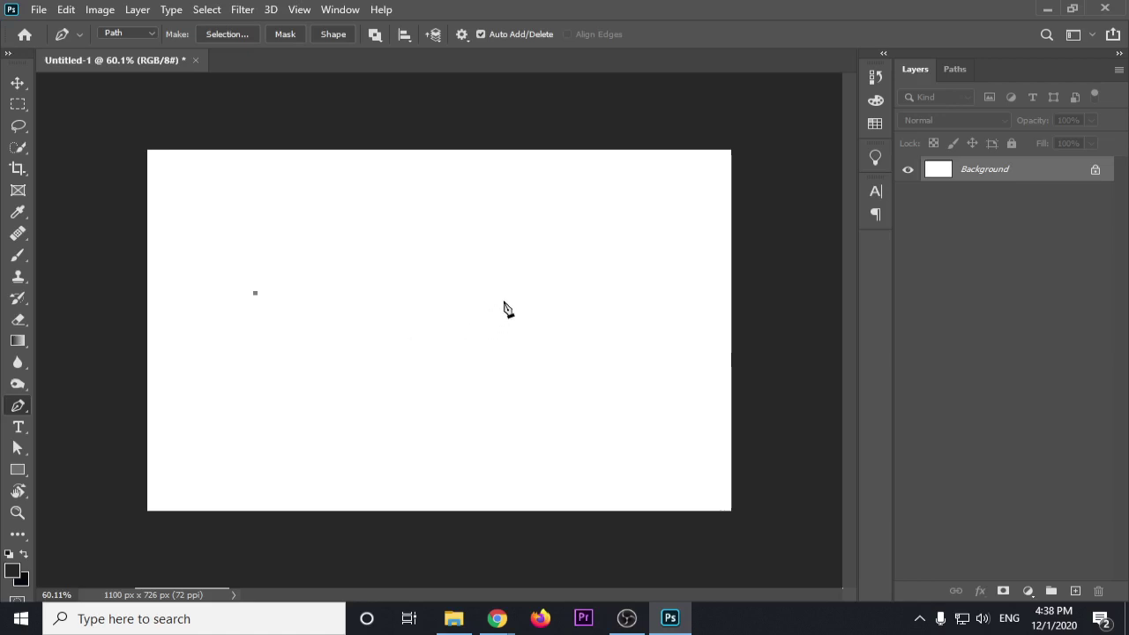
left_click(506, 293)
key("ctrl+z")
key("ctrl+shift+z")
left_click(617, 315)
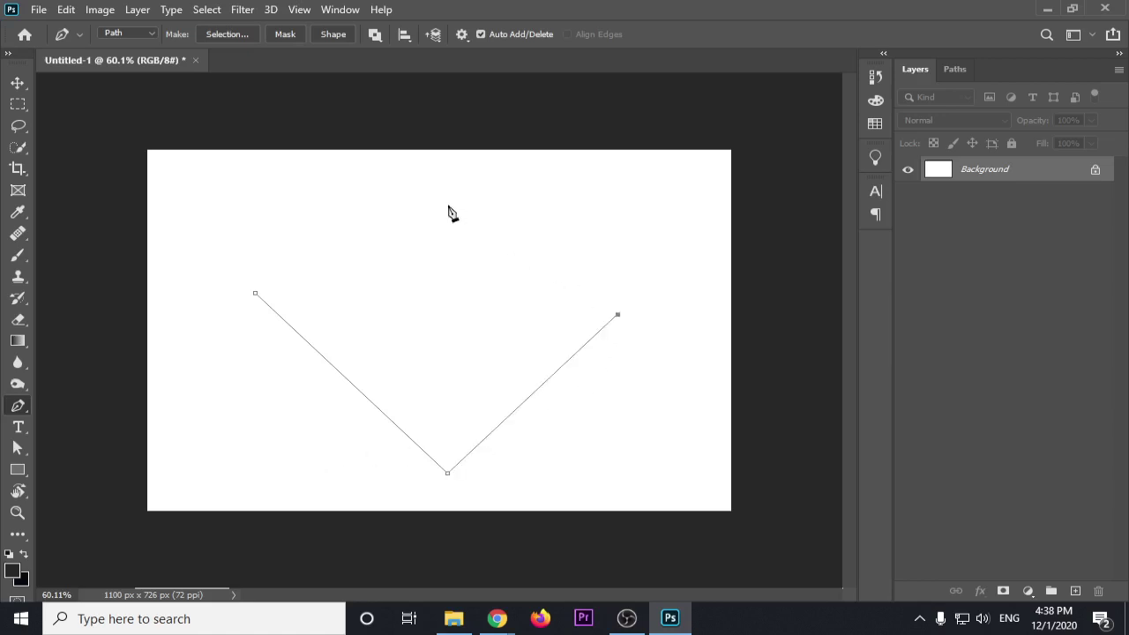
left_click(500, 205)
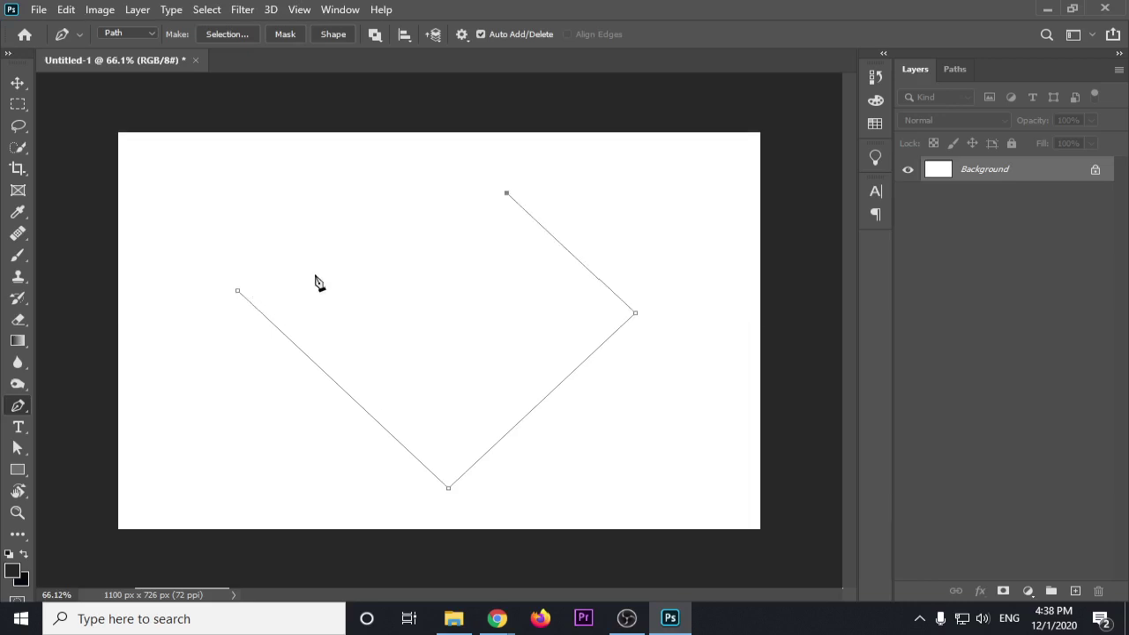
Add and undo an extra anchor after the top one, cancelling an accidental screen capture
scroll(318, 281, "up", 1)
left_click(345, 230)
key("ctrl+z")
key("Print")
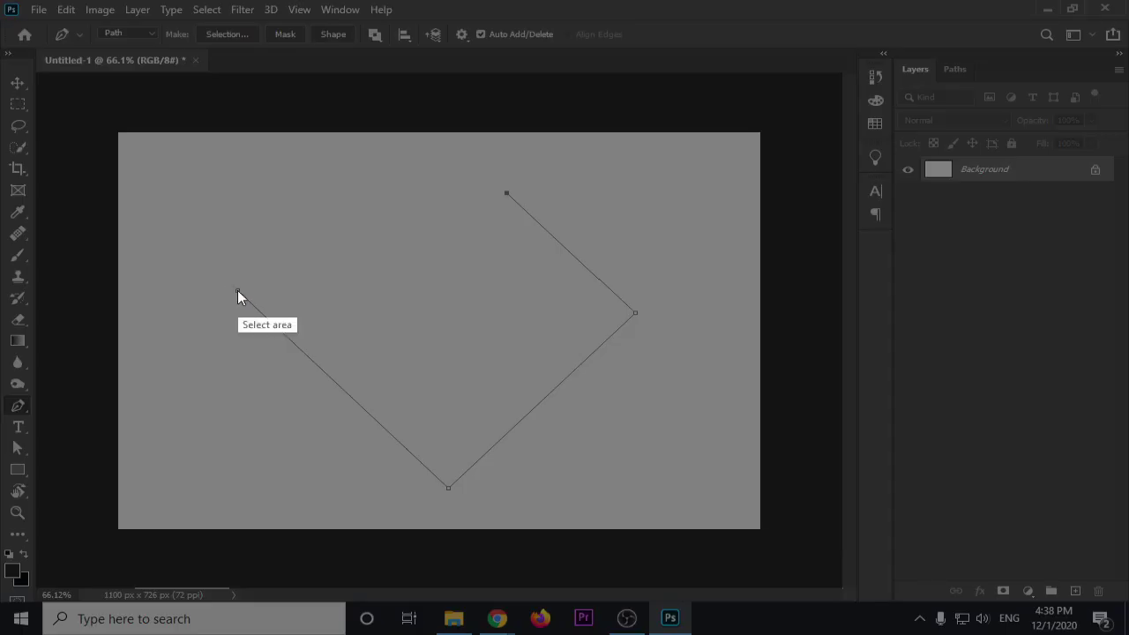
key("Escape")
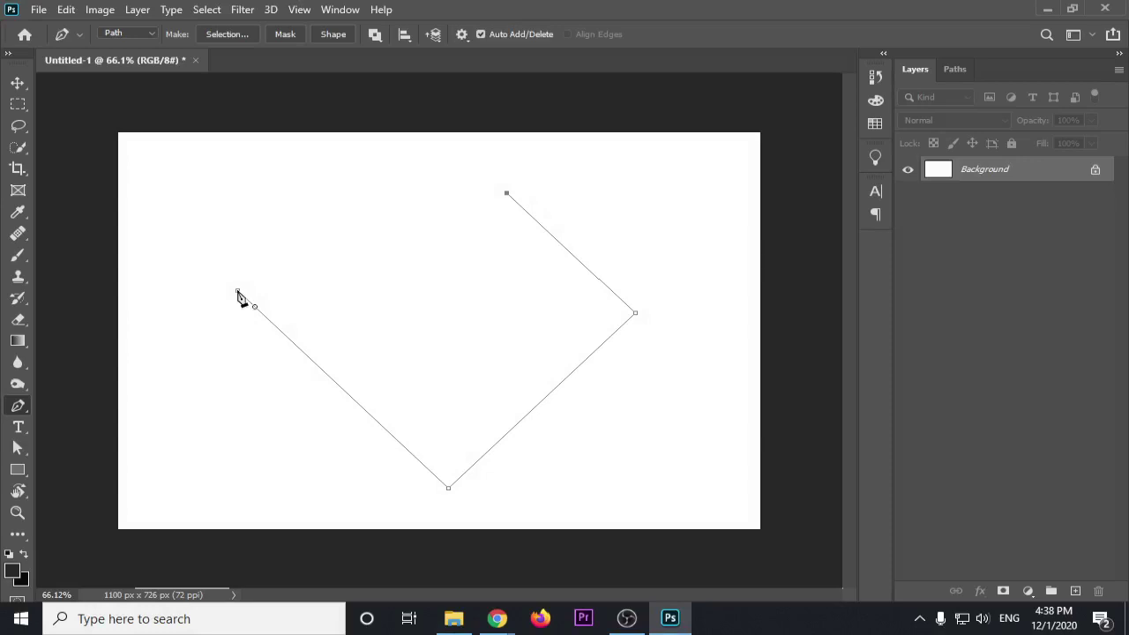
Close the path at its start, reselect the standard Pen, and undo back to the diagonal segment
left_click(237, 291)
right_click(22, 406)
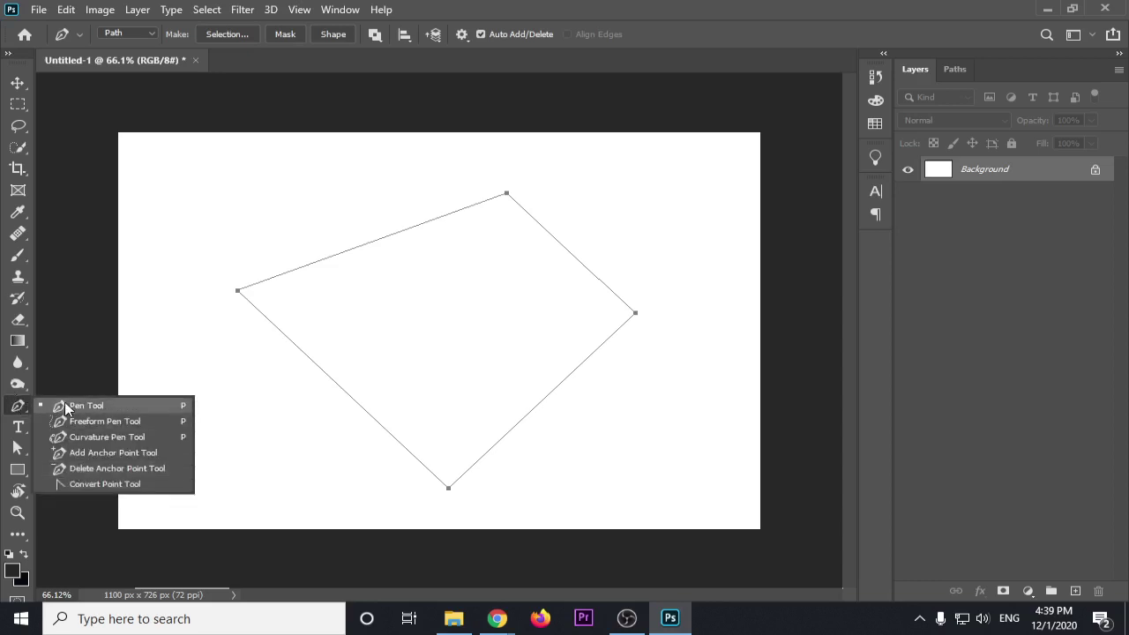
left_click(64, 403)
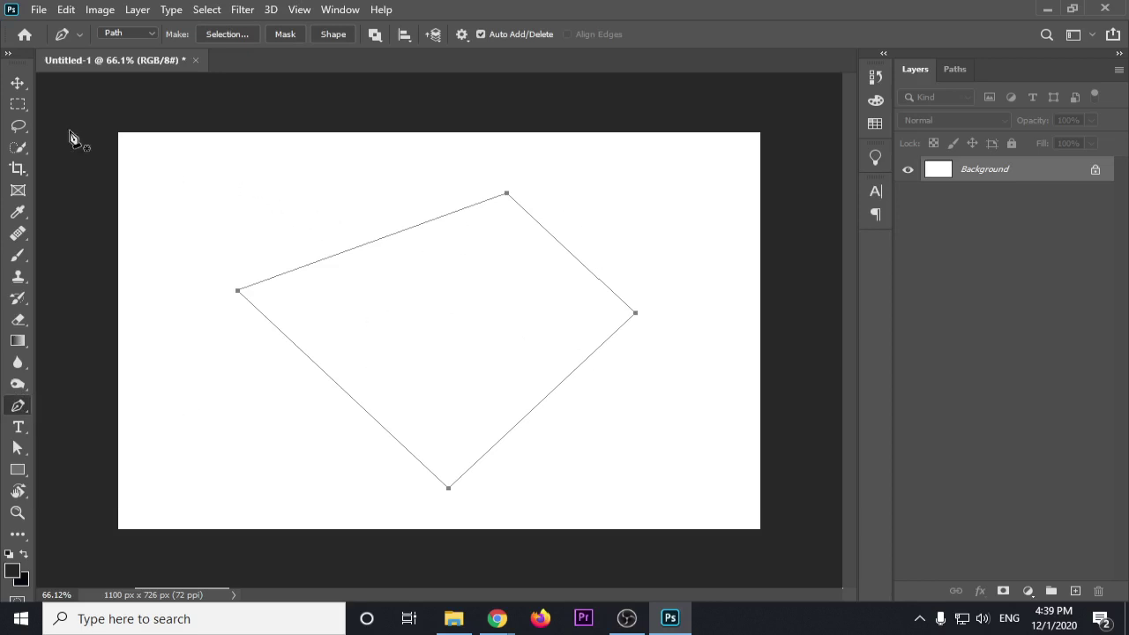
key("ctrl+z")
key("ctrl+z")
key("ctrl+z")
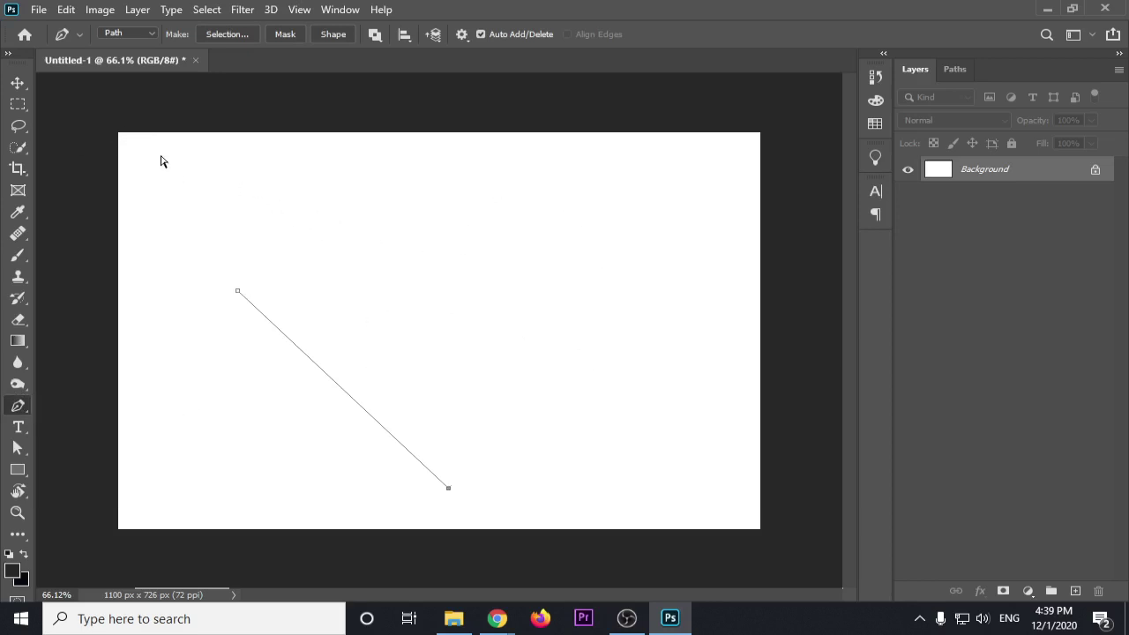
key("ctrl+z")
key("ctrl+z")
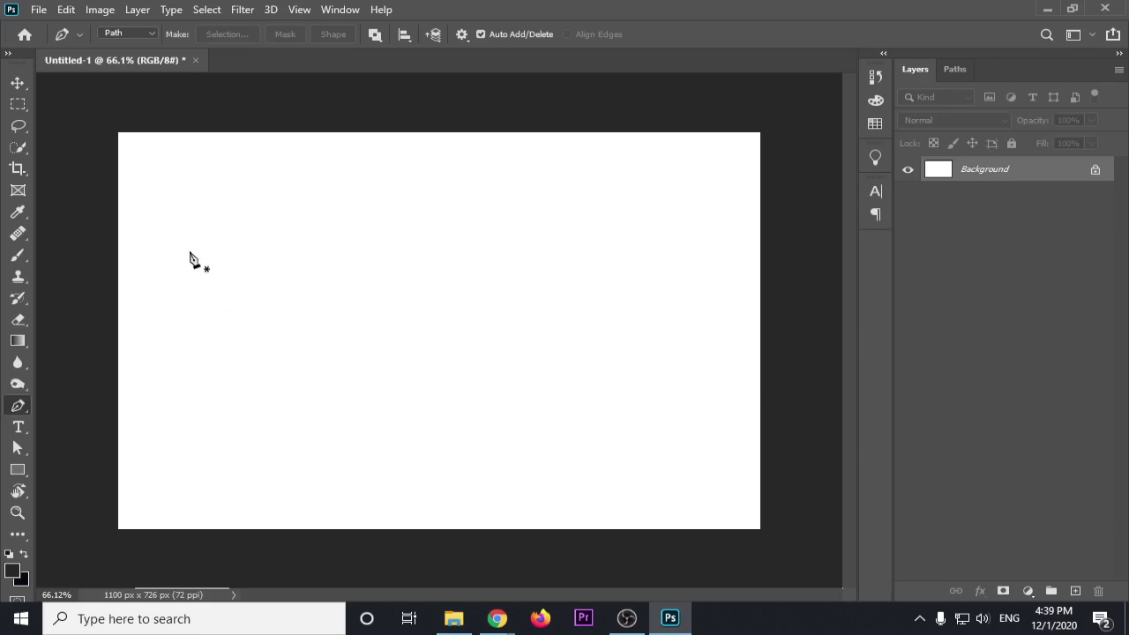
Start a new path at the left, undo stray anchors, and add a level anchor to the right
left_click(203, 288)
left_click(517, 296)
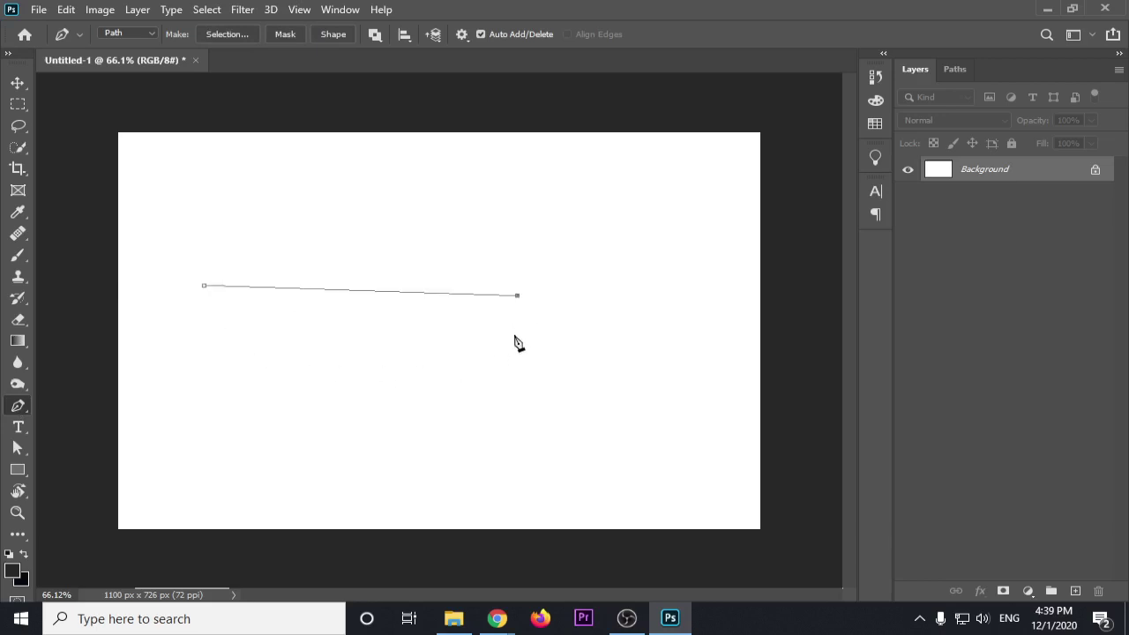
left_click(496, 385)
left_click(364, 393)
key("ctrl+z")
key("ctrl+z")
key("ctrl+z")
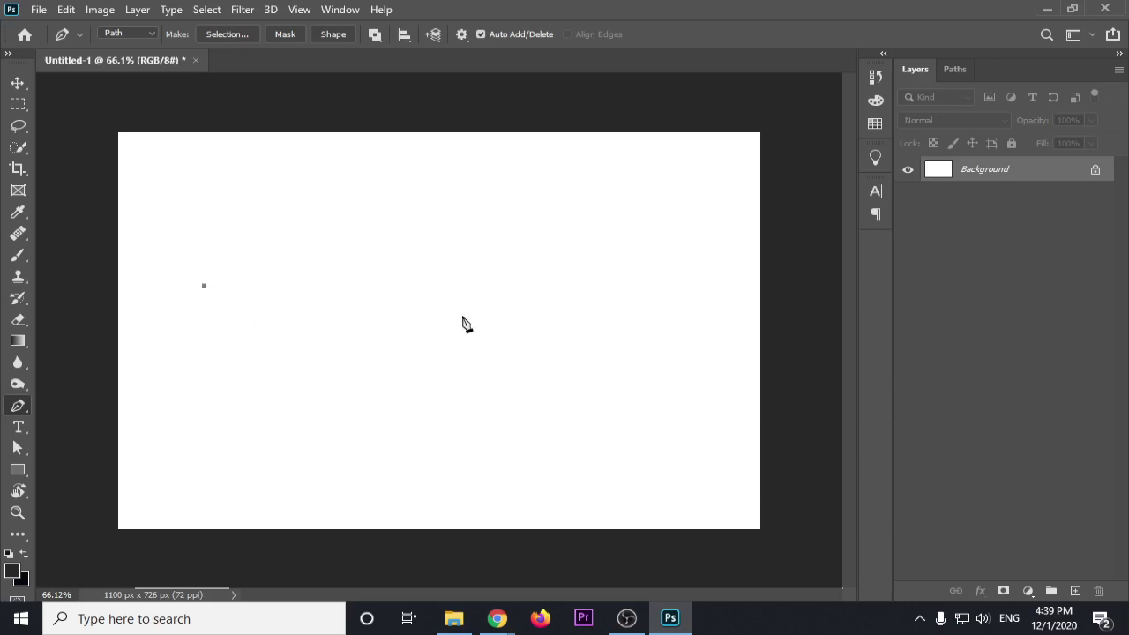
left_click(505, 288)
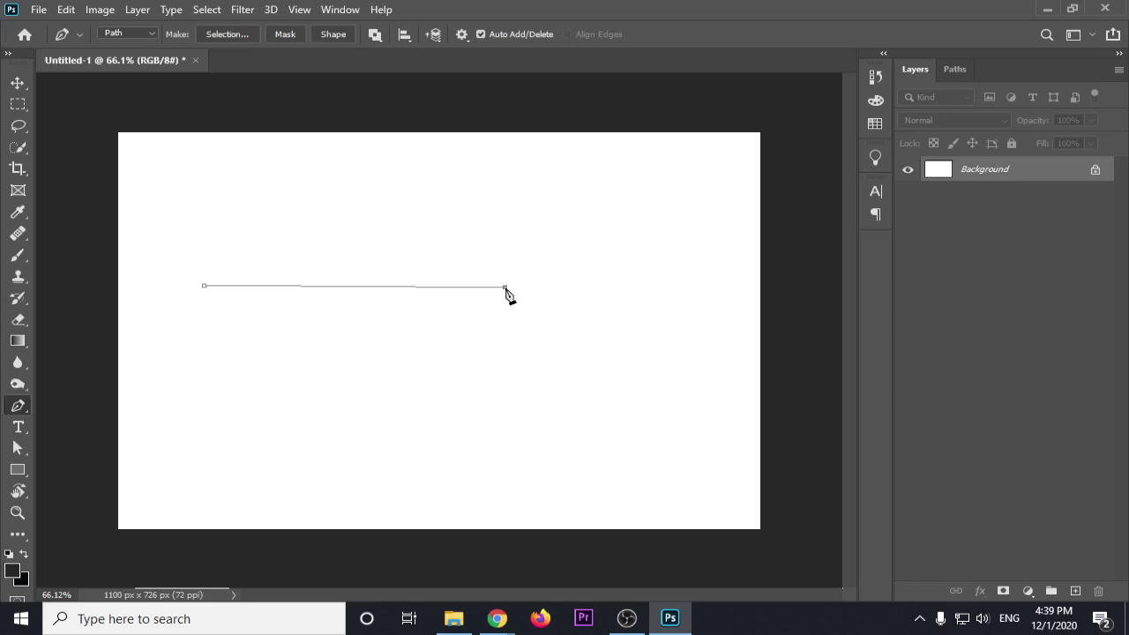
Curve the segment, add lower and left anchors, close the teardrop, and check it under Paths
mouse_move(505, 287)
left_mouse_down()
mouse_move(531, 165)
mouse_move(535, 156)
mouse_move(516, 255)
mouse_move(551, 146)
mouse_move(587, 203)
mouse_move(647, 237)
mouse_move(695, 173)
mouse_move(650, 147)
mouse_move(577, 144)
mouse_move(350, 189)
mouse_move(285, 249)
mouse_move(242, 215)
mouse_move(331, 144)
mouse_move(474, 169)
mouse_move(542, 285)
mouse_move(570, 396)
mouse_move(686, 399)
mouse_move(694, 325)
mouse_move(529, 360)
left_mouse_up()
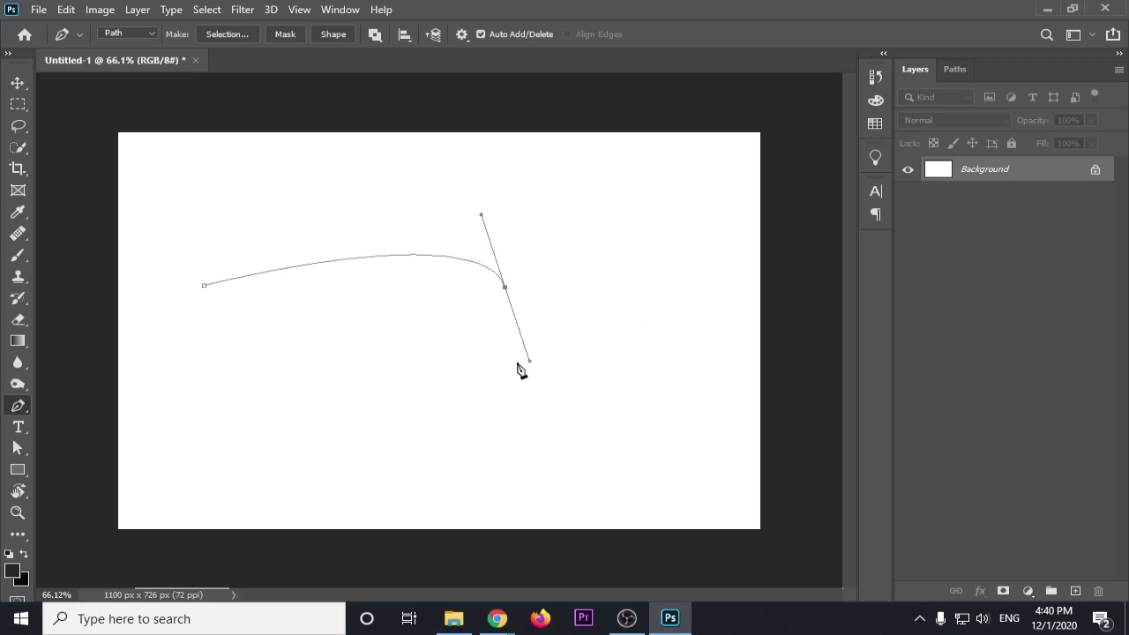
left_click(349, 408)
left_click(264, 334)
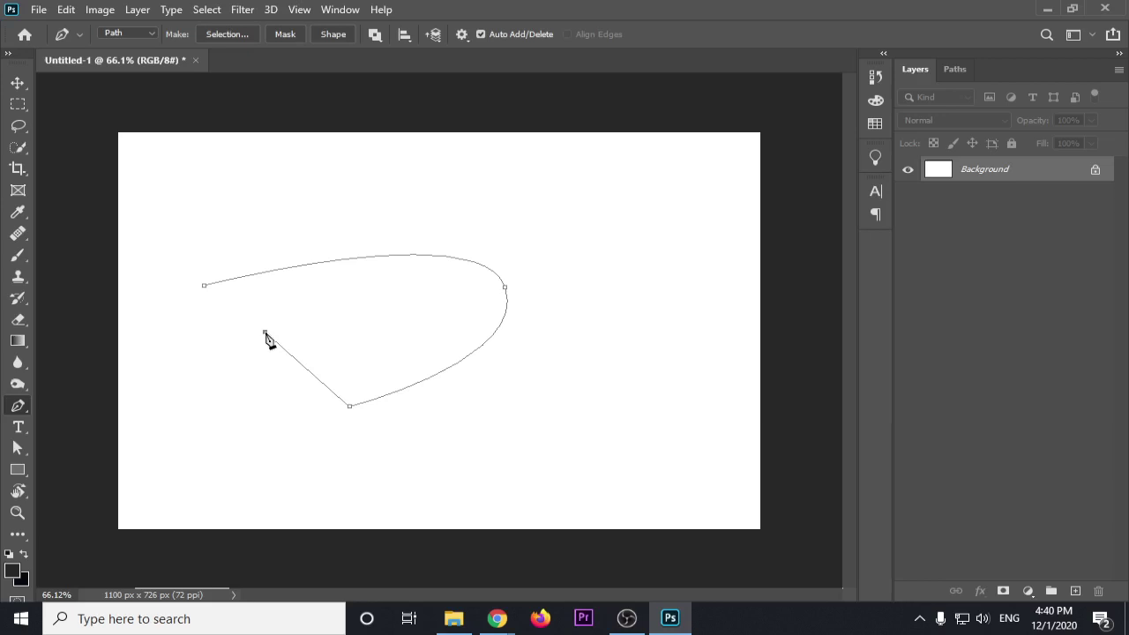
mouse_move(265, 334)
left_mouse_down()
mouse_move(175, 314)
mouse_move(166, 334)
left_mouse_up()
left_click(205, 289)
left_click(955, 70)
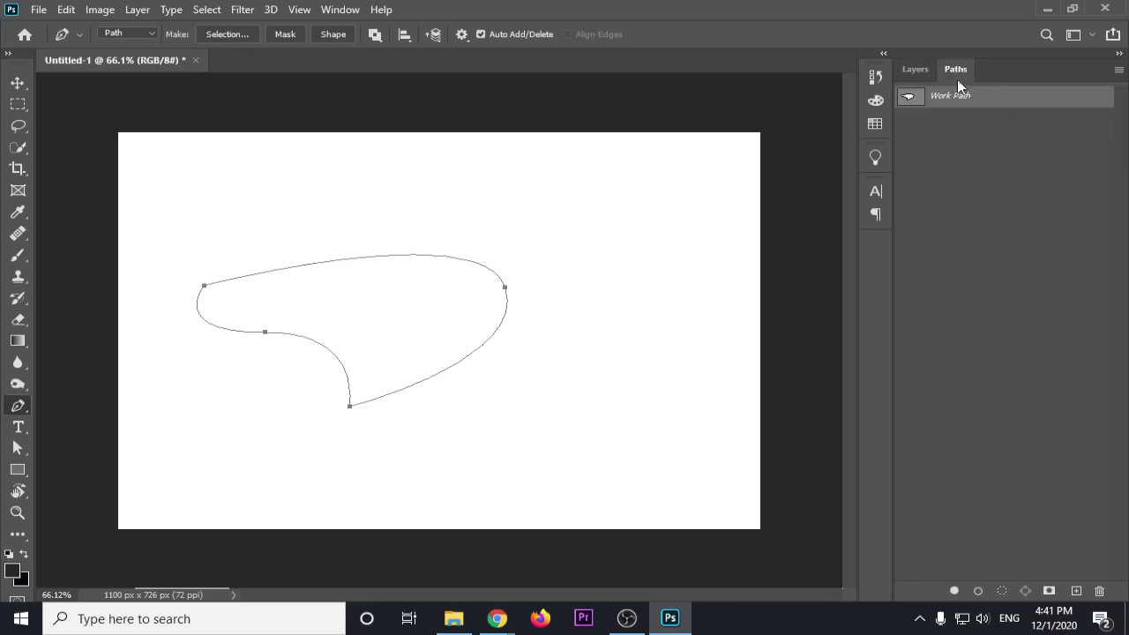
left_click(917, 70)
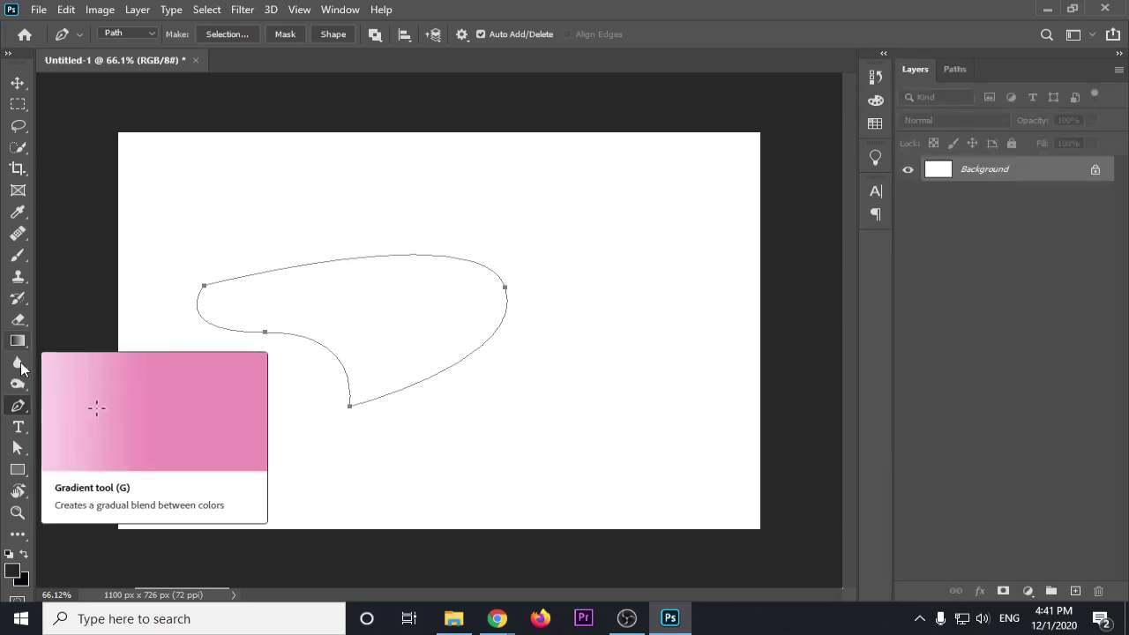
Add and delete Lorem Ipsum sample text, decline the Background conversion, and reselect the Pen
left_click(17, 427)
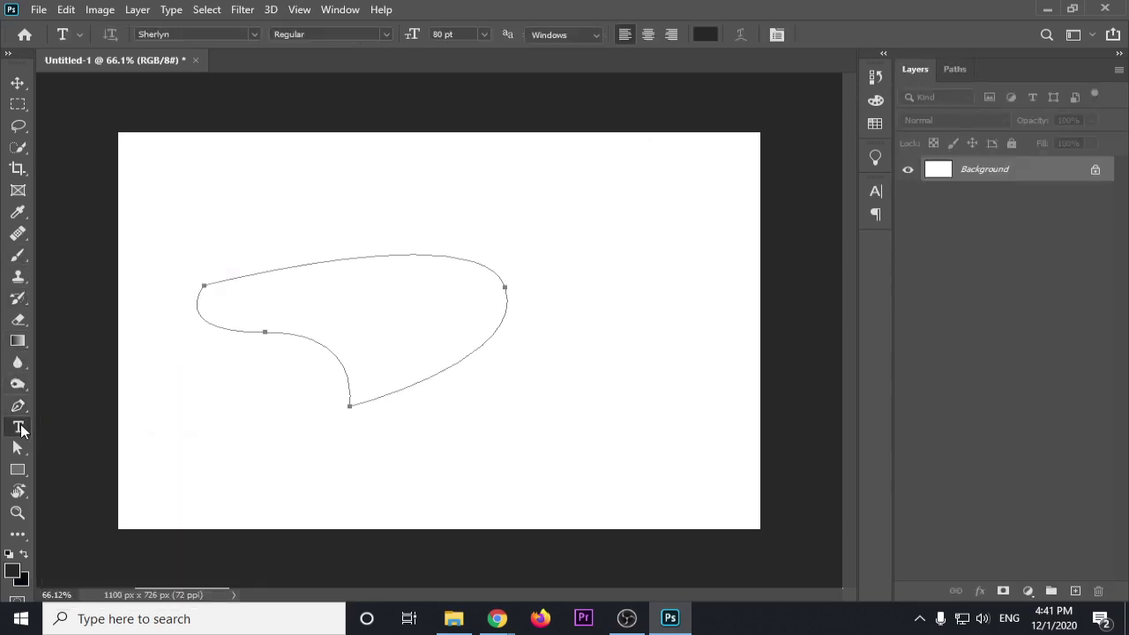
left_click(254, 212)
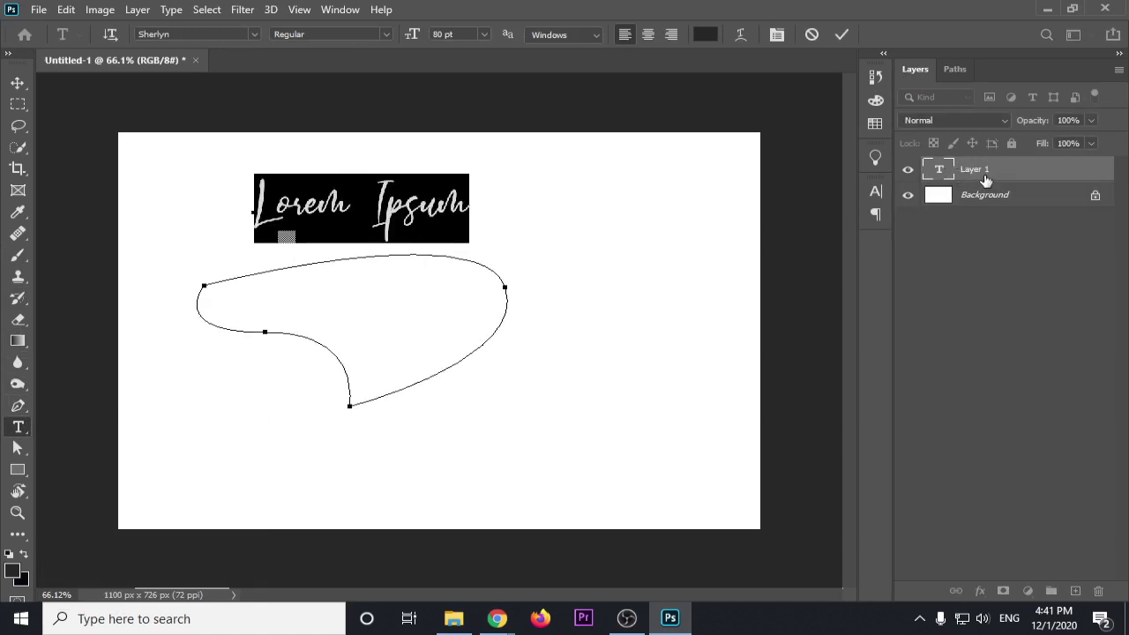
left_click(17, 82)
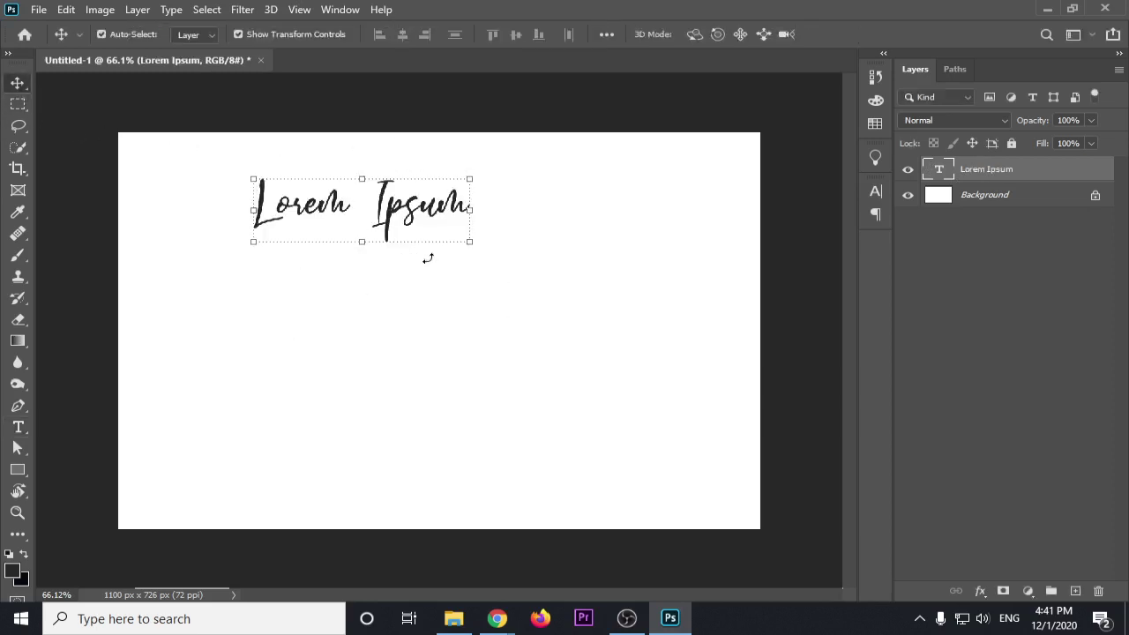
key("Delete")
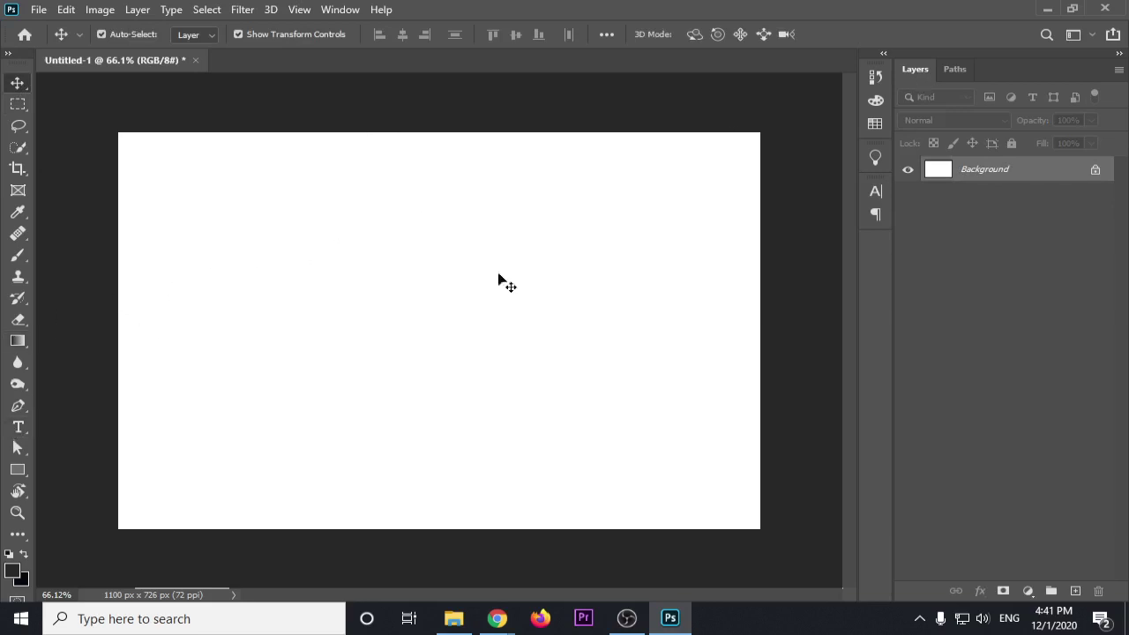
left_click(958, 69)
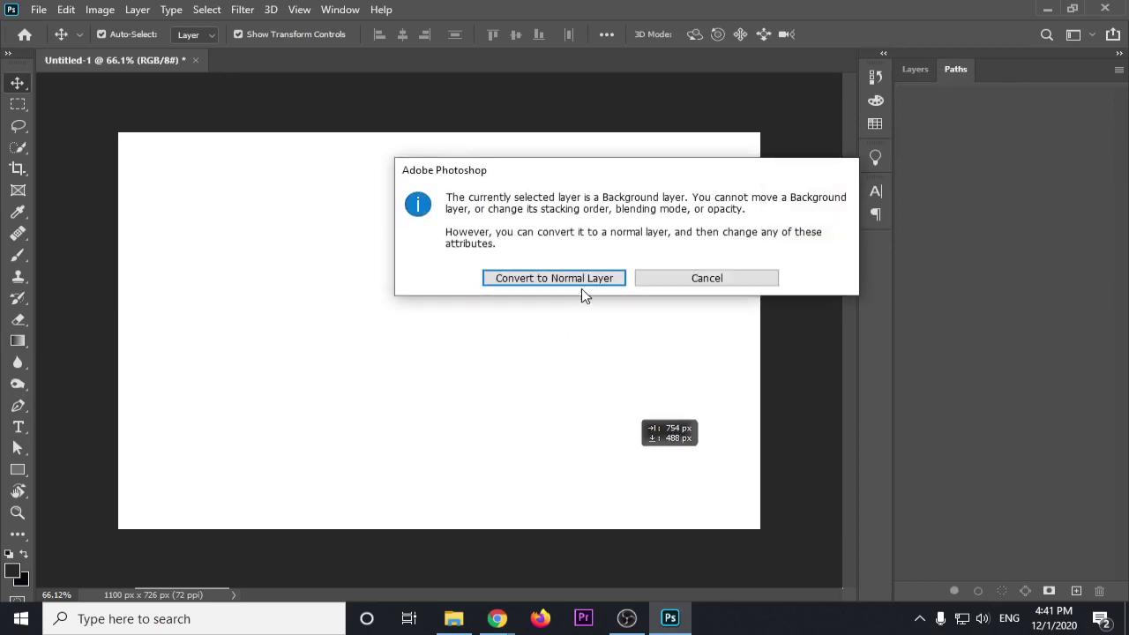
left_click(643, 282)
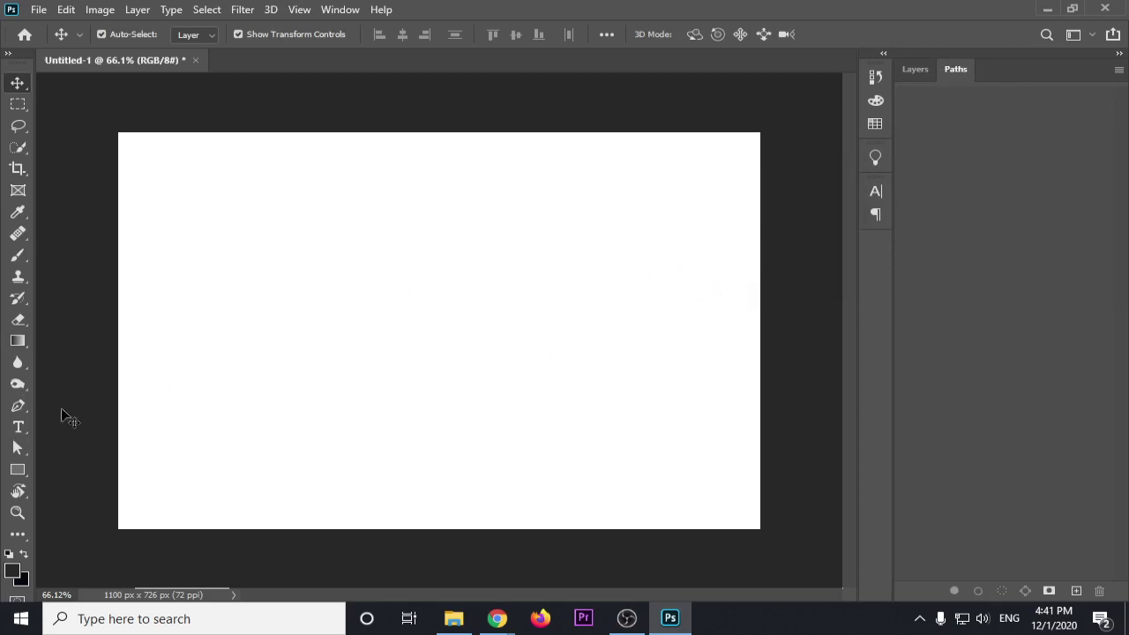
left_click(19, 406)
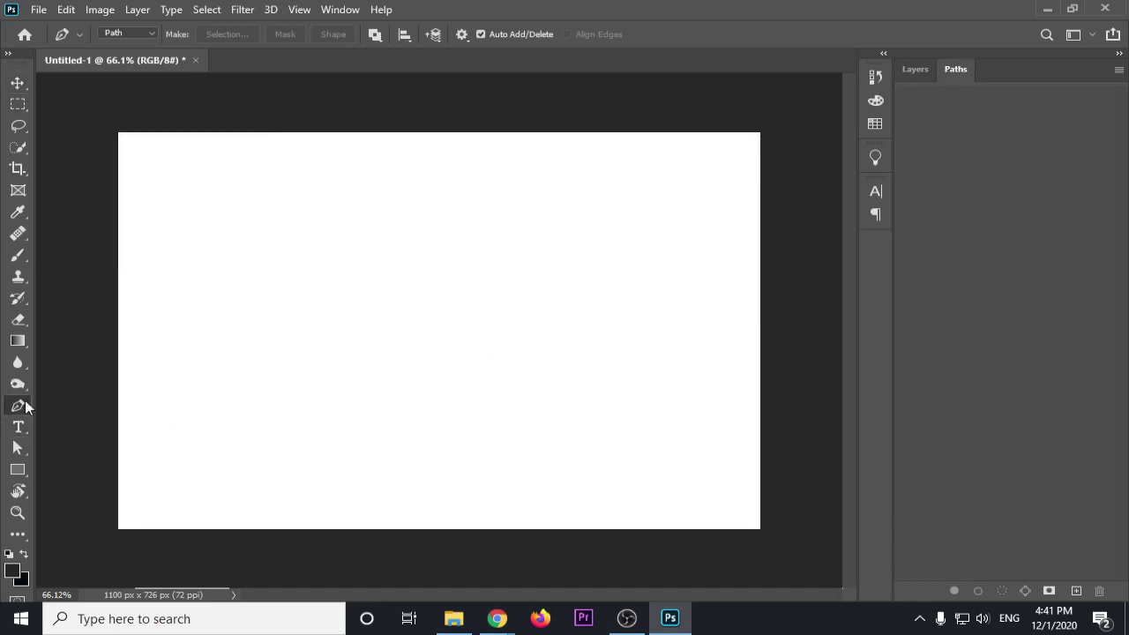
Drag eight curved Pen anchors around the canvas middle and close the blob path at its start
left_click_drag(250, 274, 314, 296)
left_click_drag(393, 236, 438, 239)
left_click_drag(540, 261, 567, 291)
left_click_drag(604, 327, 608, 363)
left_click_drag(558, 398, 529, 405)
left_click_drag(423, 404, 388, 400)
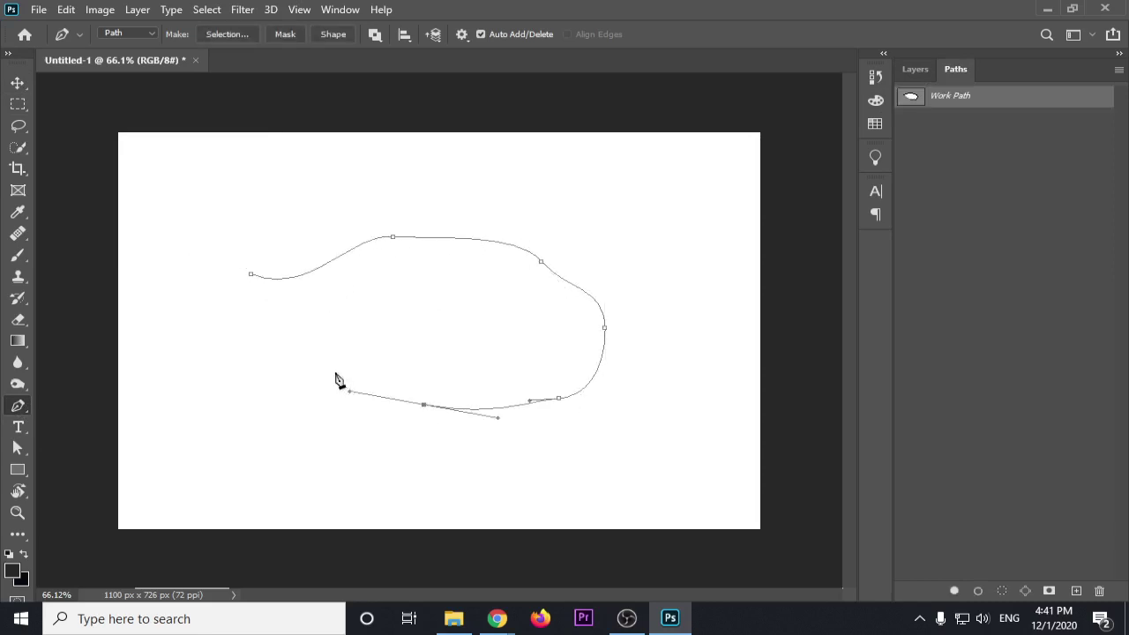
left_click_drag(335, 372, 309, 362)
left_click_drag(275, 339, 252, 294)
Check the work path in the Paths panel, then capture the panel area annotated with a red arrow and underline
left_click(914, 68)
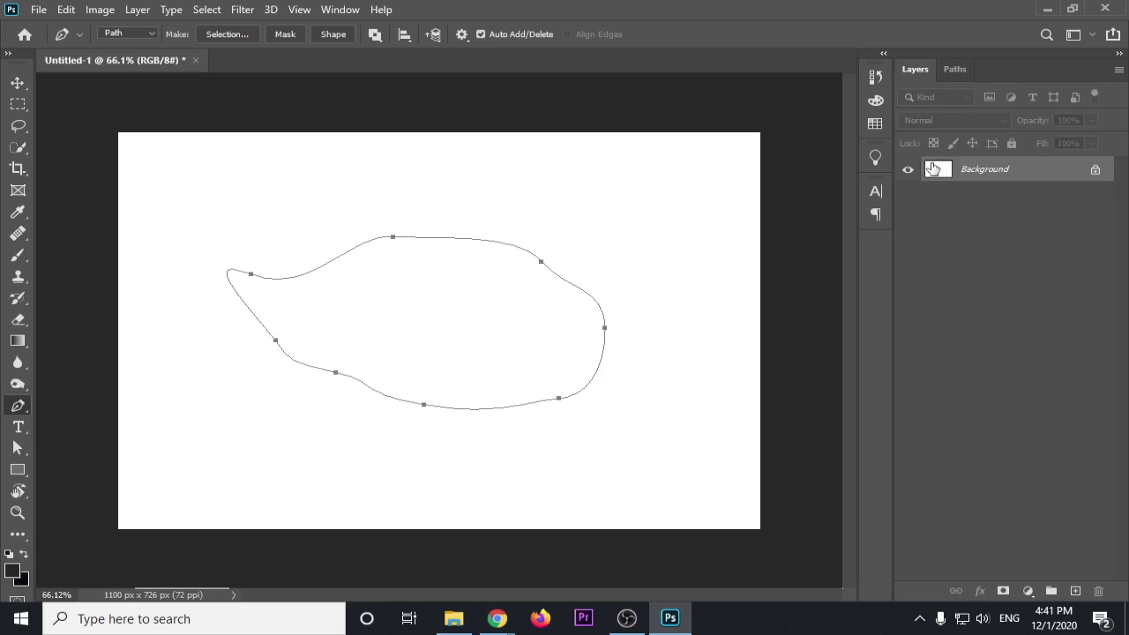
left_click(960, 70)
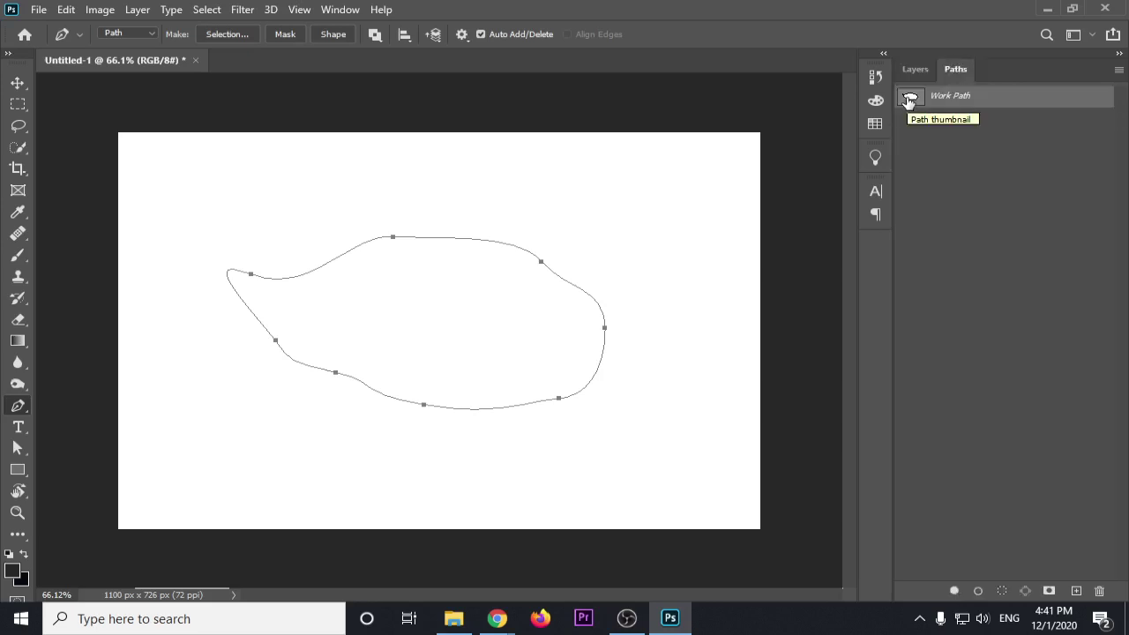
key("Print")
left_click_drag(697, 0, 1128, 423)
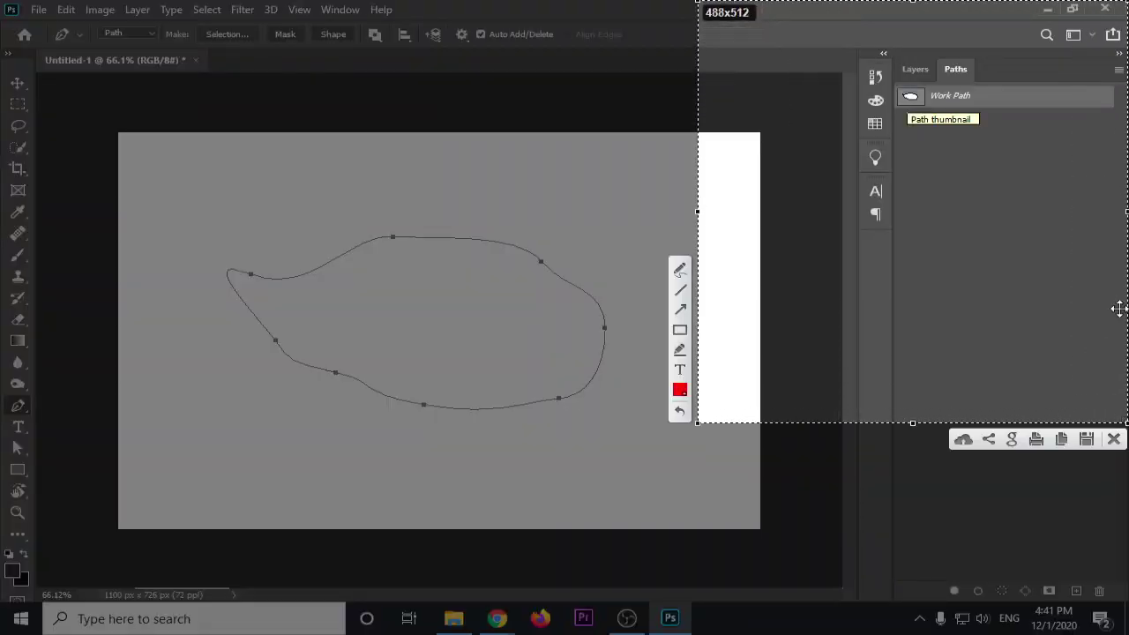
left_click(680, 308)
left_click_drag(795, 194, 895, 104)
left_click(680, 270)
left_click_drag(926, 142, 1021, 137)
Unlock the Background layer, keeping it named Layer 0
key("ctrl+c")
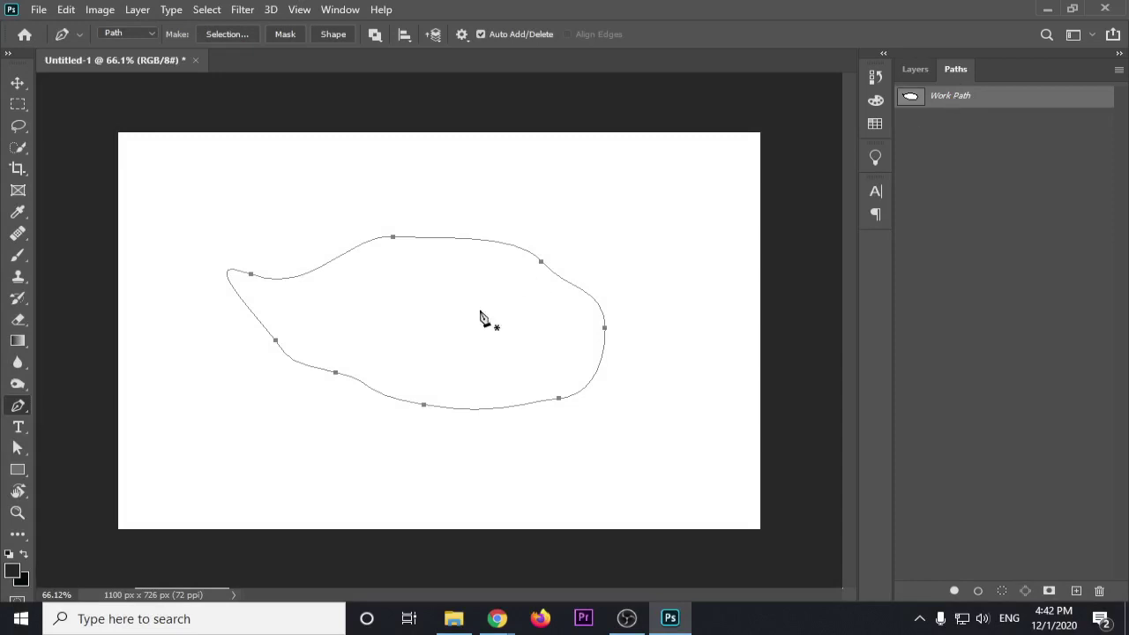
left_click(914, 69)
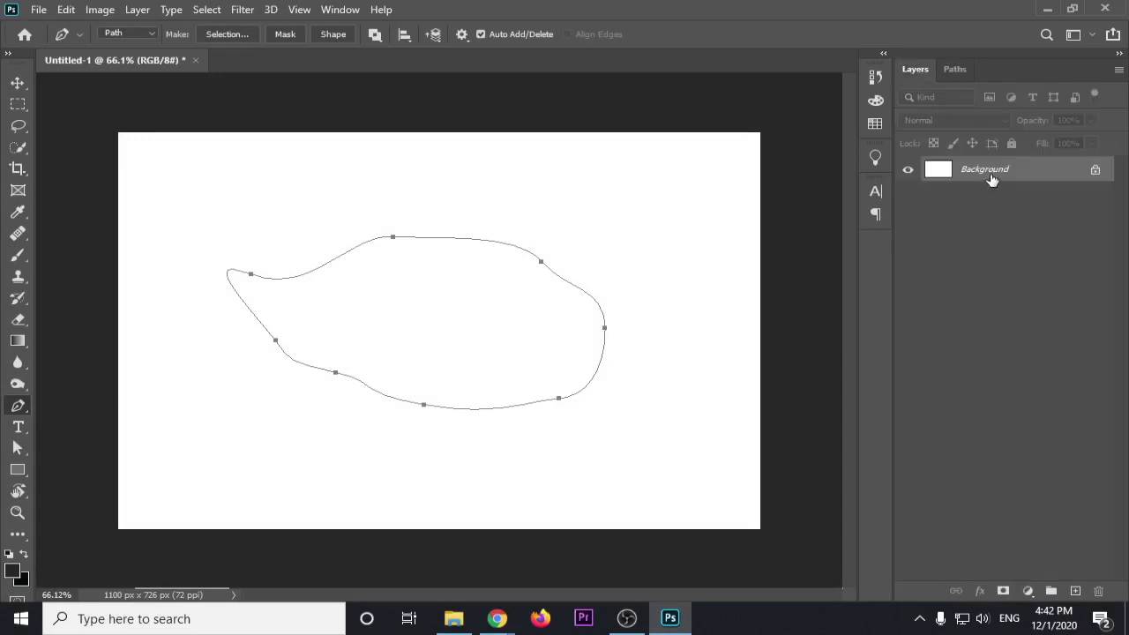
left_click(1095, 173)
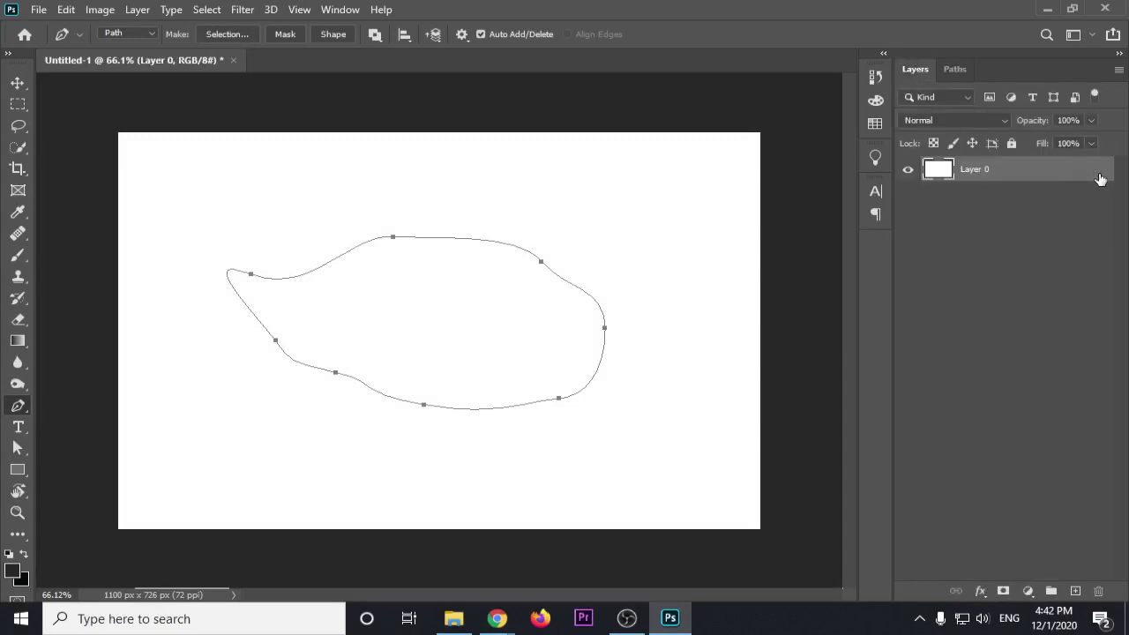
double_click(982, 175)
key("Return")
Save the Work Path as a path named 'free hand draw'
left_click(957, 70)
double_click(949, 102)
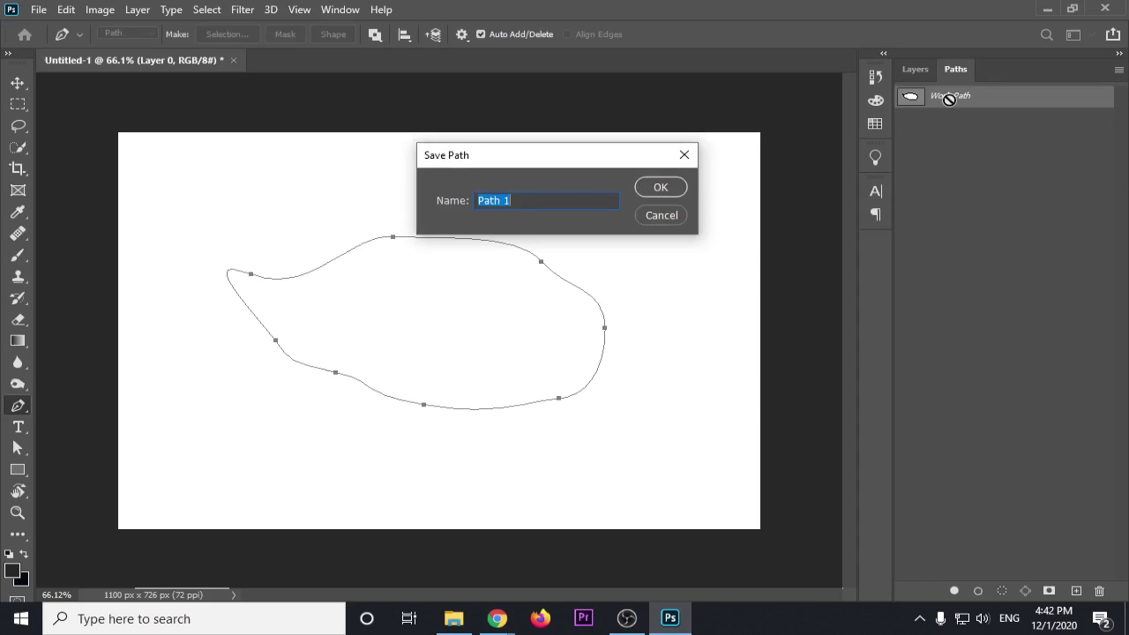
type("free")
type(" hand d")
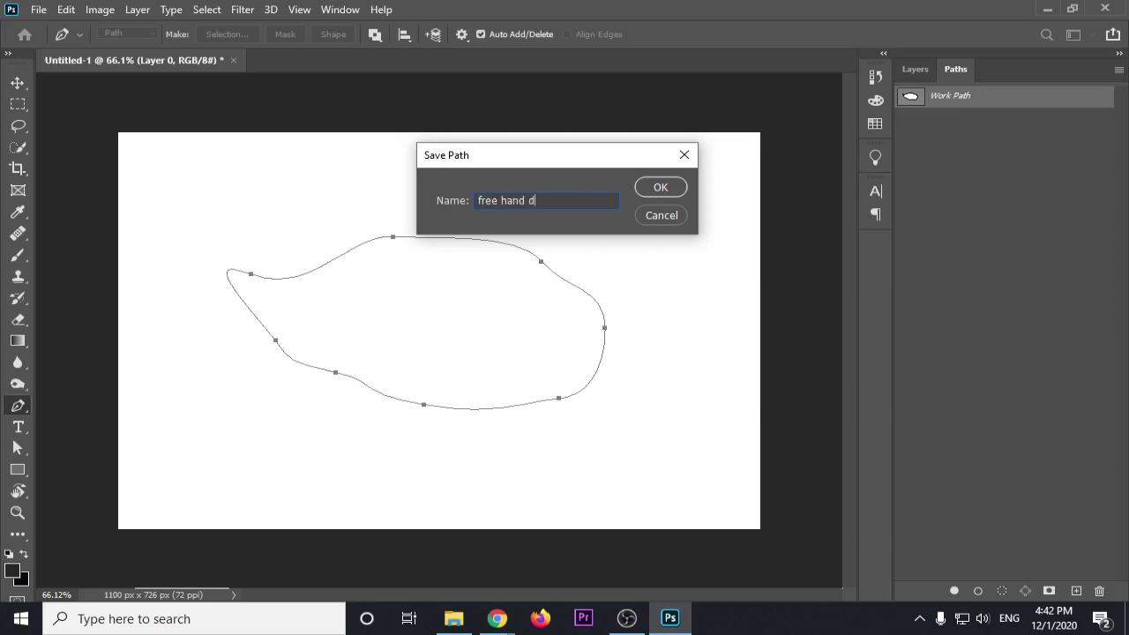
type("raw")
key("Return")
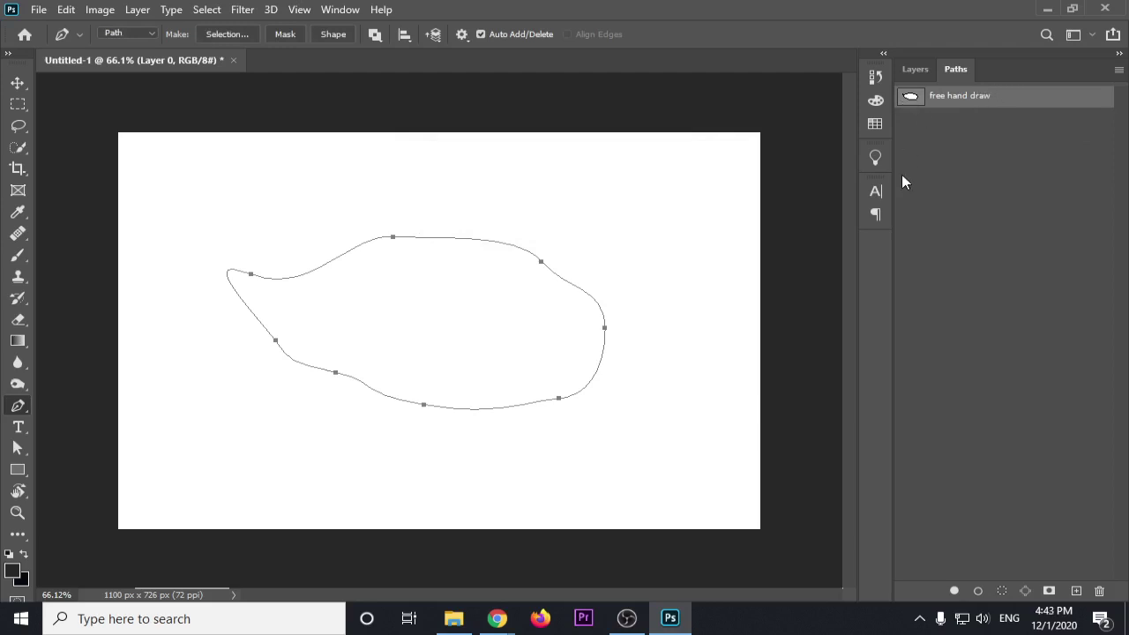
double_click(912, 97)
Toggle the 'free hand draw' outline off and on, then trash the path and return to Layers
left_click(1029, 112)
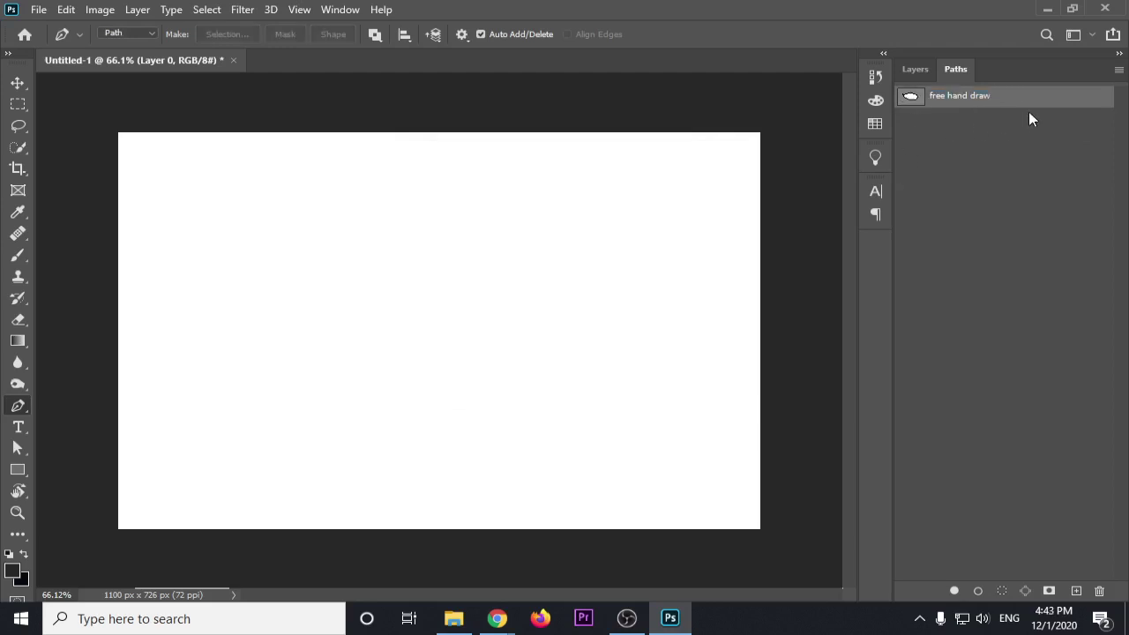
left_click(912, 101)
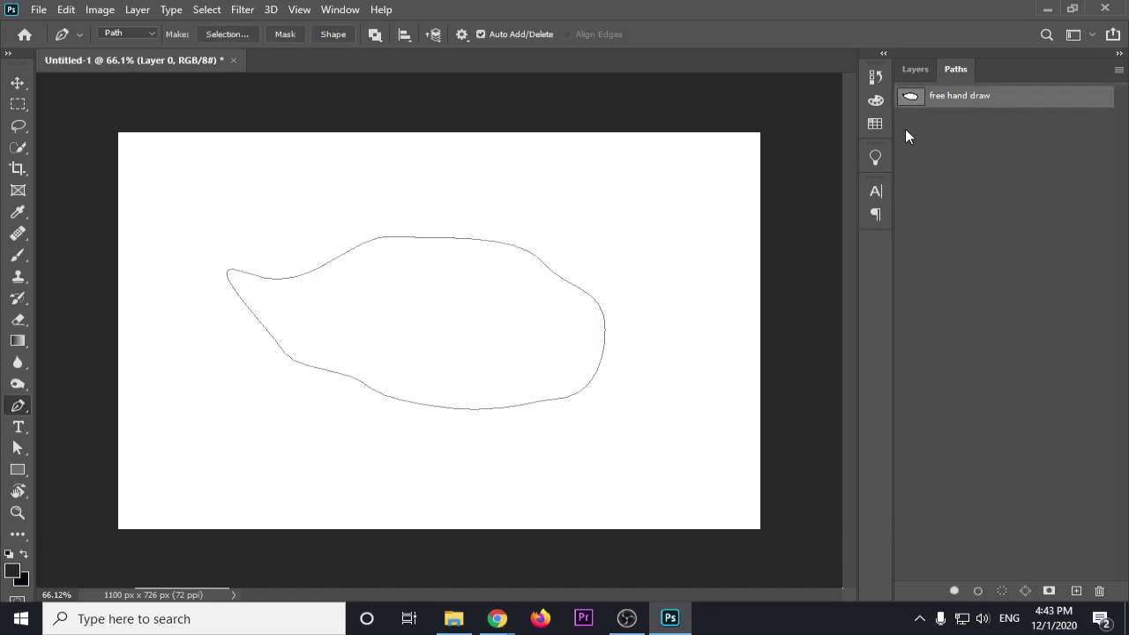
left_click(927, 141)
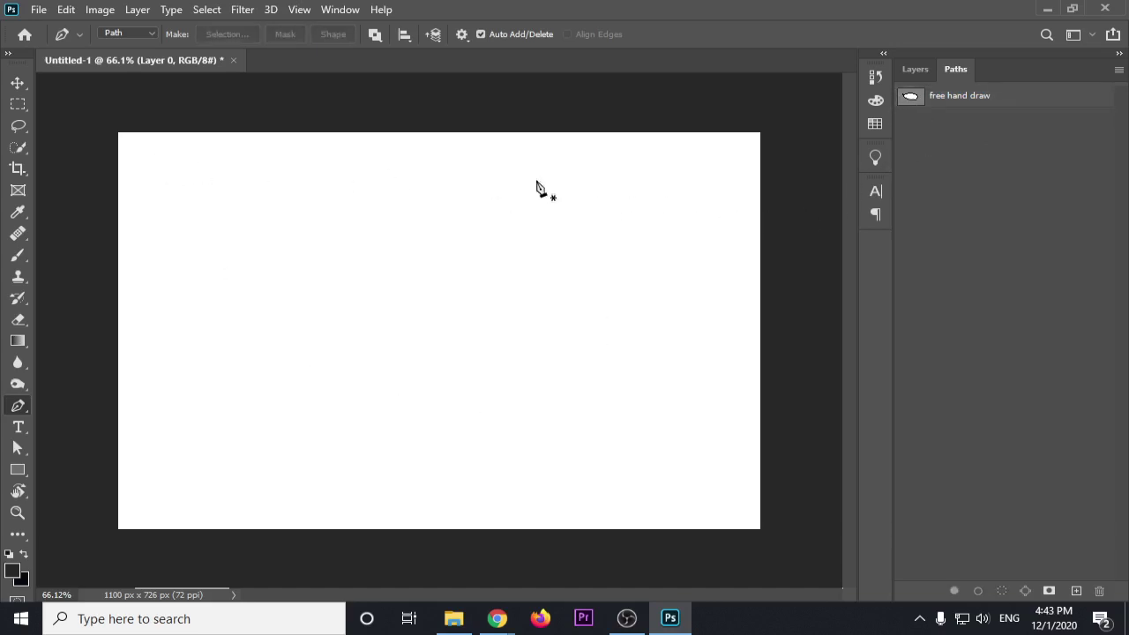
left_click(913, 70)
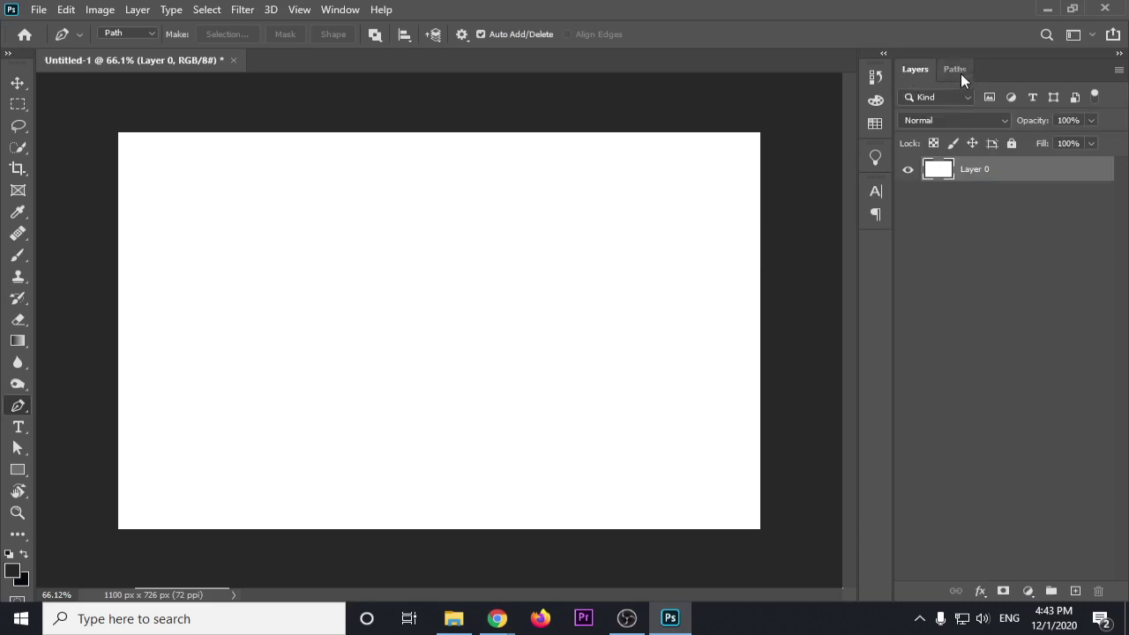
left_click(959, 68)
left_click(910, 99)
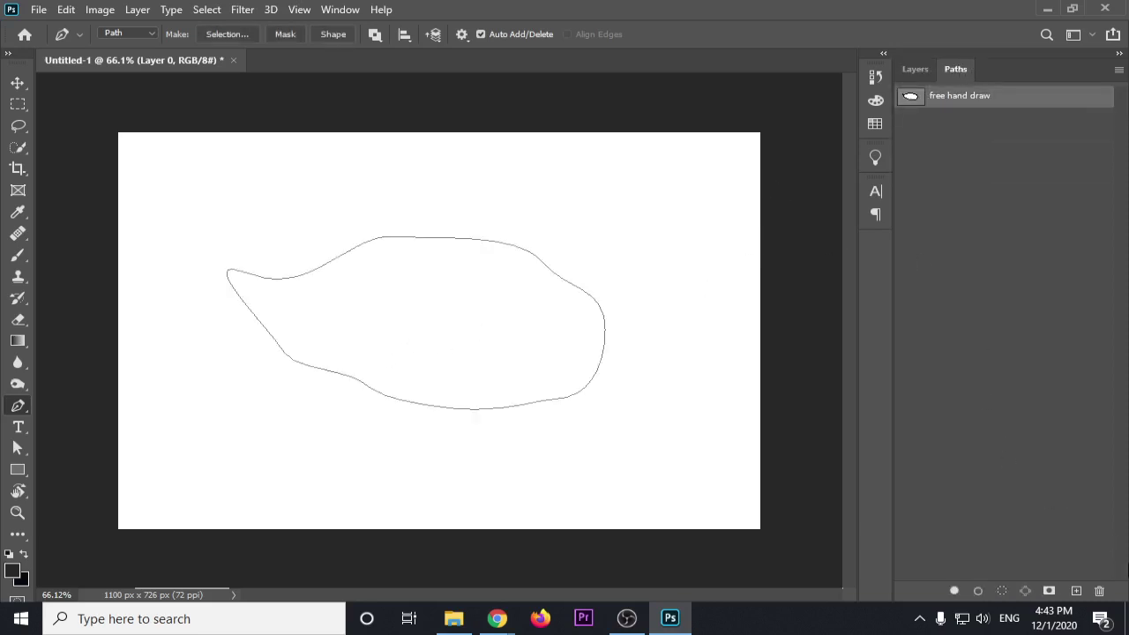
left_click(1107, 593)
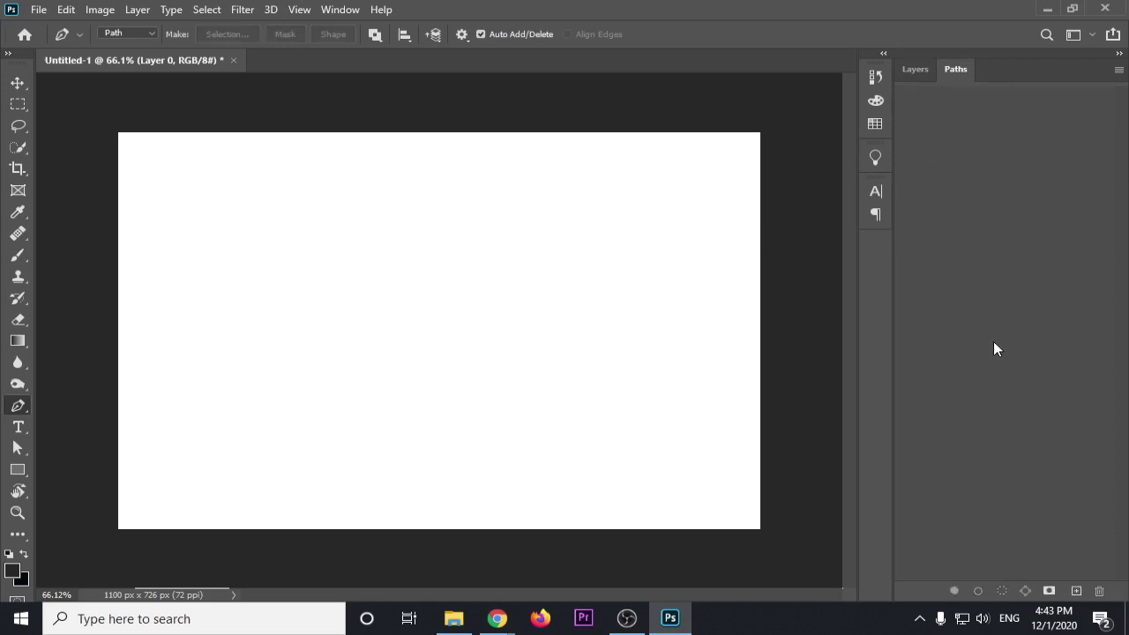
left_click(913, 68)
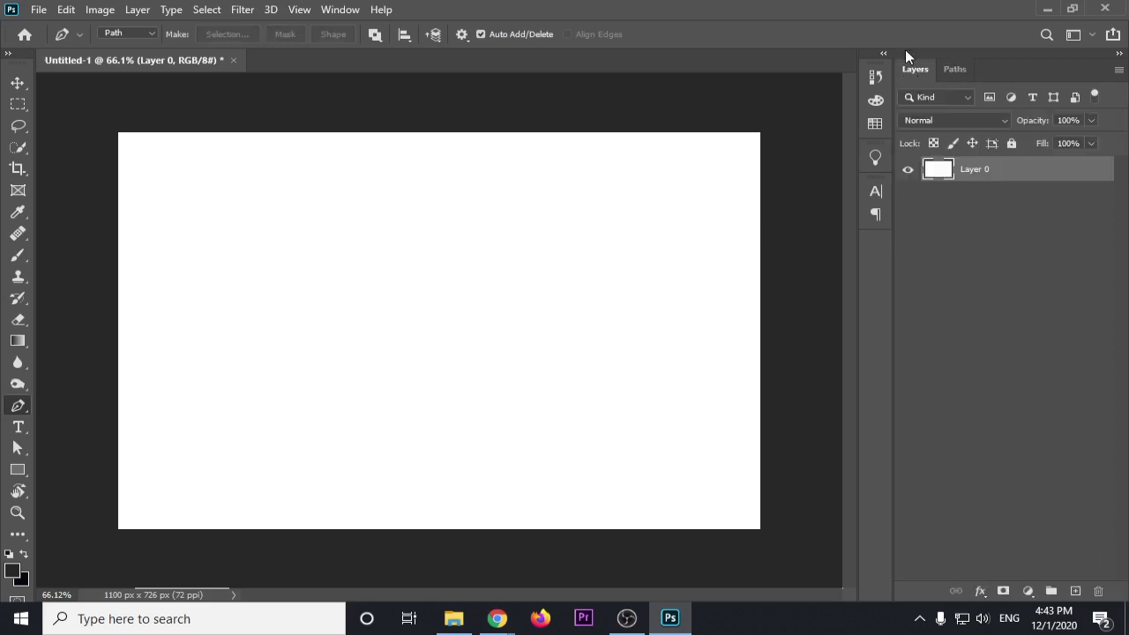
Trace a wavy freehand outline across the canvas with the Freeform Pen
right_click(17, 408)
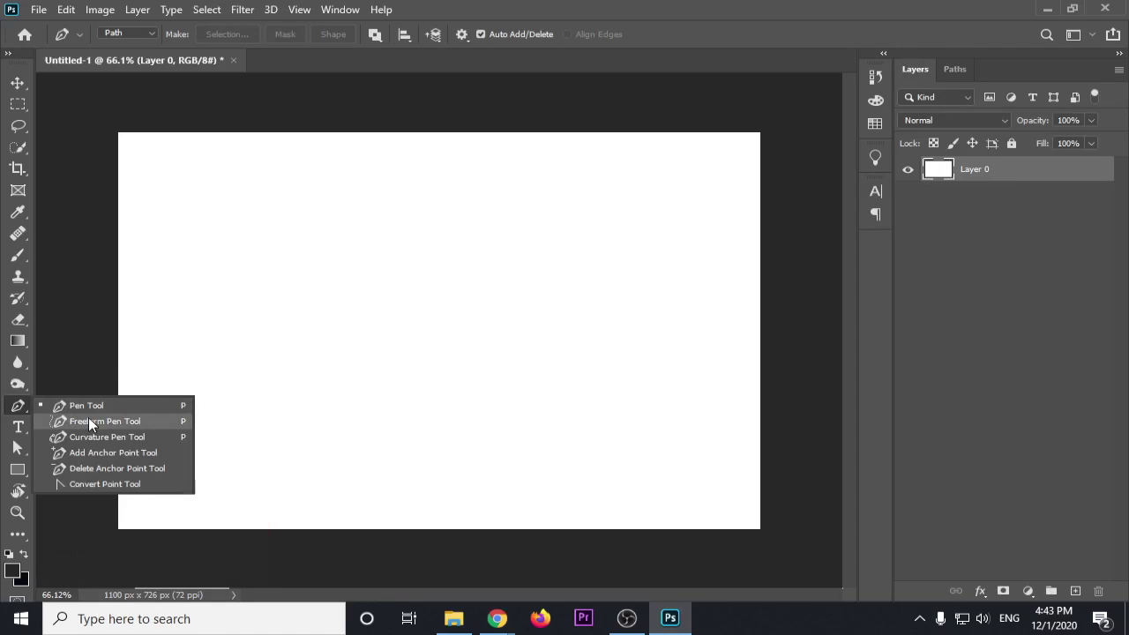
left_click(97, 422)
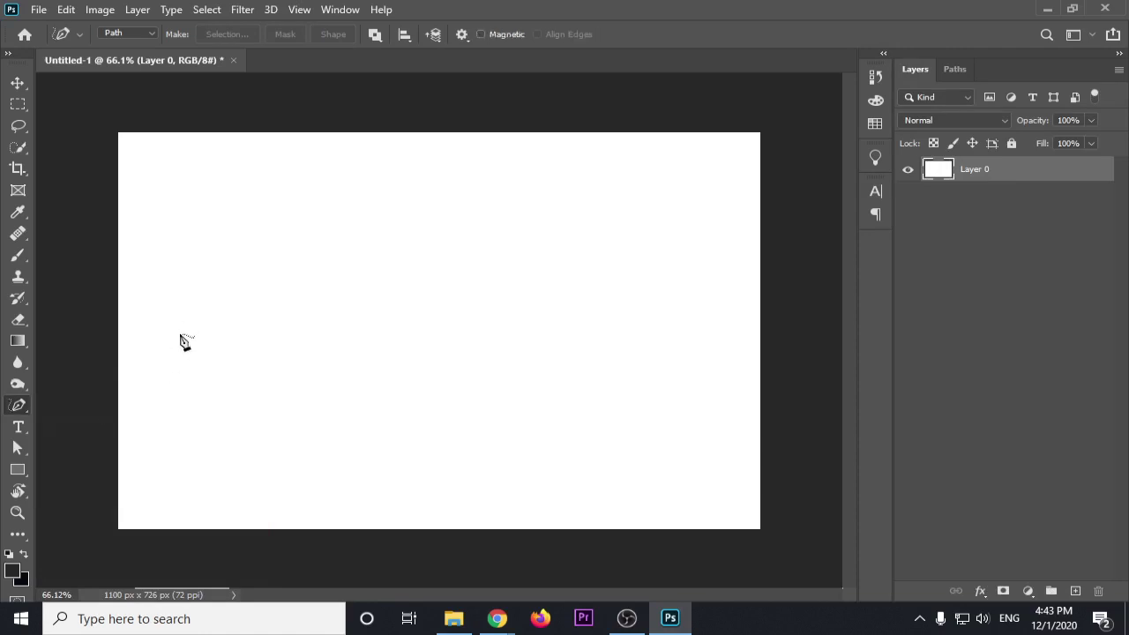
mouse_move(180, 336)
left_mouse_down()
mouse_move(211, 268)
mouse_move(341, 246)
left_mouse_up()
left_click_drag(342, 249, 423, 390)
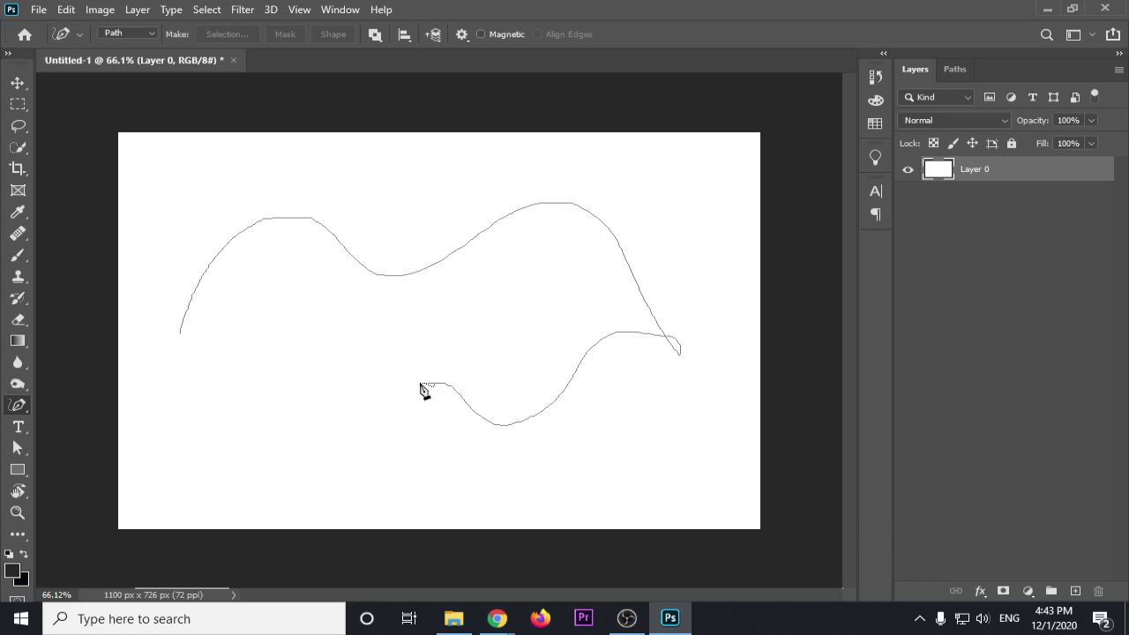
left_click_drag(421, 389, 182, 334)
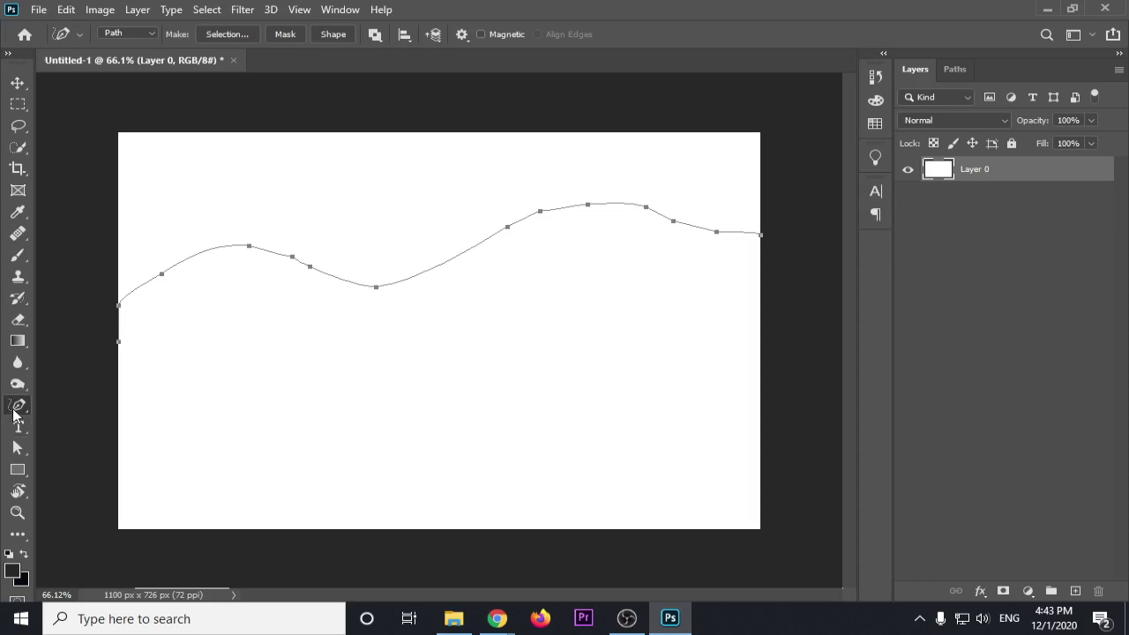
Switch back to the standard Pen, undo a trial layer move, and delete the wavy Work Path
right_click(15, 414)
left_click(89, 404)
left_click(17, 83)
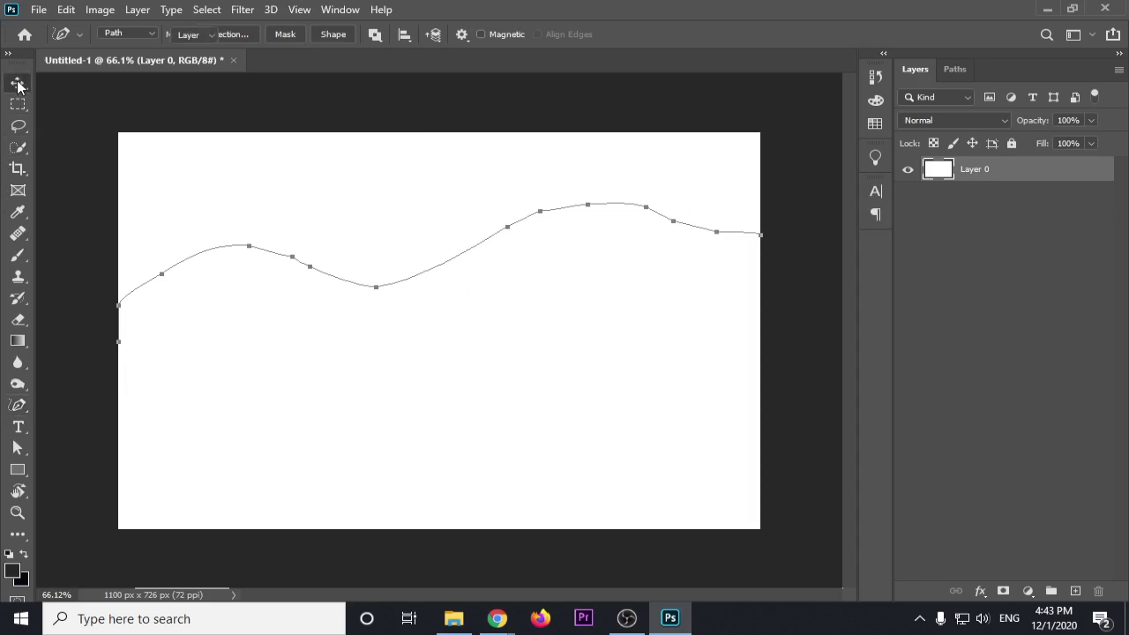
left_click(953, 69)
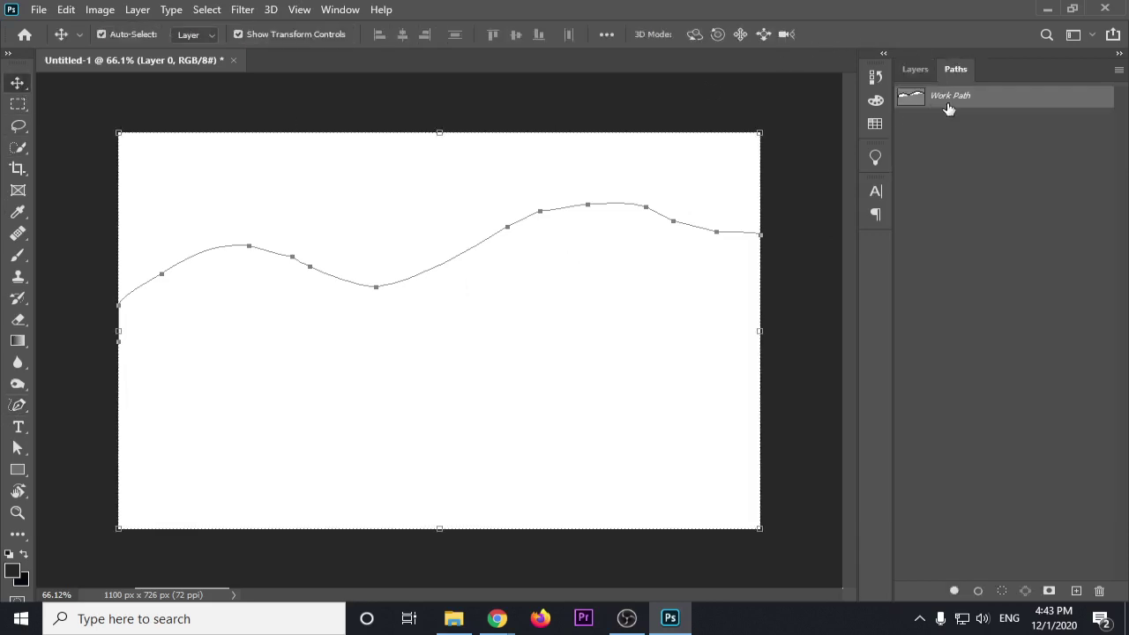
left_click_drag(453, 259, 461, 339)
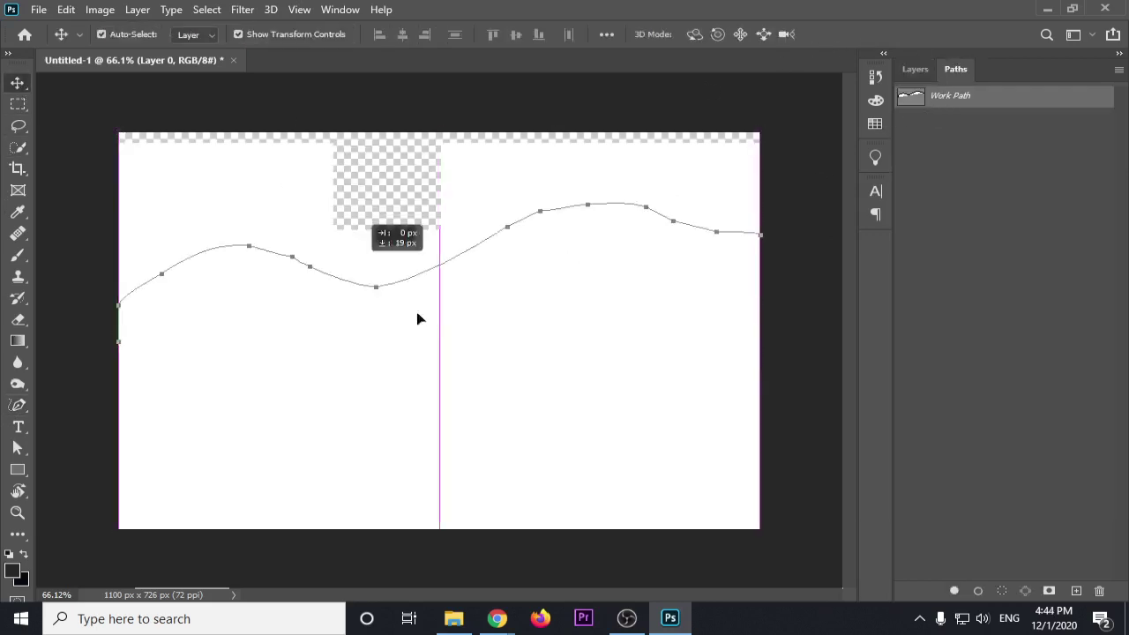
key("ctrl+z")
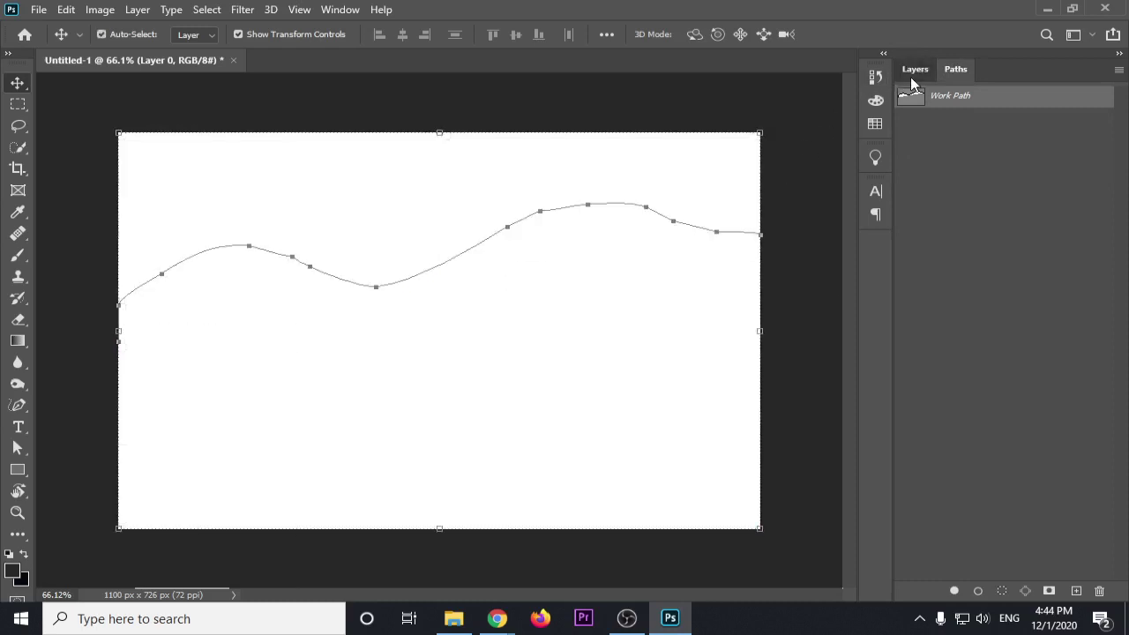
left_click(914, 69)
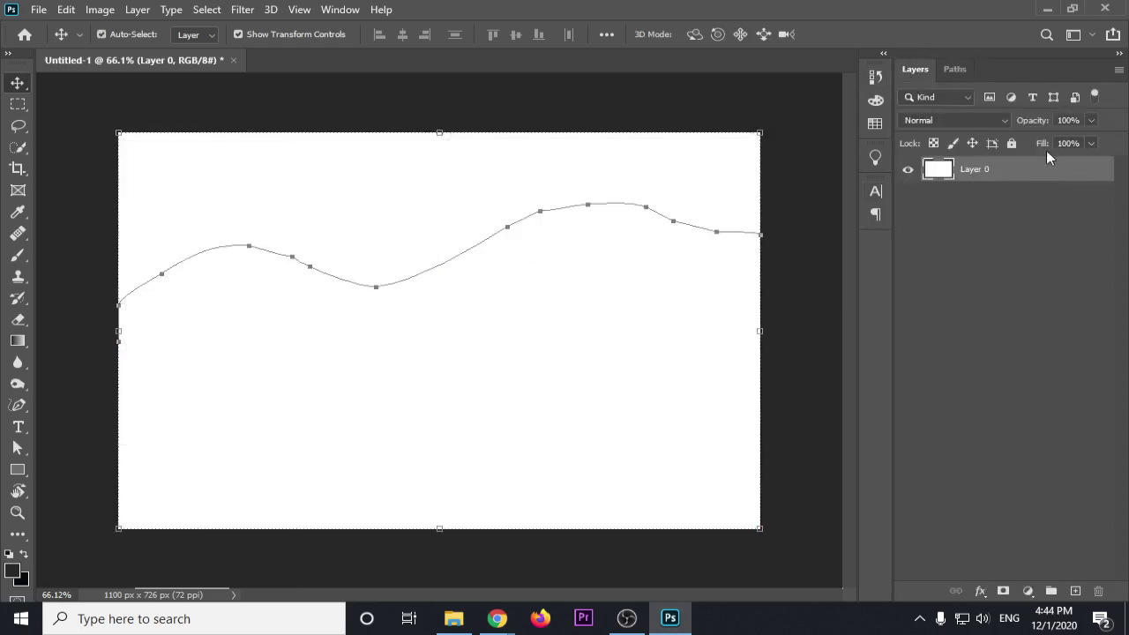
left_click(954, 69)
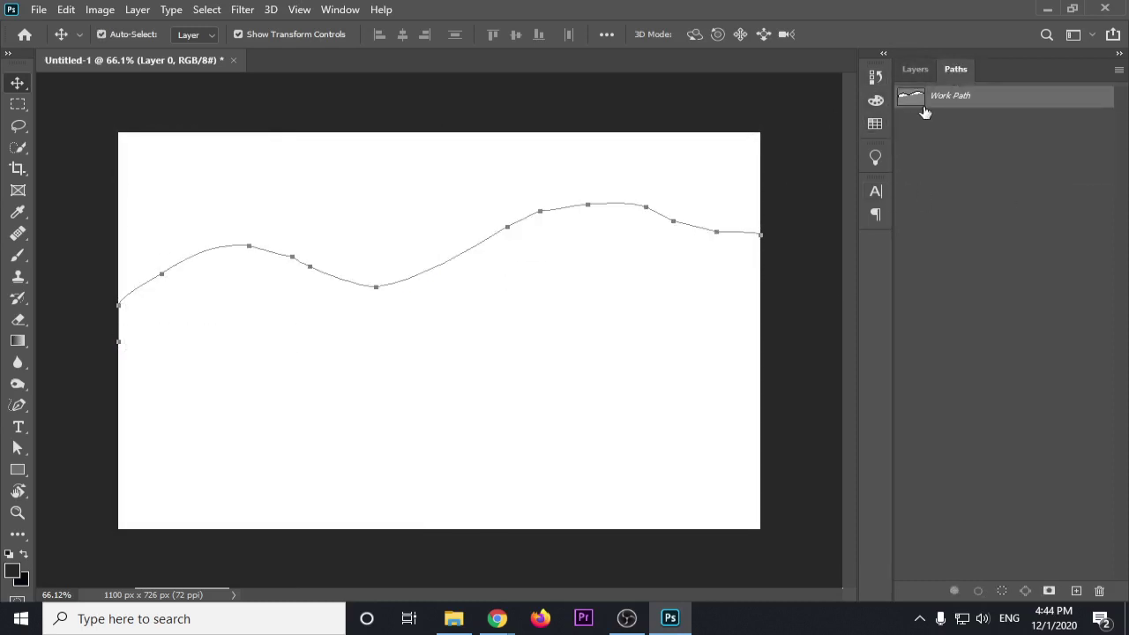
key("Delete")
Draw a three-point smooth arc with the Curvature Pen
left_click(22, 404)
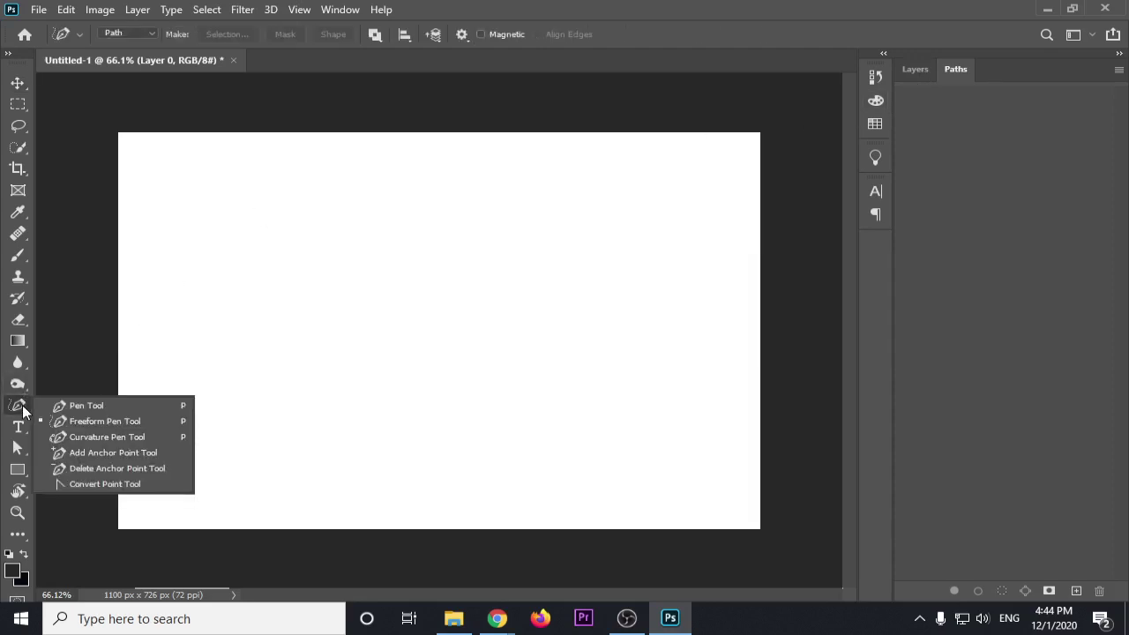
left_click(94, 435)
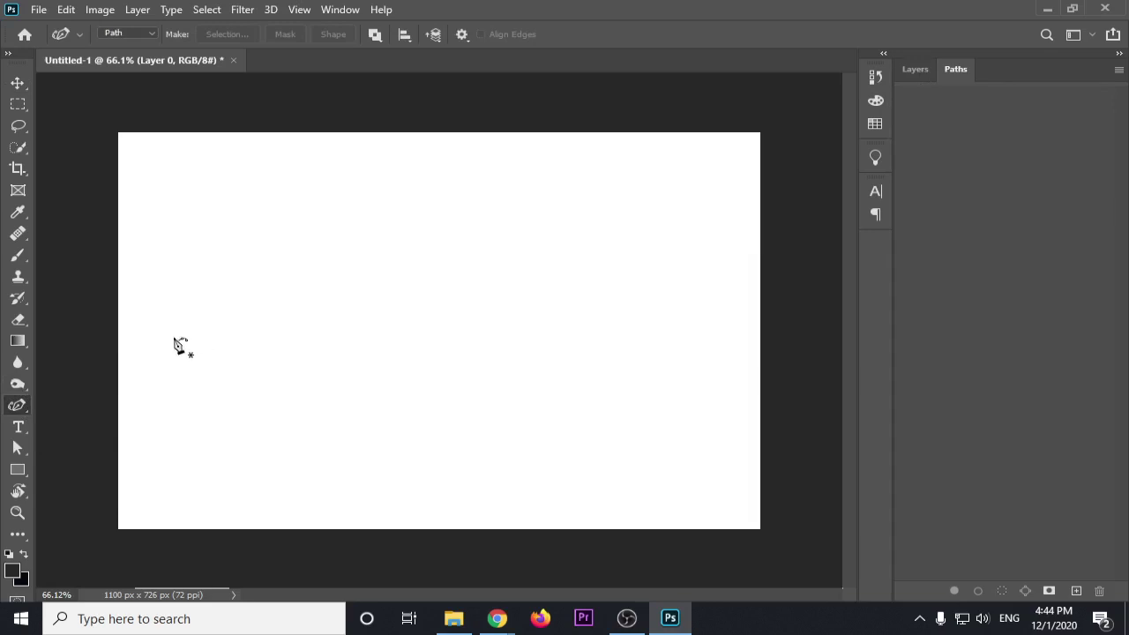
left_click(182, 282)
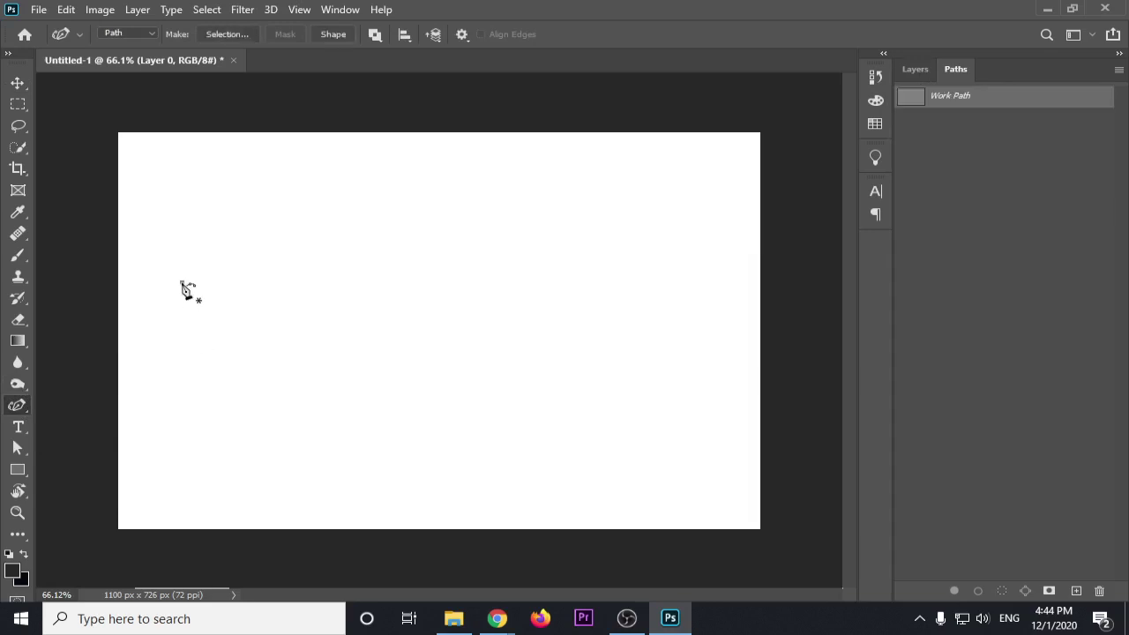
left_click(386, 277)
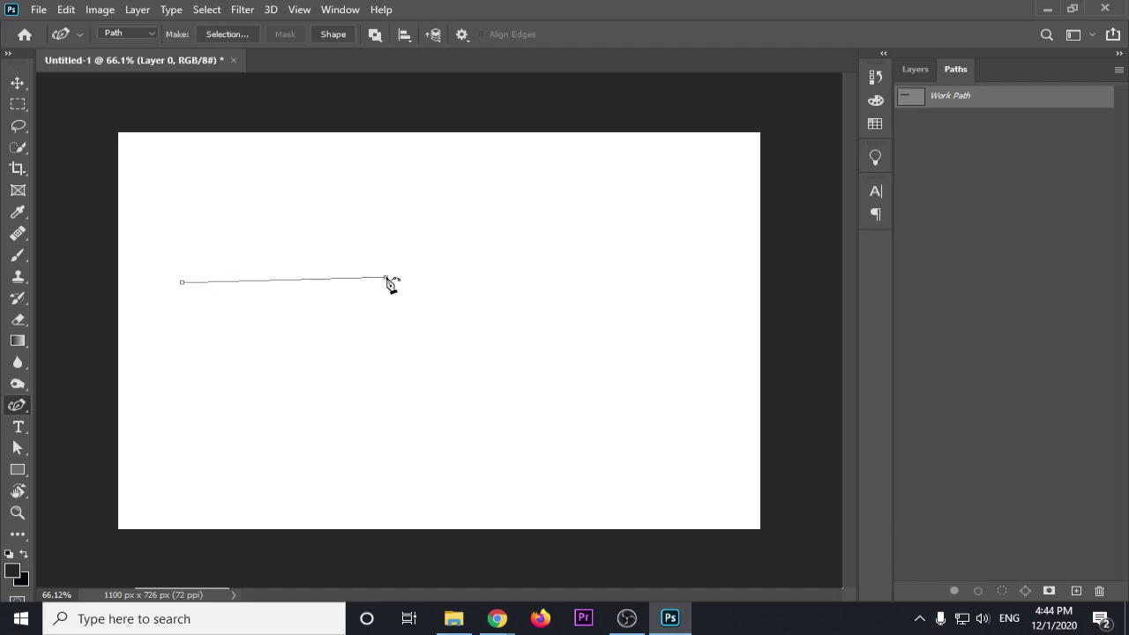
left_click(434, 398)
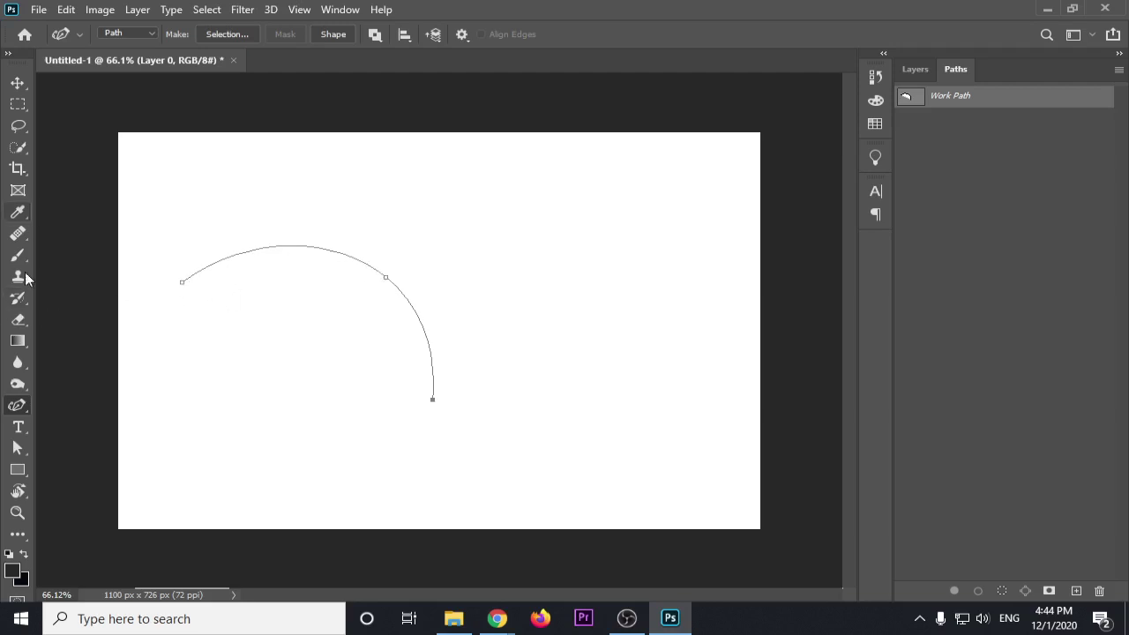
Extend the arc with seven straight zigzag segments using the Pen tool, then delete the path
right_click(26, 402)
left_click(62, 405)
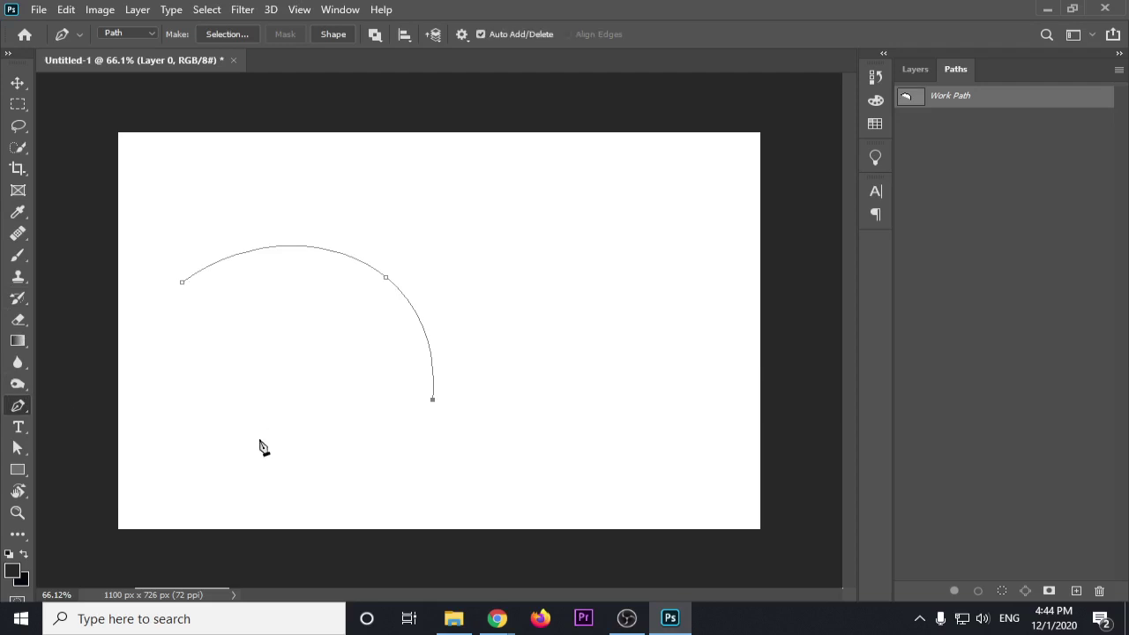
left_click(245, 450)
left_click(427, 455)
left_click(494, 457)
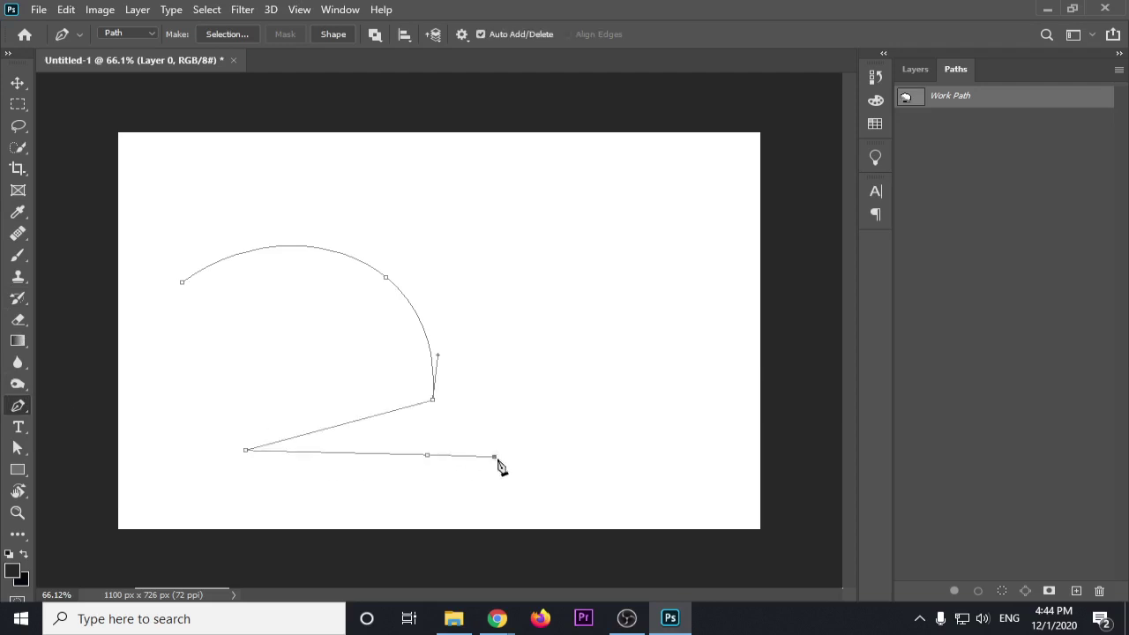
left_click(516, 500)
left_click(378, 502)
left_click(292, 492)
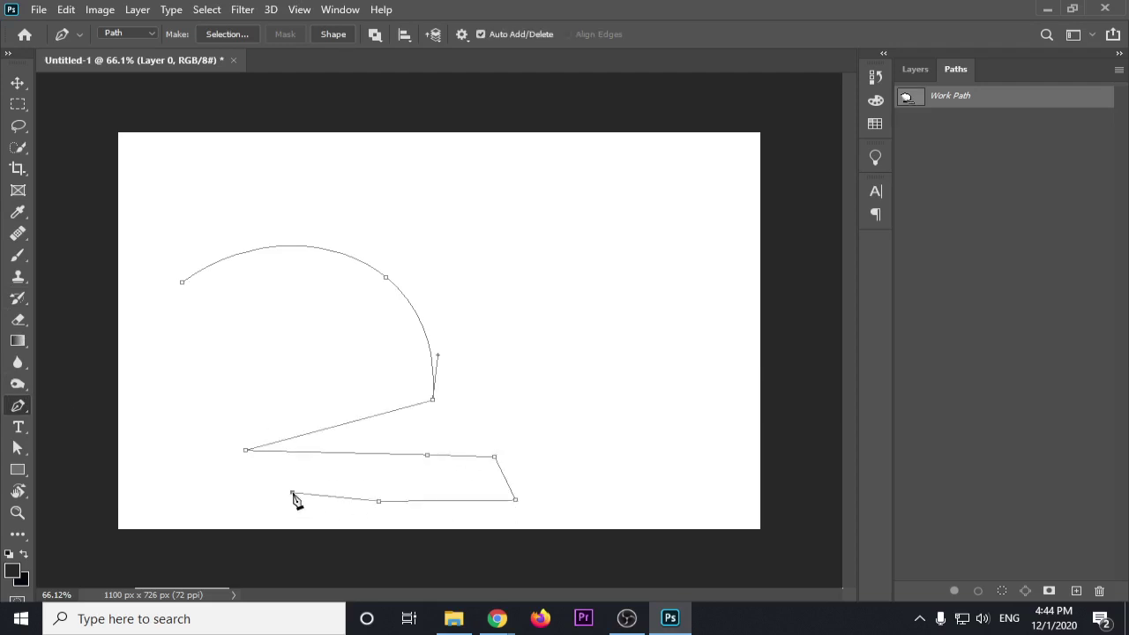
left_click(205, 490)
left_click(18, 82)
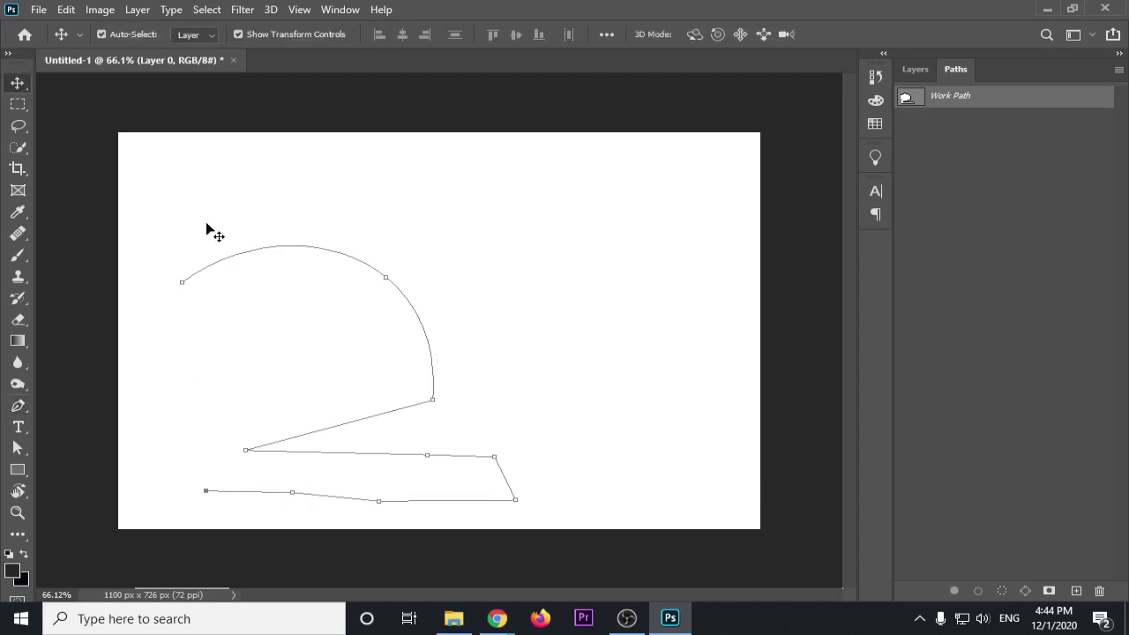
key("Delete")
Draw another three-point curved arc with the Curvature Pen
left_click(17, 406)
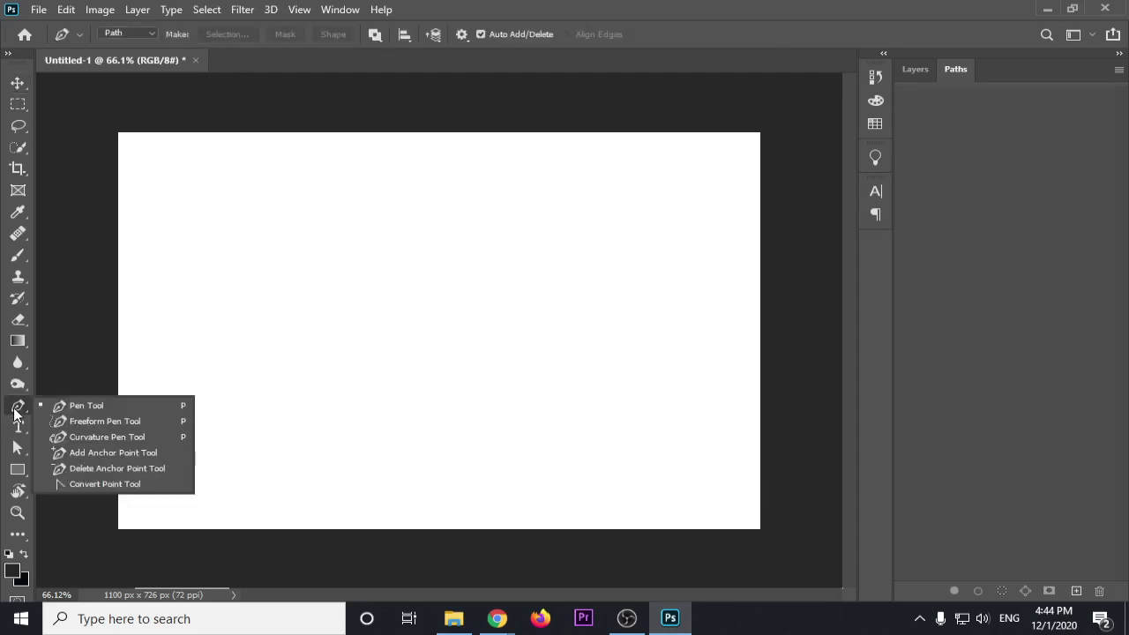
left_click(90, 441)
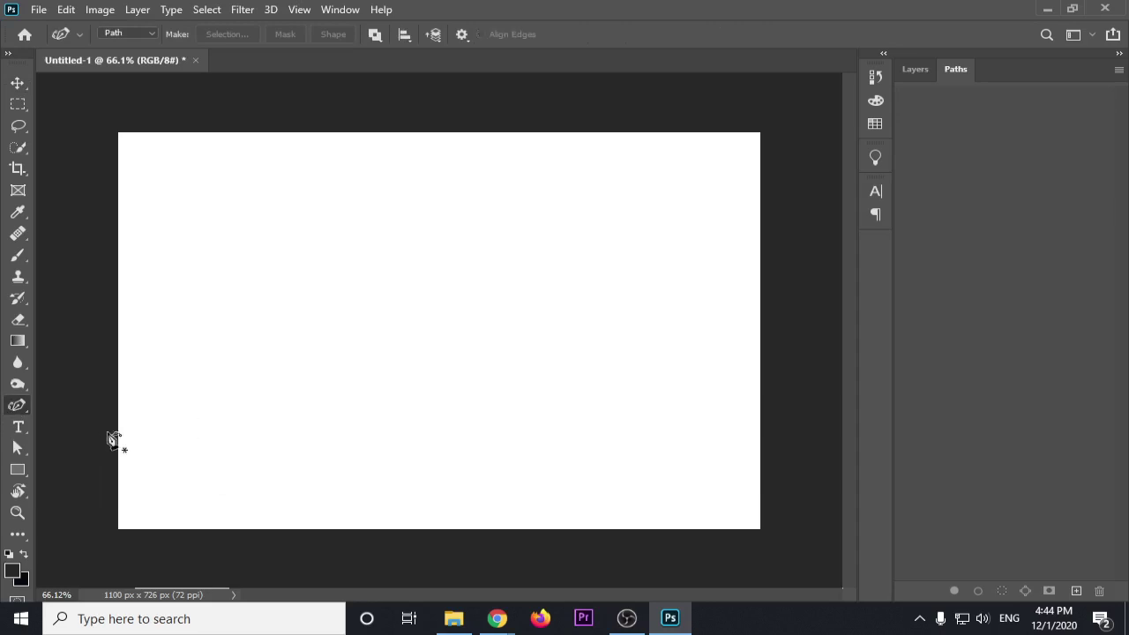
left_click(202, 292)
left_click(435, 265)
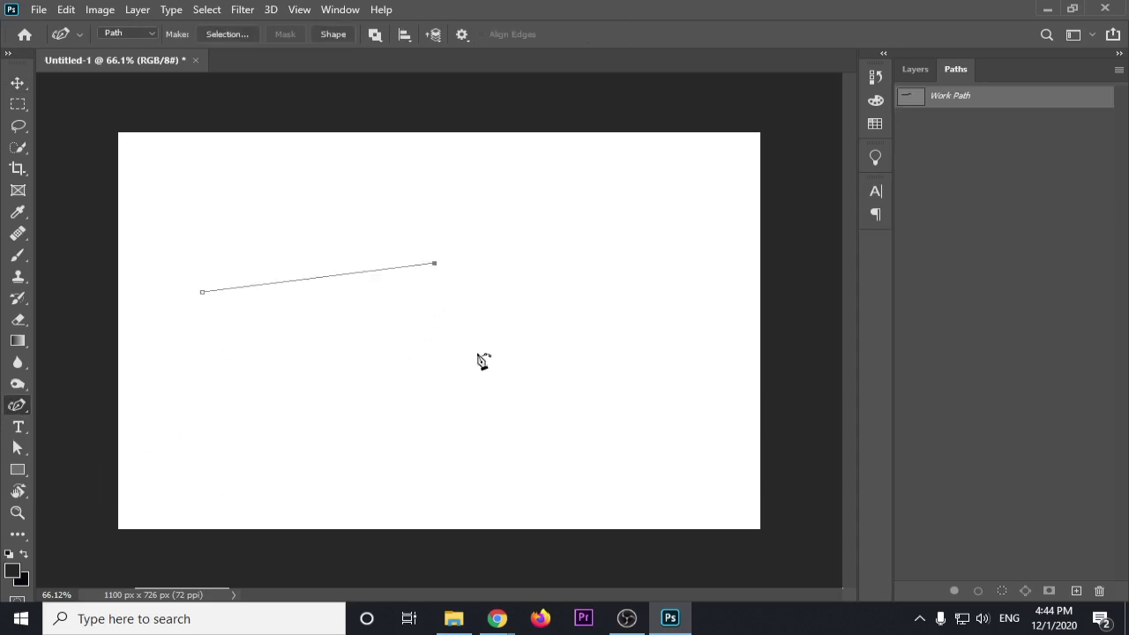
left_click(445, 440)
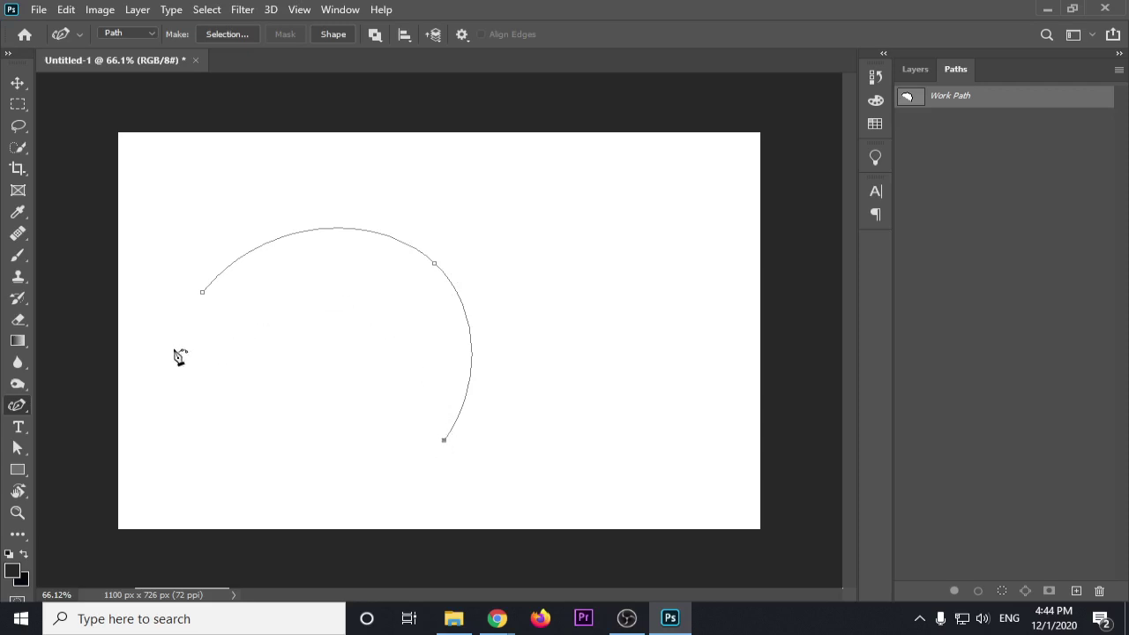
Delete the arc path with the Move tool active, then choose the Add Anchor Point tool
left_click(16, 83)
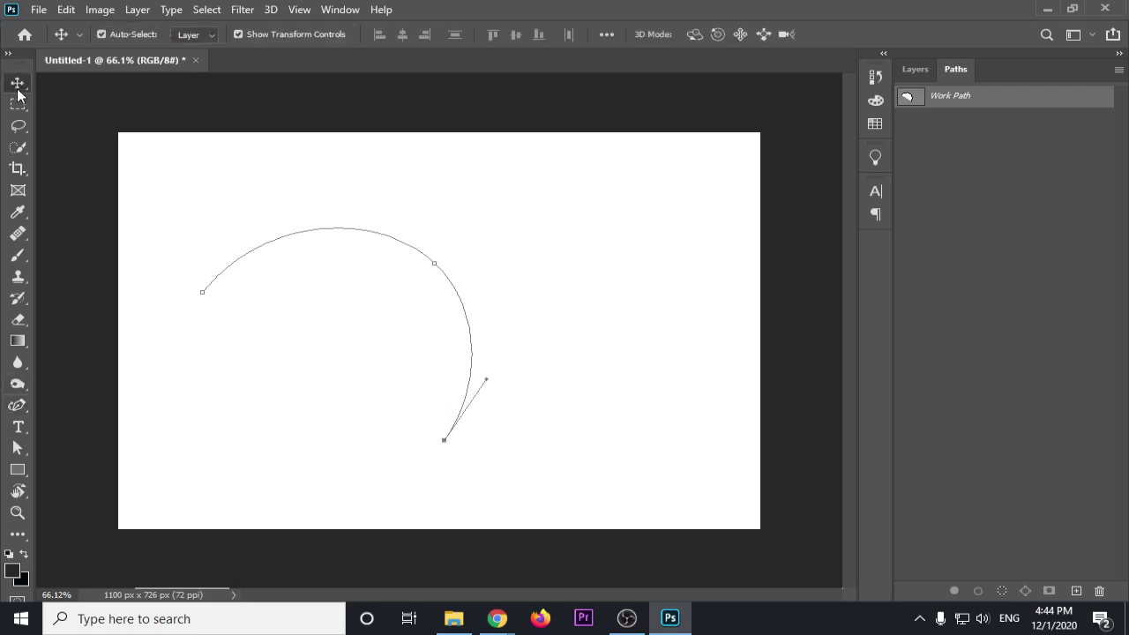
key("Delete")
left_click(21, 407)
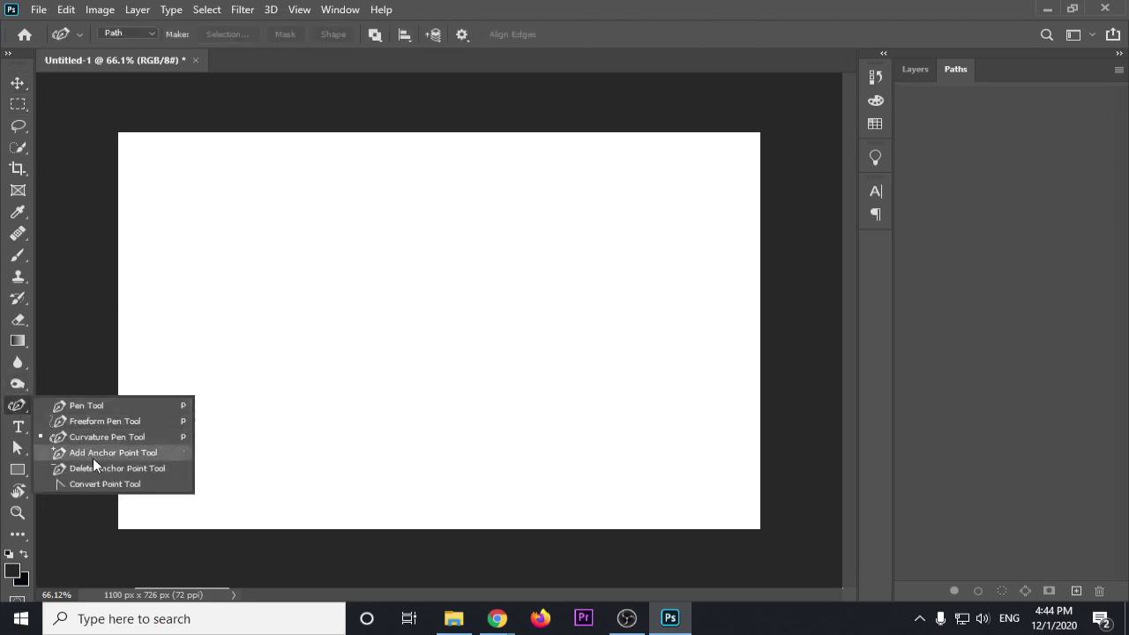
left_click(92, 458)
left_click(18, 407)
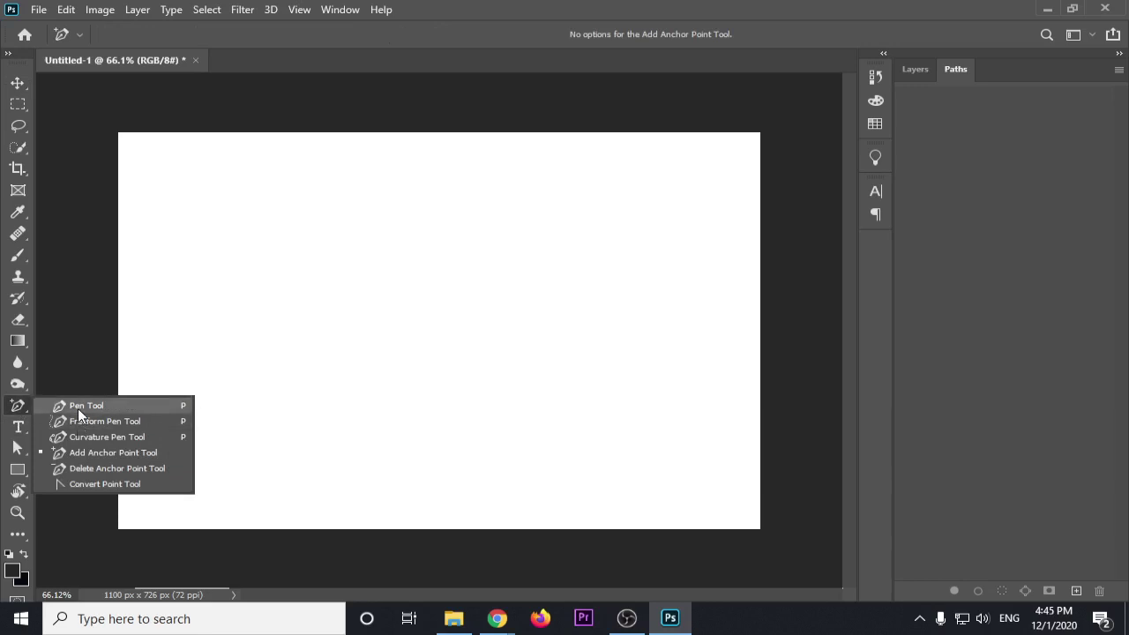
Click a closed rectangular Pen path with four corners and an extra mid-bottom anchor
left_click(78, 409)
left_click(233, 235)
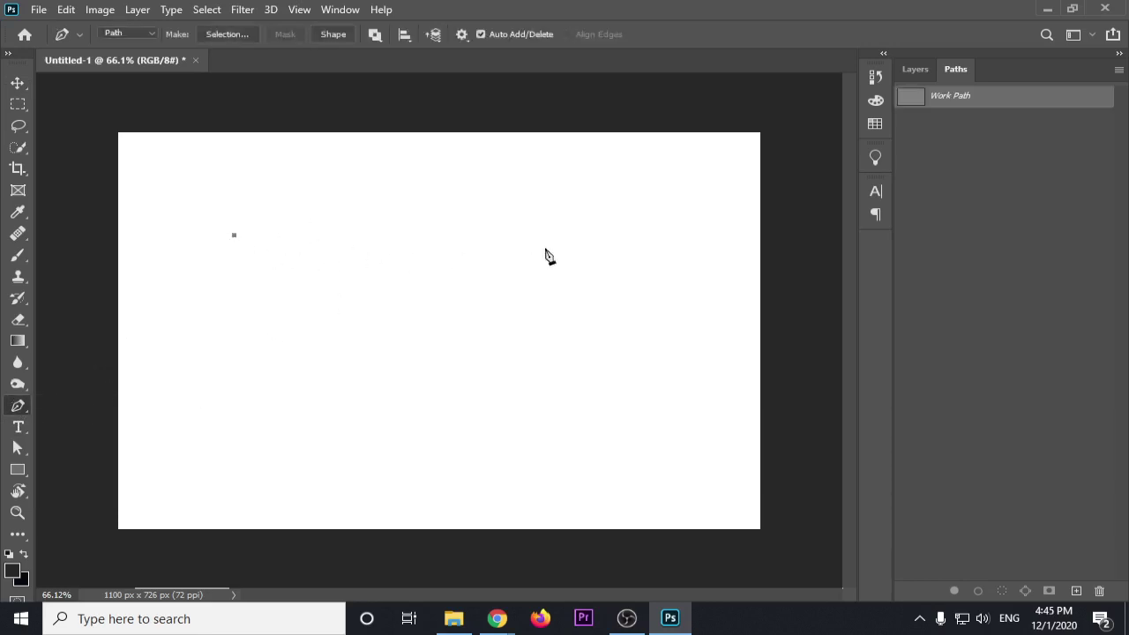
left_click(572, 235)
left_click(572, 404)
left_click(387, 404)
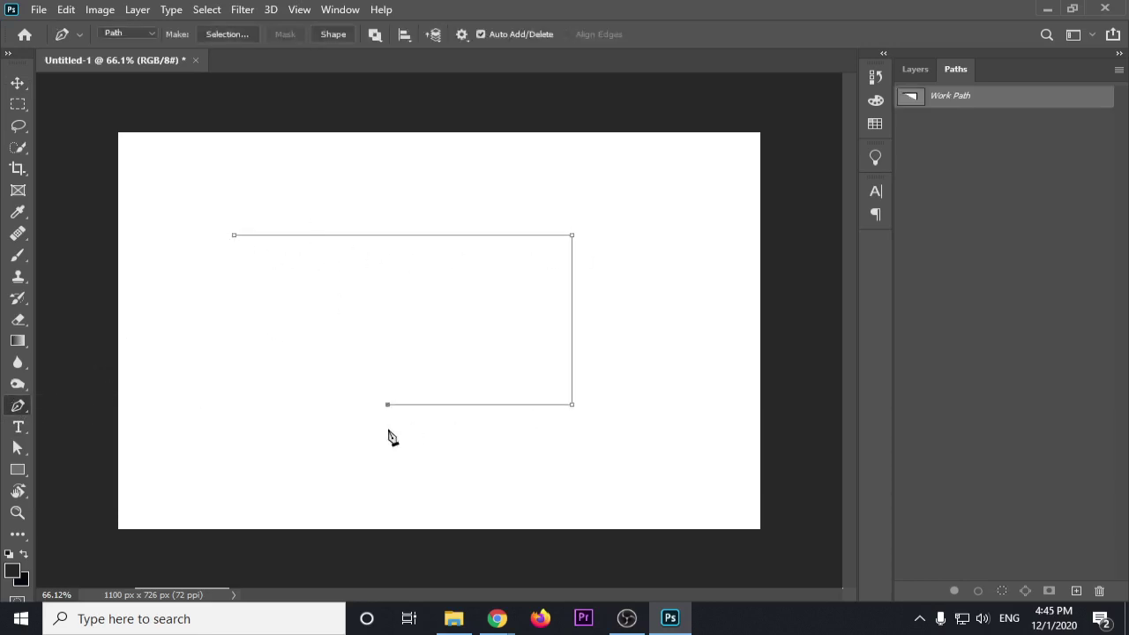
left_click(237, 404)
left_click(234, 235)
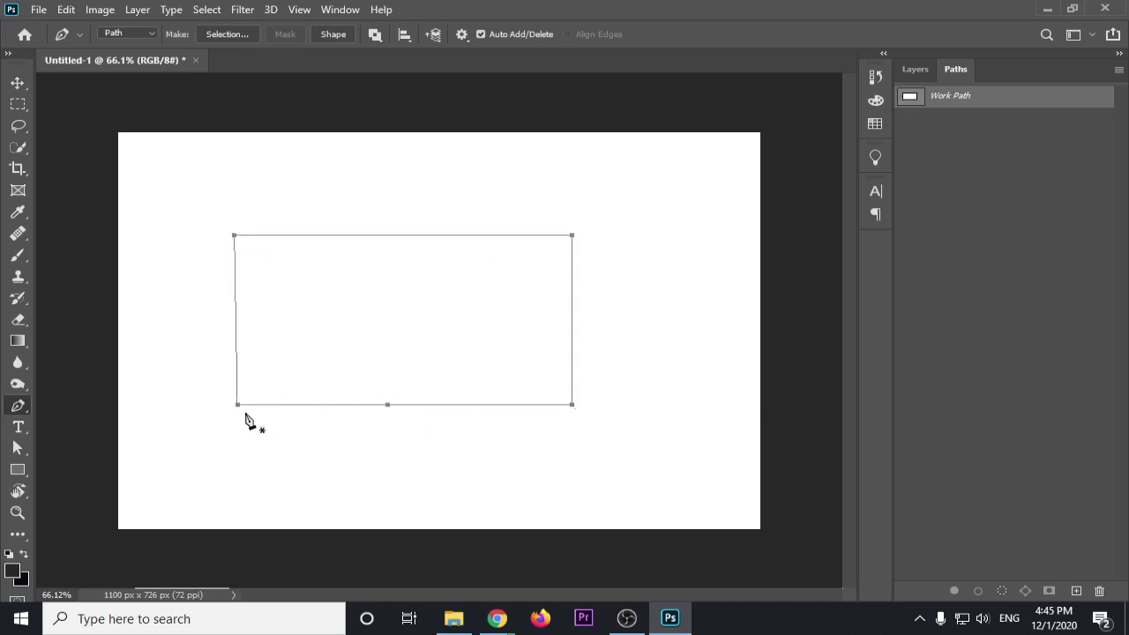
right_click(19, 407)
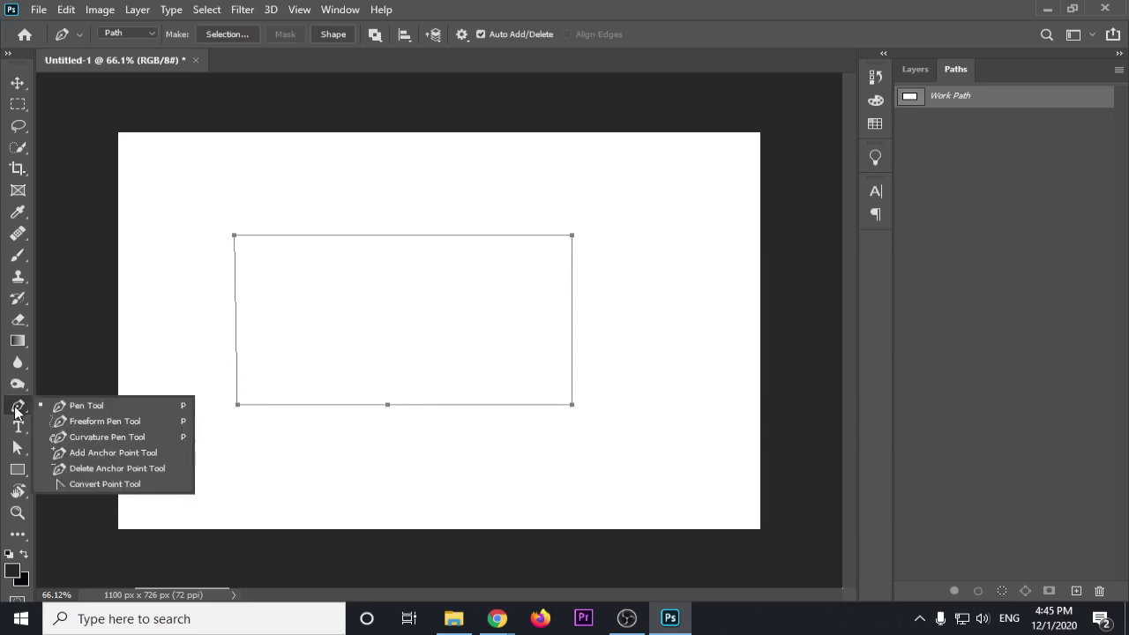
Add an anchor mid-way along the top edge, undoing the trial curve
left_click(102, 453)
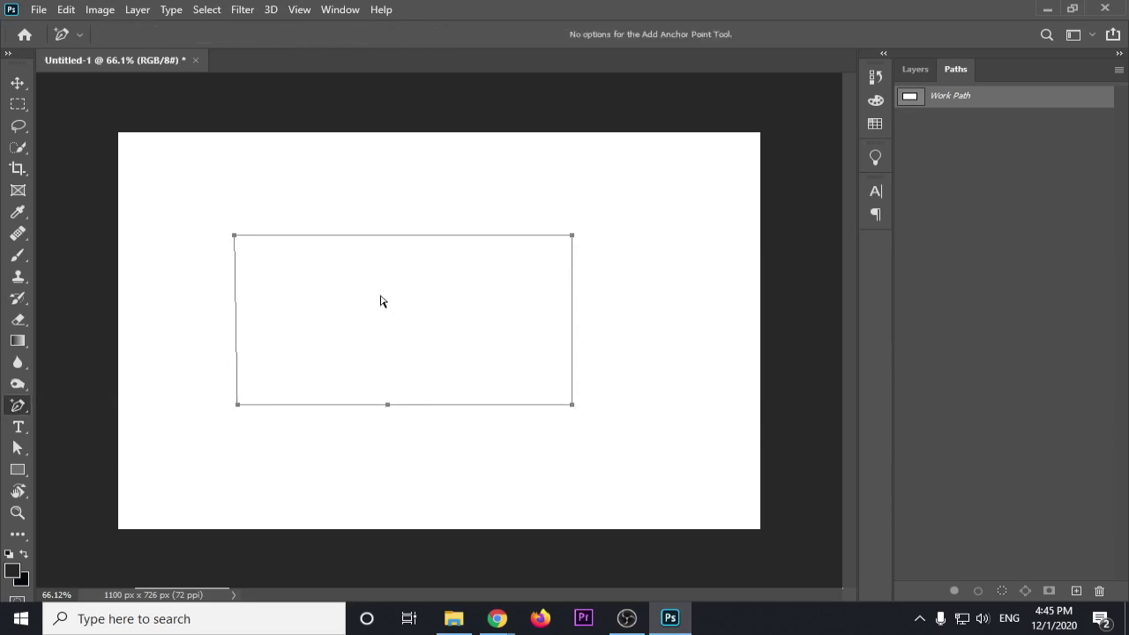
left_click(381, 235)
left_click_drag(473, 240, 469, 262)
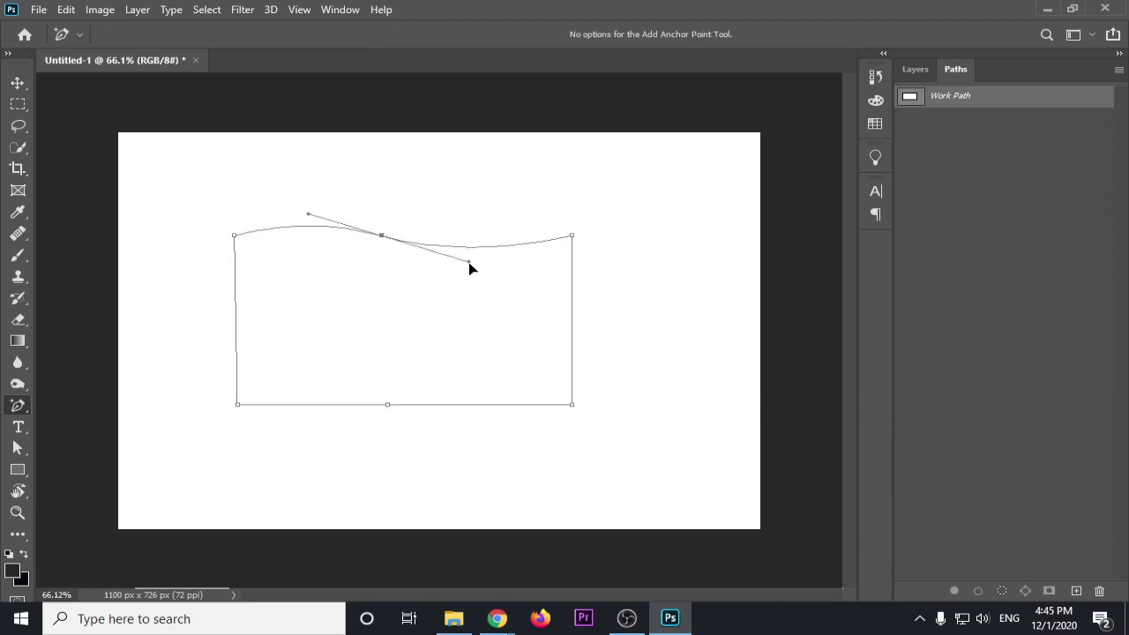
key("ctrl+z")
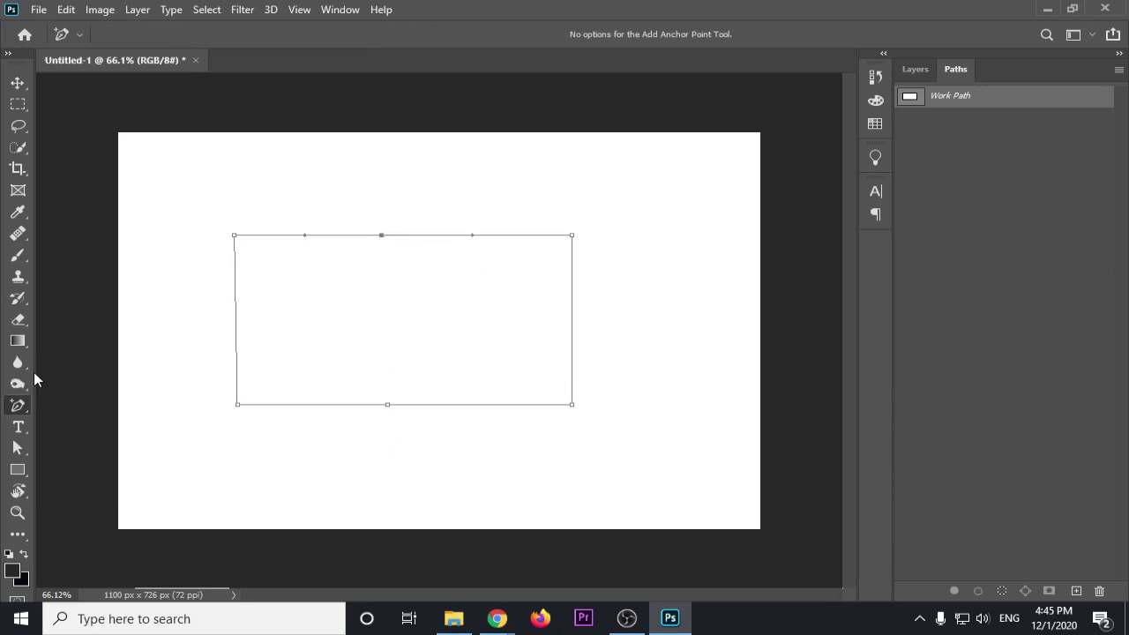
Delete the bottom-left and top-right corner anchors with the Delete Anchor Point tool
right_click(17, 405)
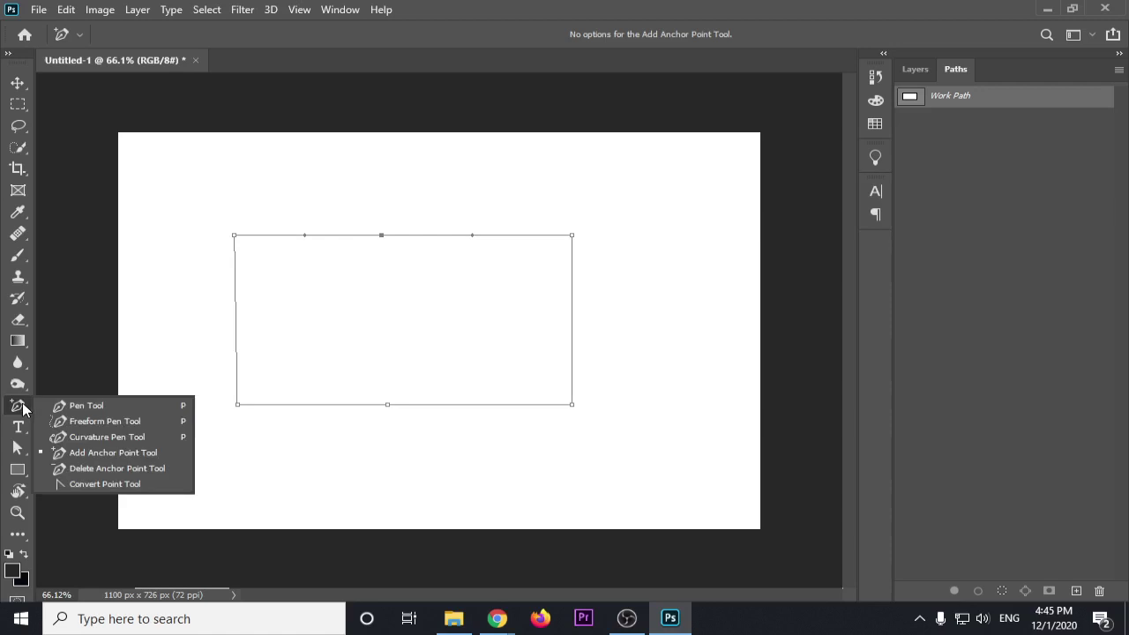
left_click(81, 469)
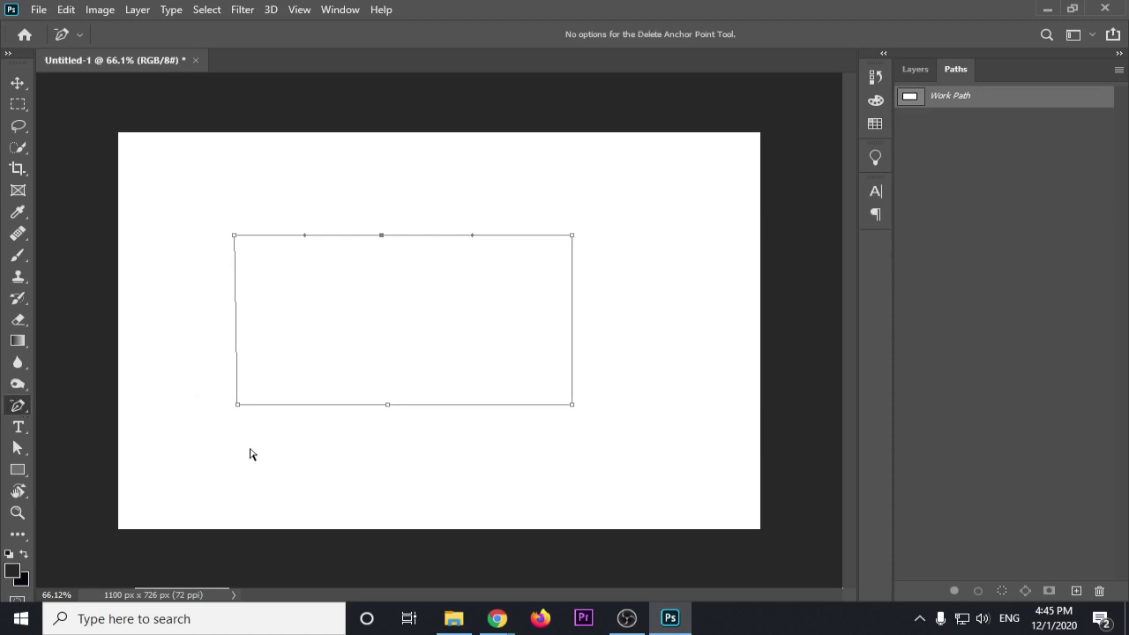
left_click(237, 405)
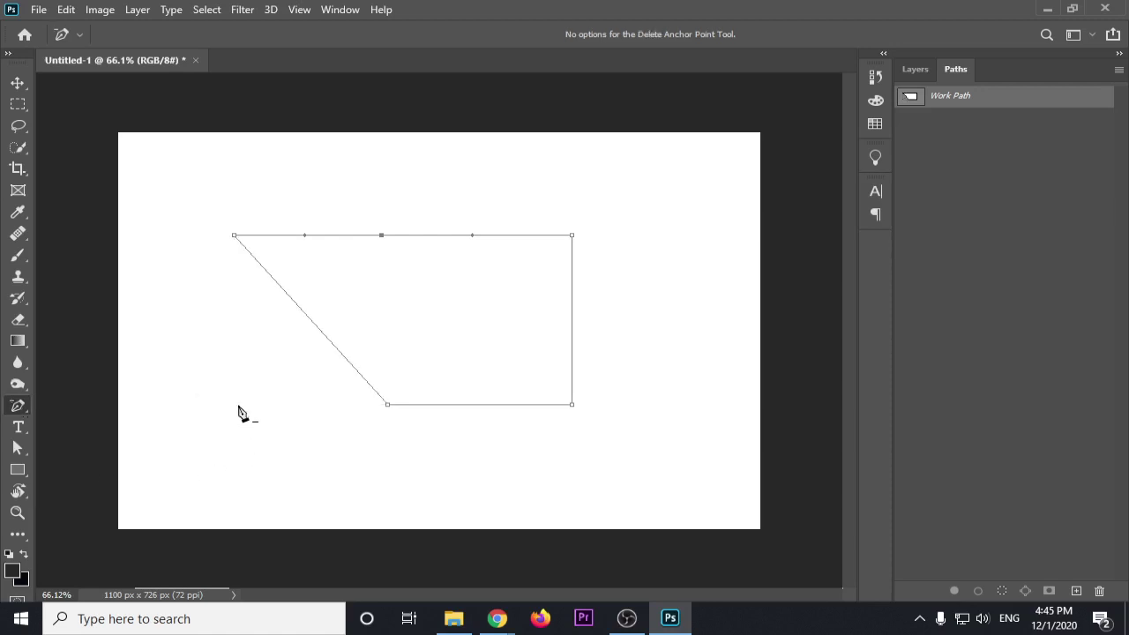
left_click(572, 236)
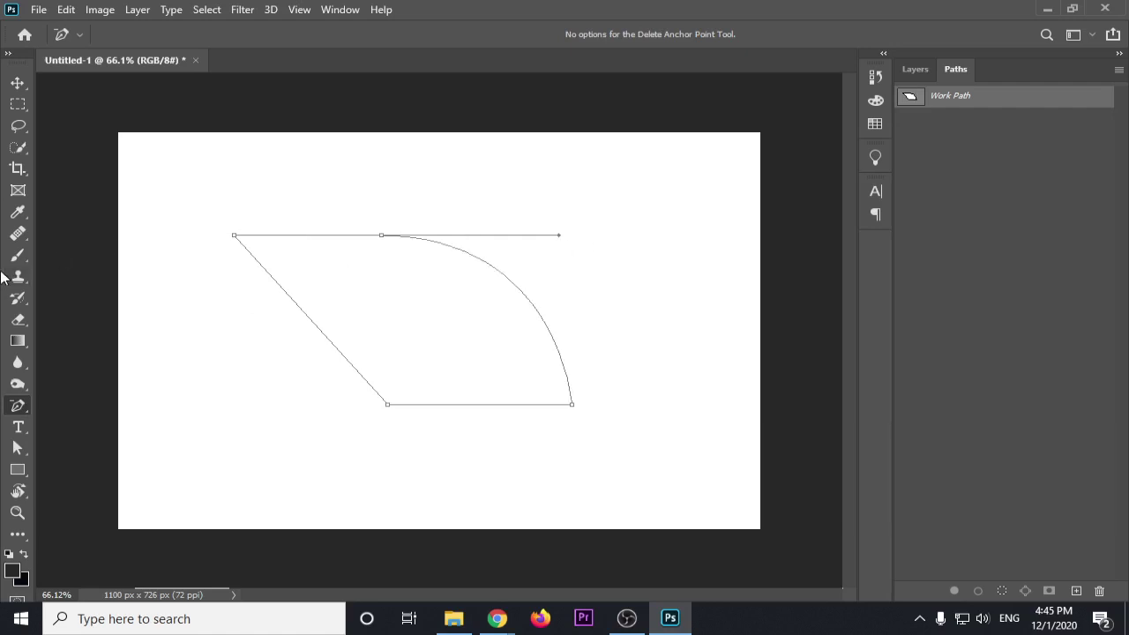
right_click(23, 408)
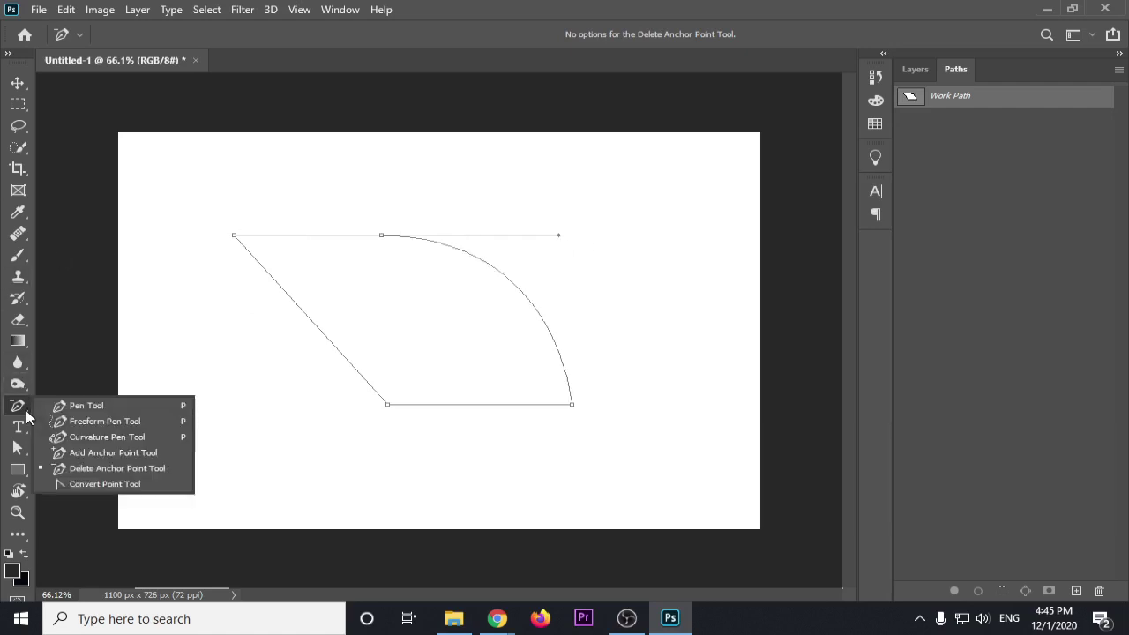
Convert the top, top-left, bottom and bottom-right anchors into smooth points, creating swirling curves
left_click(96, 484)
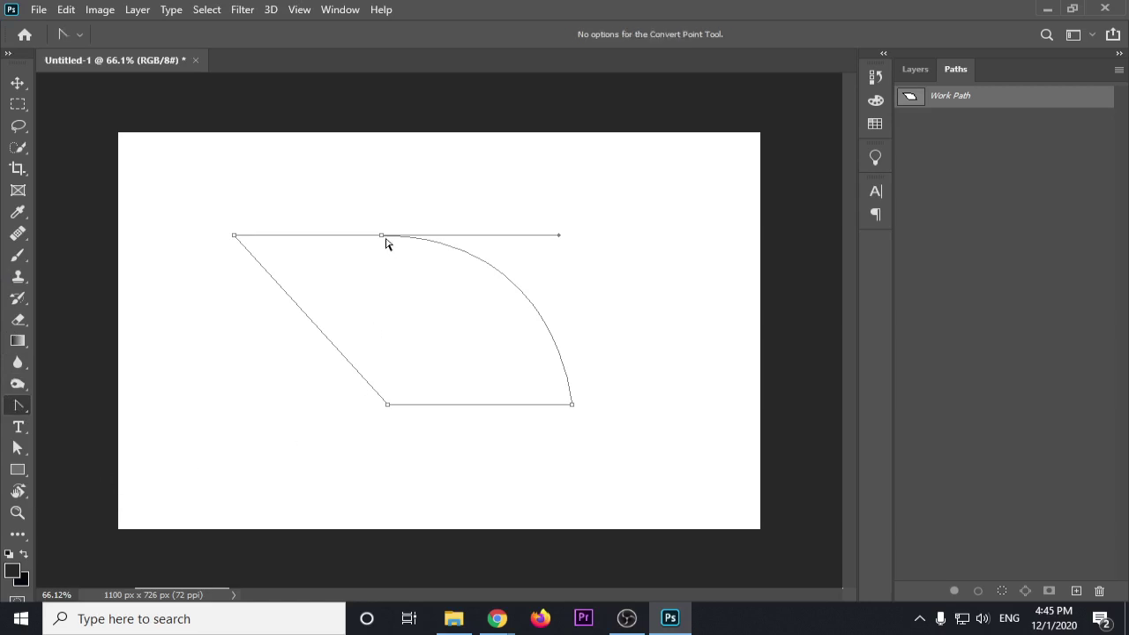
left_click(381, 237)
left_click_drag(381, 236, 556, 293)
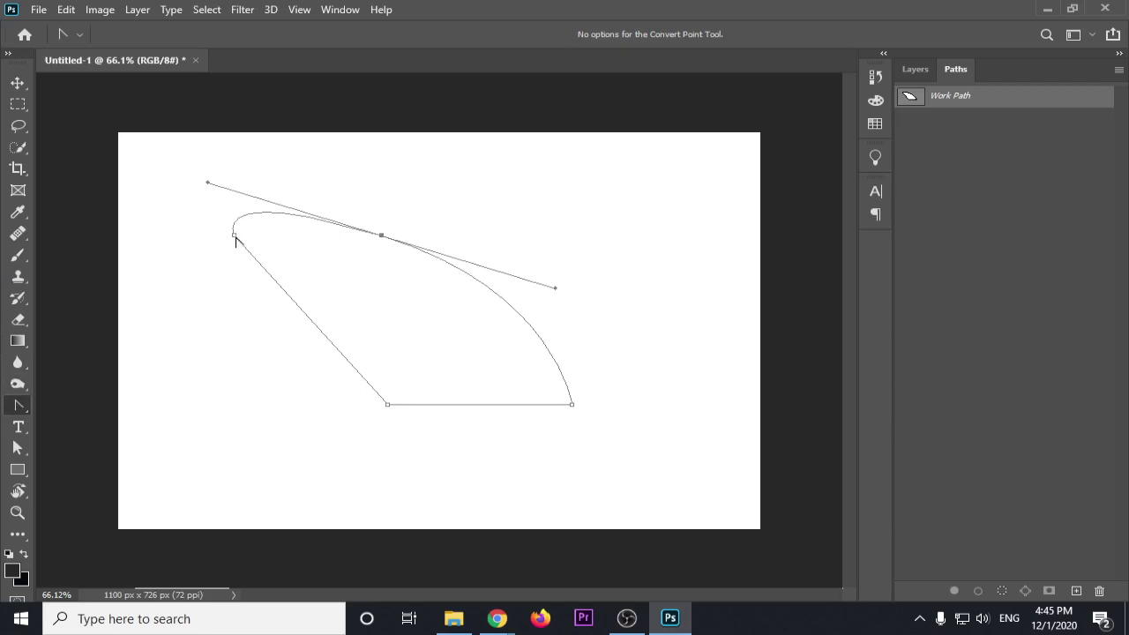
left_click_drag(234, 235, 152, 252)
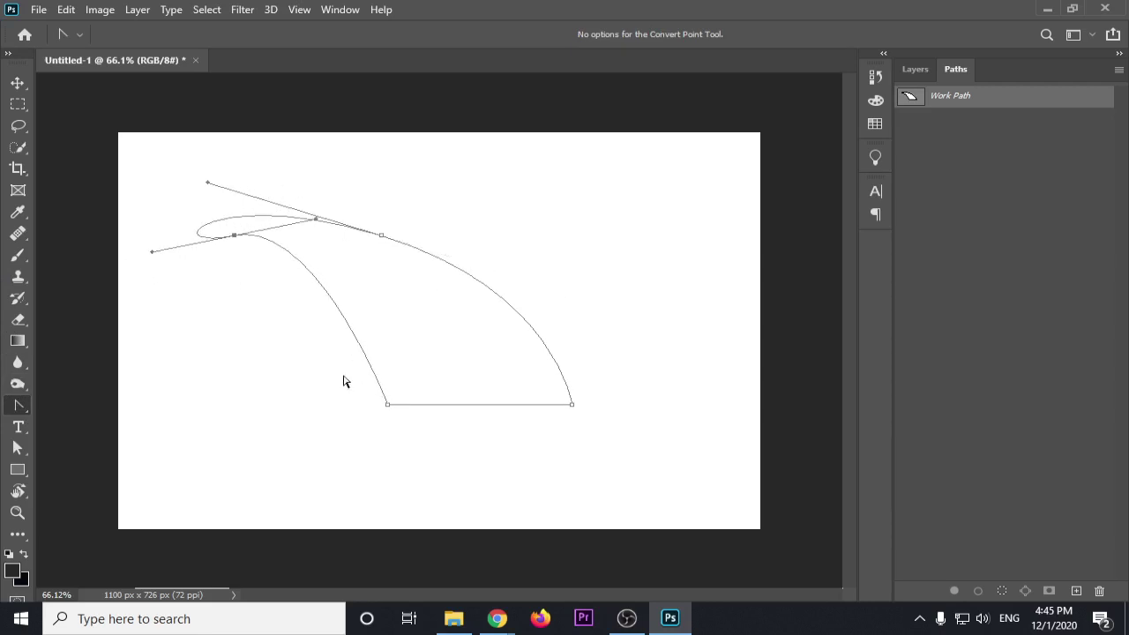
left_click(389, 406)
mouse_move(386, 407)
left_mouse_down()
mouse_move(236, 357)
mouse_move(189, 385)
left_mouse_up()
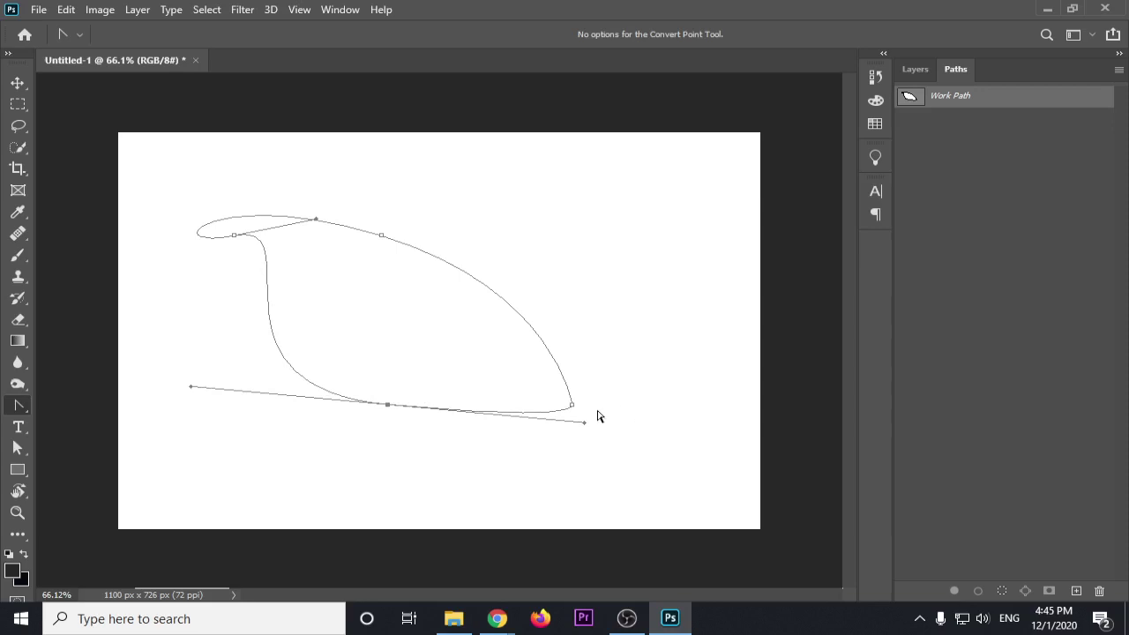
left_click_drag(573, 406, 640, 164)
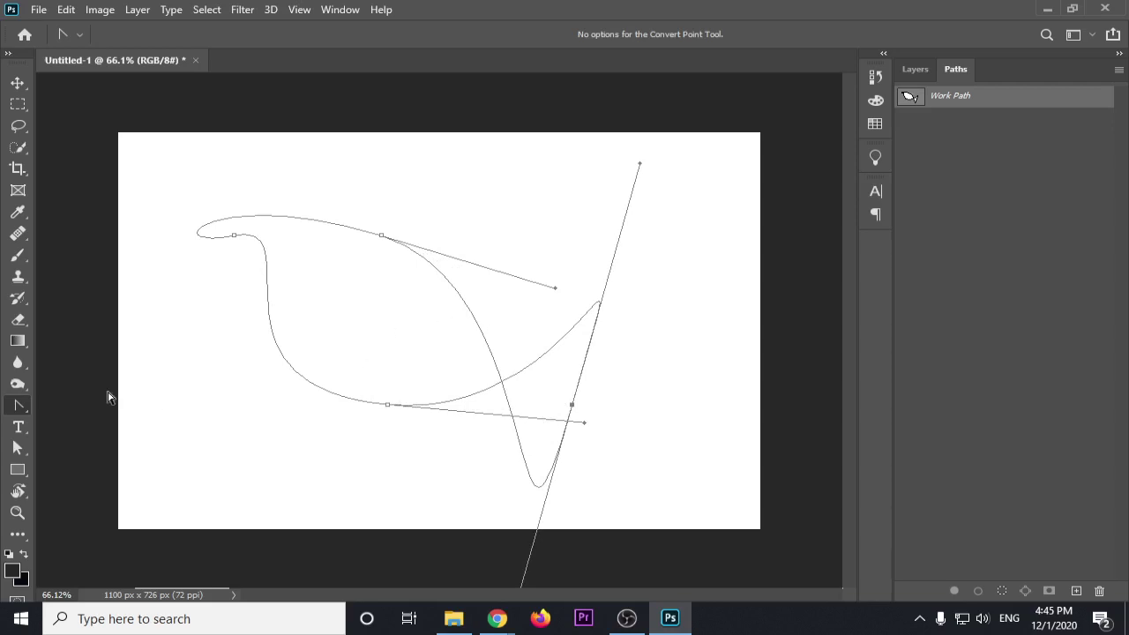
Return to the Pen tool, then select the Move tool and drag on the canvas
right_click(20, 405)
left_click(64, 399)
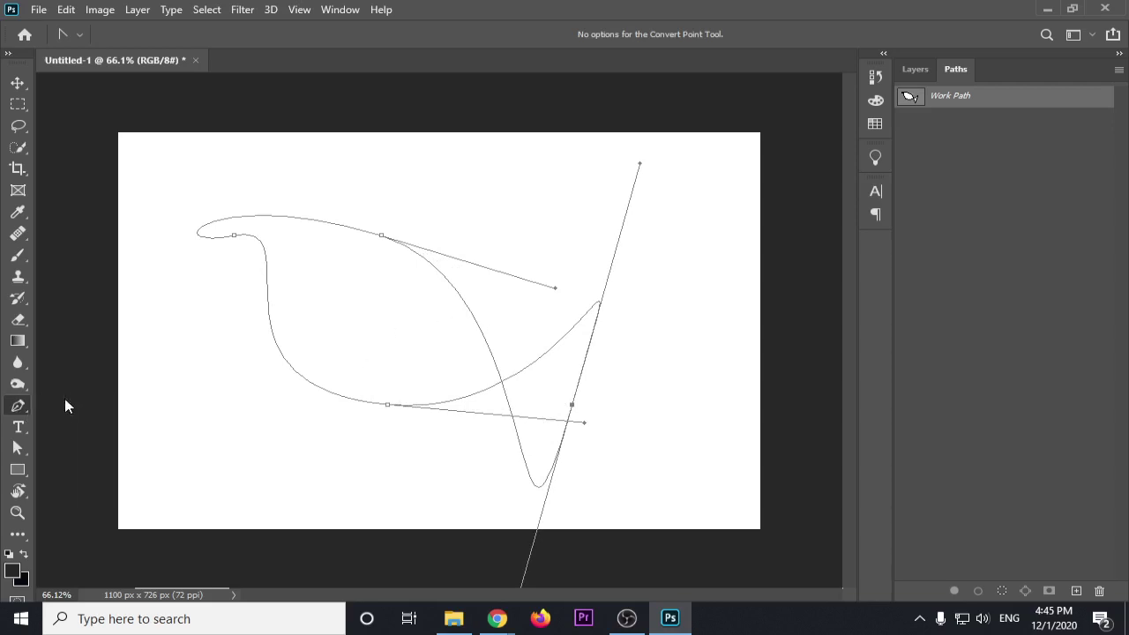
left_click(18, 82)
left_click_drag(218, 176, 374, 338)
Delete the swirling path and draw a closed four-anchor shape with curved sides near centre
key("Delete")
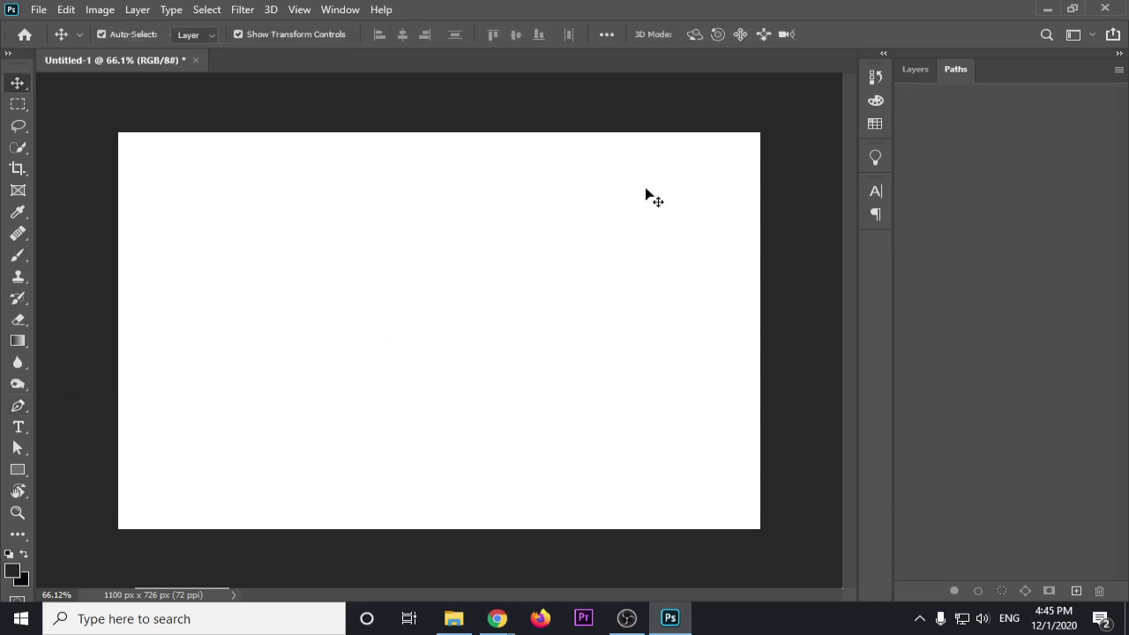
left_click(18, 406)
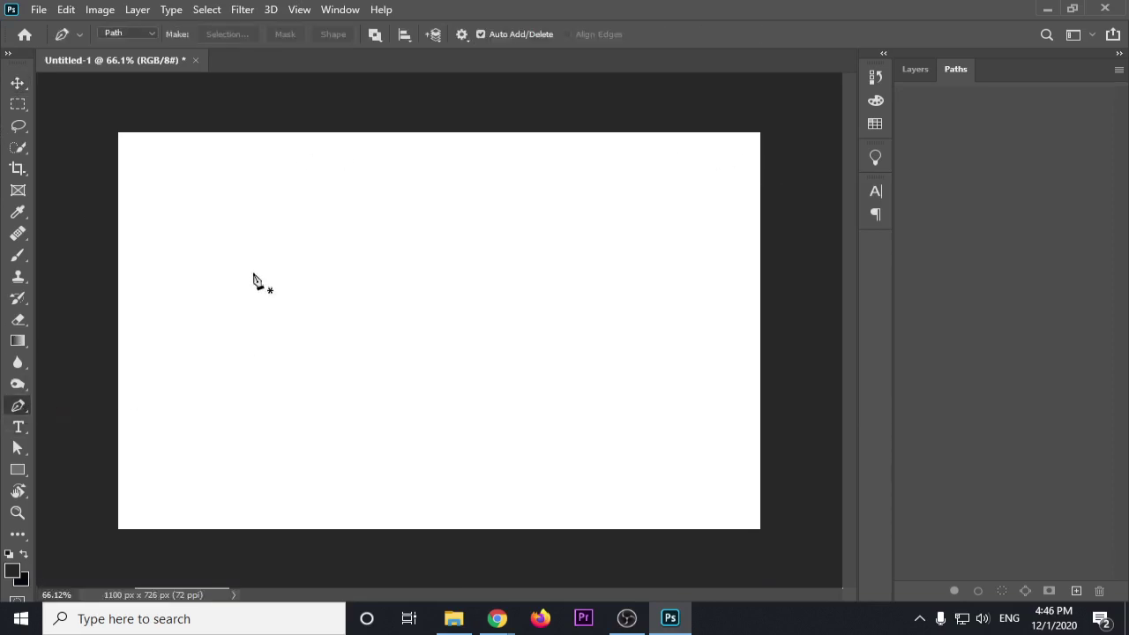
left_click(244, 268)
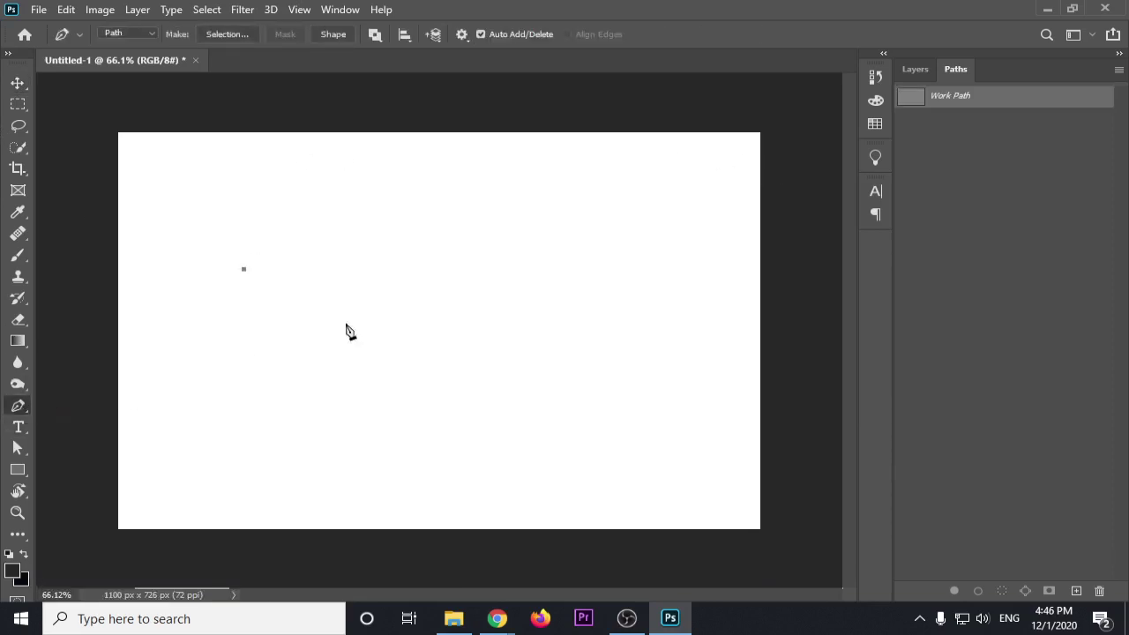
left_click(504, 269)
left_click_drag(506, 272, 559, 351)
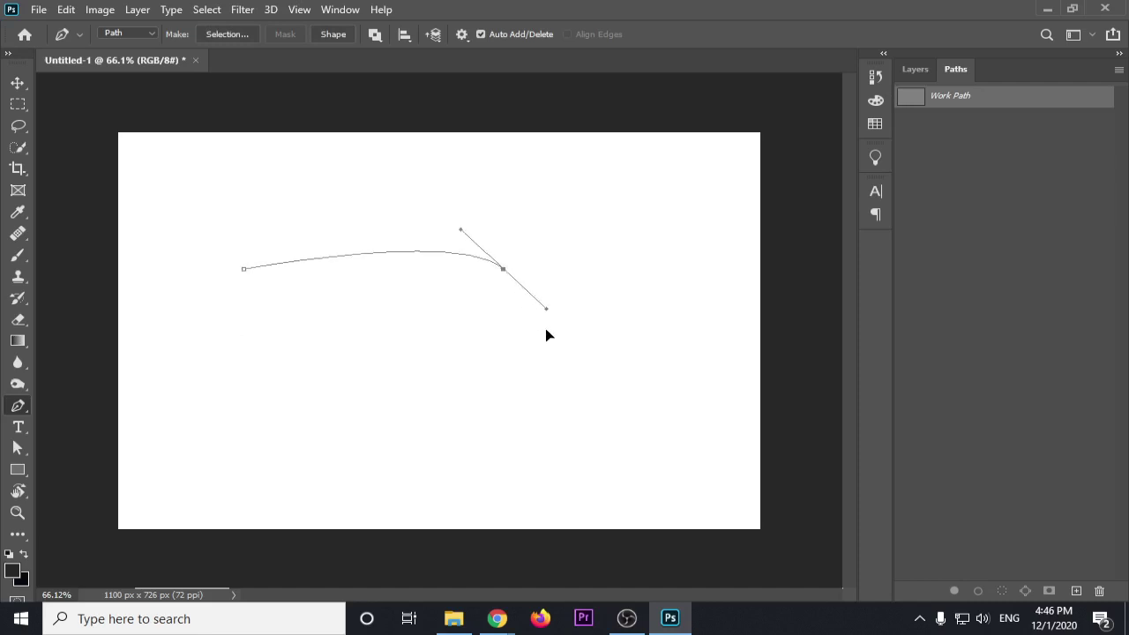
left_click(511, 424)
left_click_drag(338, 391, 338, 314)
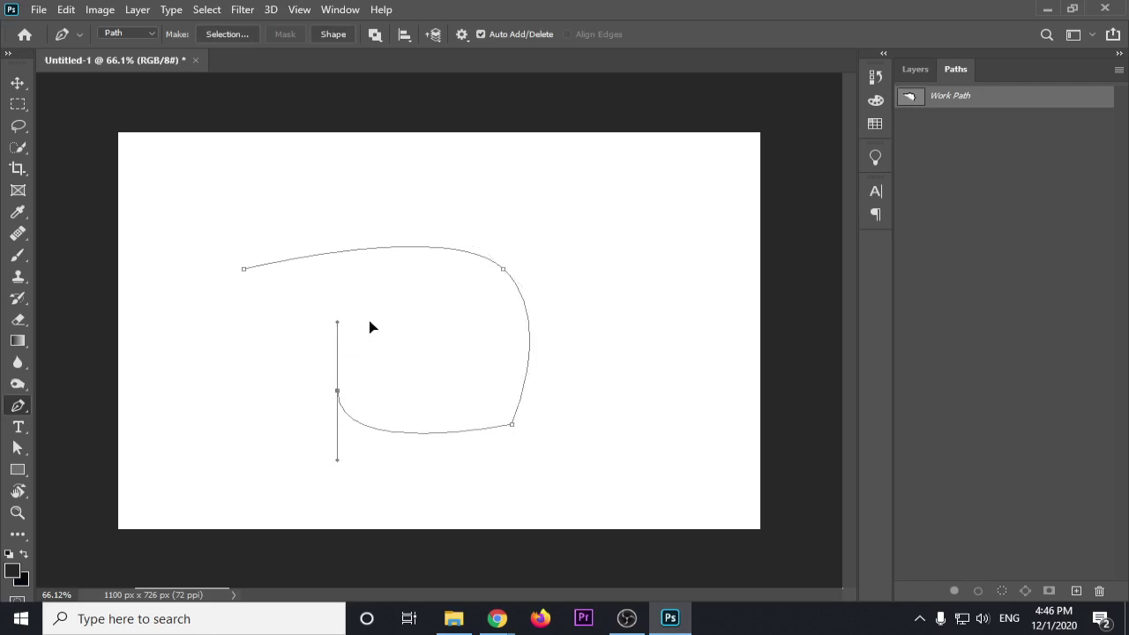
left_click(244, 269)
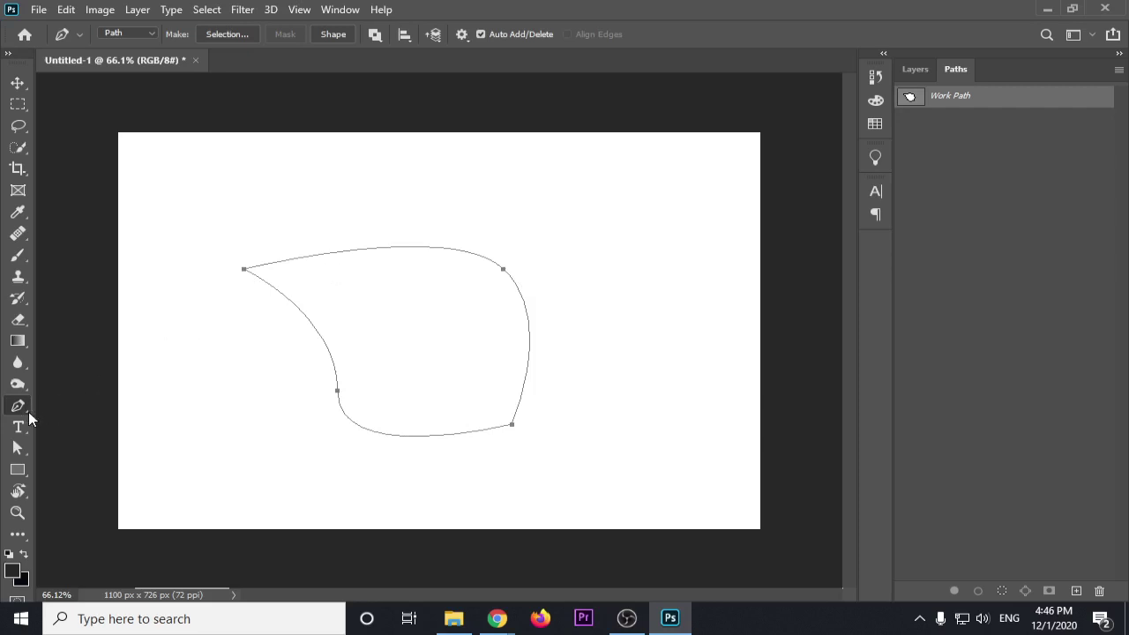
left_click(22, 449)
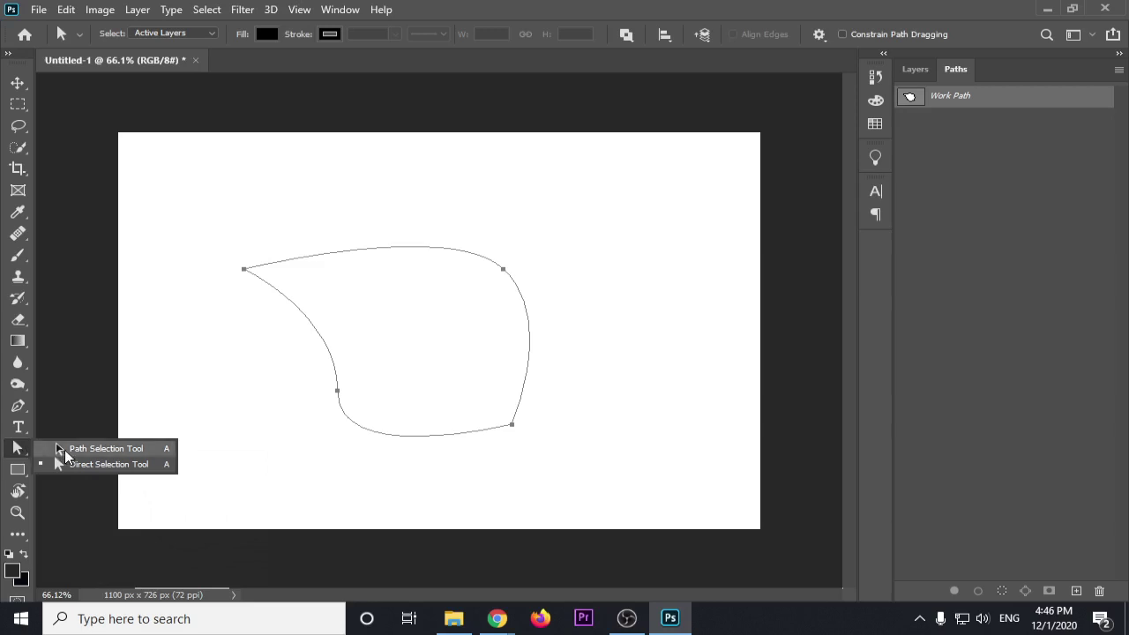
Move the rounded shape right and down, then select its right-side anchors to show their handles
left_click(57, 448)
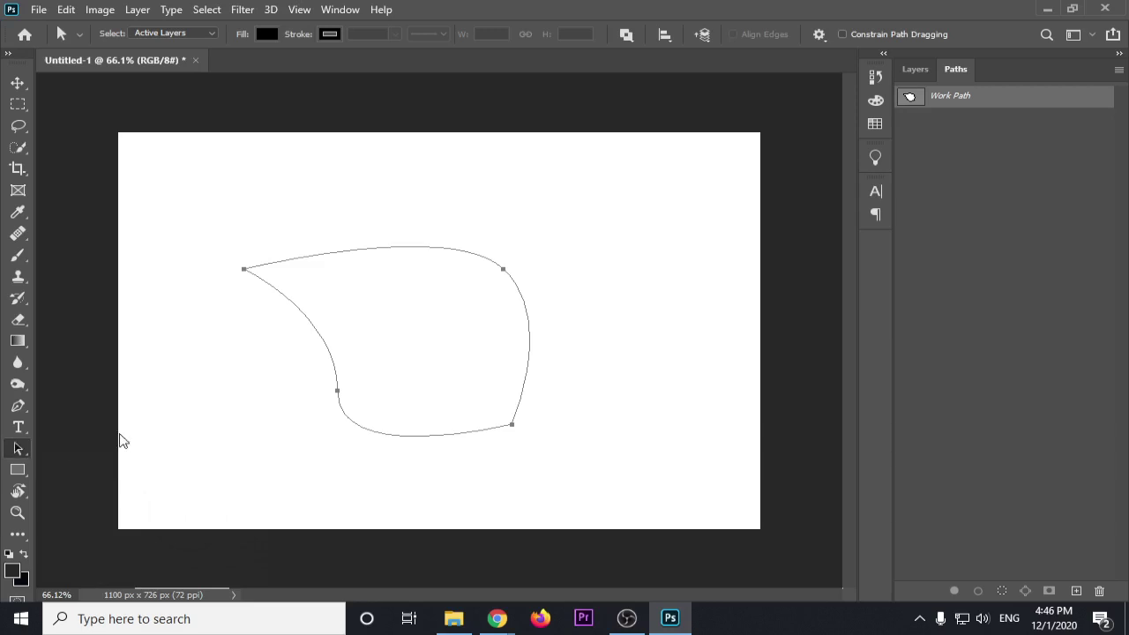
mouse_move(304, 257)
left_mouse_down()
mouse_move(197, 206)
mouse_move(461, 202)
mouse_move(306, 305)
mouse_move(357, 230)
mouse_move(411, 245)
left_mouse_up()
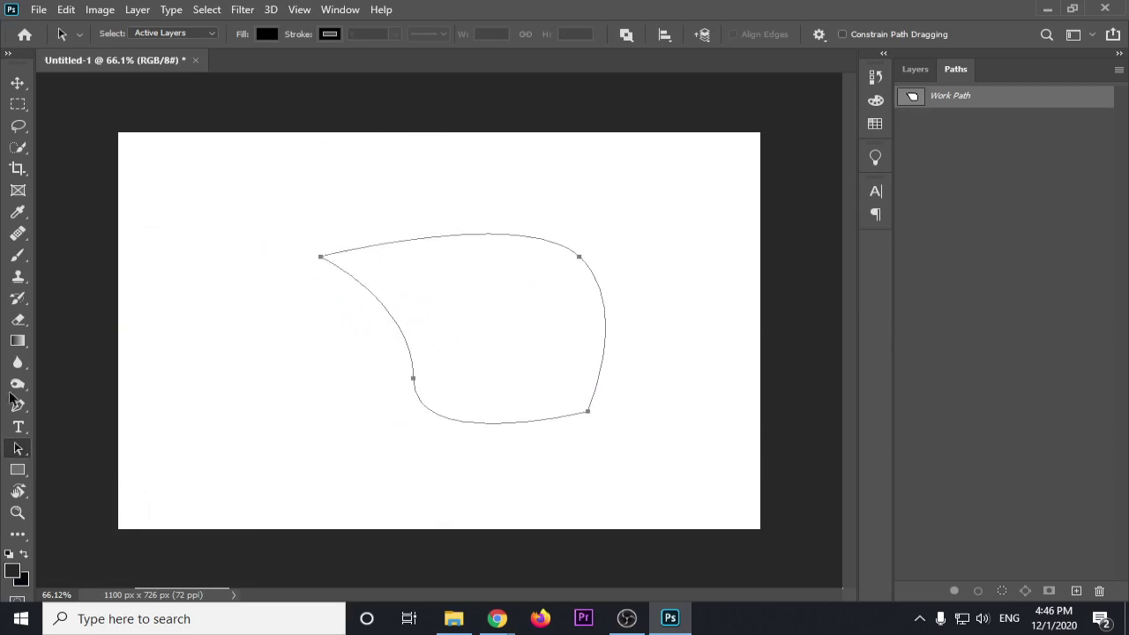
right_click(17, 451)
left_click(95, 465)
left_click(579, 259)
left_click(588, 413)
left_click(579, 257)
Clear the rounded shape path with the Move tool, leaving the canvas blank
left_click(18, 82)
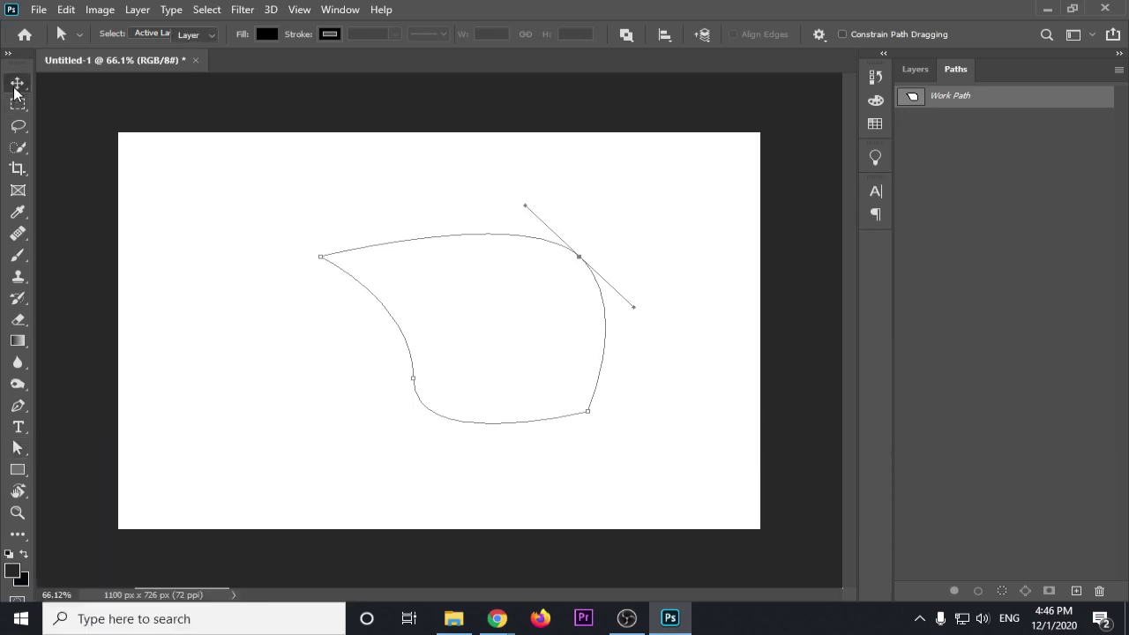
left_click_drag(202, 189, 536, 500)
key("Delete")
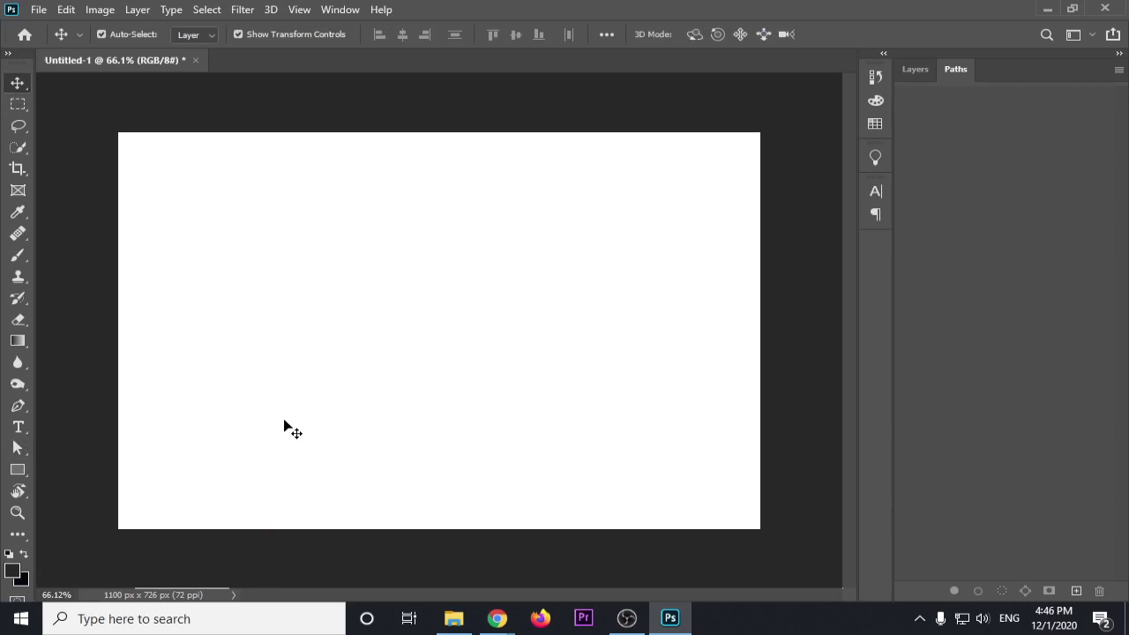
Restore the deleted work path with Ctrl+Z and switch to the Direct Selection Tool
scroll(284, 426, "down", 2)
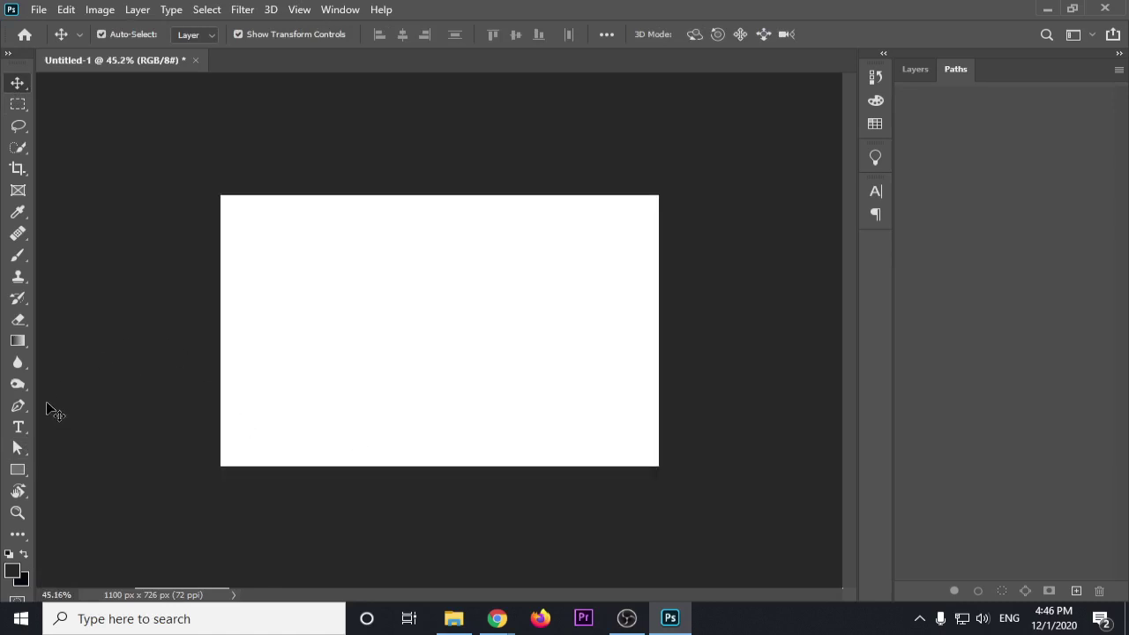
key("ctrl+z")
scroll(529, 353, "up", 1)
scroll(525, 344, "up", 1)
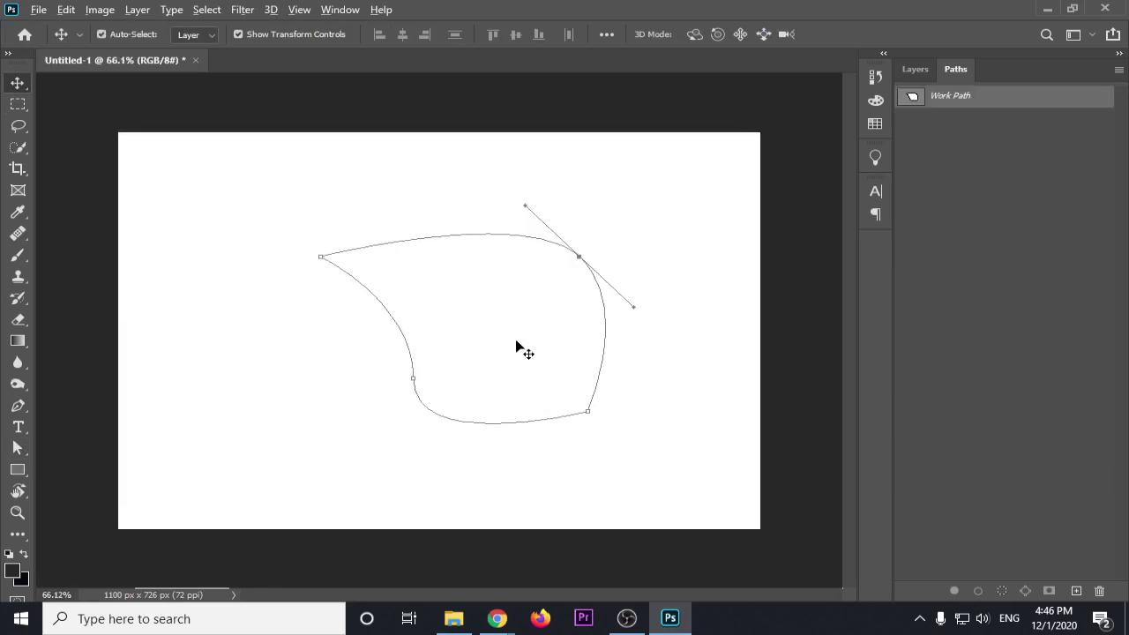
scroll(517, 348, "up", 1)
left_click(21, 405)
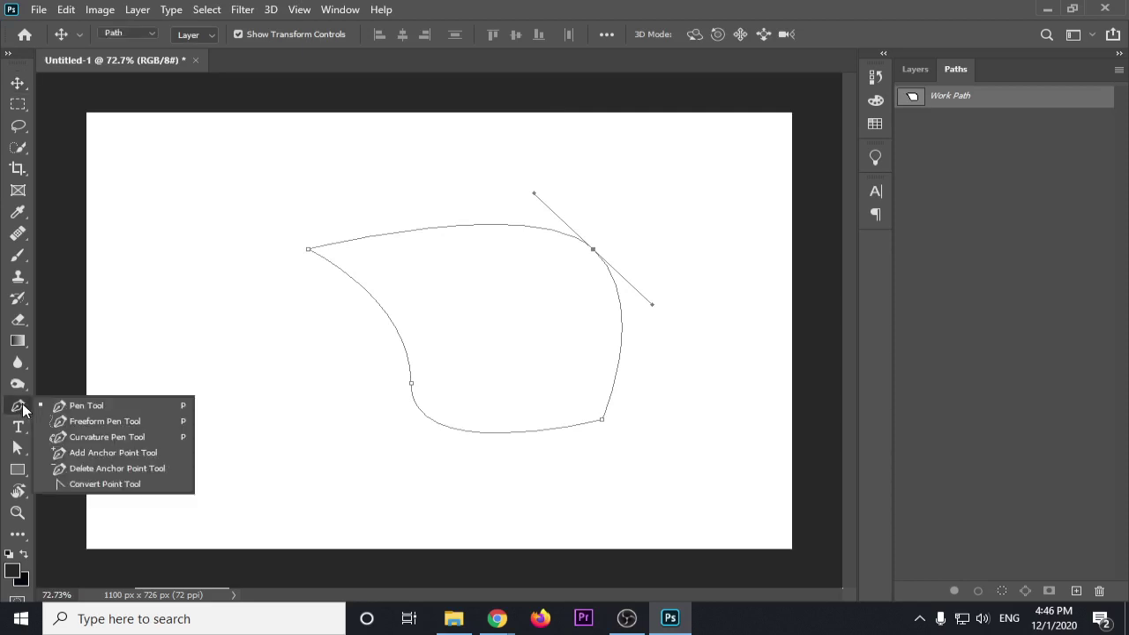
left_click(22, 449)
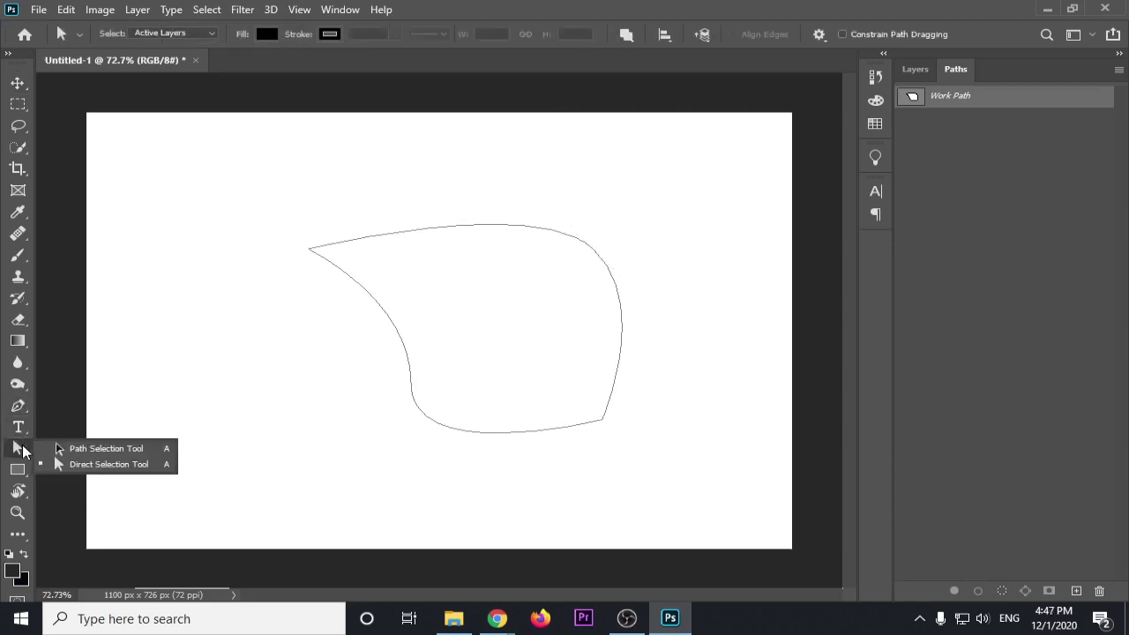
Pull the upper-right anchor's handles upward and tilt the bottom anchor's handles to round the shape
left_click(603, 264)
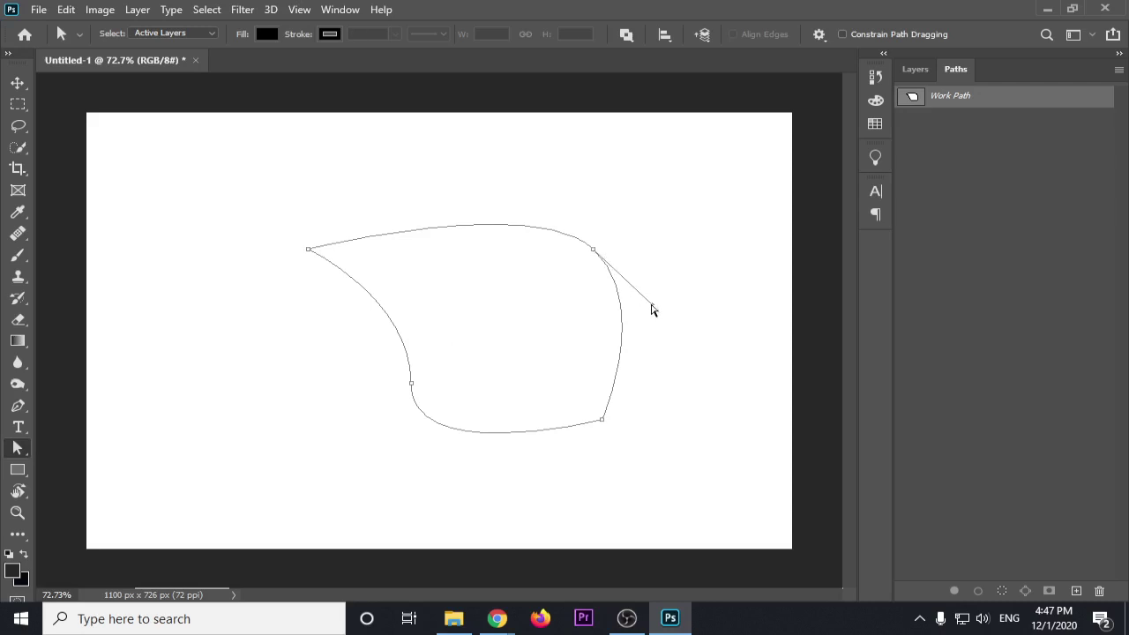
left_click_drag(652, 308, 641, 131)
left_click_drag(566, 326, 545, 174)
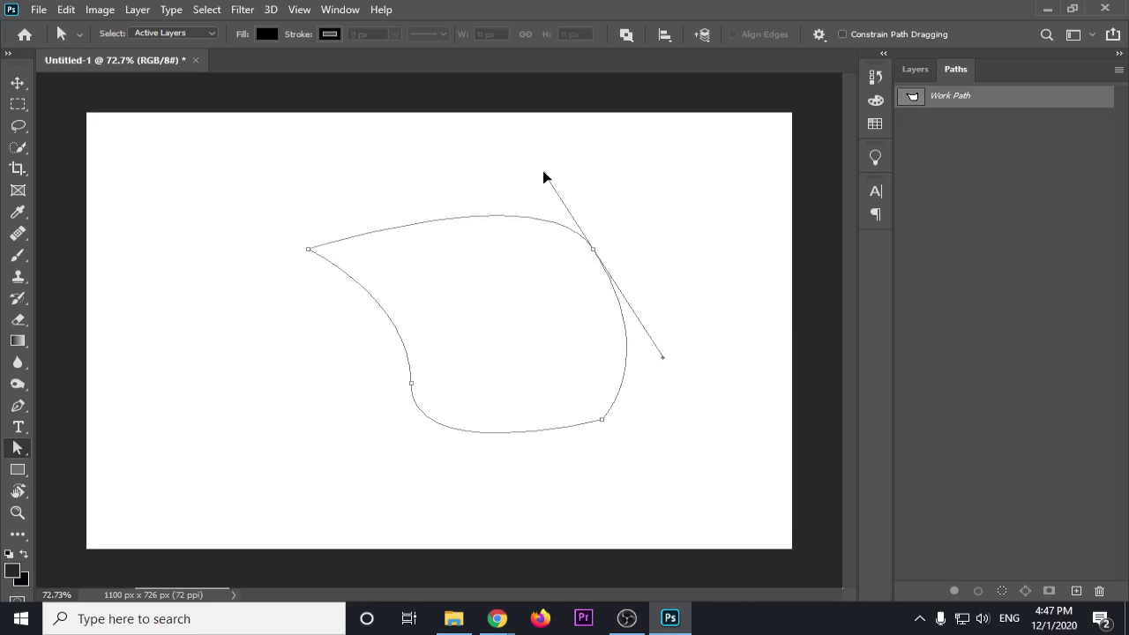
left_click(411, 383)
mouse_move(413, 302)
left_mouse_down()
mouse_move(400, 263)
mouse_move(346, 367)
left_mouse_up()
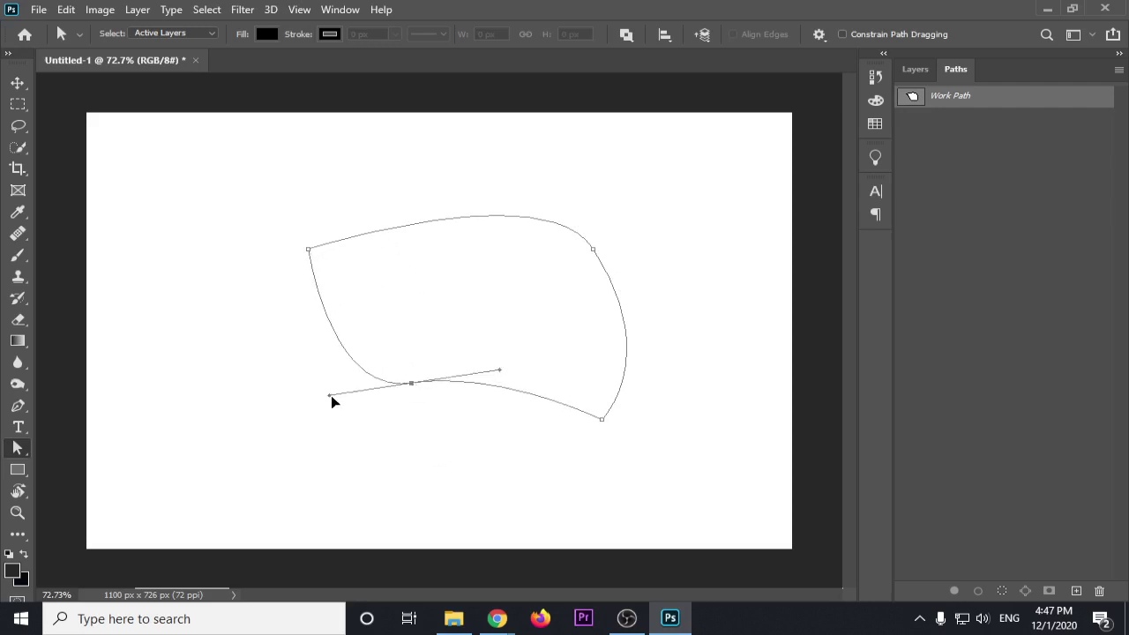
left_click_drag(347, 367, 330, 403)
Move the top-left corner up and left, and rotate the bottom anchor's handles to deepen the wave
left_click(309, 251)
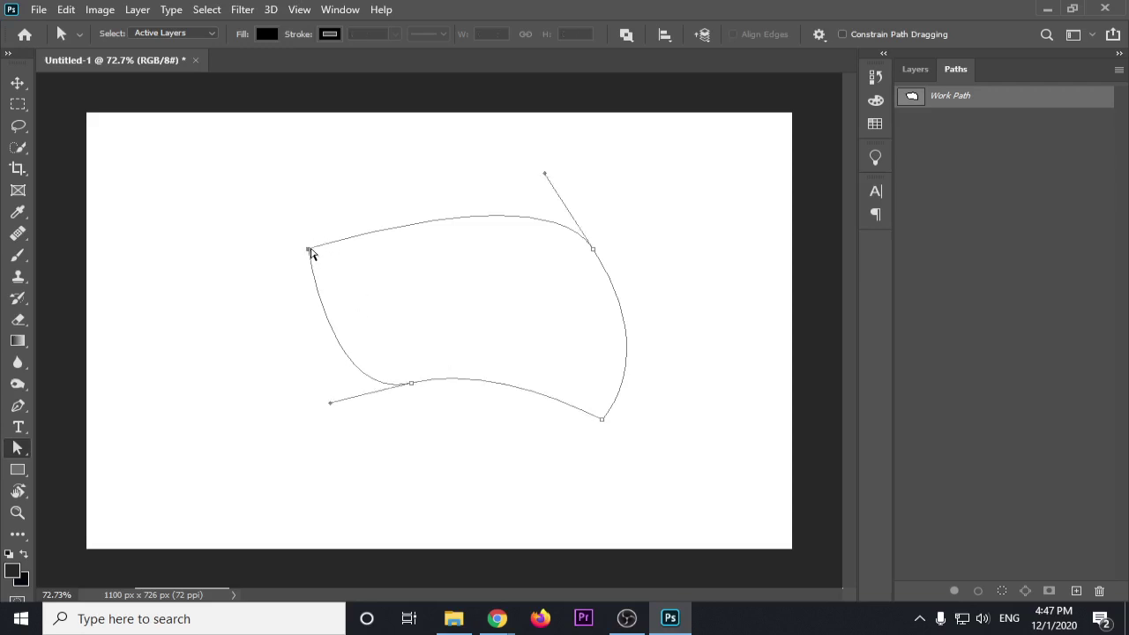
mouse_move(308, 250)
left_mouse_down()
mouse_move(353, 235)
mouse_move(564, 328)
mouse_move(274, 198)
mouse_move(233, 192)
left_mouse_up()
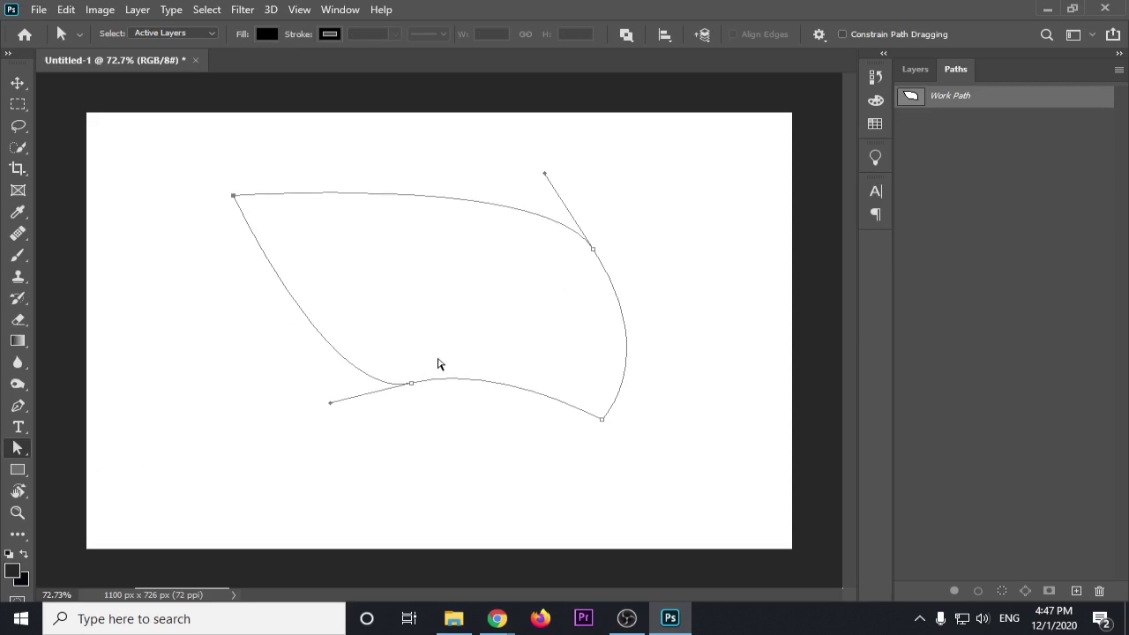
left_click(412, 386)
mouse_move(498, 365)
left_mouse_down()
mouse_move(491, 415)
mouse_move(433, 459)
mouse_move(466, 411)
mouse_move(461, 300)
mouse_move(472, 333)
mouse_move(447, 459)
mouse_move(433, 469)
mouse_move(429, 429)
mouse_move(494, 413)
mouse_move(468, 337)
left_mouse_up()
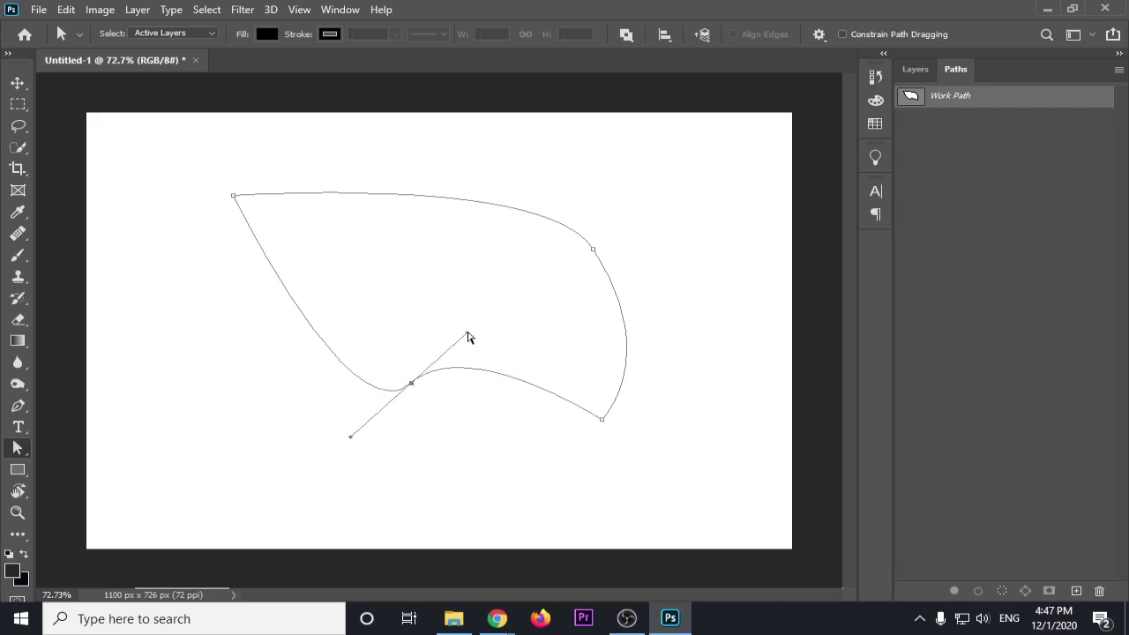
Adjust the bottom anchor's upper handle, trying and undoing flatter right-curve variants
scroll(422, 409, "up", 3)
scroll(422, 404, "up", 2)
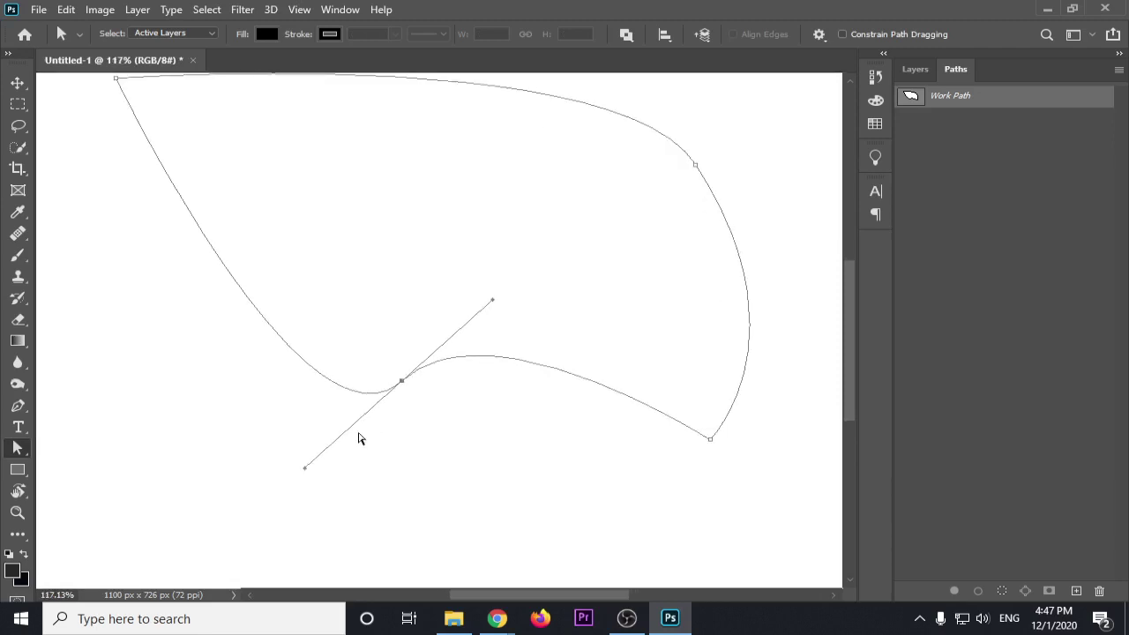
left_click_drag(304, 469, 297, 452)
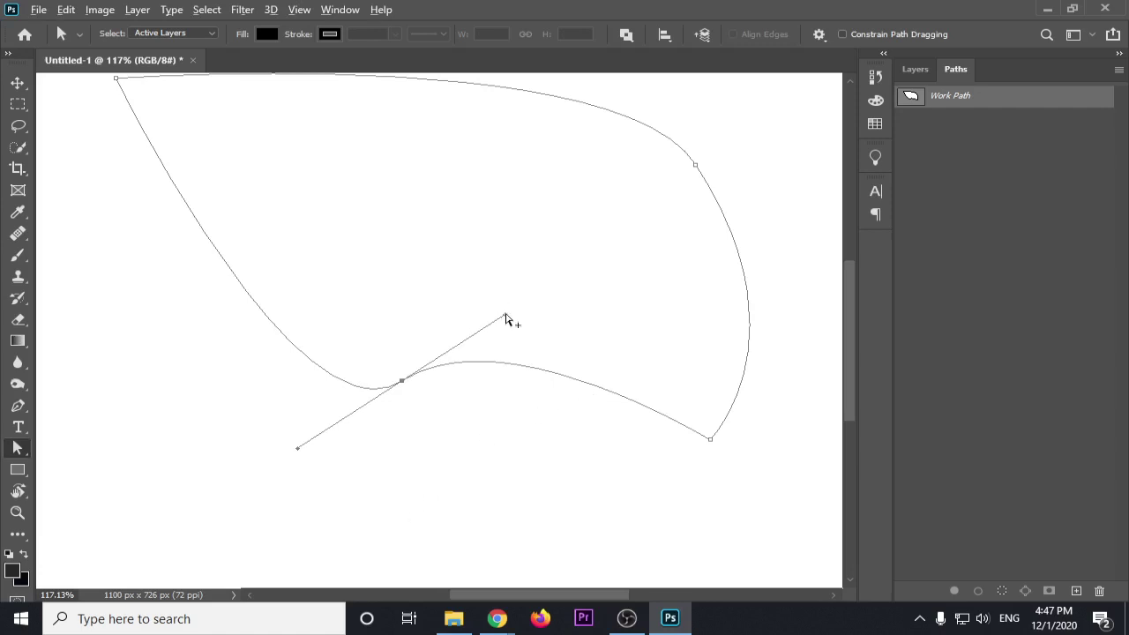
mouse_move(506, 316)
left_mouse_down()
mouse_move(484, 382)
mouse_move(443, 445)
mouse_move(410, 470)
mouse_move(325, 494)
mouse_move(346, 443)
mouse_move(471, 282)
mouse_move(400, 217)
mouse_move(527, 348)
mouse_move(535, 388)
left_mouse_up()
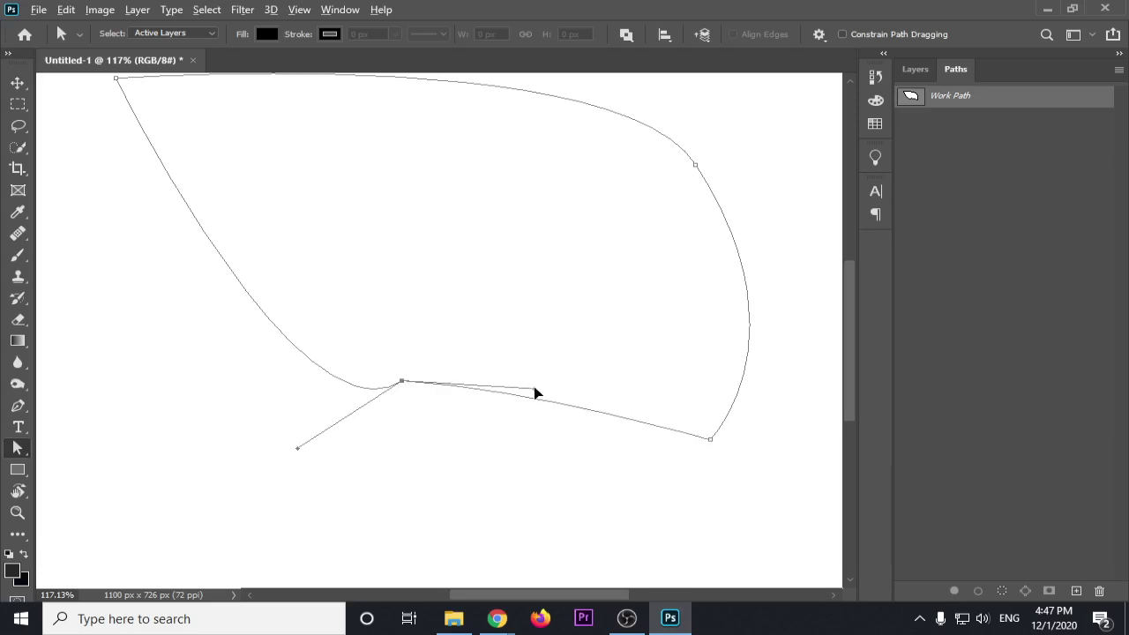
key("ctrl+z")
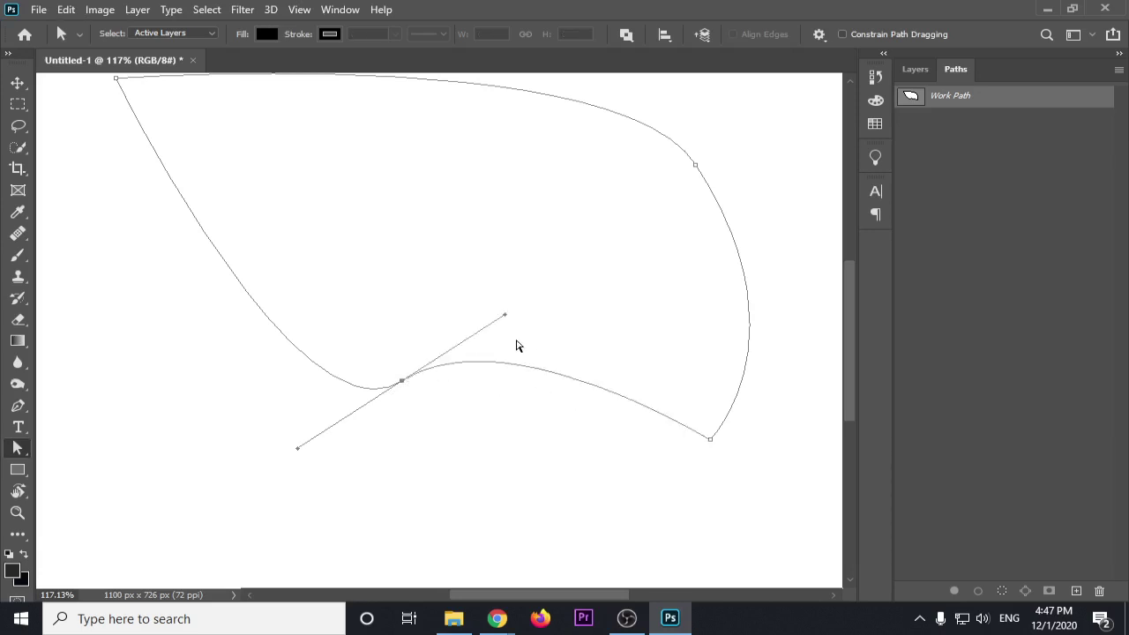
left_click_drag(506, 316, 504, 381)
key("ctrl+z")
scroll(446, 341, "down", 1)
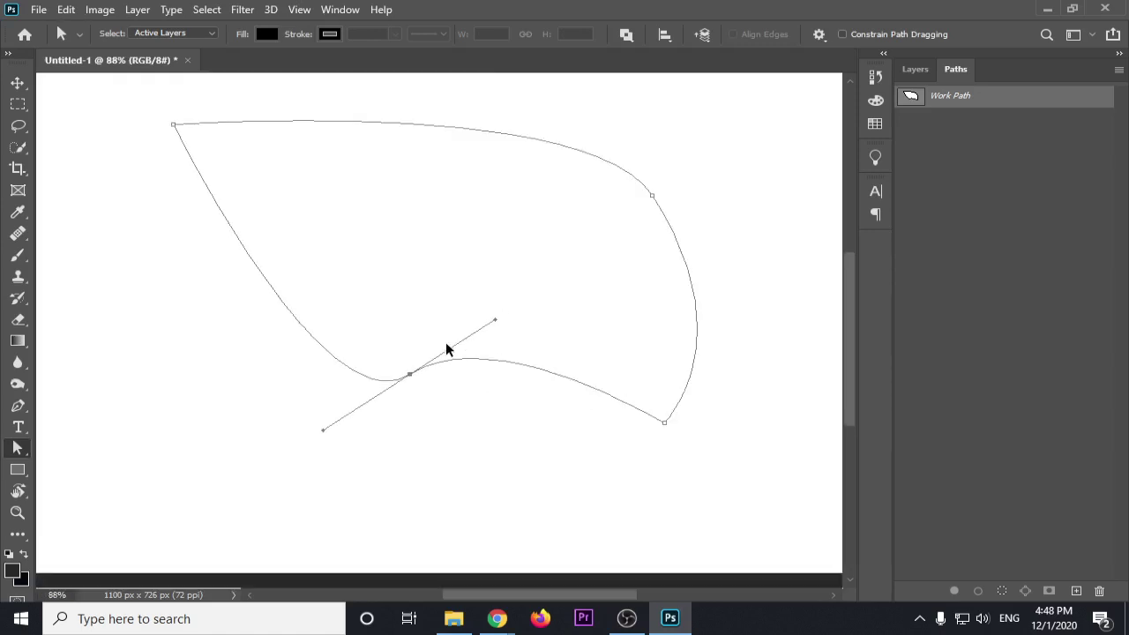
With the Pen Tool zoomed in, test Alt-dragging the bottom anchor's handles, undoing unwanted trials
left_click(20, 415)
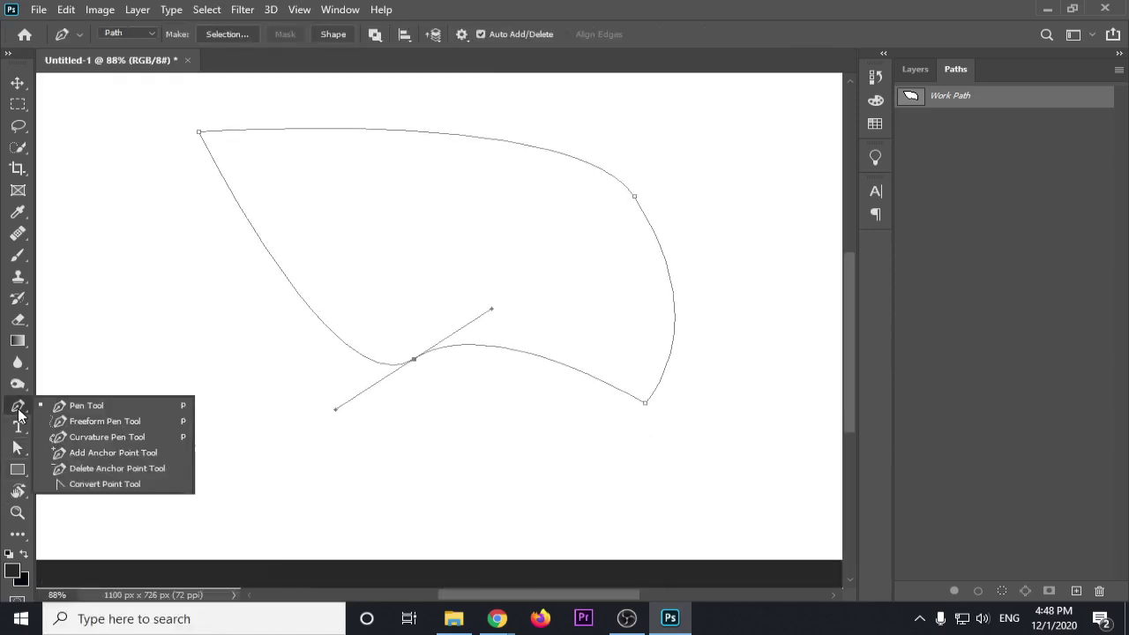
left_click(58, 406)
scroll(489, 310, "up", 1)
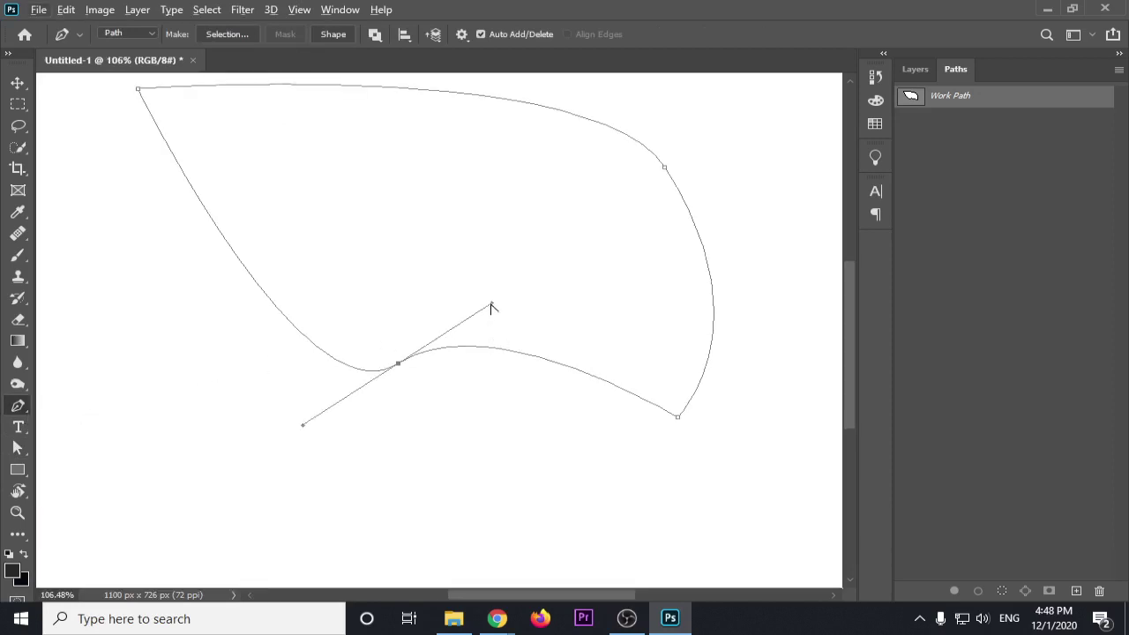
scroll(491, 307, "up", 1)
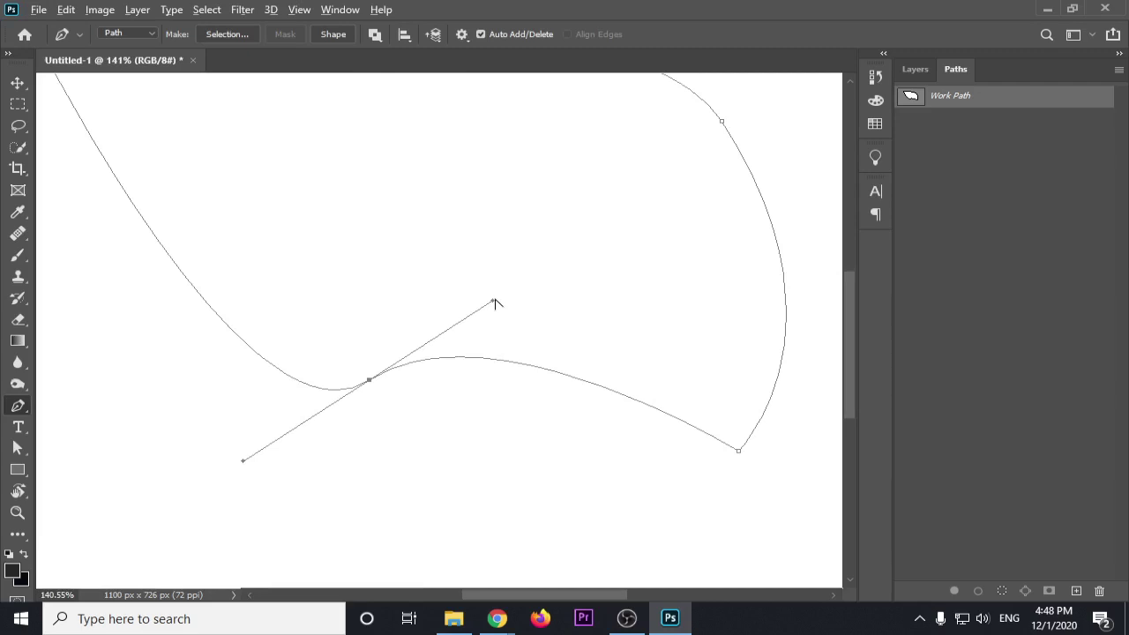
mouse_move(494, 304)
left_mouse_down()
mouse_move(434, 248)
mouse_move(343, 212)
left_mouse_up()
key("ctrl+z")
mouse_move(493, 301)
left_mouse_down()
mouse_move(457, 403)
mouse_move(477, 397)
left_mouse_up()
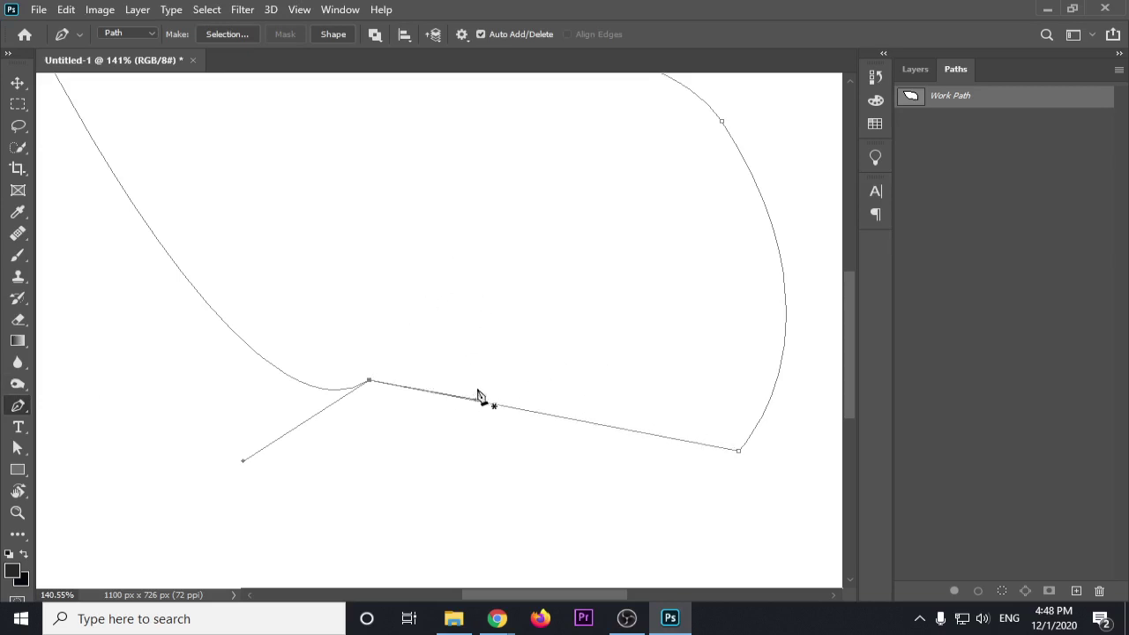
left_click_drag(476, 404, 479, 398)
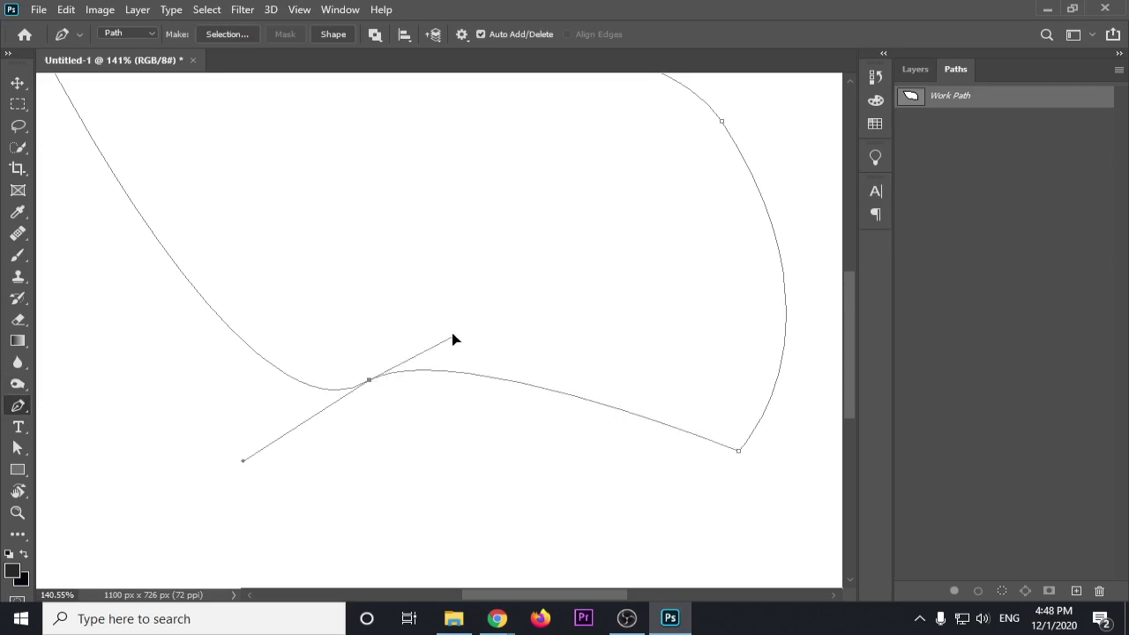
key("ctrl+z")
key("ctrl+z")
key("ctrl+z")
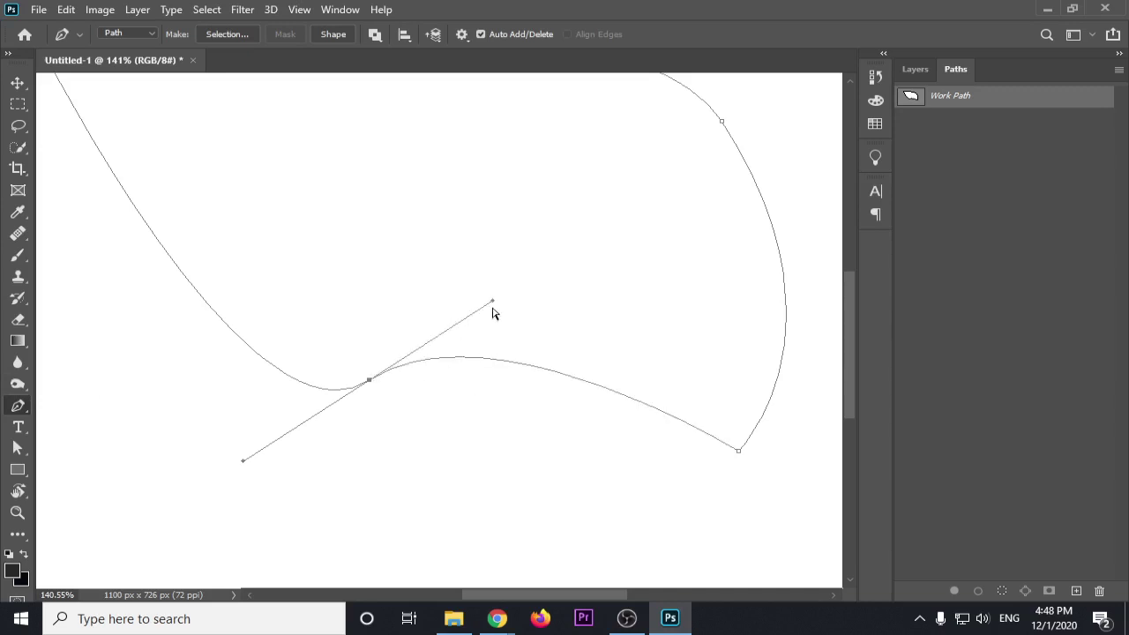
Swing the bottom anchor's handles so the lower edge arches gently toward the right corner
mouse_move(489, 303)
left_mouse_down()
mouse_move(439, 466)
mouse_move(506, 498)
mouse_move(552, 488)
left_mouse_up()
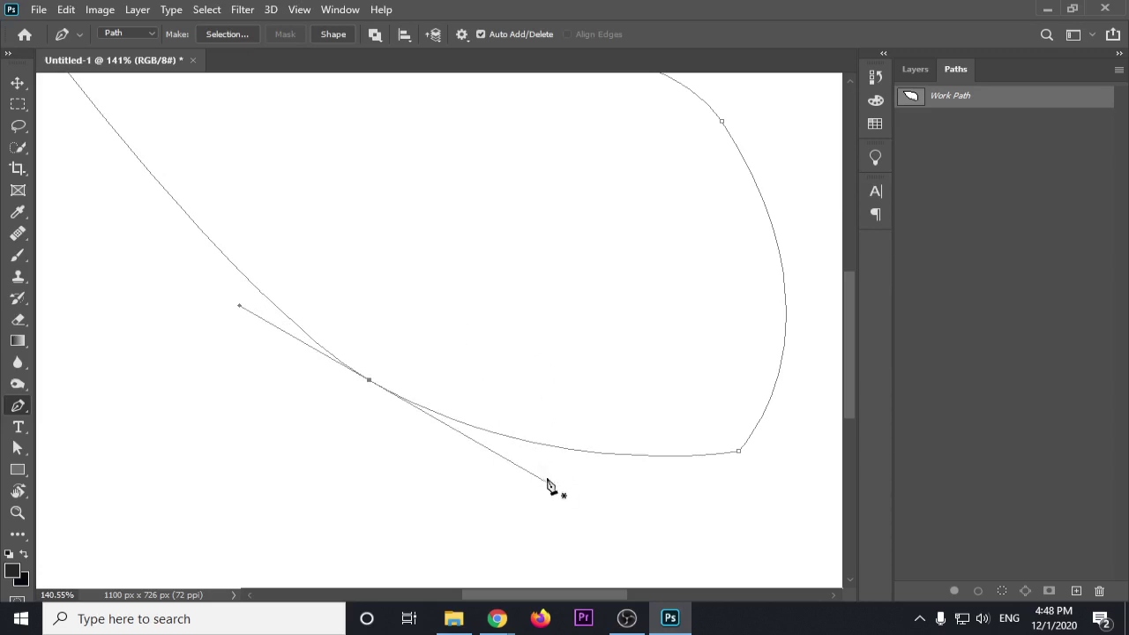
mouse_move(549, 482)
left_mouse_down()
mouse_move(497, 355)
mouse_move(378, 273)
left_mouse_up()
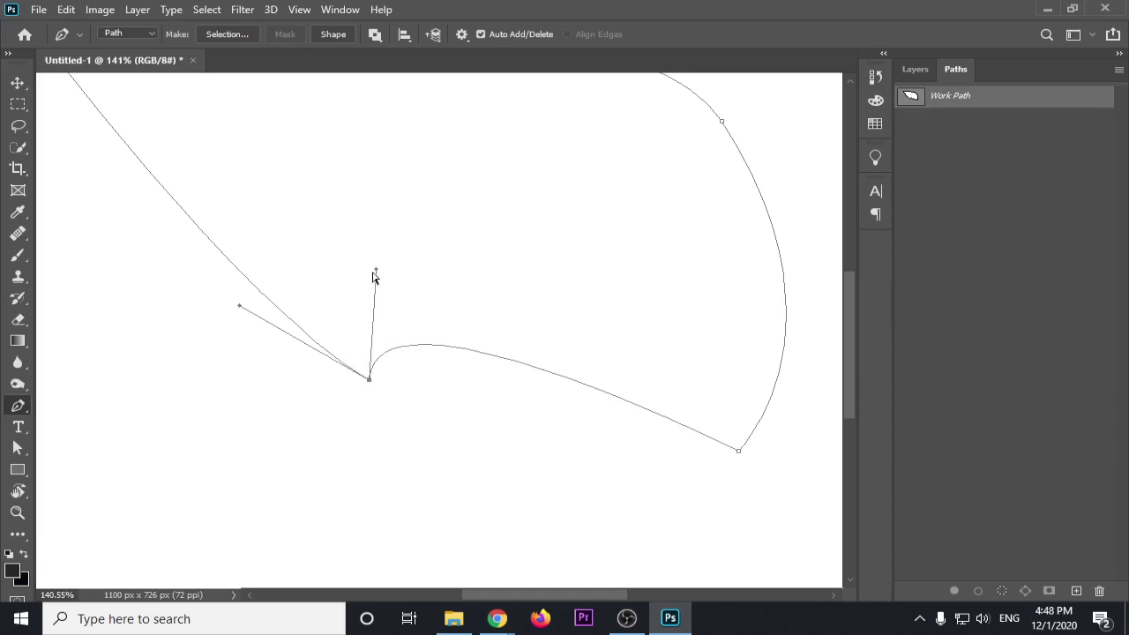
mouse_move(376, 270)
left_mouse_down()
mouse_move(310, 277)
mouse_move(547, 408)
mouse_move(432, 252)
mouse_move(501, 304)
mouse_move(551, 484)
mouse_move(450, 429)
mouse_move(390, 333)
mouse_move(539, 256)
mouse_move(279, 217)
mouse_move(431, 434)
left_mouse_up()
key("ctrl+z")
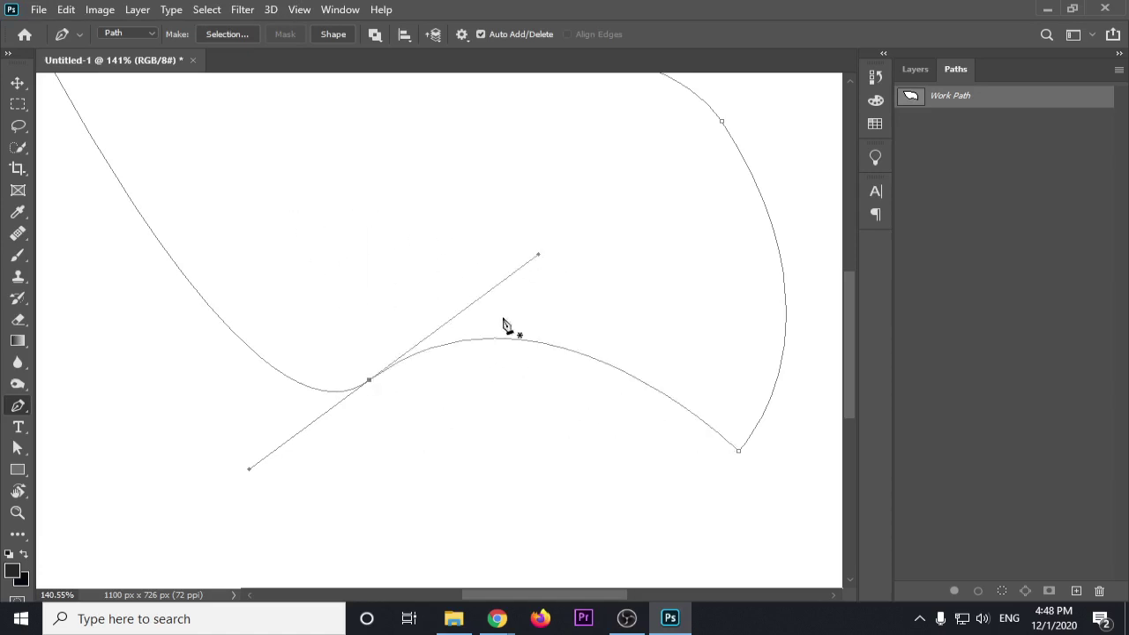
left_click_drag(540, 255, 527, 320)
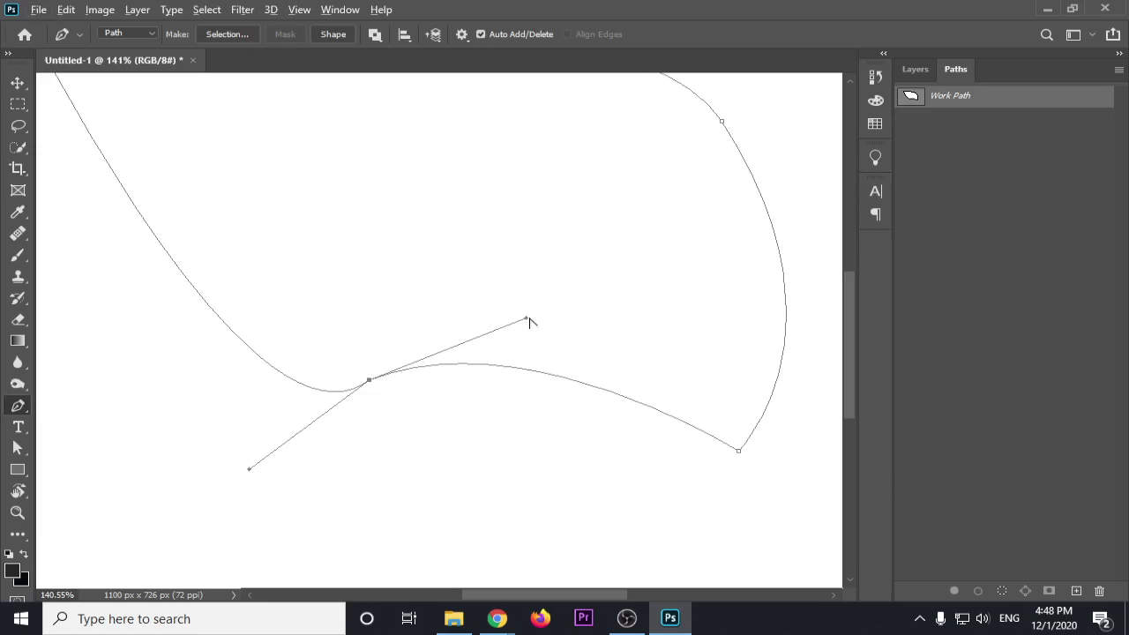
Bulge the lower-right segment upward using the Convert Point Tool on the upper handle
right_click(23, 409)
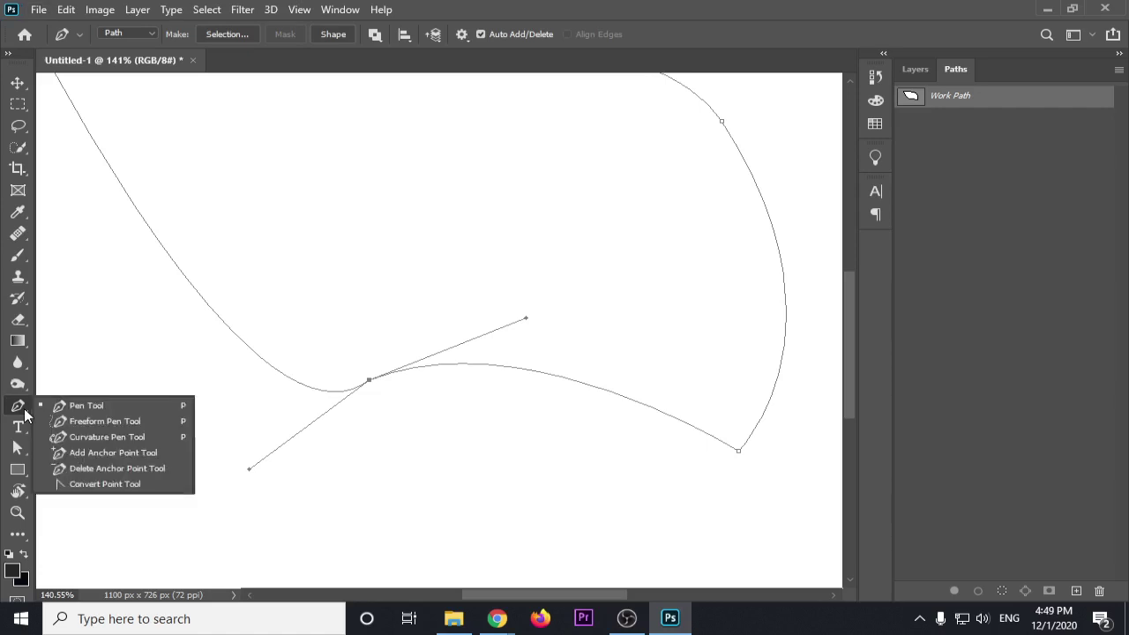
left_click(63, 487)
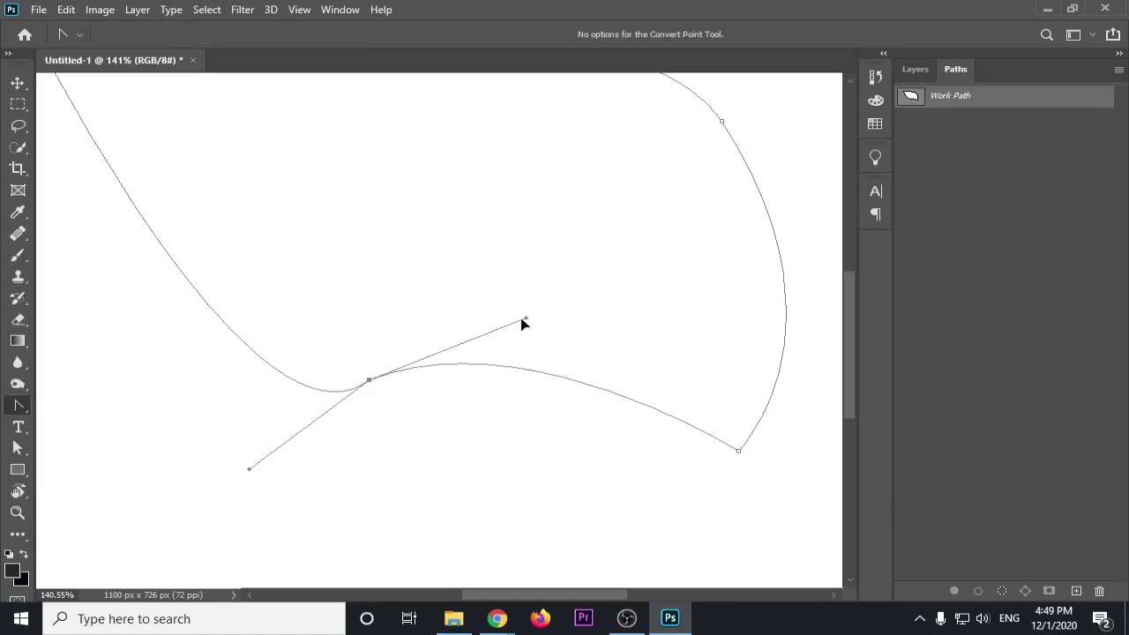
left_click_drag(523, 319, 518, 322)
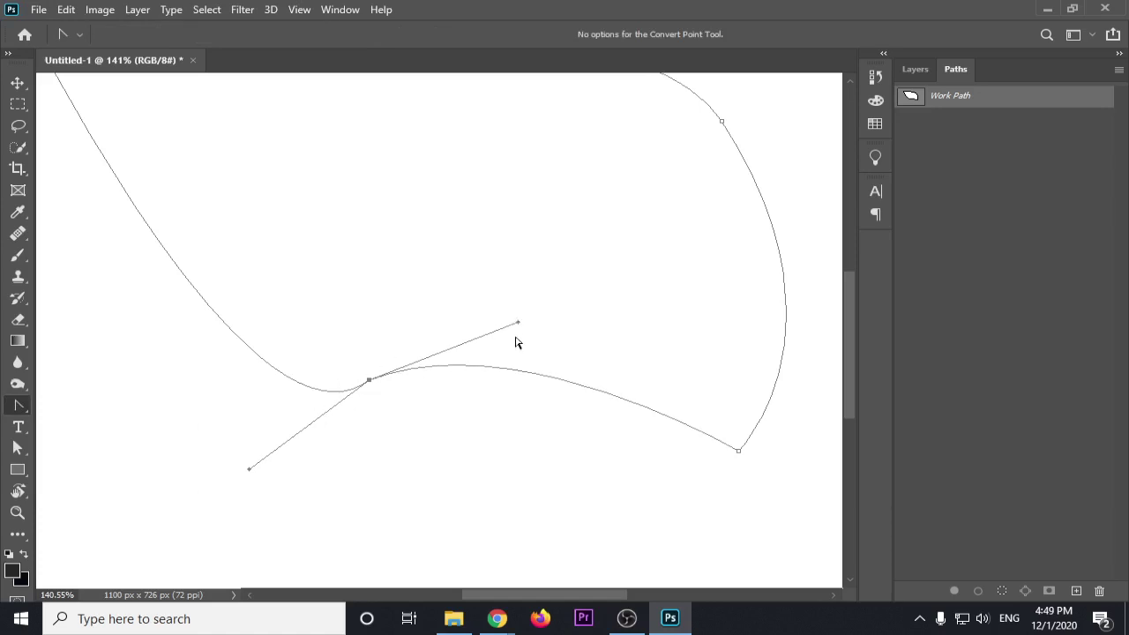
left_click_drag(521, 370, 521, 335)
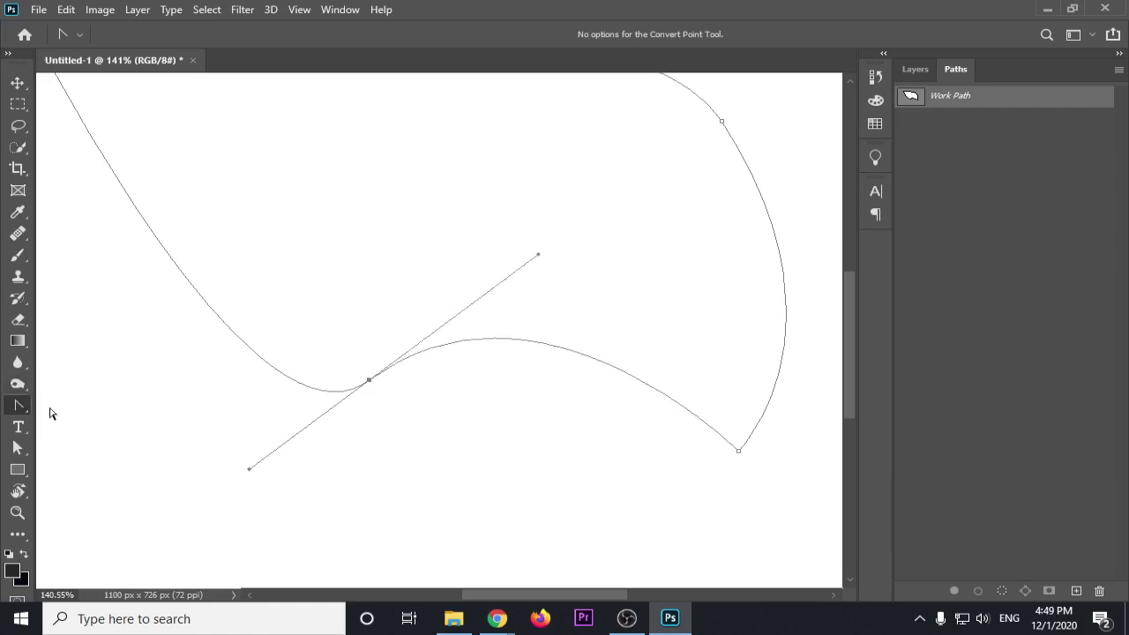
Reposition the bottom anchor's upper handle down-left to soften the lower edge's arch
right_click(23, 403)
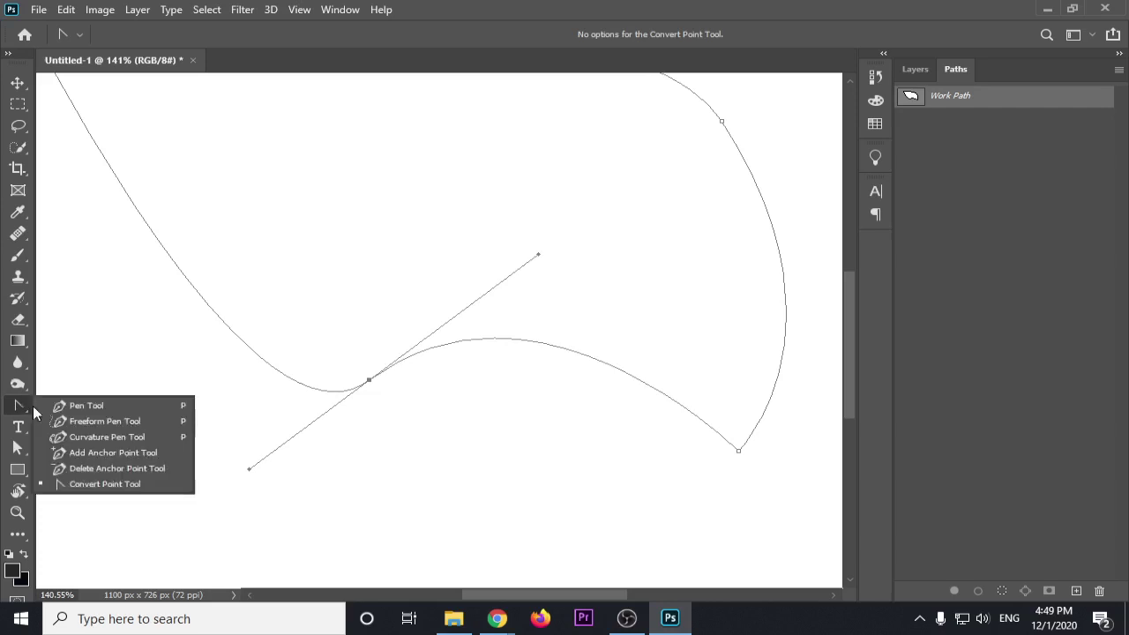
left_click(115, 481)
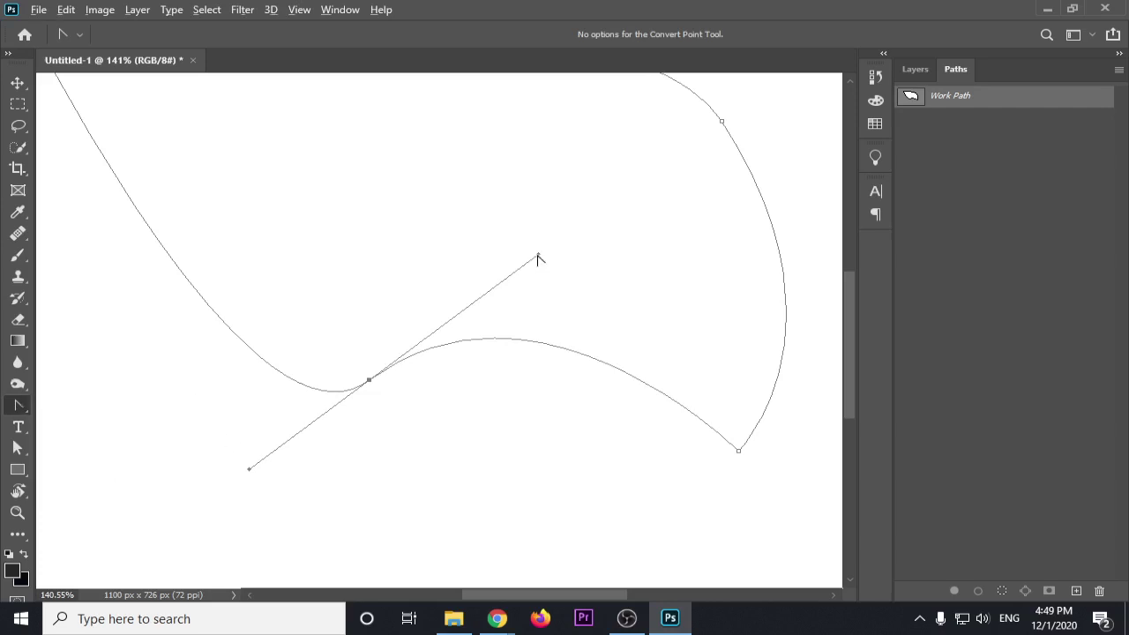
left_click_drag(538, 257, 486, 332)
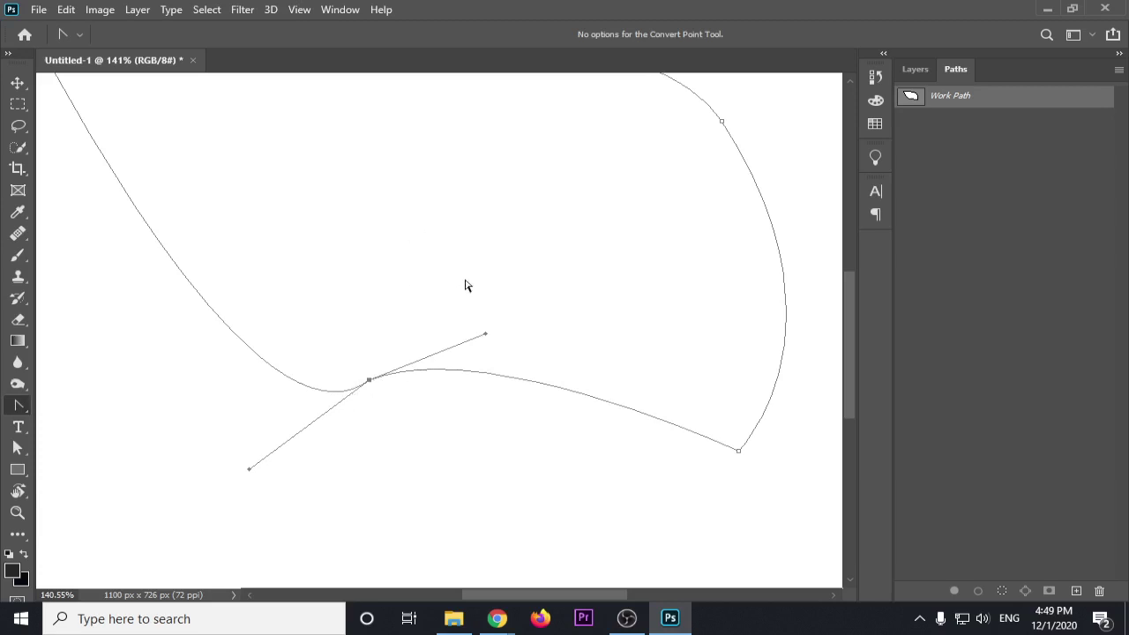
mouse_move(486, 333)
left_mouse_down()
mouse_move(466, 291)
mouse_move(536, 283)
mouse_move(385, 206)
mouse_move(501, 315)
left_mouse_up()
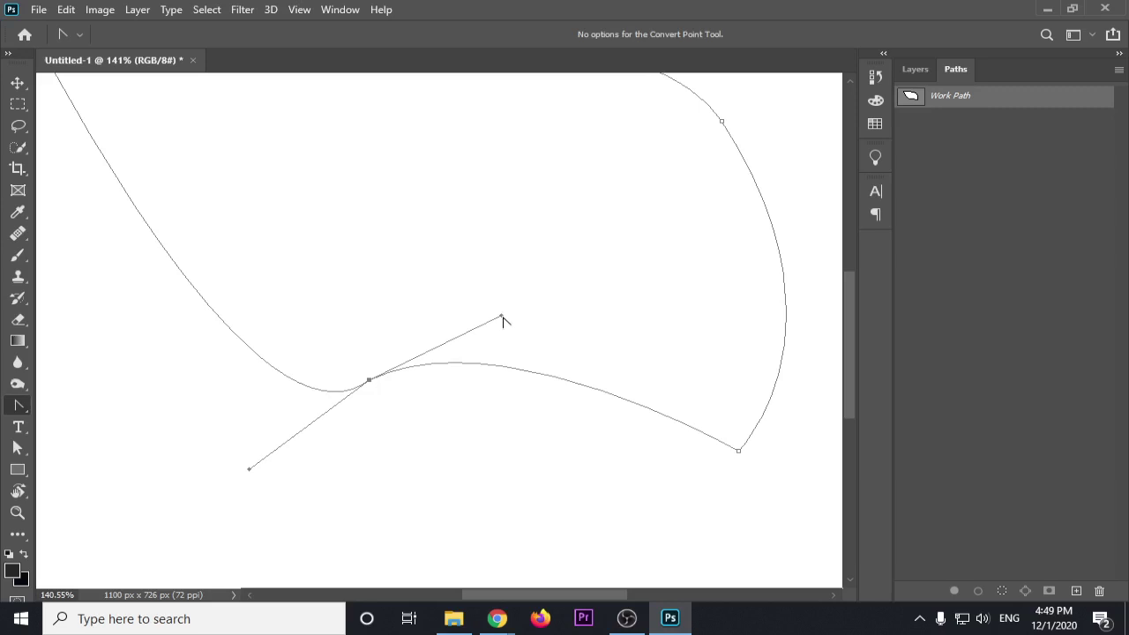
right_click(31, 454)
Reshape the right-hand curve by pulling the right-side anchor's handle with Direct Selection
left_click(68, 466)
scroll(245, 298, "down", 2)
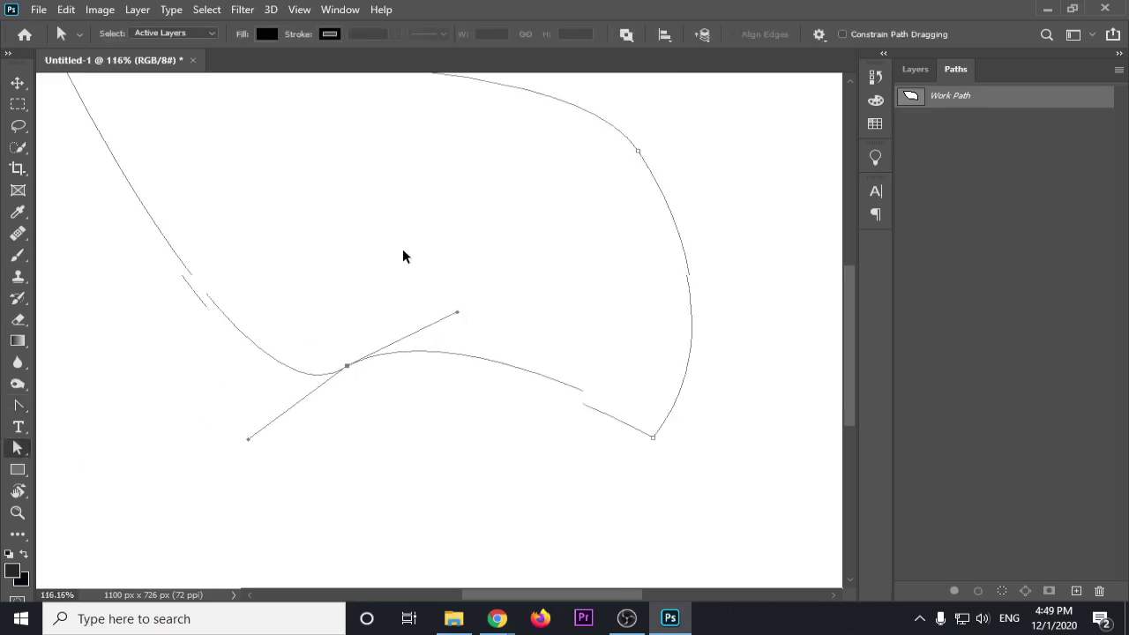
left_click_drag(403, 256, 303, 469)
left_click(562, 331)
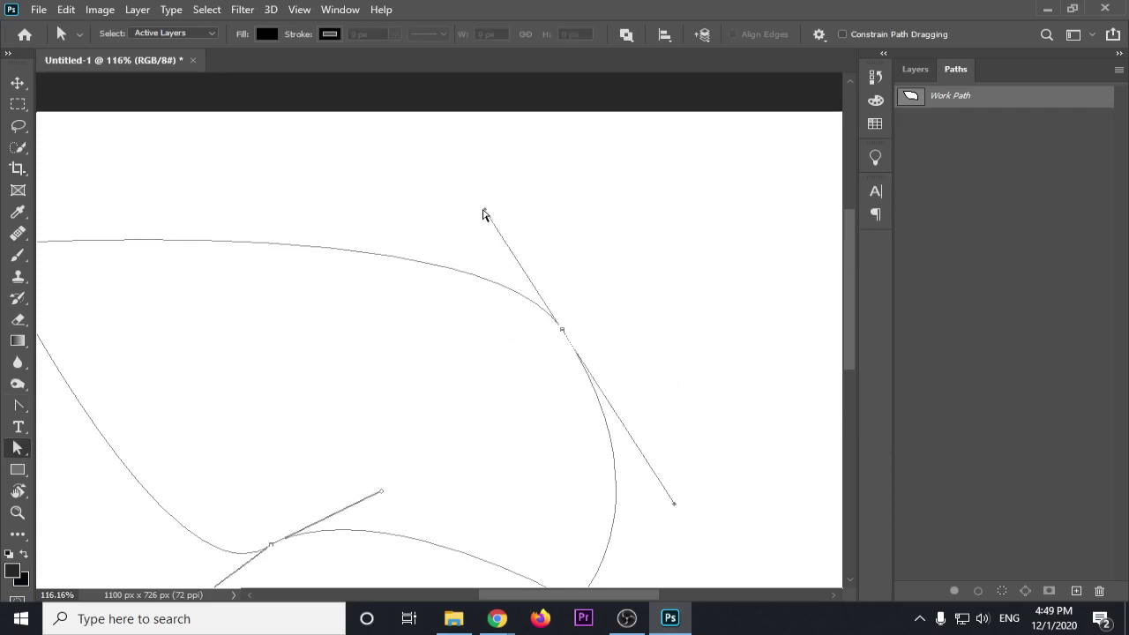
left_click_drag(484, 210, 523, 286)
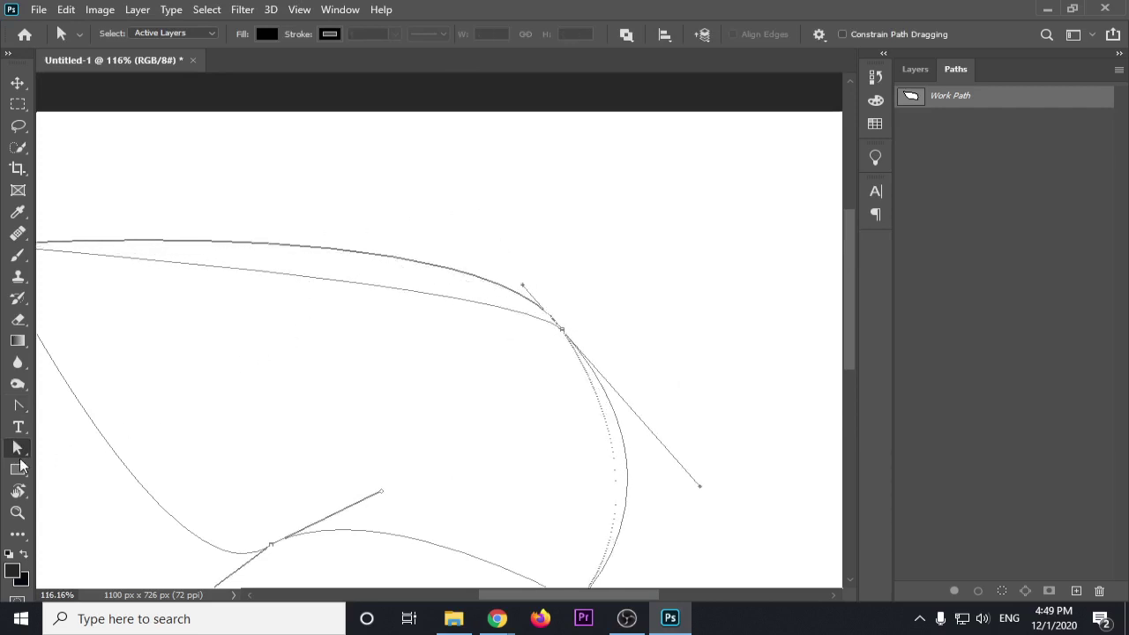
Fit the canvas on screen and delete the entire practice Work Path
right_click(16, 451)
left_click(56, 442)
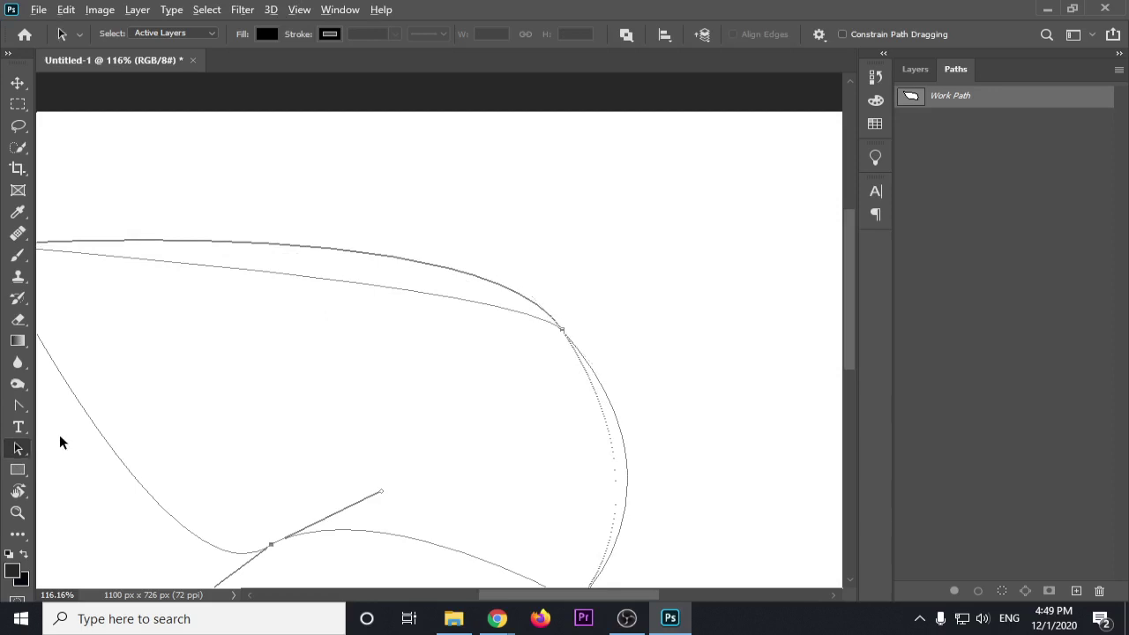
scroll(59, 434, "down", 2)
left_click_drag(328, 277, 555, 259)
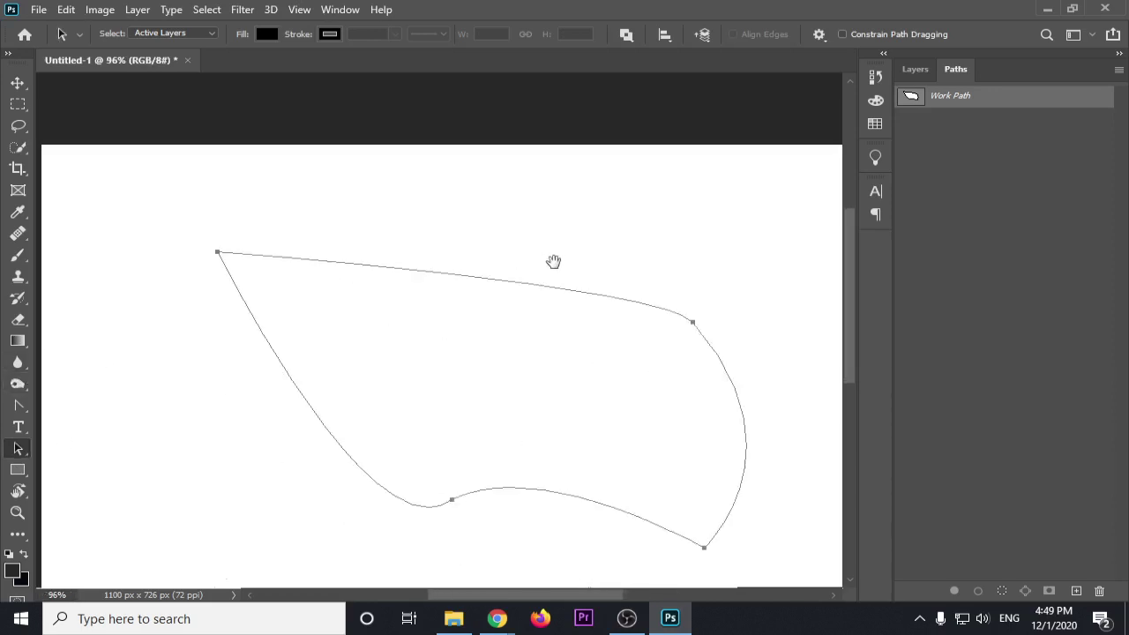
key("ctrl+0")
left_click(16, 83)
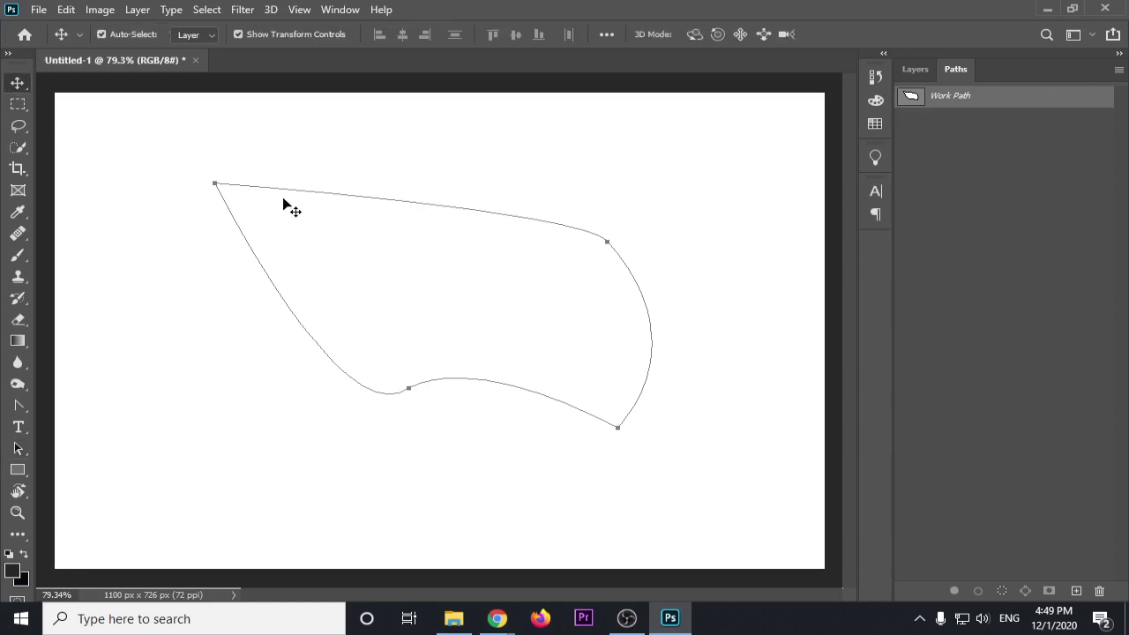
key("Delete")
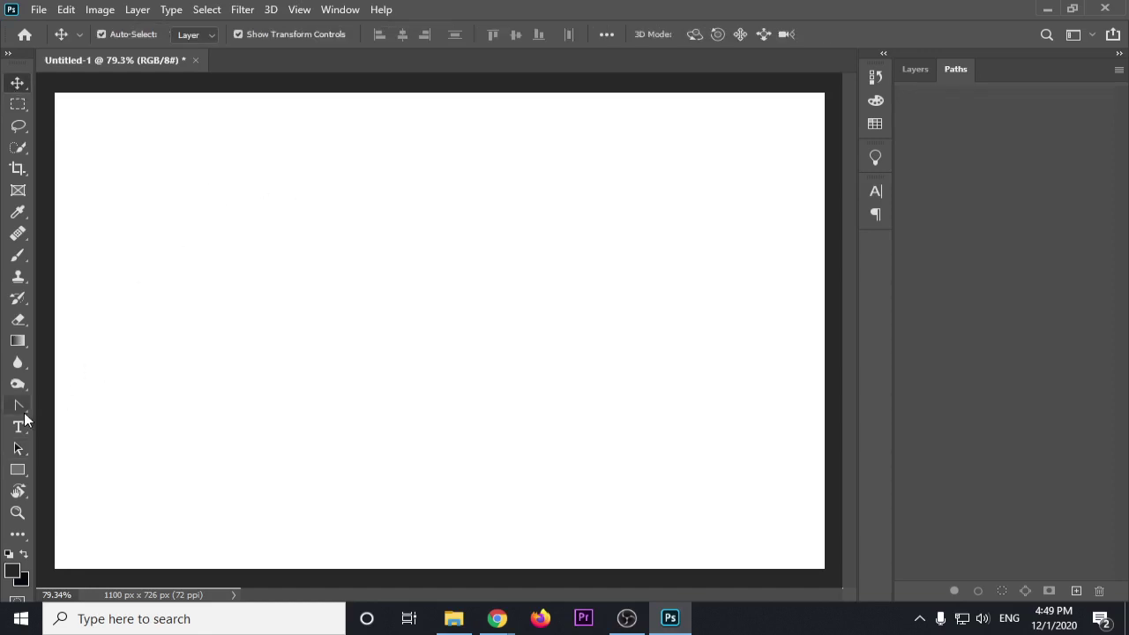
Select the Pen Tool and set its drawing mode to Shape
left_click(18, 385)
left_click(17, 405)
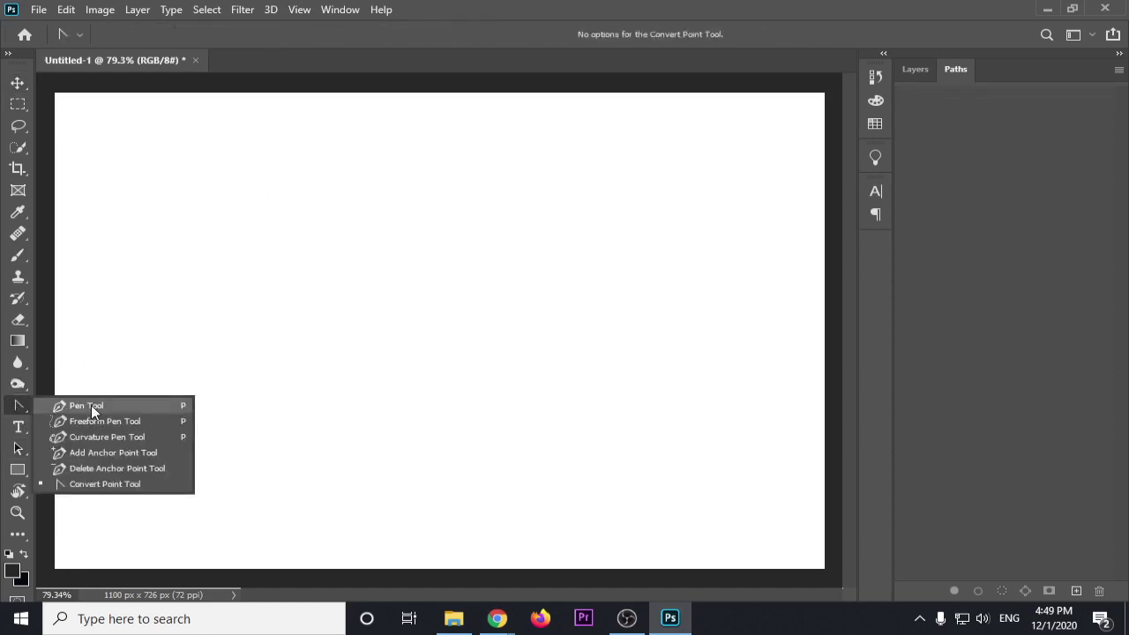
left_click(91, 405)
left_click(150, 36)
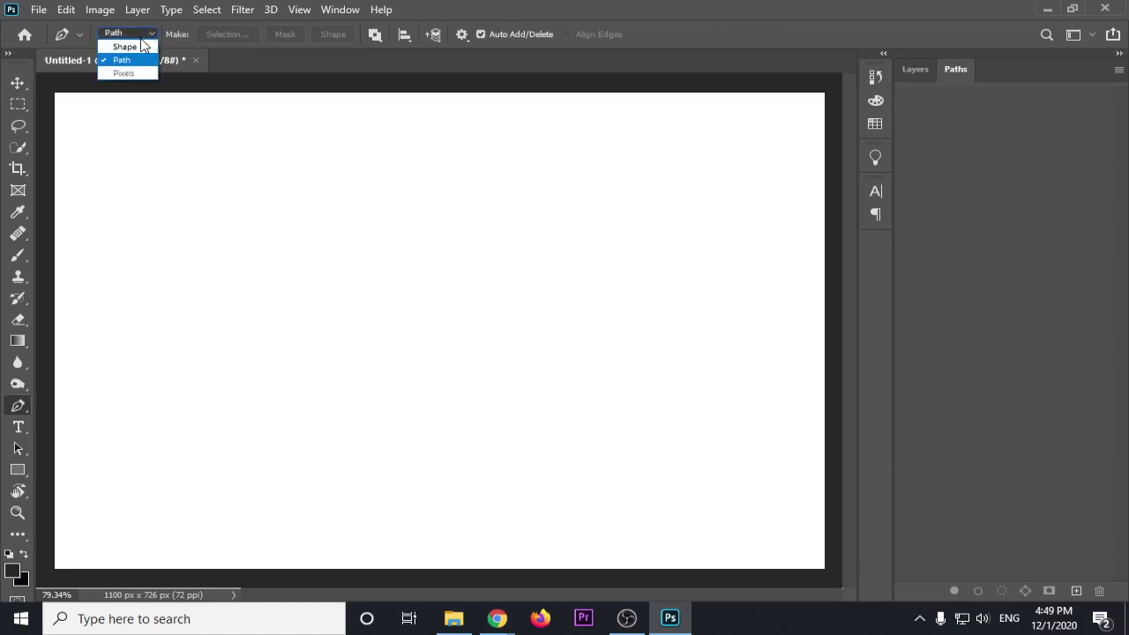
left_click(141, 45)
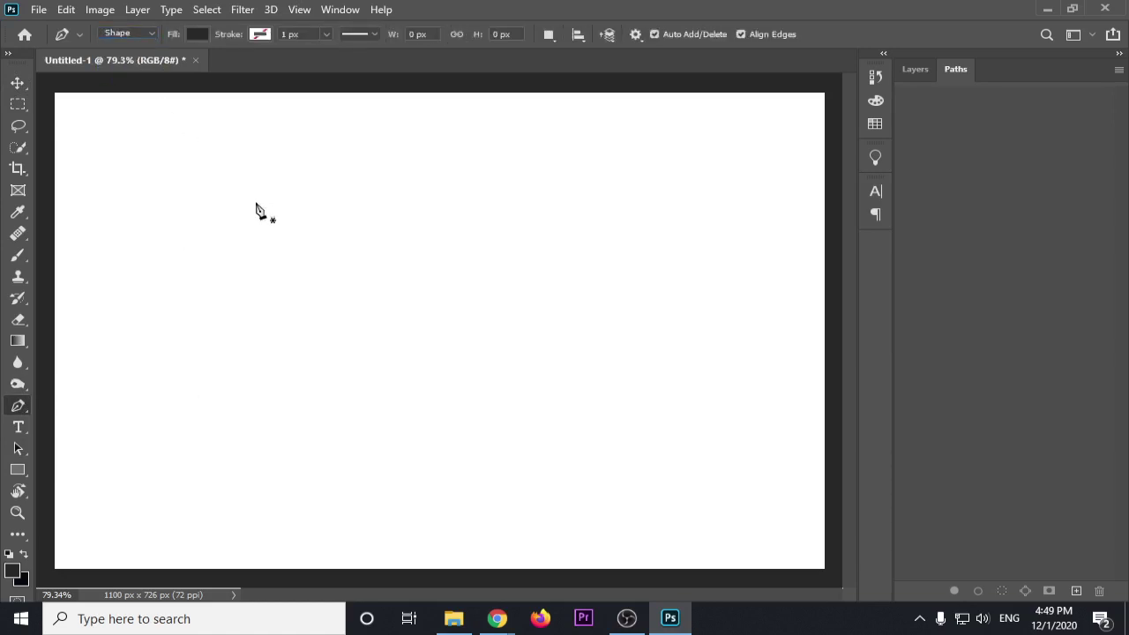
scroll(253, 208, "down", 2, "alt")
scroll(251, 208, "down", 1, "alt")
scroll(238, 255, "up", 1, "alt")
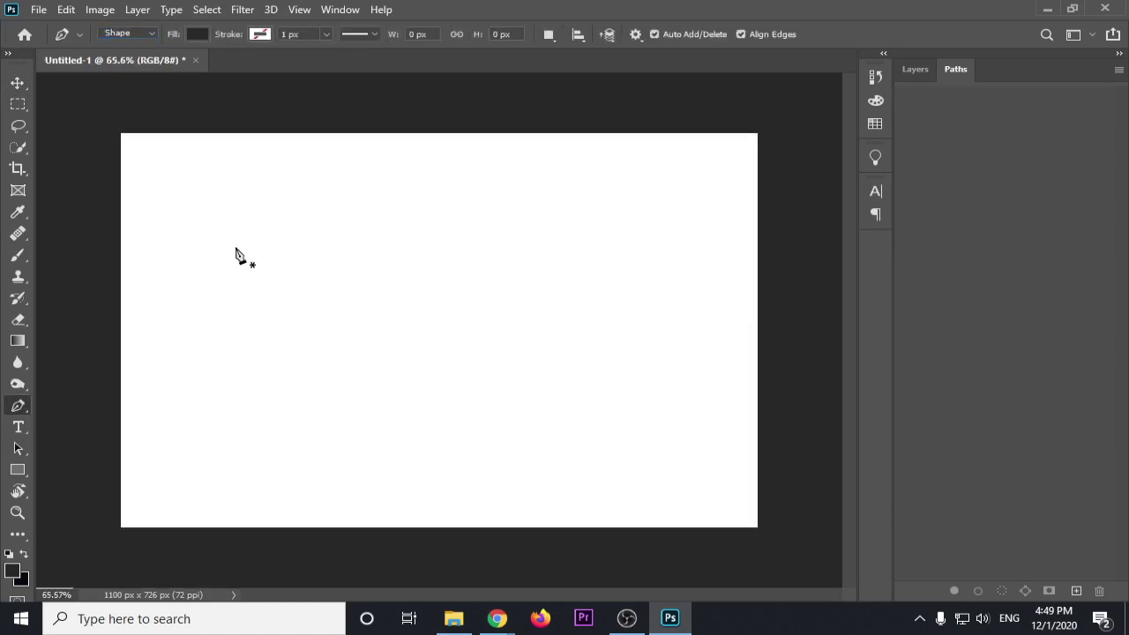
Place curved anchors along a wavy lower edge and back across the top, undoing unwanted anchors
left_click(95, 298)
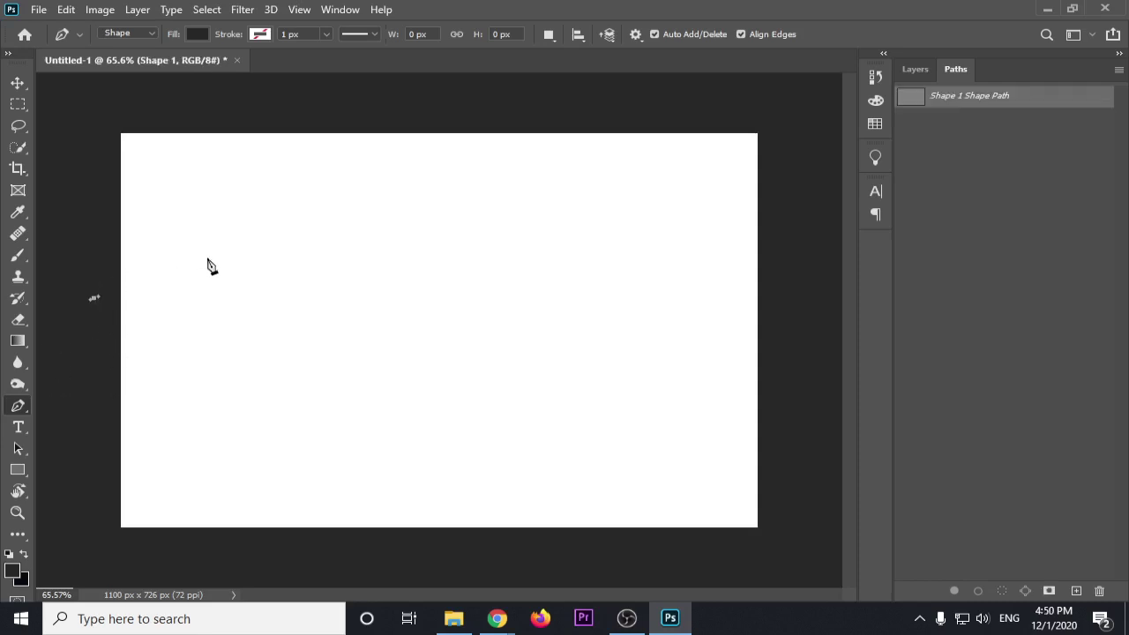
left_click_drag(229, 254, 315, 256)
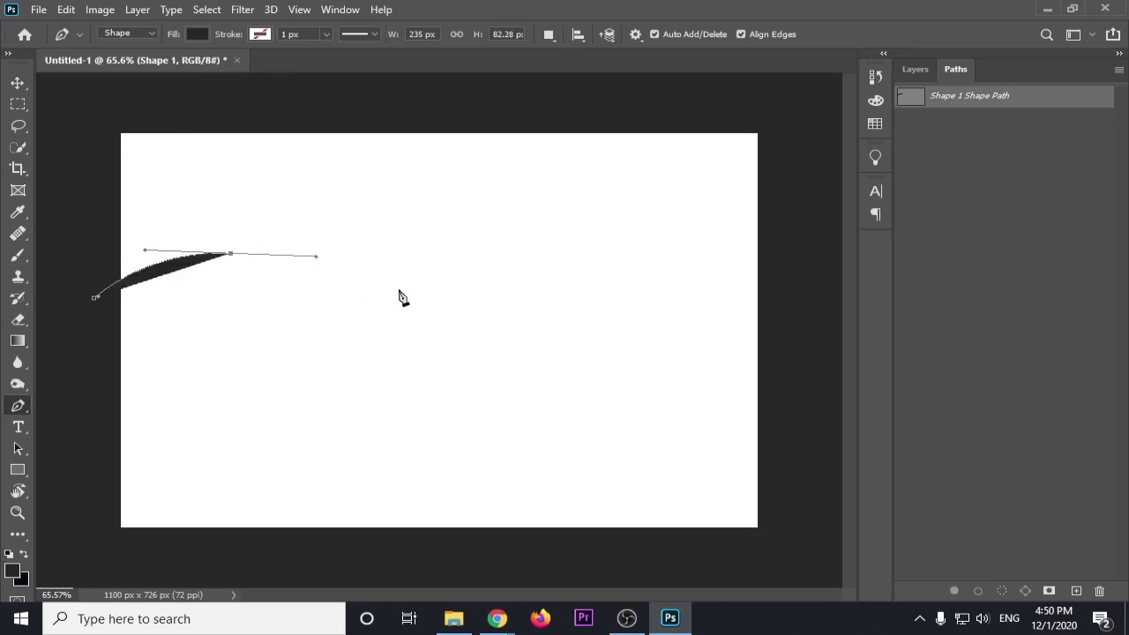
left_click_drag(403, 291, 472, 294)
left_click_drag(673, 246, 770, 231)
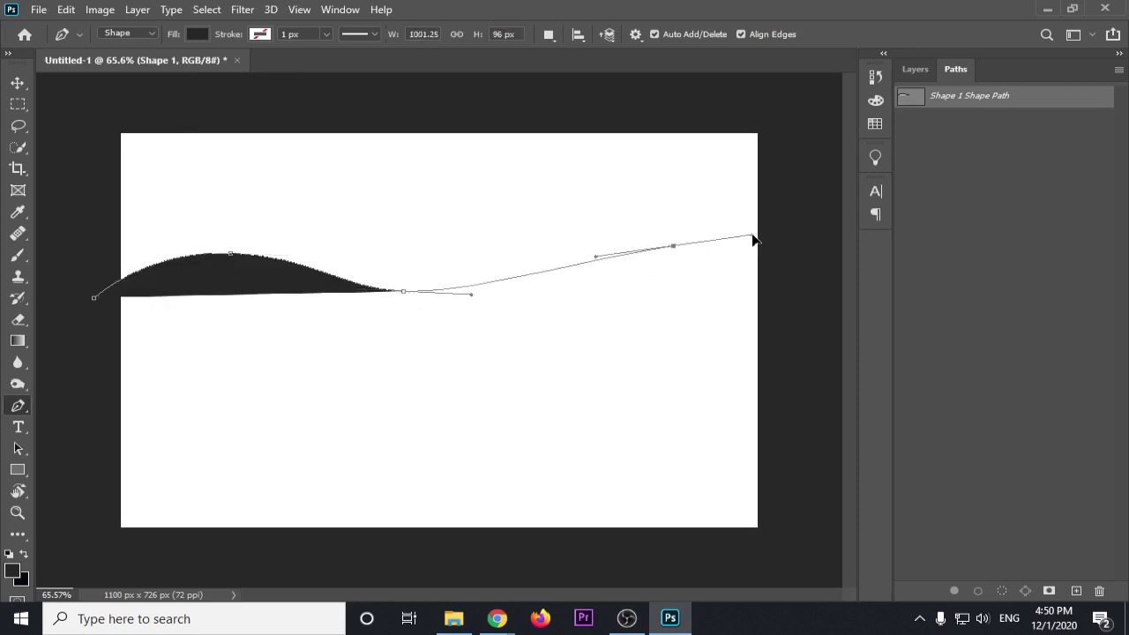
left_click(813, 213)
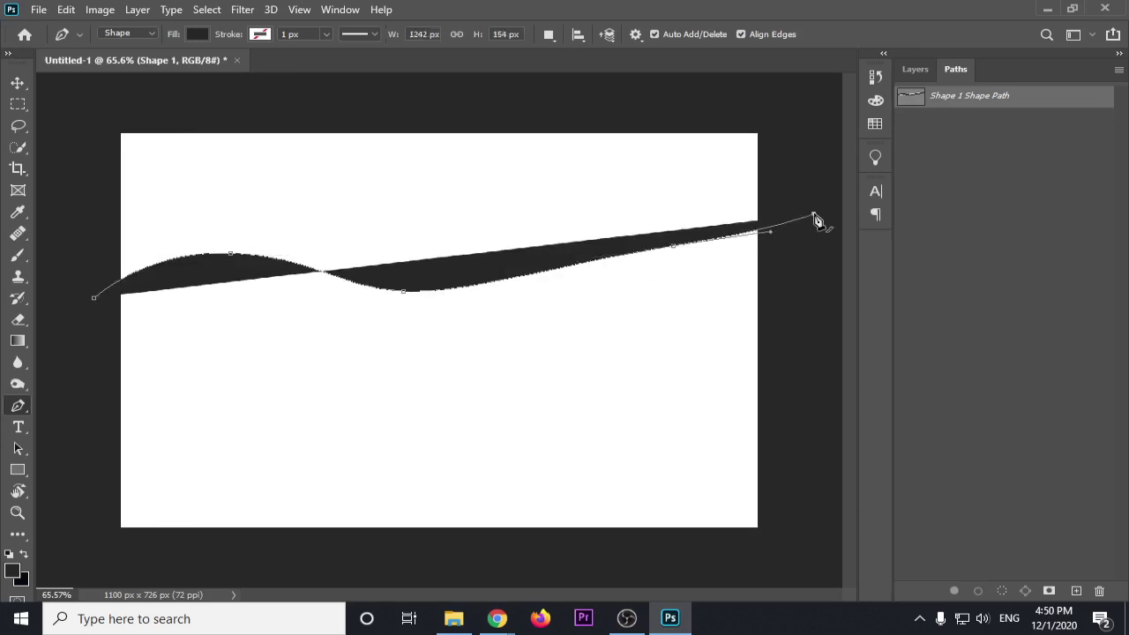
left_click(797, 96)
left_click_drag(500, 84, 422, 83)
left_click(171, 87)
left_click(64, 117)
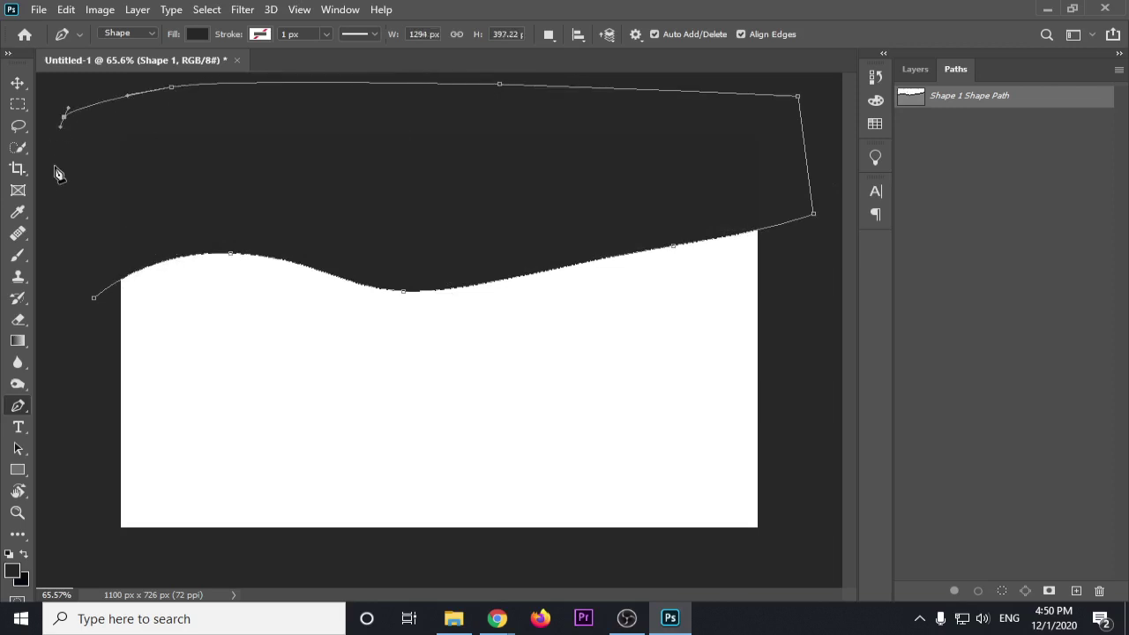
left_click_drag(58, 177, 67, 201)
left_click_drag(74, 245, 77, 258)
key("ctrl+z")
key("ctrl+z")
key("ctrl+z")
key("ctrl+z")
key("ctrl+z")
key("ctrl+z")
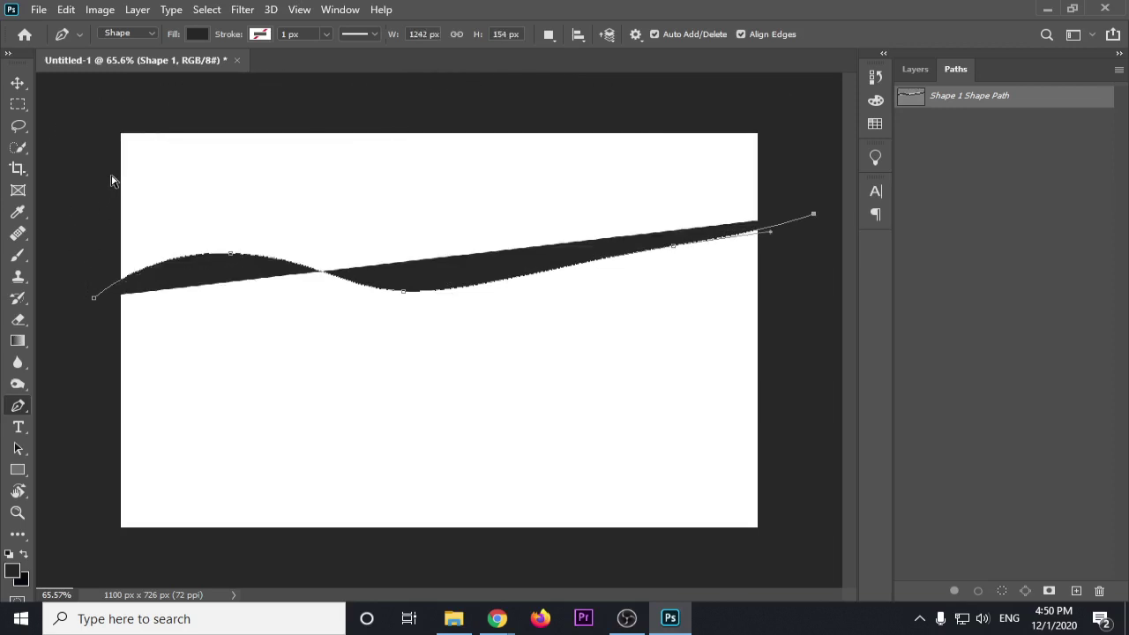
key("ctrl+z")
Add curved anchors past the right edge and across the top, closing the band at its start
left_click_drag(560, 195, 519, 184)
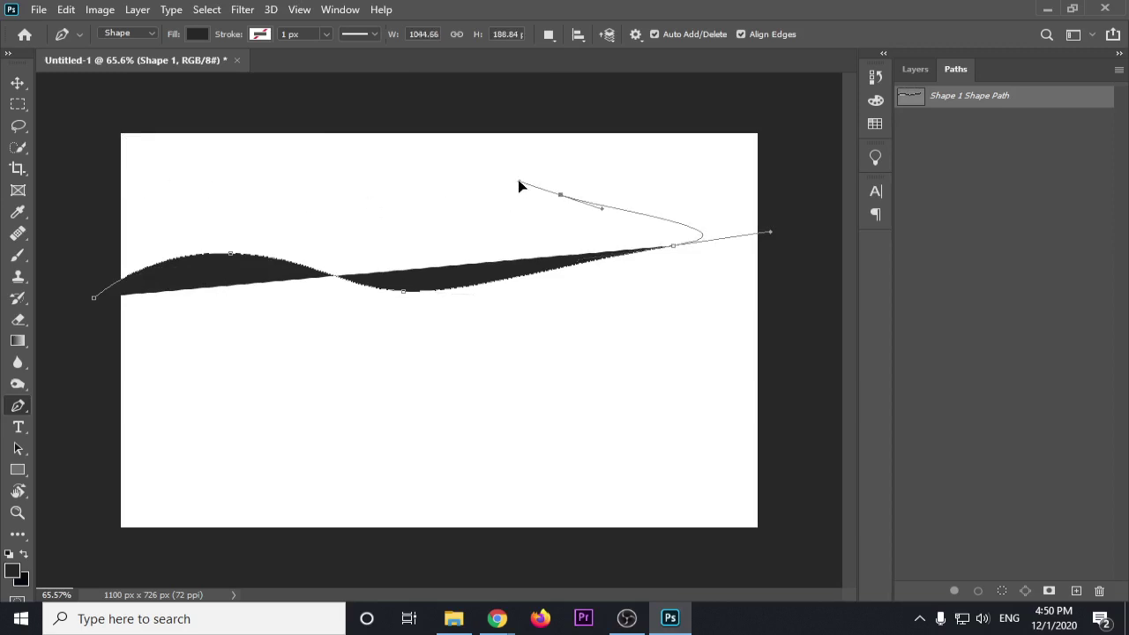
key("ctrl+z")
left_click_drag(805, 231, 824, 256)
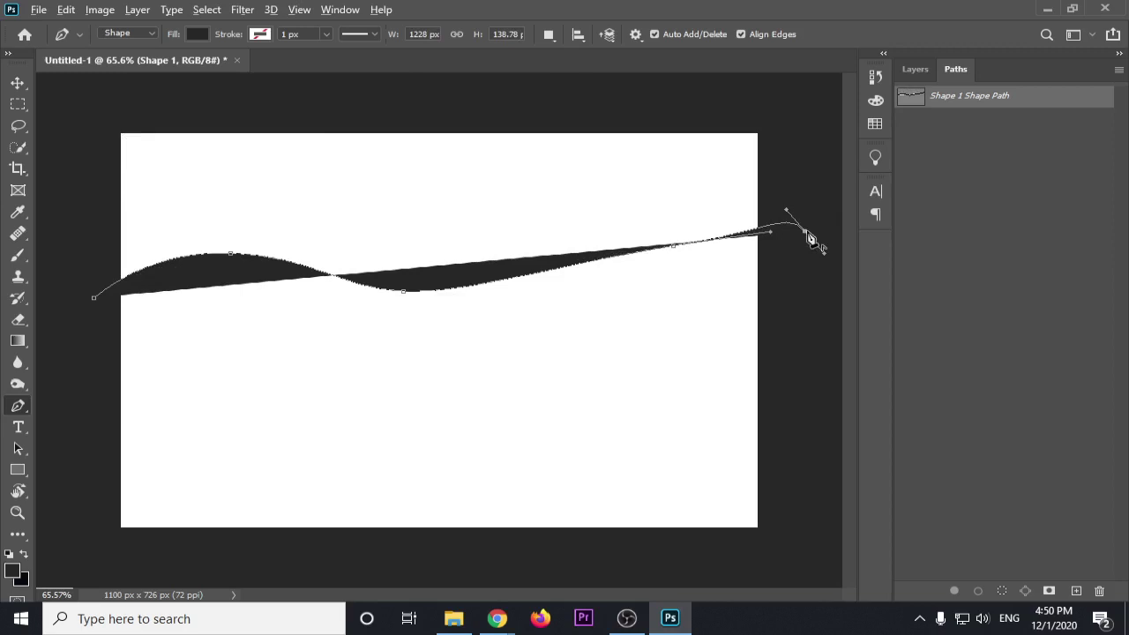
left_click(805, 232, "alt")
left_click_drag(626, 161, 604, 155)
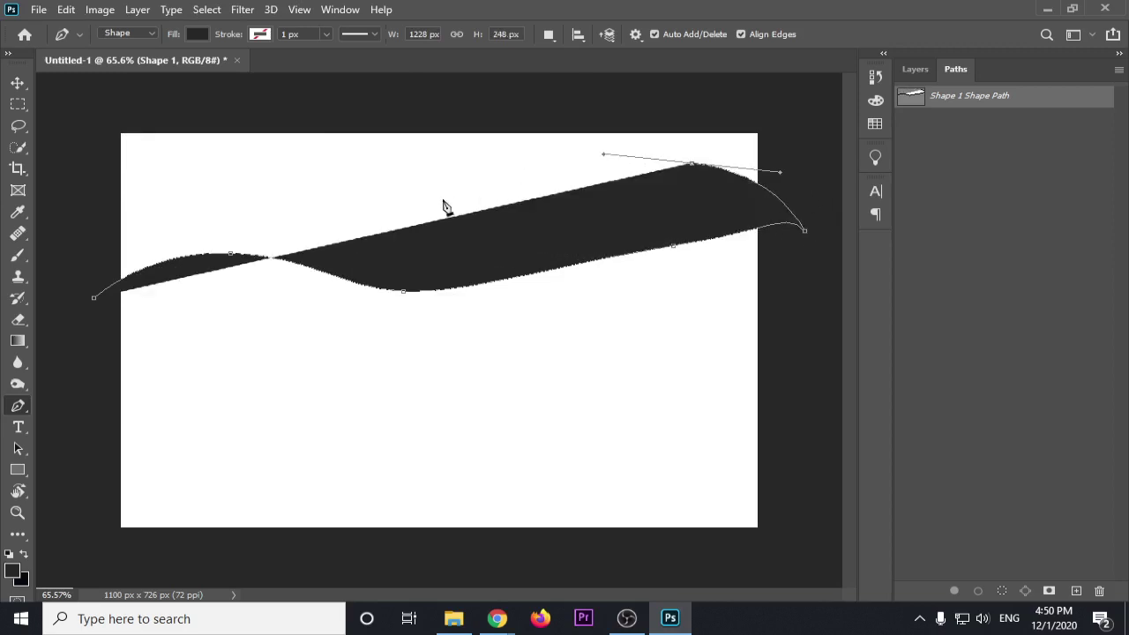
left_click_drag(408, 199, 336, 195)
left_click_drag(94, 160, 59, 188)
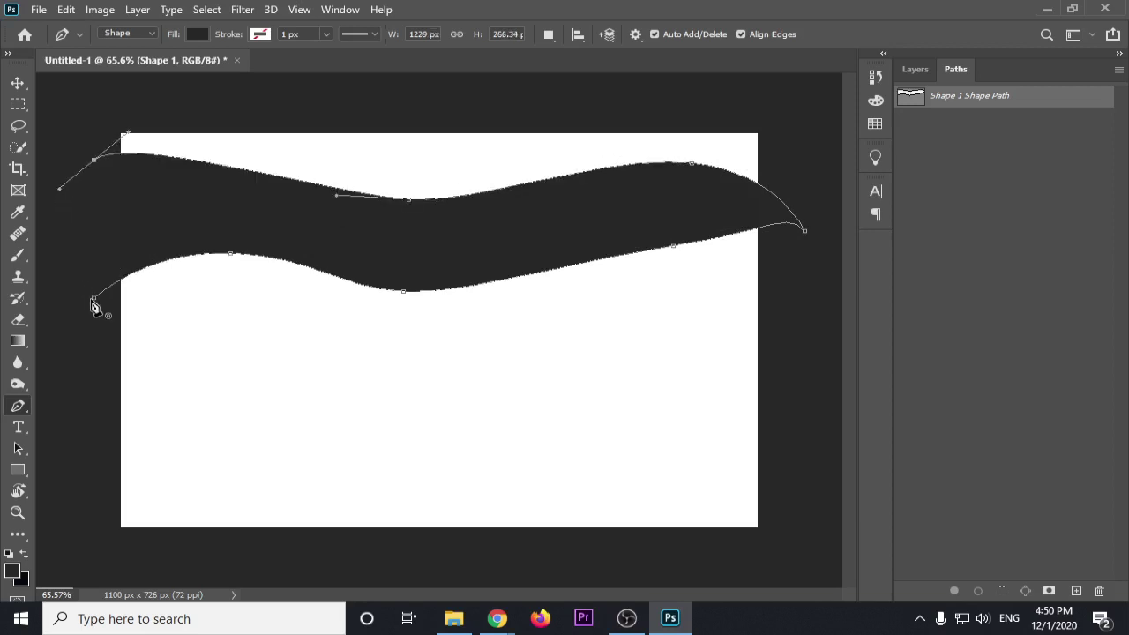
left_click_drag(94, 297, 100, 309)
Change the band's fill colour to dark green (152f05) via the Color Picker
left_click(200, 35)
left_click(133, 122)
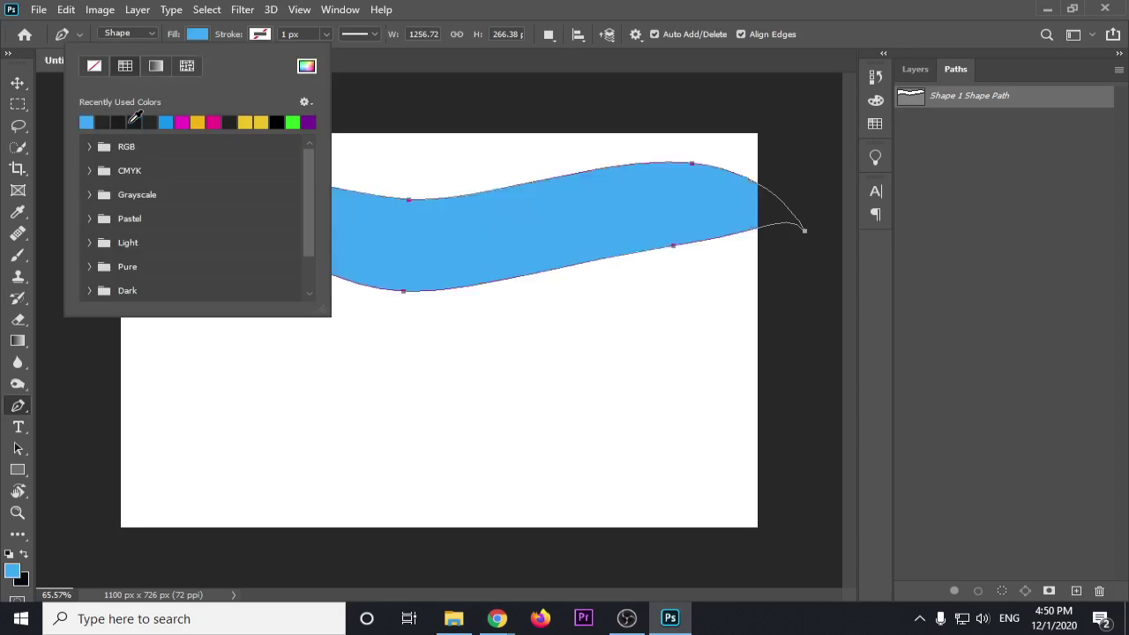
left_click(306, 65)
left_click_drag(827, 318, 824, 385)
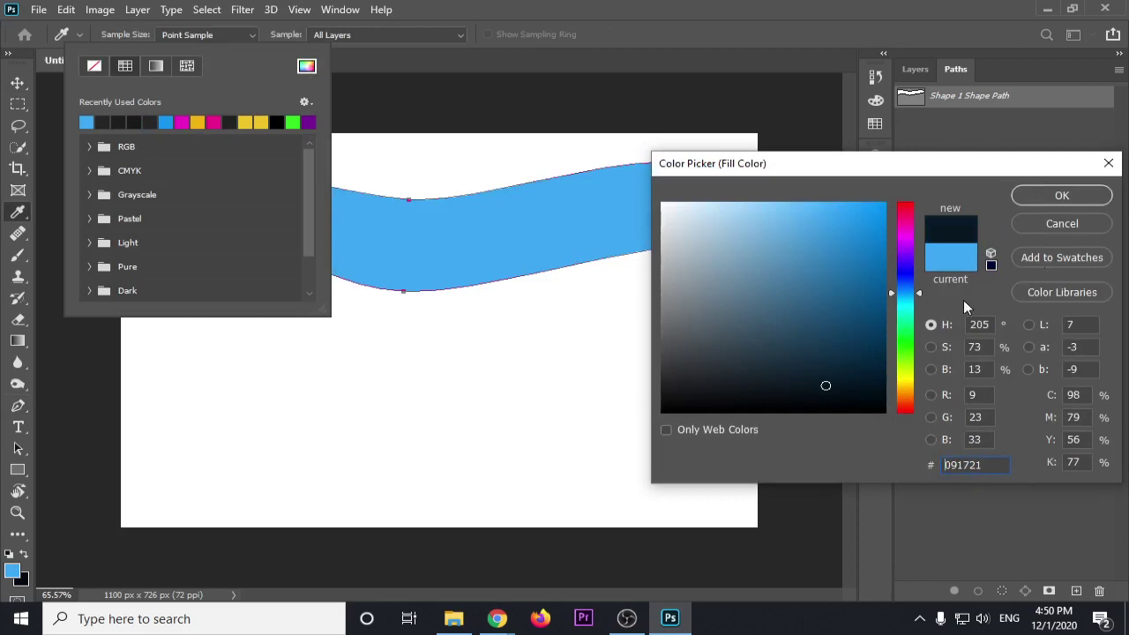
left_click(1062, 196)
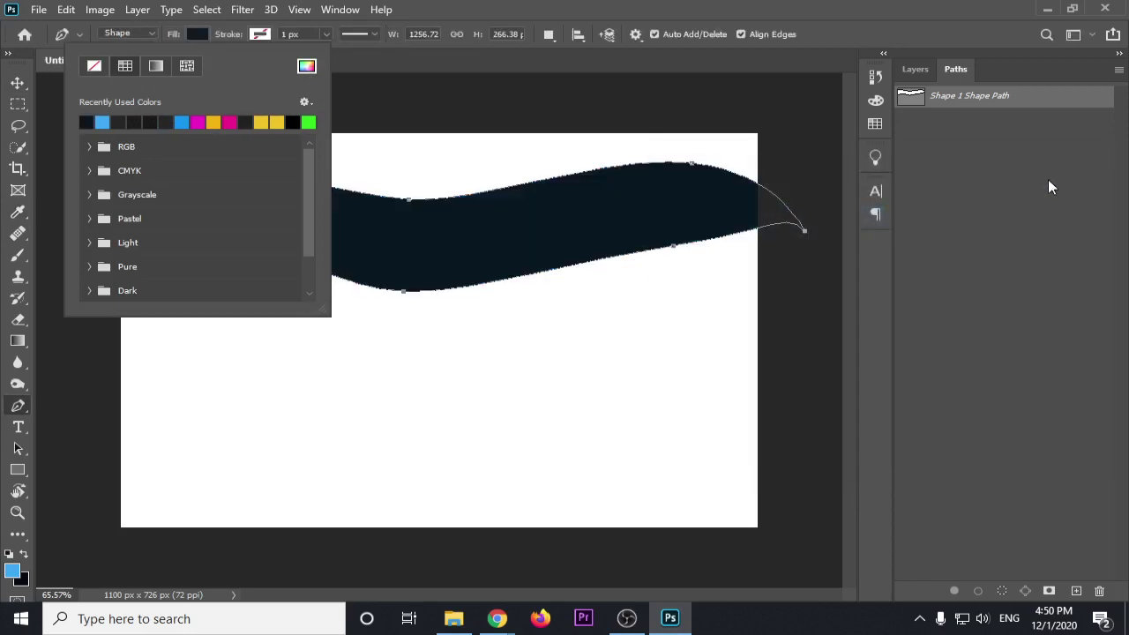
left_click(306, 66)
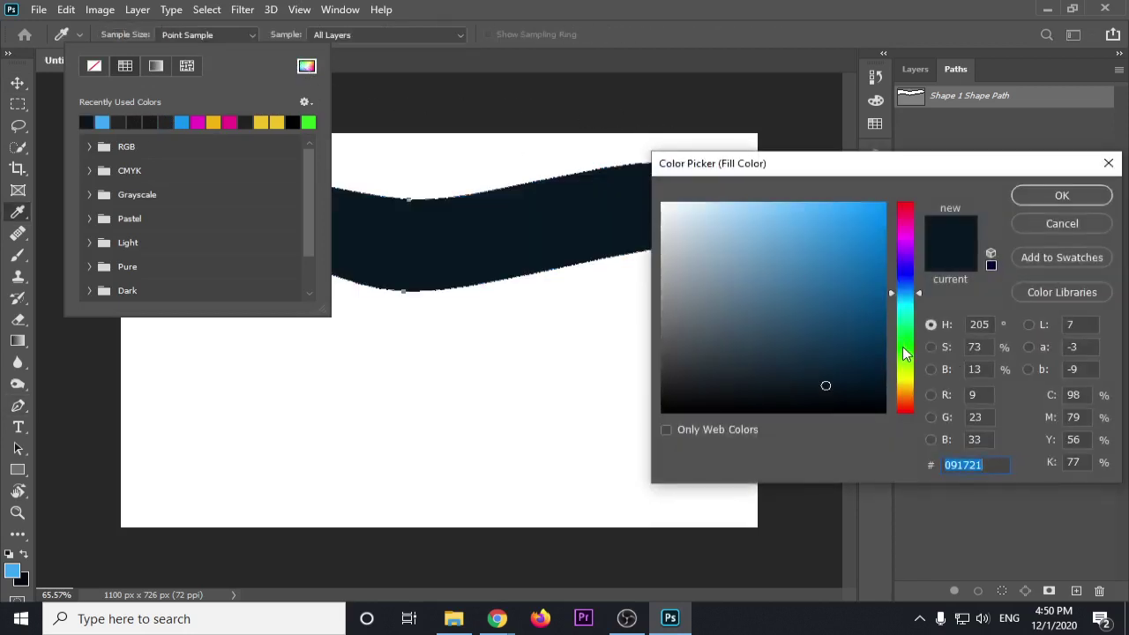
left_click(903, 356)
left_click(860, 374)
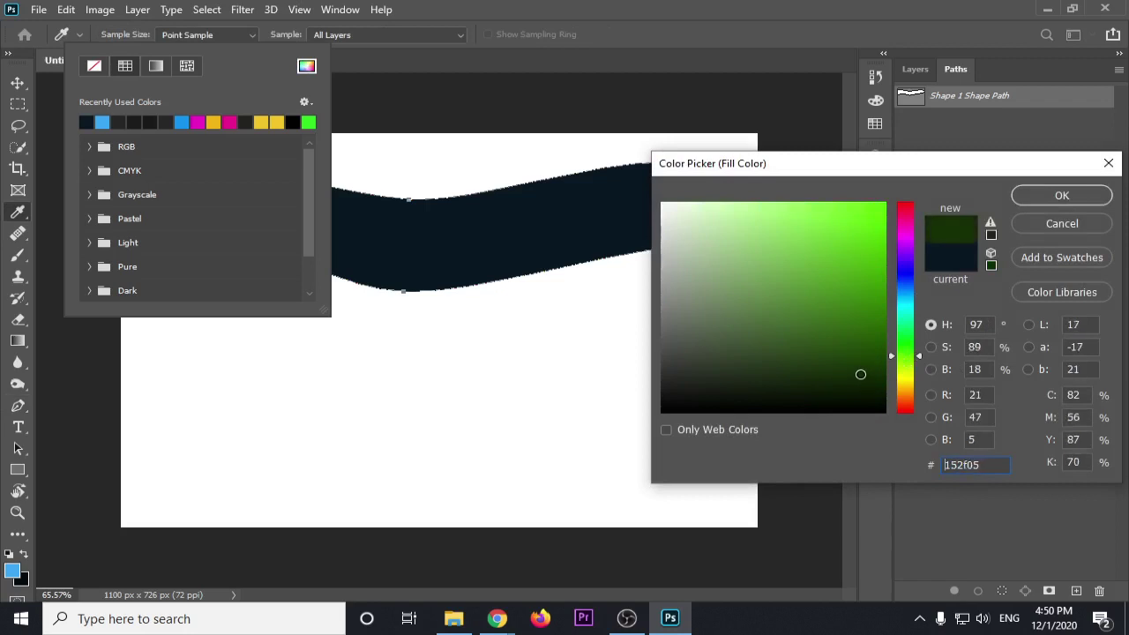
left_click(1038, 198)
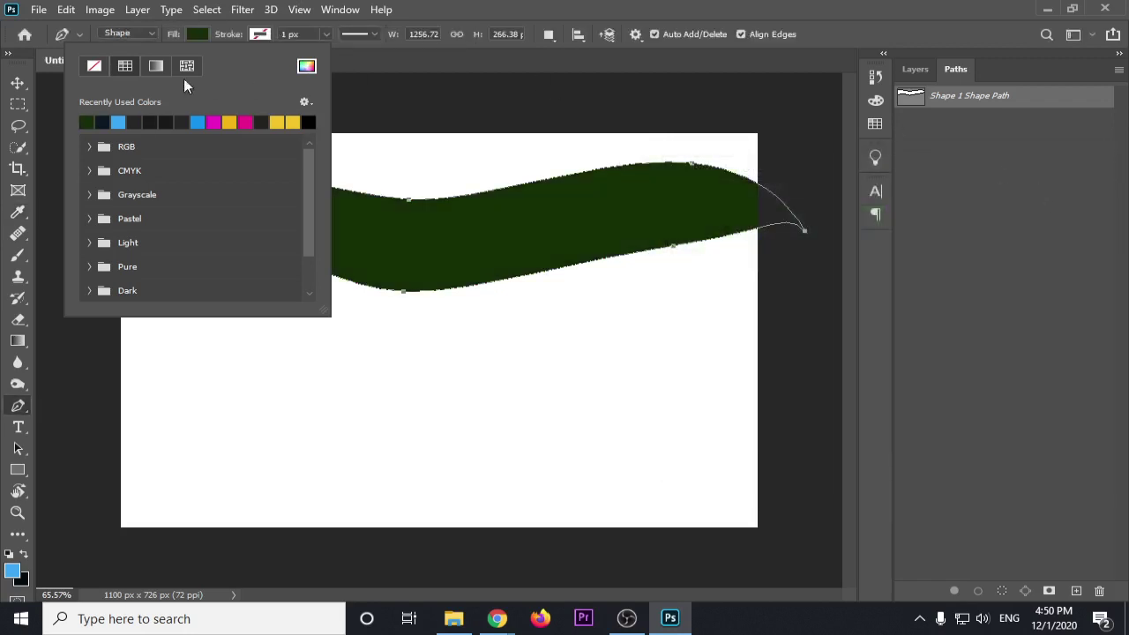
key("Escape")
Move the green band slightly lower on the canvas with the Move tool
key("v")
left_click(772, 129)
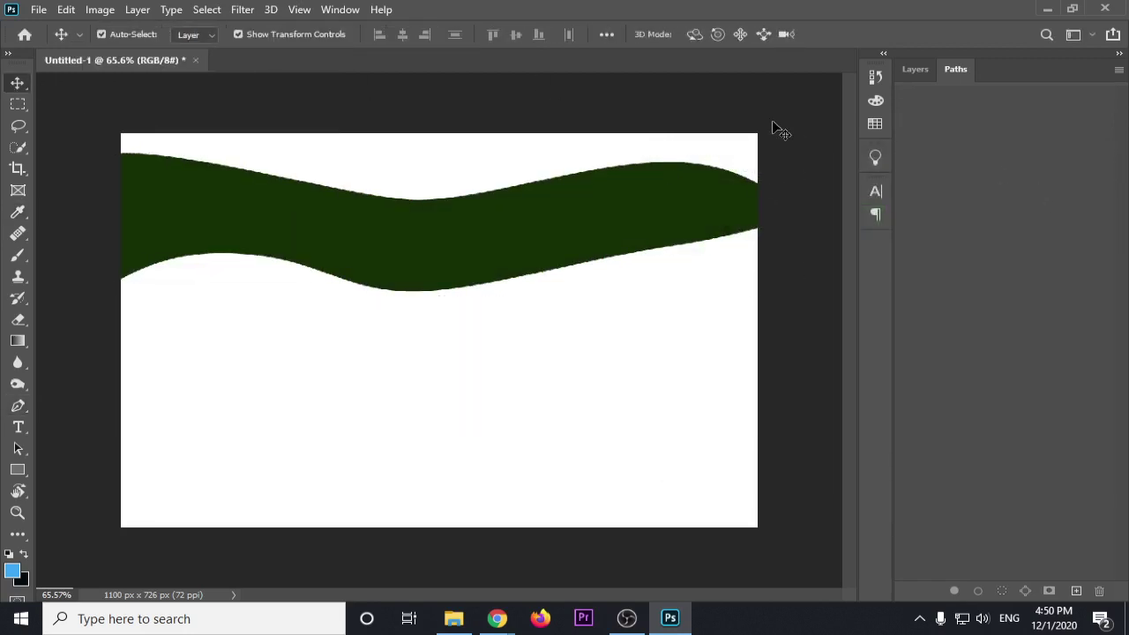
mouse_move(646, 203)
left_mouse_down()
mouse_move(648, 256)
mouse_move(650, 230)
left_mouse_up()
scroll(188, 219, "up", 1)
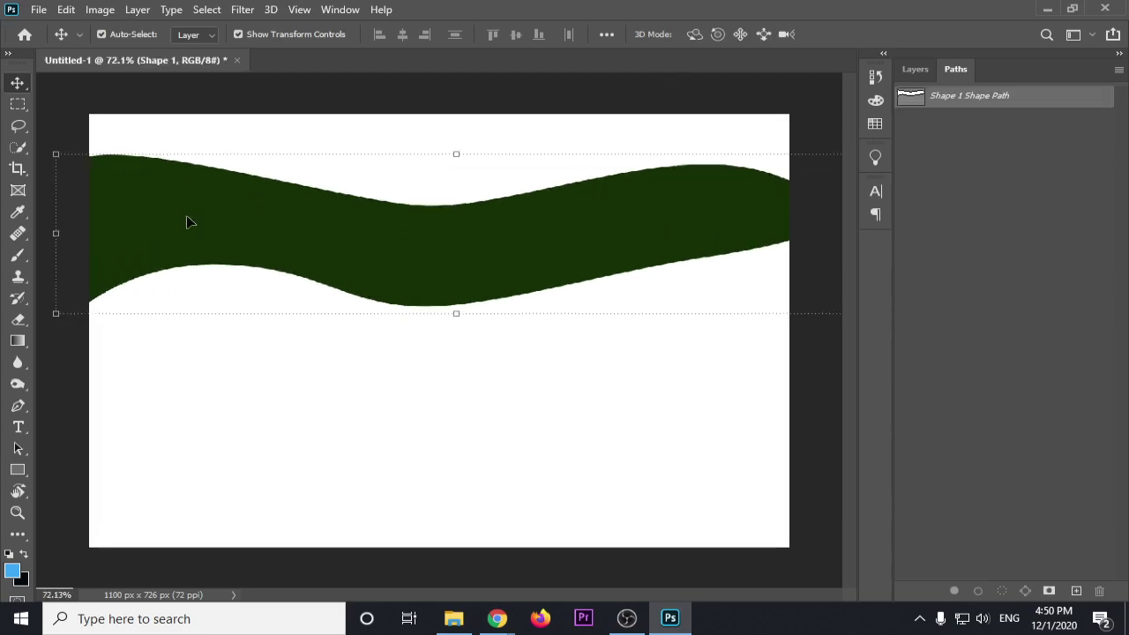
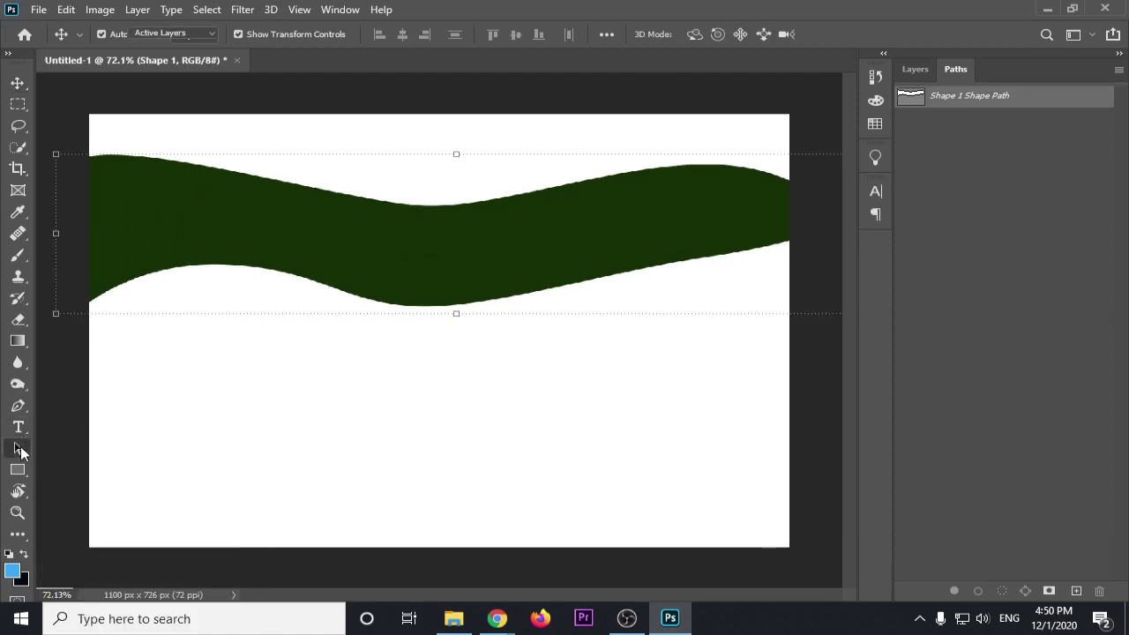
Bend the band's top middle anchor handles, pulling the upper curve into a dip
left_click(20, 446)
left_click(62, 460)
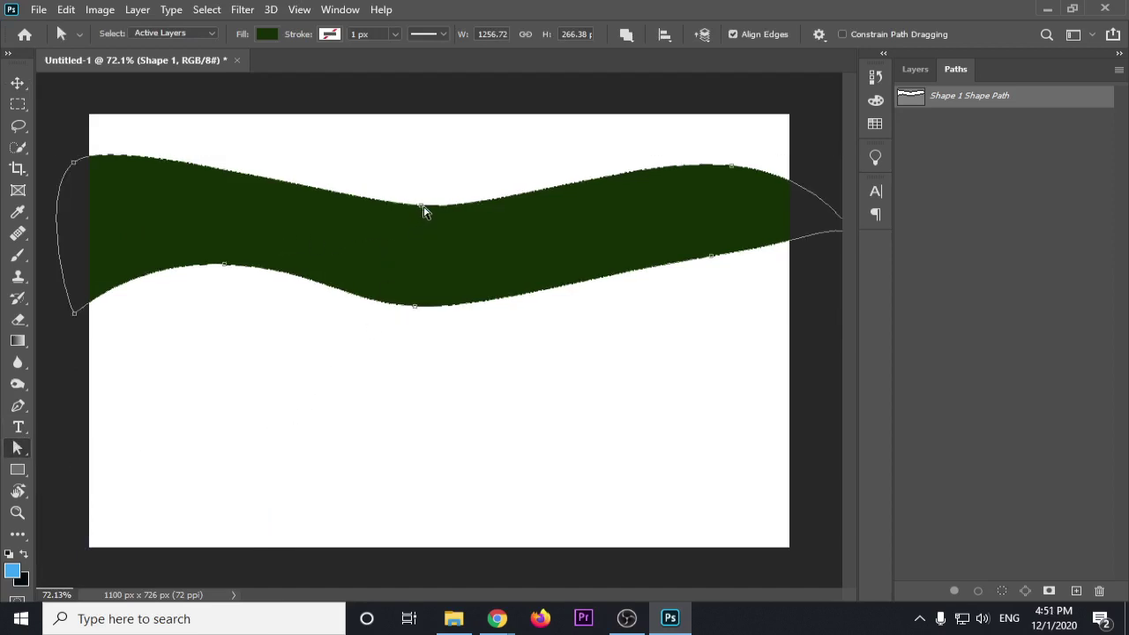
scroll(423, 236, "up", 2)
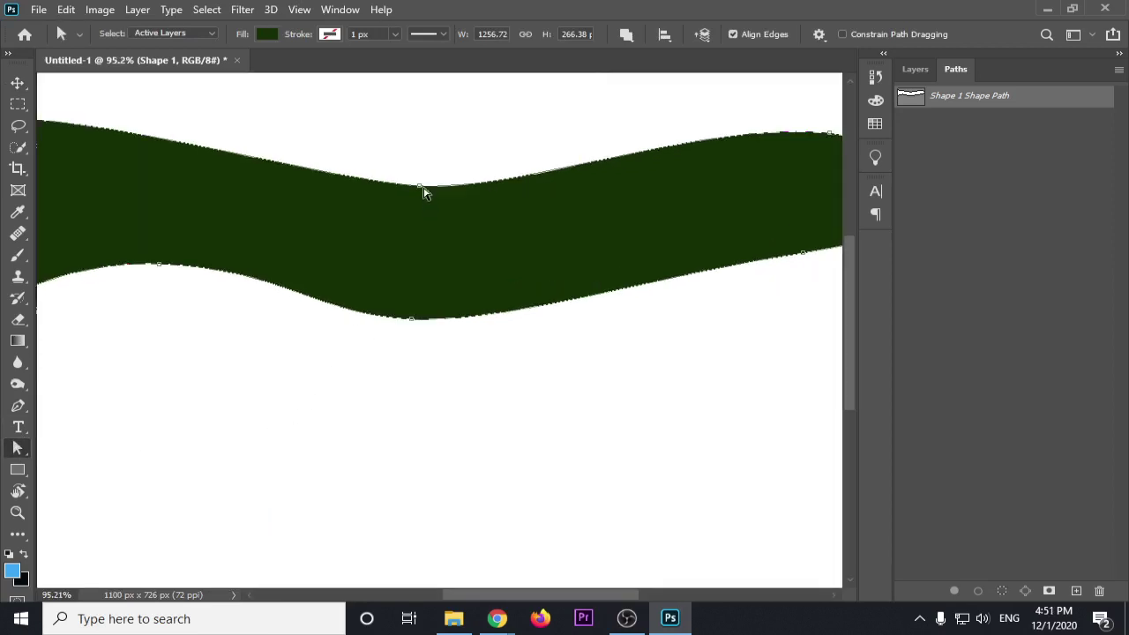
left_click(422, 188)
mouse_move(530, 198)
left_mouse_down()
mouse_move(473, 111)
mouse_move(509, 121)
left_mouse_up()
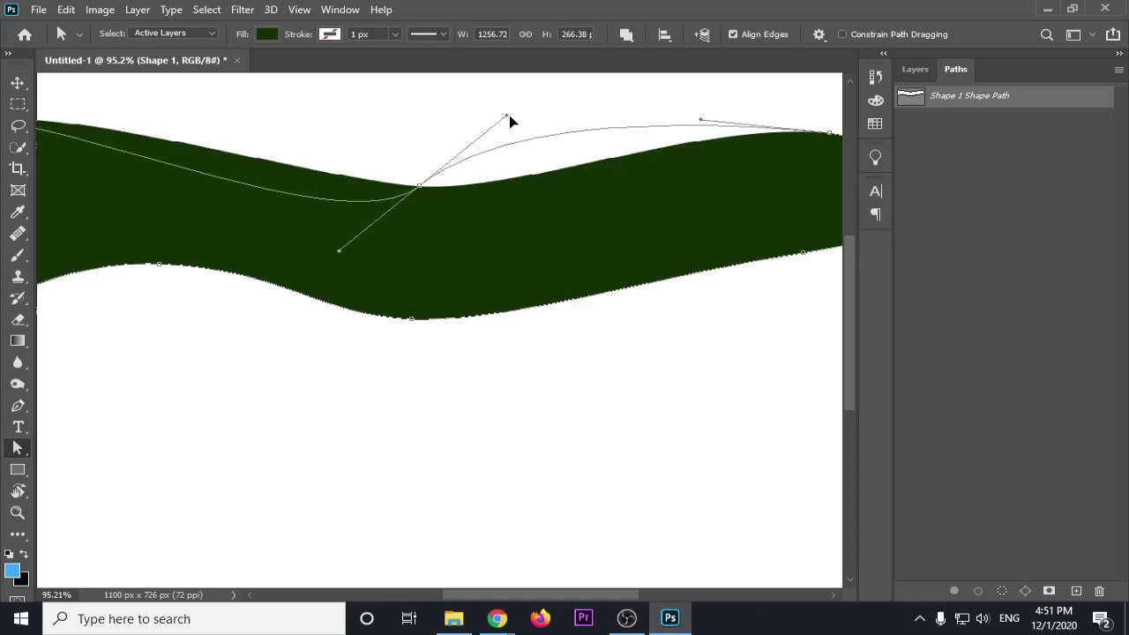
left_click_drag(509, 115, 474, 325)
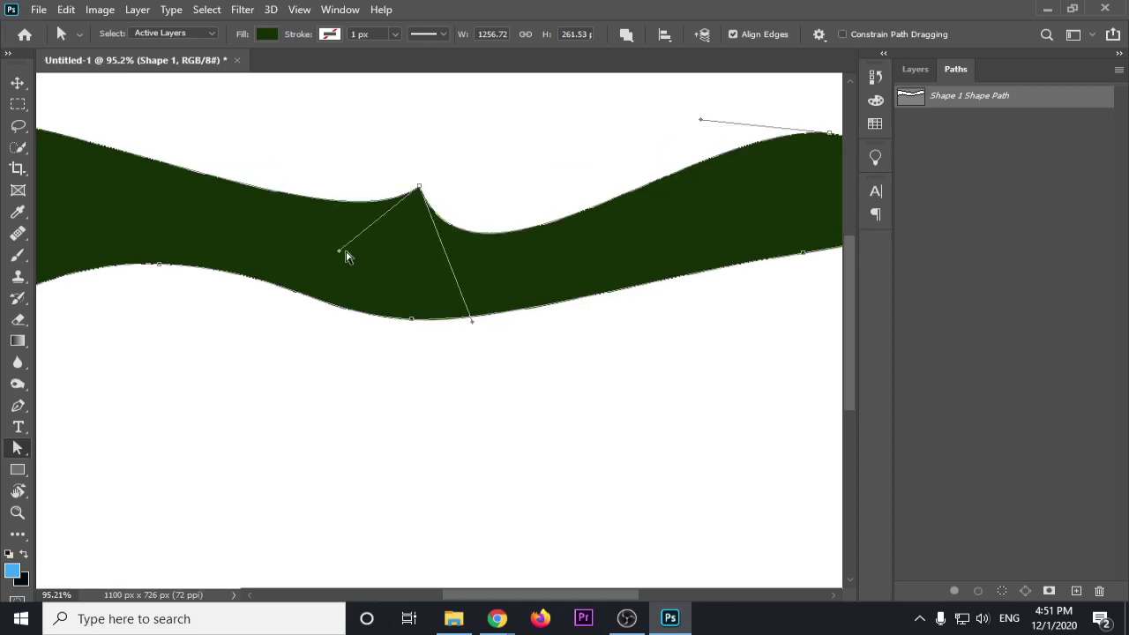
left_click_drag(341, 254, 217, 281)
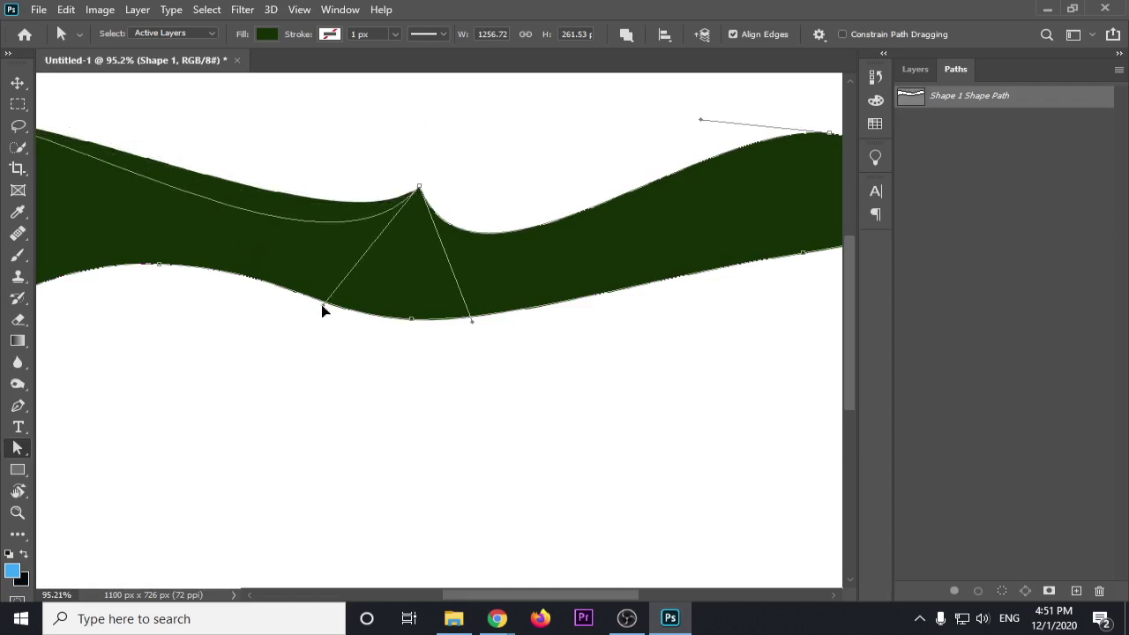
left_click_drag(217, 280, 323, 306)
Lift the curve right of the middle anchor and sharpen the anchor into a notch
scroll(344, 296, "down", 1)
scroll(346, 295, "down", 1)
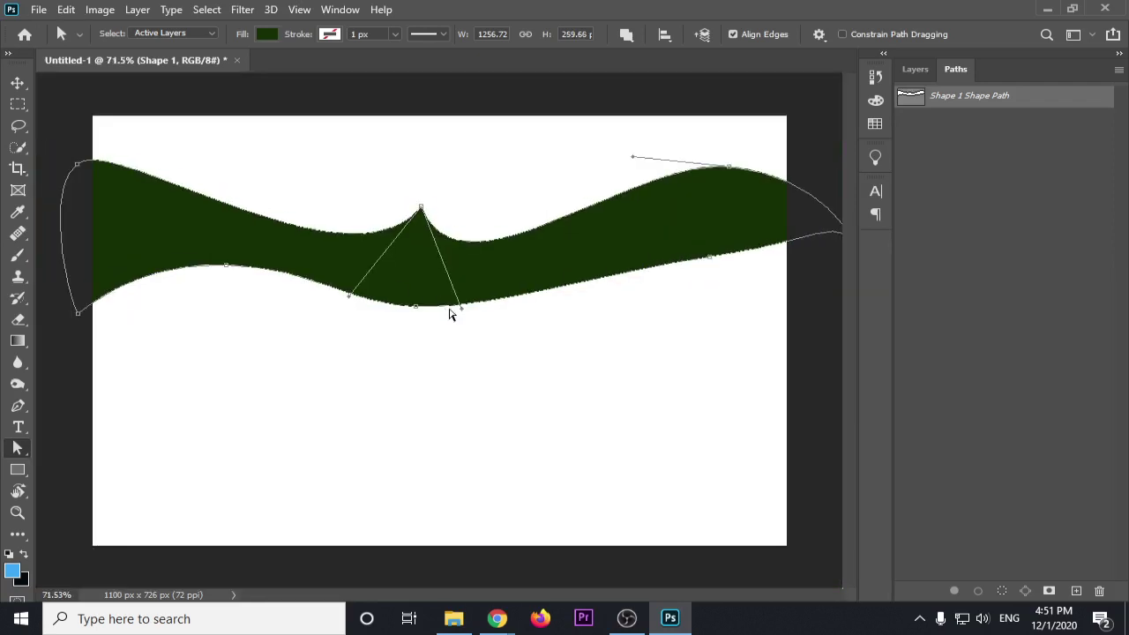
mouse_move(461, 314)
left_mouse_down()
mouse_move(456, 149)
mouse_move(420, 141)
left_mouse_up()
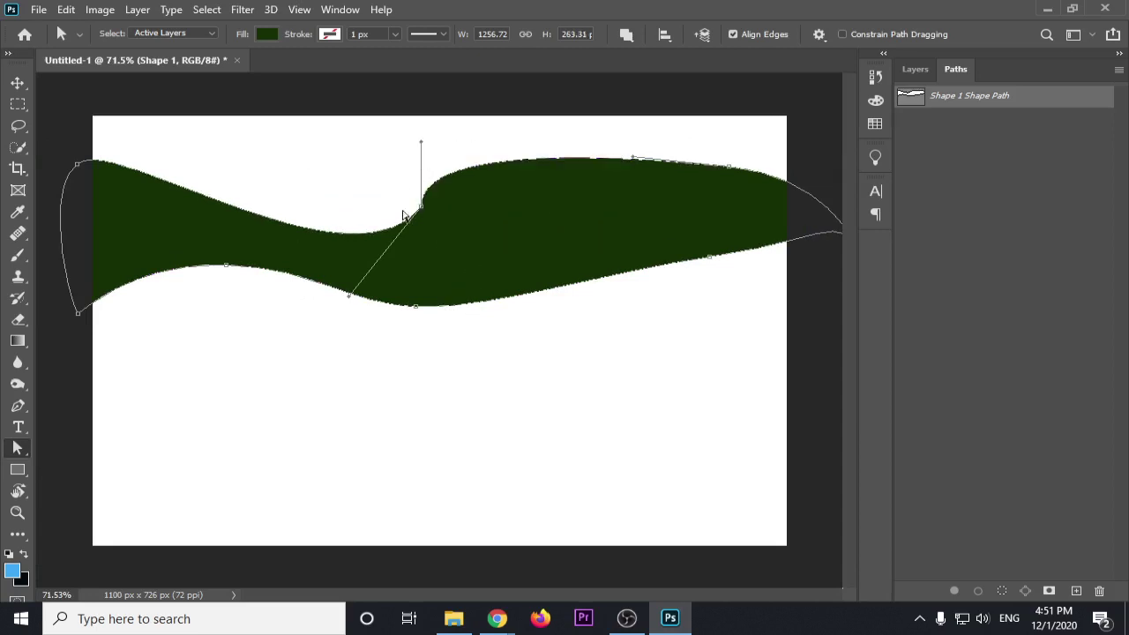
left_click_drag(351, 297, 312, 217)
scroll(312, 217, "down", 1)
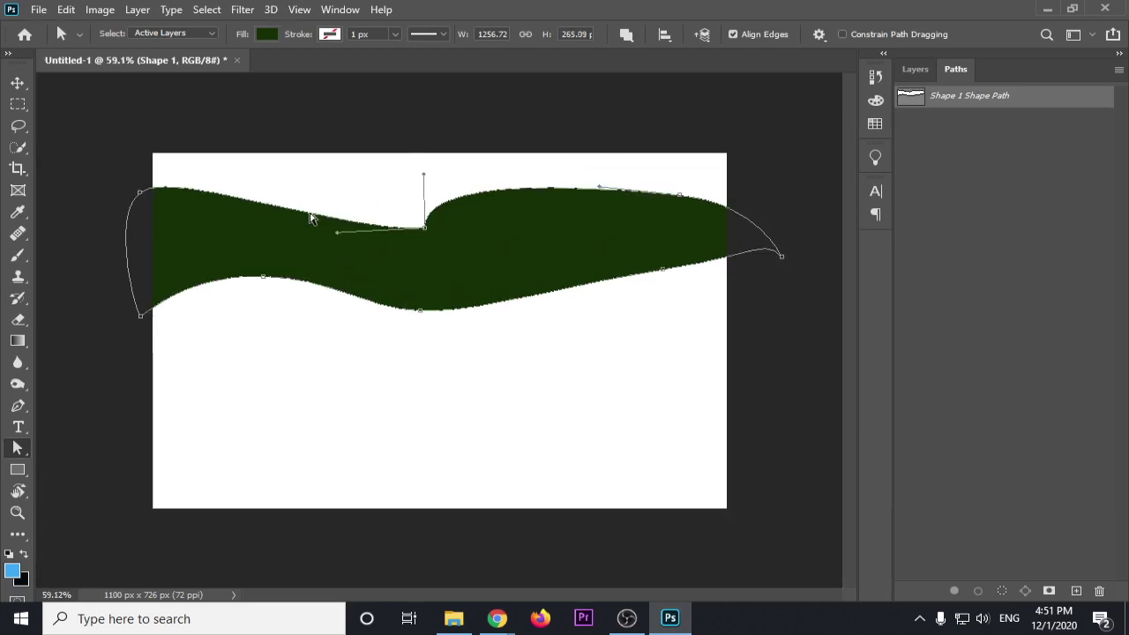
left_click(170, 108)
Sketch a freeform green wave, then delete the green wave shapes
left_click(21, 405)
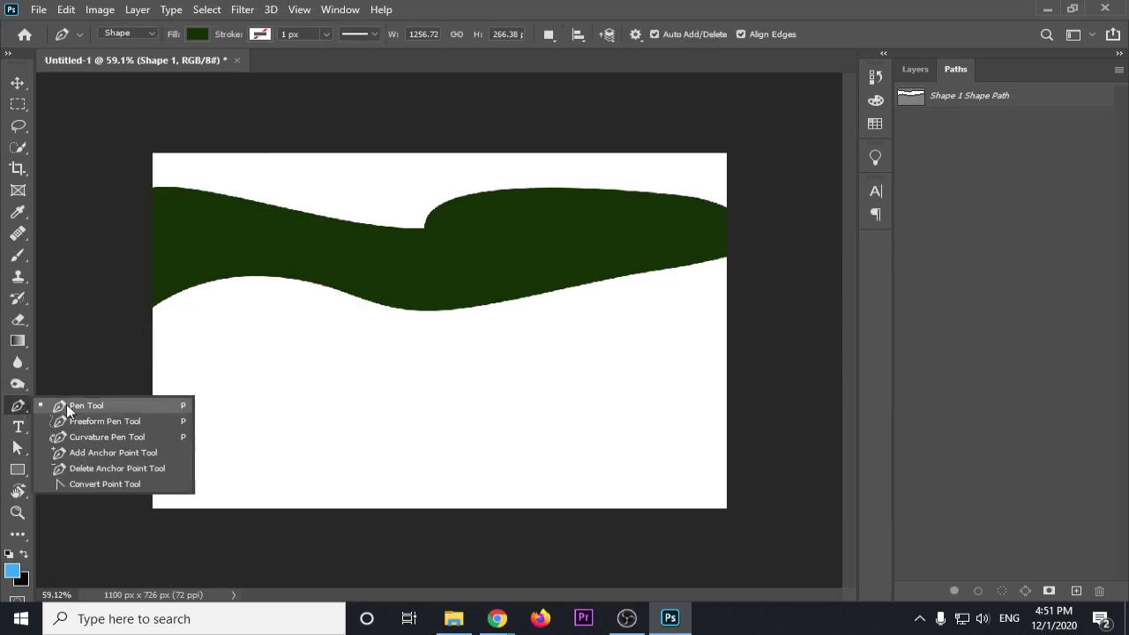
left_click(90, 420)
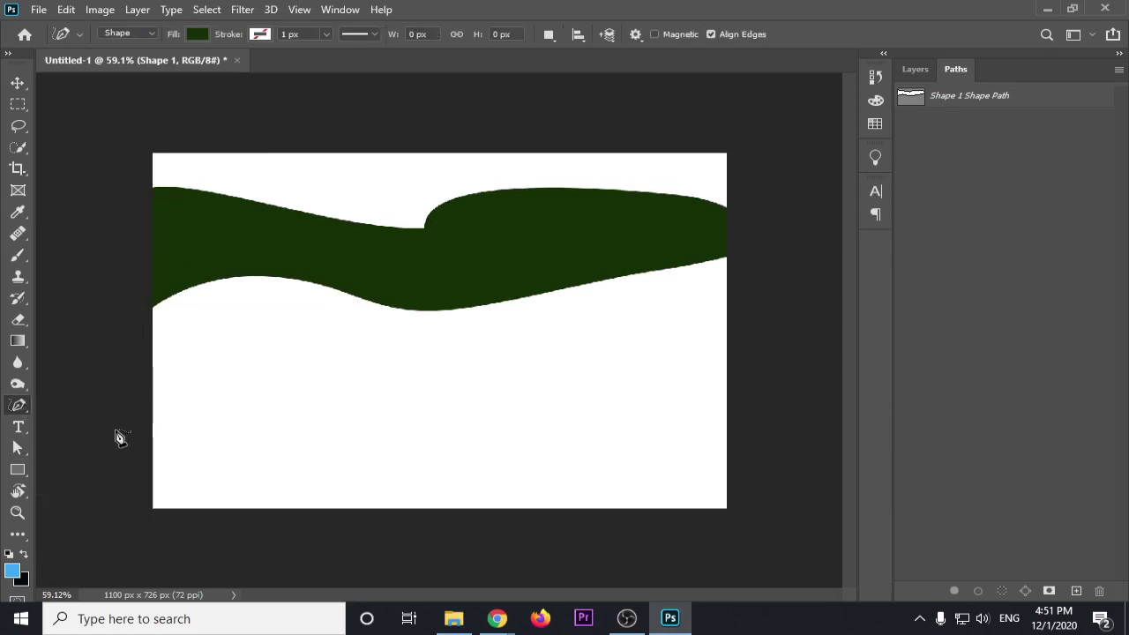
mouse_move(153, 399)
left_mouse_down()
mouse_move(496, 389)
mouse_move(156, 414)
left_mouse_up()
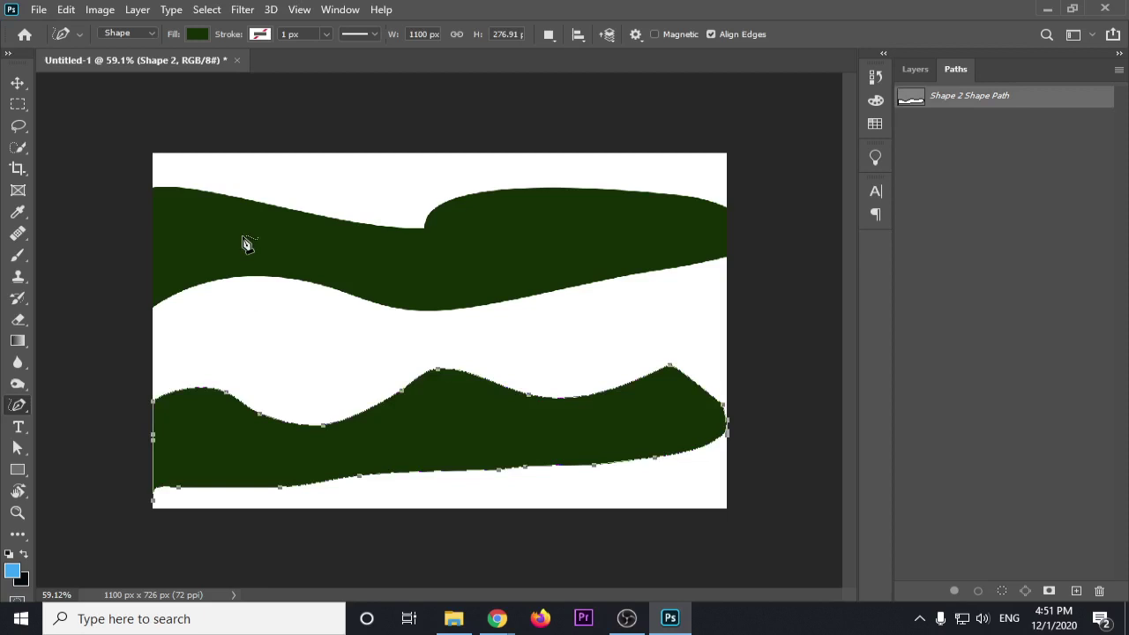
key("v")
left_click_drag(289, 177, 323, 239)
key("Delete")
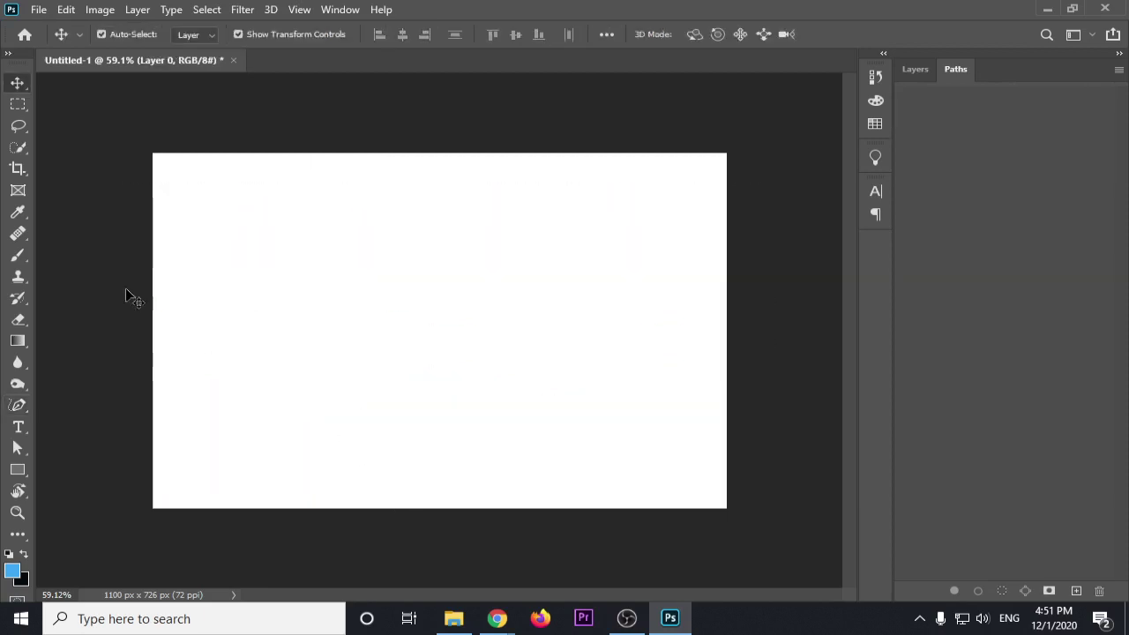
Draw a blue hill outline across the top and a blue lake shape at lower right
left_click(18, 405)
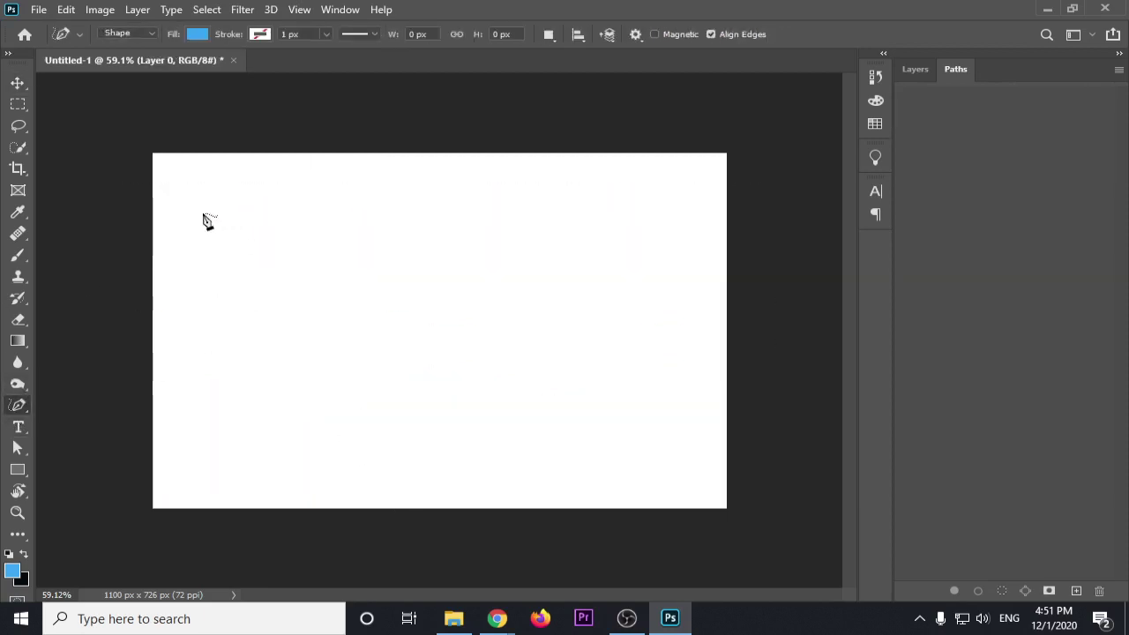
left_click(141, 256)
mouse_move(188, 221)
left_mouse_down()
mouse_move(555, 237)
mouse_move(610, 278)
mouse_move(152, 333)
left_mouse_up()
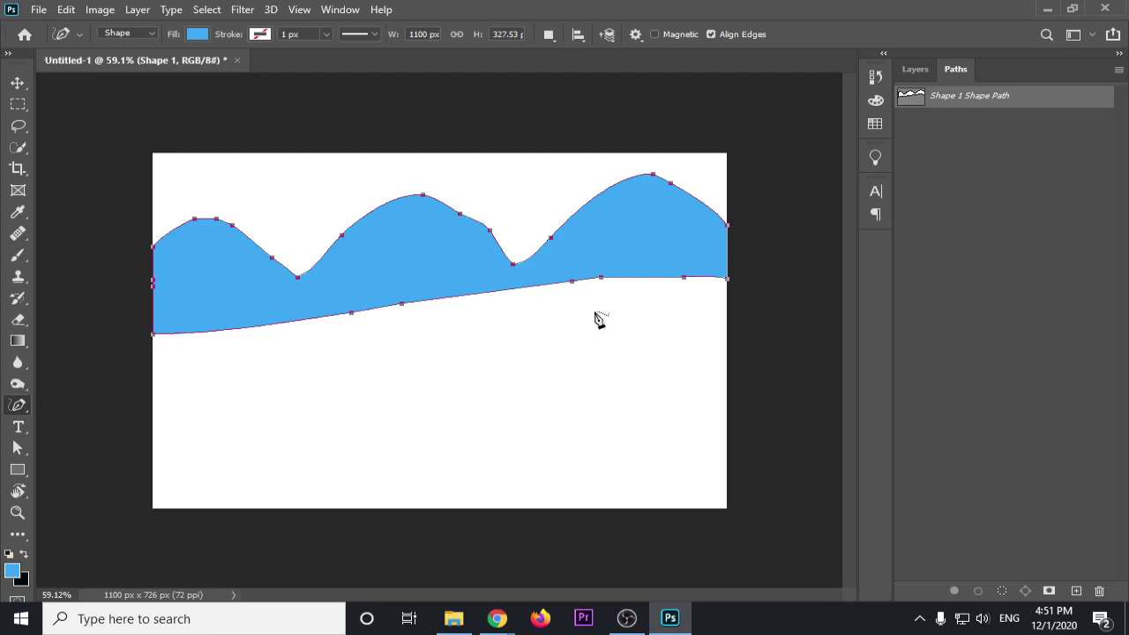
mouse_move(595, 310)
left_mouse_down()
mouse_move(821, 356)
mouse_move(593, 311)
left_mouse_up()
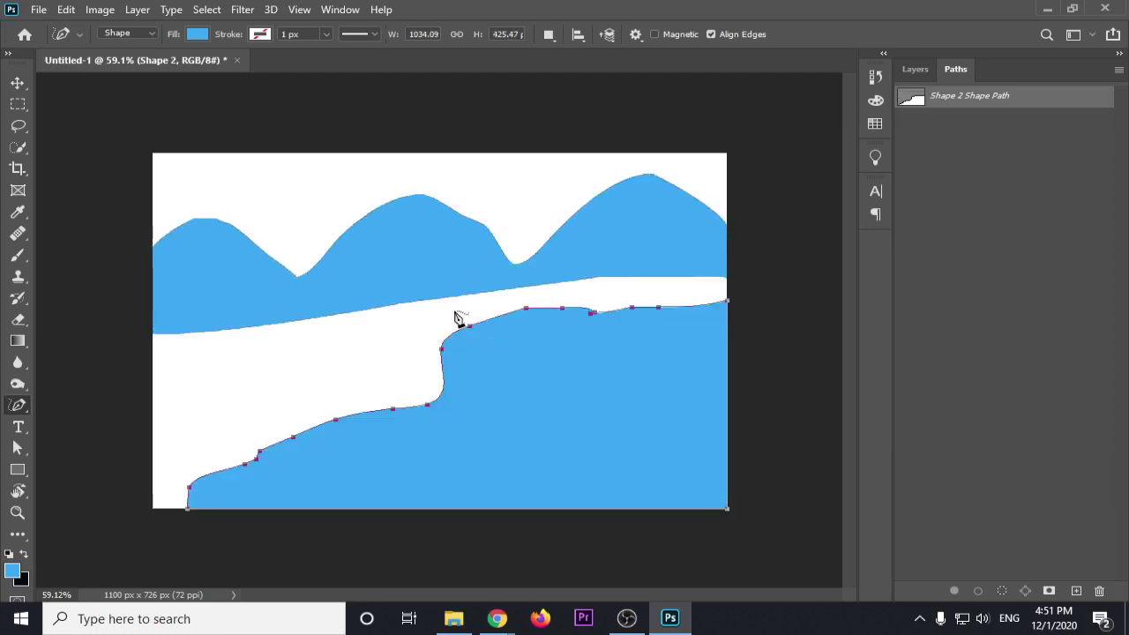
left_click(196, 34)
Change the lake's fill to a lighter blue in the Color Picker
left_click(306, 65)
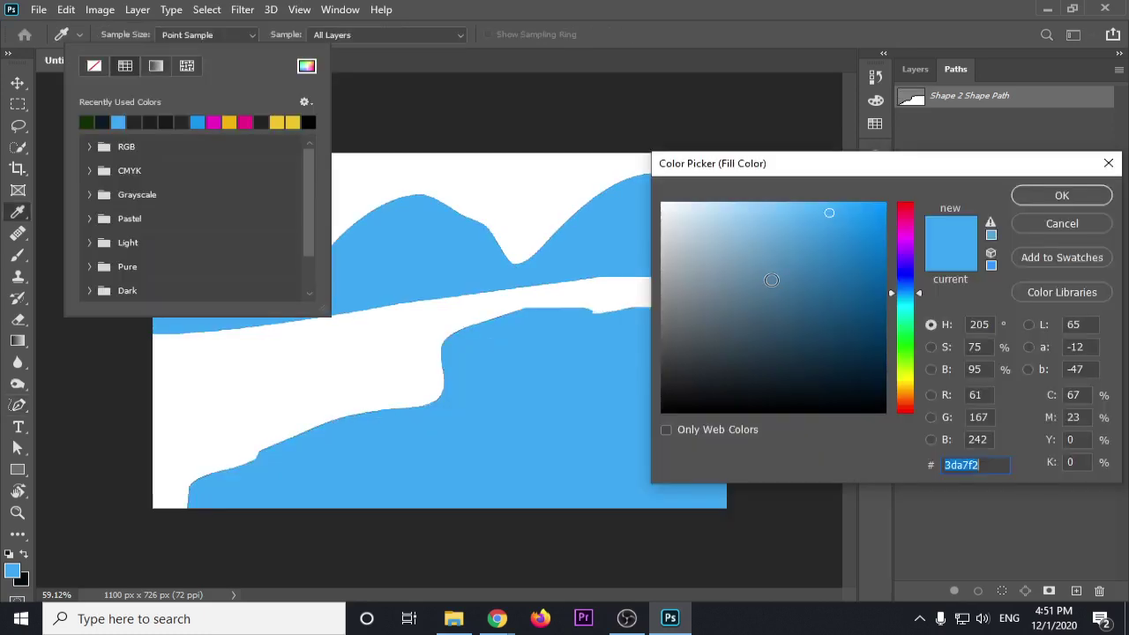
left_click(762, 218)
left_click(1039, 195)
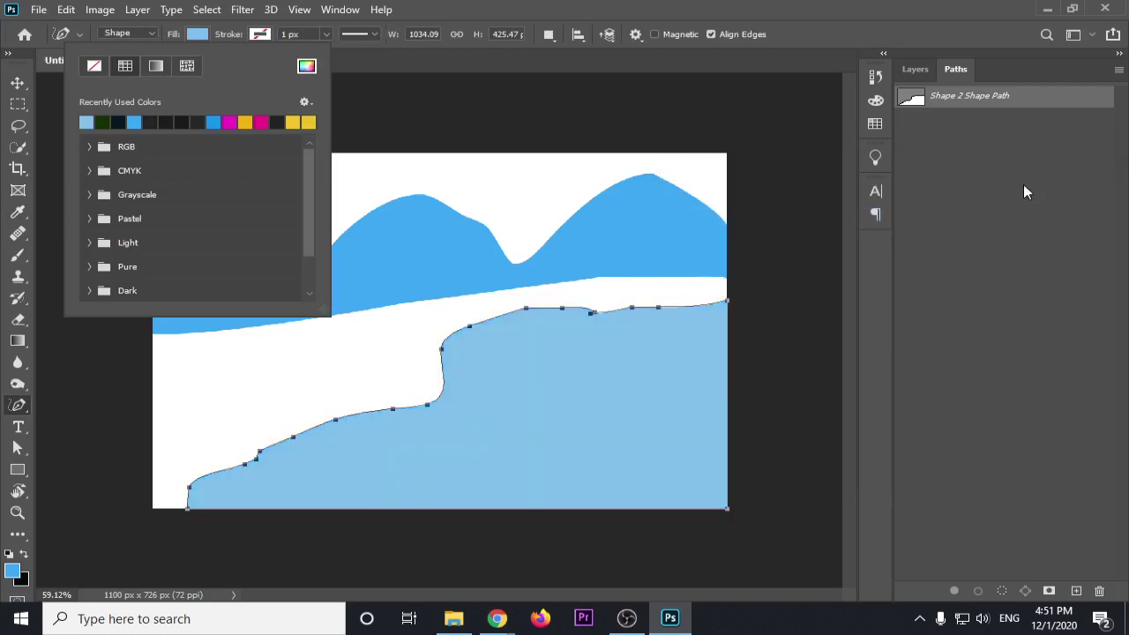
left_click(18, 83)
Change the hills shape's fill to dark green from the swatches
left_click(345, 242)
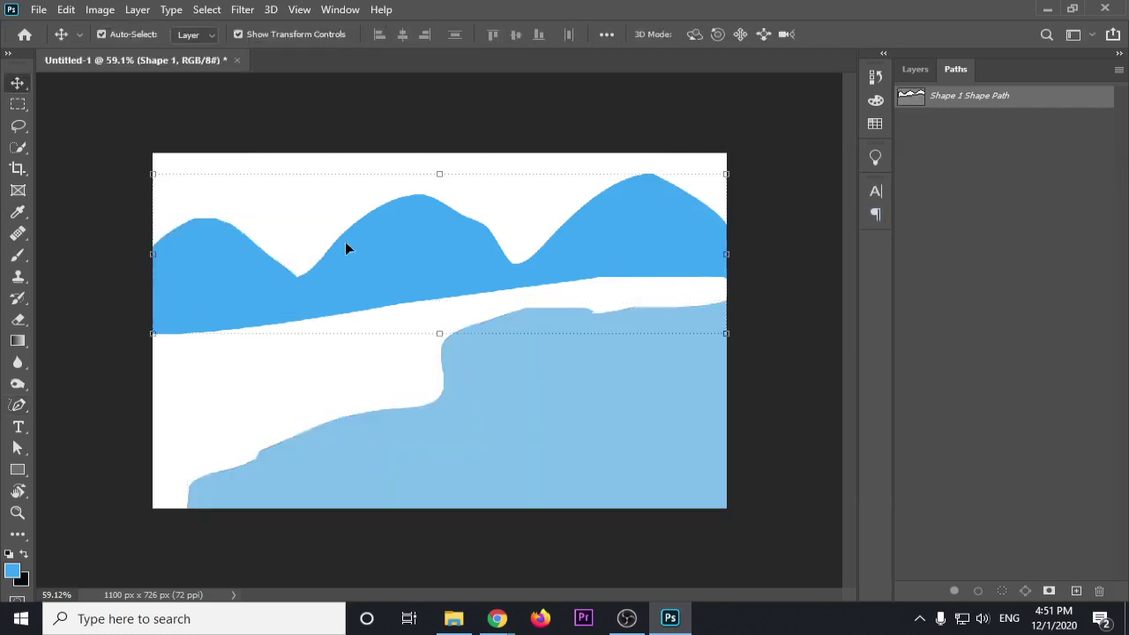
left_click(18, 405)
left_click(195, 34)
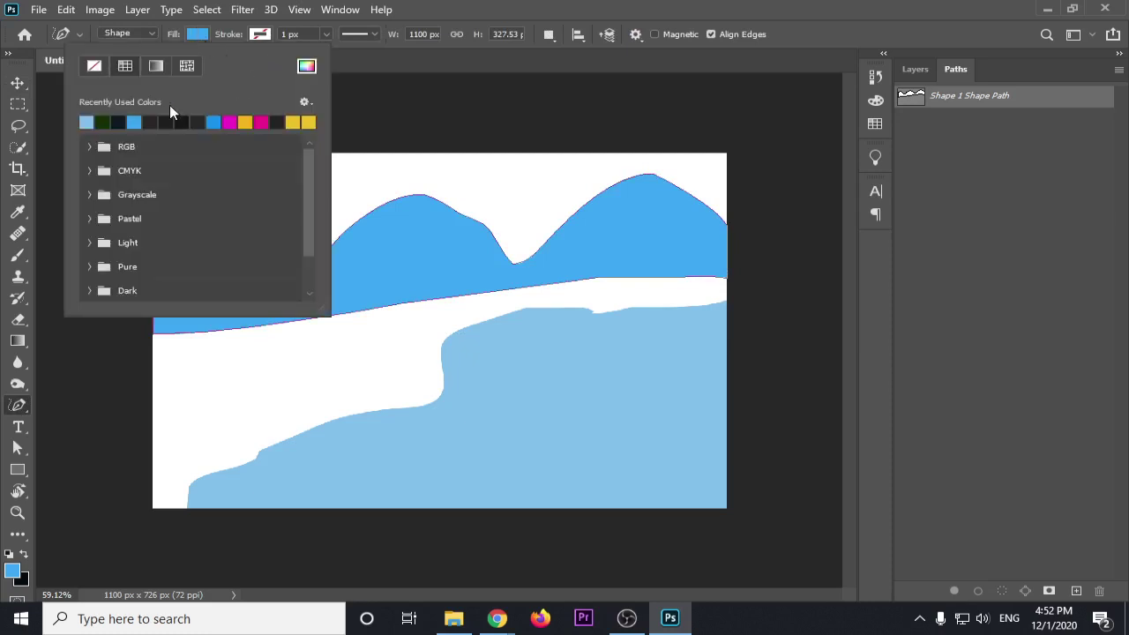
left_click(104, 120)
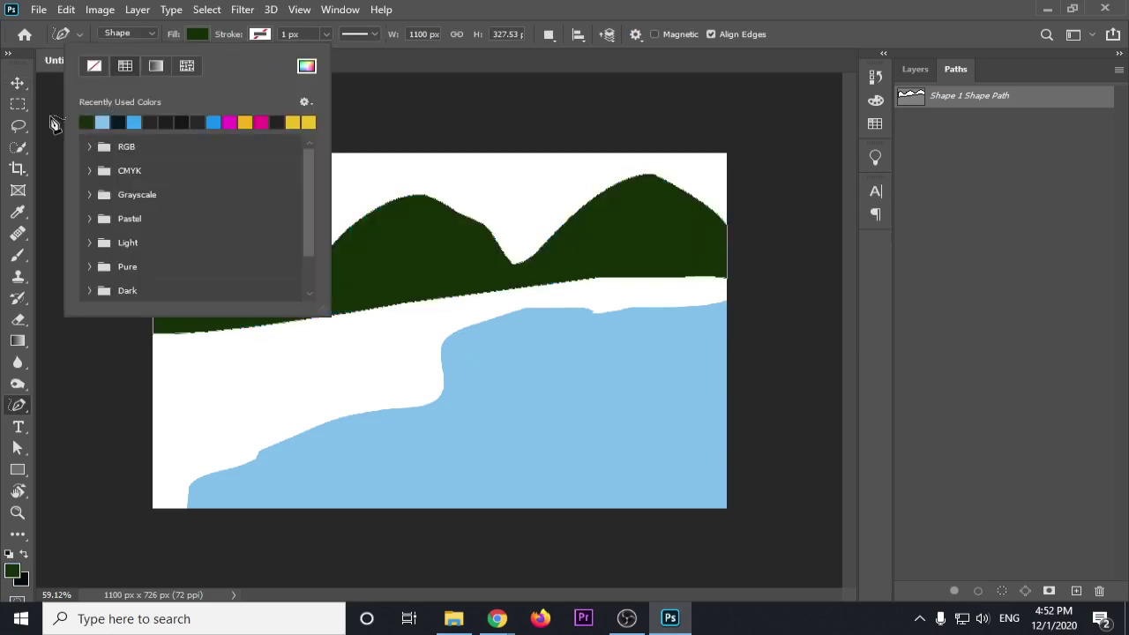
left_click(18, 83)
left_click(779, 240)
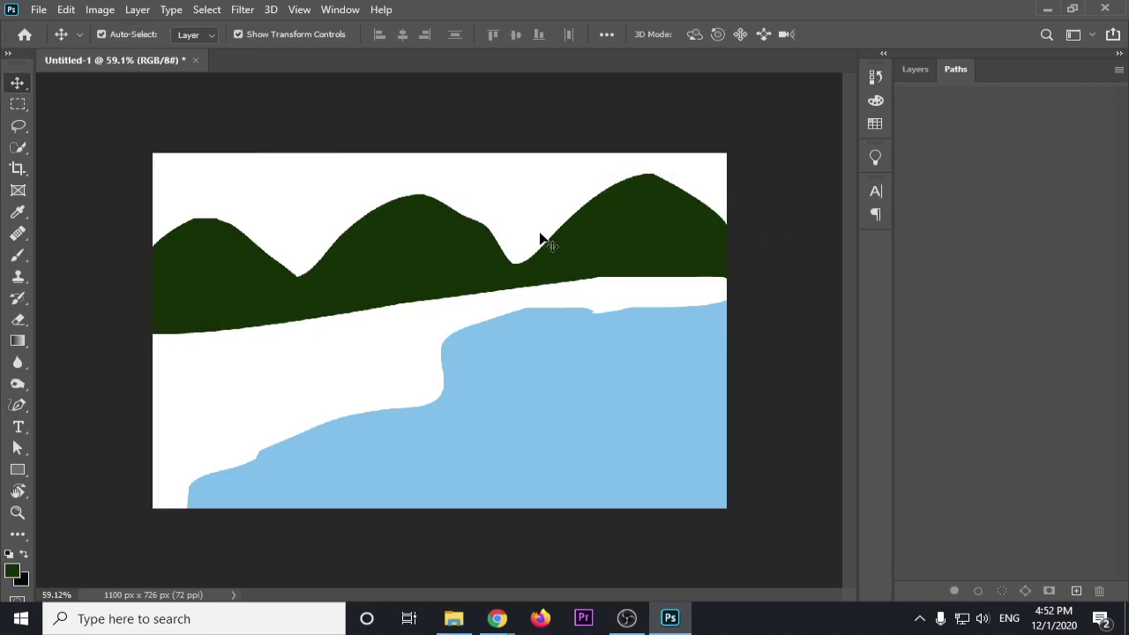
left_click(20, 407)
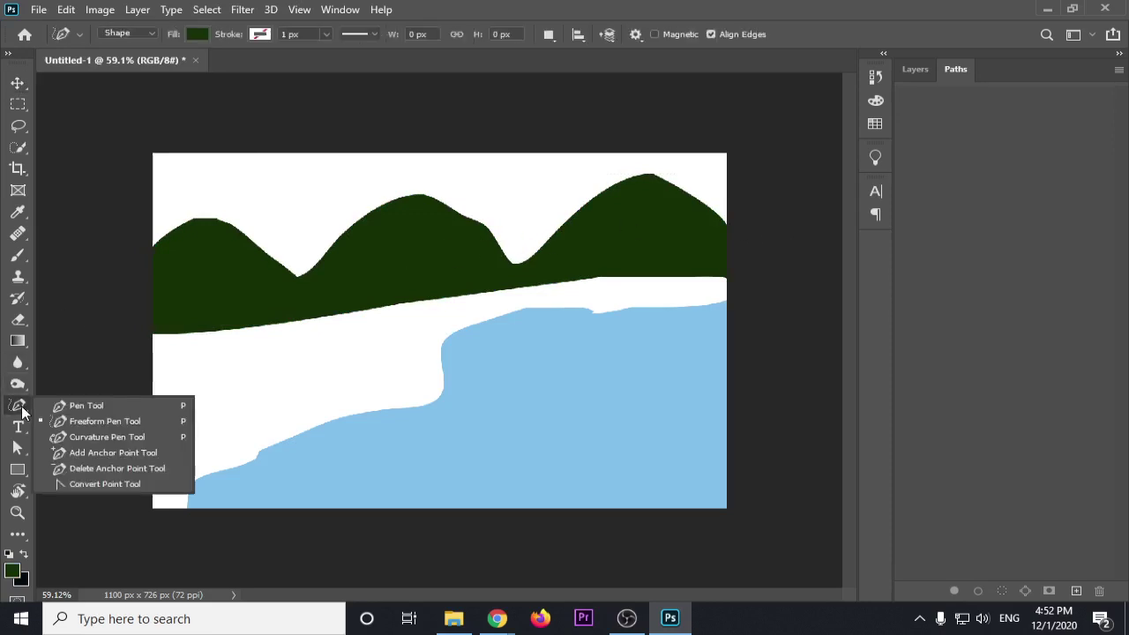
Draw a new dark green curving shape sweeping across the lower canvas over the lake
left_click(90, 433)
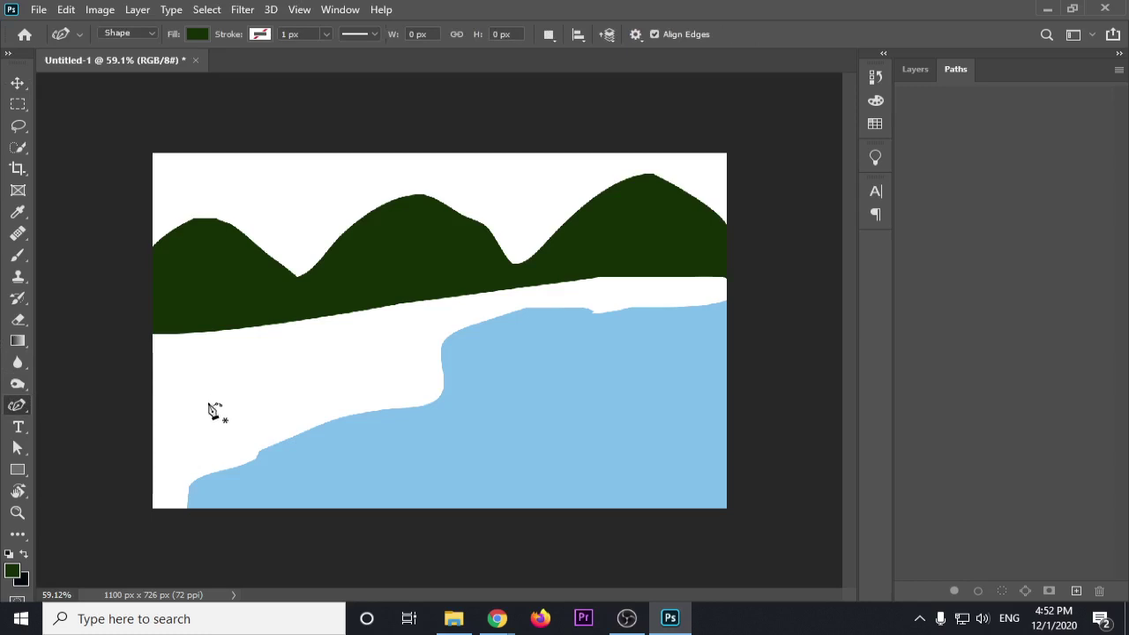
left_click(211, 400)
left_click(481, 394)
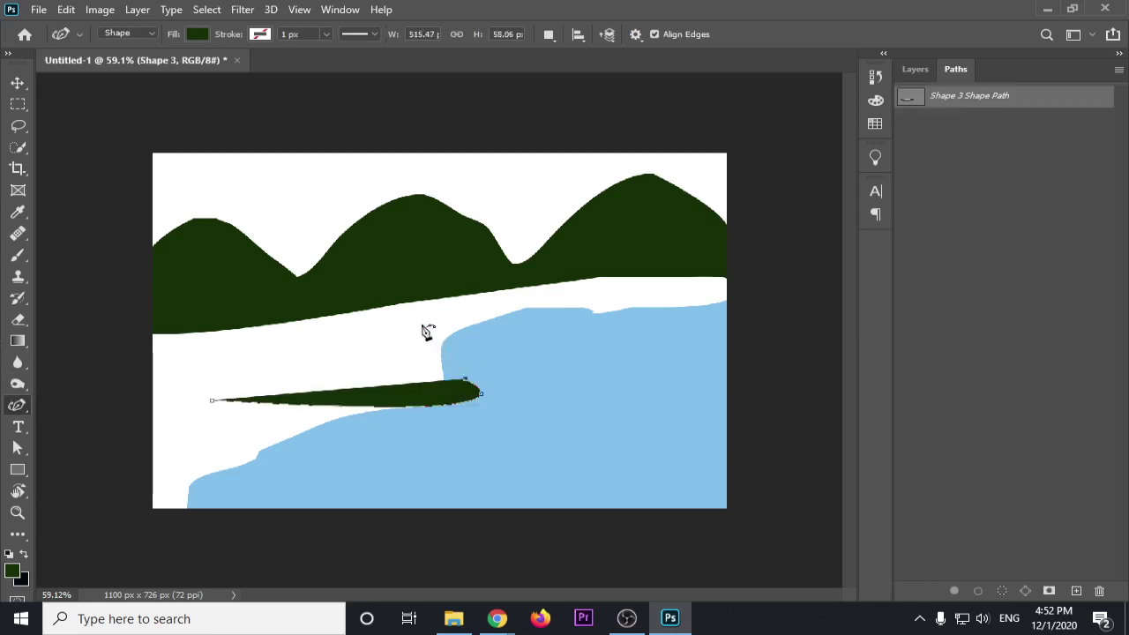
left_click(327, 306)
left_click(190, 354)
left_click(173, 447)
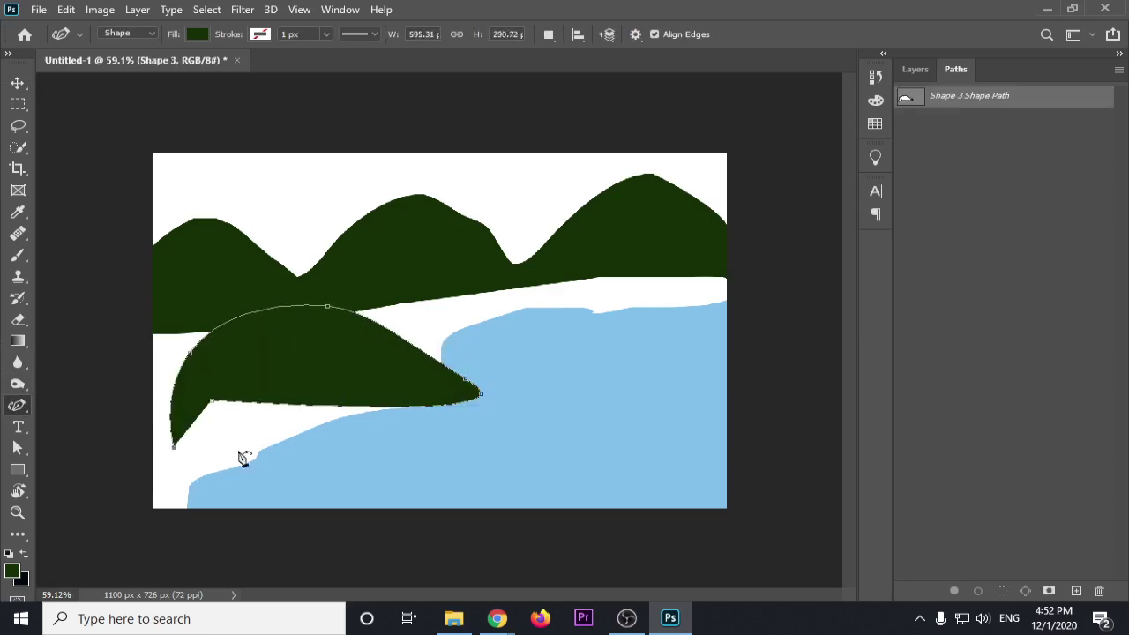
left_click(327, 449)
left_click(503, 490)
left_click(683, 418)
left_click(732, 287)
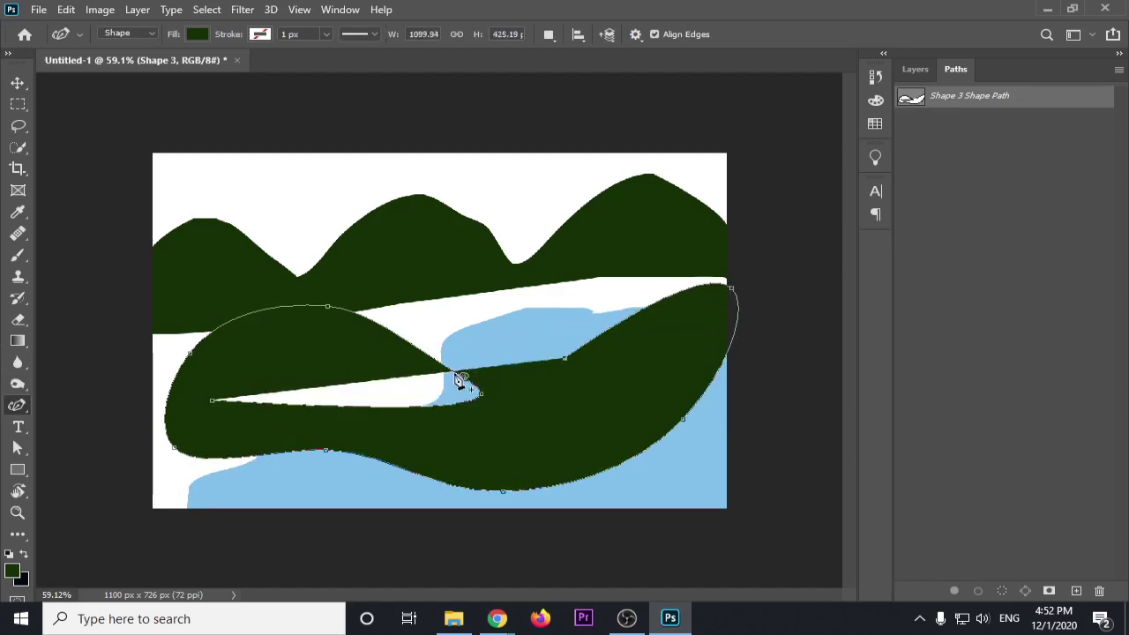
left_click(564, 357)
left_click(409, 305)
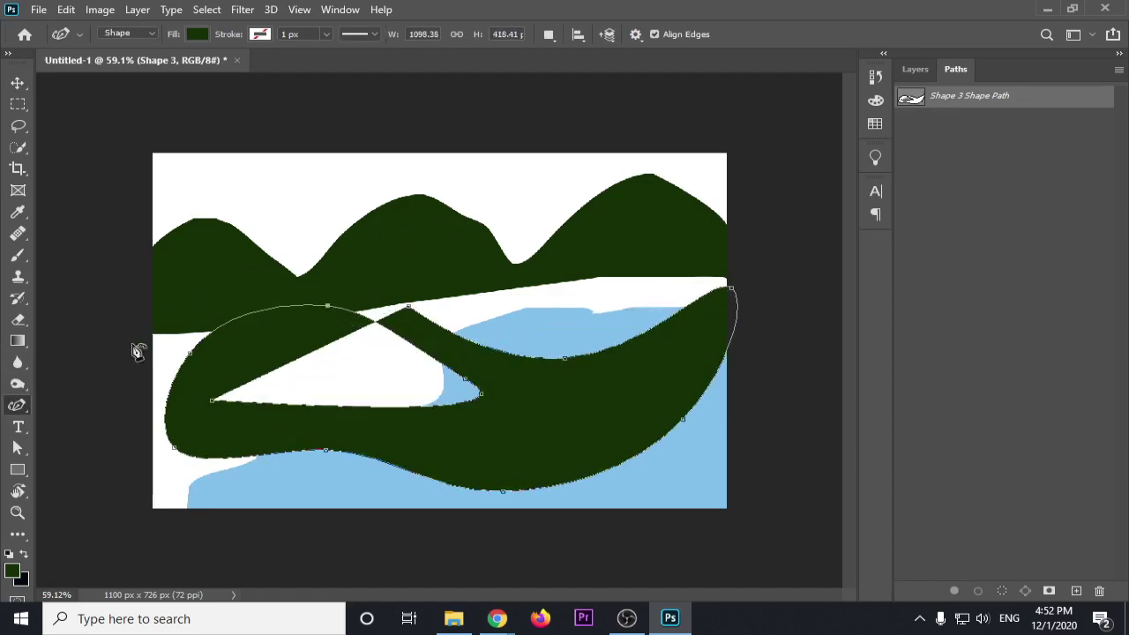
Drag the anchor's direction handle to stretch the shape's inner tip into the blue area
left_click(22, 448)
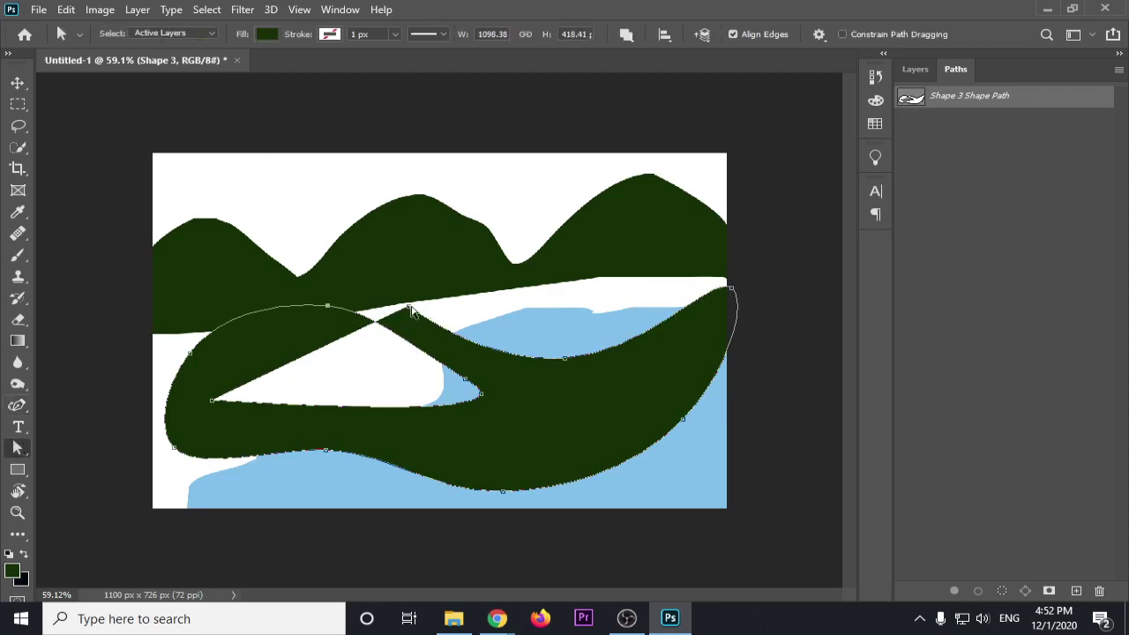
scroll(515, 332, "up", 1)
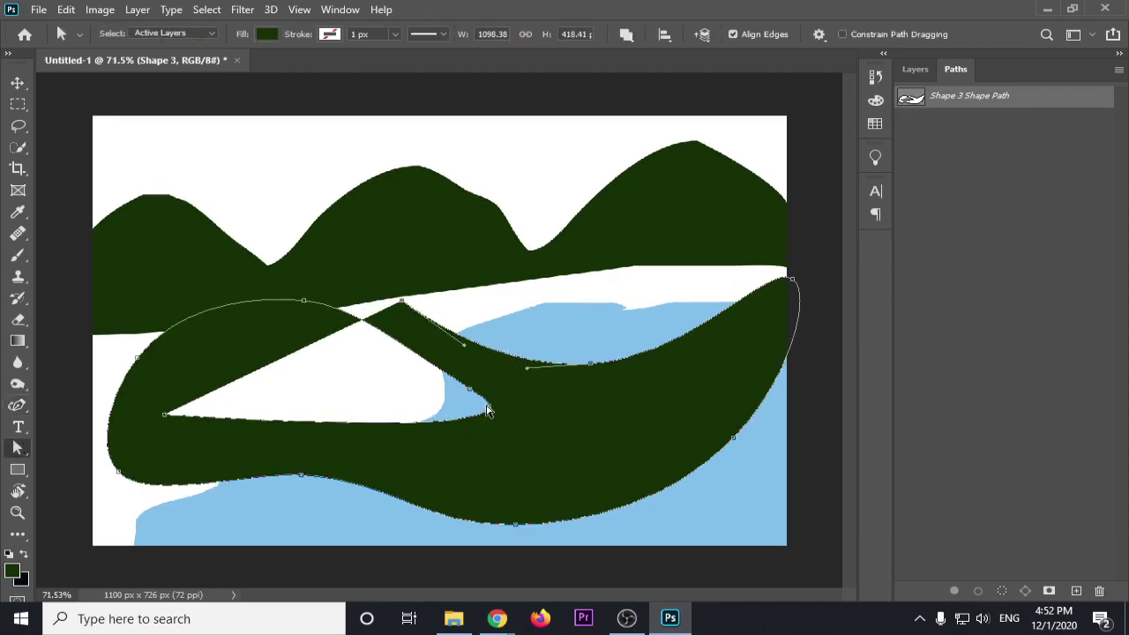
scroll(489, 410, "up", 1)
scroll(489, 410, "up", 1)
scroll(492, 419, "up", 4)
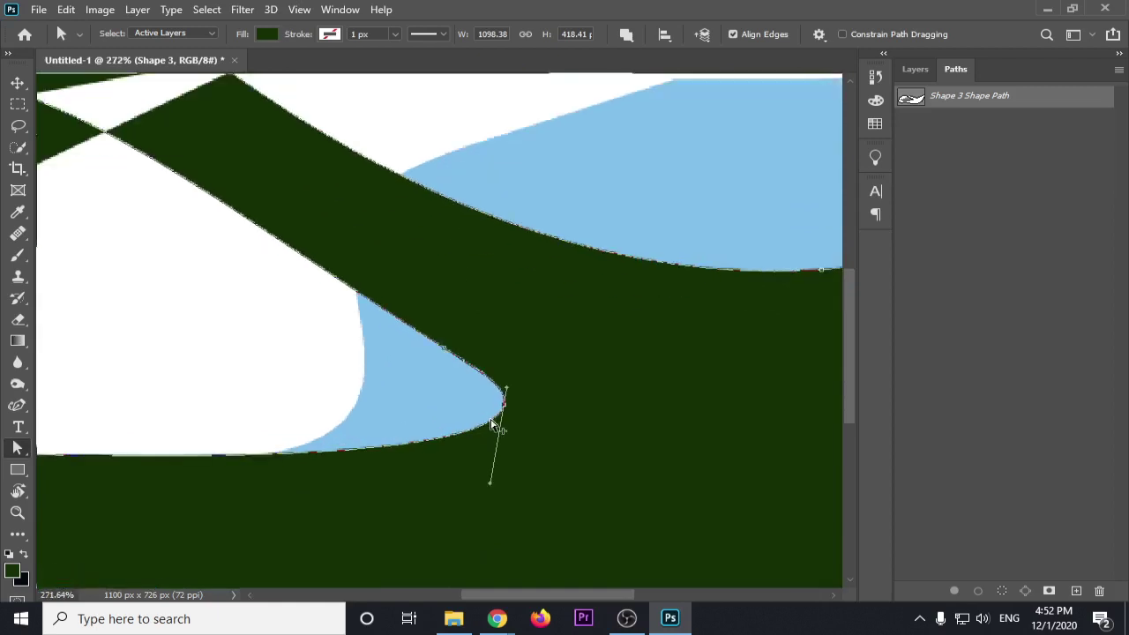
mouse_move(512, 381)
left_mouse_down()
mouse_move(670, 298)
mouse_move(708, 362)
left_mouse_up()
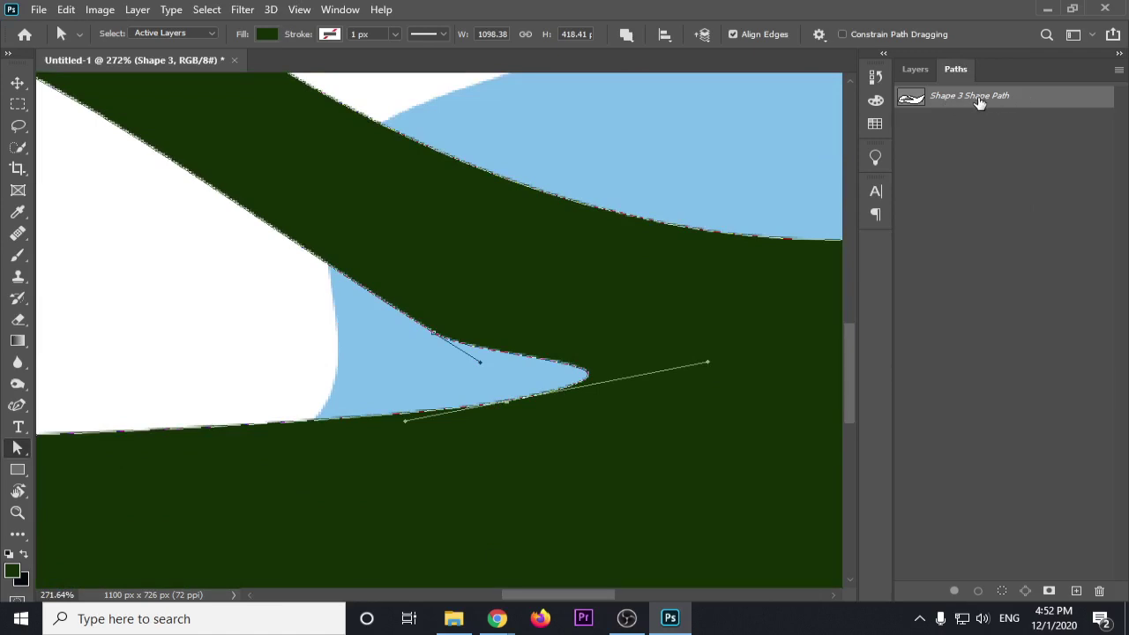
left_click(17, 82)
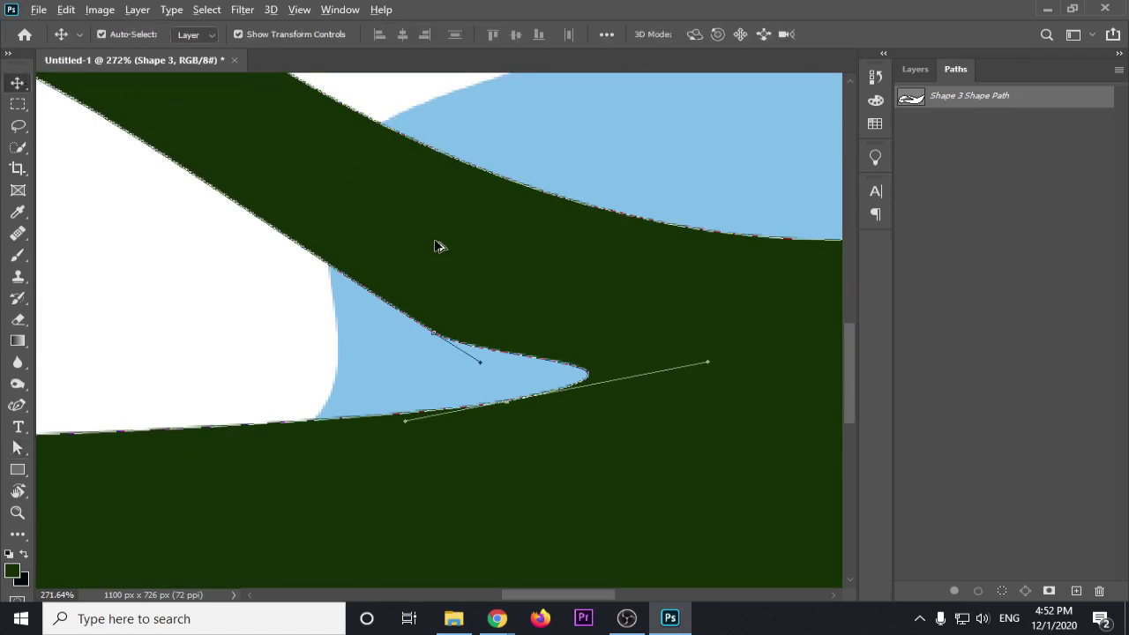
scroll(439, 242, "down", 3)
scroll(439, 243, "down", 3)
scroll(439, 243, "down", 3)
Draw a thin trial shape above the hills with the standard Pen, then delete it
scroll(438, 242, "down", 2)
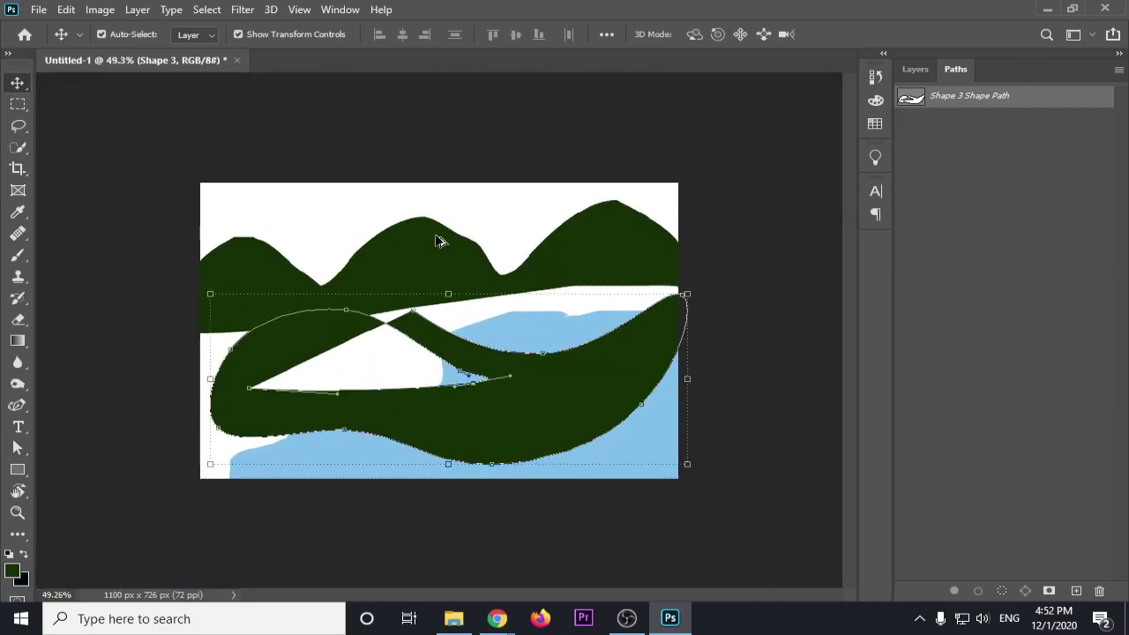
left_click(411, 121)
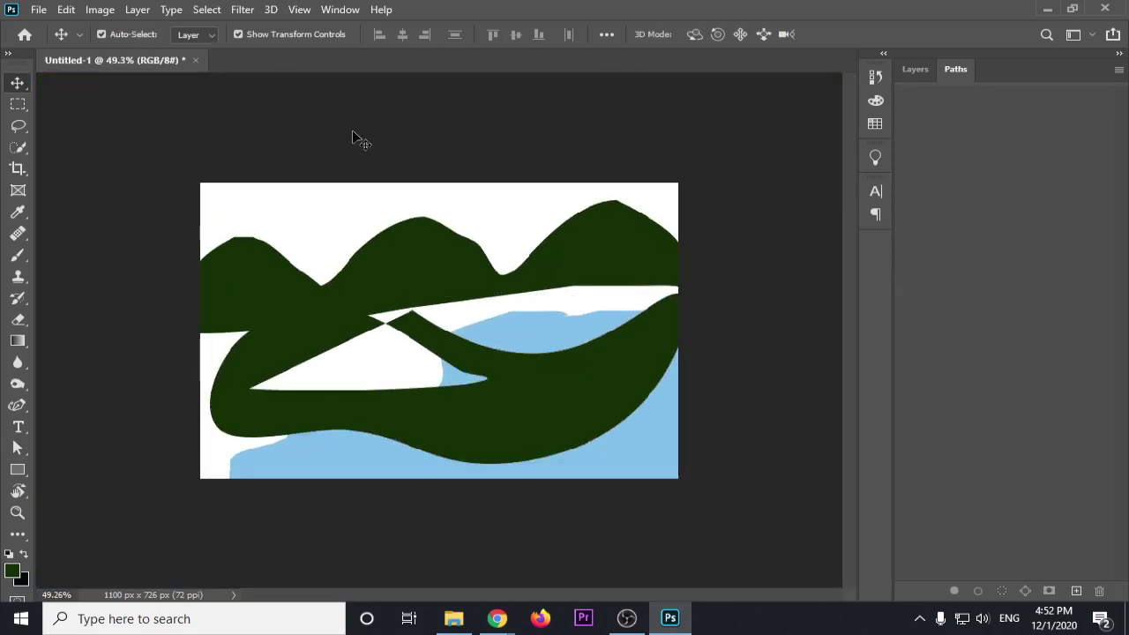
left_click(19, 409)
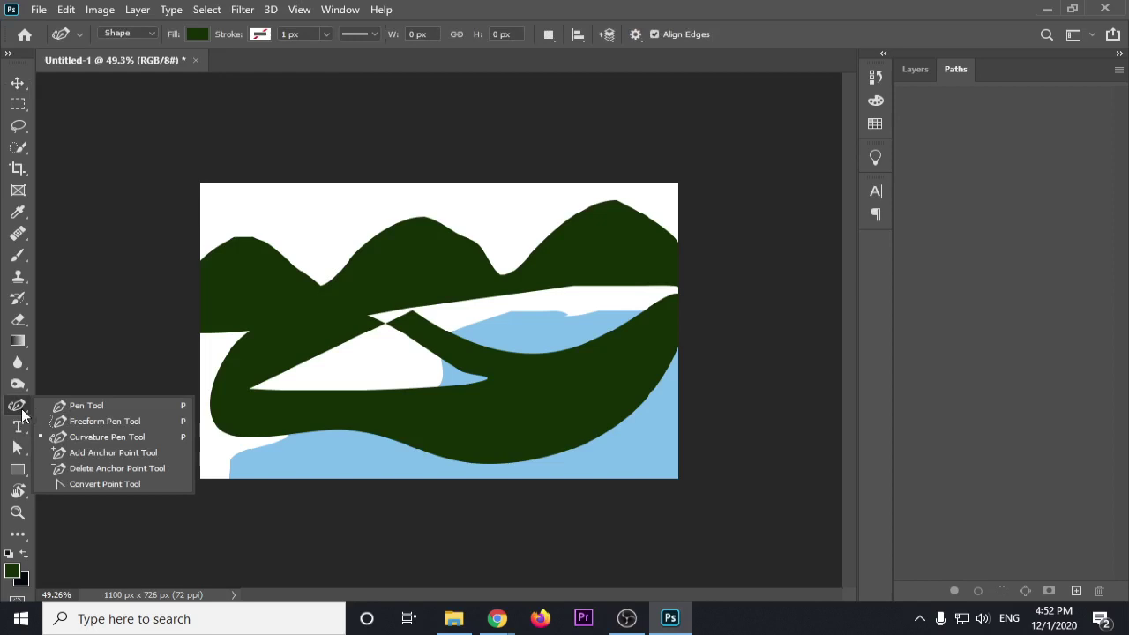
left_click(67, 408)
left_click(297, 209)
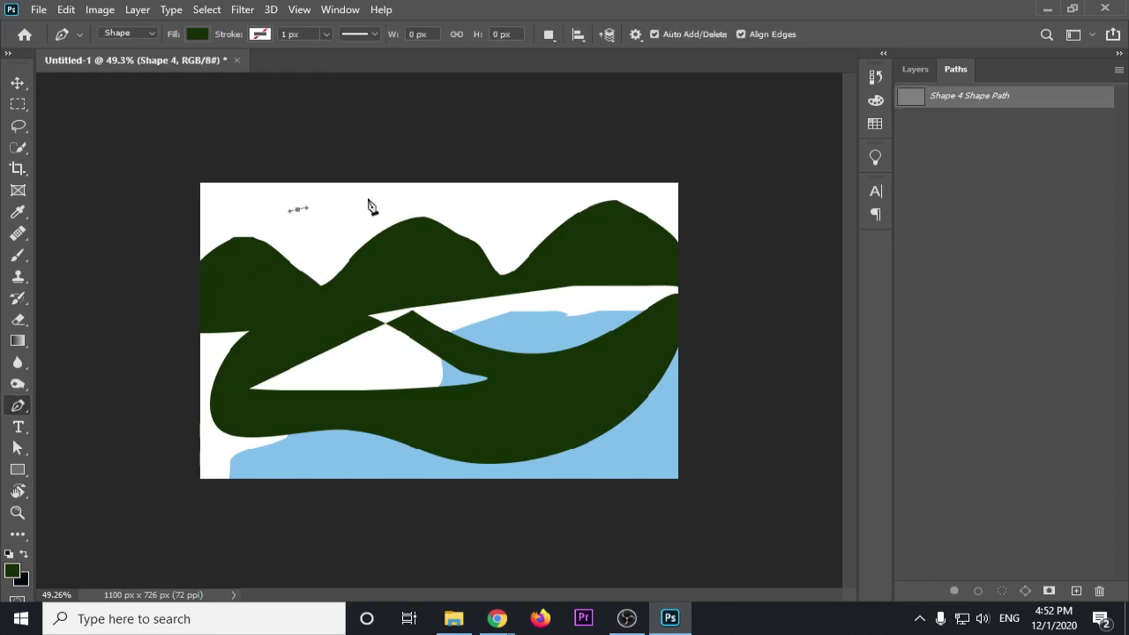
left_click_drag(469, 202, 490, 233)
left_click_drag(436, 209, 320, 246)
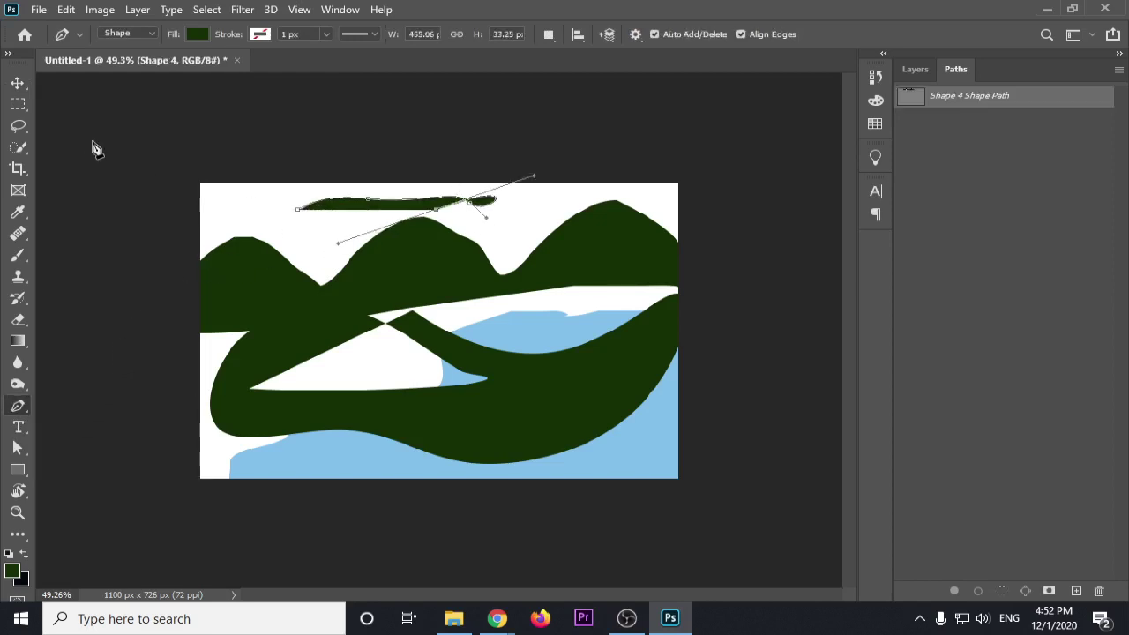
left_click(18, 82)
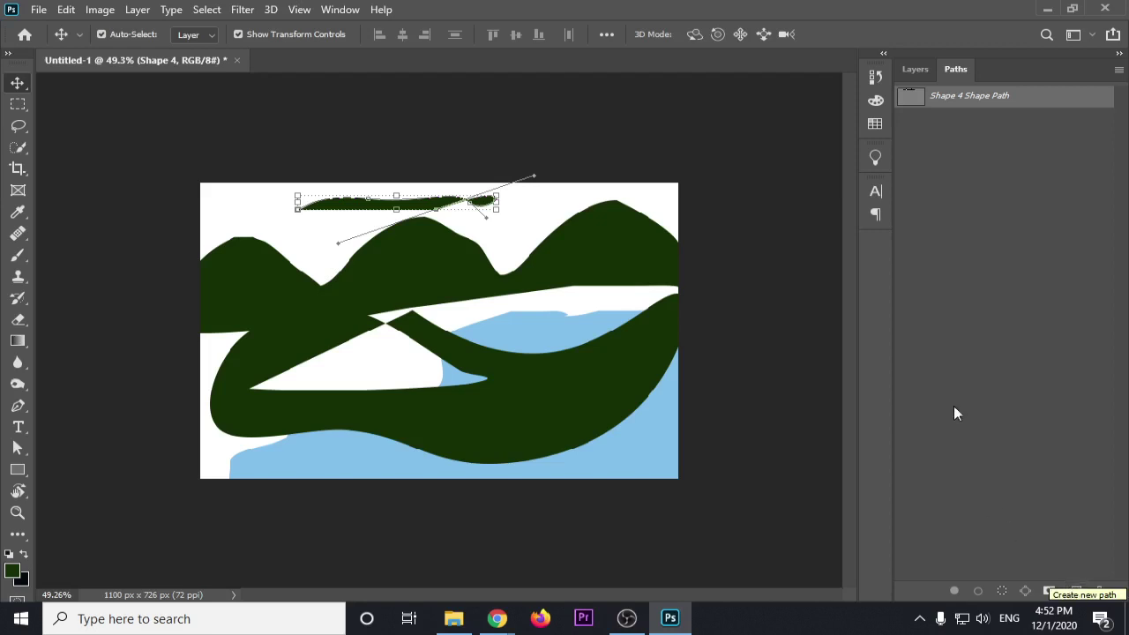
left_click_drag(327, 170, 421, 216)
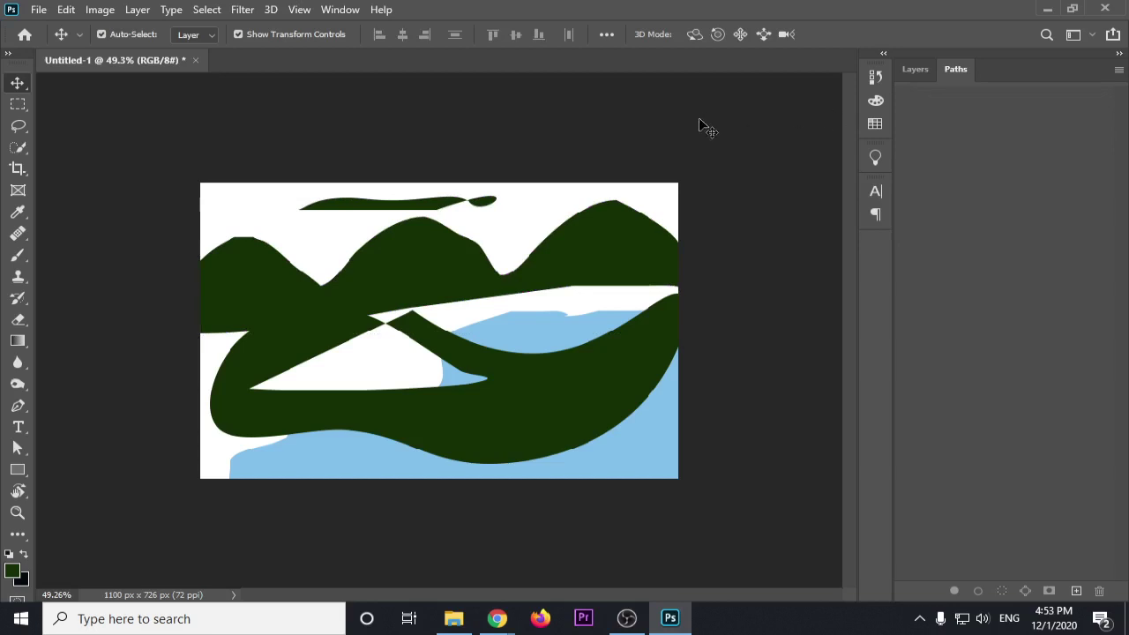
left_click(451, 206)
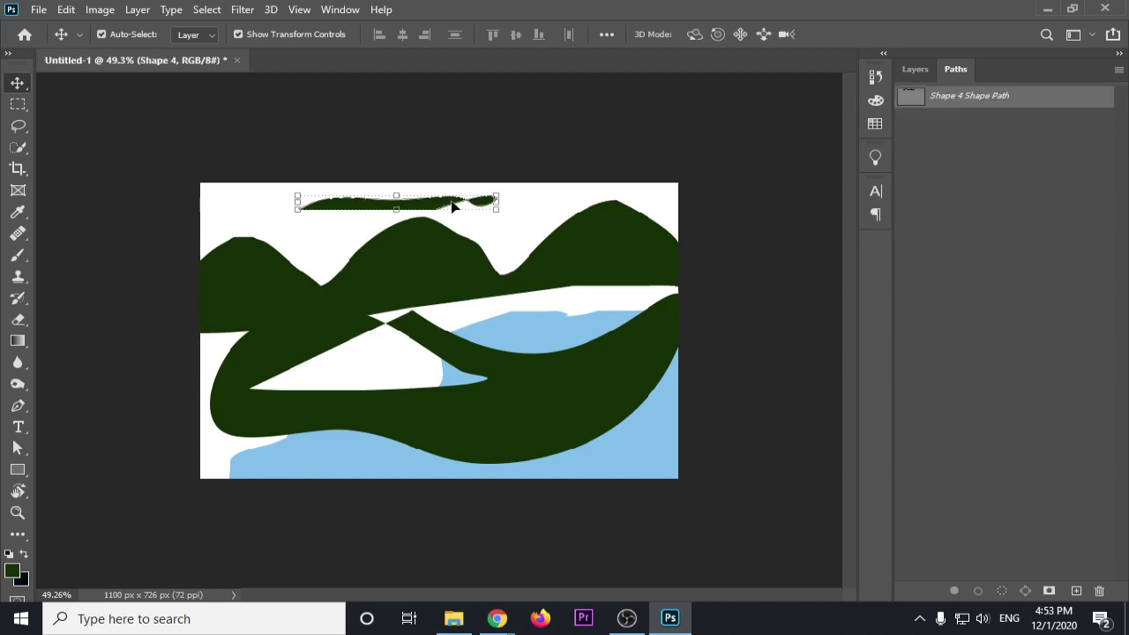
key("Delete")
left_click(477, 174)
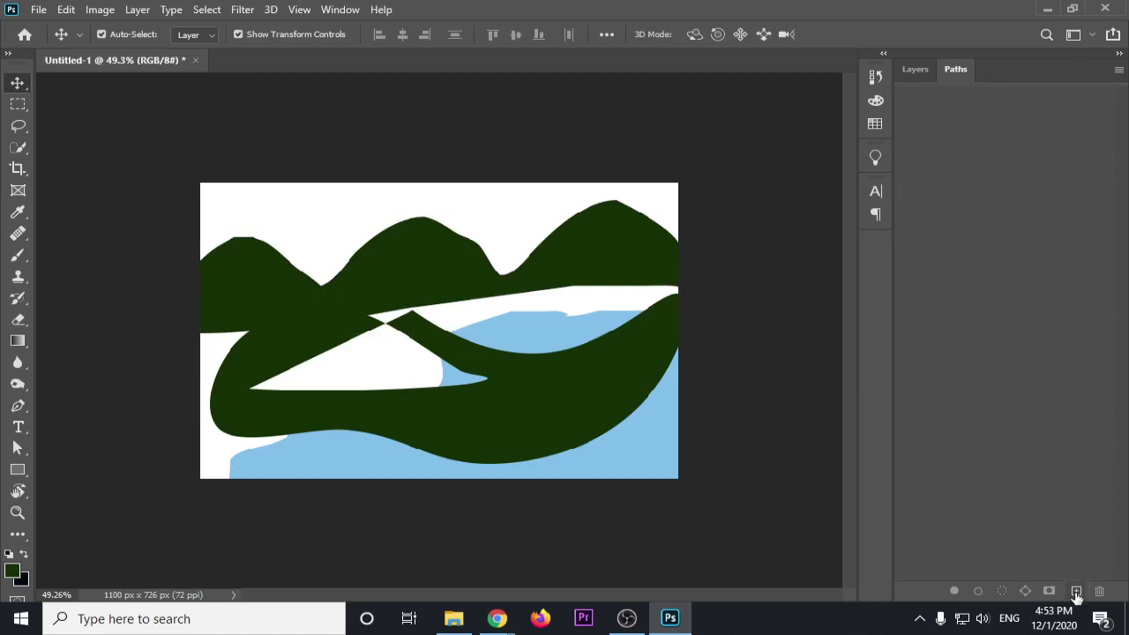
Create a new empty path, Path 1, in the Paths panel
left_click(918, 69)
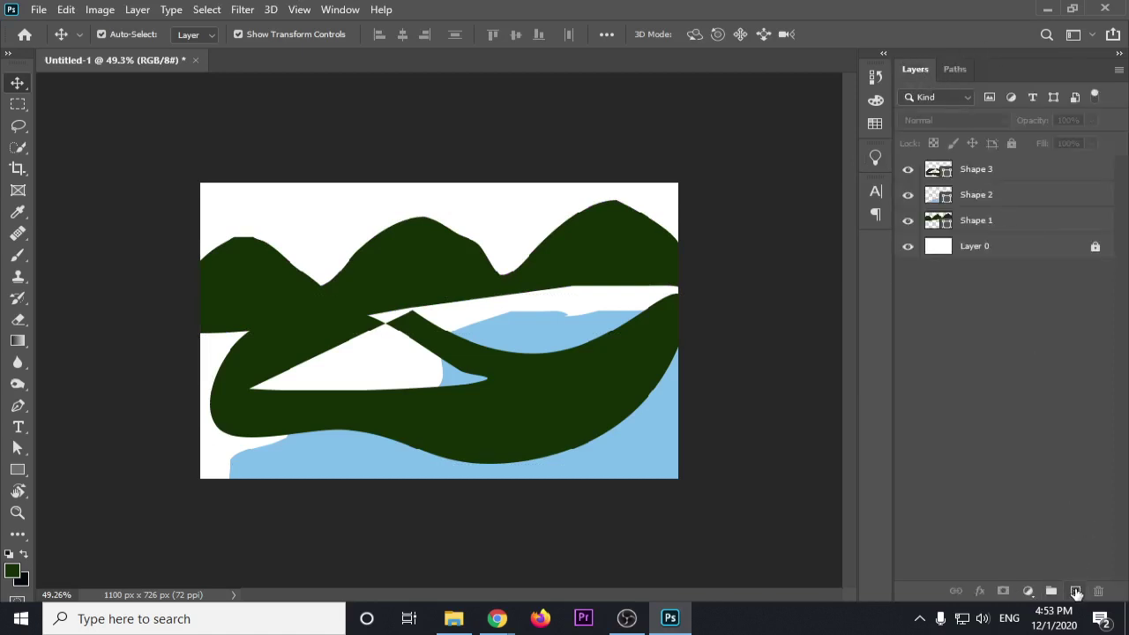
left_click(961, 69)
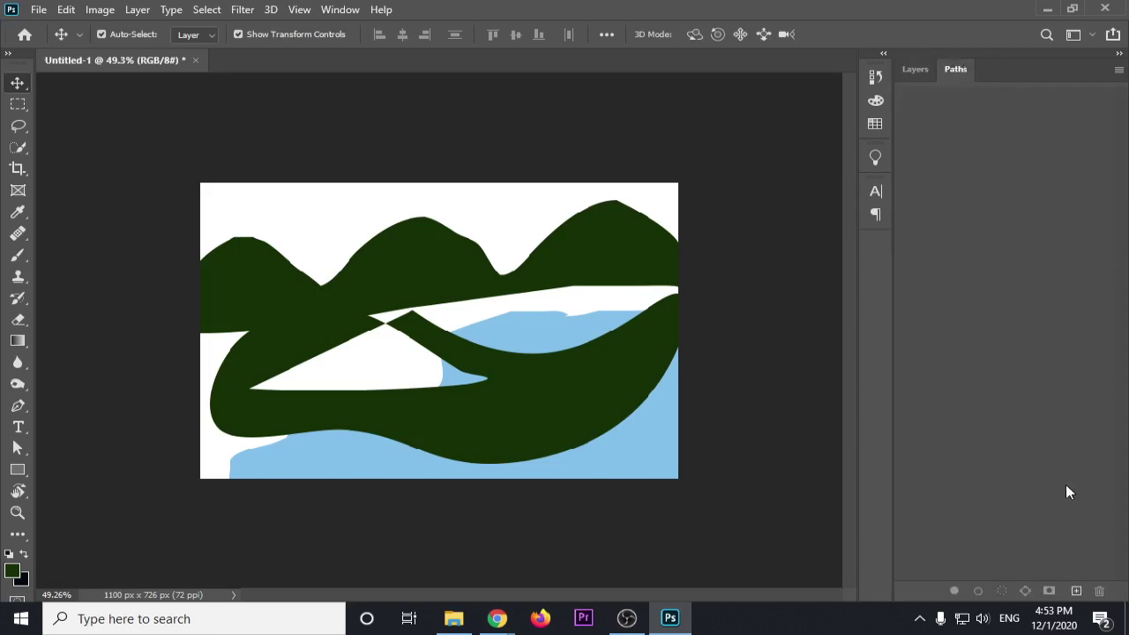
left_click(623, 381)
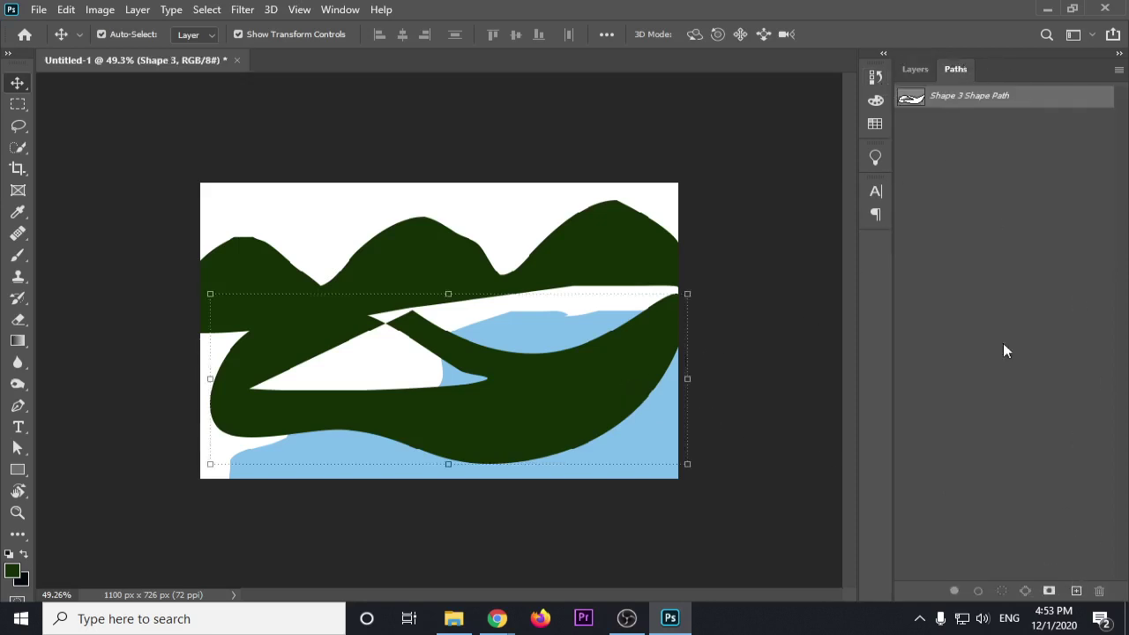
left_click(1077, 591)
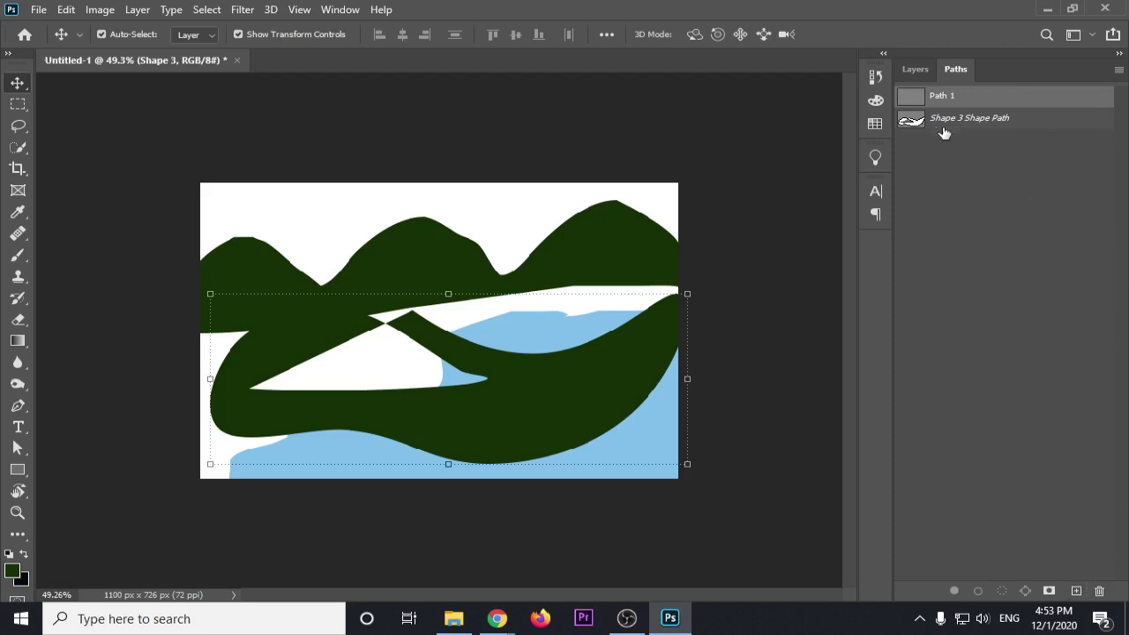
Draw a closed outline above the hills, then delete Path 1 and the new shape
left_click(18, 405)
left_click(298, 231)
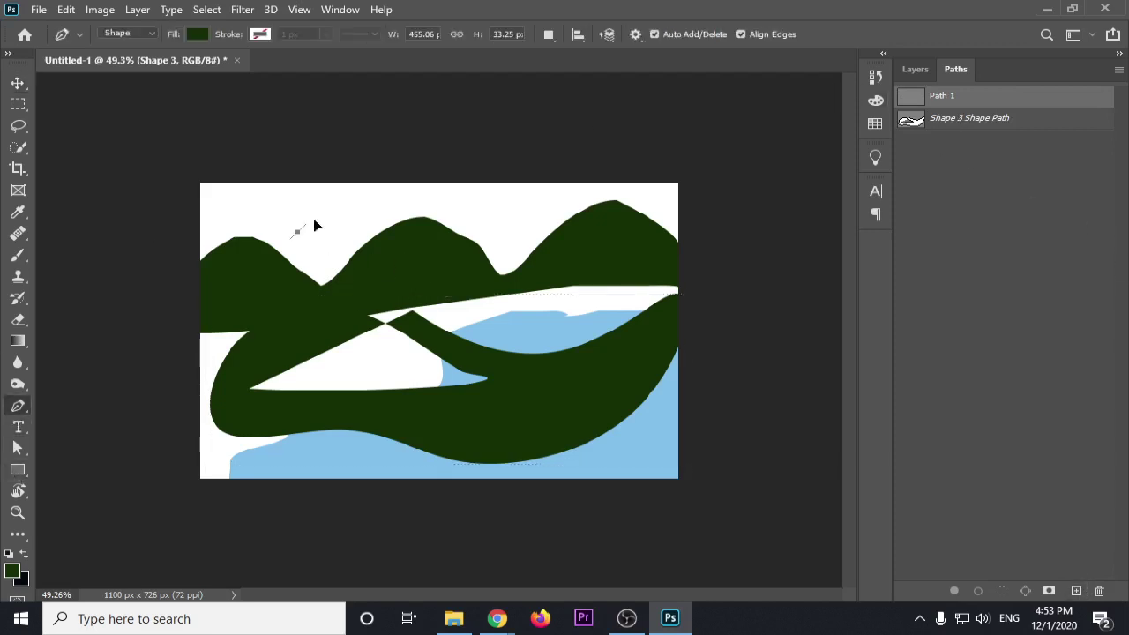
left_click_drag(370, 196, 405, 192)
left_click_drag(549, 200, 558, 152)
left_click(511, 127)
left_click_drag(307, 152, 303, 237)
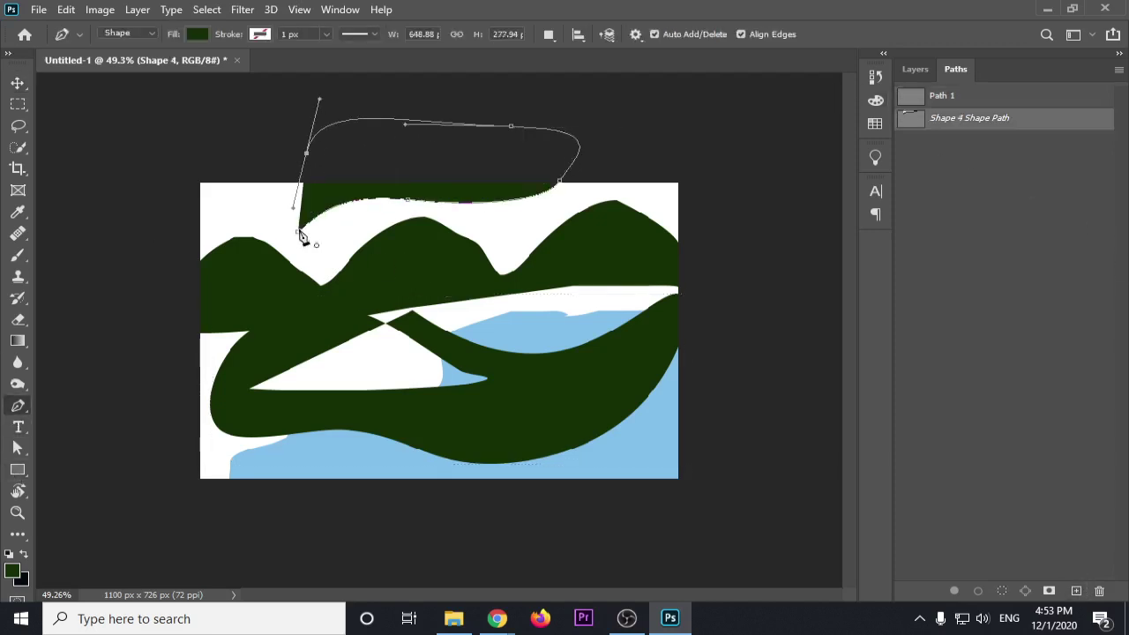
left_click(294, 231)
left_click(17, 83)
left_click(963, 96)
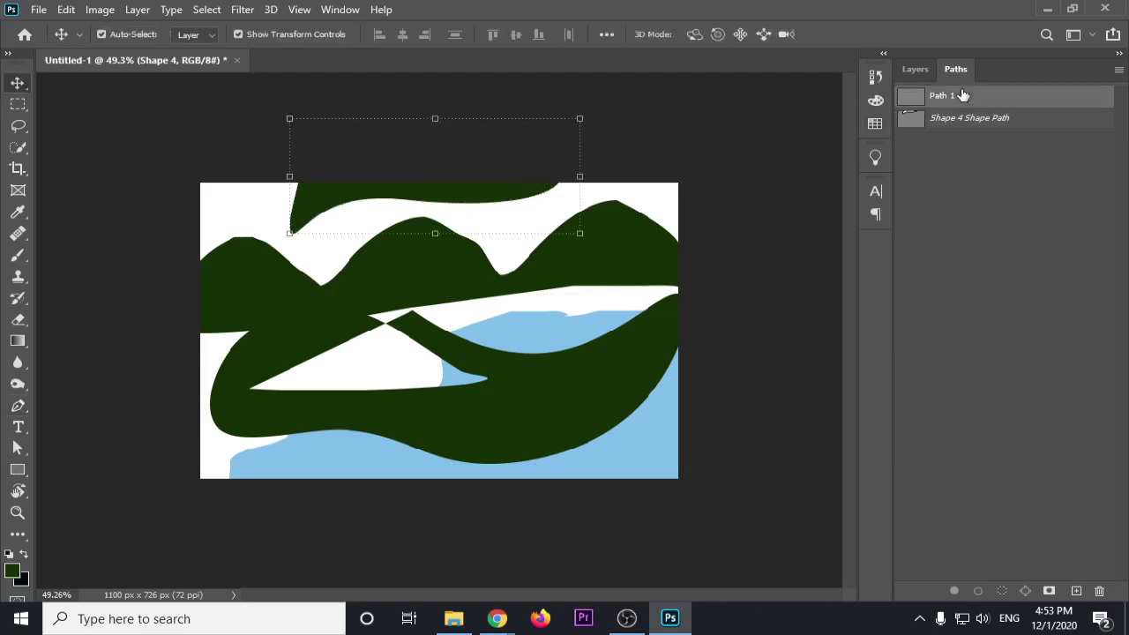
key("Delete")
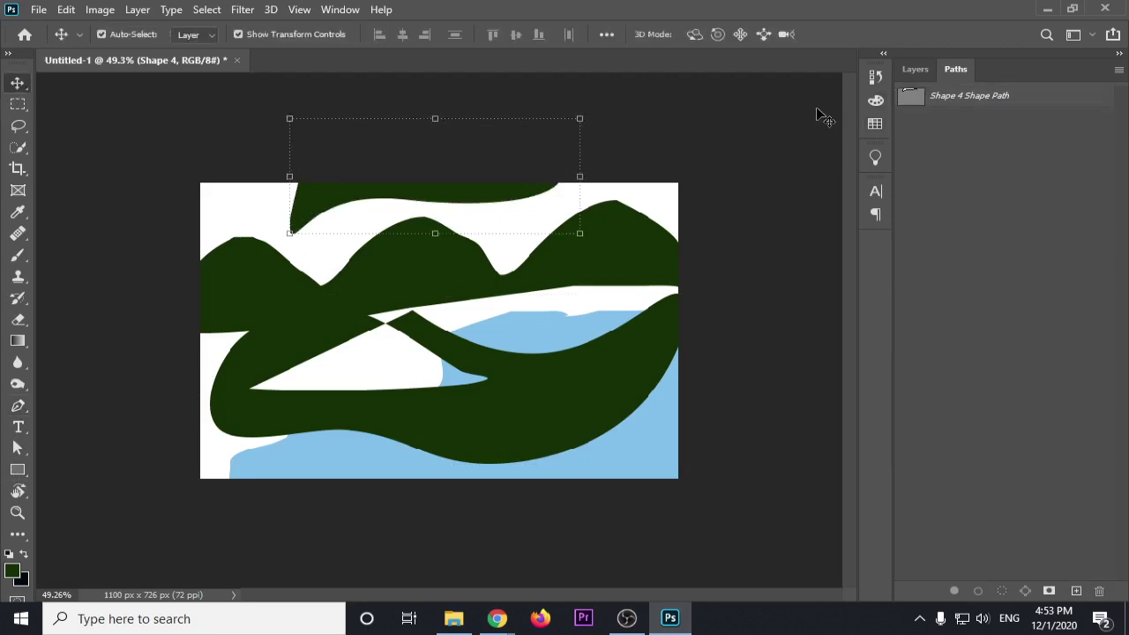
key("Delete")
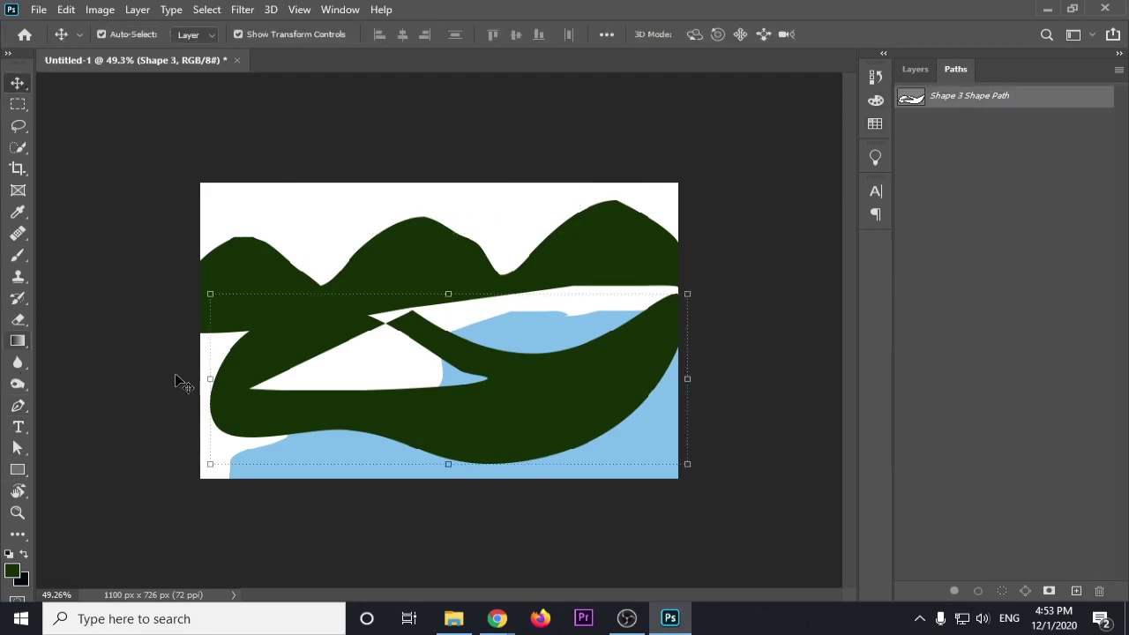
Create another new path and start a thin sliver outline, then undo it
left_click(1076, 591)
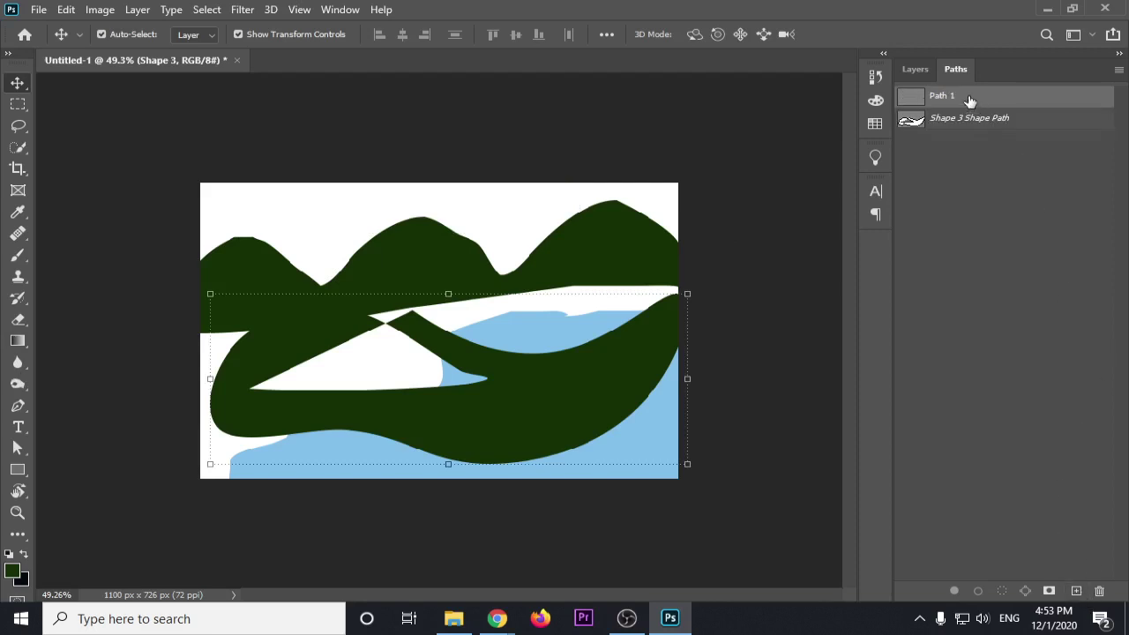
left_click(345, 136)
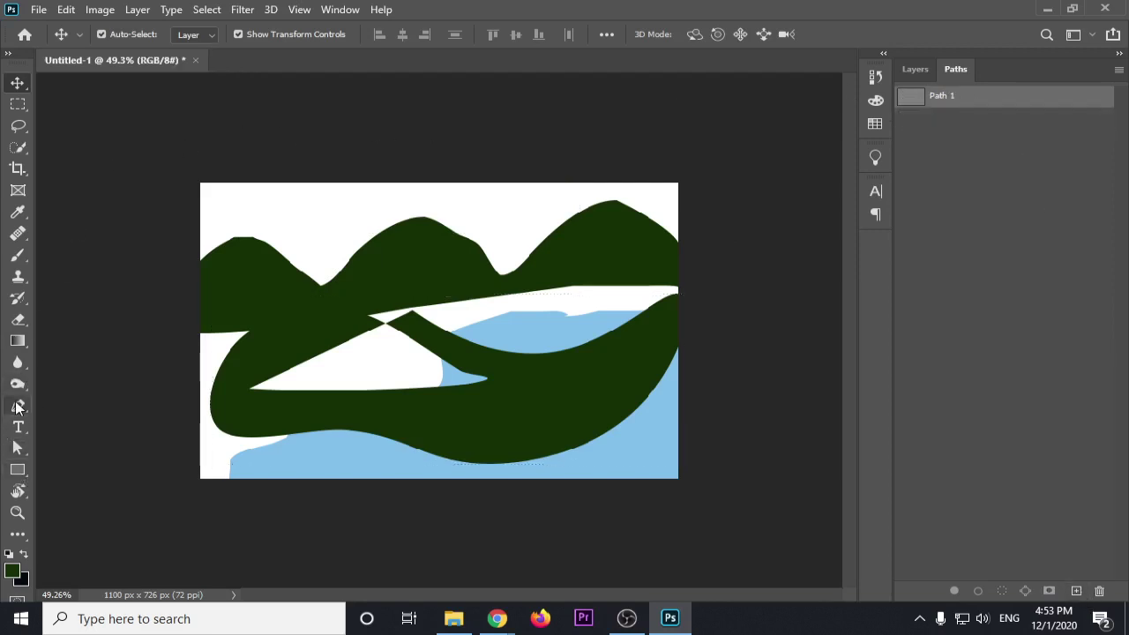
left_click(18, 406)
left_click(350, 223)
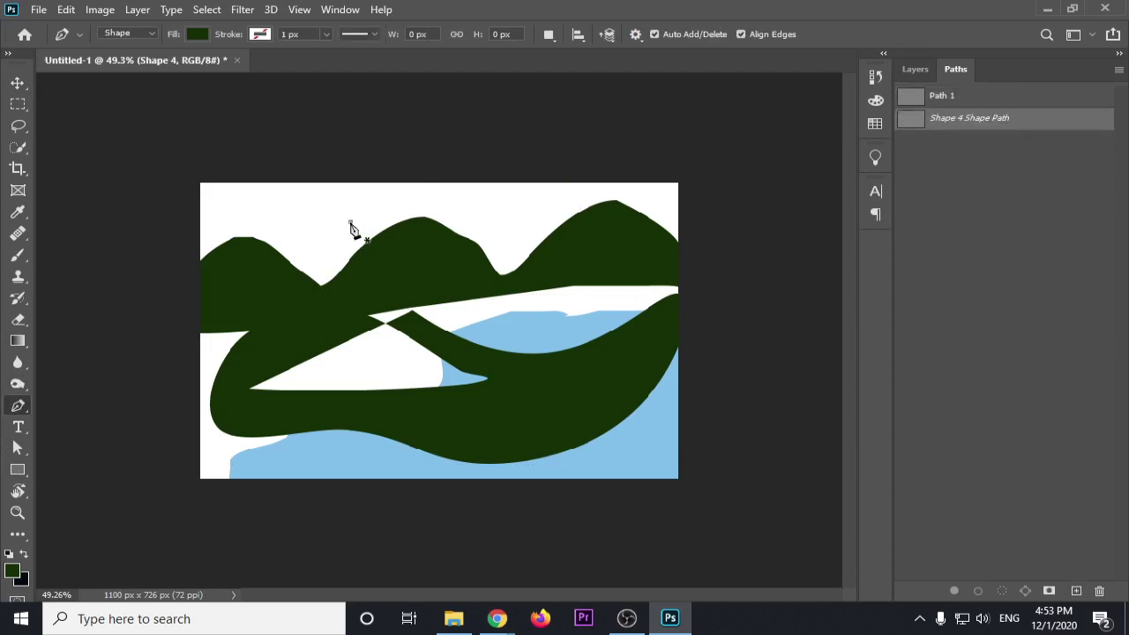
left_click(382, 209)
left_click(418, 213)
left_click_drag(518, 212, 553, 202)
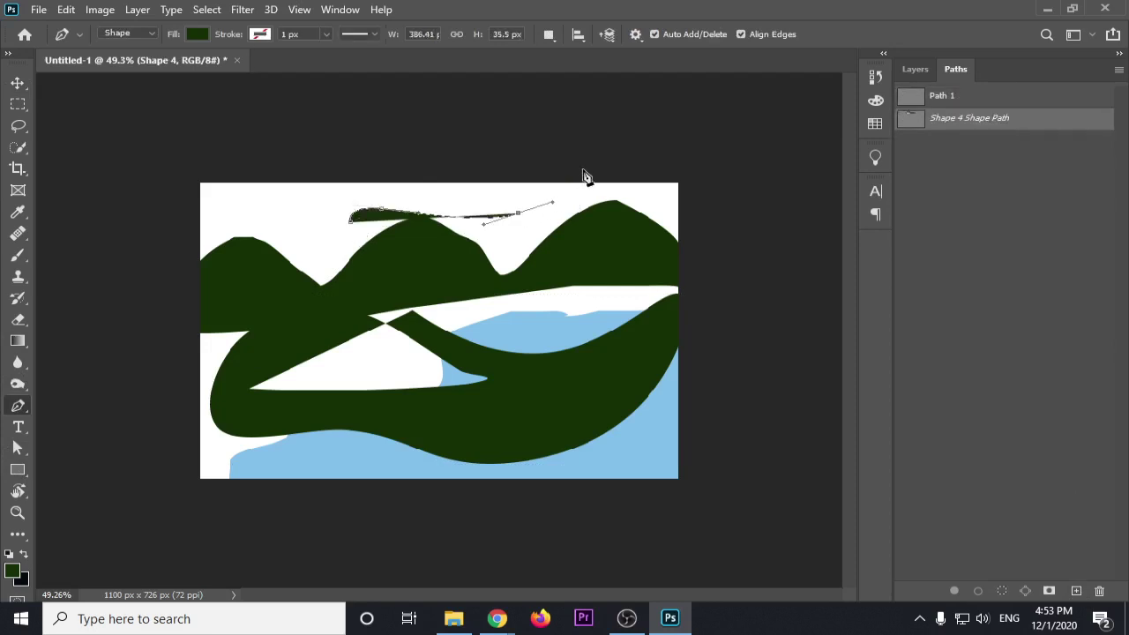
key("ctrl+z")
key("ctrl+z")
key("ctrl+z")
key("ctrl+z")
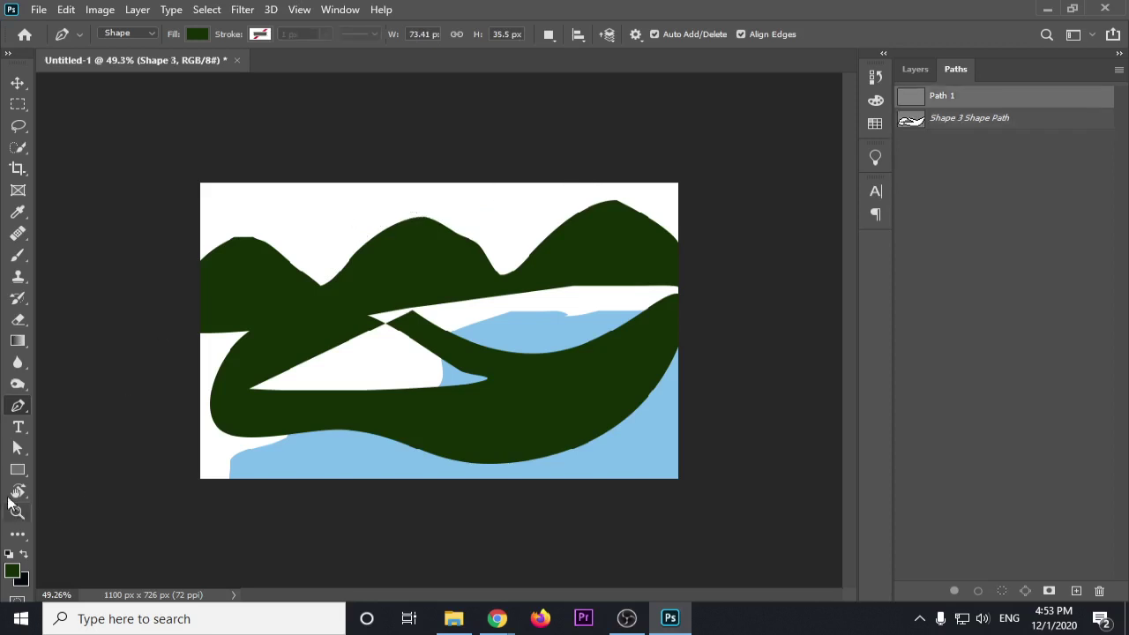
left_click(141, 33)
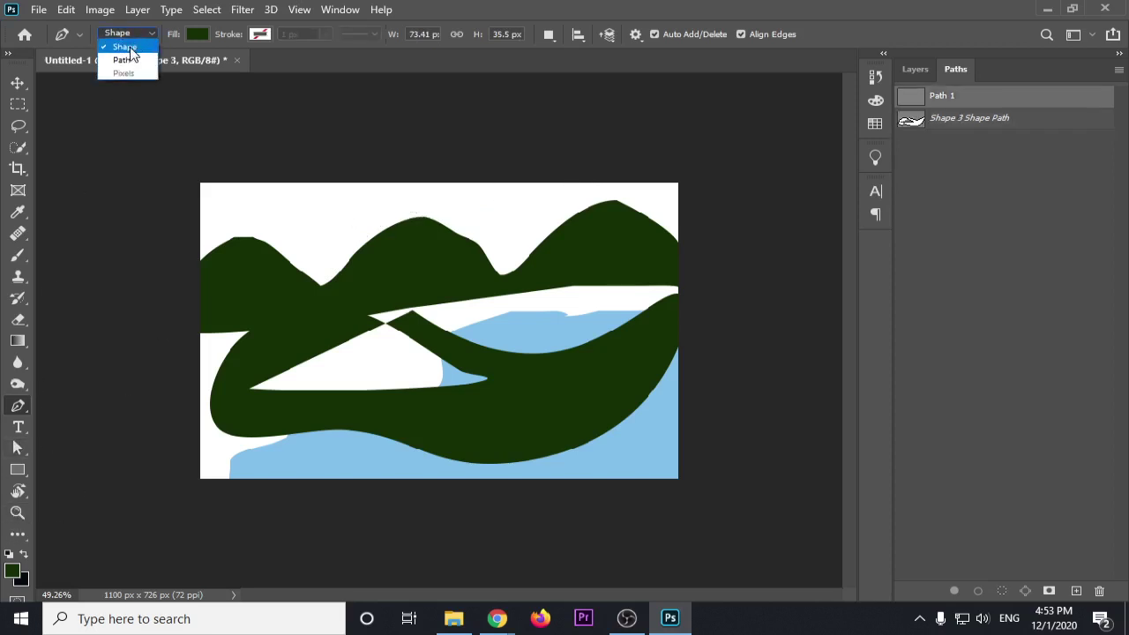
Draw a closed plain path outline above the mountains in Path mode
left_click(125, 59)
left_click(311, 204)
mouse_move(410, 173)
left_mouse_down()
mouse_move(533, 197)
mouse_move(583, 191)
left_mouse_up()
left_click_drag(392, 211, 371, 220)
left_click(310, 204)
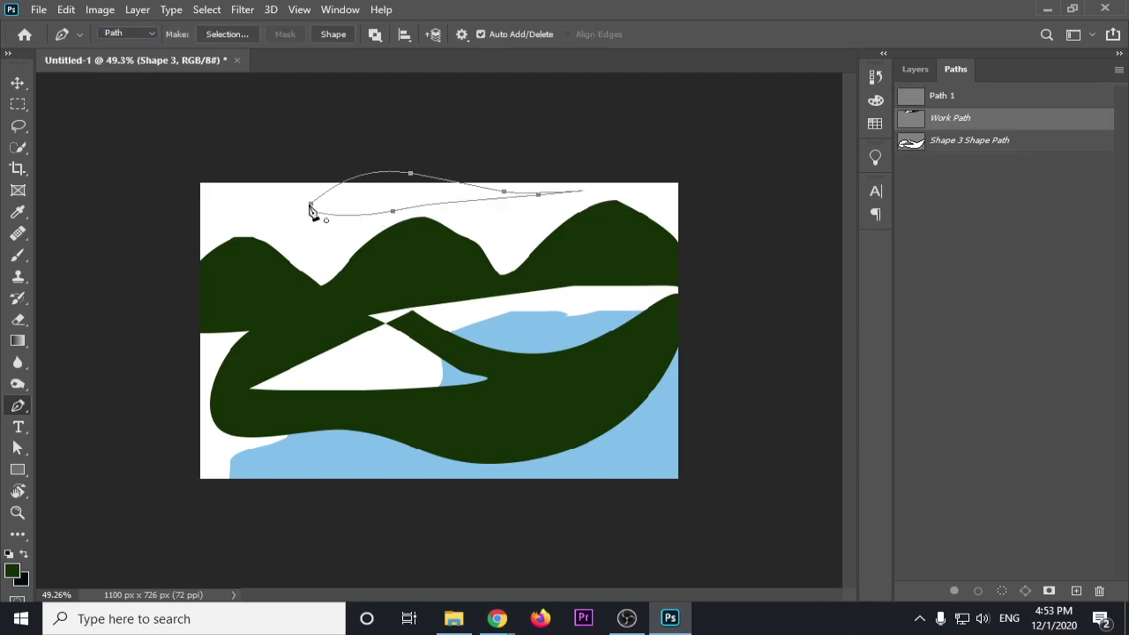
left_click(17, 82)
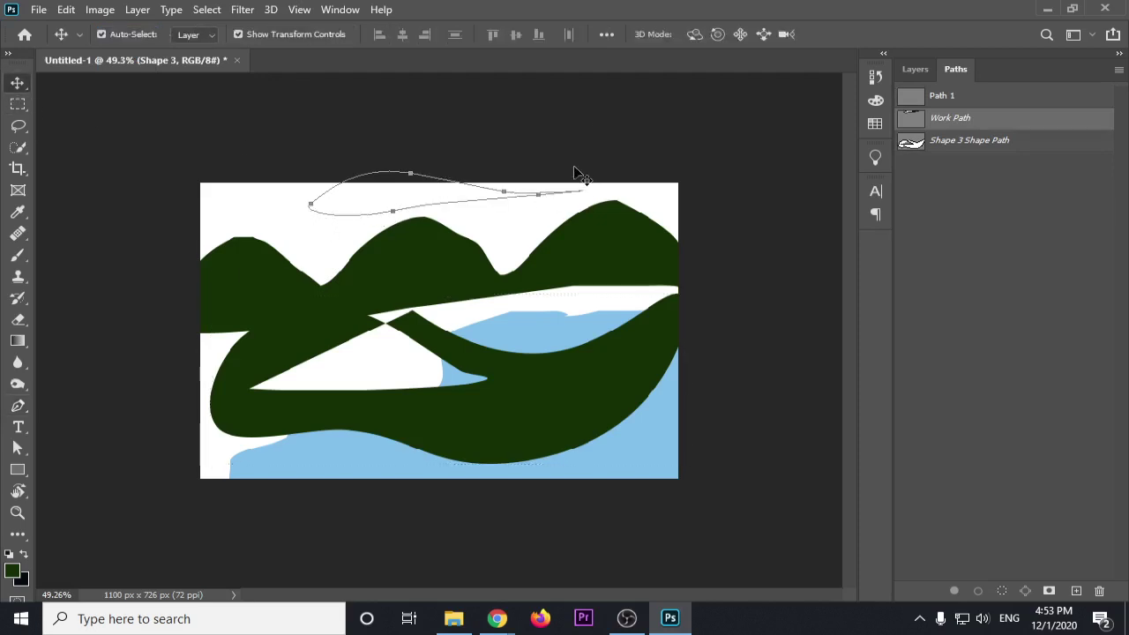
Delete Path 1 and the Work Path, then marquee-select all the shape layers
left_click(534, 177)
scroll(546, 167, "up", 1)
scroll(471, 217, "up", 1)
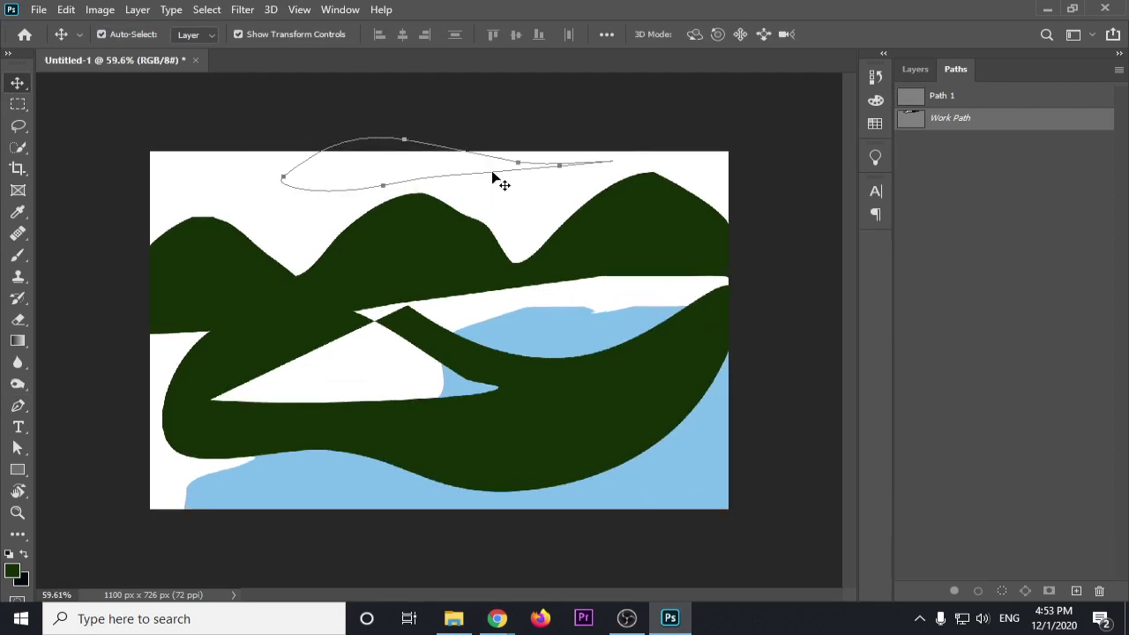
left_click(465, 178)
left_click(427, 134)
left_click(471, 254)
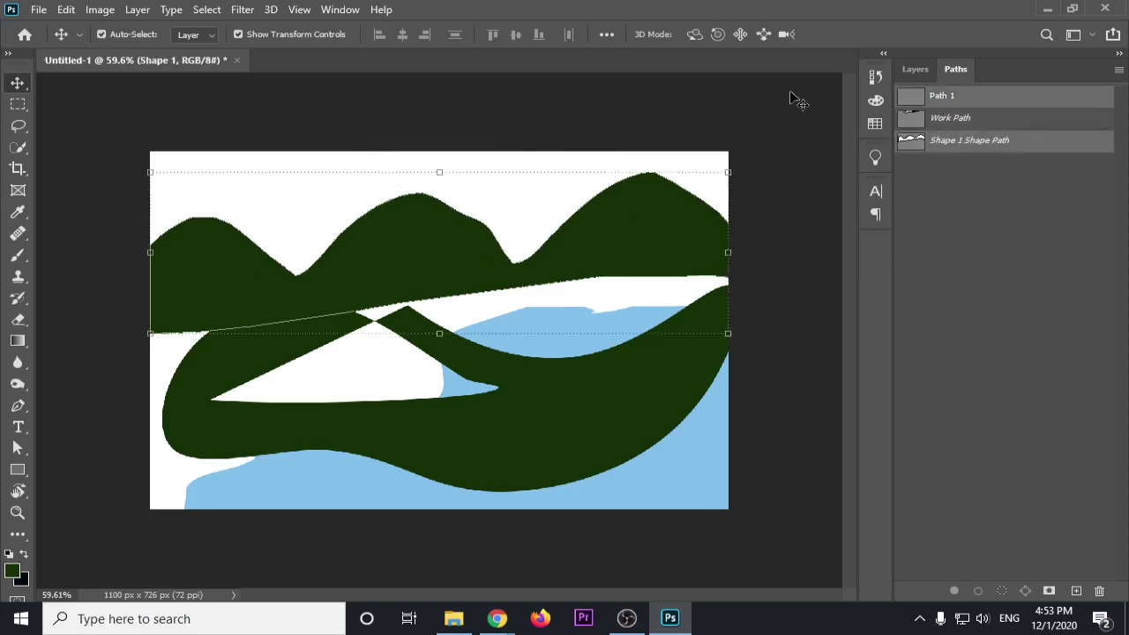
left_click(746, 100)
key("Delete")
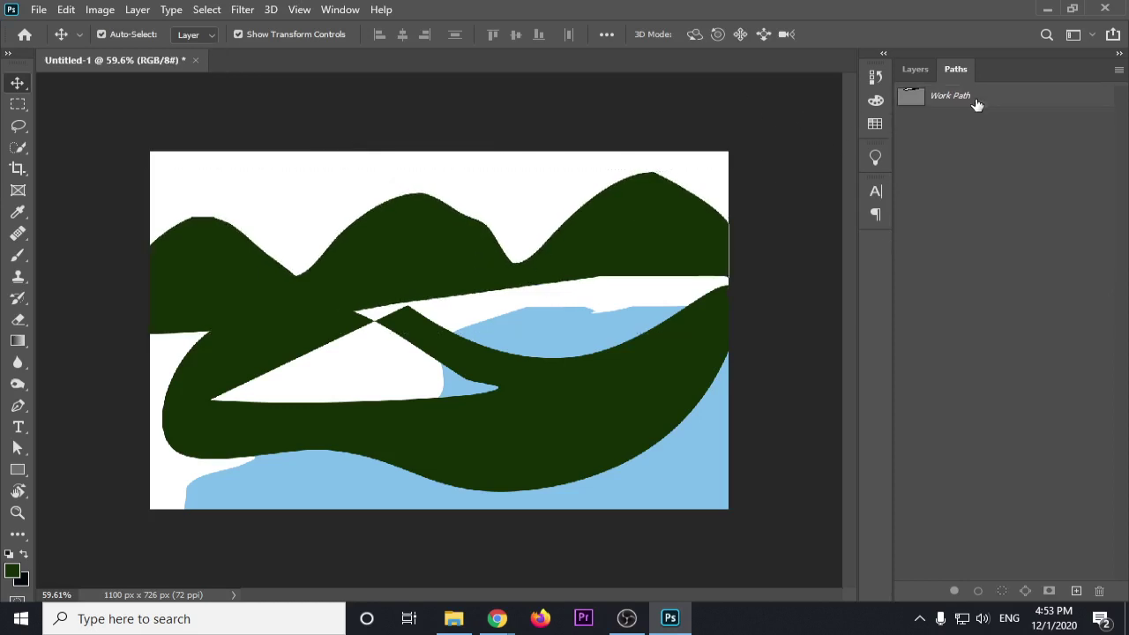
left_click(971, 99)
key("Delete")
left_click_drag(335, 100, 494, 504)
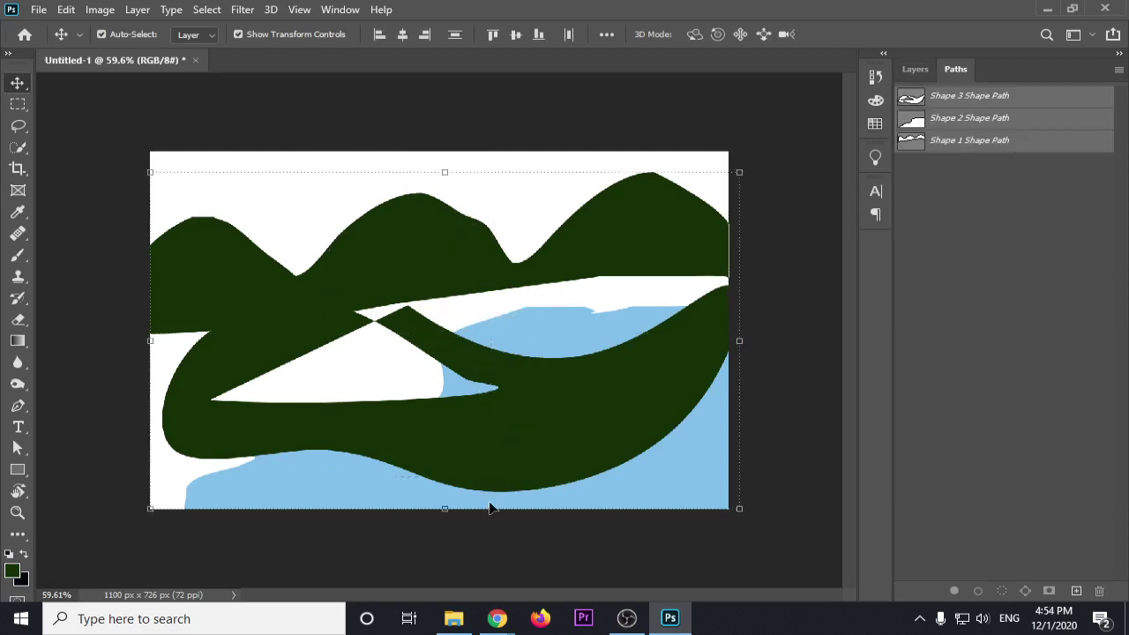
Delete all the selected shapes and set the Pen tool to Shape mode
key("Delete")
left_click(914, 69)
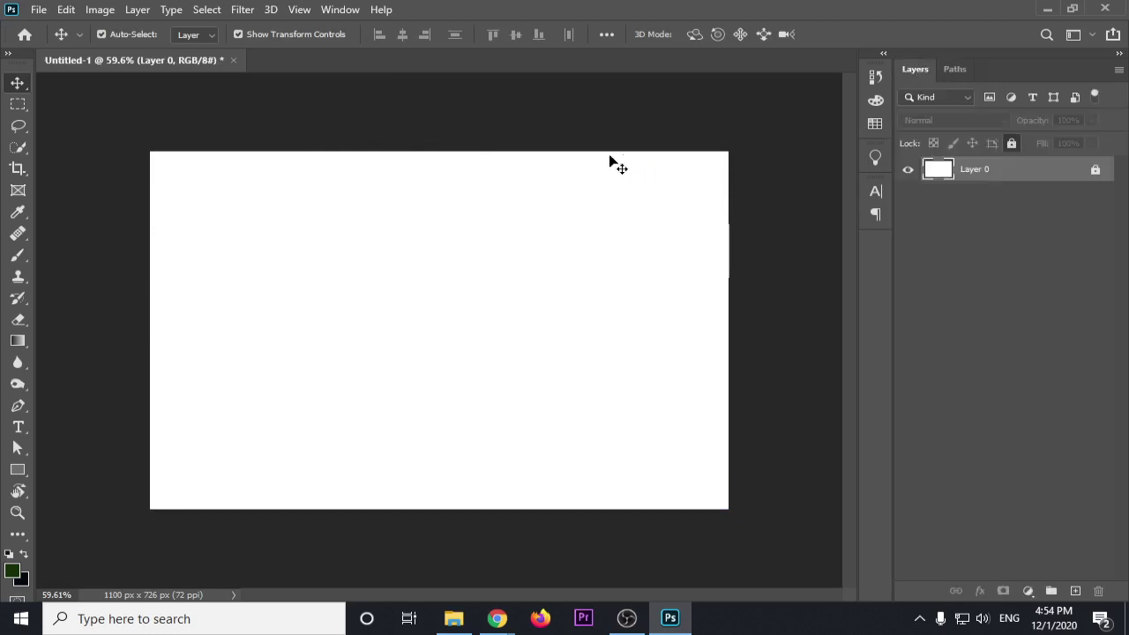
scroll(454, 209, "down", 1)
scroll(454, 209, "down", 2)
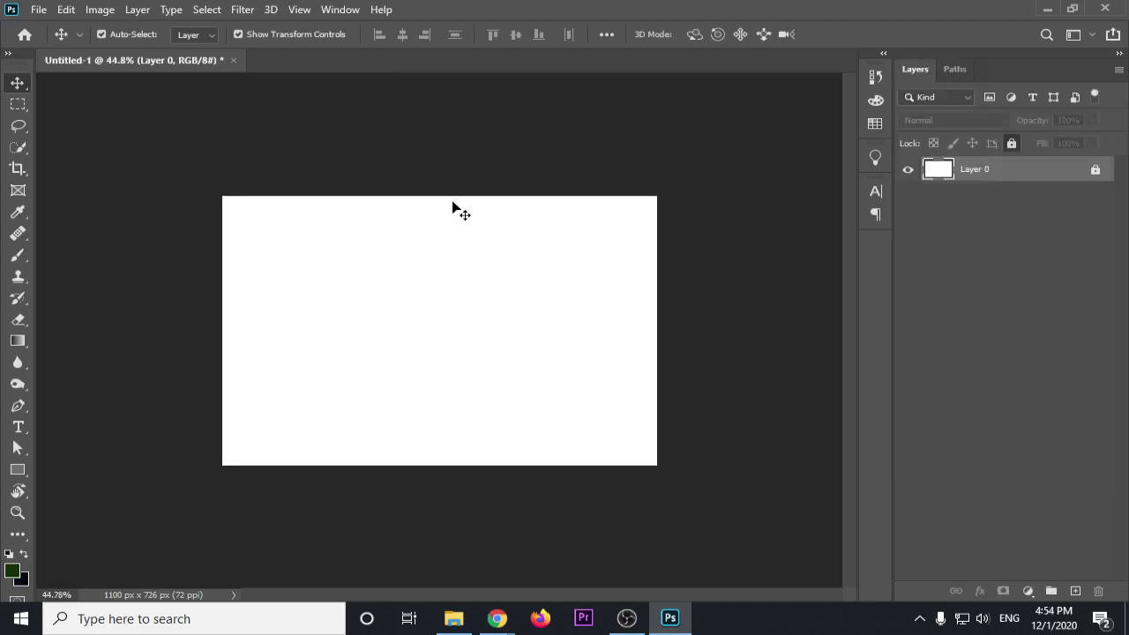
left_click(24, 408)
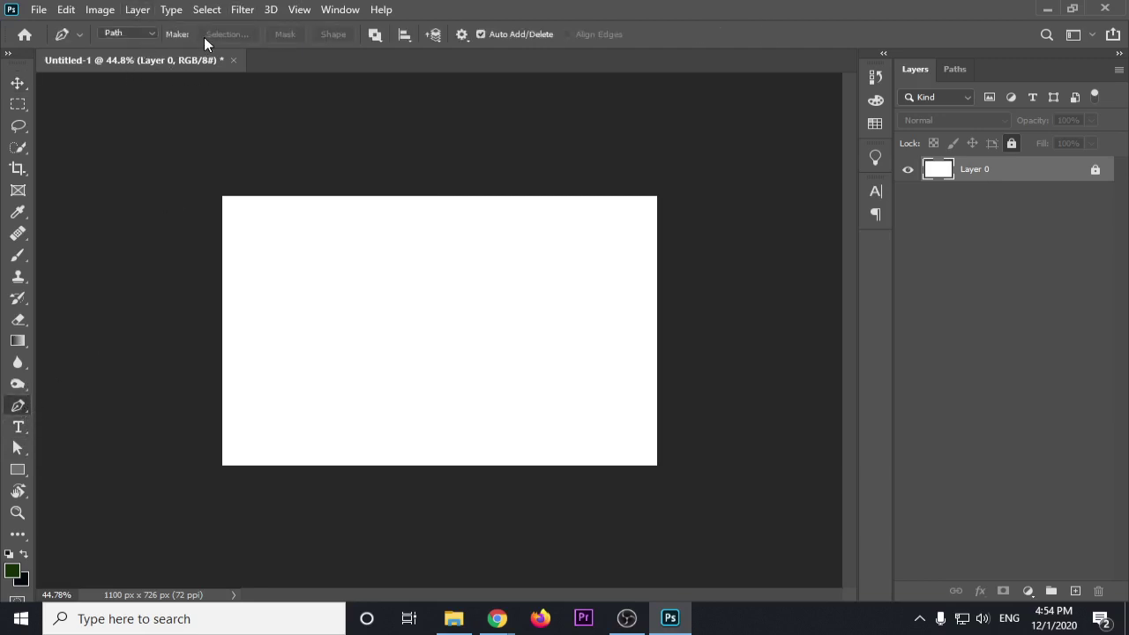
left_click(128, 33)
left_click(124, 47)
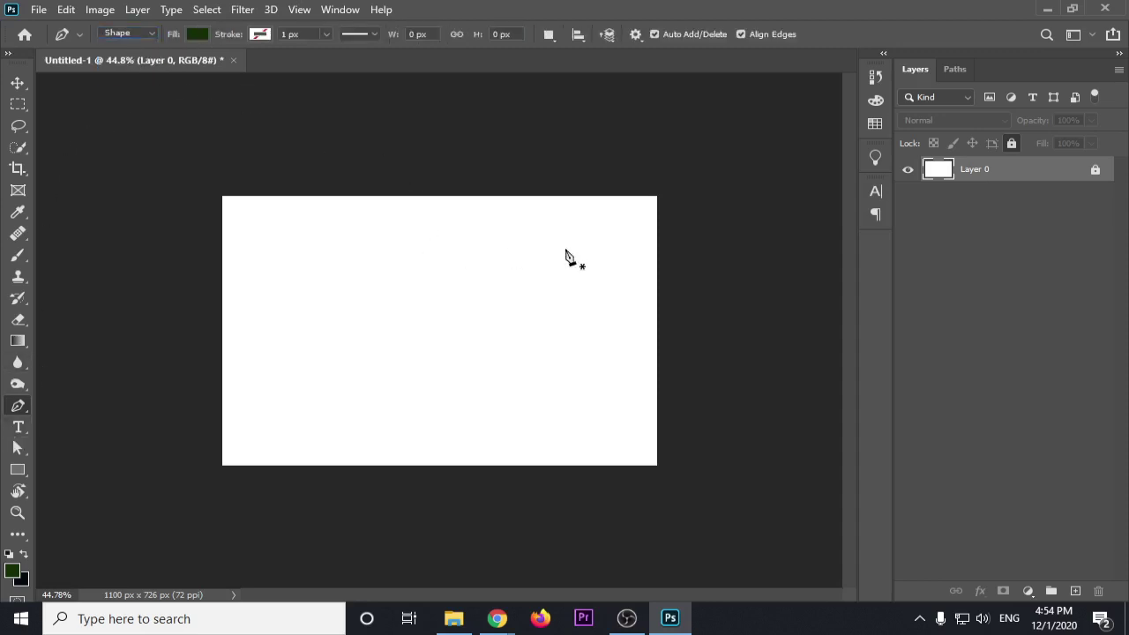
Draw a curved closed wedge over the canvas's top-right corner and shift it up-right
scroll(491, 278, "down", 2)
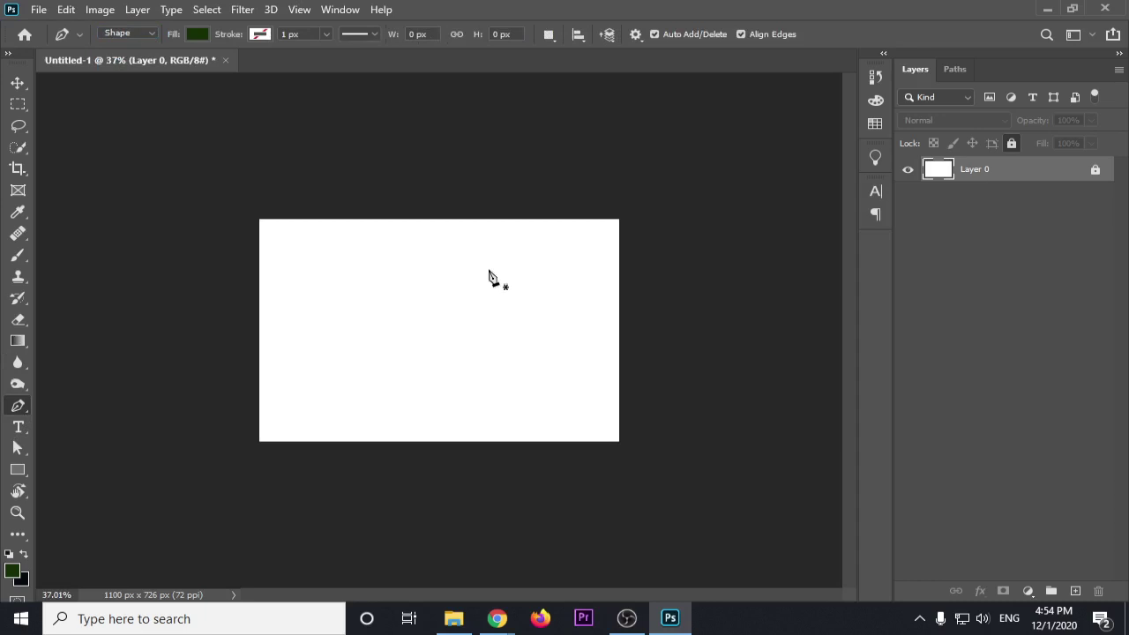
left_click(370, 180)
left_click_drag(636, 401, 817, 320)
left_click(775, 272)
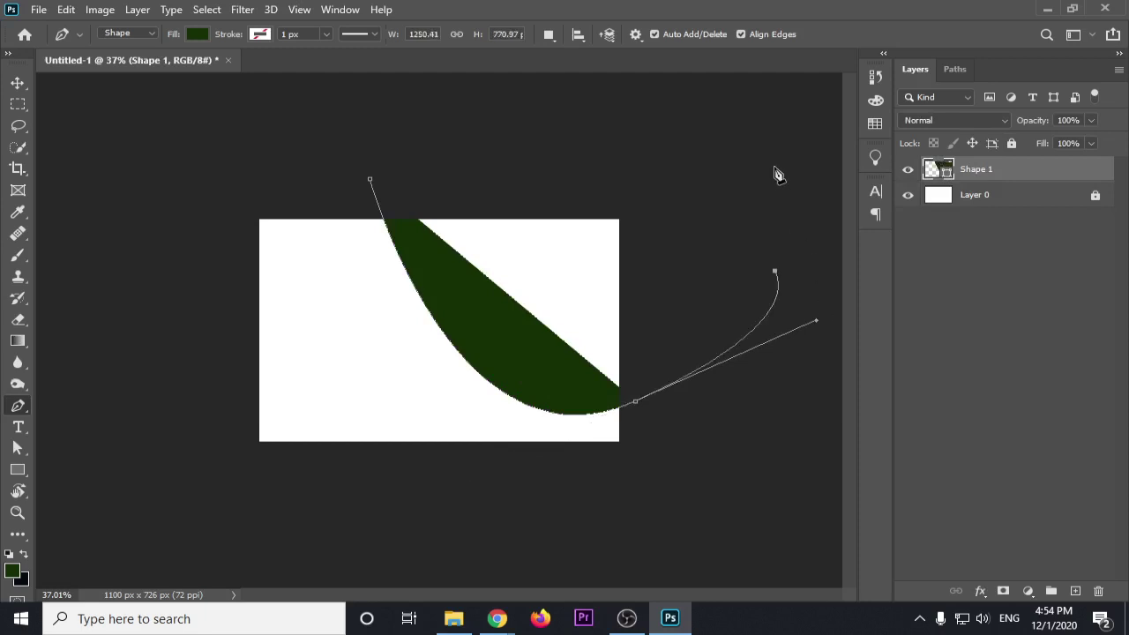
left_click(371, 180)
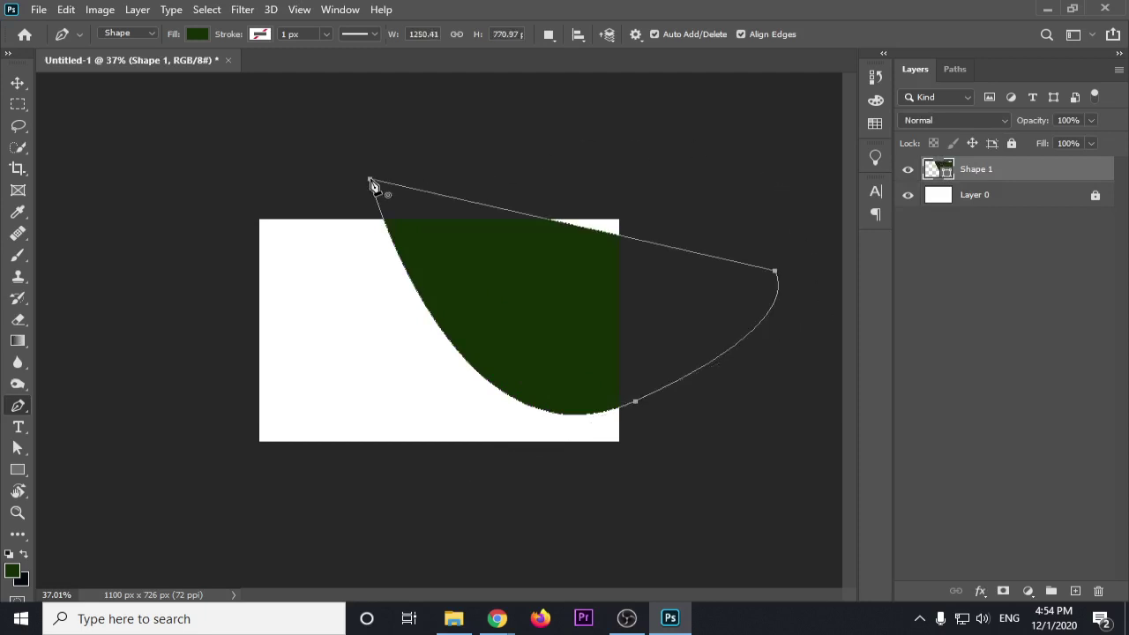
left_click_drag(370, 181, 226, 222)
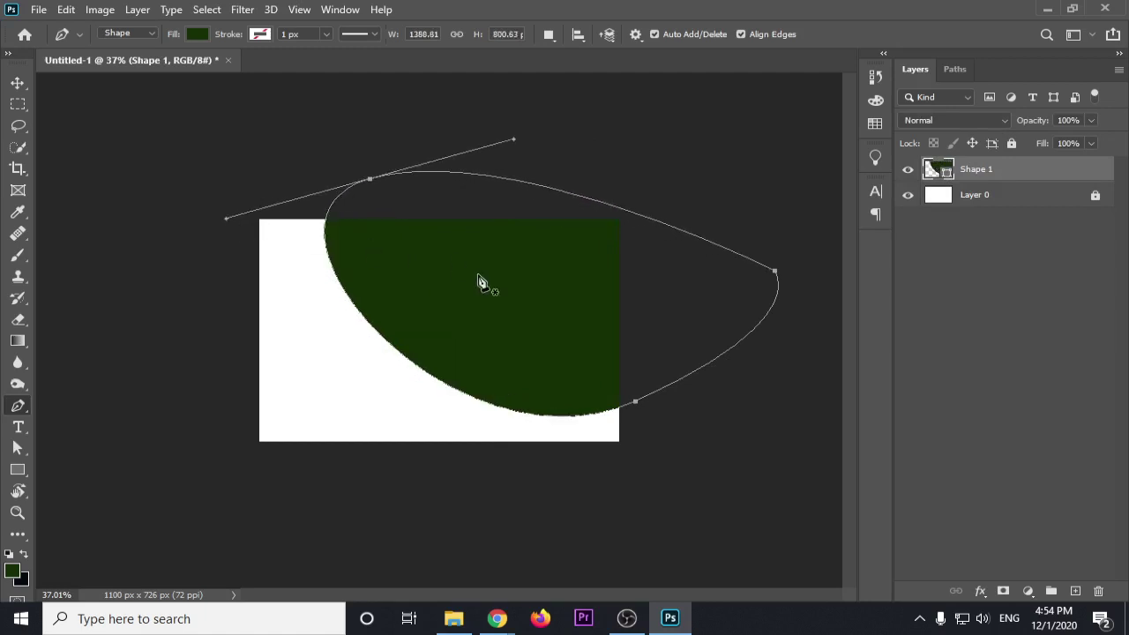
left_click_drag(475, 302, 497, 297)
key("ctrl+z")
left_click(18, 82)
left_click_drag(429, 294, 549, 264)
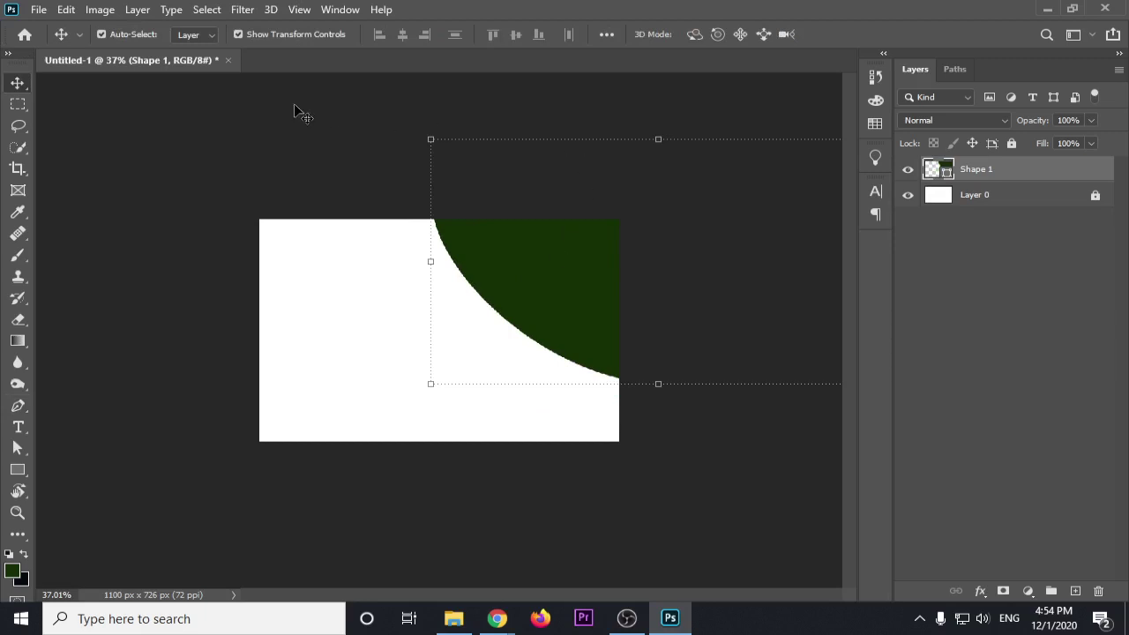
Change the wedge's fill from dark green to near-black navy blue
left_click(18, 469)
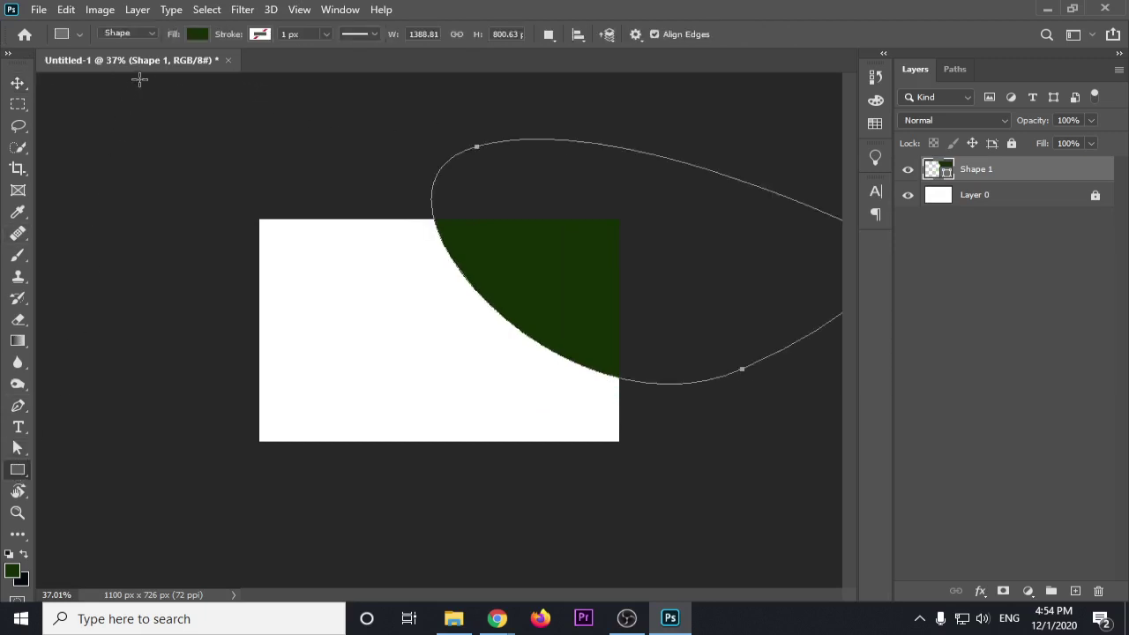
left_click(196, 34)
left_click(119, 123)
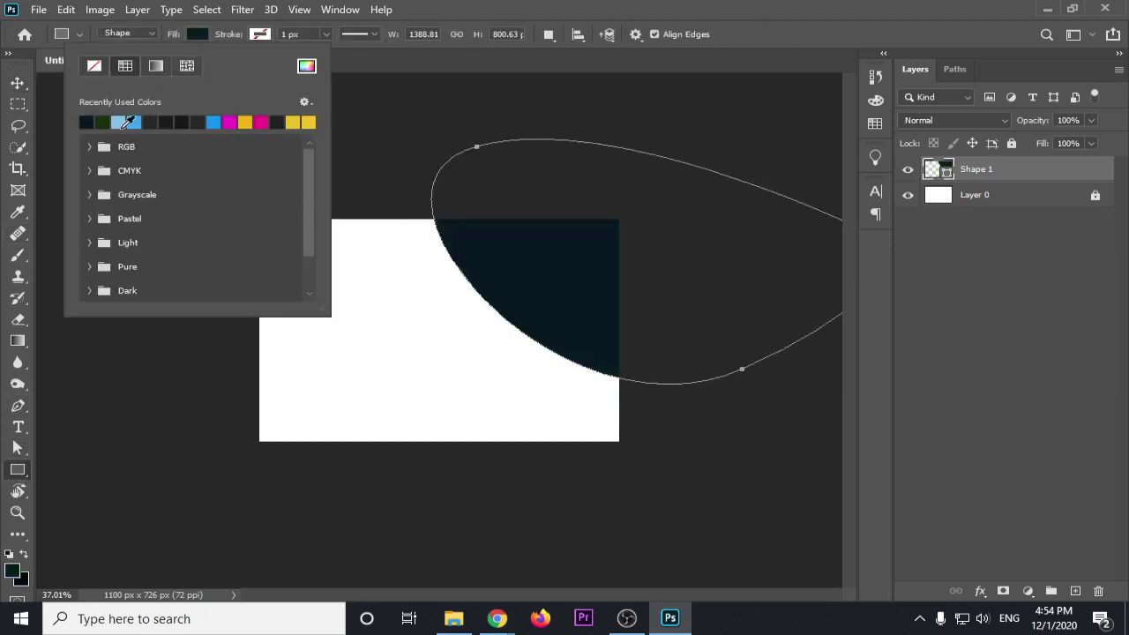
left_click(18, 83)
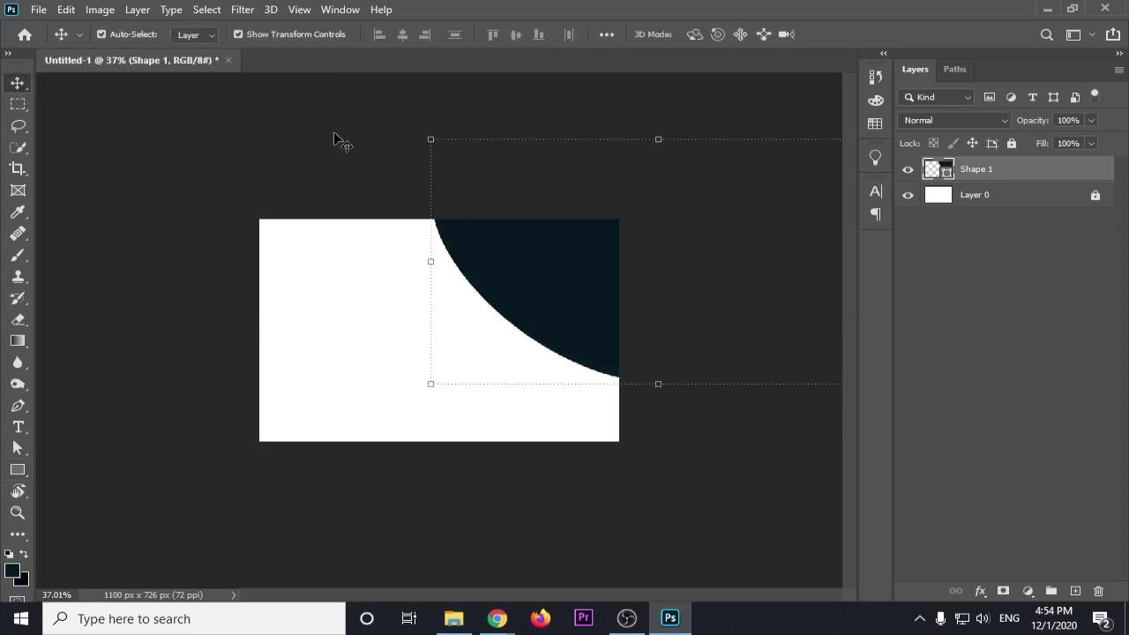
left_click(342, 142)
scroll(578, 254, "up", 1)
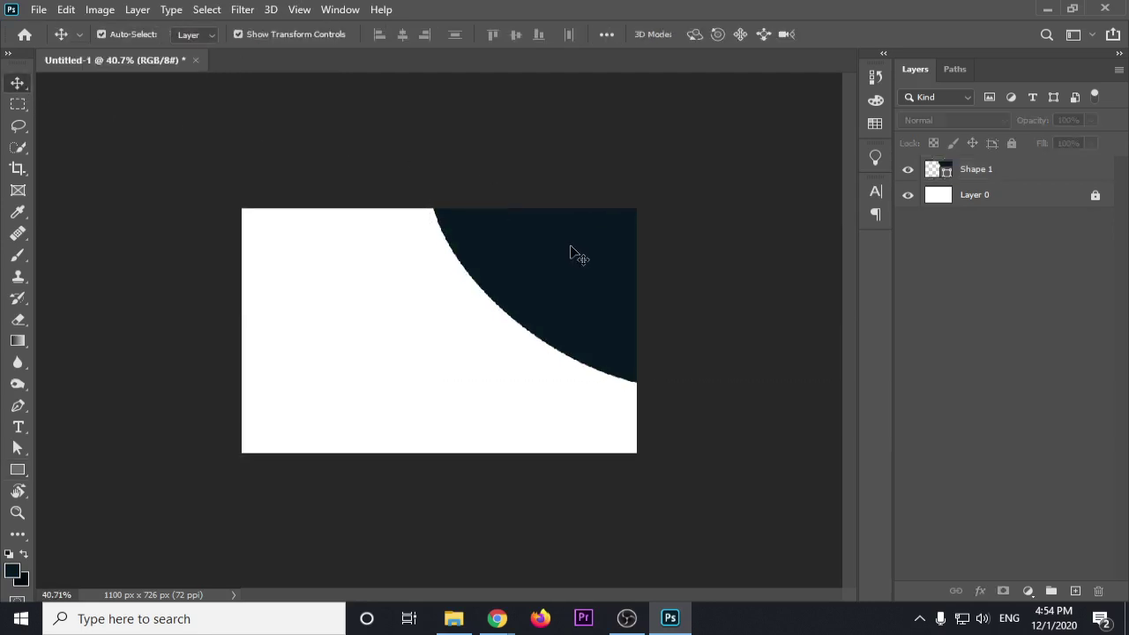
Select the curved shape layer, then deselect it
scroll(578, 256, "up", 1)
left_click(578, 258)
left_click(582, 148)
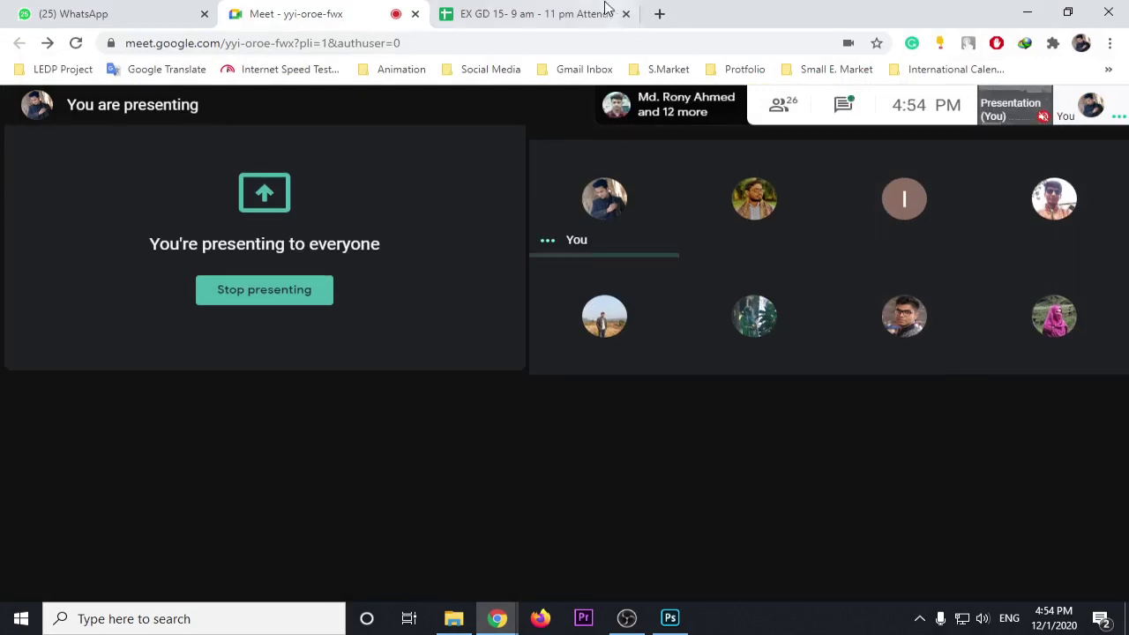
Screenshot a region of Chrome's new-tab photo with Lightshot and paste it into Photoshop as a layer
left_click(659, 13)
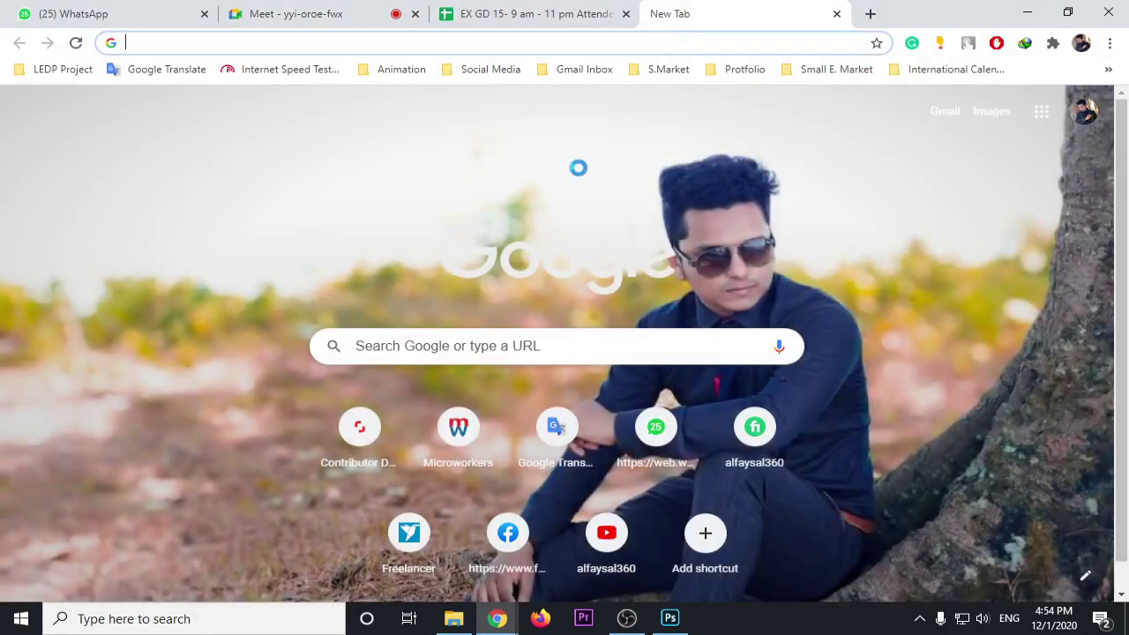
mouse_move(496, 99)
left_mouse_down()
mouse_move(814, 429)
mouse_move(919, 494)
left_mouse_up()
left_click(855, 516)
left_click(670, 619)
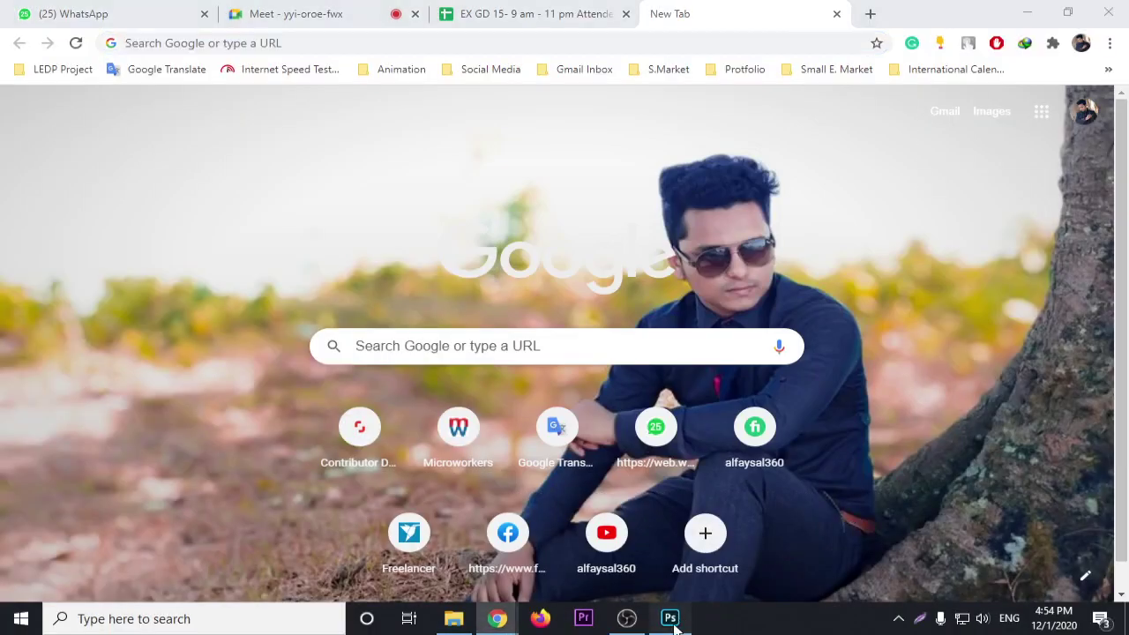
key("ctrl+v")
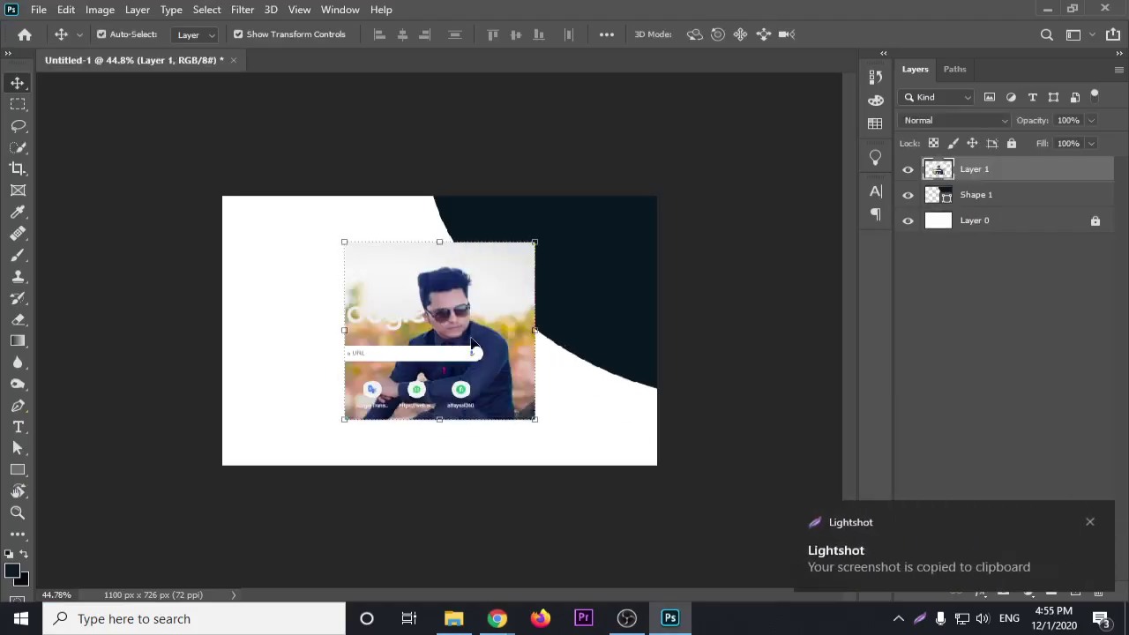
Move the pasted photo onto the dark shape, enlarge it to about 143%, and clip it inside
left_click_drag(514, 290, 627, 245)
left_click_drag(651, 198, 684, 161)
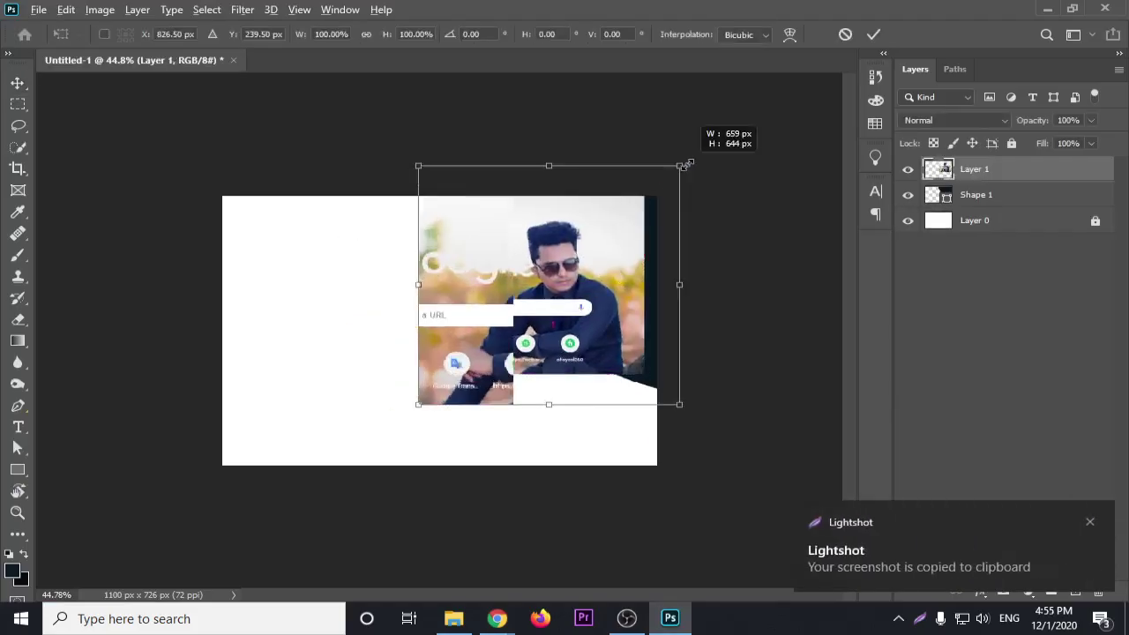
key("Return")
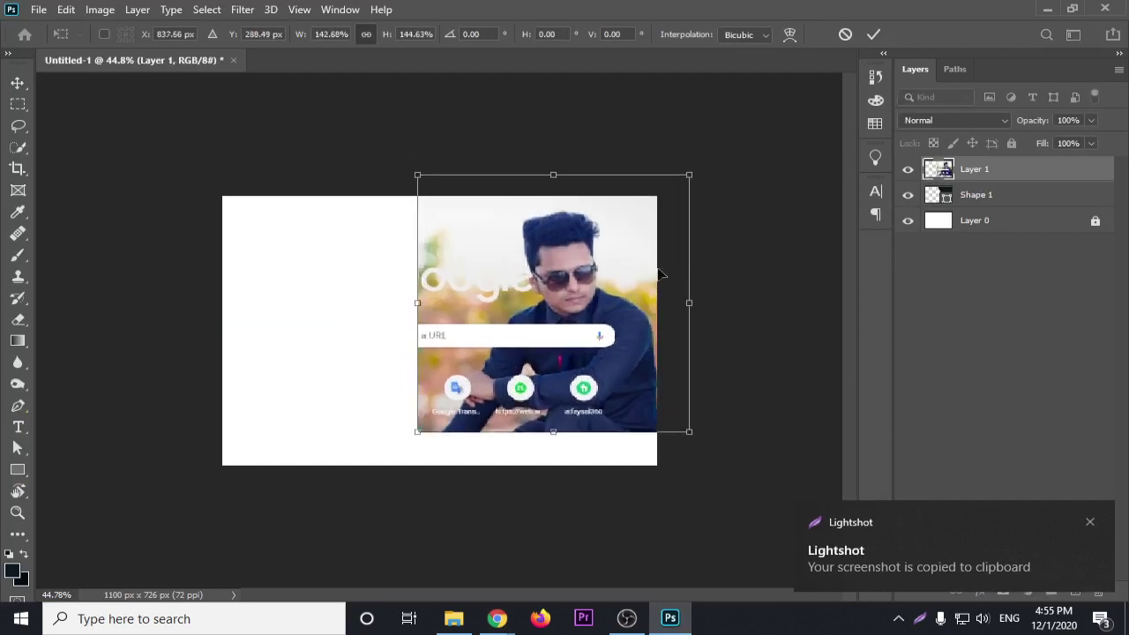
left_click(1012, 186, "alt")
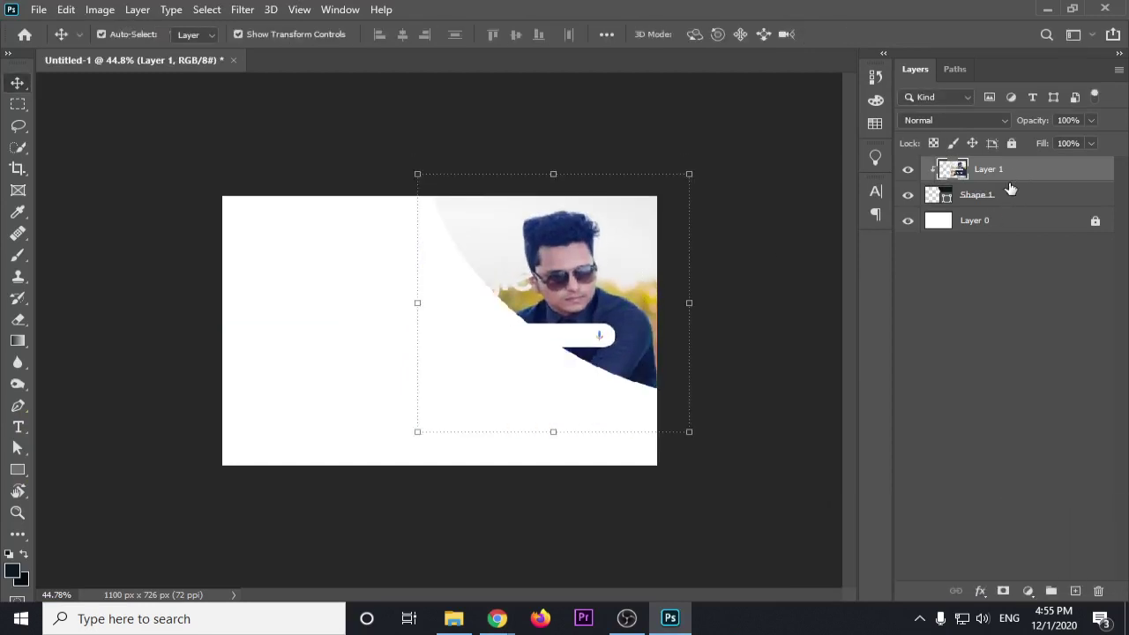
Give the curved shape a yellow 10 px stroke outline
left_click(316, 93)
left_click(656, 281)
left_click(984, 203)
left_click(20, 404)
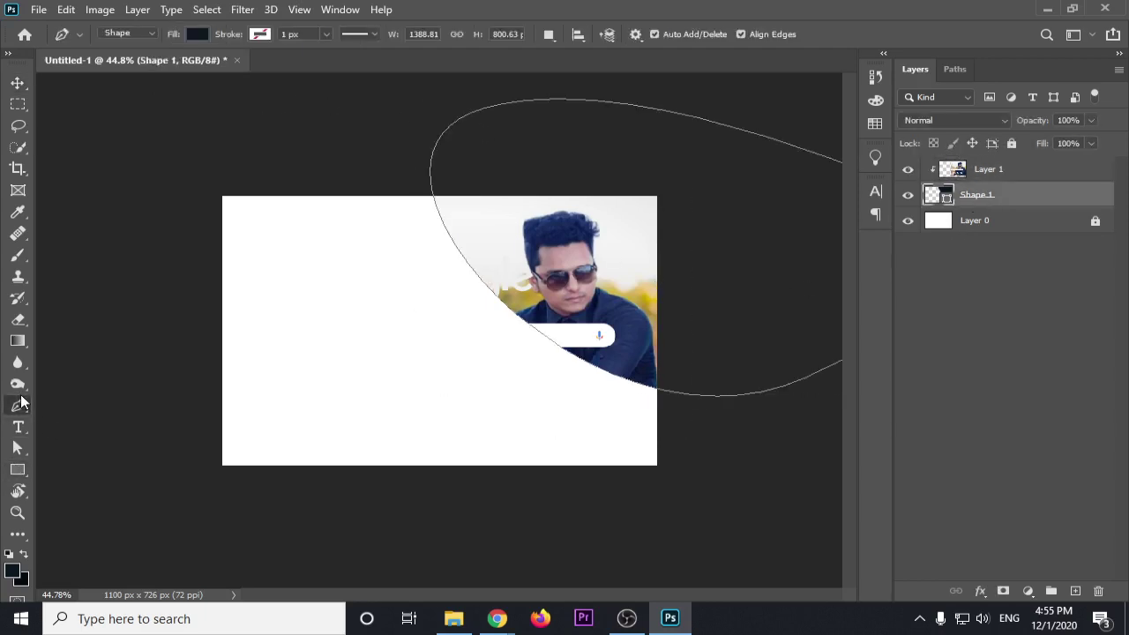
left_click(266, 36)
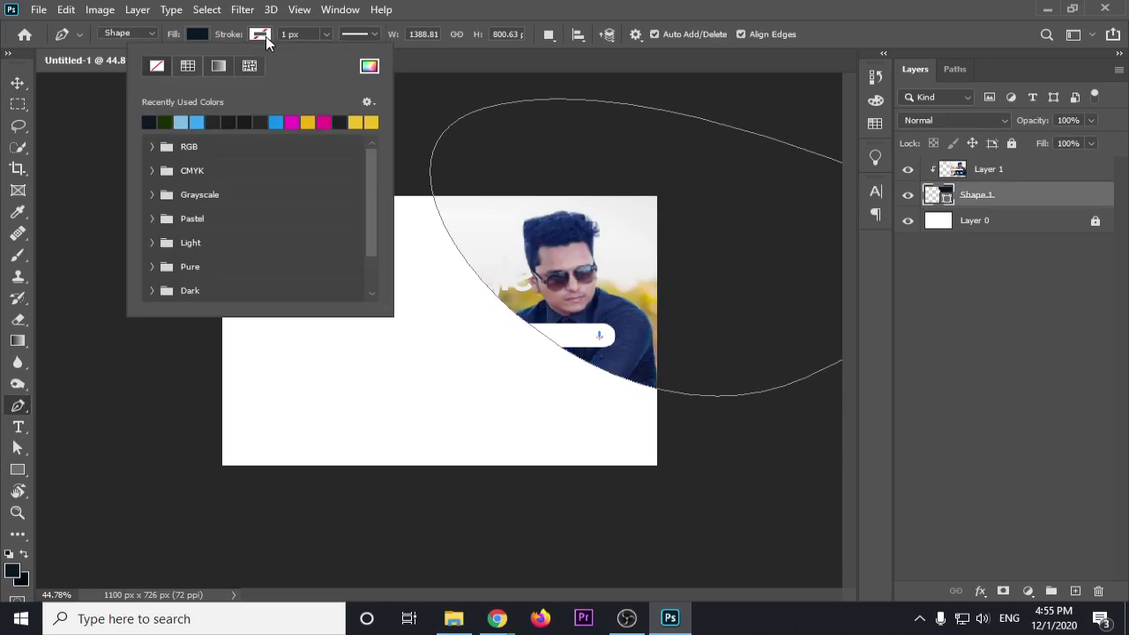
left_click(313, 122)
left_click(313, 32)
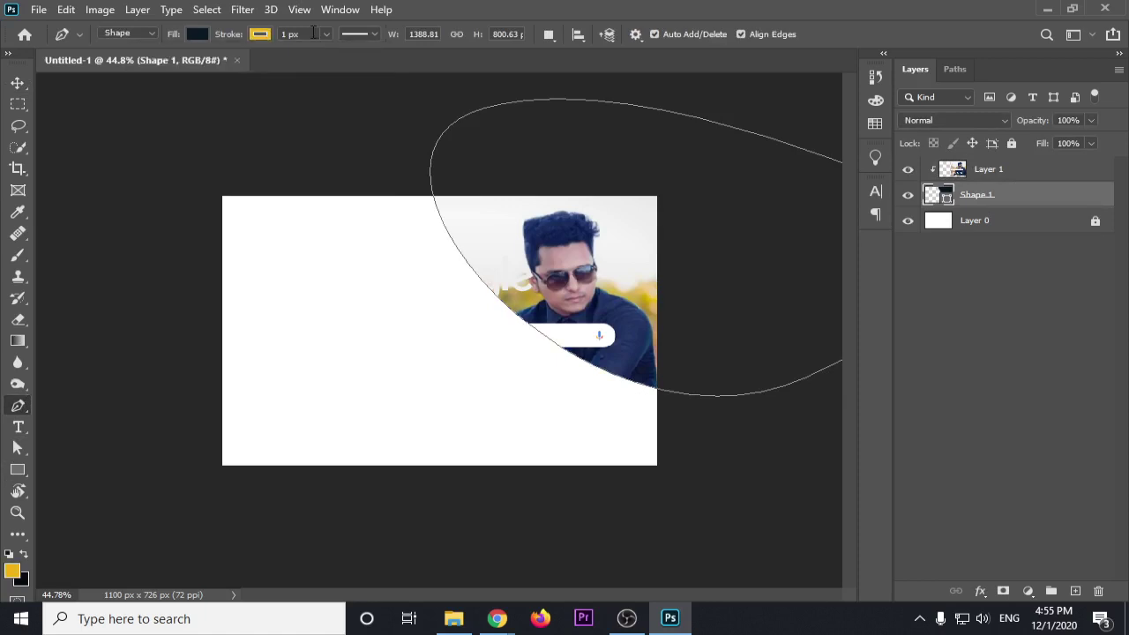
type("0")
key("Return")
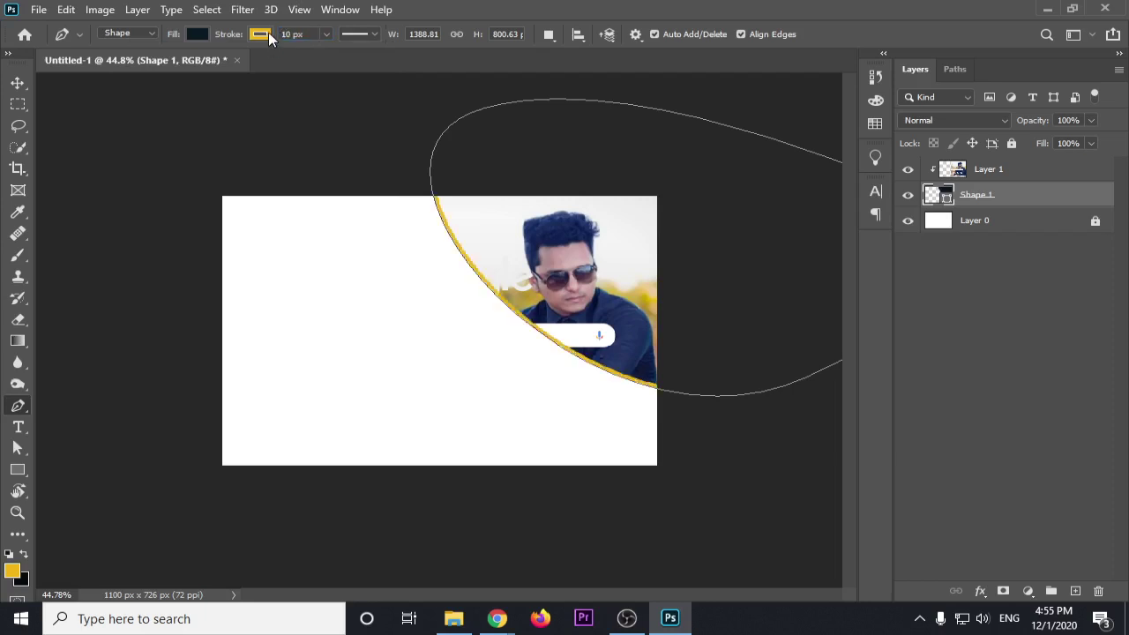
key("v")
left_click(340, 164)
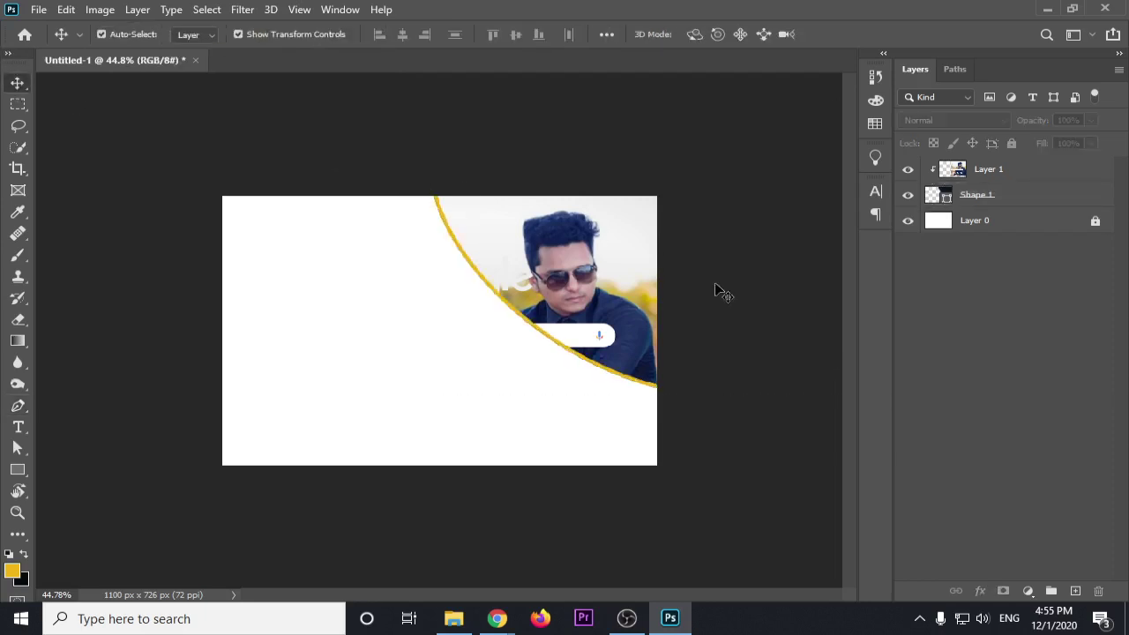
Reposition the clipped photo inside the curved frame, shifting it slightly downward
scroll(681, 297, "up", 1)
scroll(681, 297, "up", 2)
left_click(681, 289)
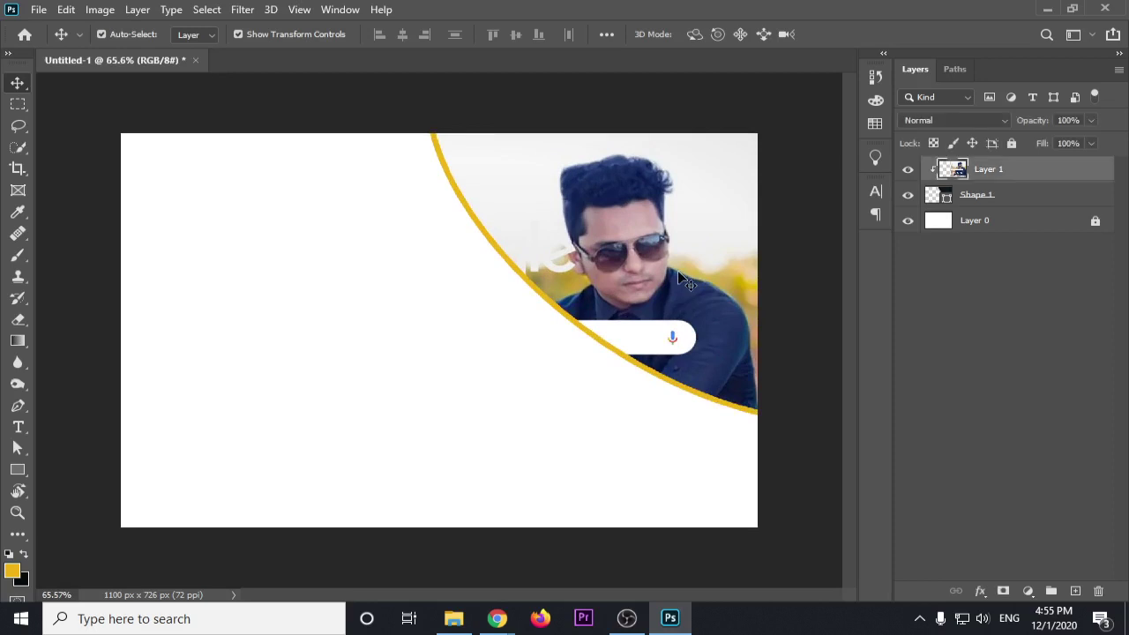
left_click_drag(679, 263, 559, 295)
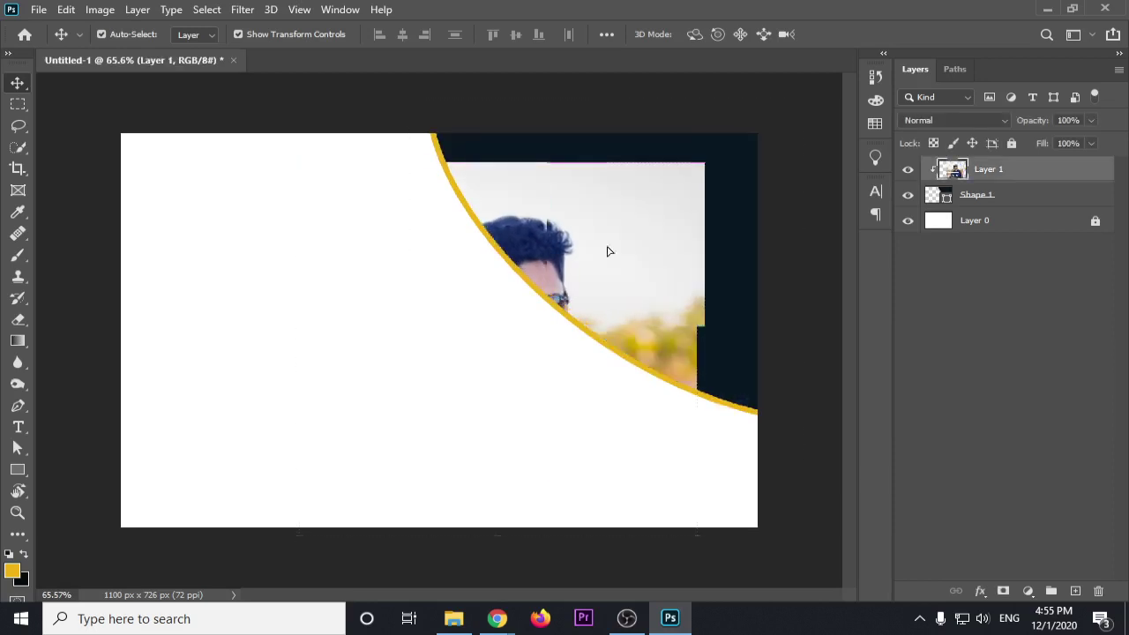
mouse_move(607, 250)
left_mouse_down()
mouse_move(711, 168)
mouse_move(697, 145)
left_mouse_up()
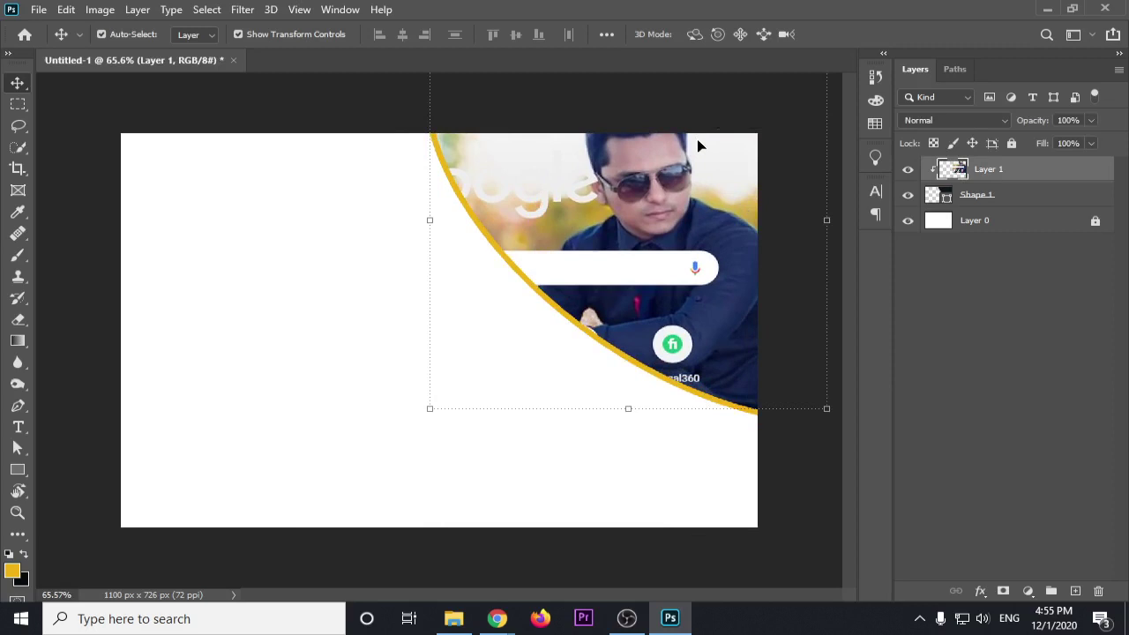
mouse_move(577, 172)
left_mouse_down()
mouse_move(576, 191)
mouse_move(572, 179)
left_mouse_up()
left_click(347, 213)
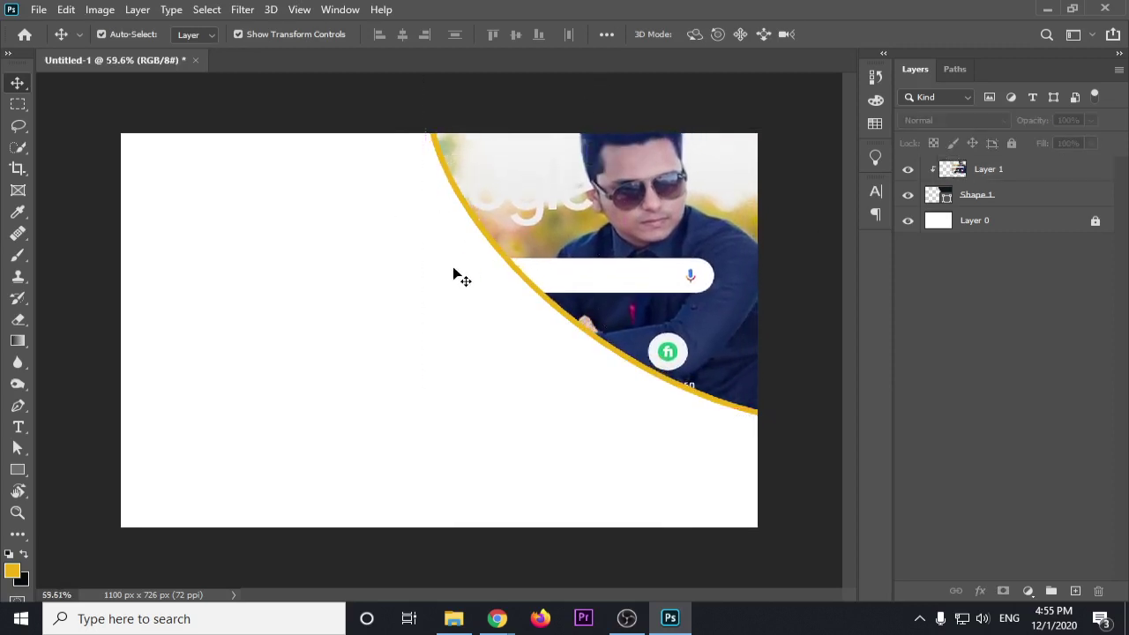
scroll(454, 274, "down", 2)
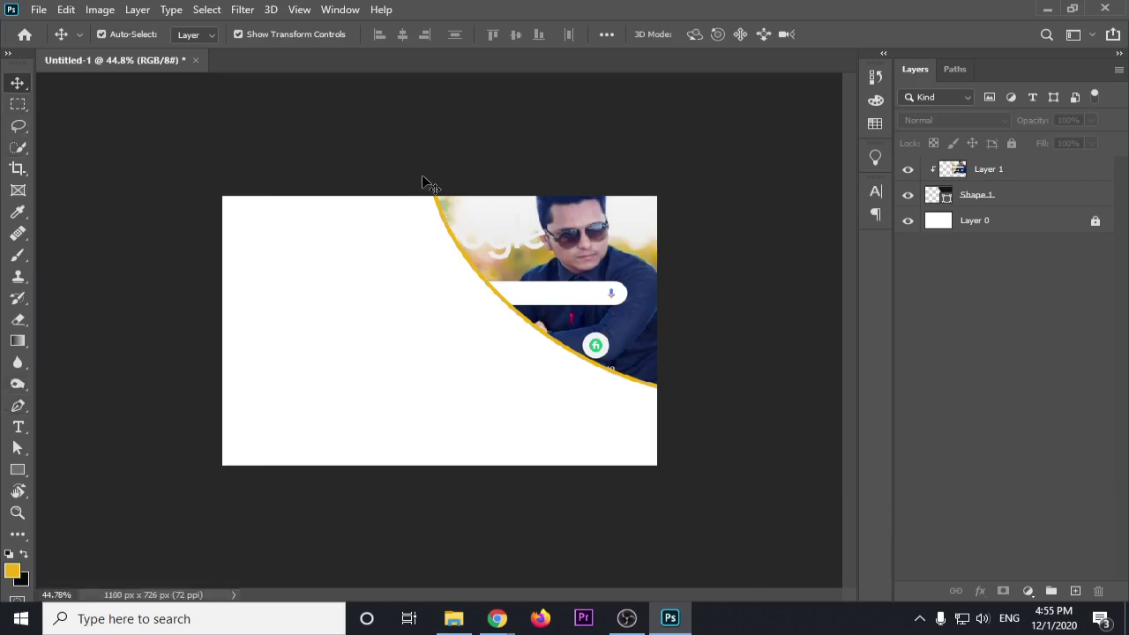
Select the photo and its curved shape layers together and delete them
left_click(990, 177)
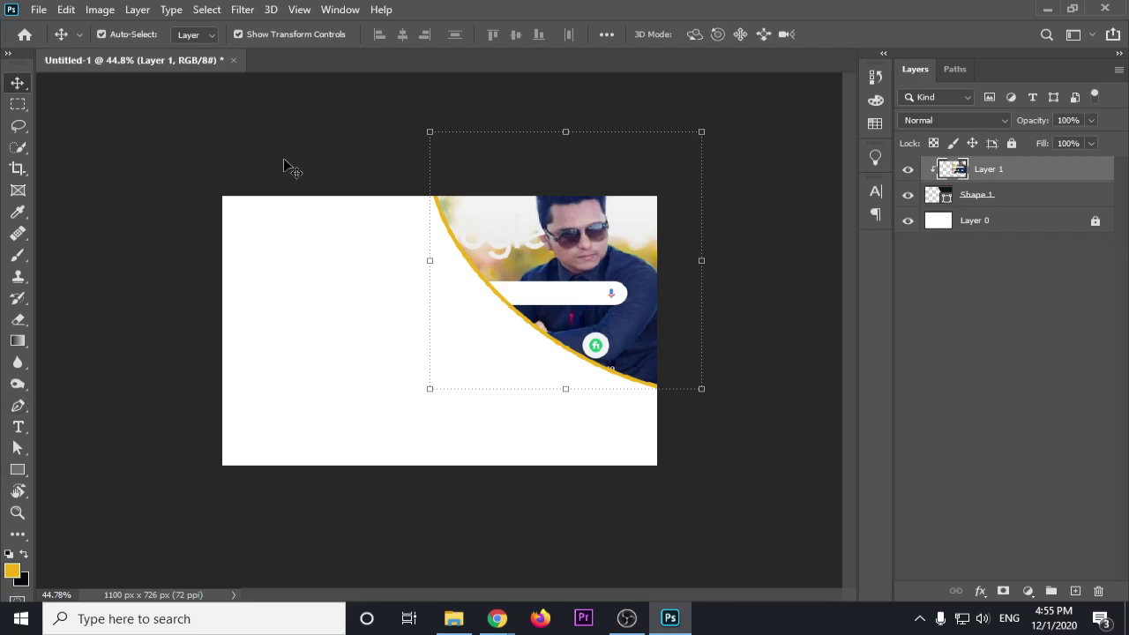
left_click(334, 116)
left_click_drag(335, 116, 676, 411)
key("Delete")
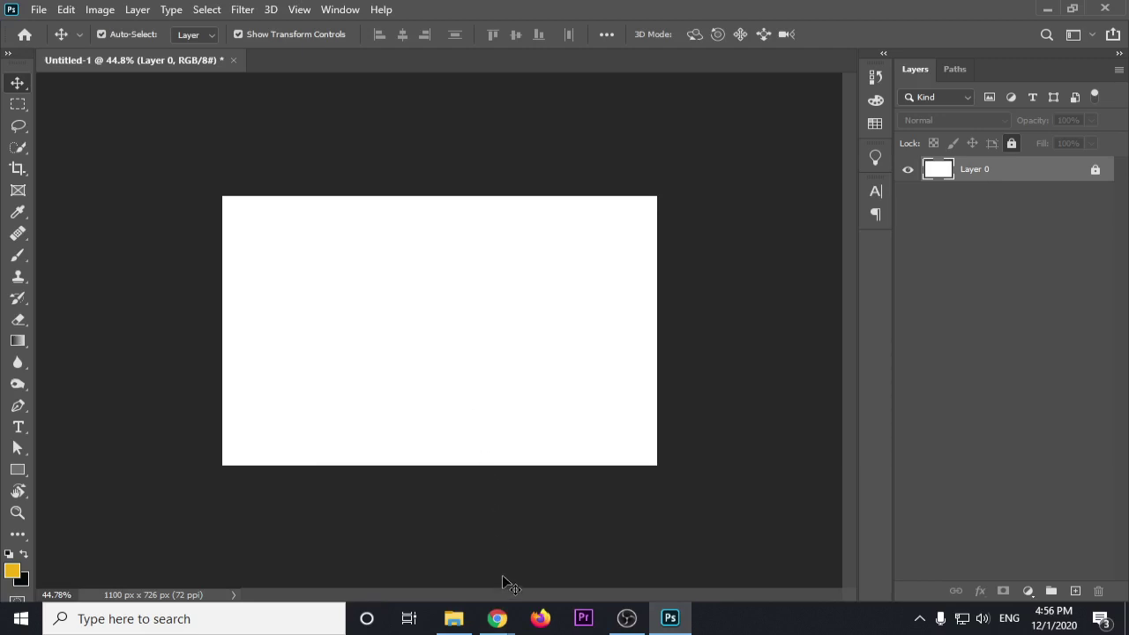
Browse to Videos (J:) > Ex GD new > Desktop and drag the angry-bird picture into Photoshop
left_click(454, 619)
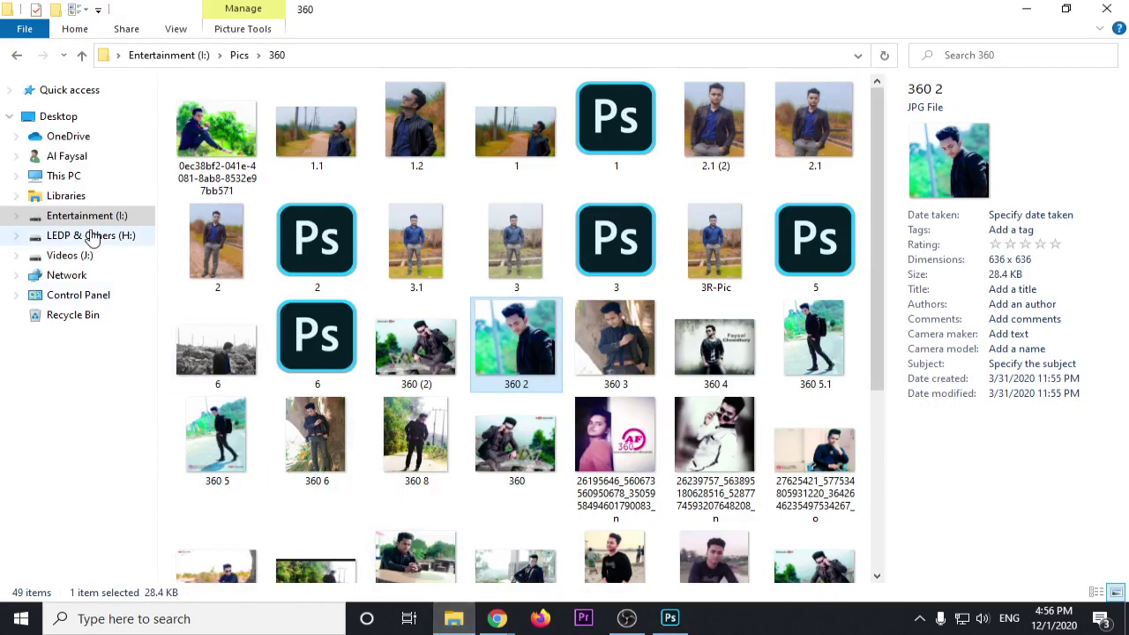
left_click(82, 256)
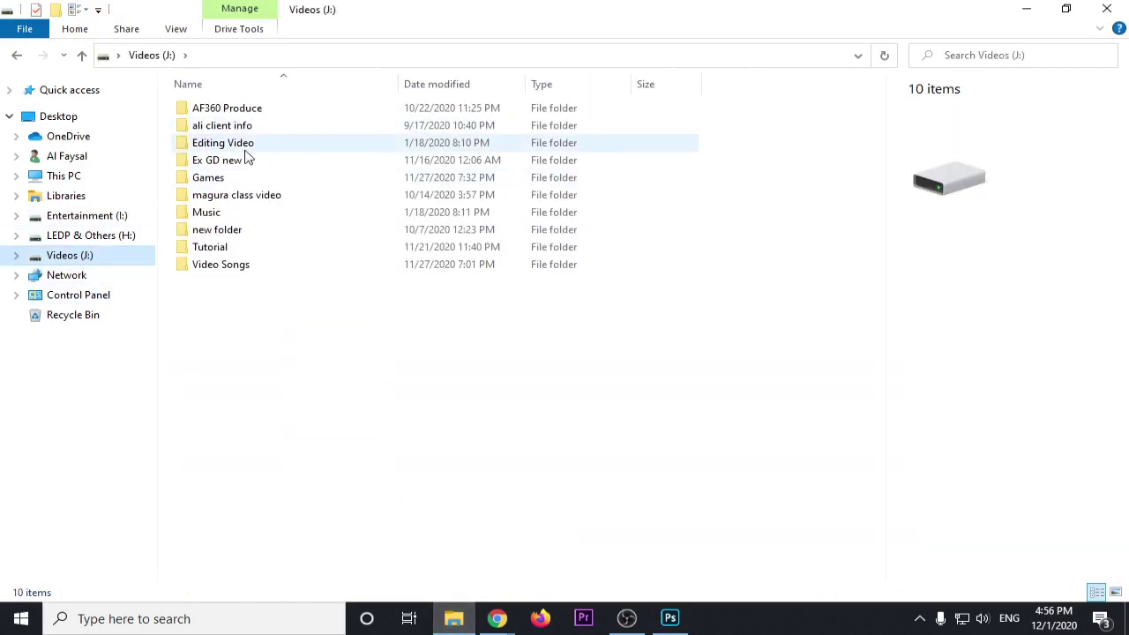
left_click(238, 159)
double_click(238, 160)
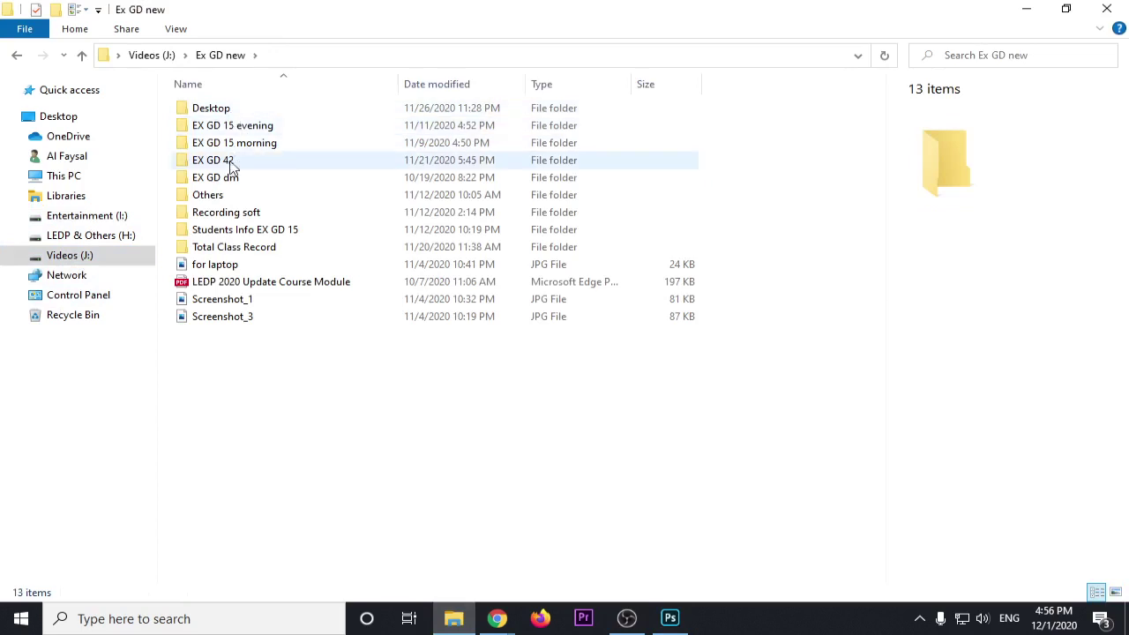
double_click(221, 110)
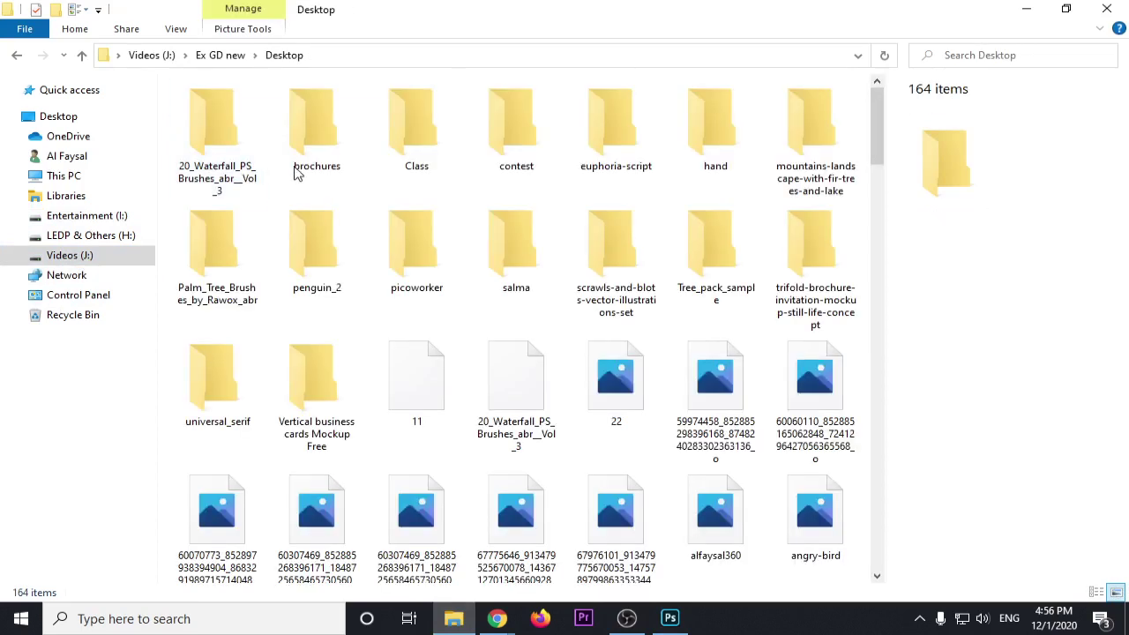
scroll(435, 325, "down", 1)
scroll(459, 362, "down", 3)
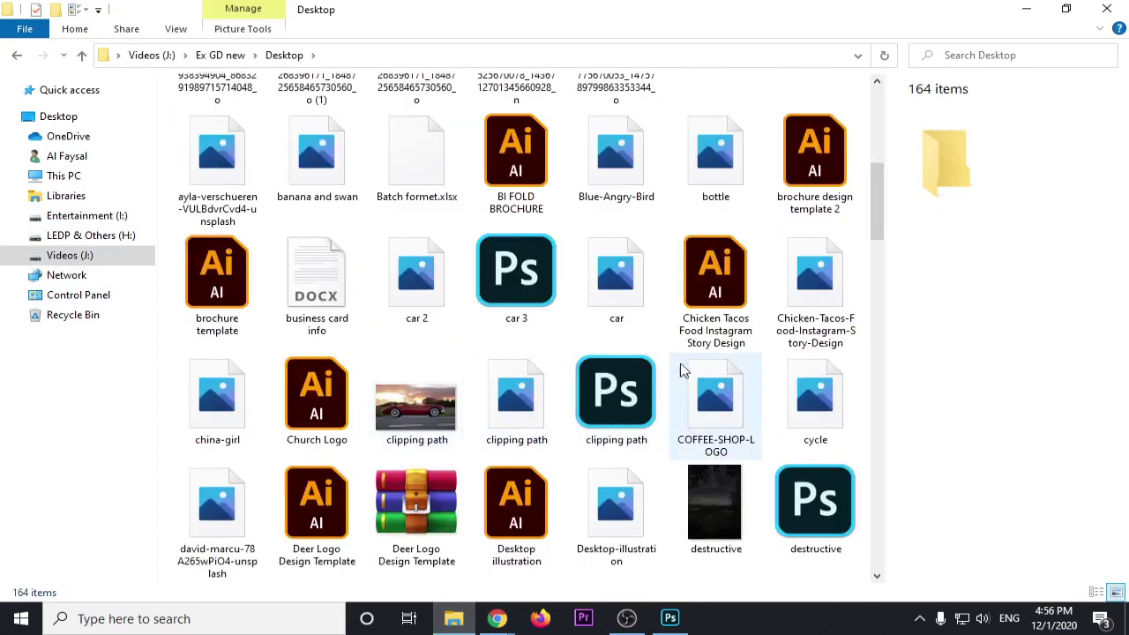
scroll(670, 353, "down", 2)
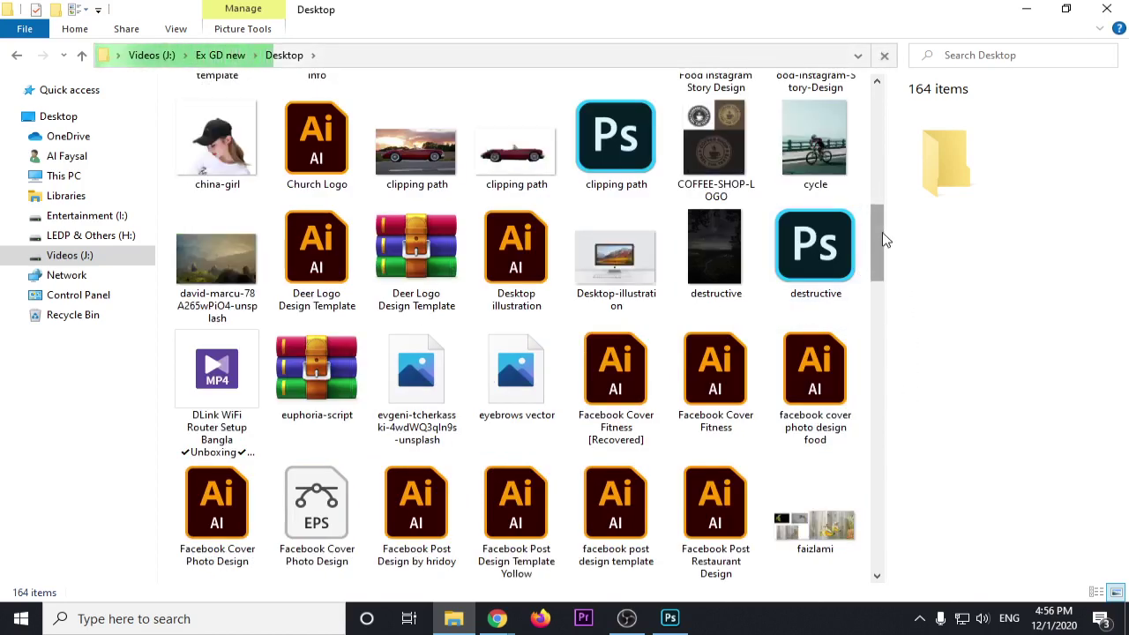
left_click_drag(877, 227, 891, 132)
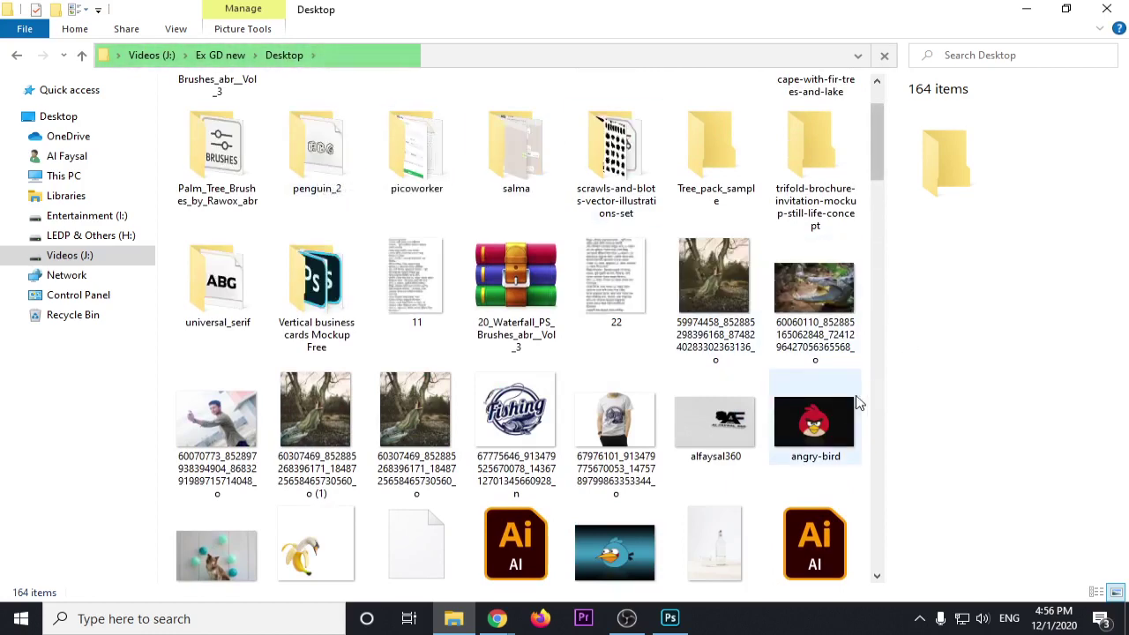
mouse_move(829, 425)
left_mouse_down()
mouse_move(684, 624)
mouse_move(445, 348)
left_mouse_up()
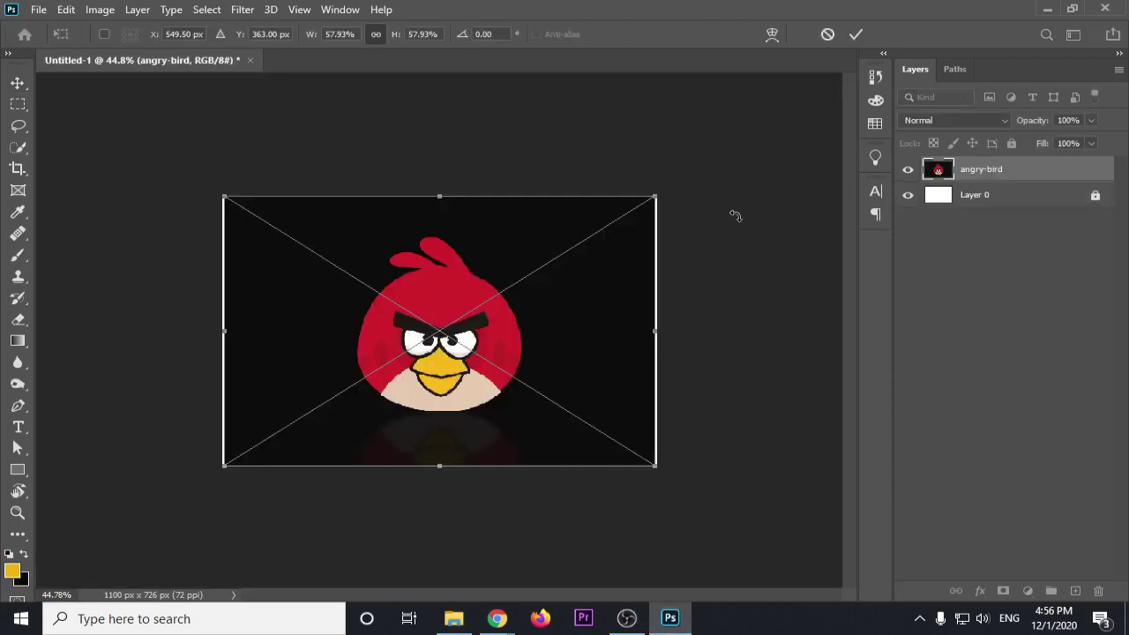
Place the angry-bird picture and enlarge it to cover the canvas
key("Return")
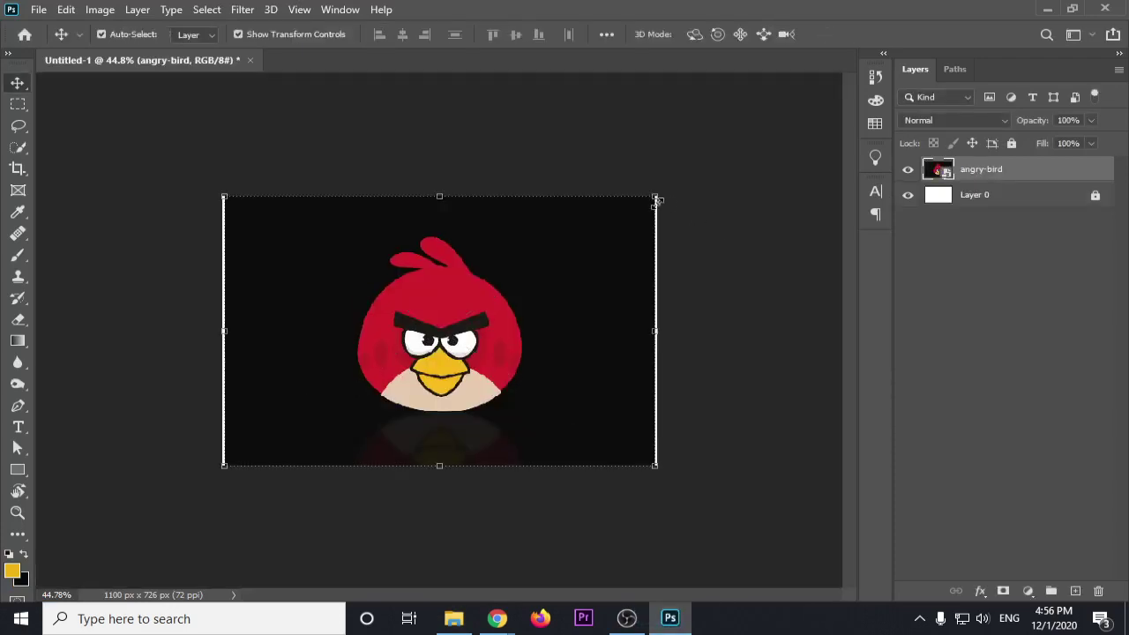
left_click_drag(656, 197, 668, 183)
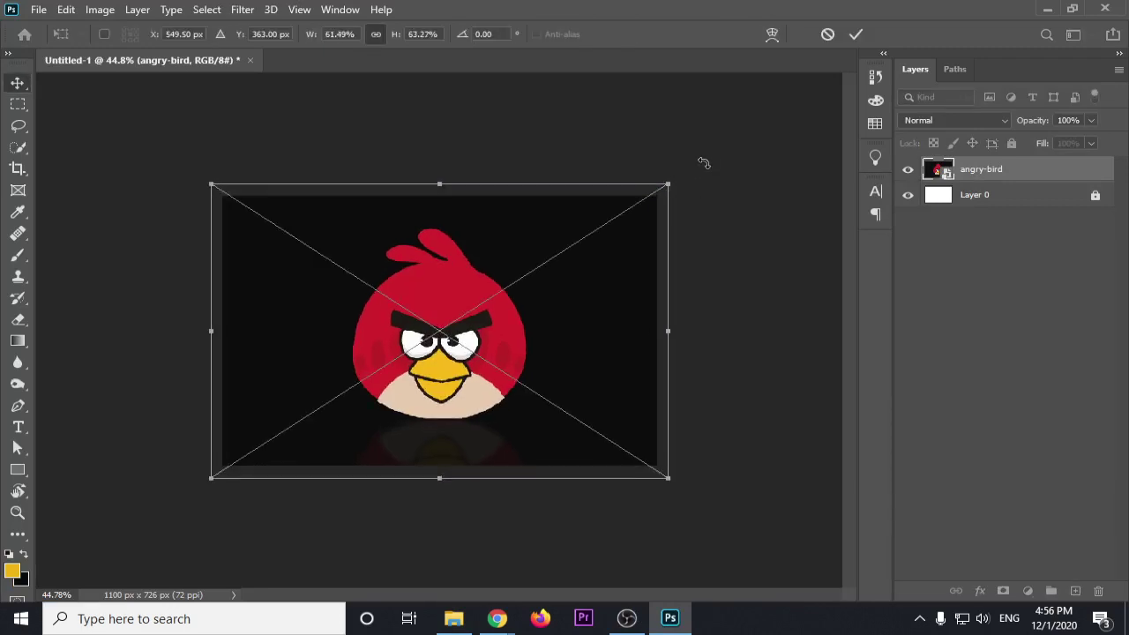
key("Return")
scroll(509, 326, "up", 1)
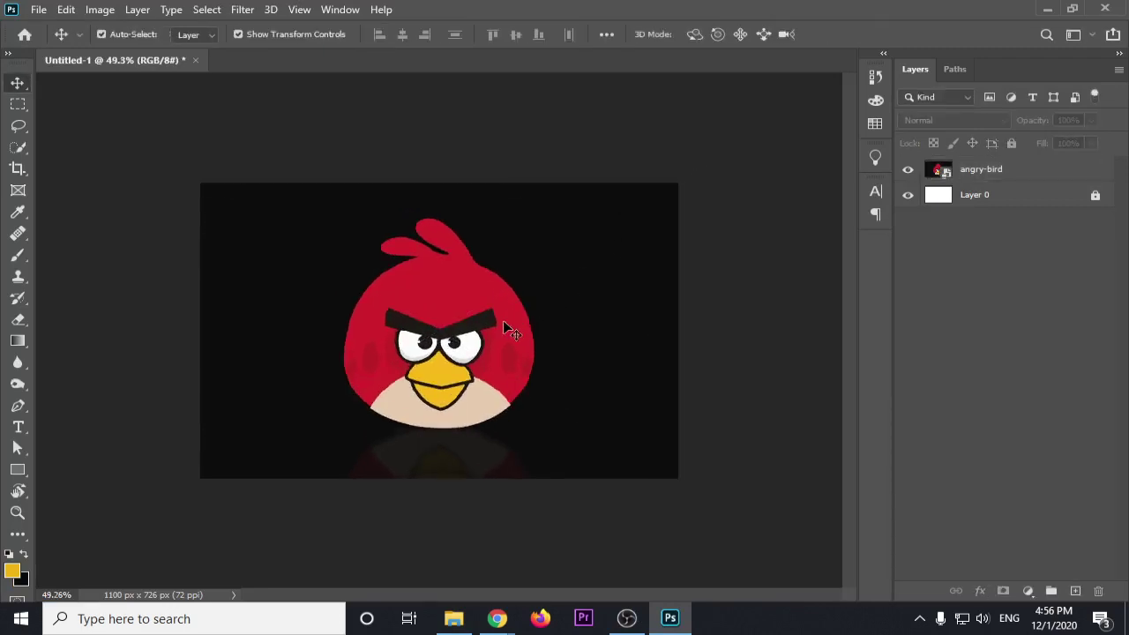
scroll(504, 324, "up", 1)
scroll(508, 298, "up", 1)
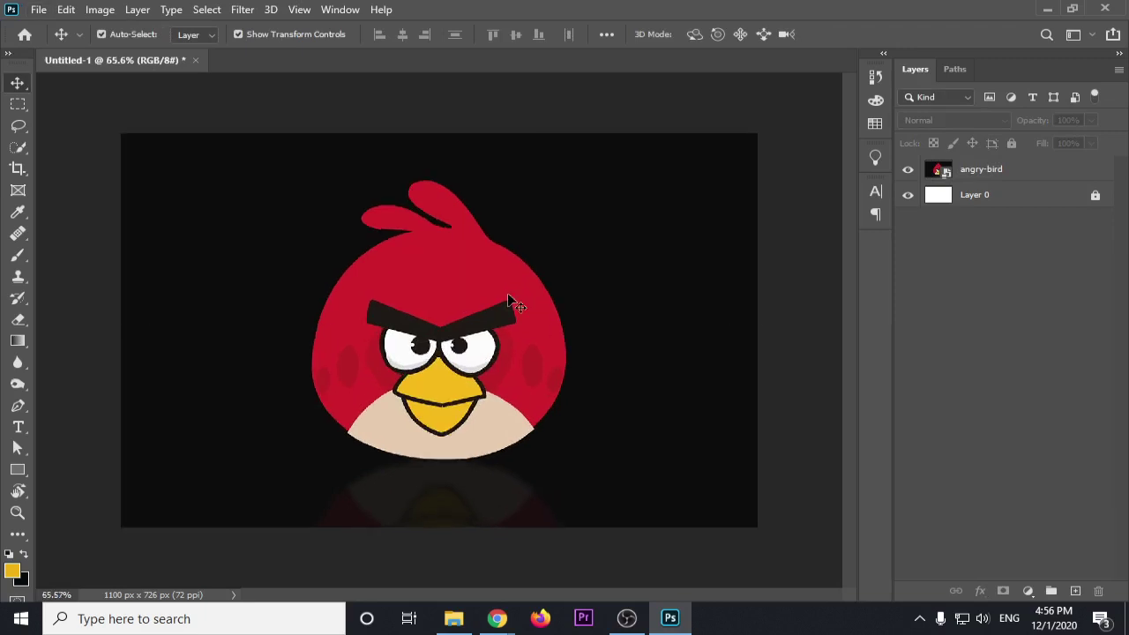
scroll(507, 299, "up", 1)
scroll(507, 296, "up", 1)
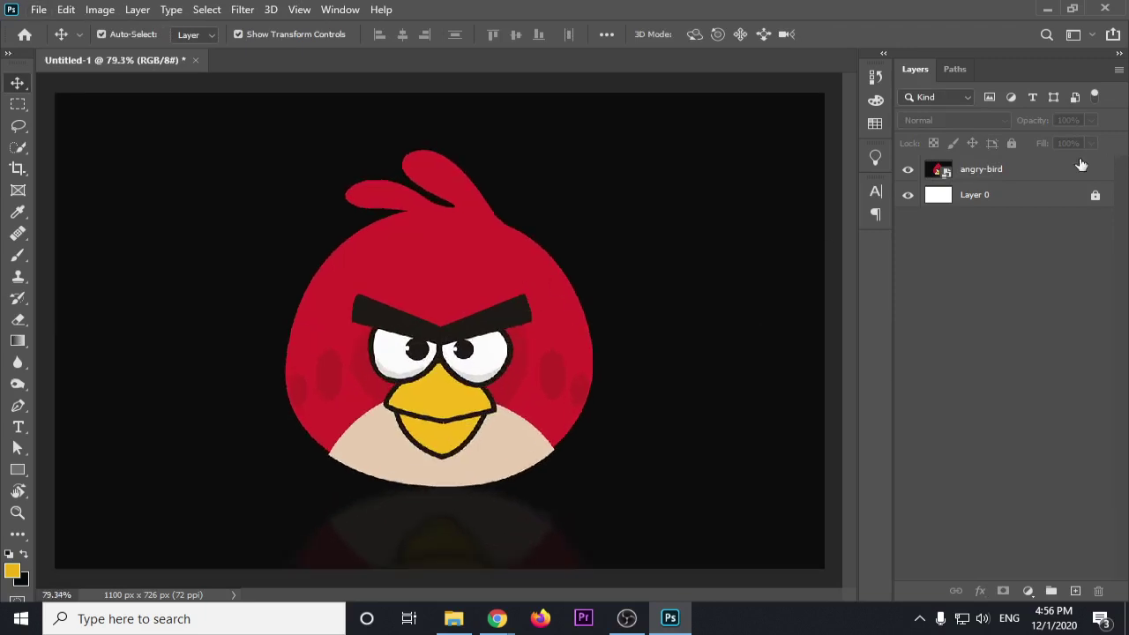
Lock the angry-bird layer with Lock All and hide it
left_click(1008, 178)
left_click(1011, 143)
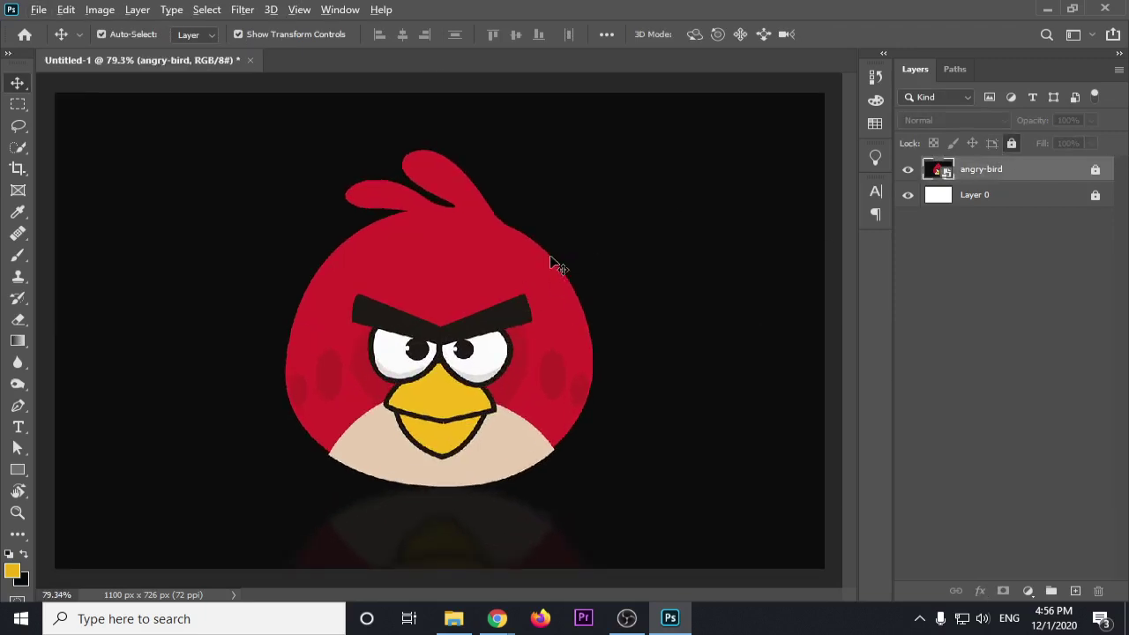
scroll(560, 264, "down", 2)
scroll(499, 361, "up", 1)
scroll(496, 363, "up", 1)
left_click(908, 170)
scroll(584, 251, "down", 2)
scroll(579, 249, "down", 1)
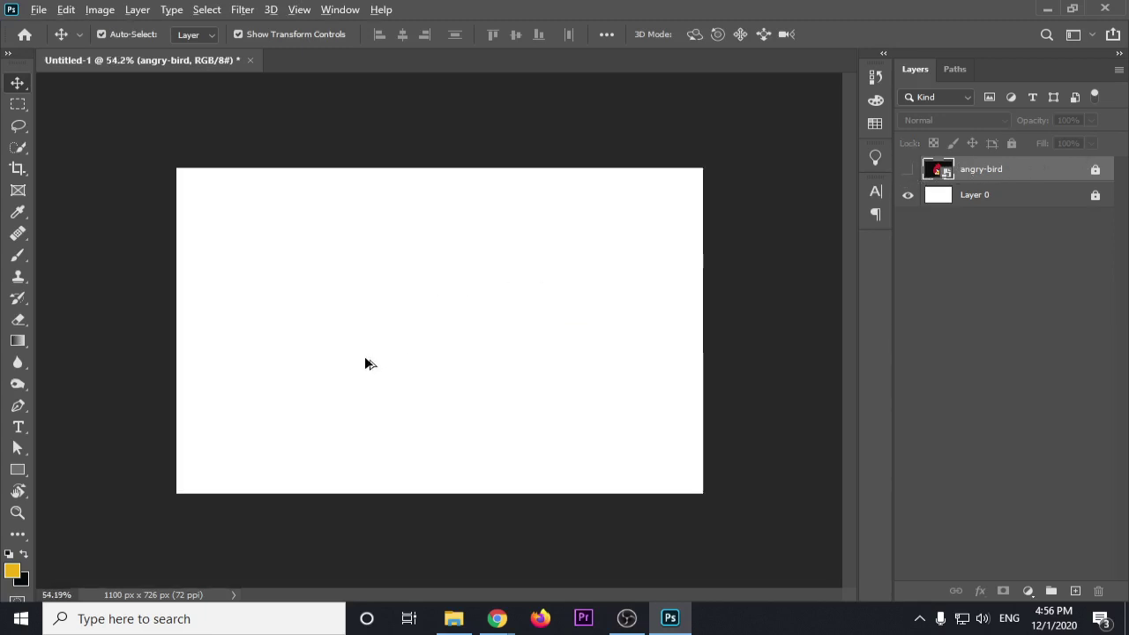
scroll(369, 364, "up", 1)
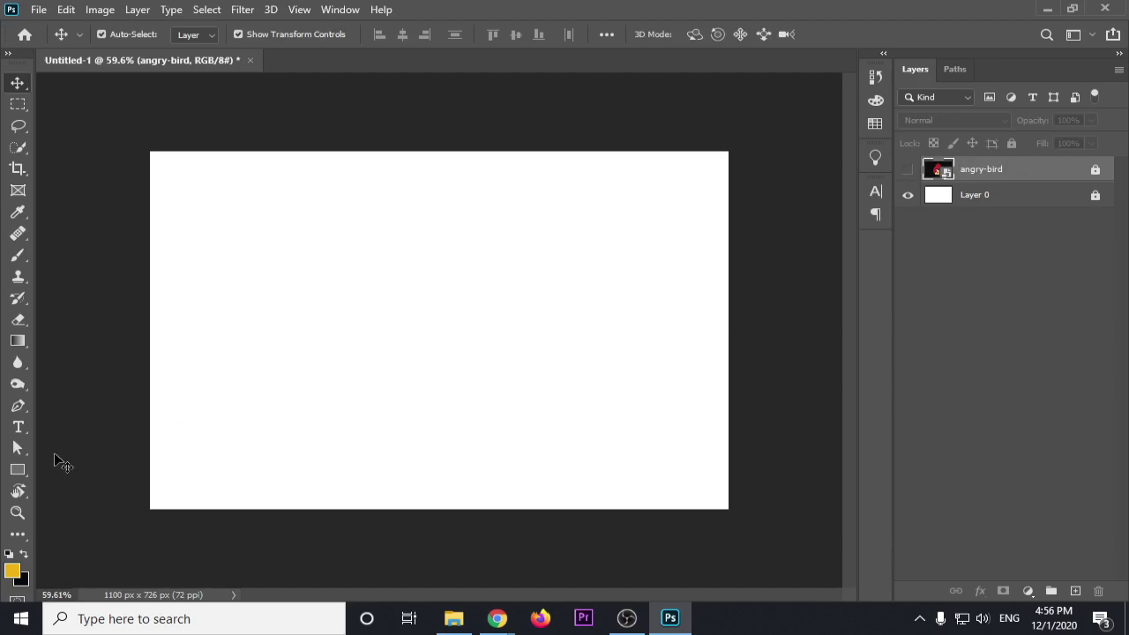
Draw a yellow rectangle on the left of the canvas
left_click(18, 469)
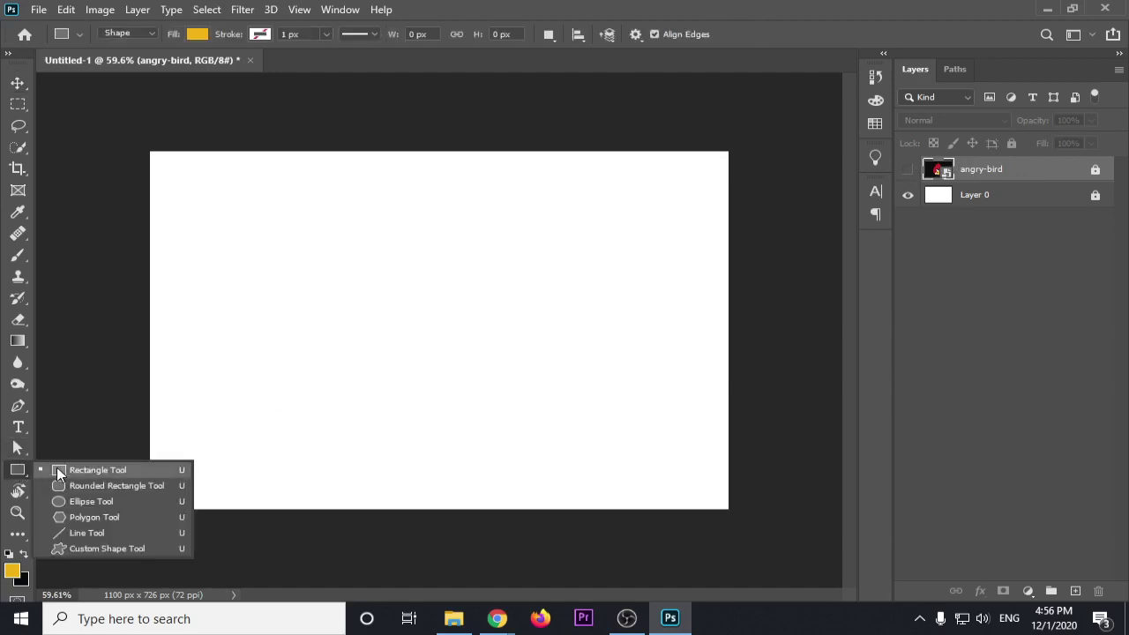
left_click(57, 470)
left_click_drag(226, 198, 465, 441)
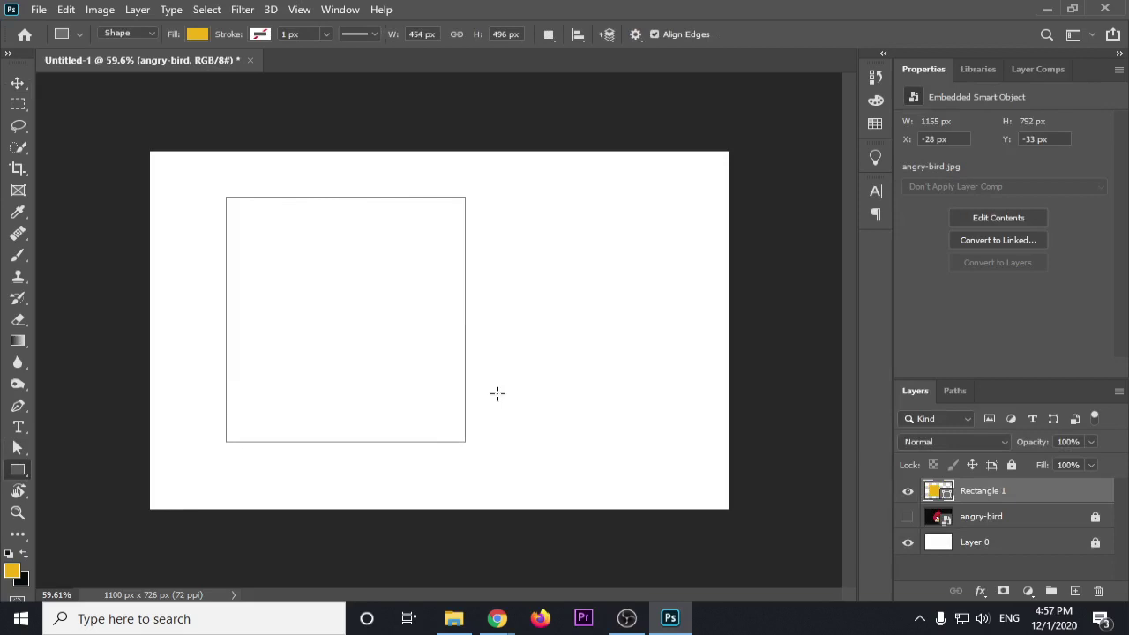
key("v")
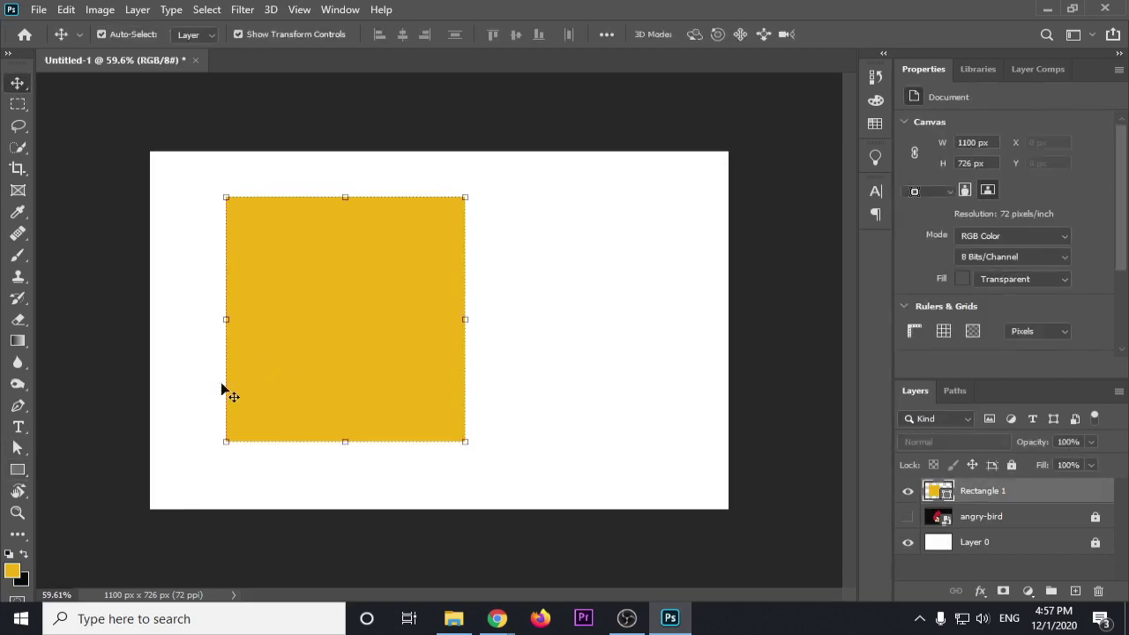
Add an overlapping second rectangle with Combine Shapes, move the shape, then undo the addition
left_click(18, 470)
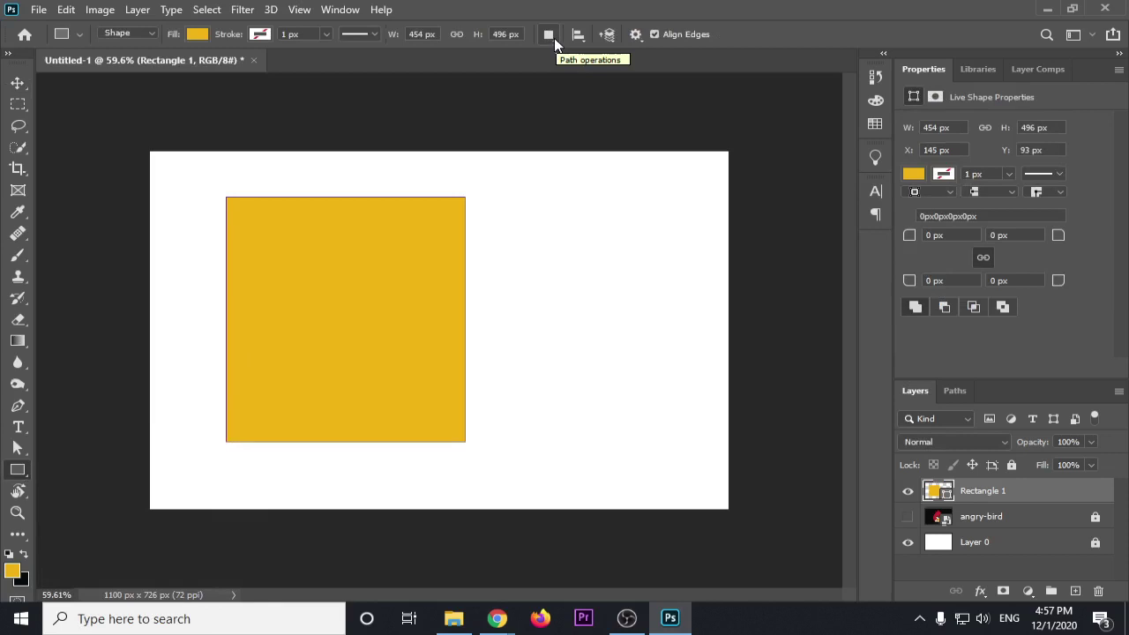
left_click(554, 40)
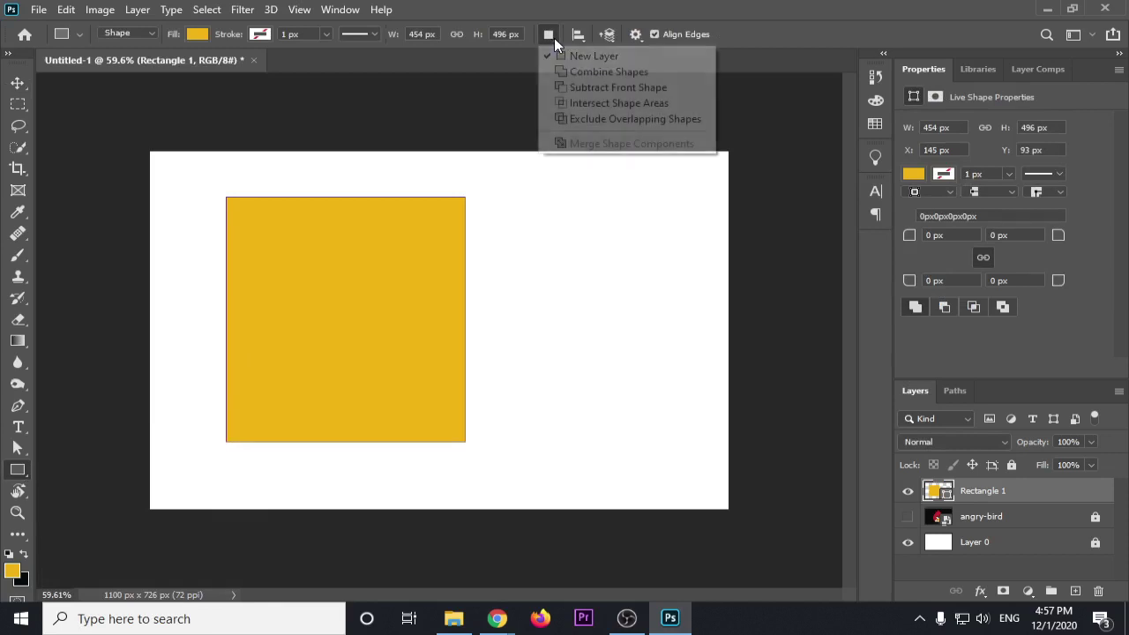
left_click(600, 73)
left_click_drag(599, 269, 368, 479)
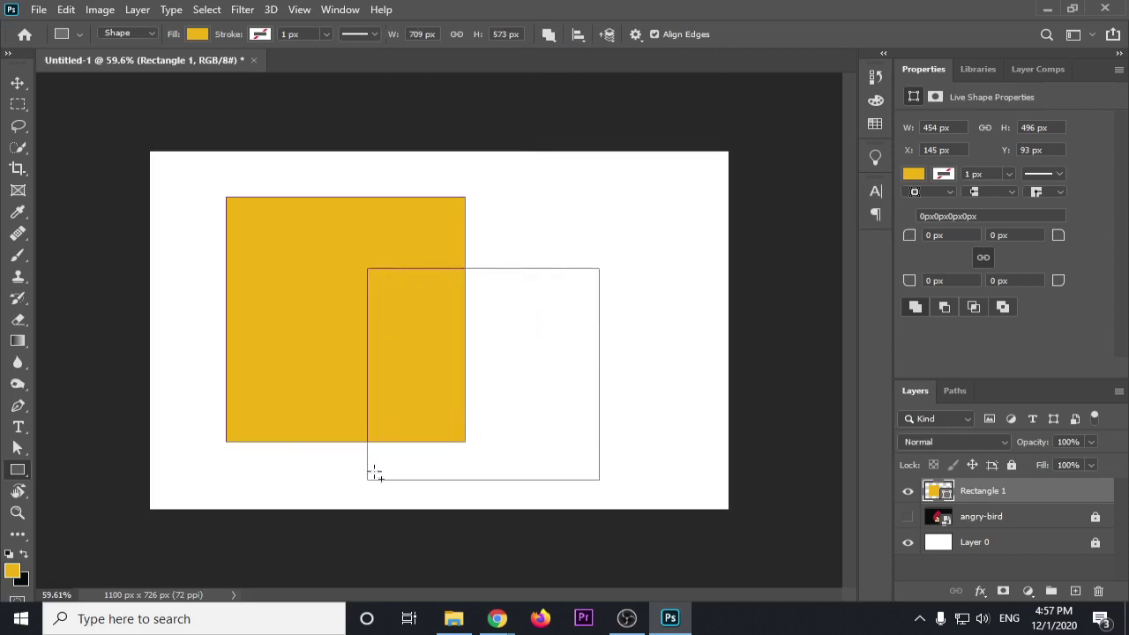
key("v")
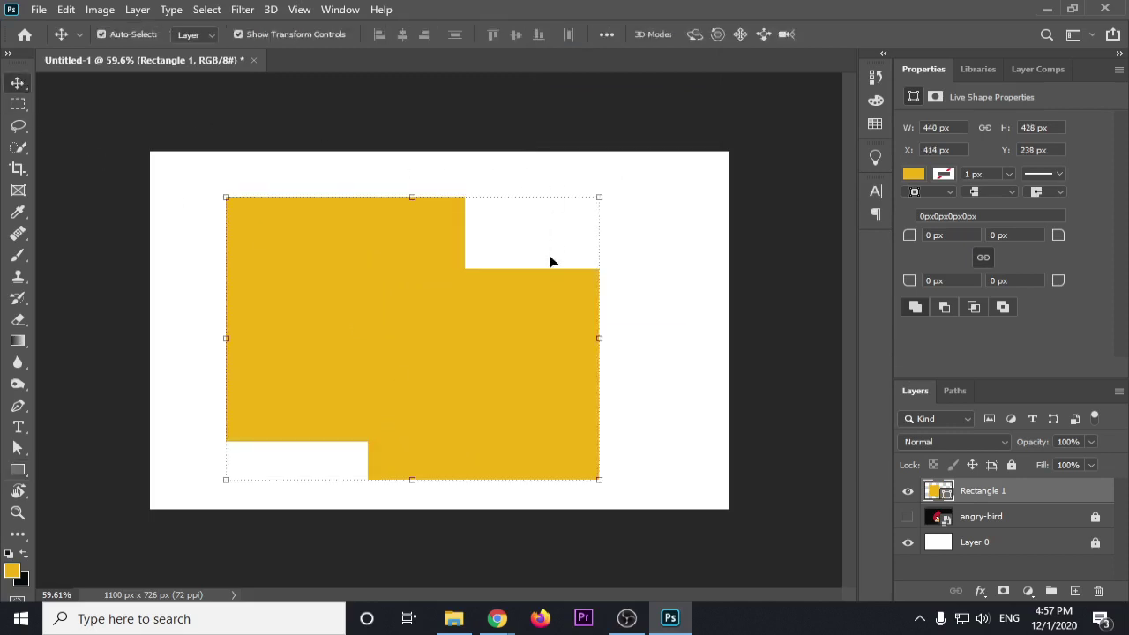
mouse_move(549, 257)
left_mouse_down()
mouse_move(509, 357)
mouse_move(404, 384)
left_mouse_up()
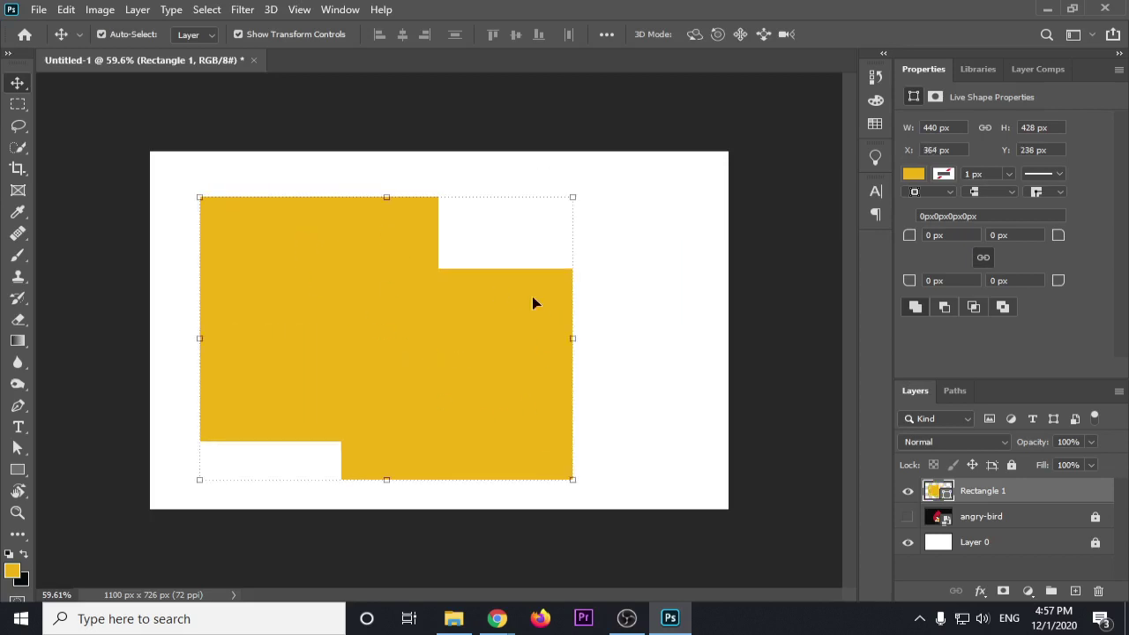
key("shift+Right")
key("shift+Right")
key("shift+Right")
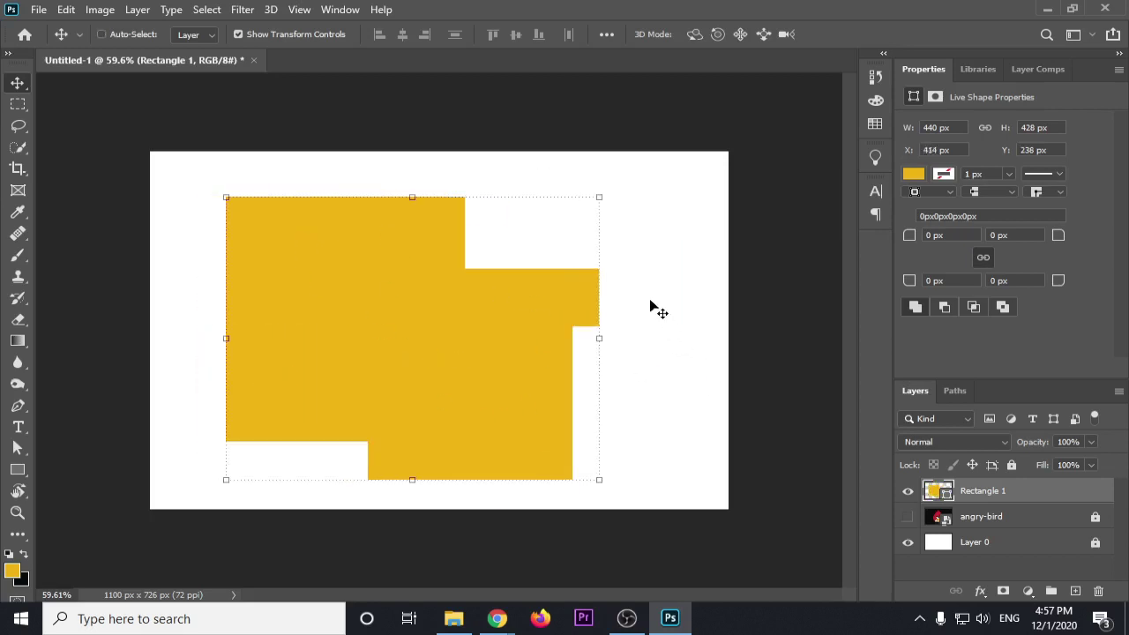
key("ctrl+z")
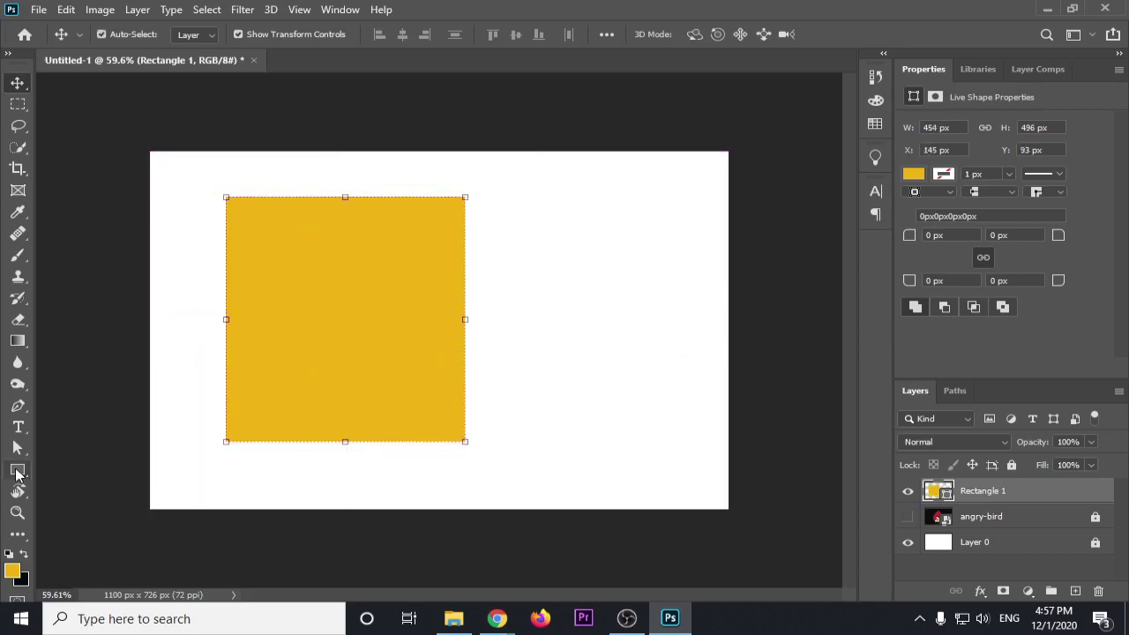
Draw a Subtract Front Shape rectangle over the yellow square's lower right
left_click(18, 469)
left_click(547, 34)
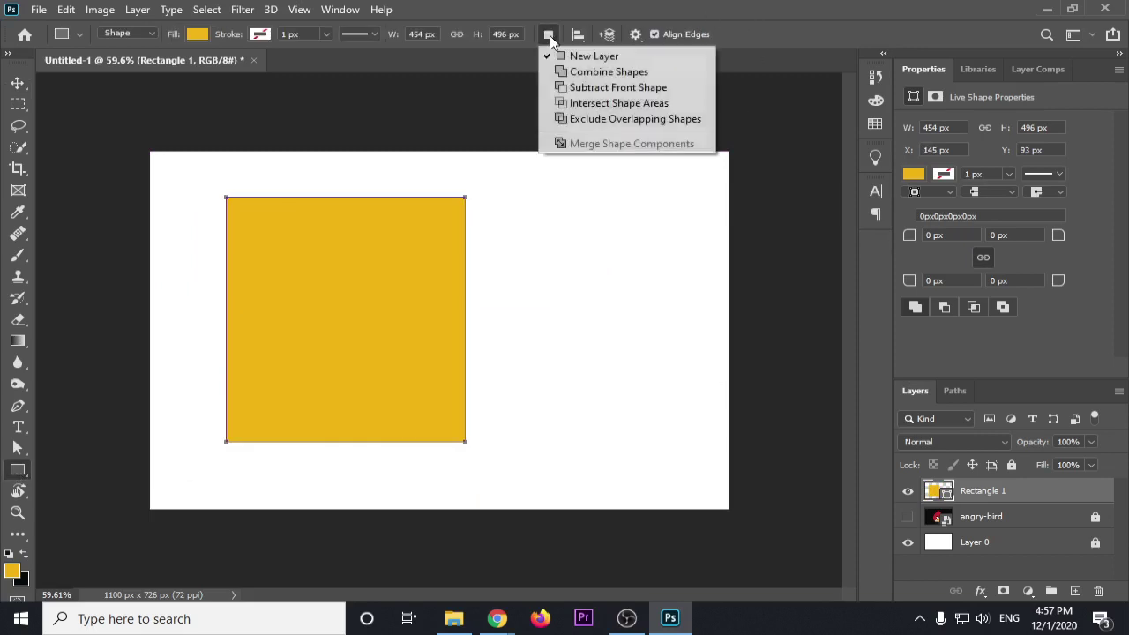
left_click(598, 89)
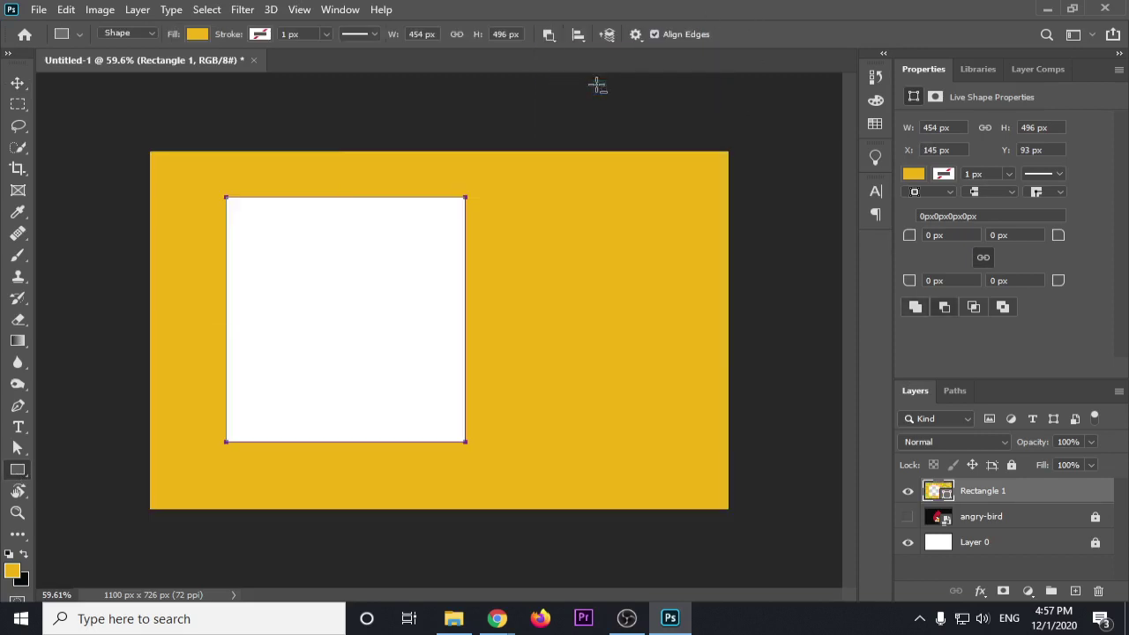
left_click_drag(581, 264, 313, 479)
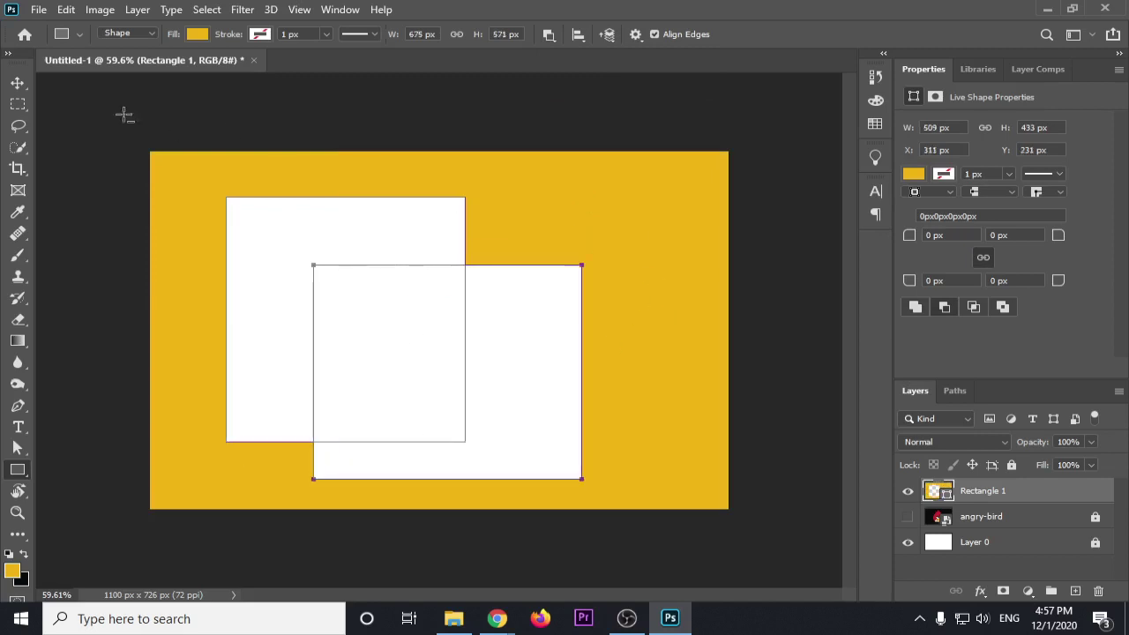
Undo the cut-out rectangles, restoring the solid yellow square, and reselect it
left_click(17, 82)
left_click_drag(381, 323, 232, 345)
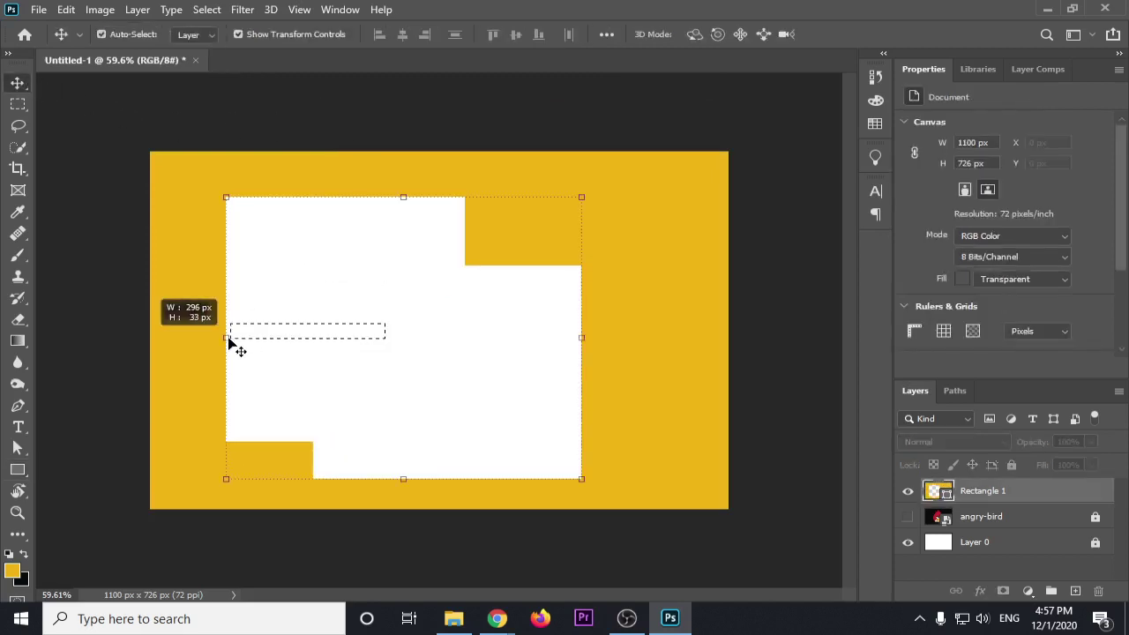
left_click_drag(470, 243, 468, 234)
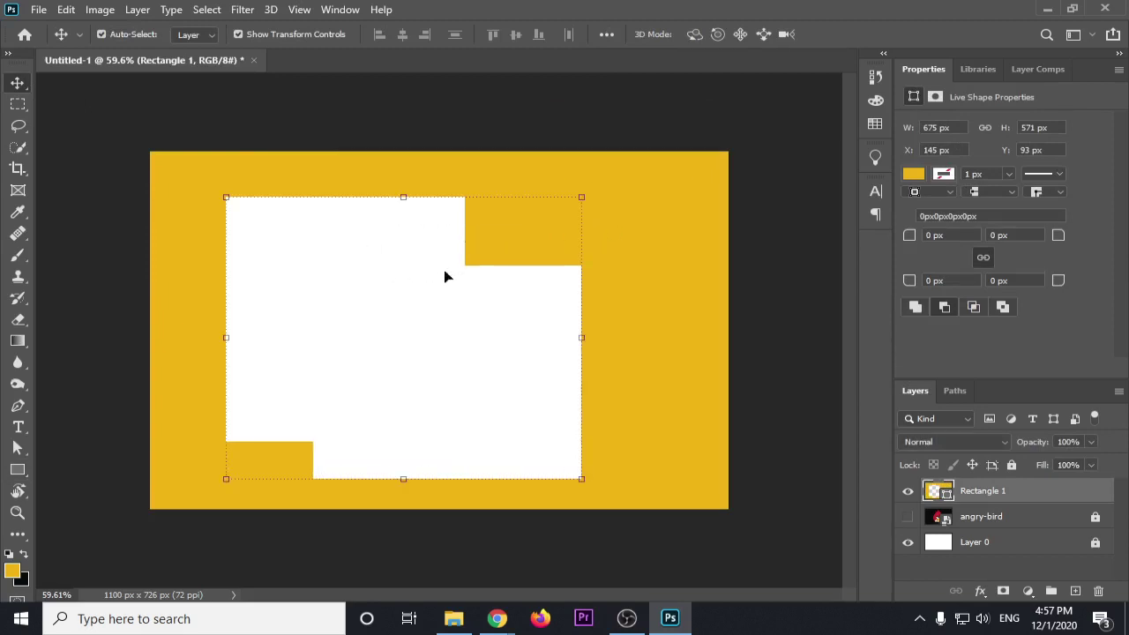
key("ctrl+z")
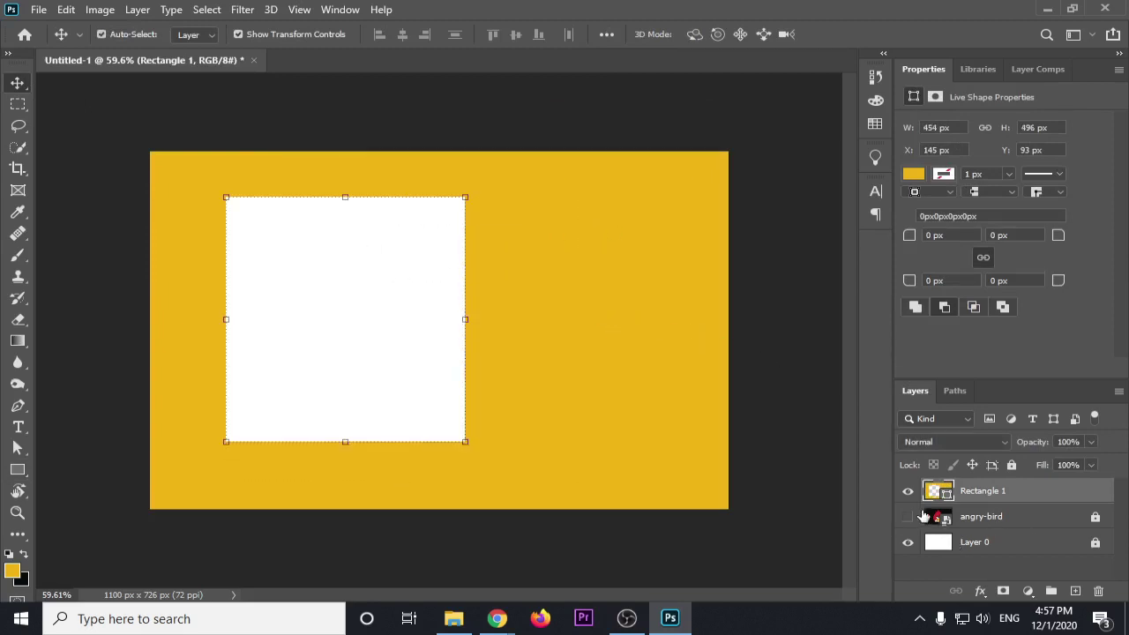
key("ctrl+z")
left_click(540, 306)
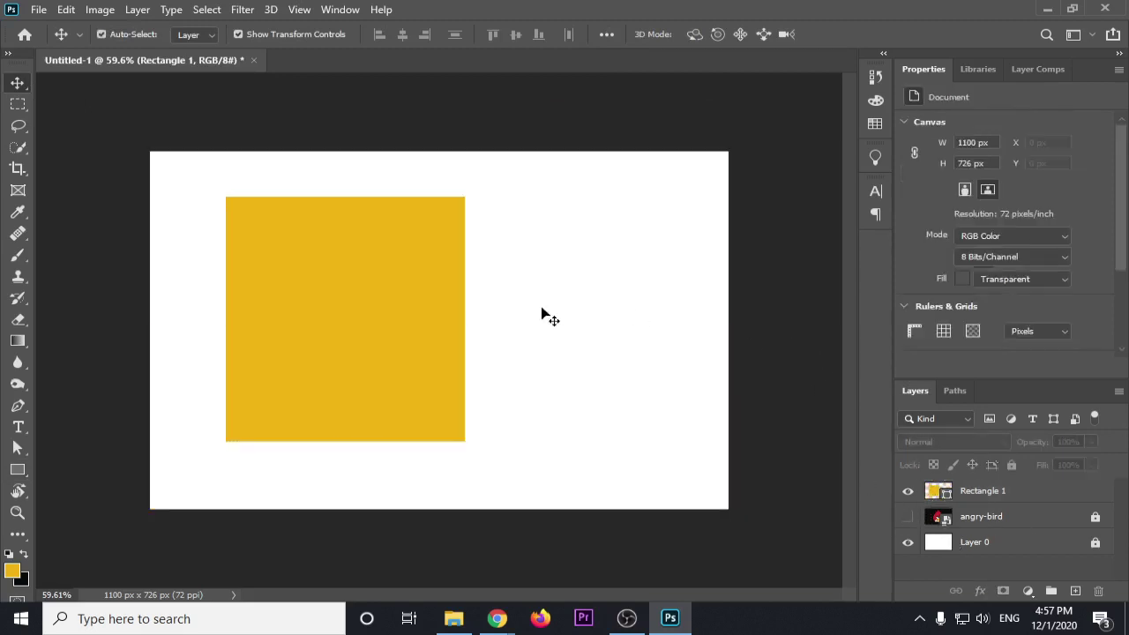
left_click(435, 296)
Delete the yellow rectangle and draw a new one near the canvas centre
key("Delete")
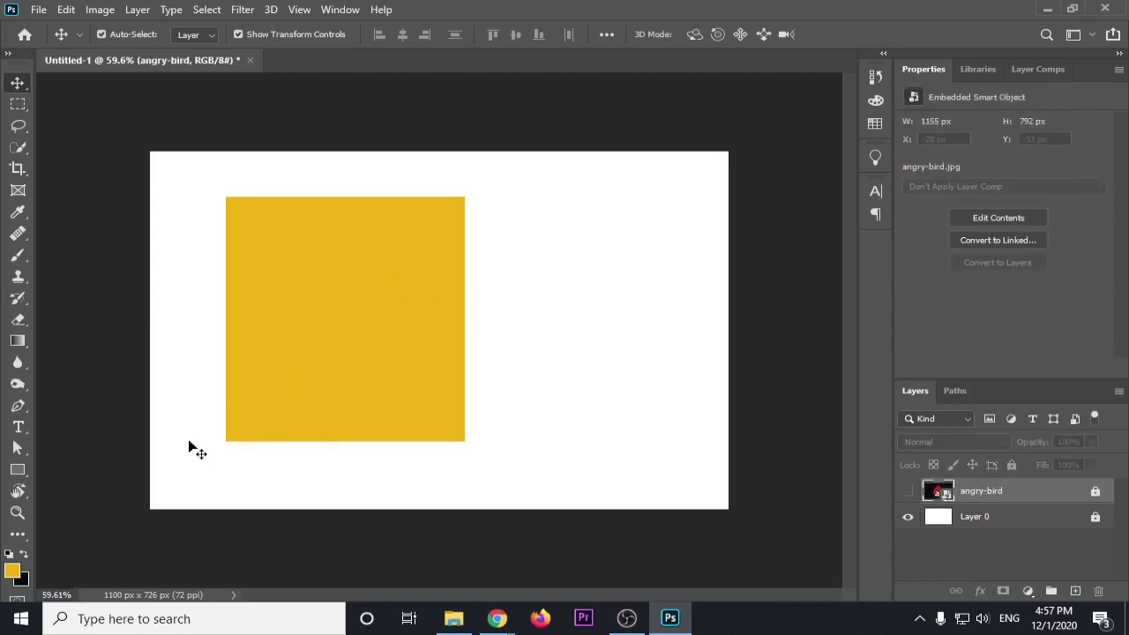
key("u")
left_click_drag(315, 250, 476, 443)
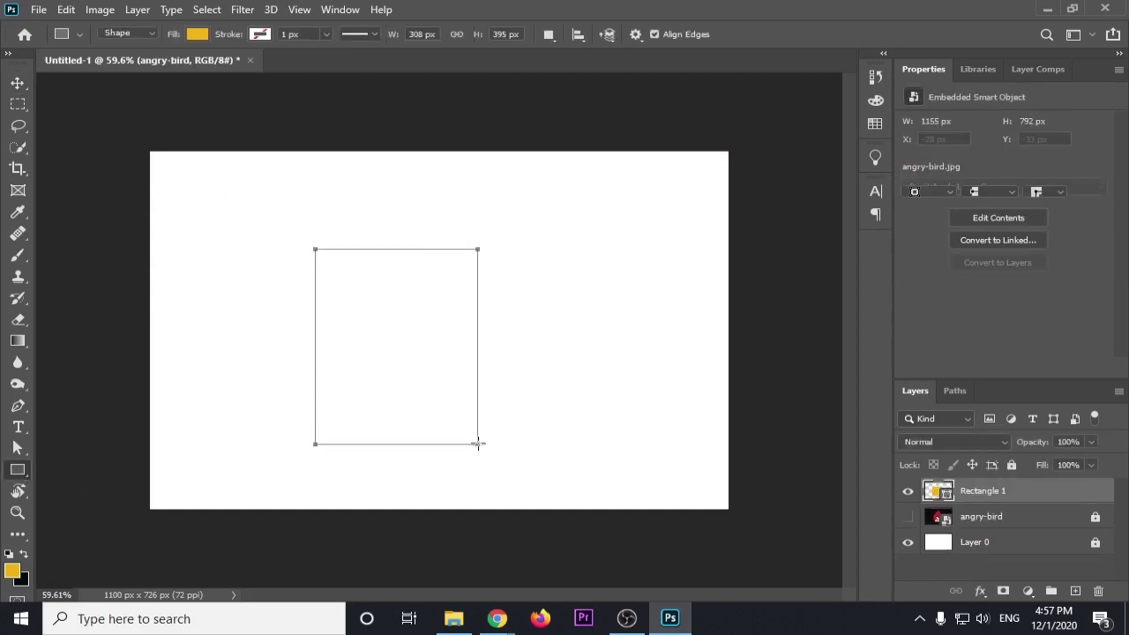
Cut a rectangle from the left with Subtract Front Shape and try moving the cut-out around
left_click(548, 34)
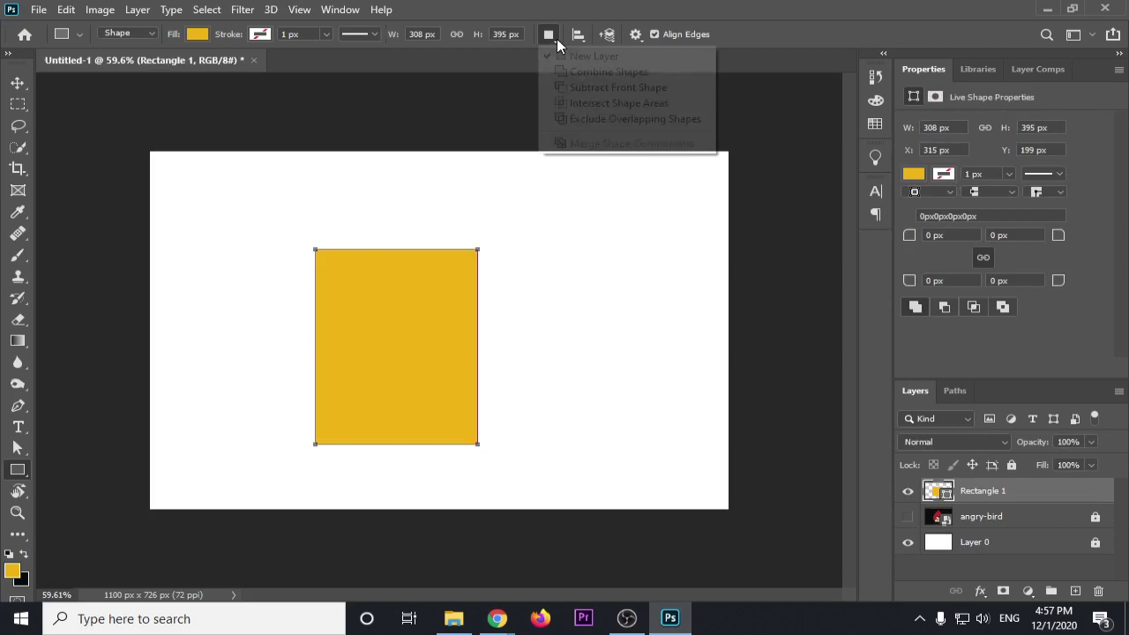
left_click(591, 89)
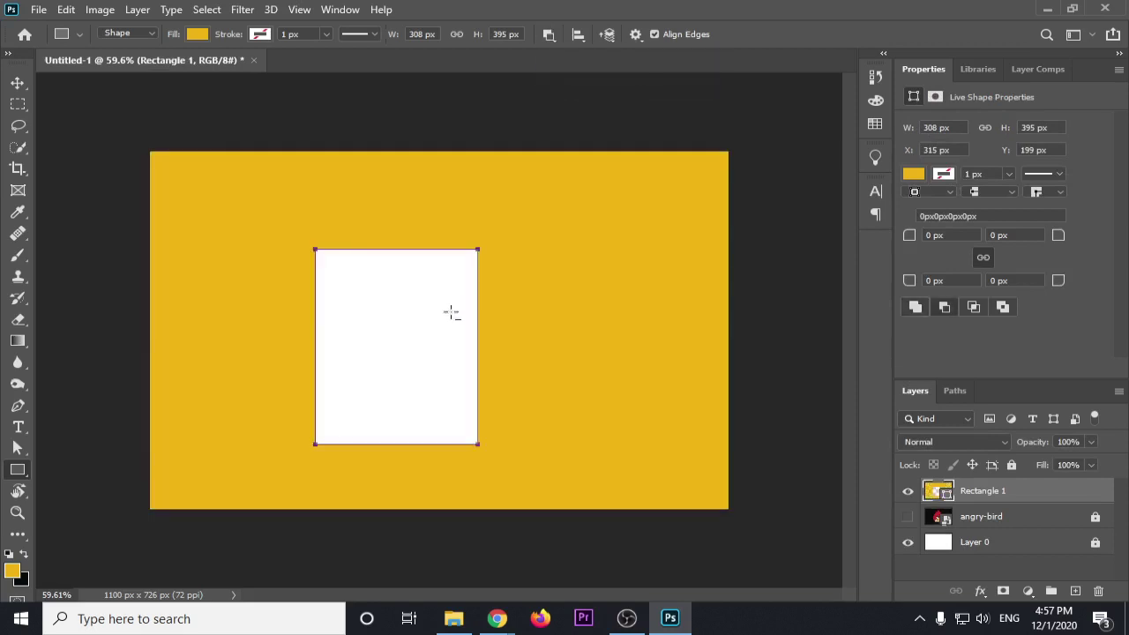
left_click_drag(107, 137, 378, 520)
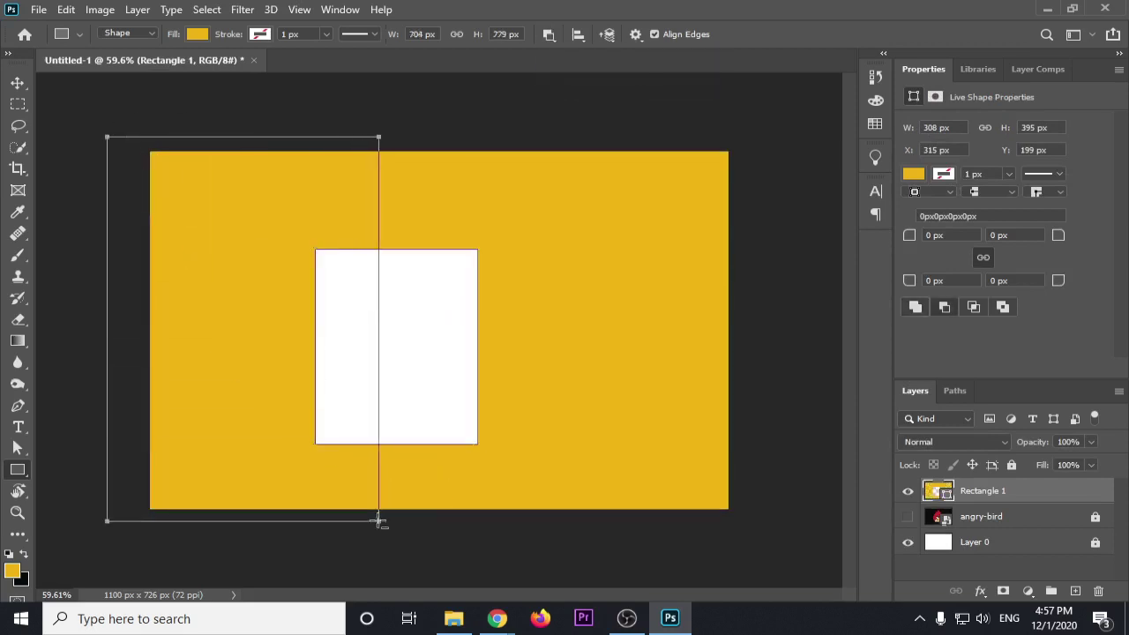
key("v")
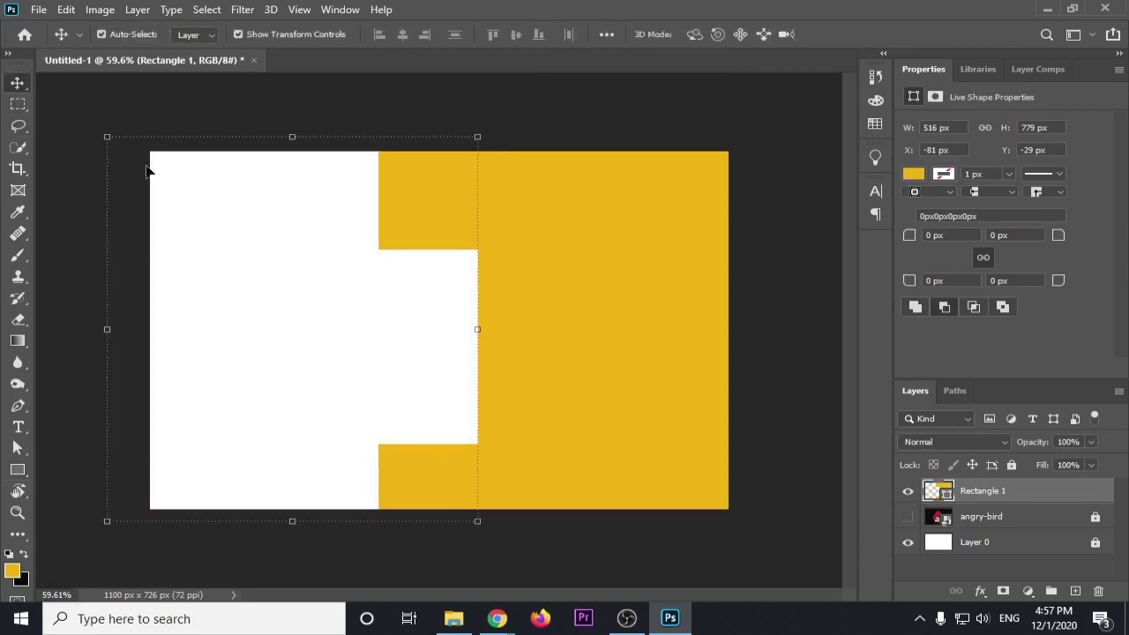
left_click_drag(449, 248, 384, 294)
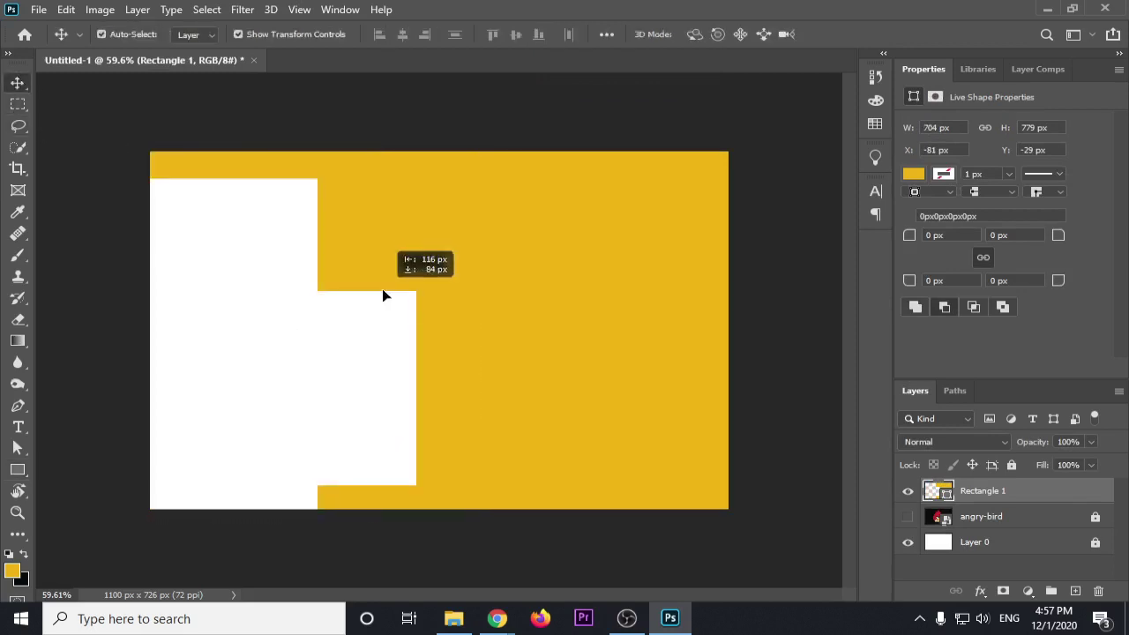
left_click_drag(452, 250, 746, 189)
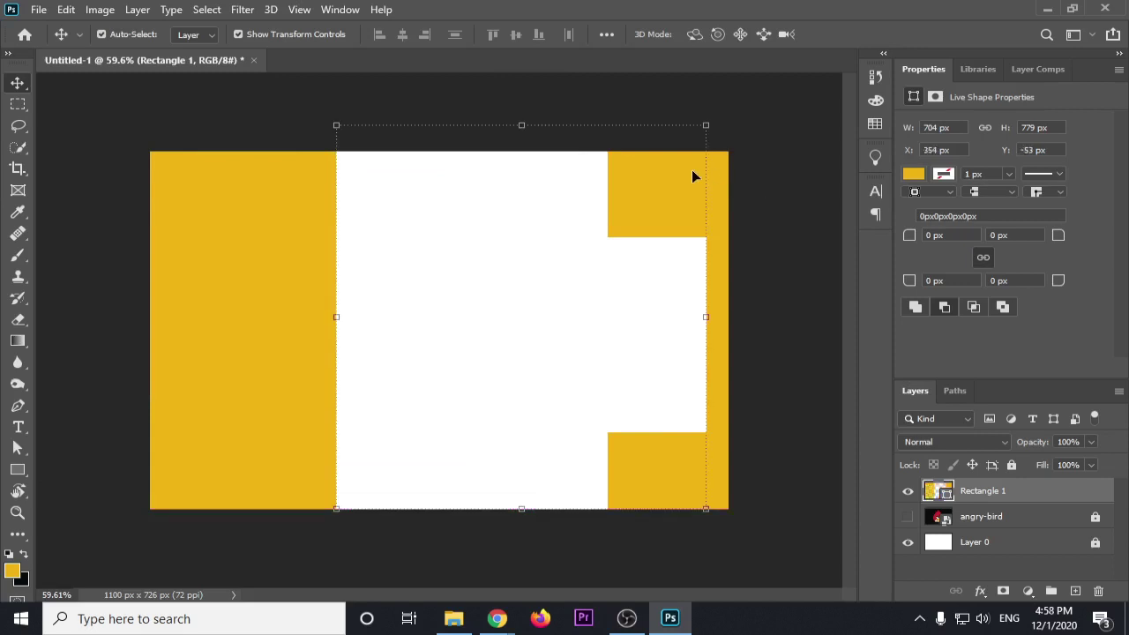
left_click_drag(618, 191, 415, 159)
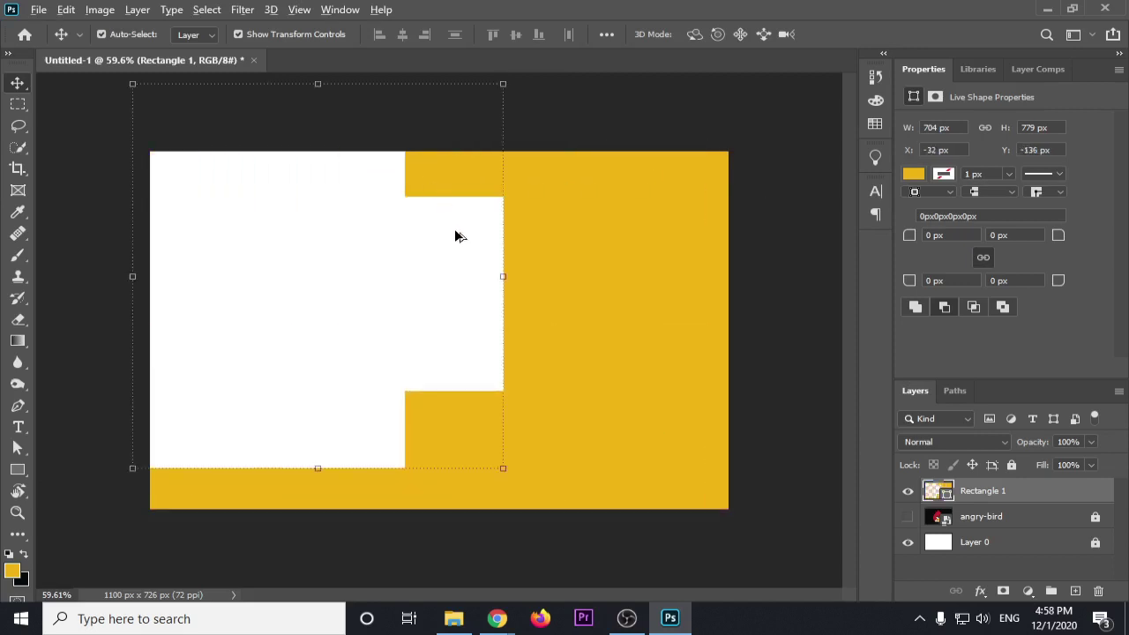
scroll(455, 229, "down", 1)
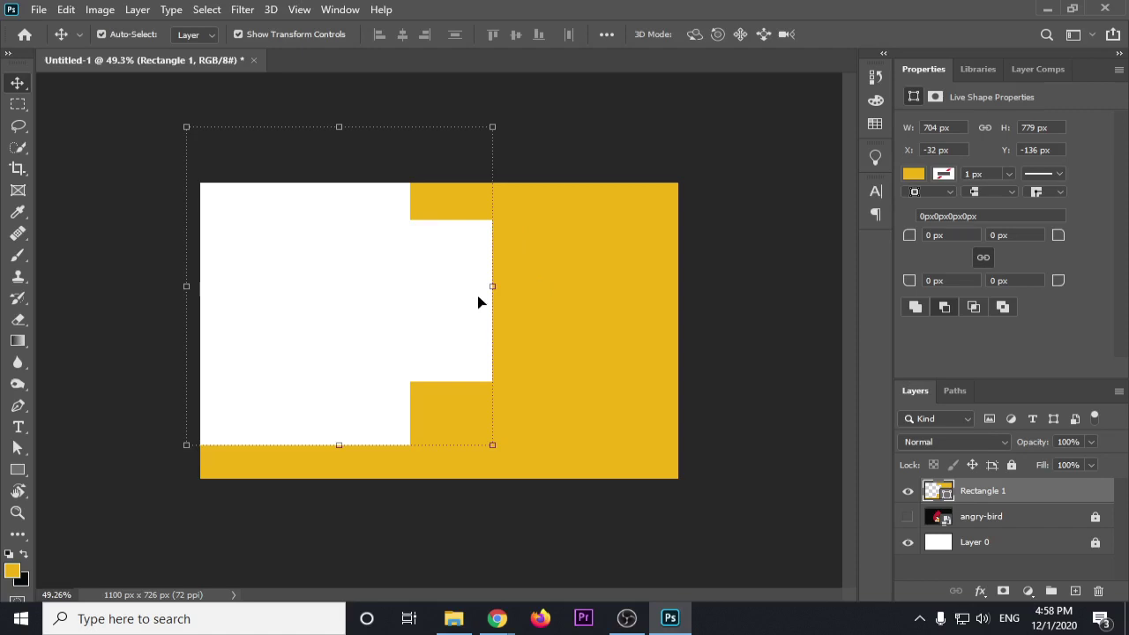
Undo back to a plain yellow rectangle
left_click(106, 186)
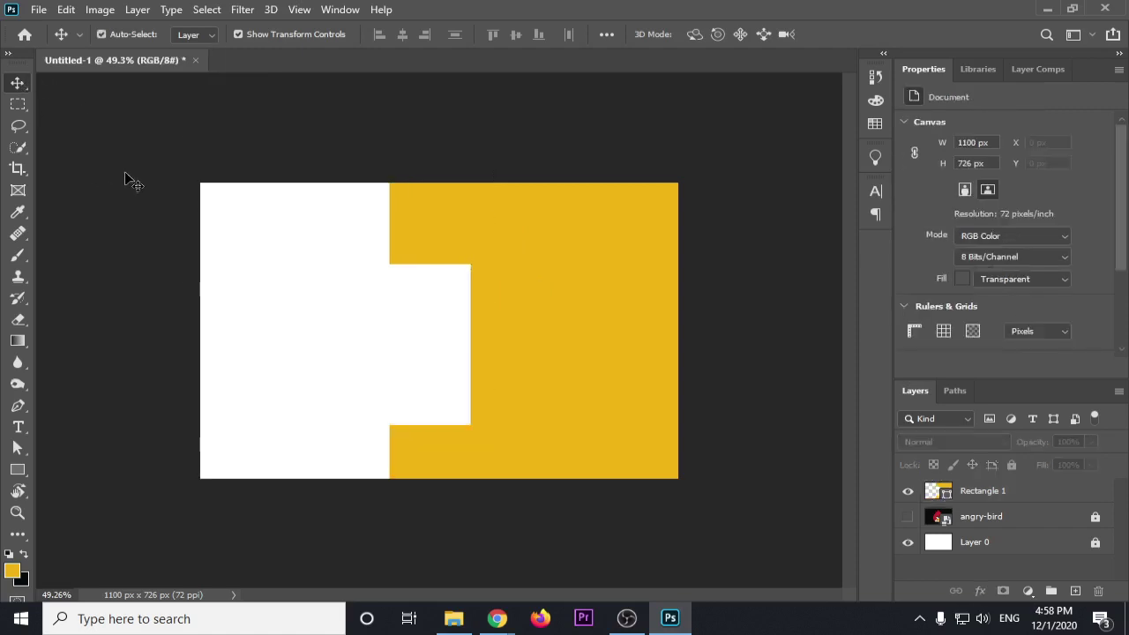
key("ctrl+z")
key("ctrl+z")
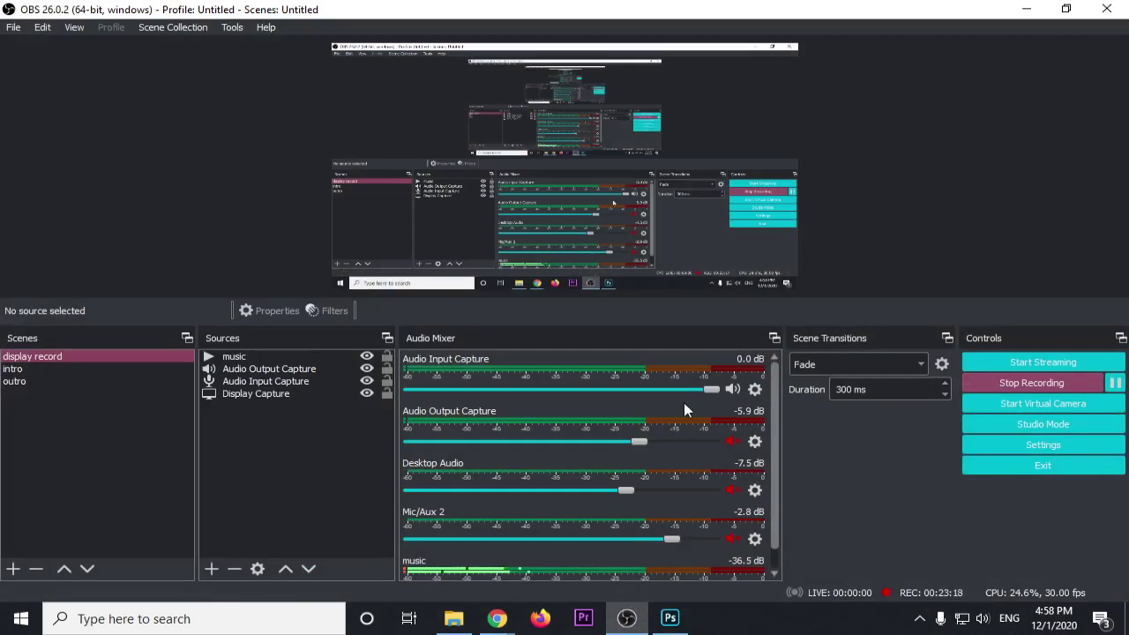
left_click_drag(711, 389, 649, 392)
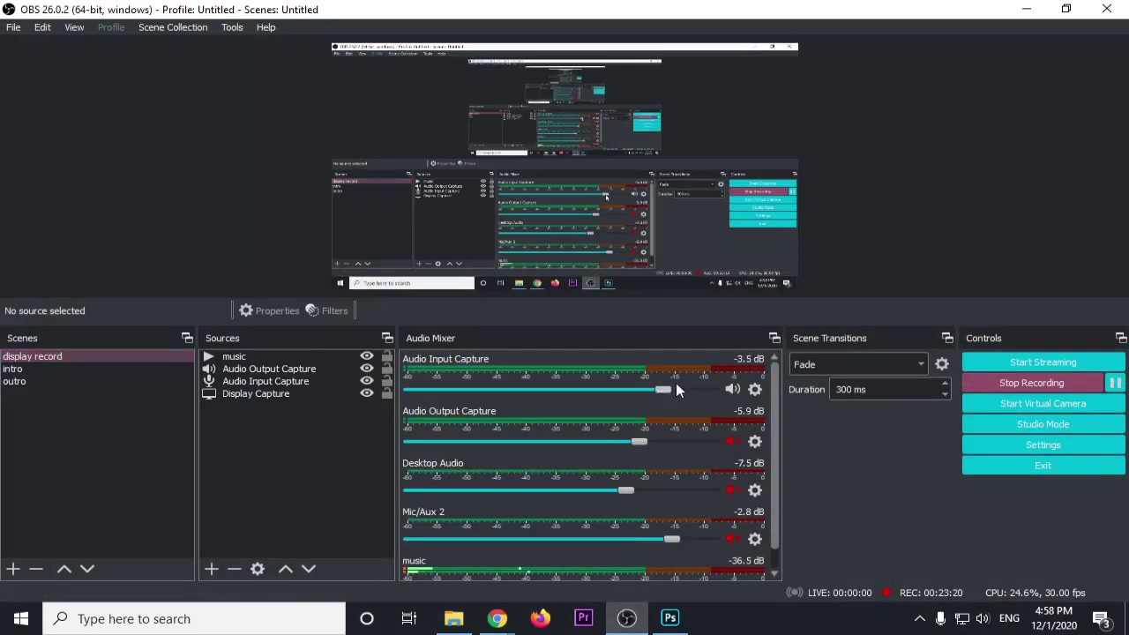
left_click(1026, 9)
Delete the rectangle and pen-draw a closed, curved yellow shape in its place
left_click(384, 371)
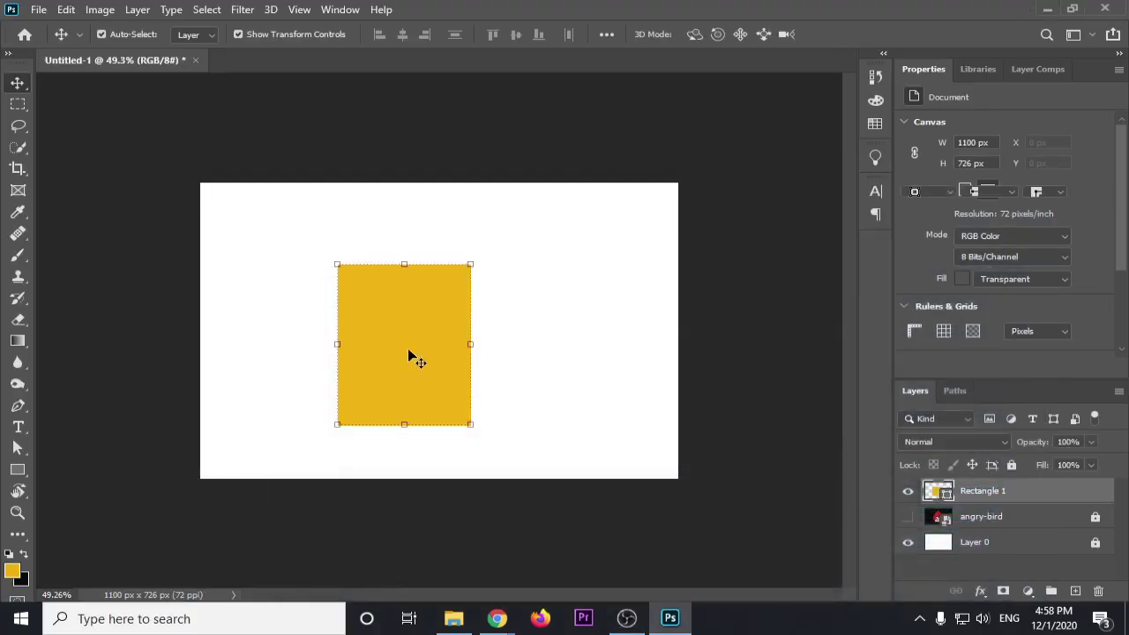
key("Delete")
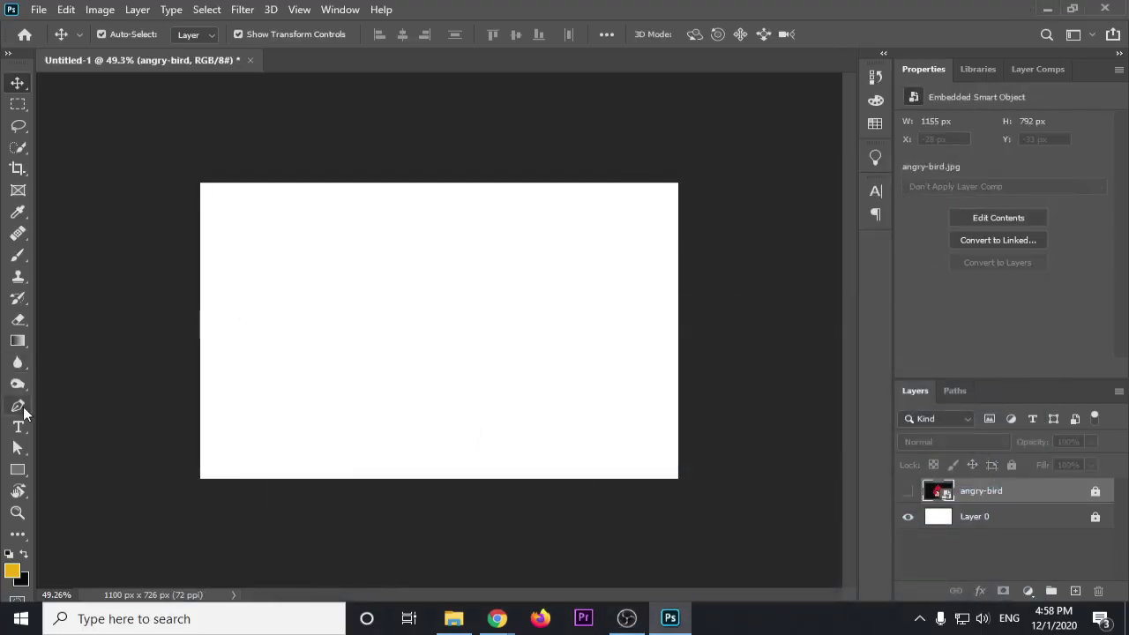
left_click(23, 406)
left_click(54, 402)
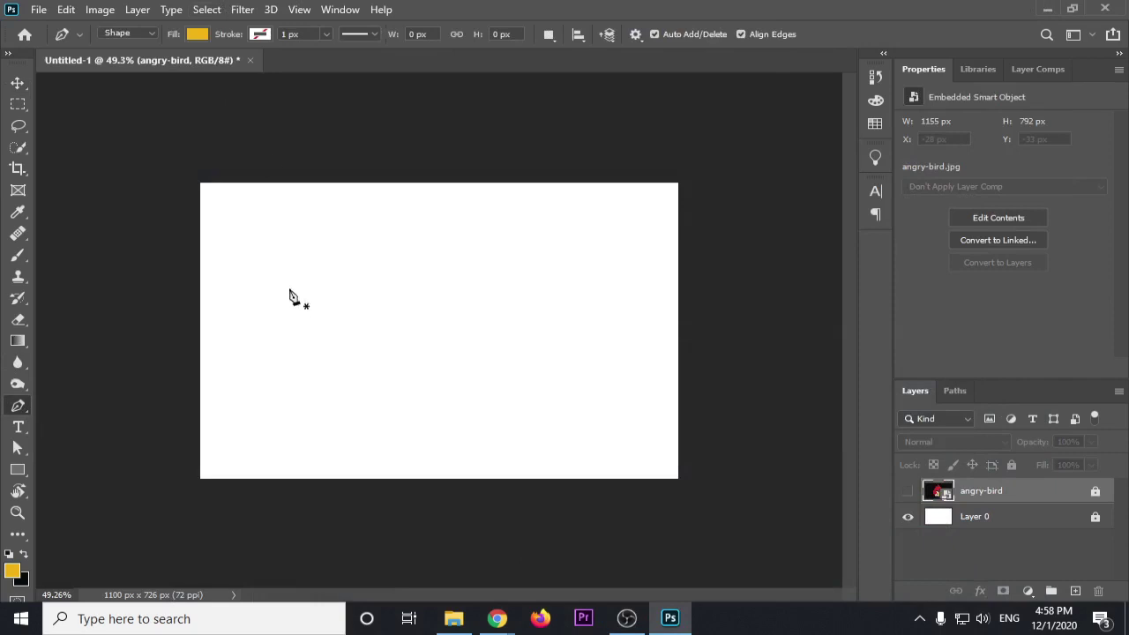
left_click(21, 581)
left_click(1062, 224)
left_click_drag(270, 310, 292, 275)
left_click_drag(378, 239, 423, 252)
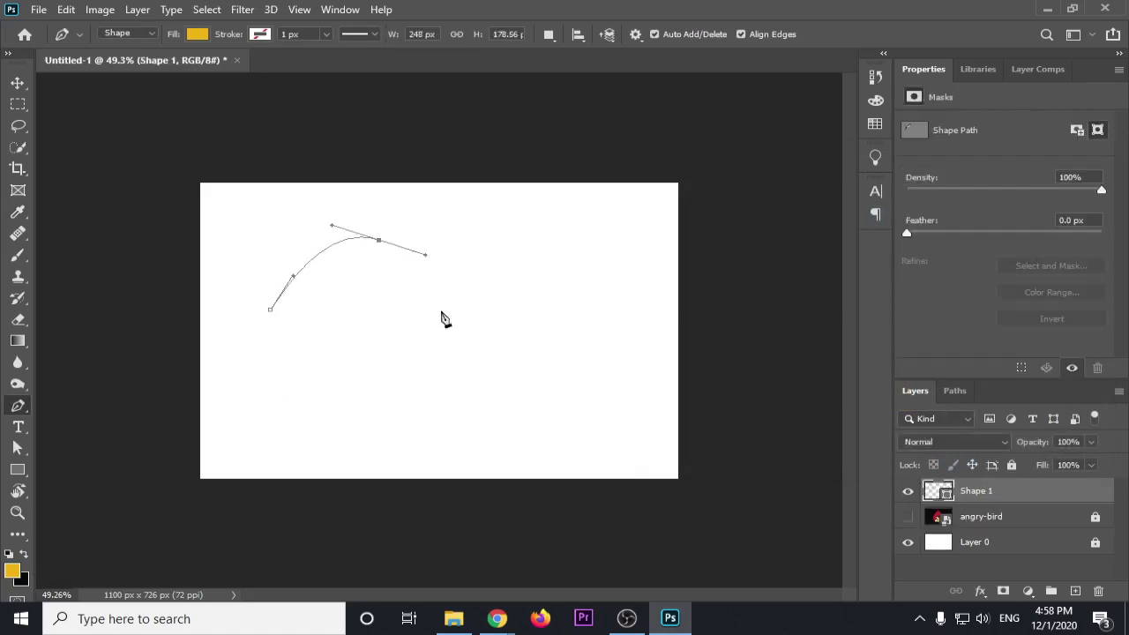
left_click_drag(444, 320, 504, 380)
left_click_drag(482, 424, 315, 424)
left_click_drag(263, 394, 268, 367)
left_click_drag(270, 309, 272, 322)
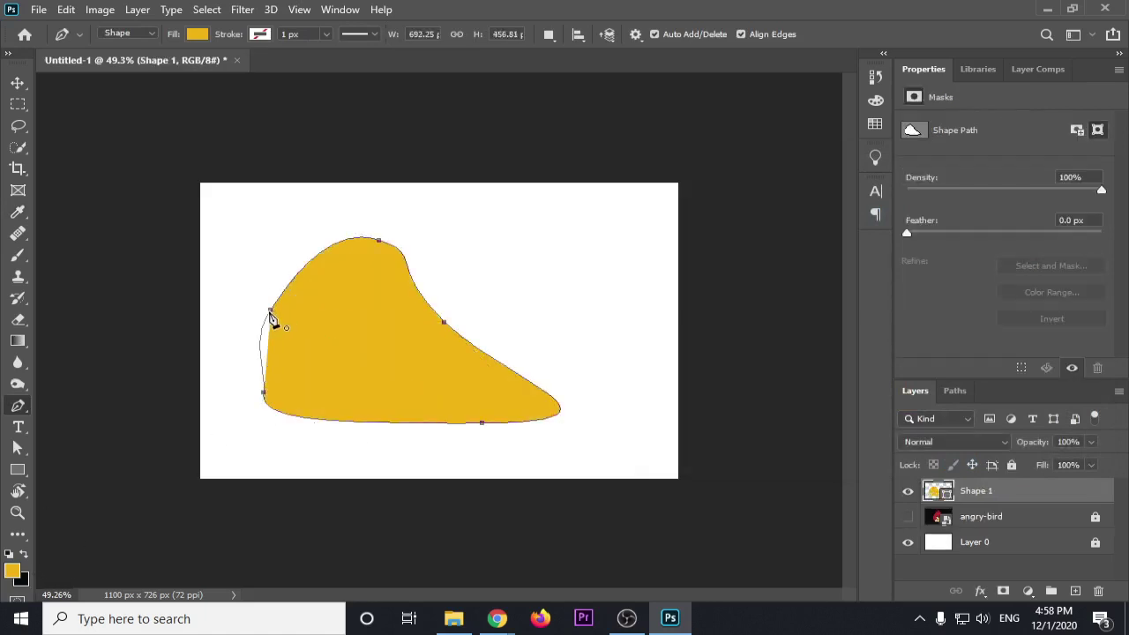
left_click(17, 83)
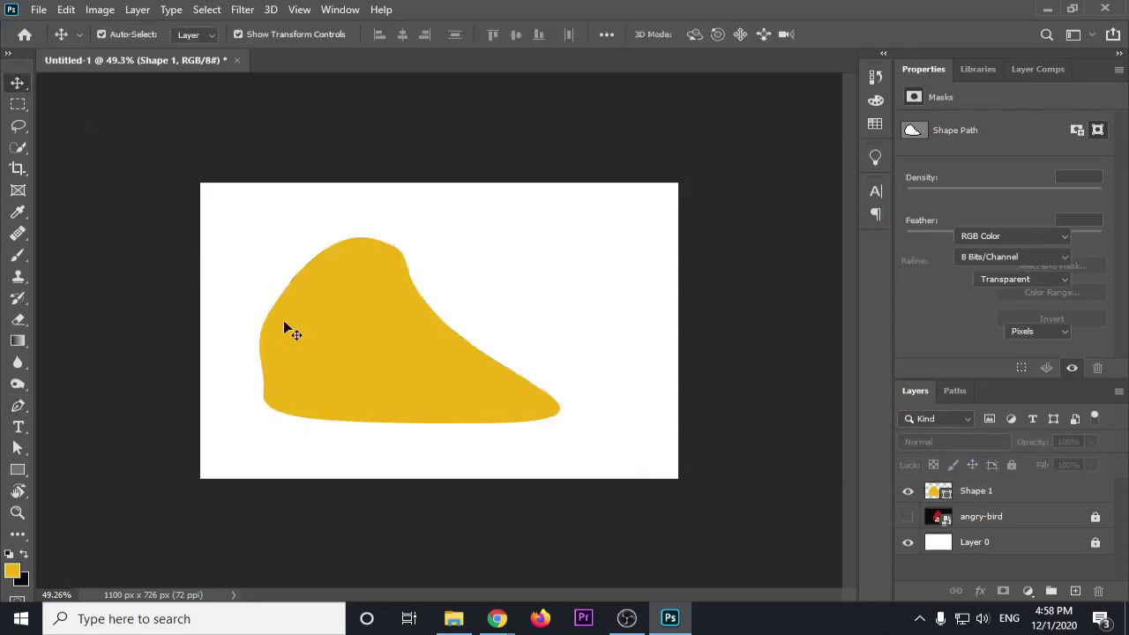
Cut a curved notch from the shape's middle using Subtract Front Shape
left_click(20, 408)
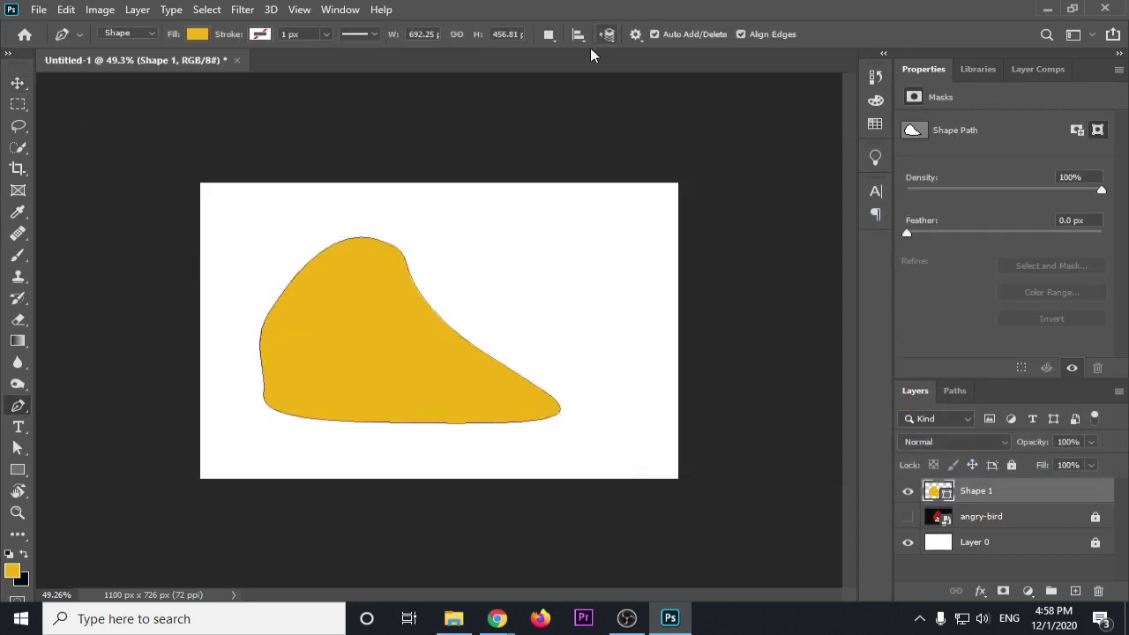
left_click(549, 34)
left_click(605, 87)
left_click_drag(389, 294, 486, 252)
left_click_drag(343, 310, 380, 356)
mouse_move(440, 377)
left_mouse_down()
mouse_move(544, 303)
mouse_move(535, 296)
left_mouse_up()
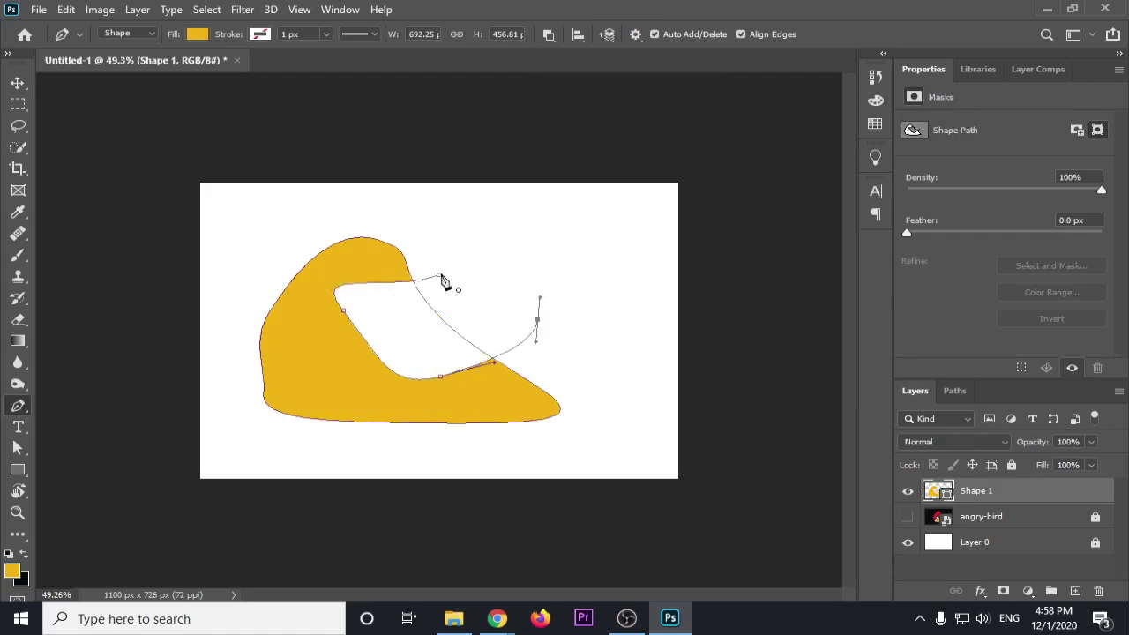
left_click(438, 275)
left_click(18, 82)
left_click(361, 144)
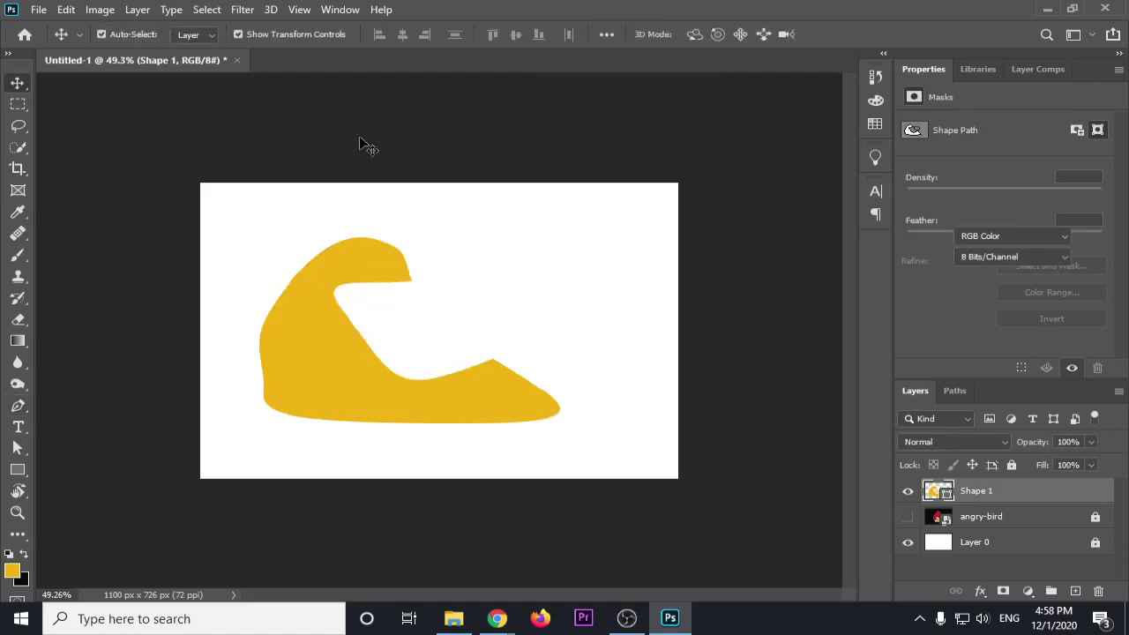
scroll(403, 385, "up", 2)
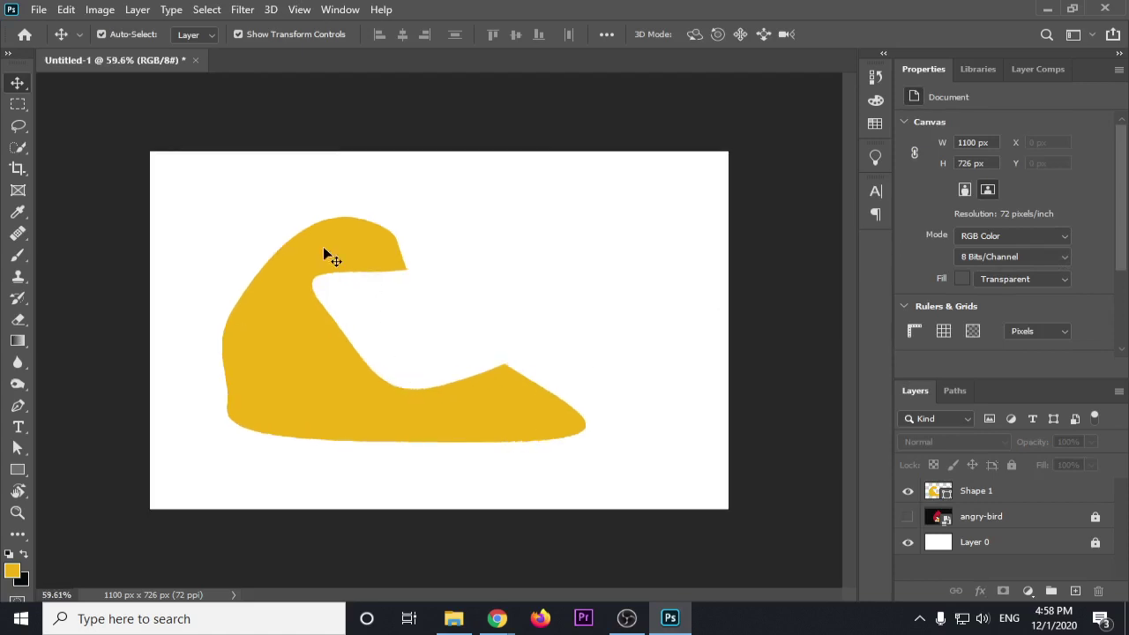
left_click(276, 373)
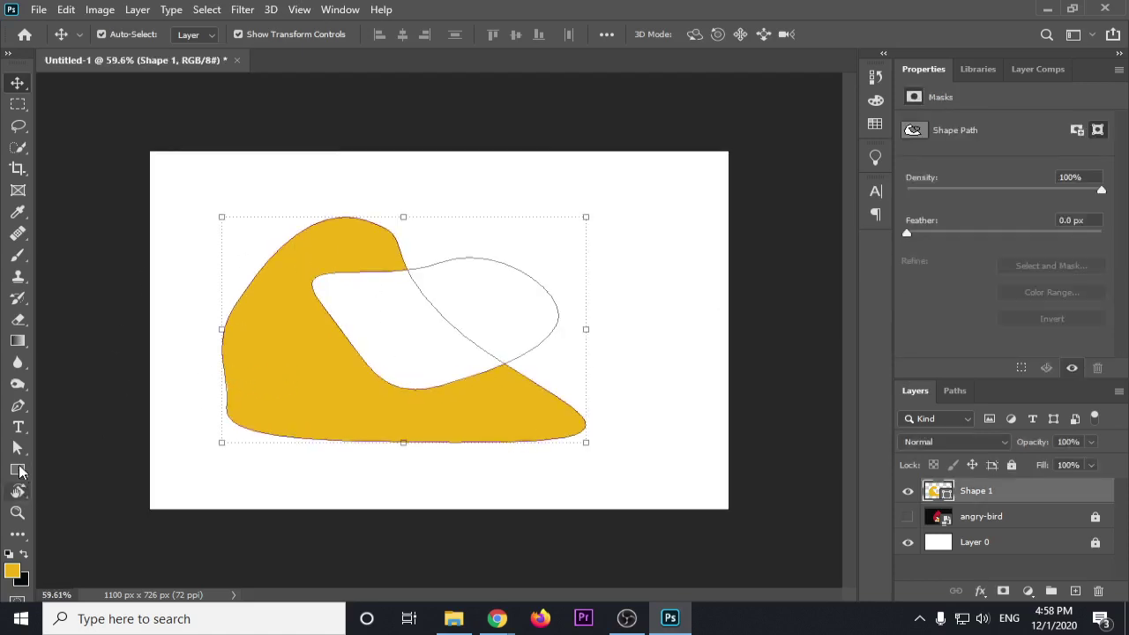
left_click(18, 406)
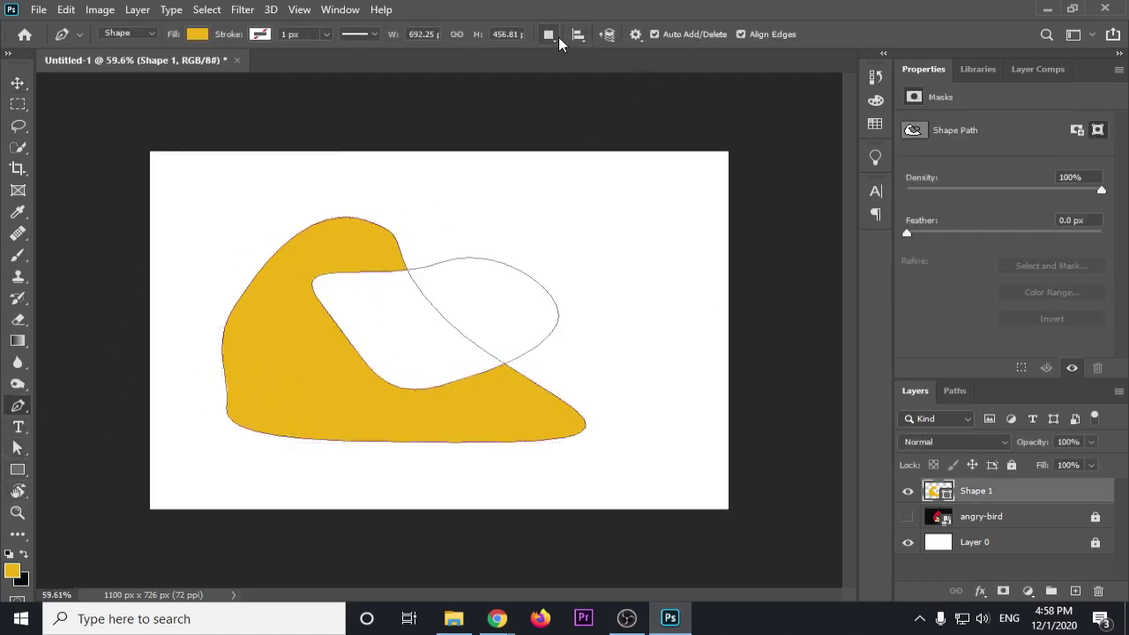
left_click(548, 33)
left_click(593, 103)
left_click_drag(242, 236, 298, 171)
left_click_drag(407, 185, 415, 264)
left_click_drag(392, 329, 359, 335)
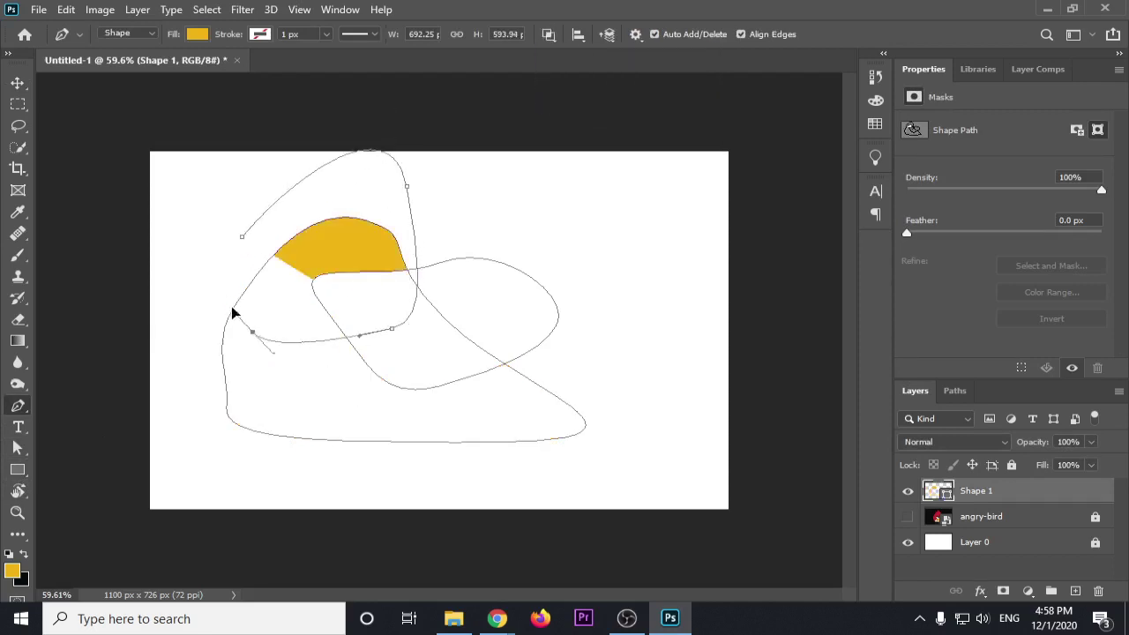
left_click_drag(253, 332, 229, 298)
left_click(243, 239)
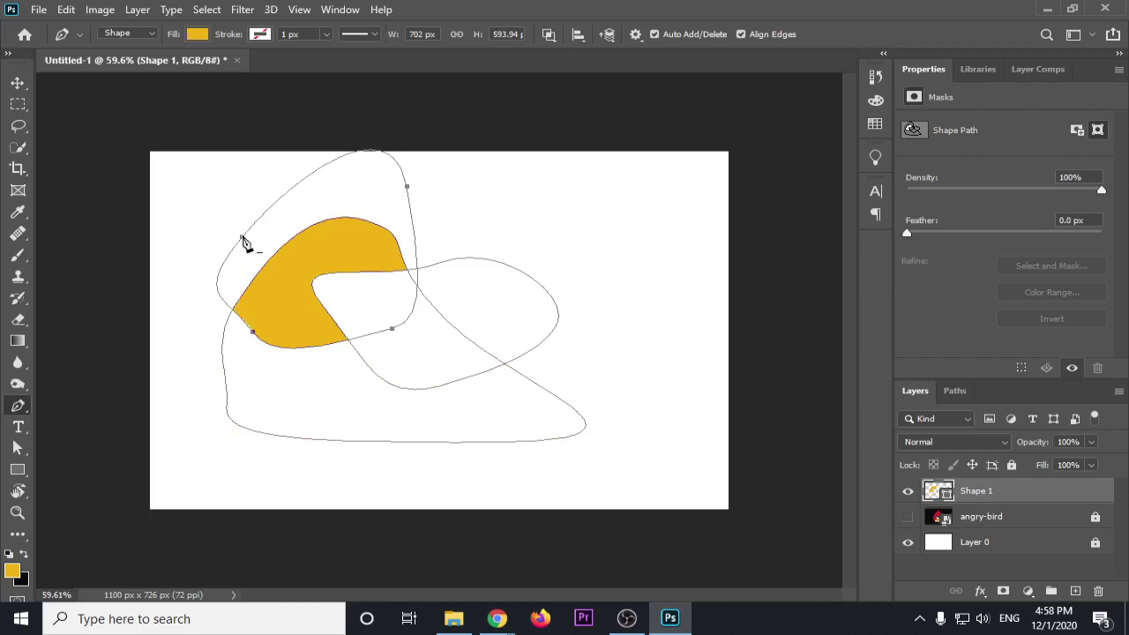
left_click(18, 84)
left_click(608, 118)
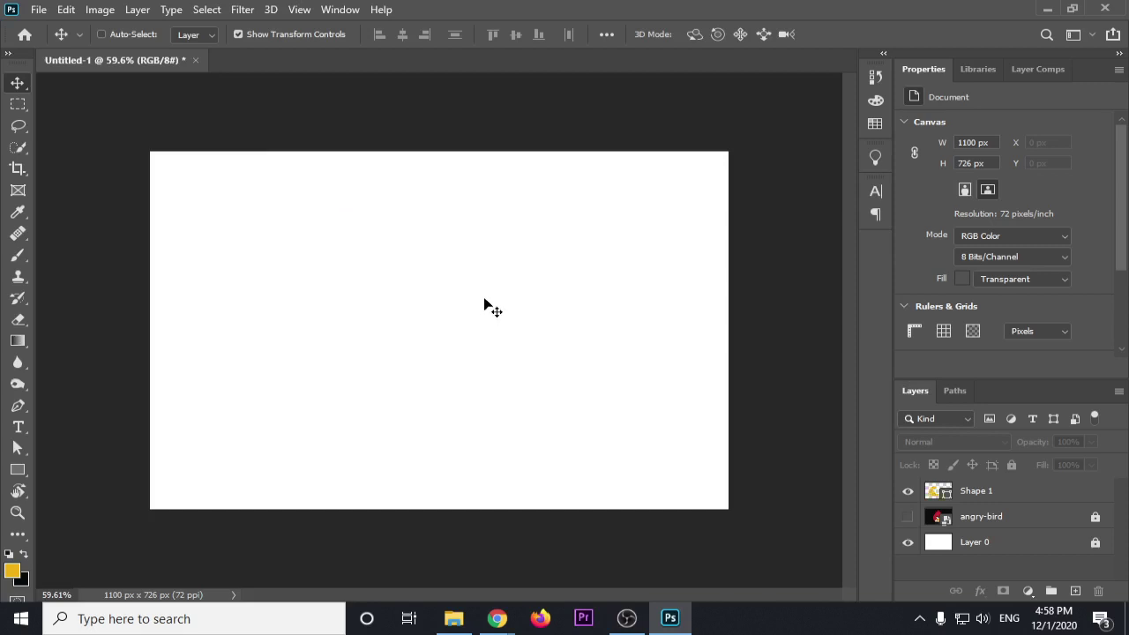
left_click(353, 353)
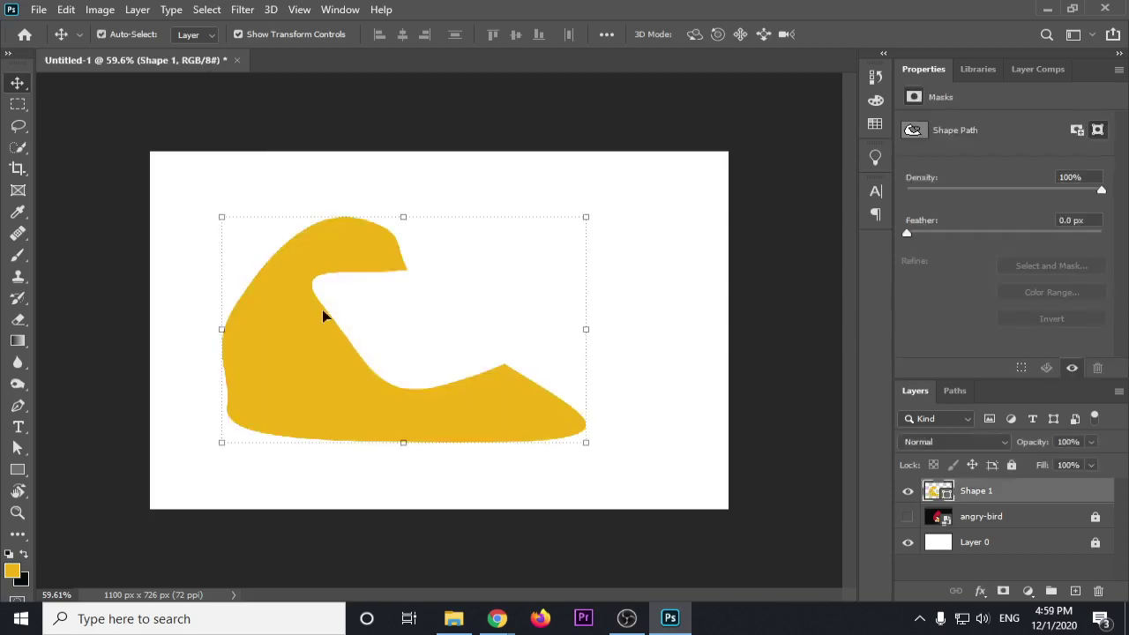
left_click(18, 406)
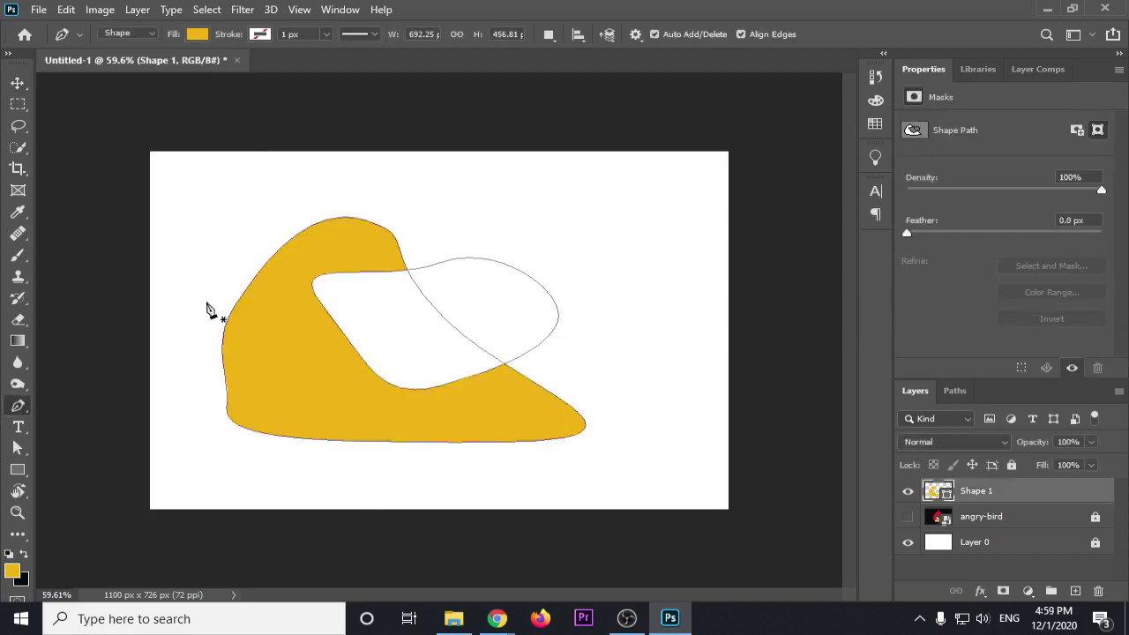
left_click_drag(209, 256, 297, 302)
left_click_drag(379, 310, 429, 360)
mouse_move(468, 441)
left_mouse_down()
mouse_move(506, 497)
mouse_move(266, 483)
mouse_move(206, 428)
left_mouse_up()
left_click_drag(186, 382, 204, 336)
left_click(208, 255)
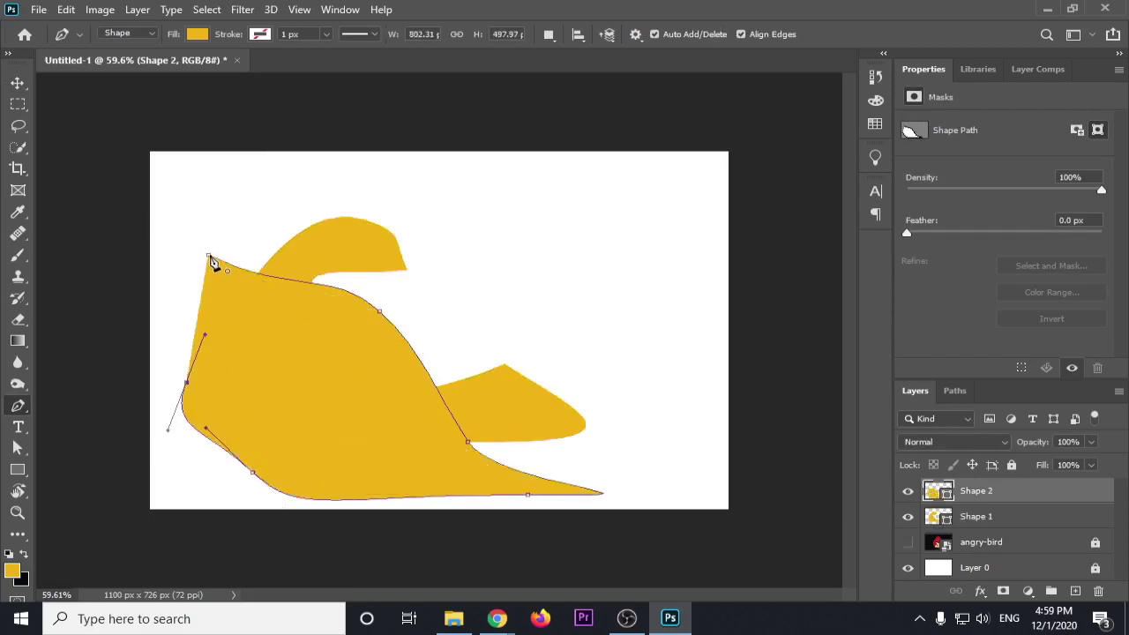
key("ctrl+z")
key("ctrl+z")
key("ctrl+z")
key("ctrl+z")
key("ctrl+z")
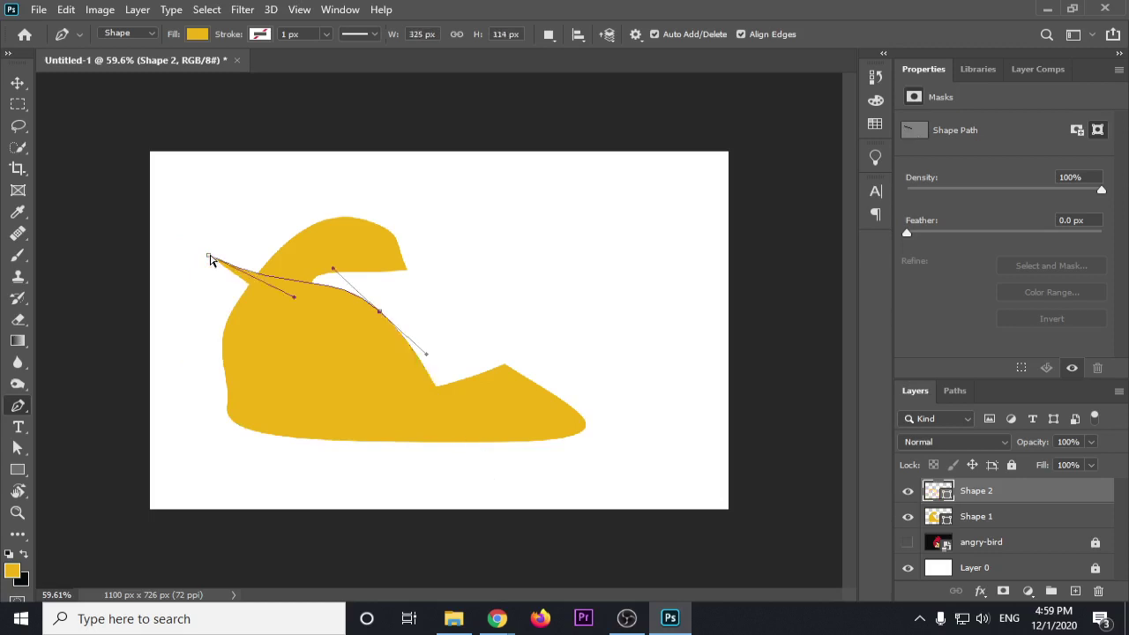
key("ctrl+z")
key("ctrl+z")
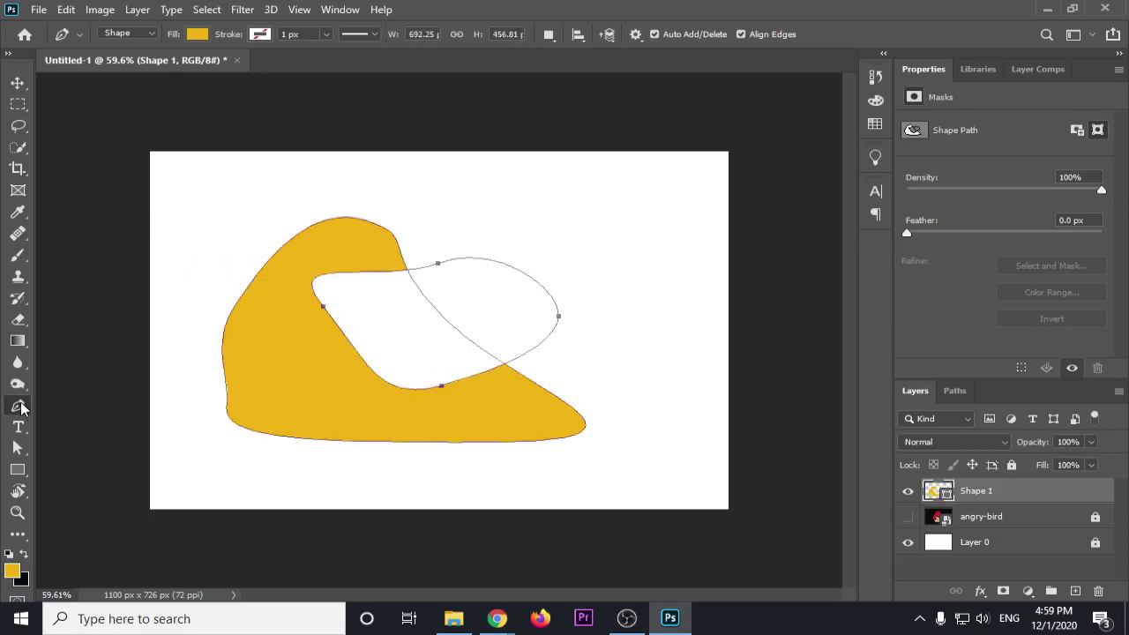
left_click(548, 34)
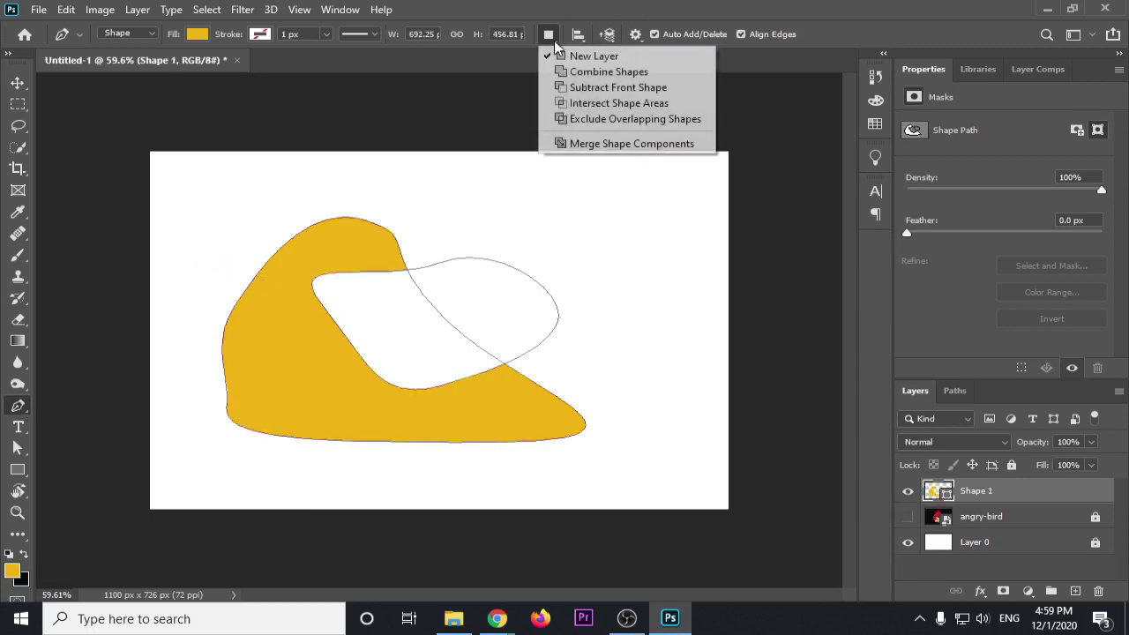
left_click(603, 103)
left_click_drag(250, 211, 282, 346)
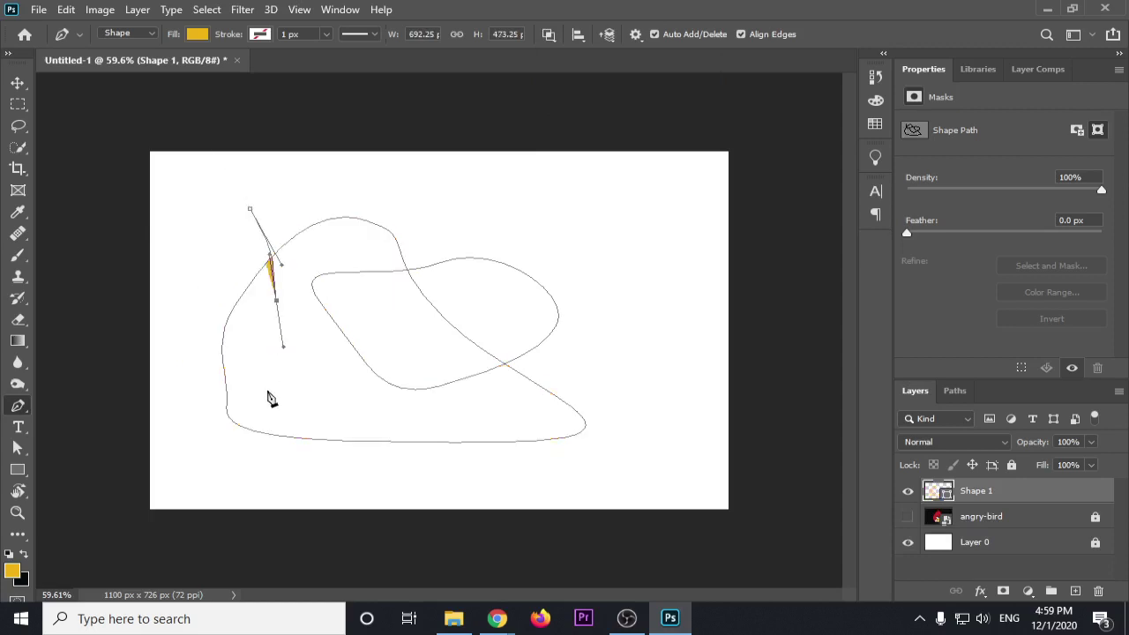
left_click_drag(260, 400, 240, 468)
left_click_drag(423, 490, 494, 492)
left_click_drag(634, 488, 723, 447)
left_click_drag(744, 264, 747, 212)
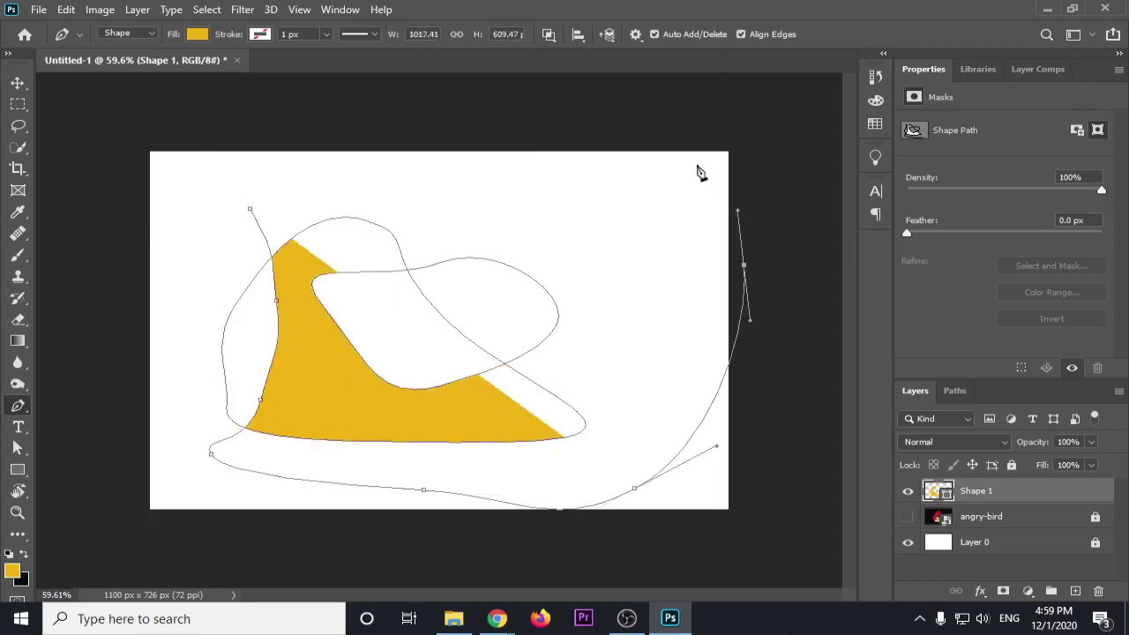
left_click(694, 163)
left_click_drag(481, 147, 405, 162)
left_click_drag(301, 182, 288, 196)
left_click(252, 213)
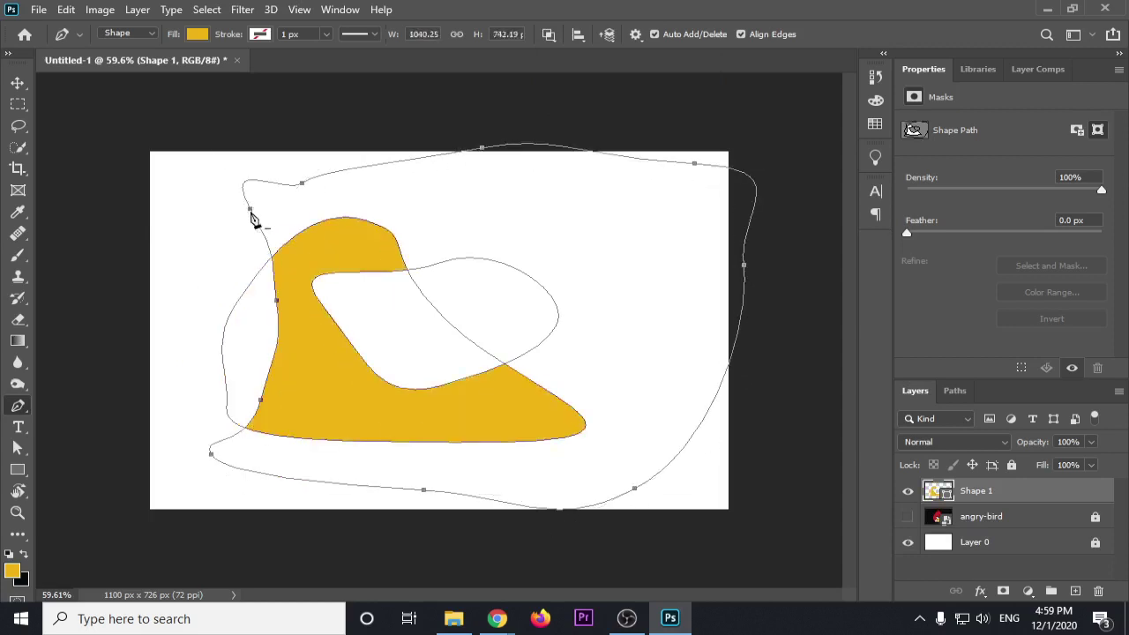
key("v")
left_click(170, 234)
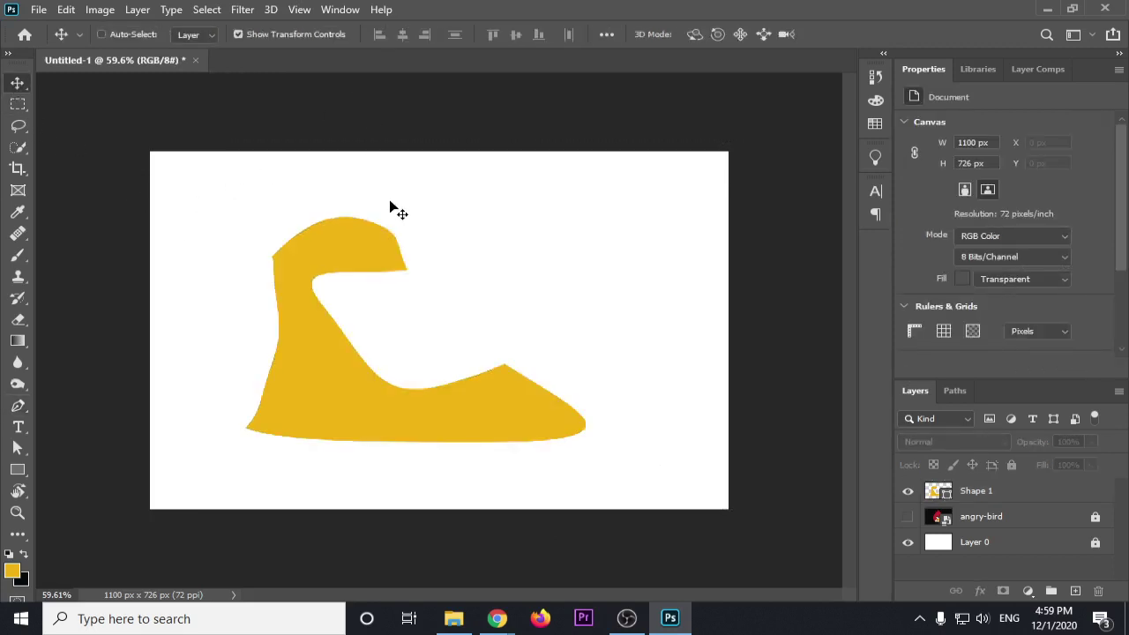
key("ctrl")
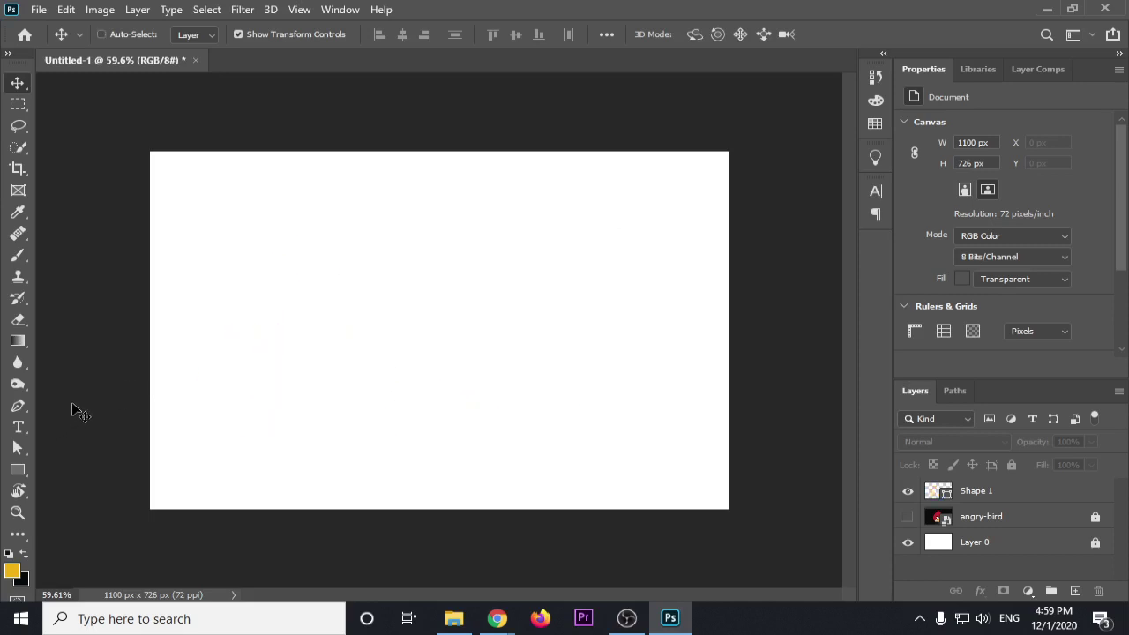
left_click(25, 407)
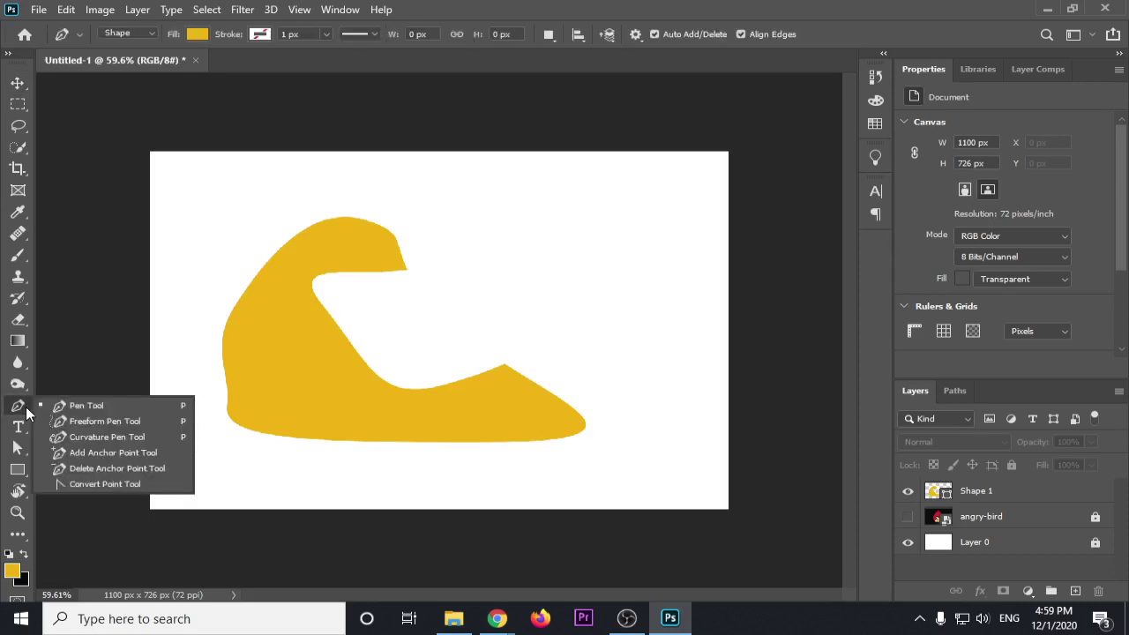
left_click(548, 34)
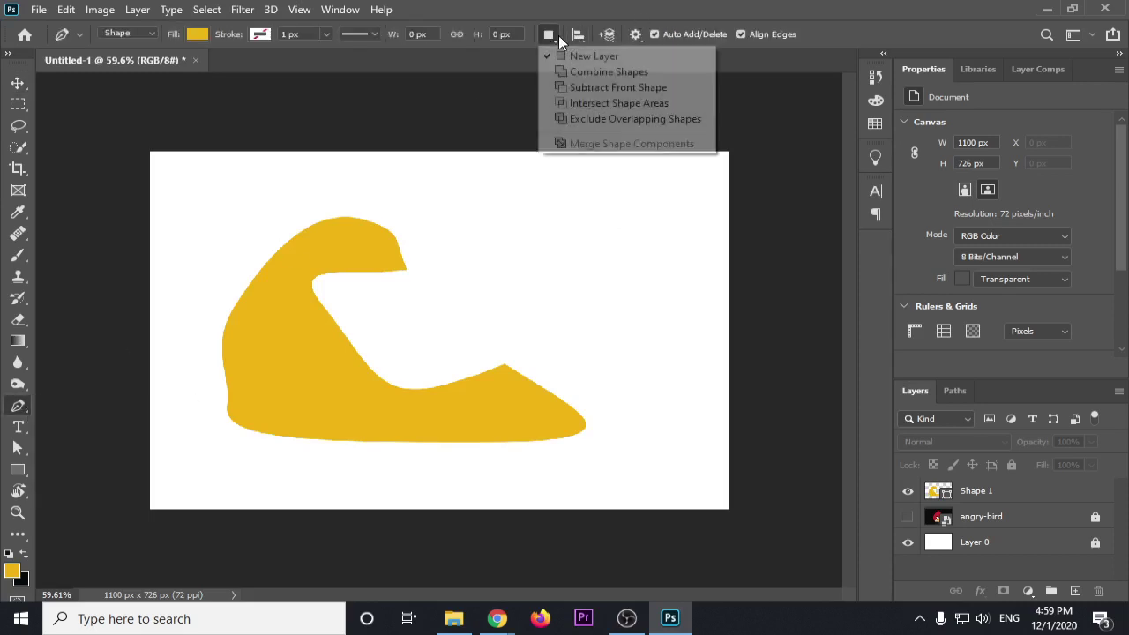
left_click(596, 121)
left_click(258, 218)
left_click_drag(437, 188, 441, 208)
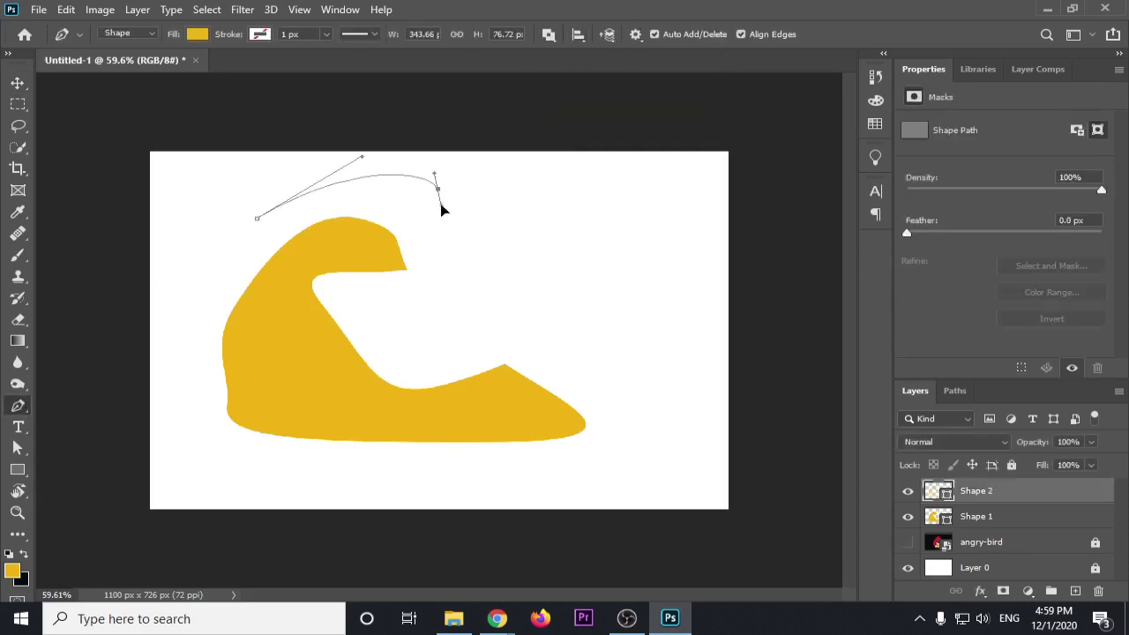
left_click_drag(408, 256, 247, 264)
left_click(210, 278)
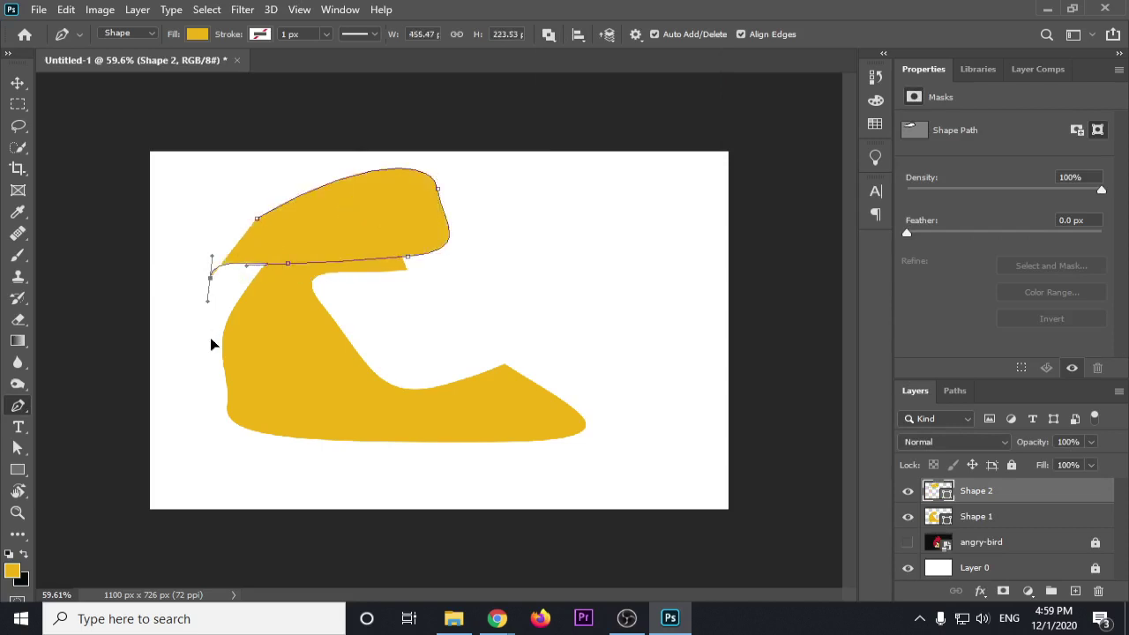
left_click(206, 329)
left_click(233, 379)
left_click_drag(296, 430, 327, 439)
left_click_drag(400, 447, 451, 427)
mouse_move(489, 321)
left_mouse_down()
mouse_move(483, 308)
mouse_move(371, 267)
left_mouse_up()
left_click(258, 219)
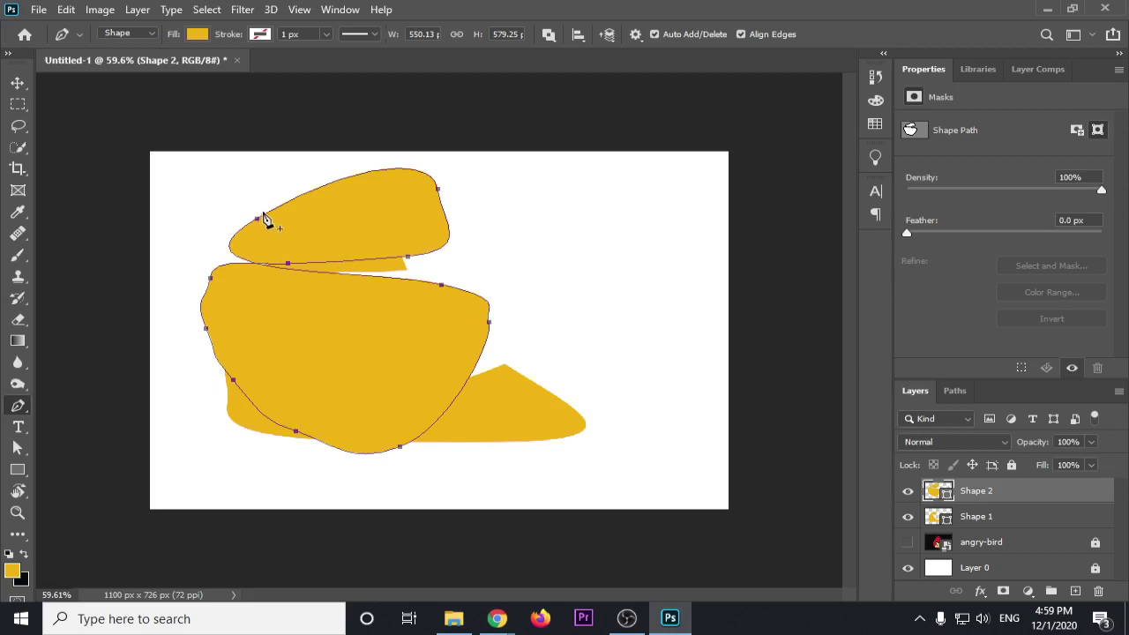
left_click(18, 82)
key("ctrl+e")
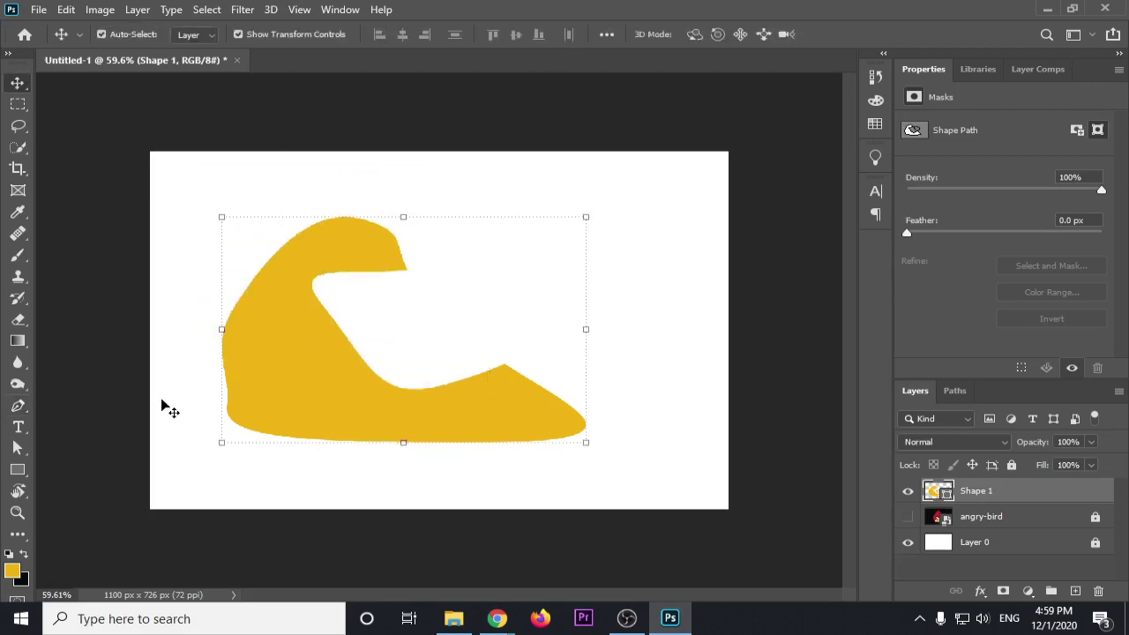
left_click(18, 448)
left_click(18, 406)
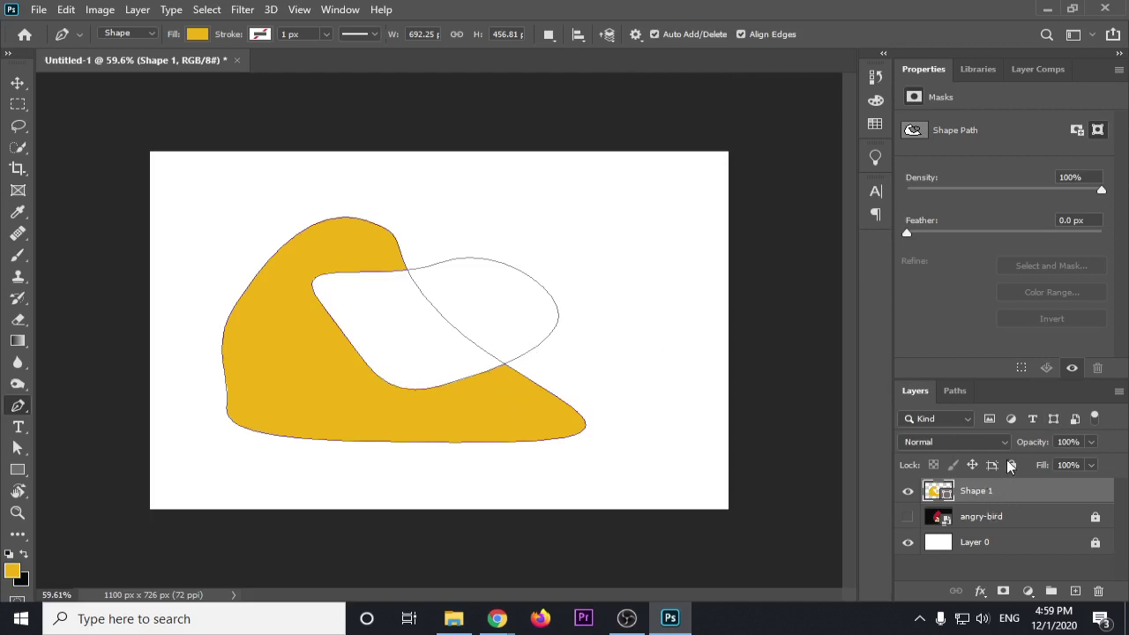
Draw a curved test path, transform it, then delete both yellow shape layers
mouse_move(565, 332)
left_mouse_down()
mouse_move(511, 347)
mouse_move(441, 344)
left_mouse_up()
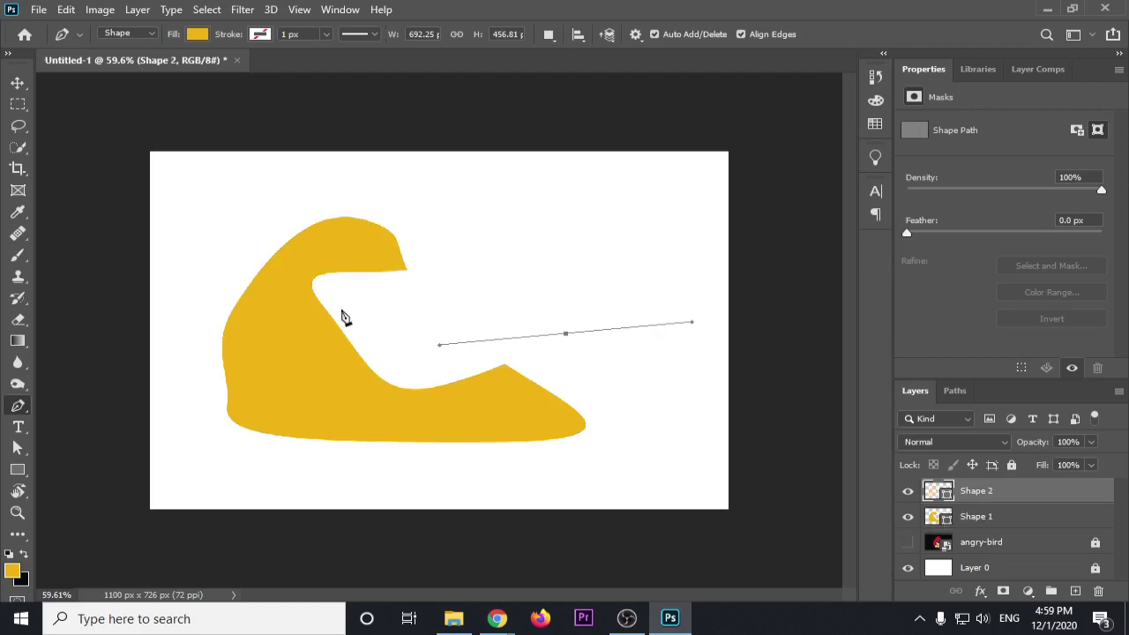
left_click_drag(306, 304, 264, 383)
mouse_move(329, 438)
left_mouse_down()
mouse_move(433, 477)
mouse_move(568, 485)
left_mouse_up()
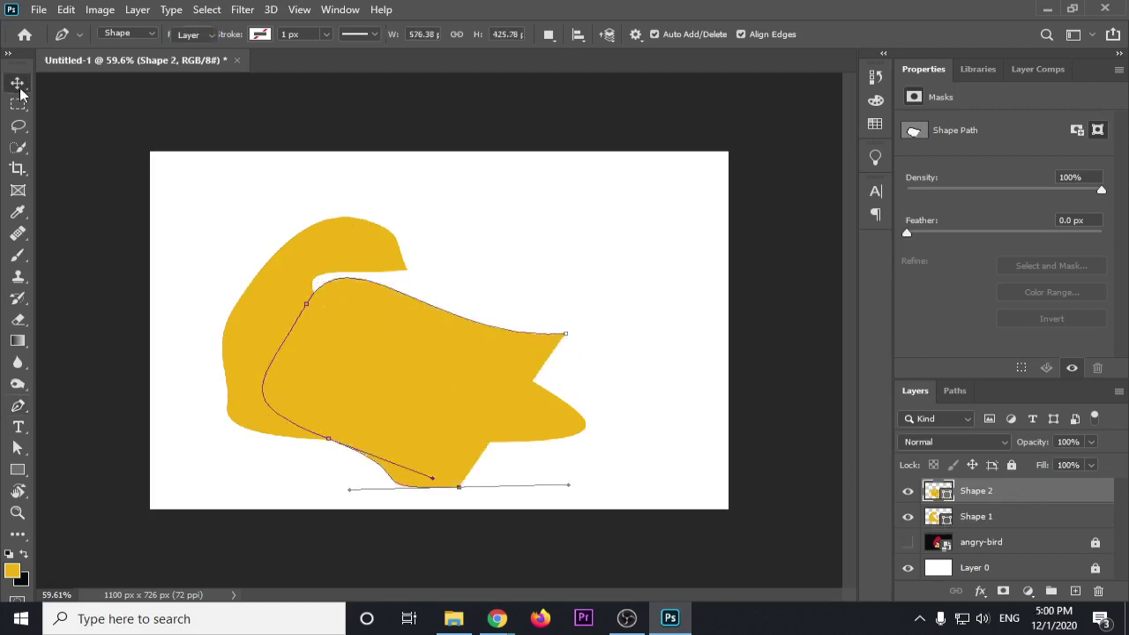
key("ctrl+t")
key("Return")
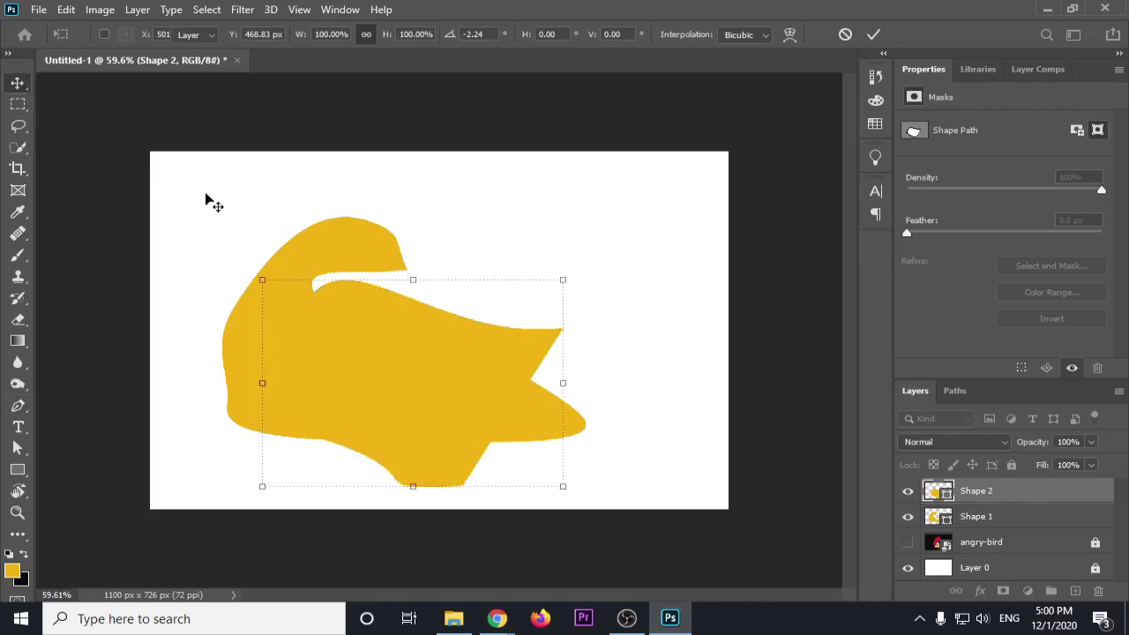
key("v")
left_click_drag(206, 202, 413, 476)
key("Delete")
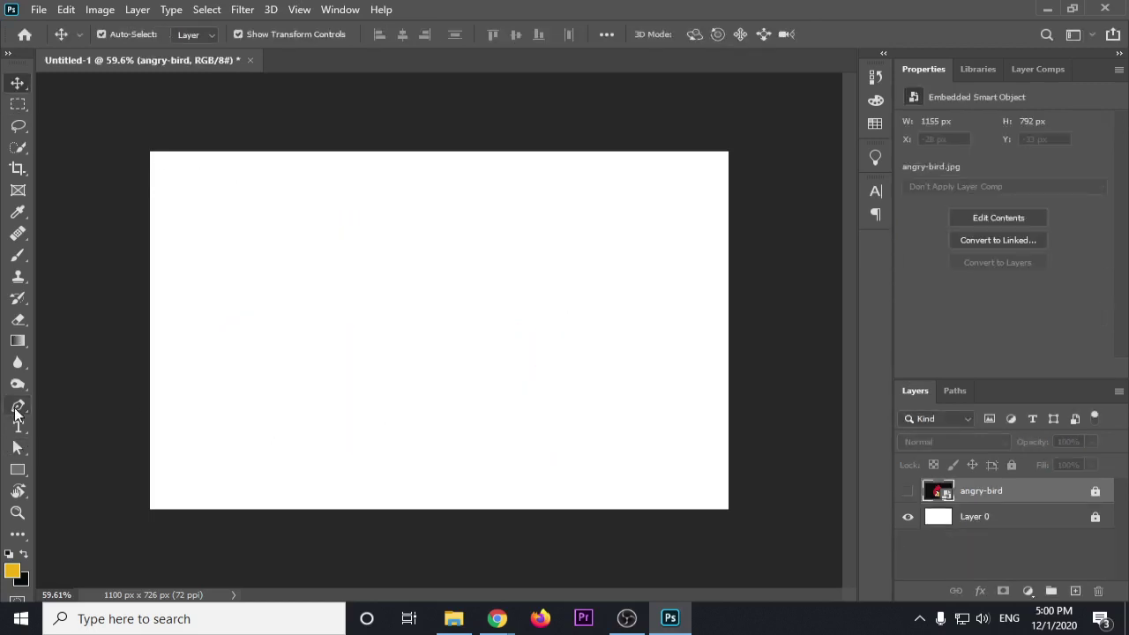
Draw a new closed, rounded yellow blob near the canvas centre
left_click(18, 406)
left_click(306, 282)
left_click_drag(502, 255, 542, 315)
left_click_drag(572, 381, 578, 410)
mouse_move(465, 436)
left_mouse_down()
mouse_move(374, 431)
mouse_move(391, 465)
left_mouse_up()
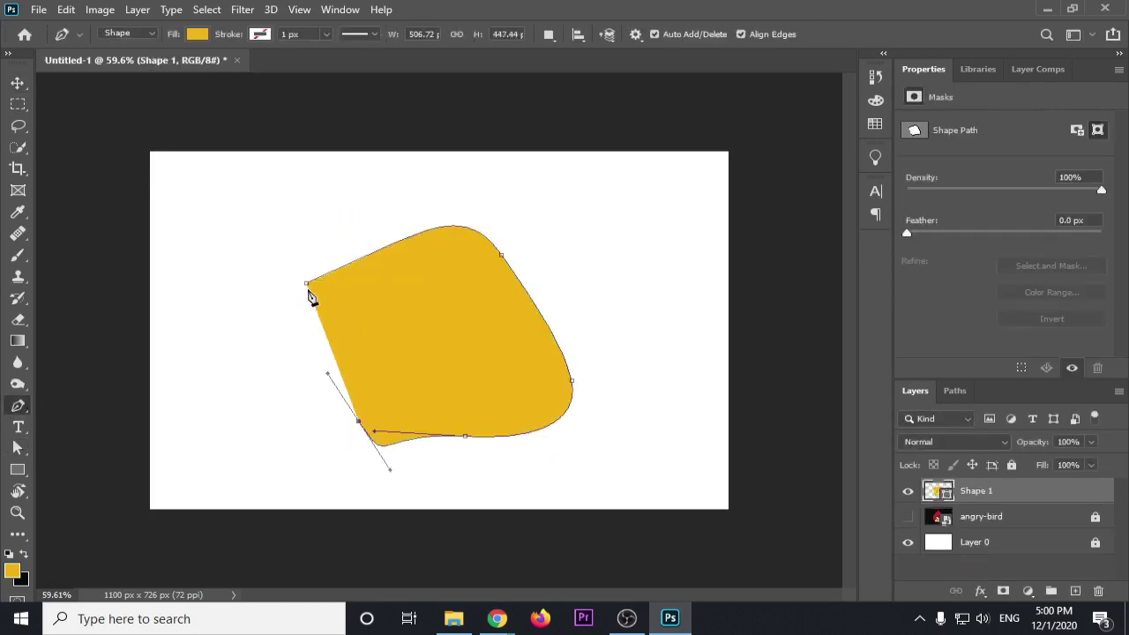
left_click(307, 283)
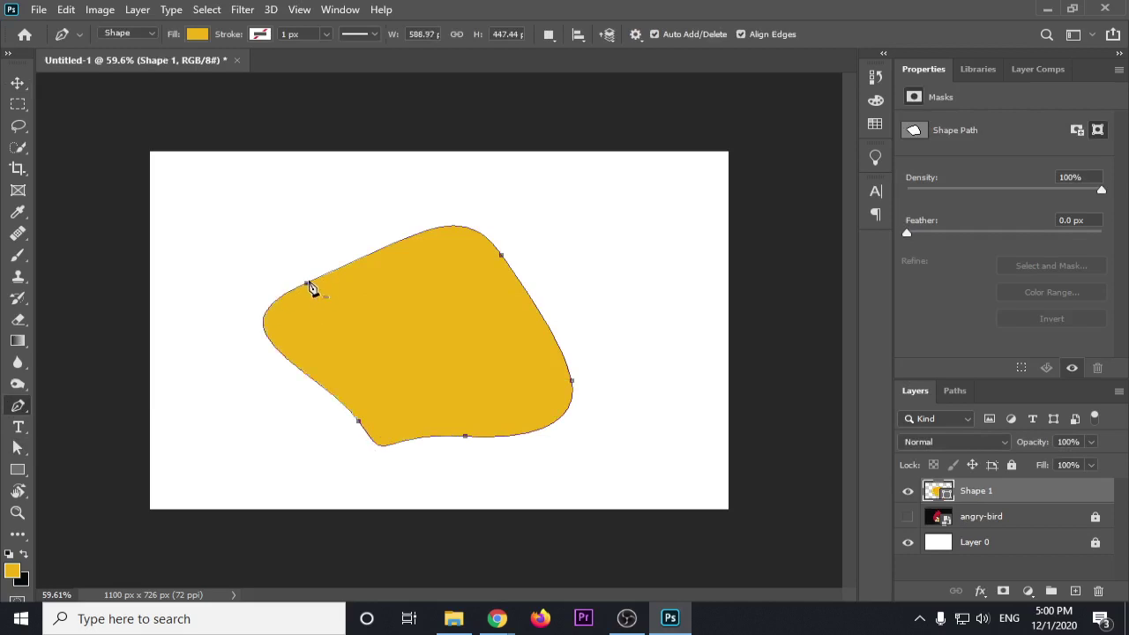
Set path combining to exclude overlapping shapes and draw an overlapping hole-cutting path
left_click(578, 34)
left_click(600, 119)
left_click(348, 201)
left_click_drag(517, 194, 535, 231)
left_click(515, 313)
left_click_drag(424, 354, 350, 353)
left_click(346, 342)
left_click_drag(331, 293, 342, 266)
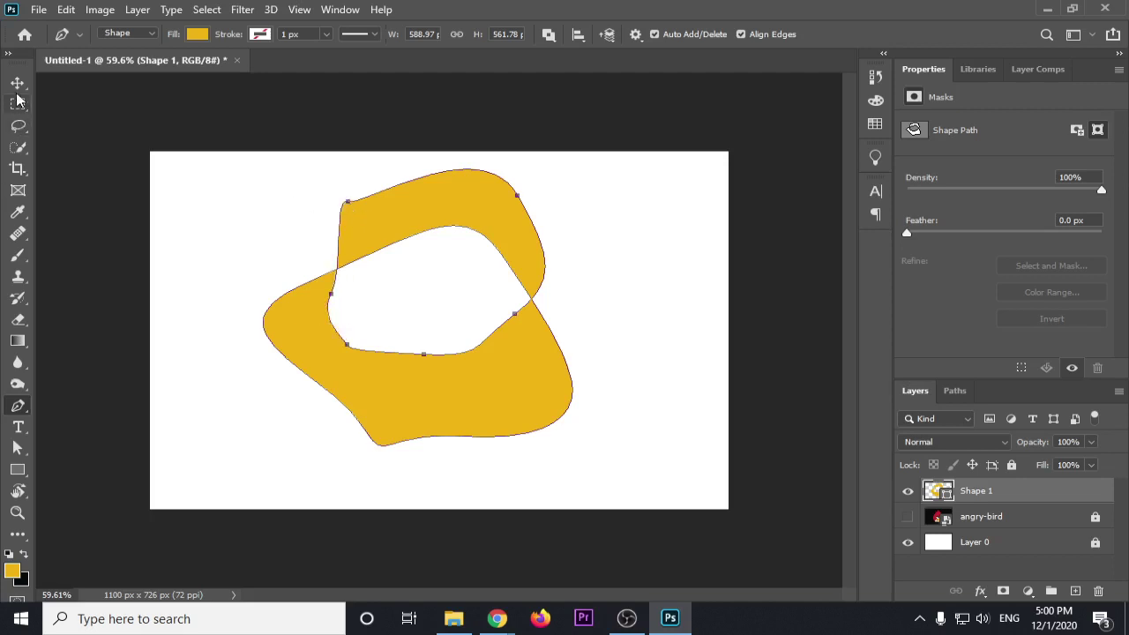
Undo the overlapping pen edits and delete the yellow Shape 1 layer
key("v")
key("ctrl+t")
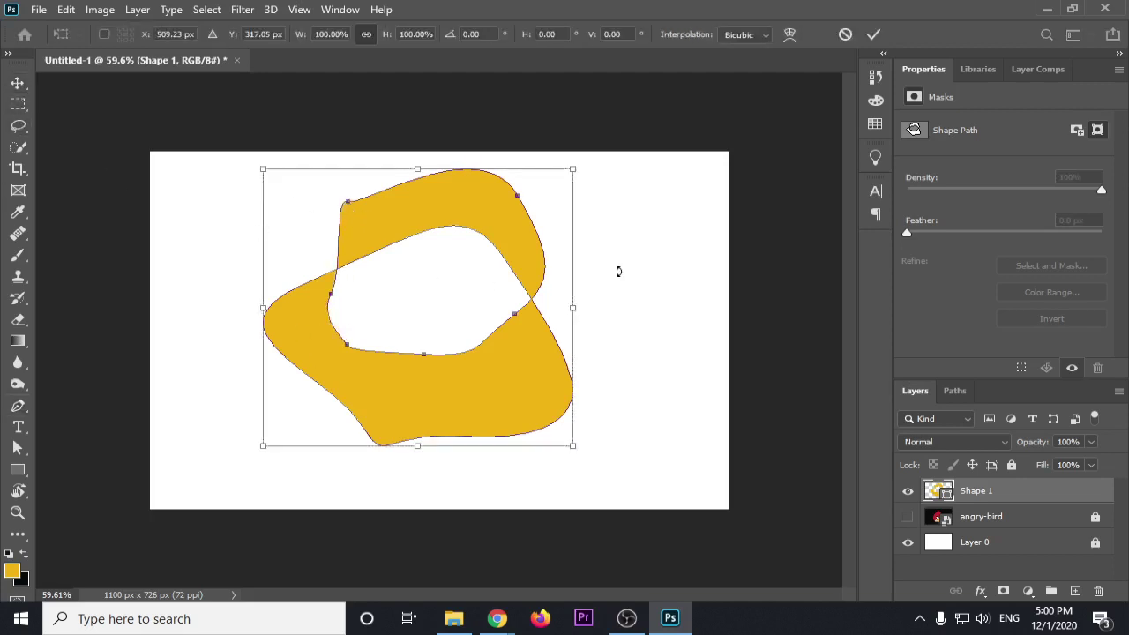
left_click(17, 406)
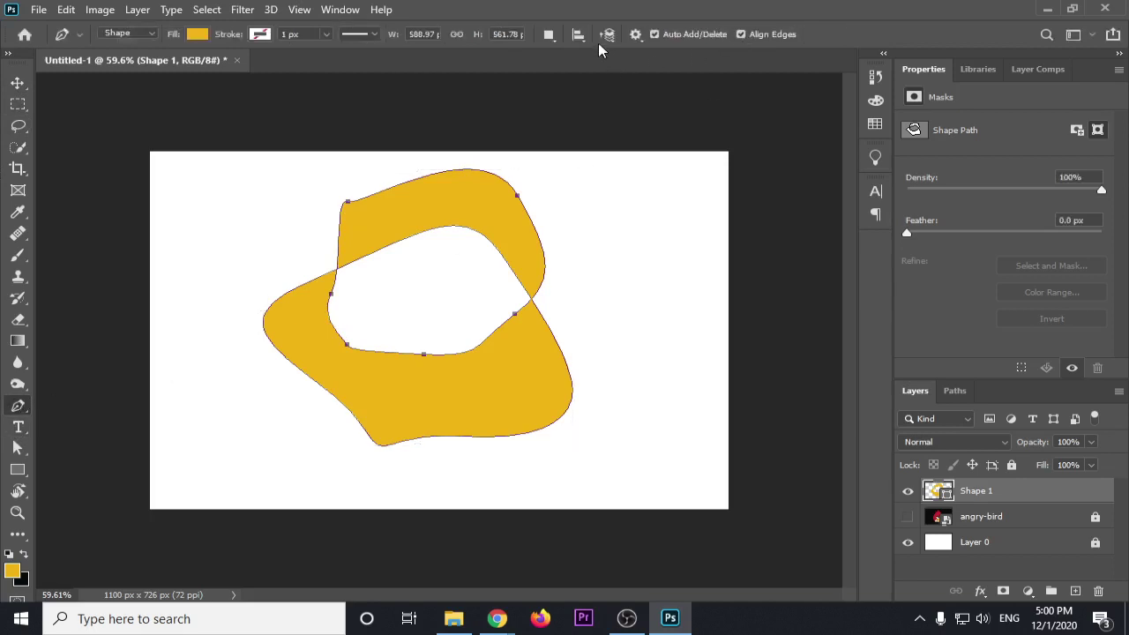
left_click(548, 35)
key("Escape")
key("ctrl+z")
key("ctrl+z")
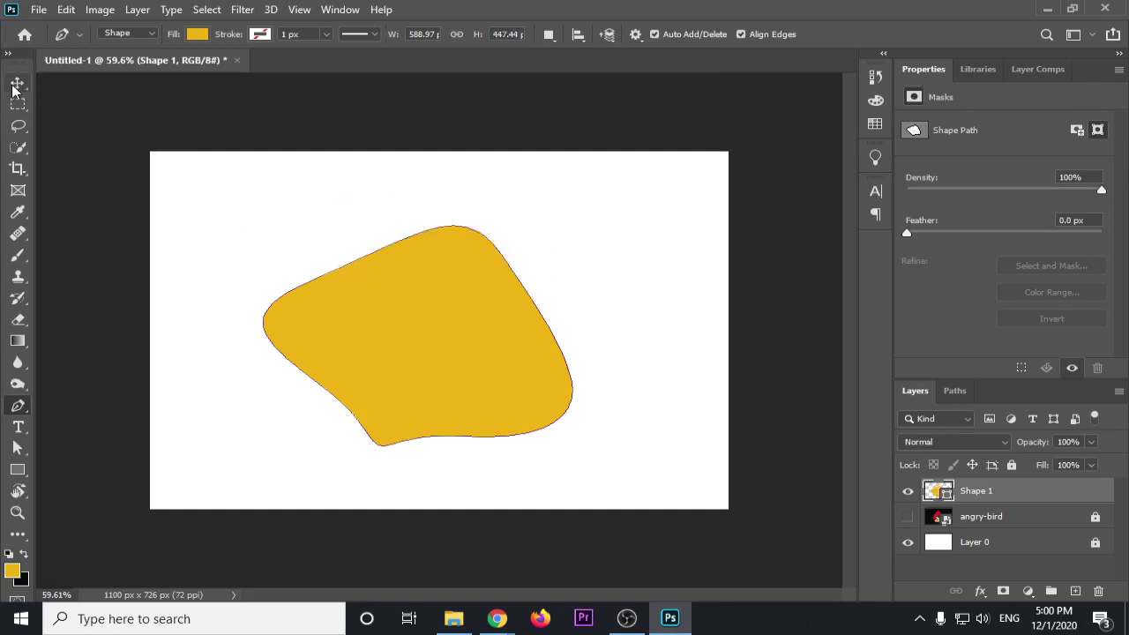
key("v")
key("Delete")
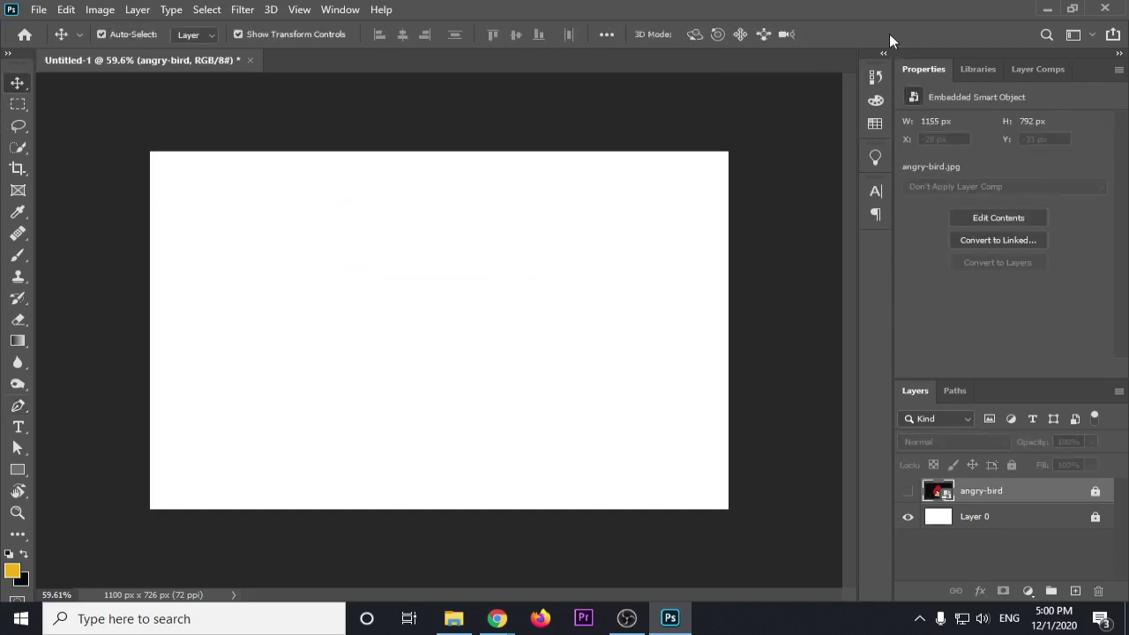
Make the angry-bird layer visible, zoom in, and close the Properties tab group
left_click(908, 492)
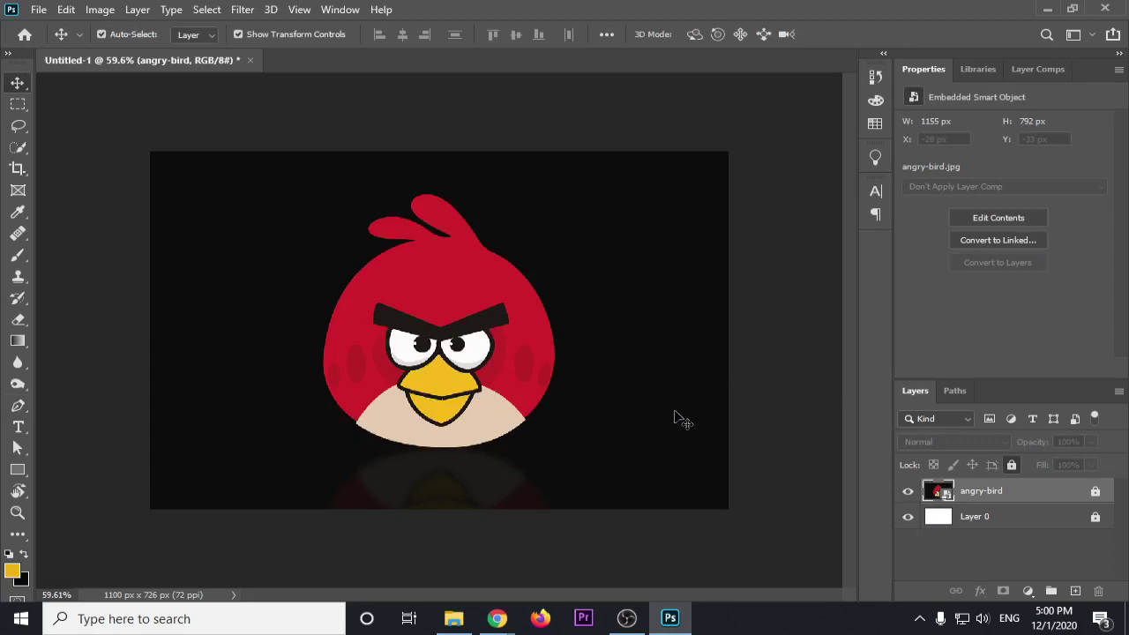
scroll(573, 426, "up", 3)
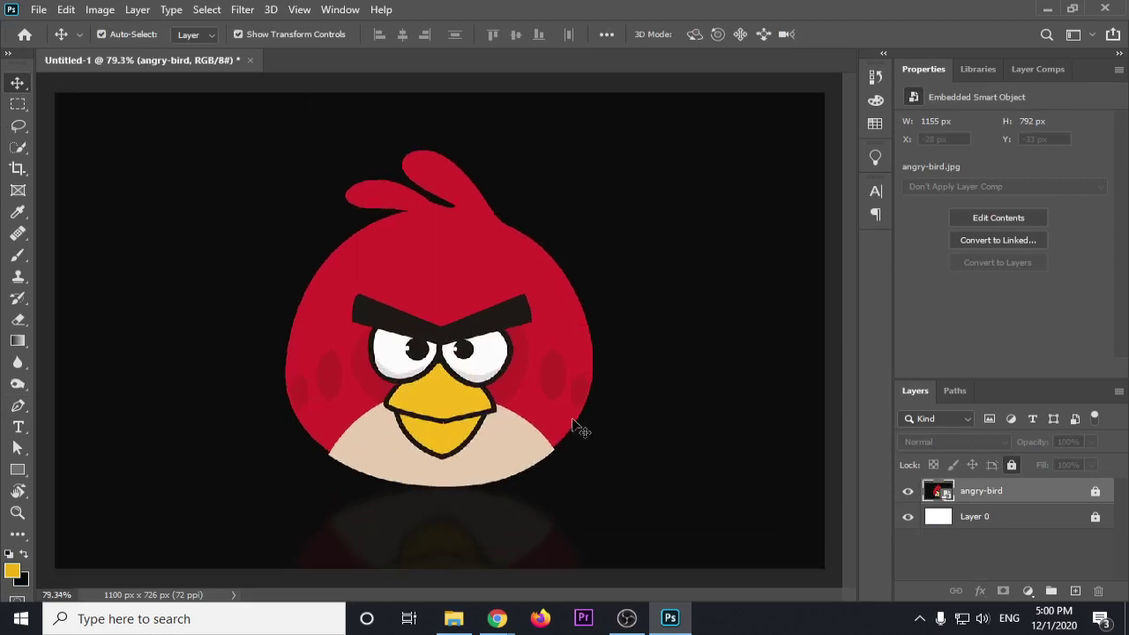
scroll(578, 428, "up", 1)
left_click(1119, 69)
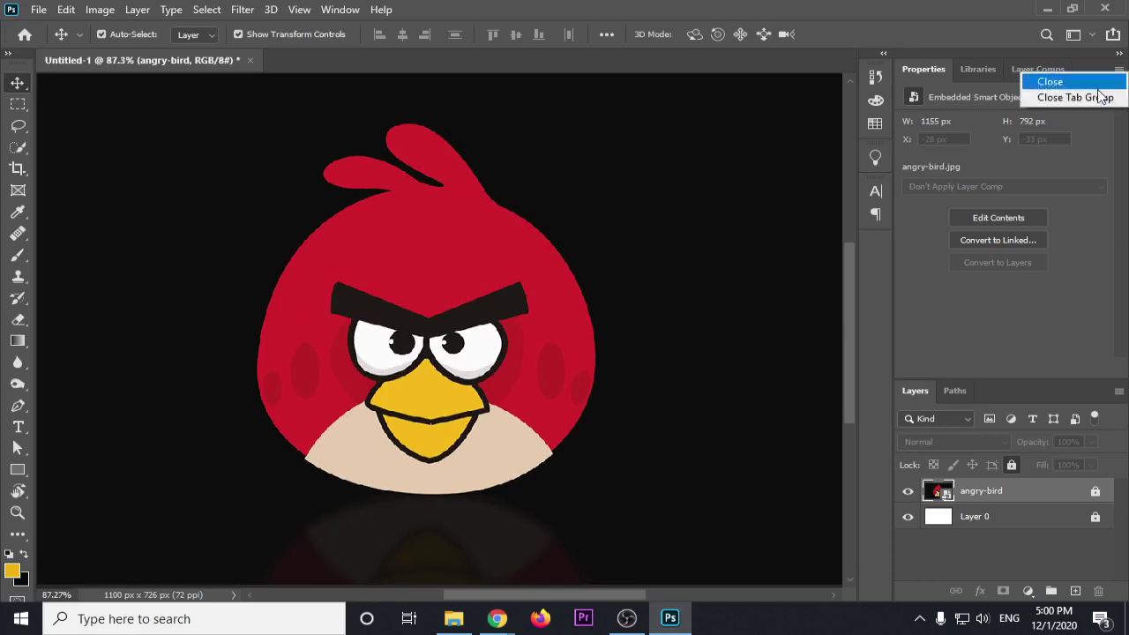
left_click(1094, 97)
scroll(549, 274, "down", 2)
scroll(545, 281, "up", 1)
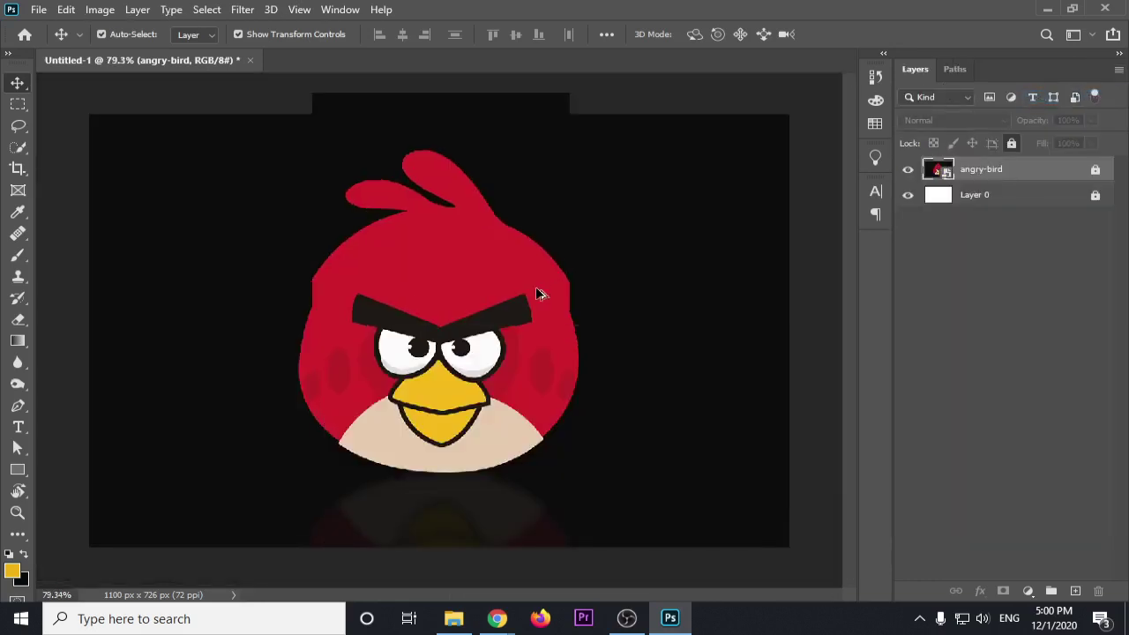
scroll(536, 291, "up", 1)
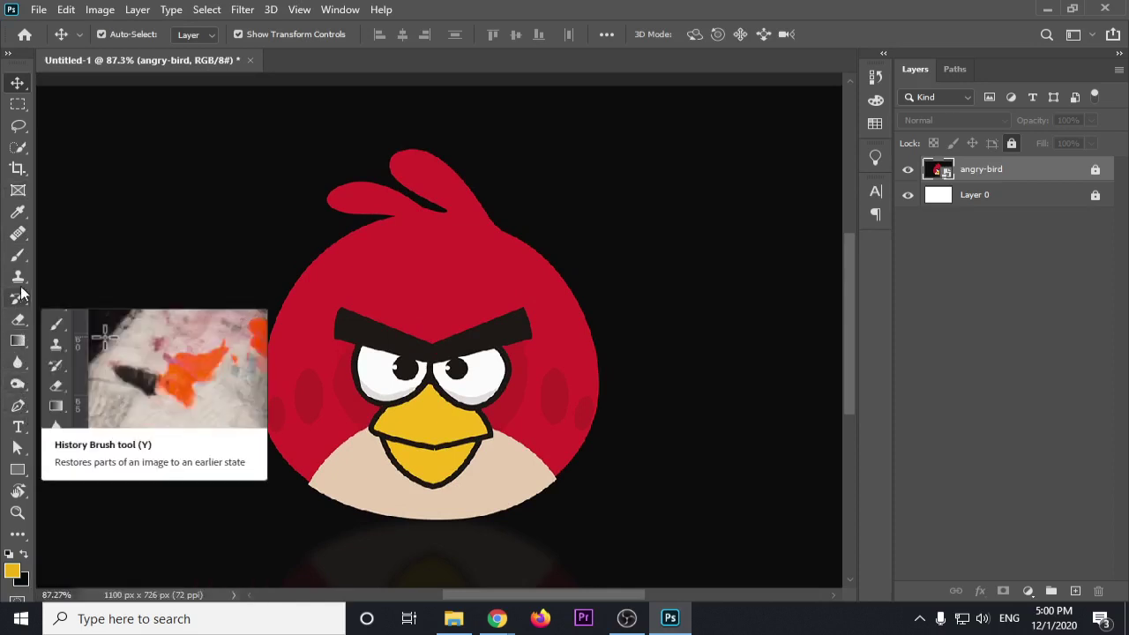
Draw a yellow Ellipse 1 circle over the bird's eyebrow area
left_click(17, 470)
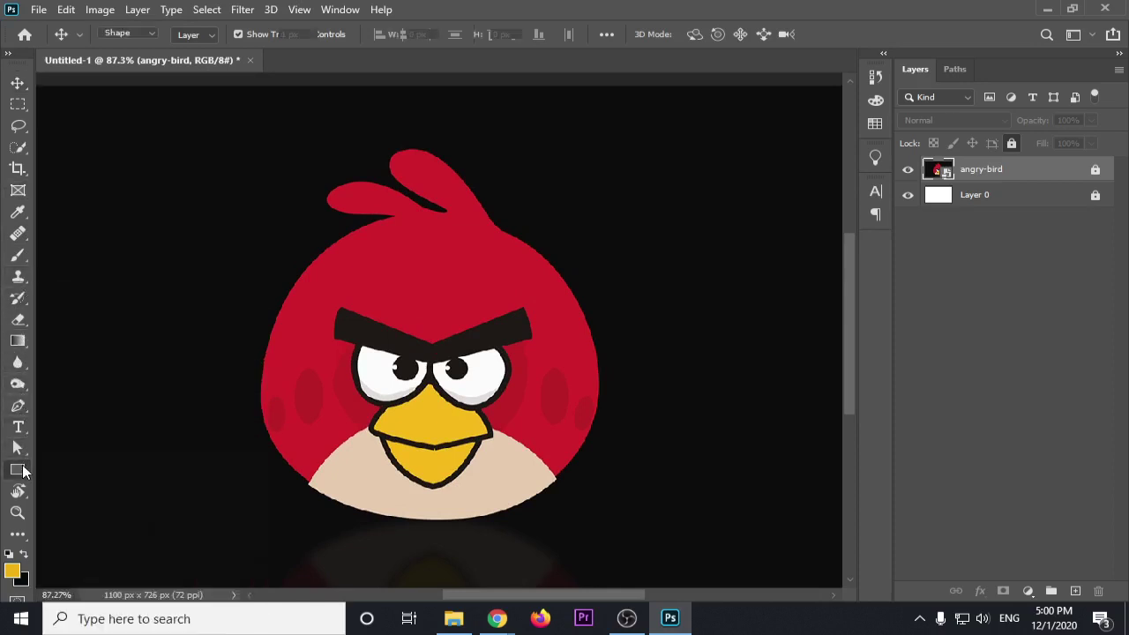
left_click(91, 501)
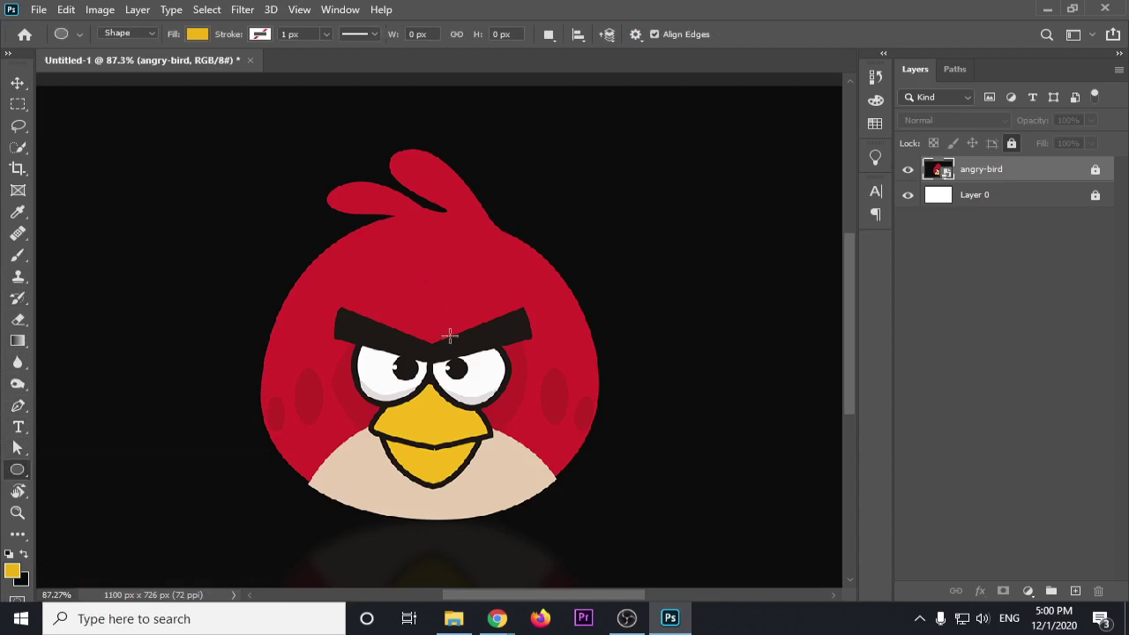
left_click_drag(450, 335, 658, 440)
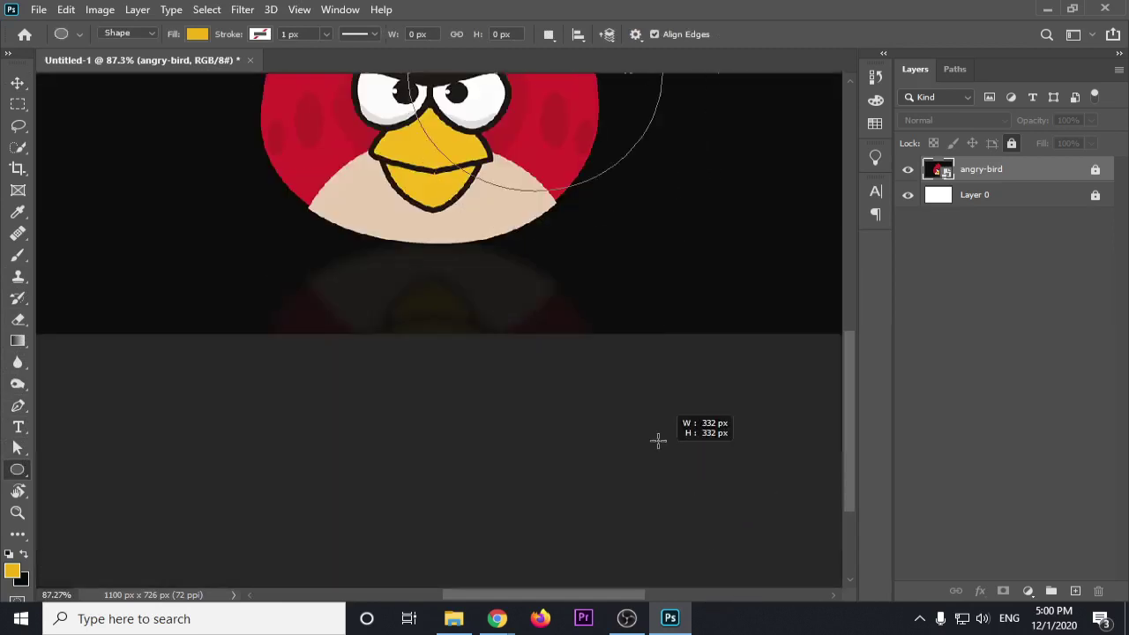
left_click_drag(658, 440, 695, 441)
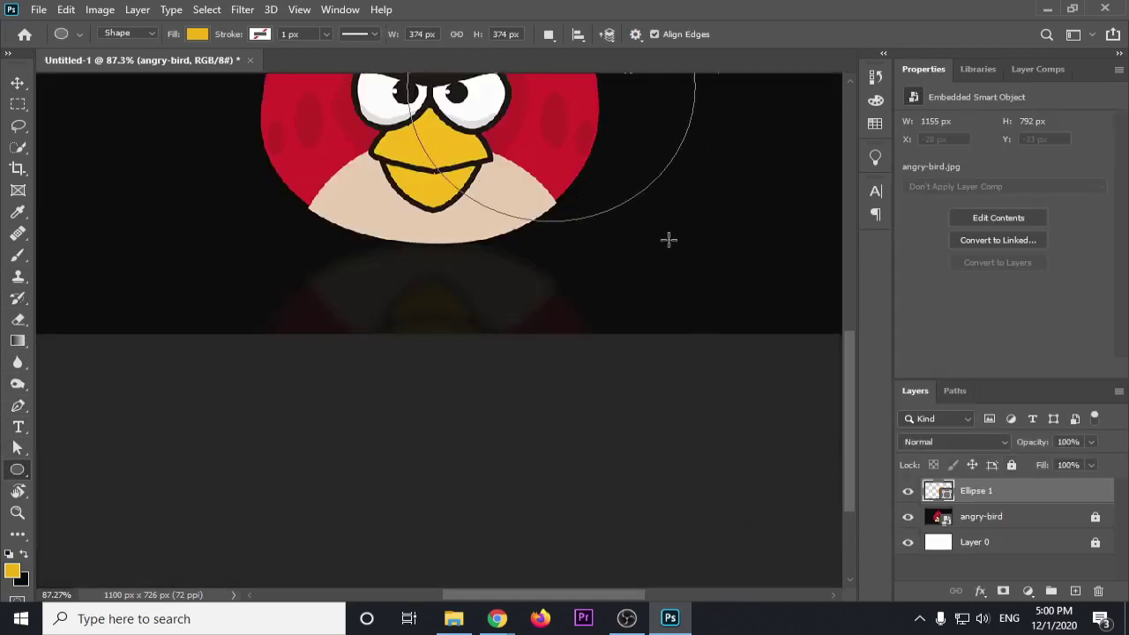
left_click(18, 83)
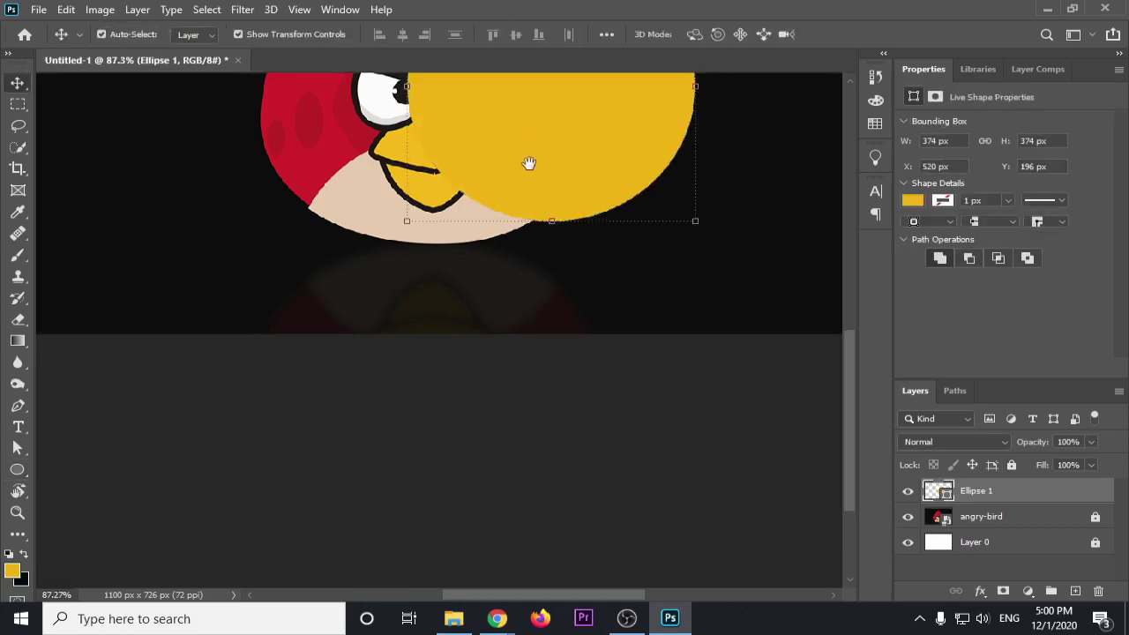
left_click_drag(529, 163, 509, 391)
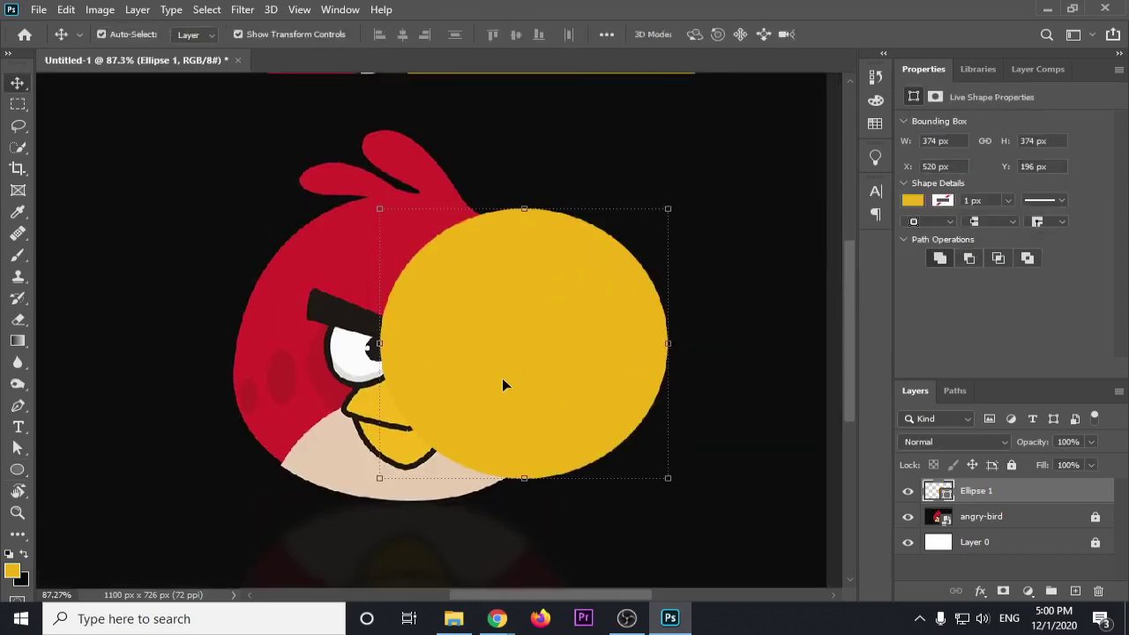
Set the foreground colour to the bird's sampled red
left_click(17, 256)
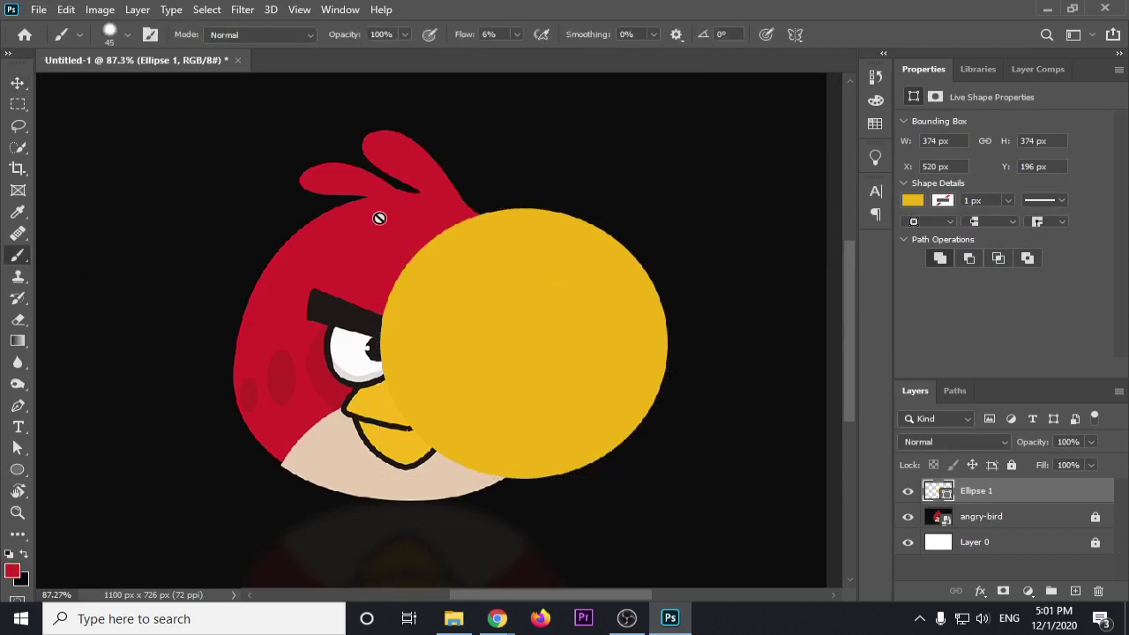
left_click(15, 82)
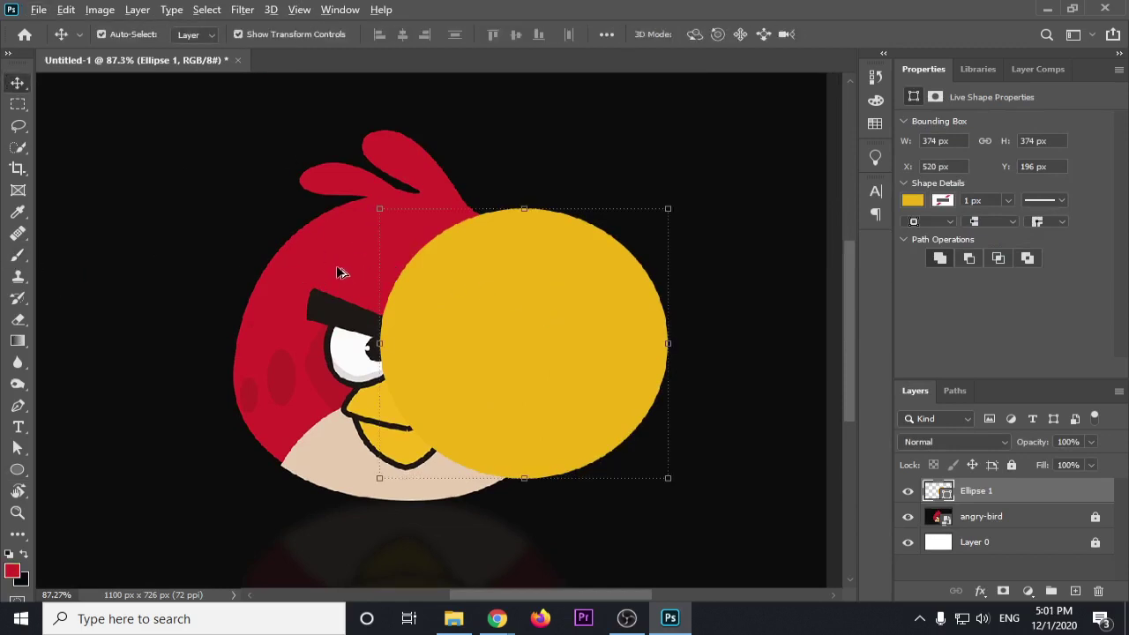
left_click(12, 570)
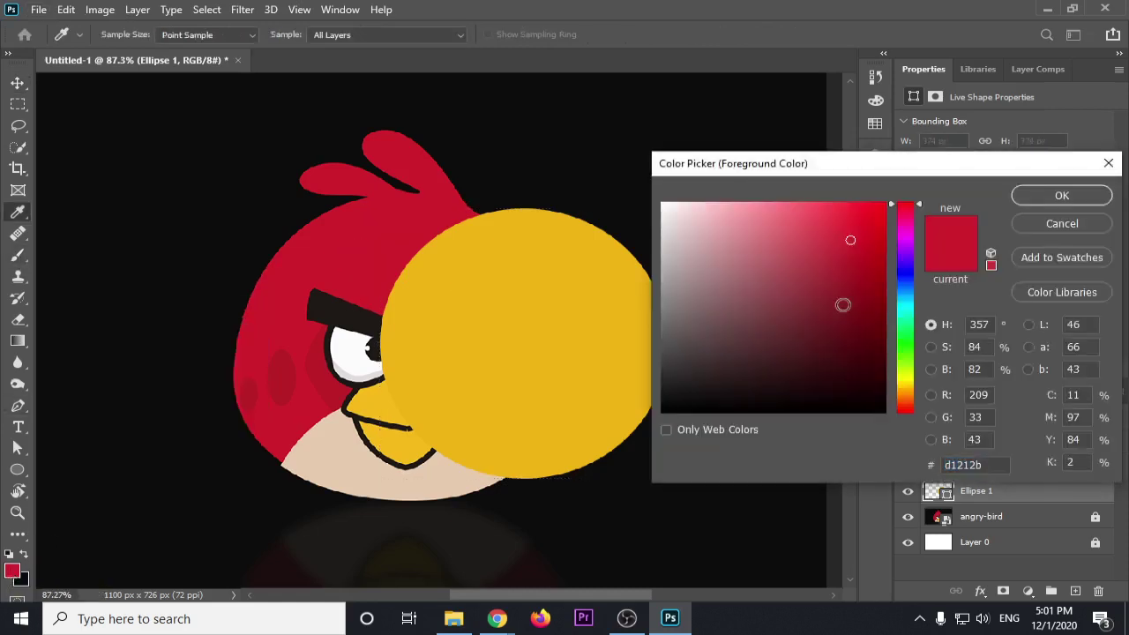
left_click(1062, 195)
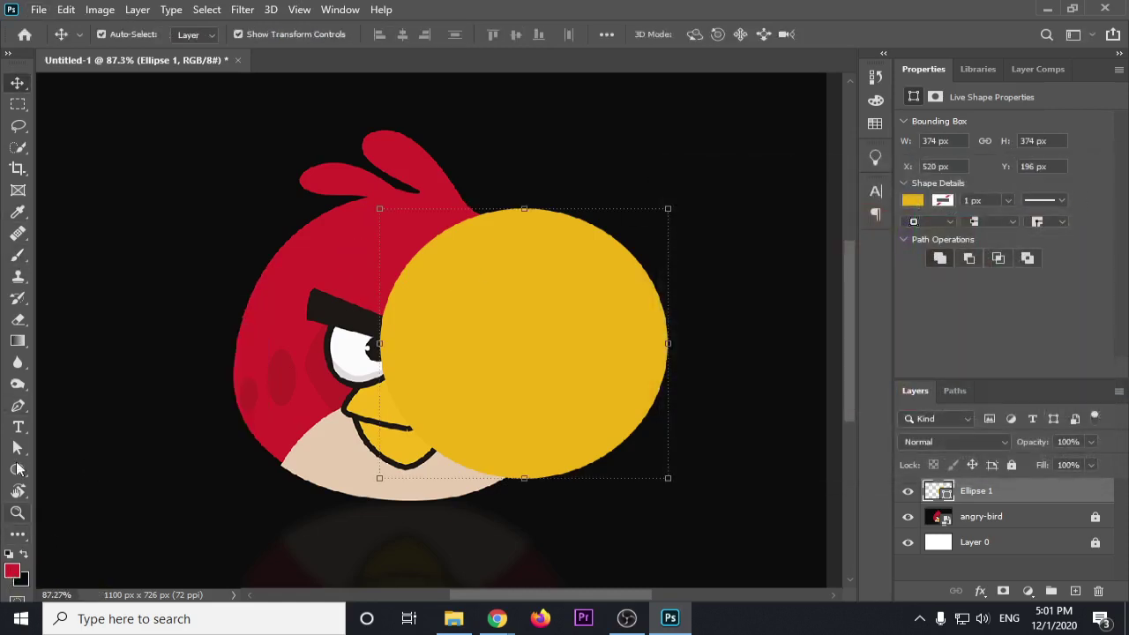
left_click(18, 469)
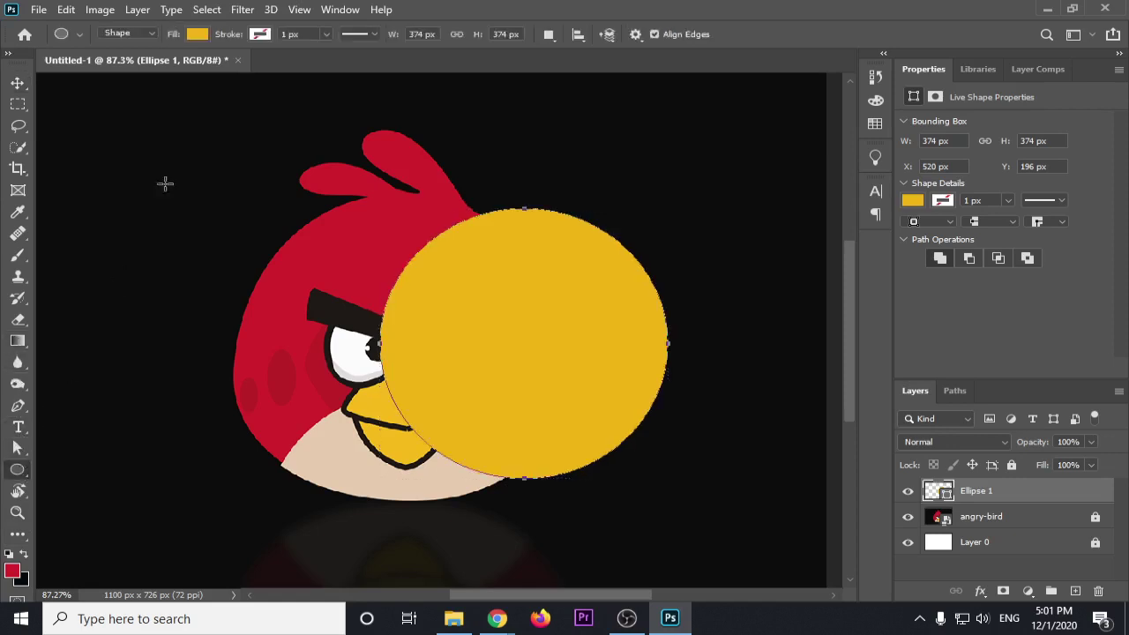
Fill the circle with red, then move and enlarge it over the bird's body
left_click(198, 34)
left_click(89, 121)
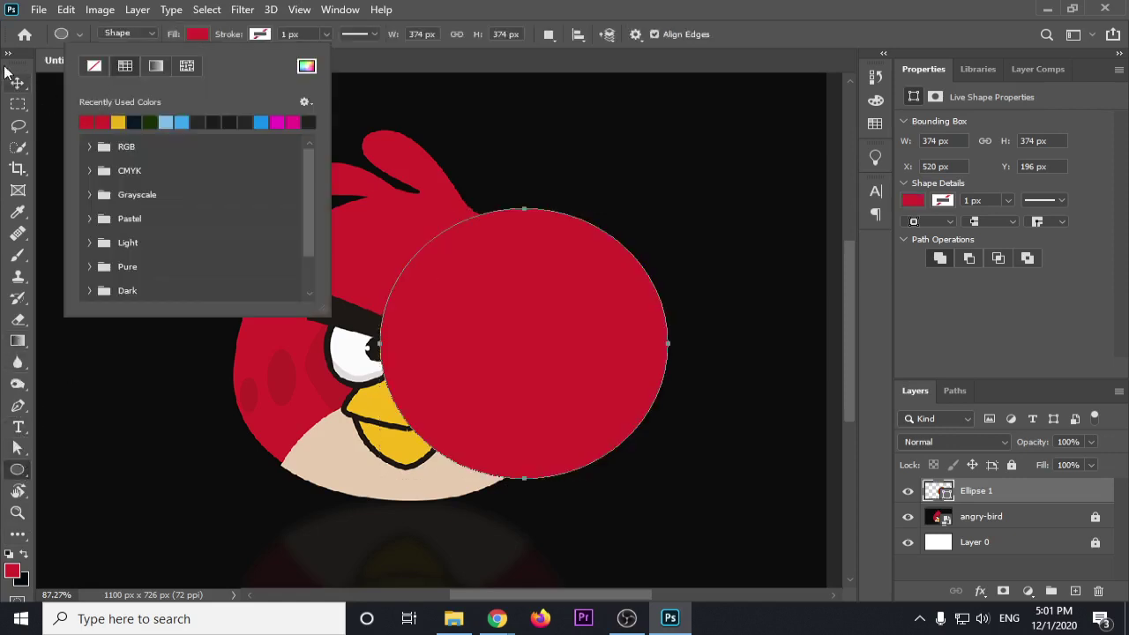
left_click(18, 82)
left_click_drag(569, 350, 449, 335)
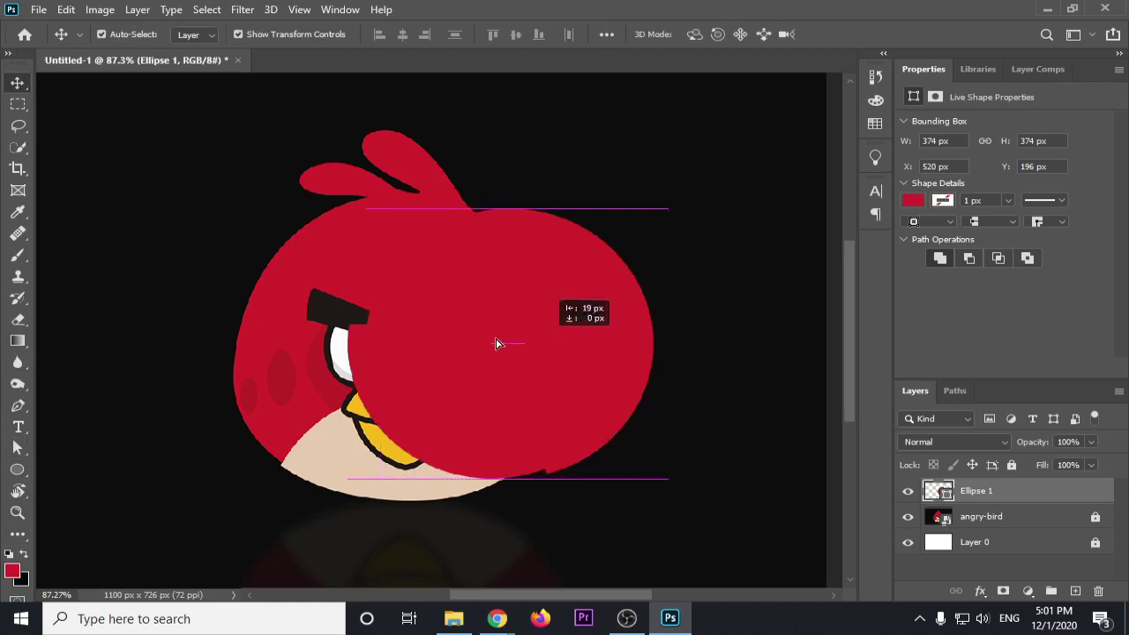
left_click_drag(543, 472, 580, 484)
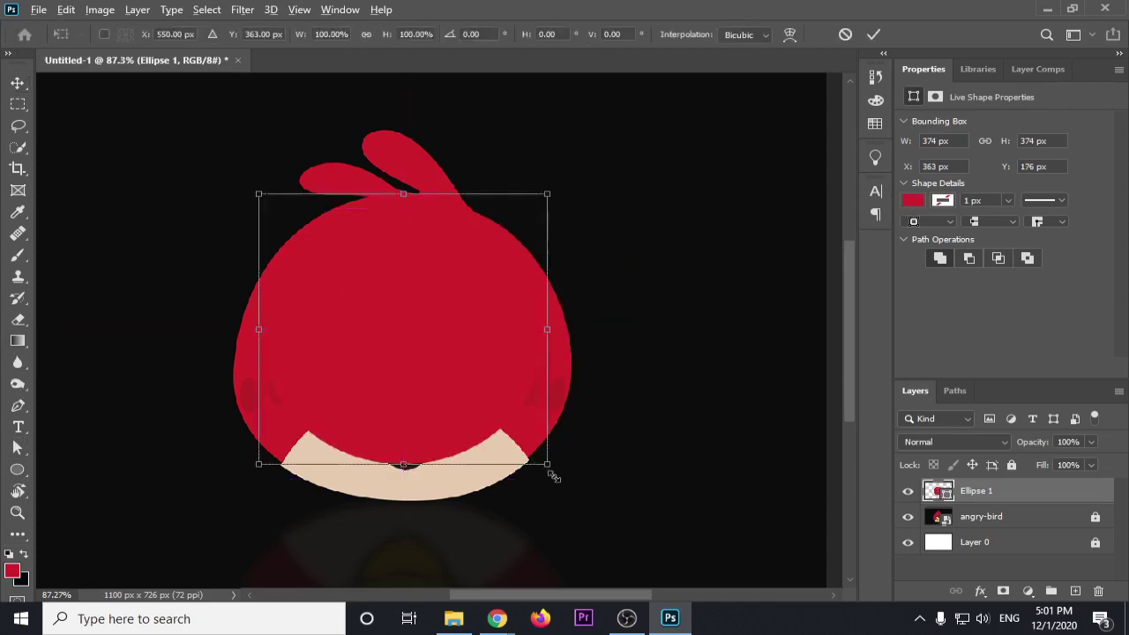
left_click_drag(458, 356, 457, 387)
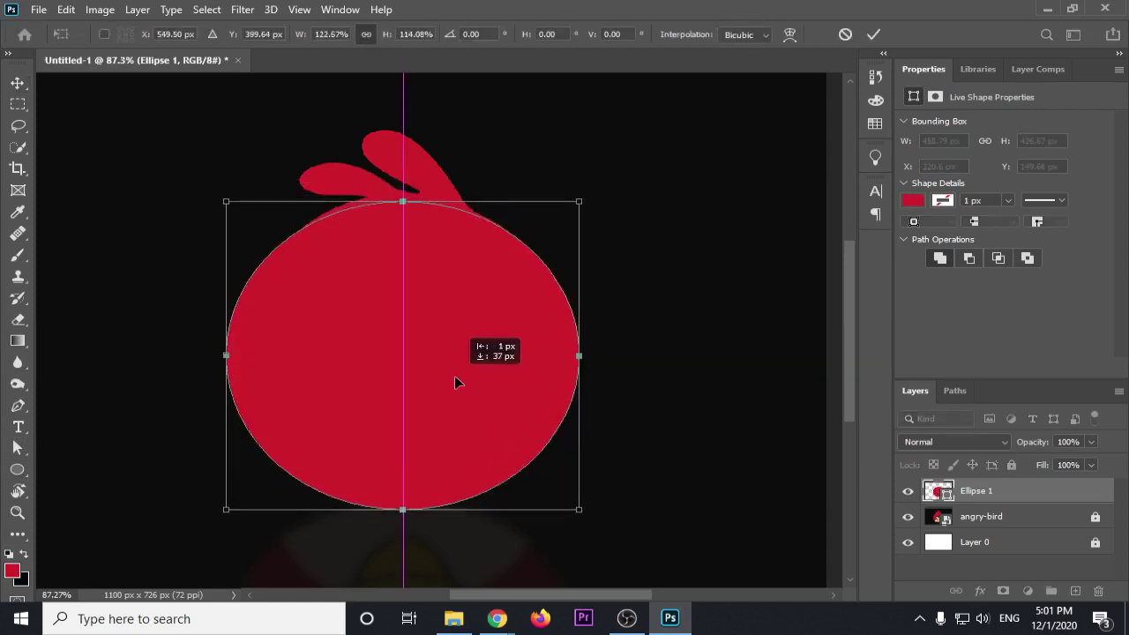
Lower Ellipse 1's opacity to 43% and nudge it slightly right
left_click(1091, 442)
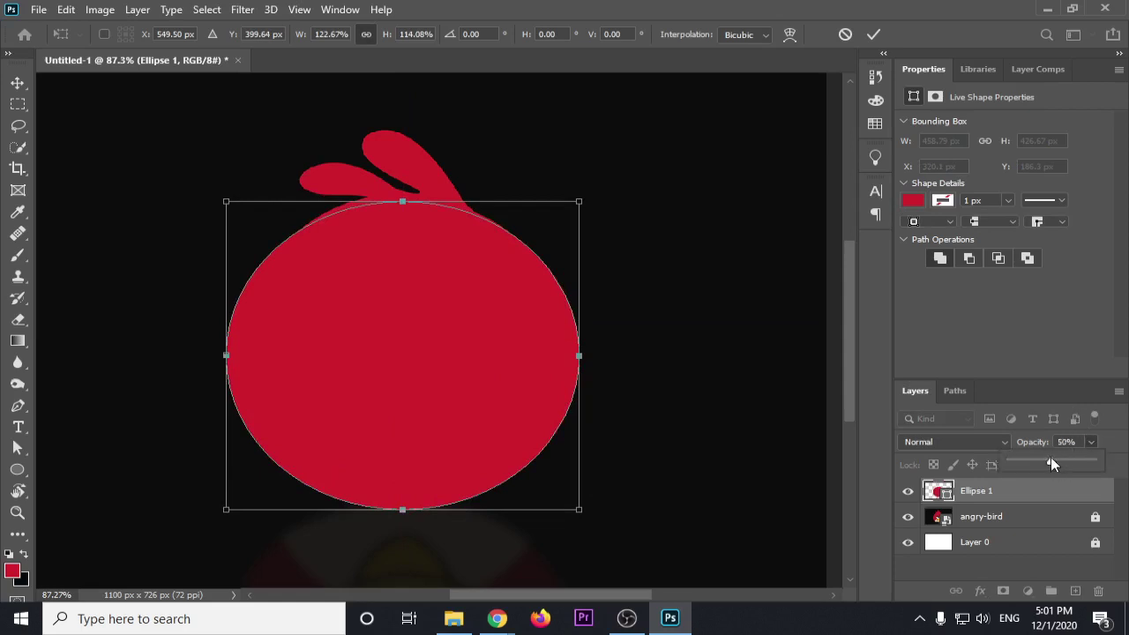
left_click_drag(1051, 460, 1045, 460)
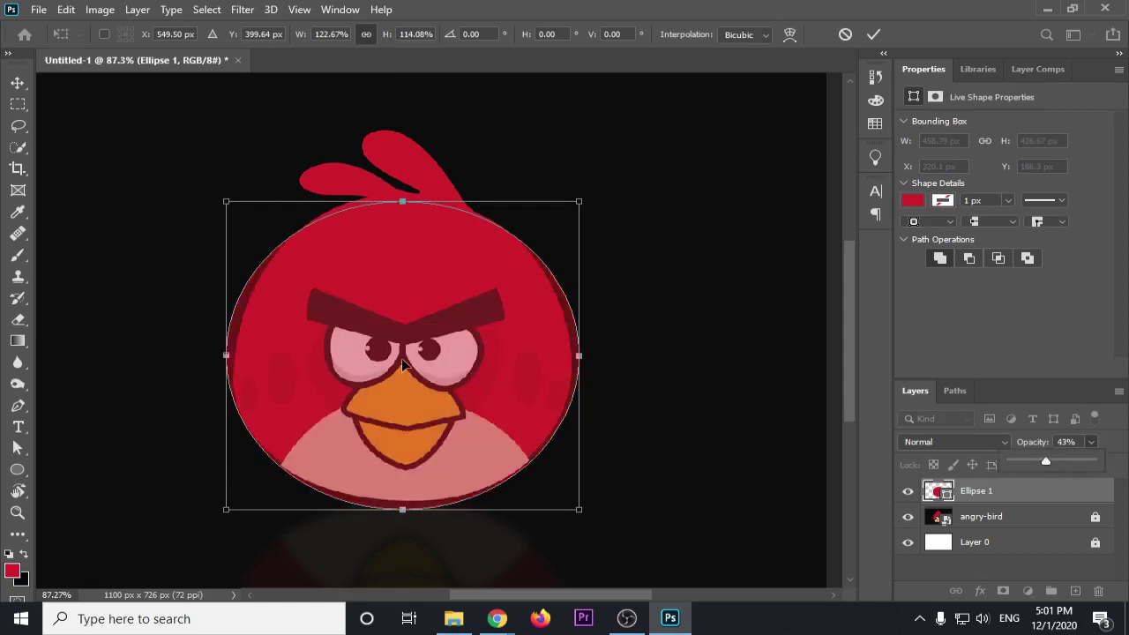
left_click_drag(403, 361, 403, 362)
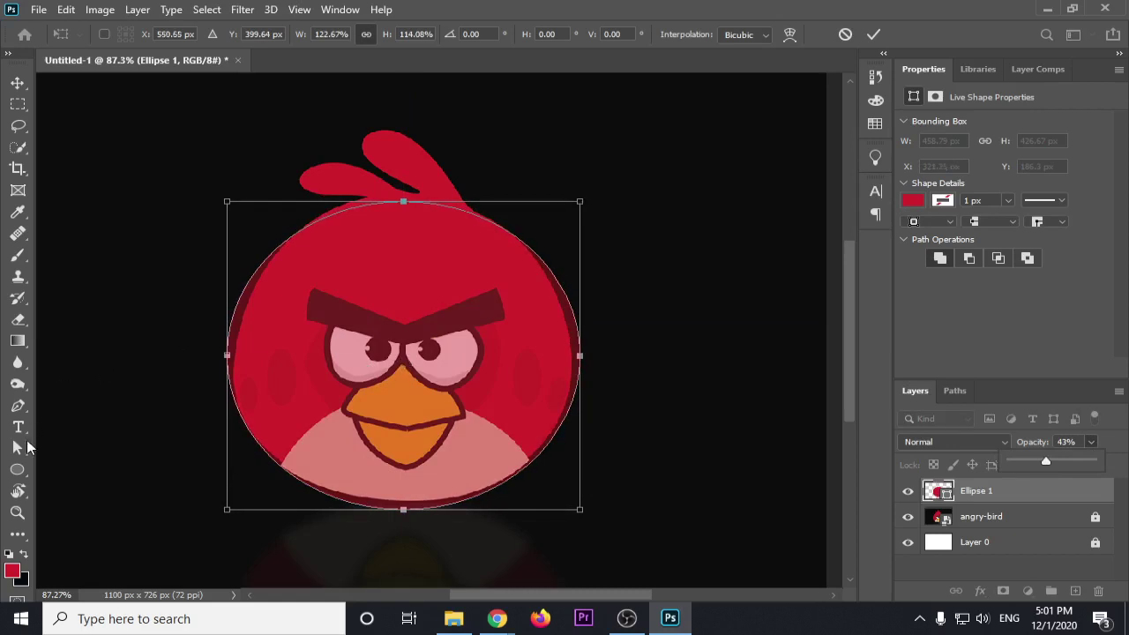
left_click_drag(18, 447, 105, 463)
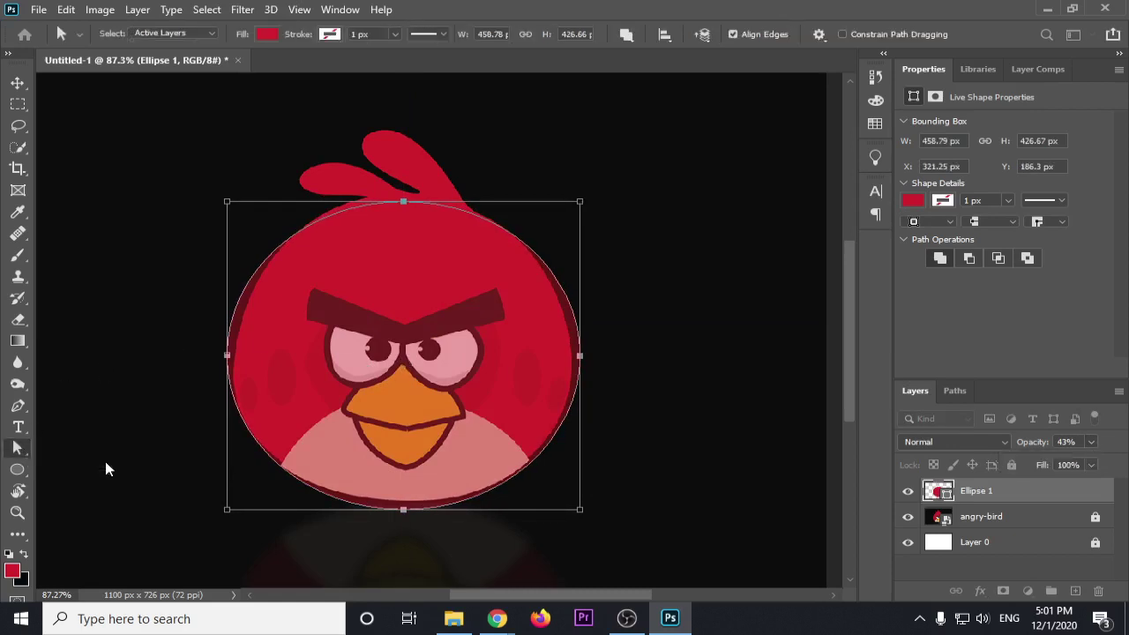
Nudge Ellipse 1's left anchor inward, accepting conversion of the live ellipse to a regular path
left_click(105, 468)
left_click(228, 359)
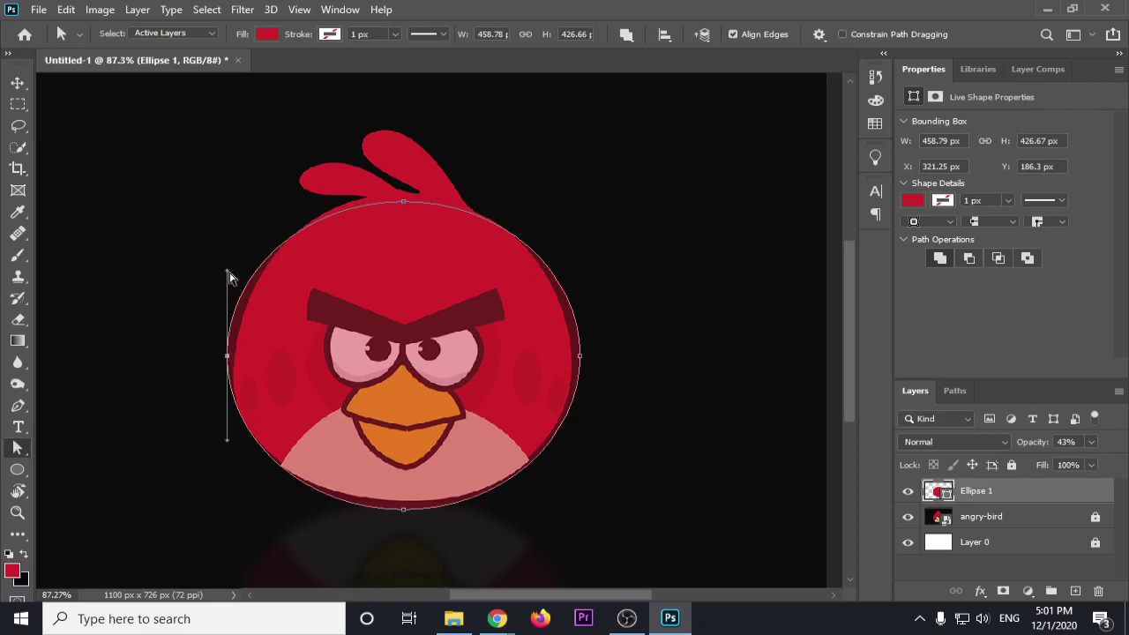
left_click_drag(227, 273, 275, 233)
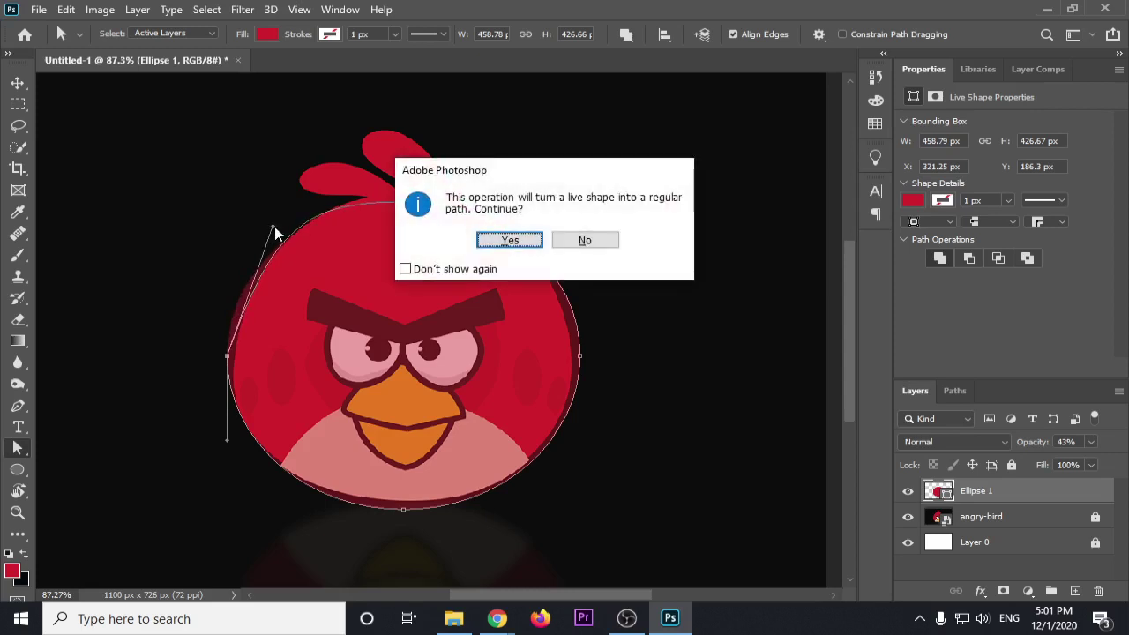
left_click(590, 240)
left_click(229, 358)
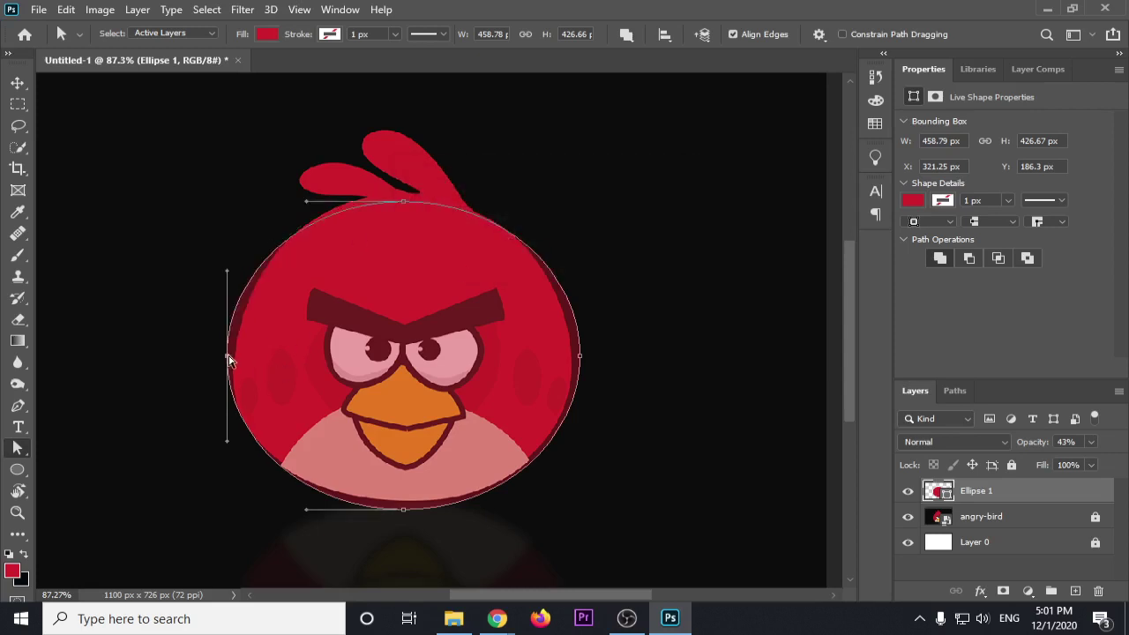
left_click_drag(227, 360, 234, 363)
left_click(233, 449)
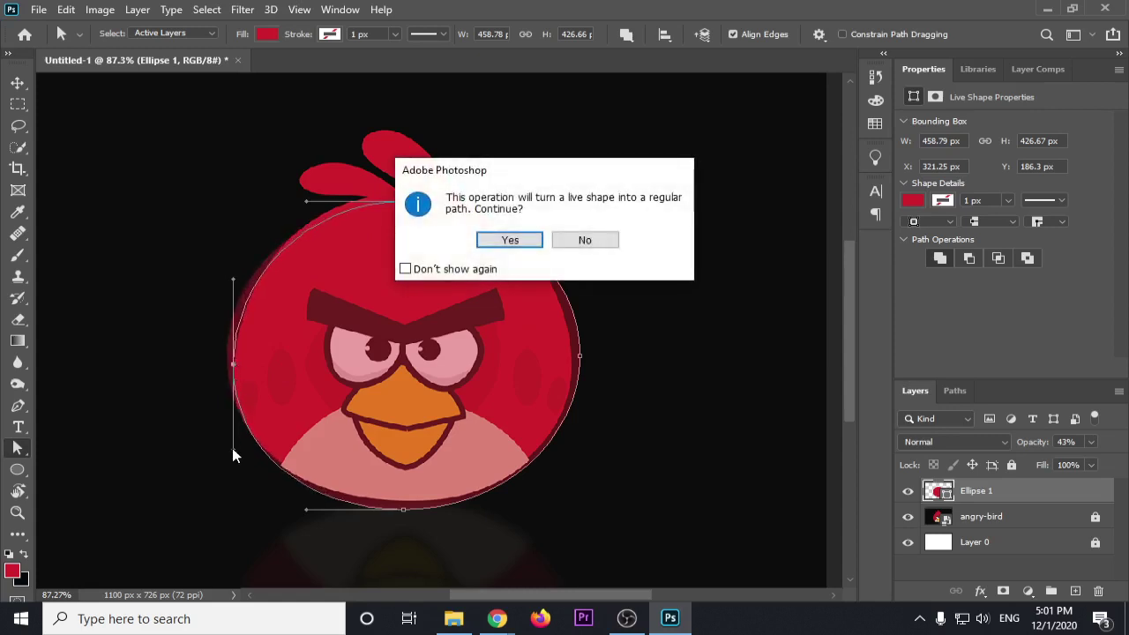
left_click(512, 241)
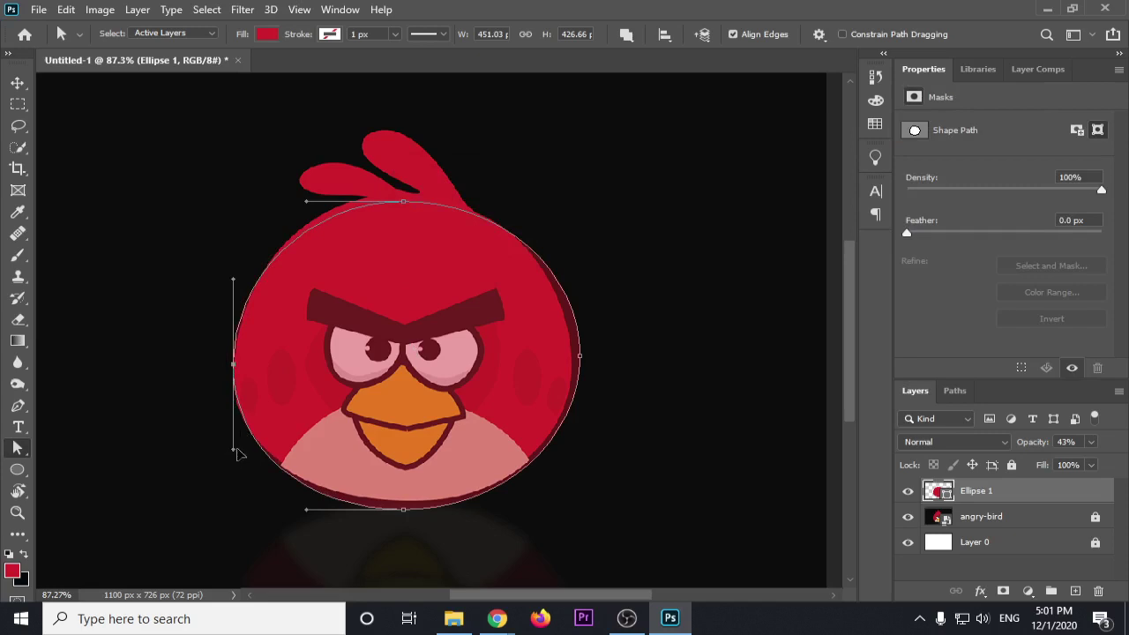
Fit the ellipse's left, top and right curves to the bird's body outline
left_click_drag(235, 449, 226, 430)
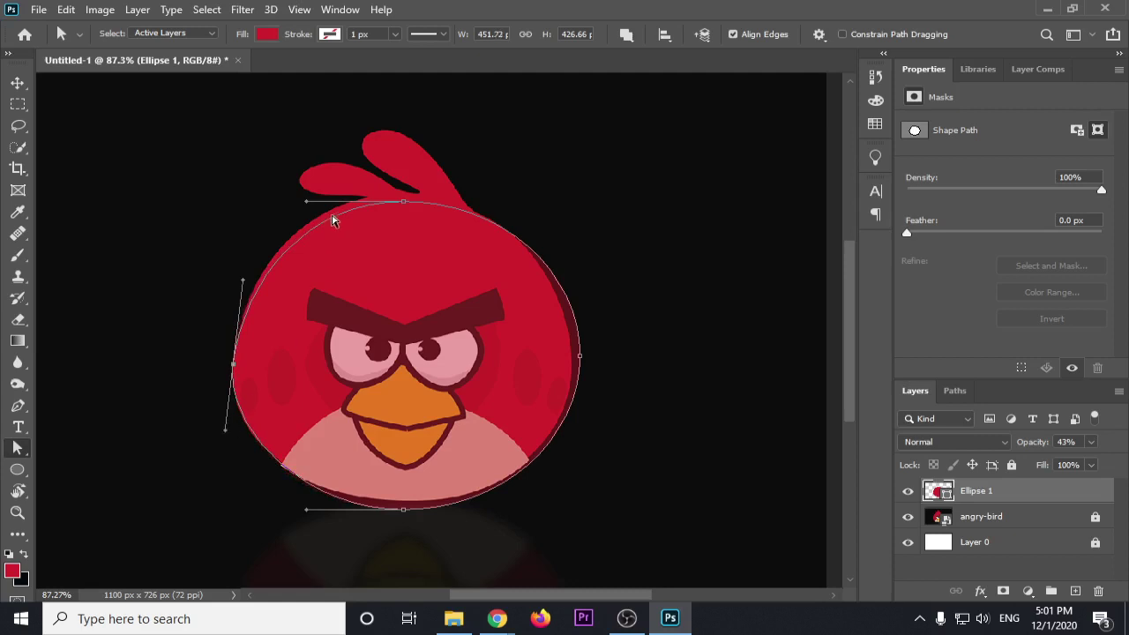
left_click_drag(306, 202, 301, 186)
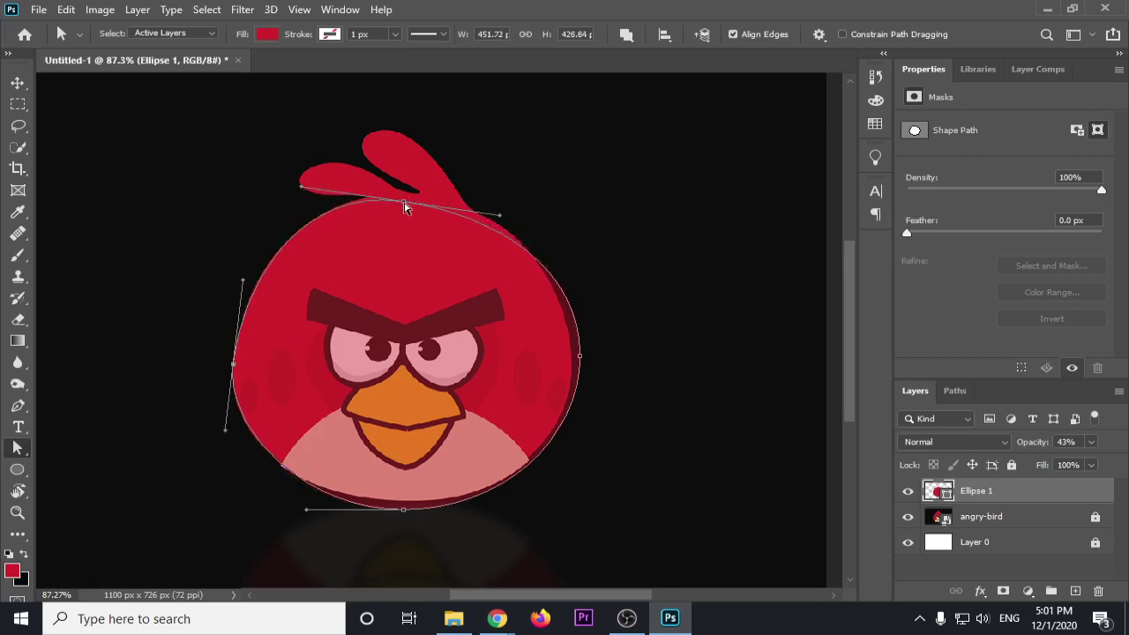
left_click_drag(405, 206, 410, 202)
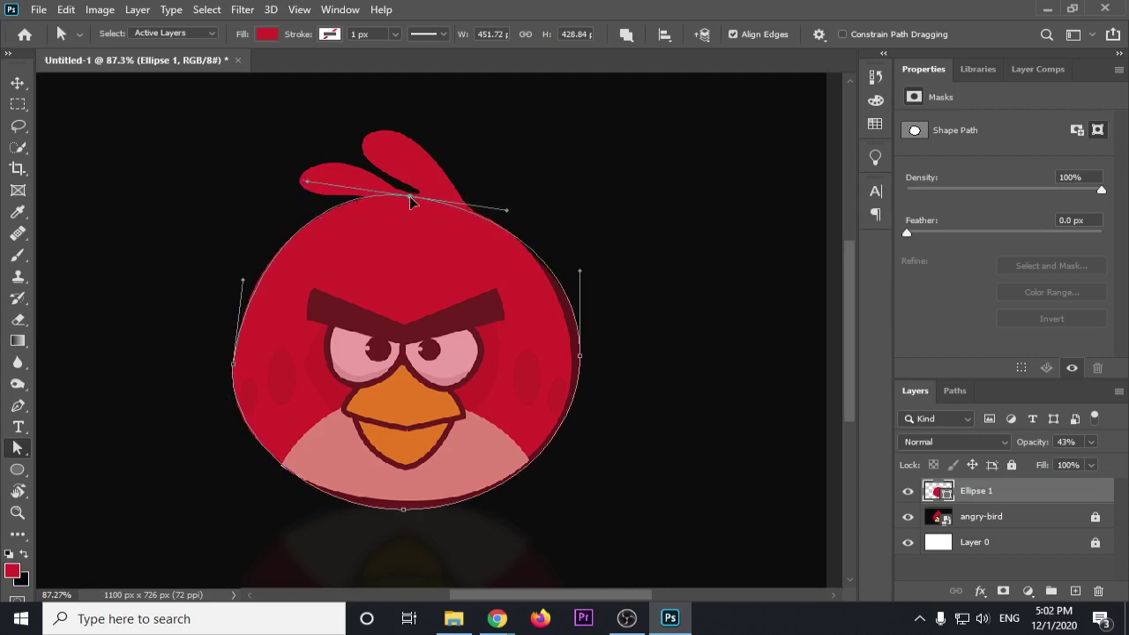
left_click(581, 358)
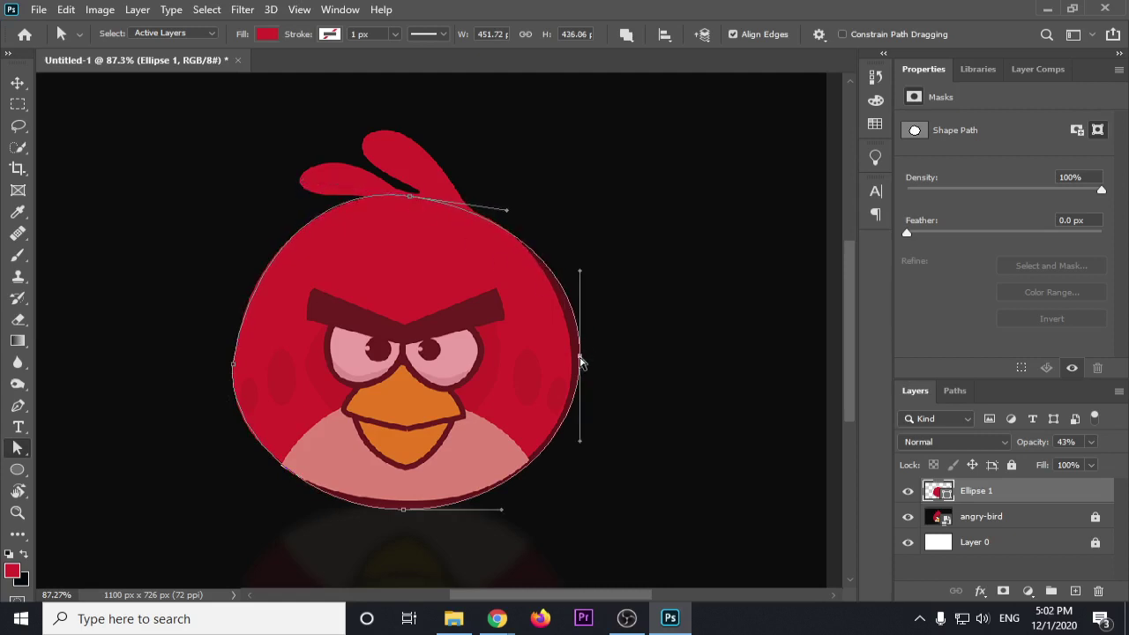
left_click_drag(581, 360, 573, 365)
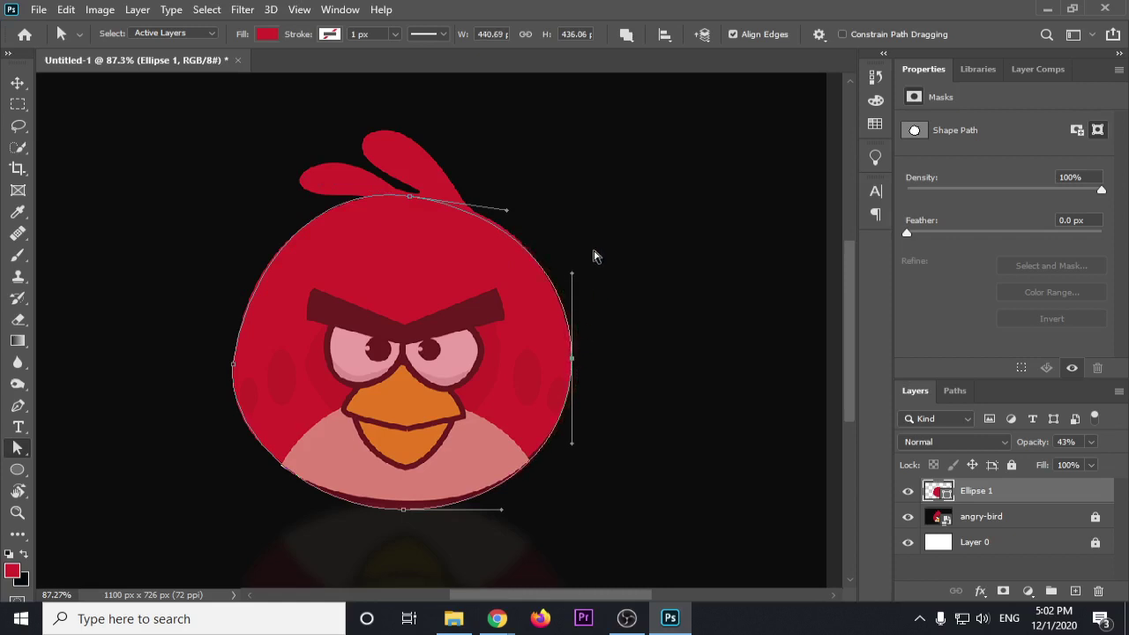
left_click_drag(509, 213, 506, 206)
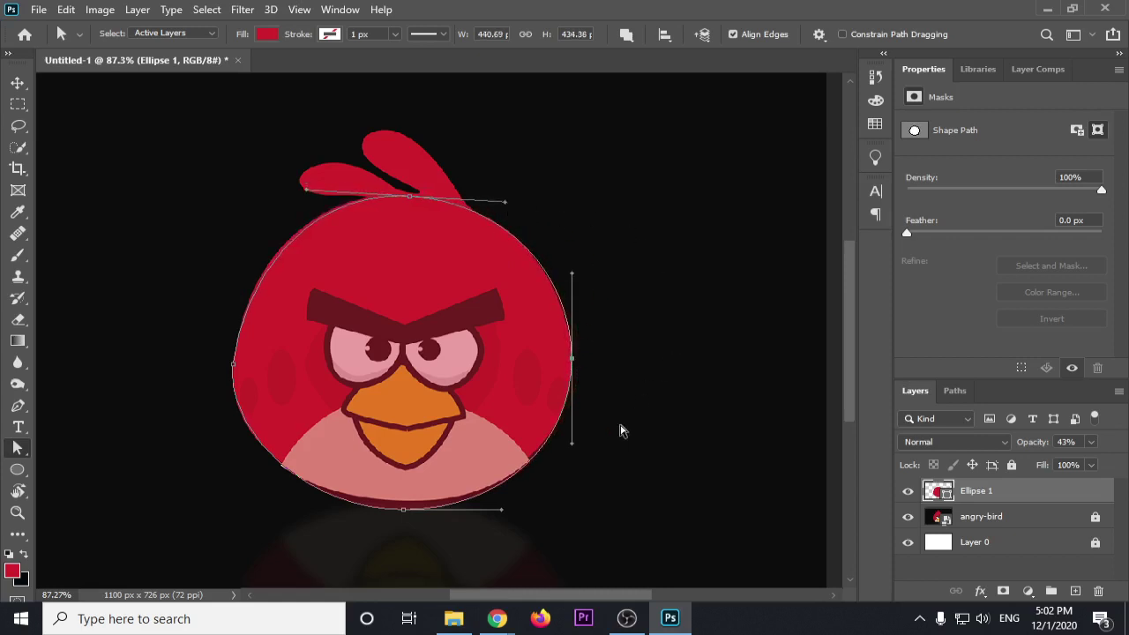
Raise the bottom anchor and adjust the lower curves along the bird's belly
left_click(403, 510)
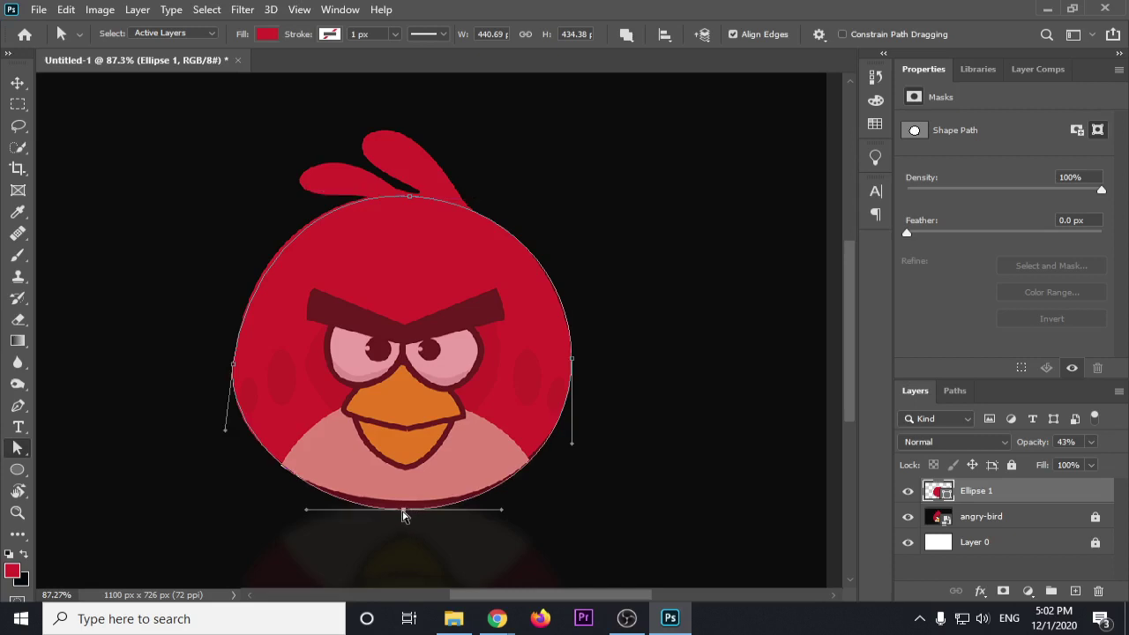
left_click_drag(403, 512, 403, 502)
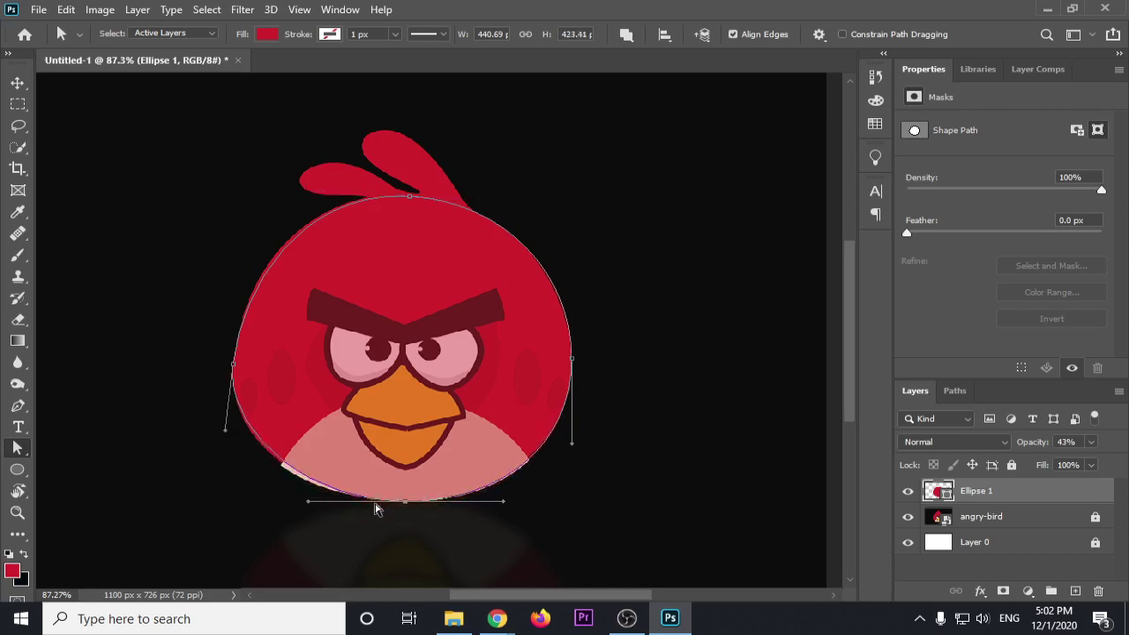
left_click_drag(308, 509, 292, 506)
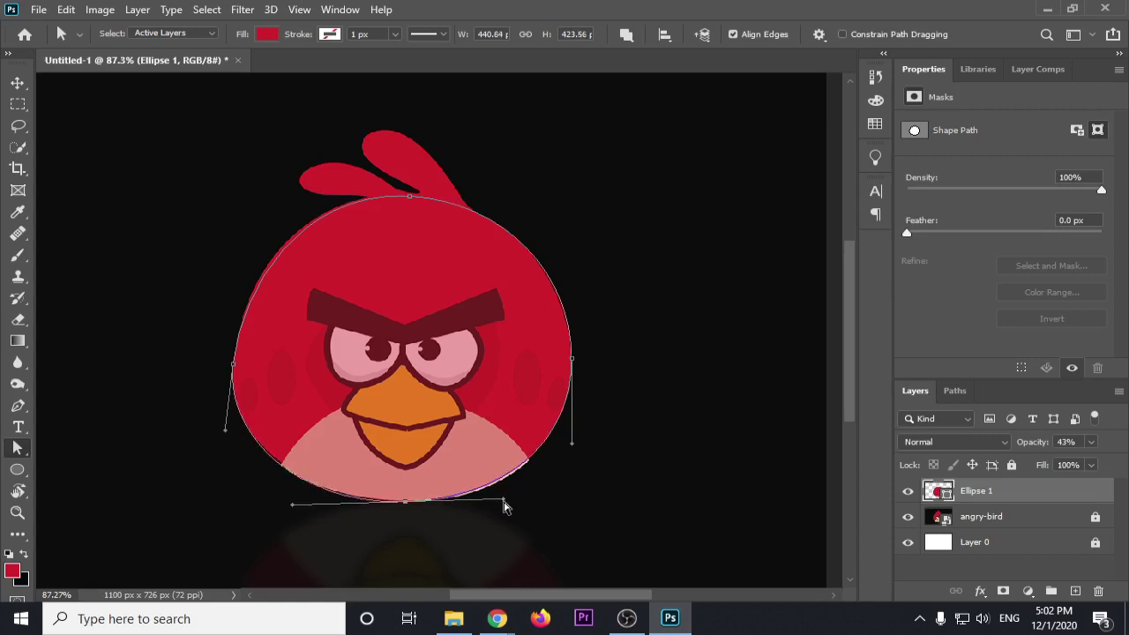
left_click_drag(506, 505, 523, 504)
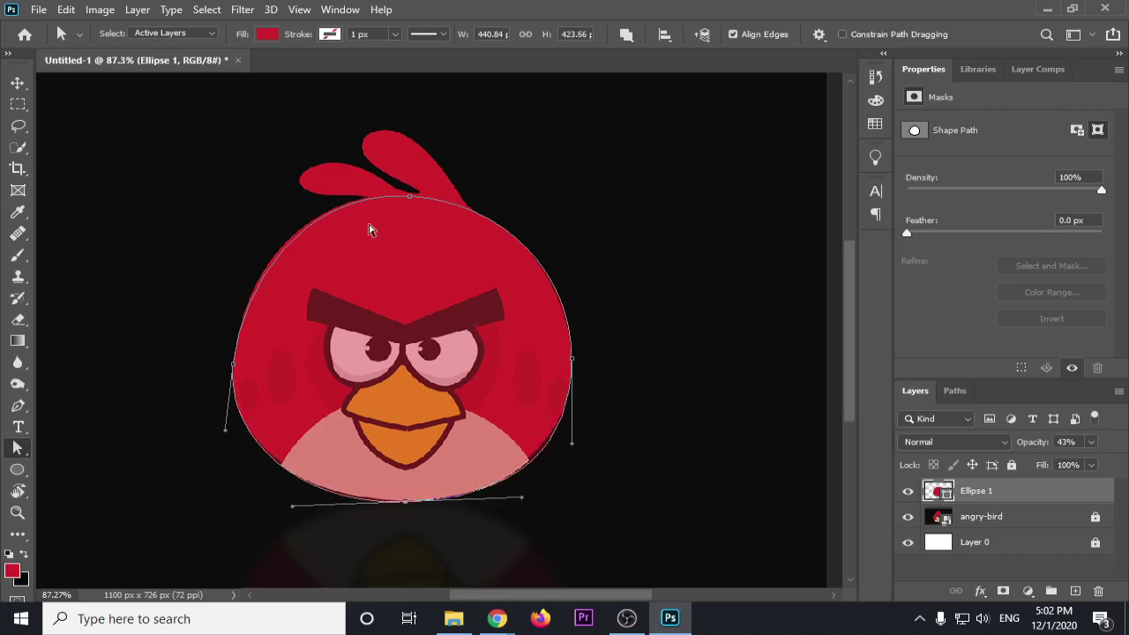
left_click(233, 367)
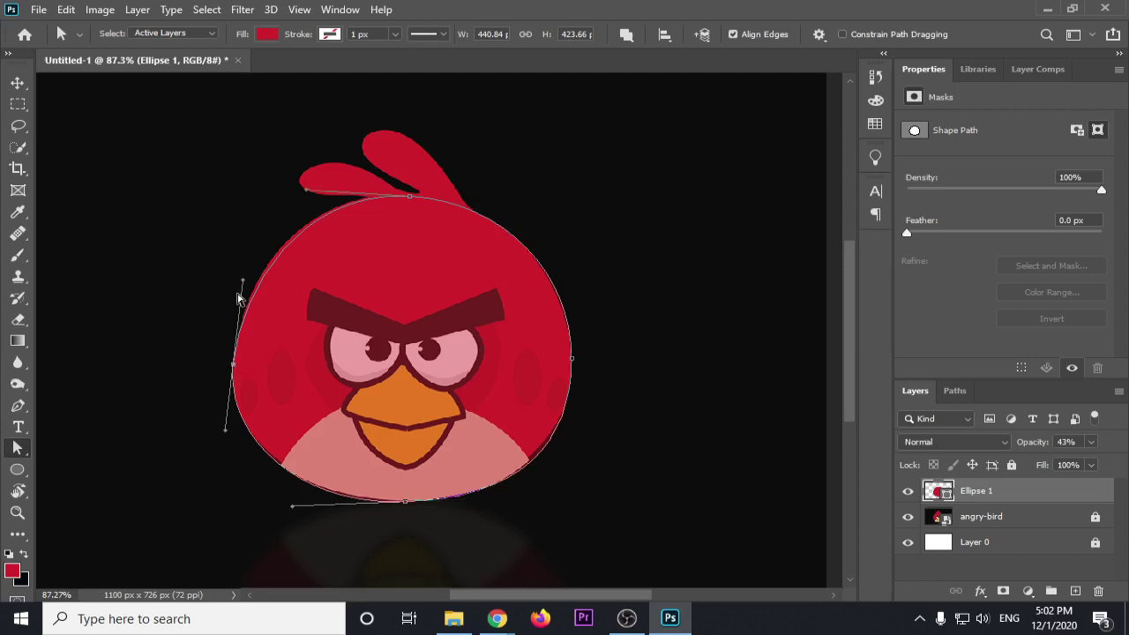
Refine the upper-left curve, raise the body layer to 100% opacity, and hide it
left_click_drag(244, 284, 243, 270)
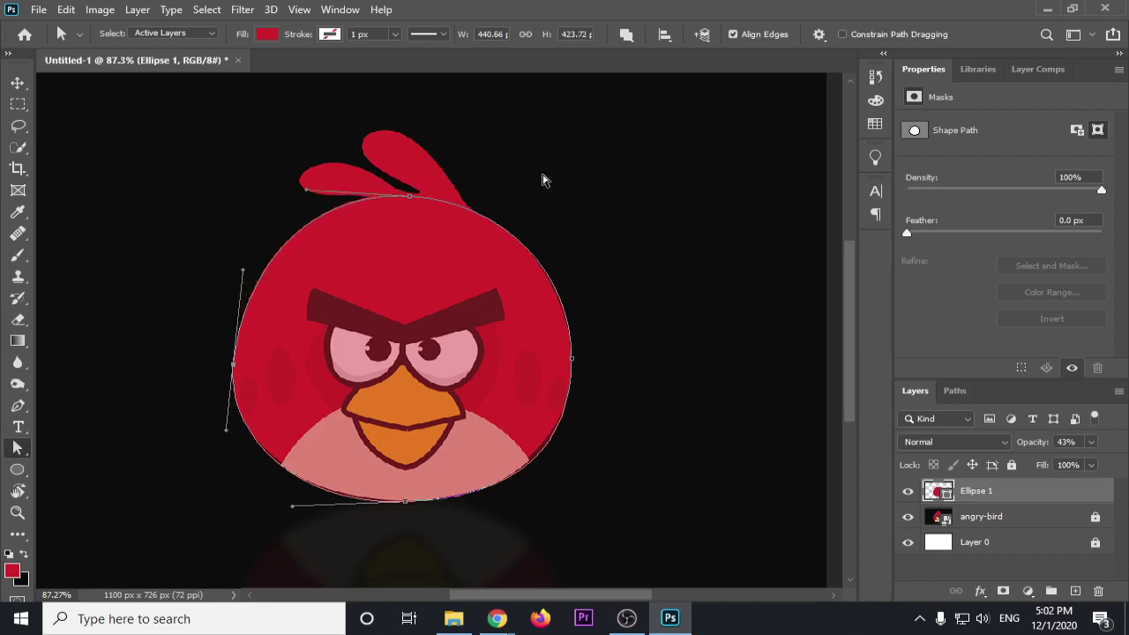
left_click(22, 85)
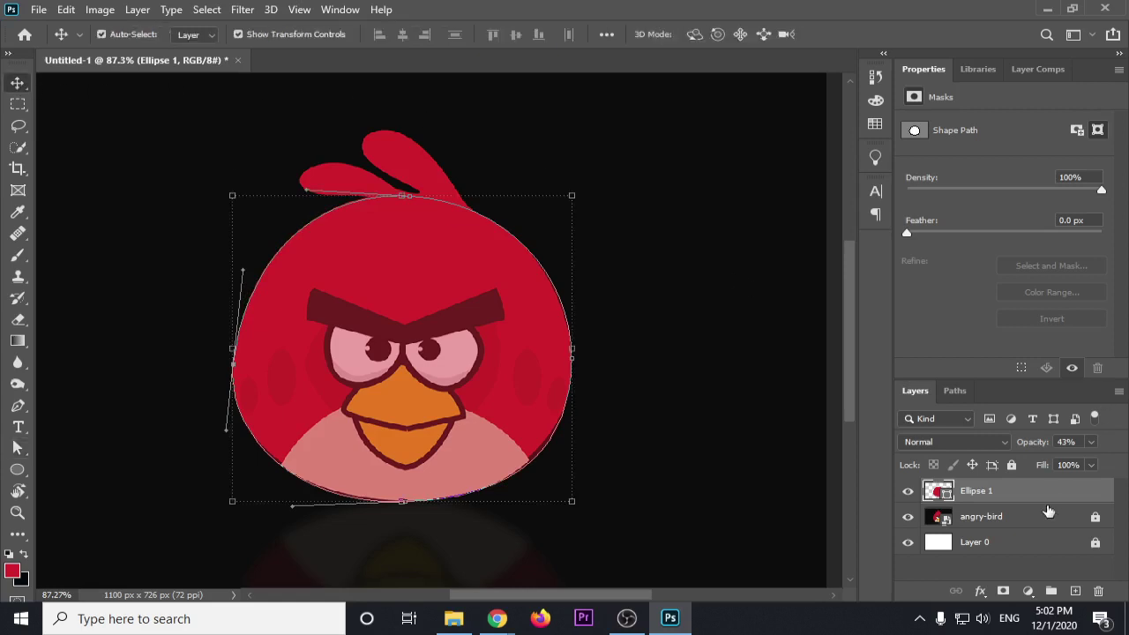
left_click(1091, 442)
left_click_drag(1069, 461, 1117, 462)
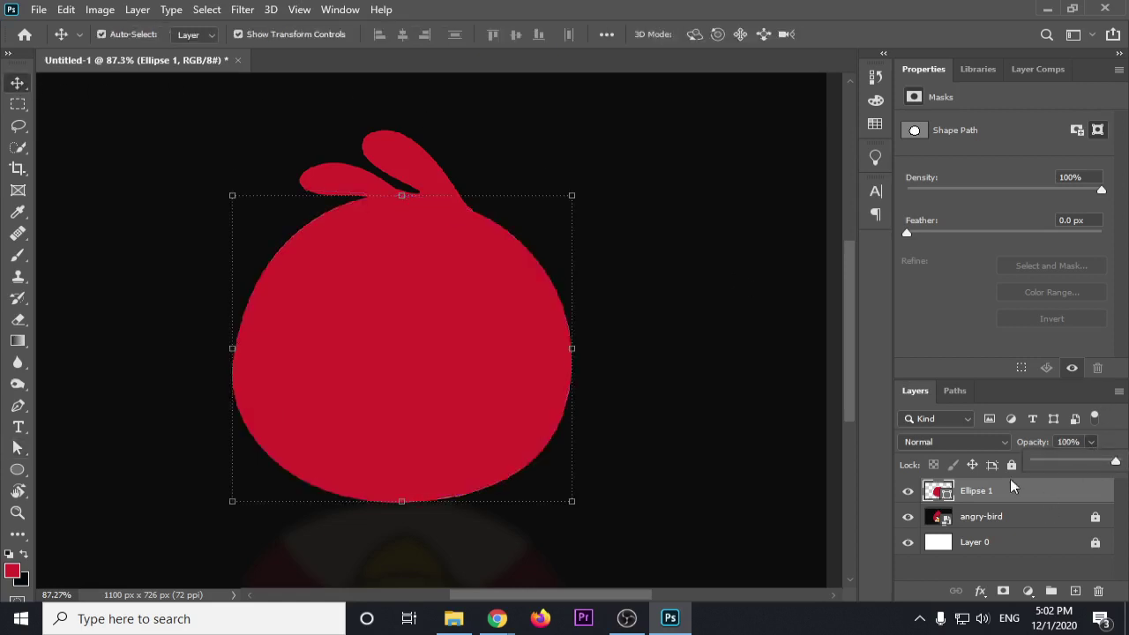
left_click(908, 491)
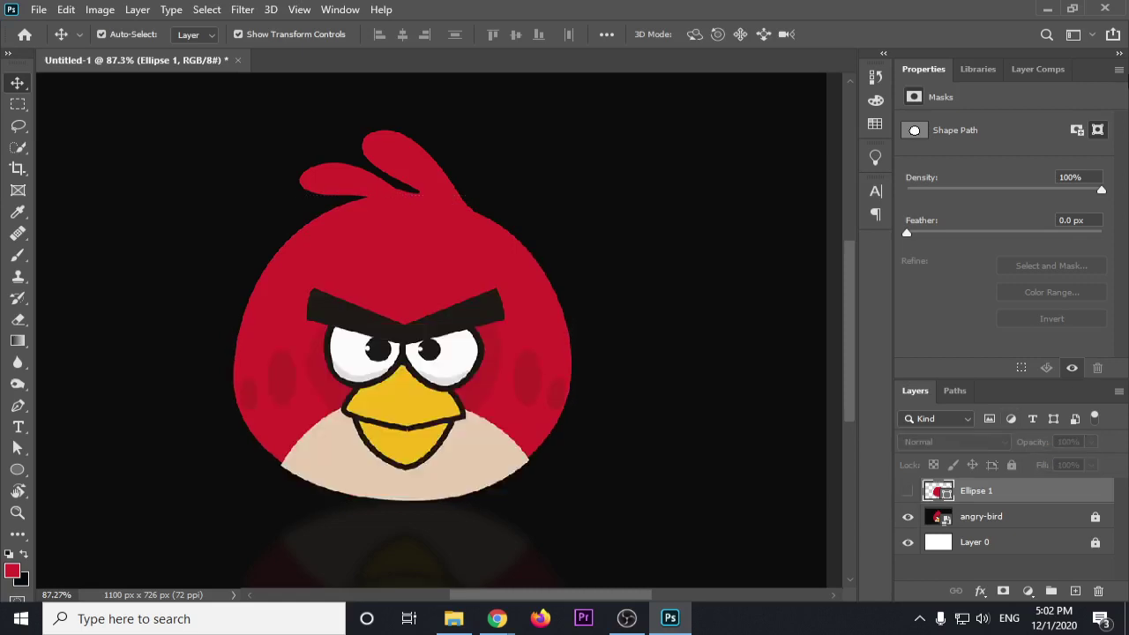
Close the Properties tab group and rename the Ellipse 1 layer to 'face'
left_click(1119, 70)
left_click(970, 154)
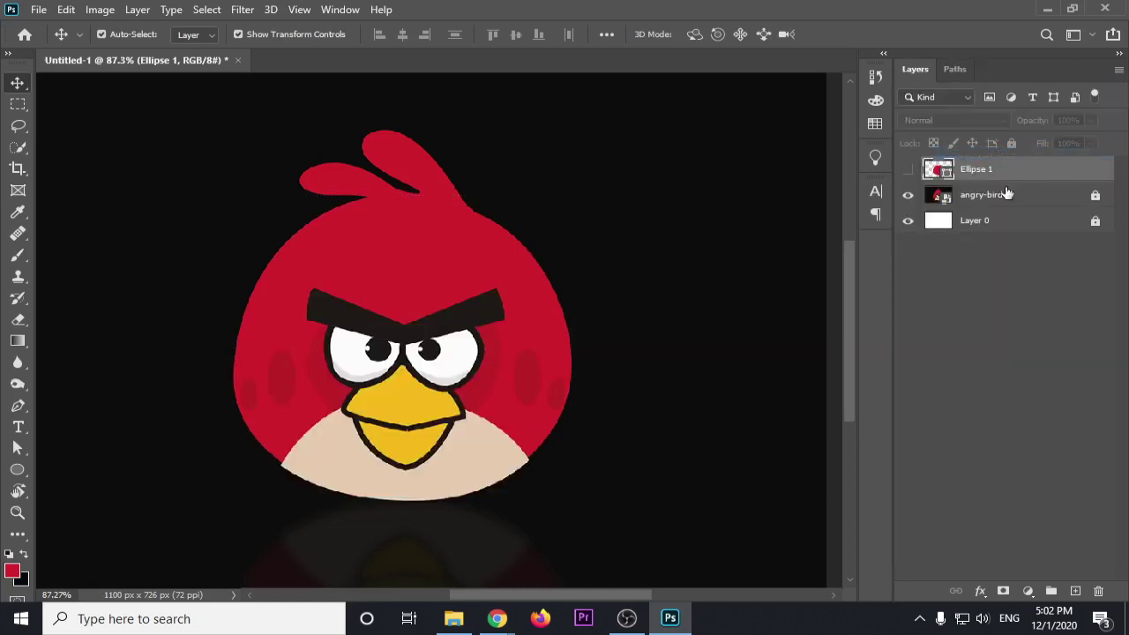
double_click(977, 171)
type("face")
key("Return")
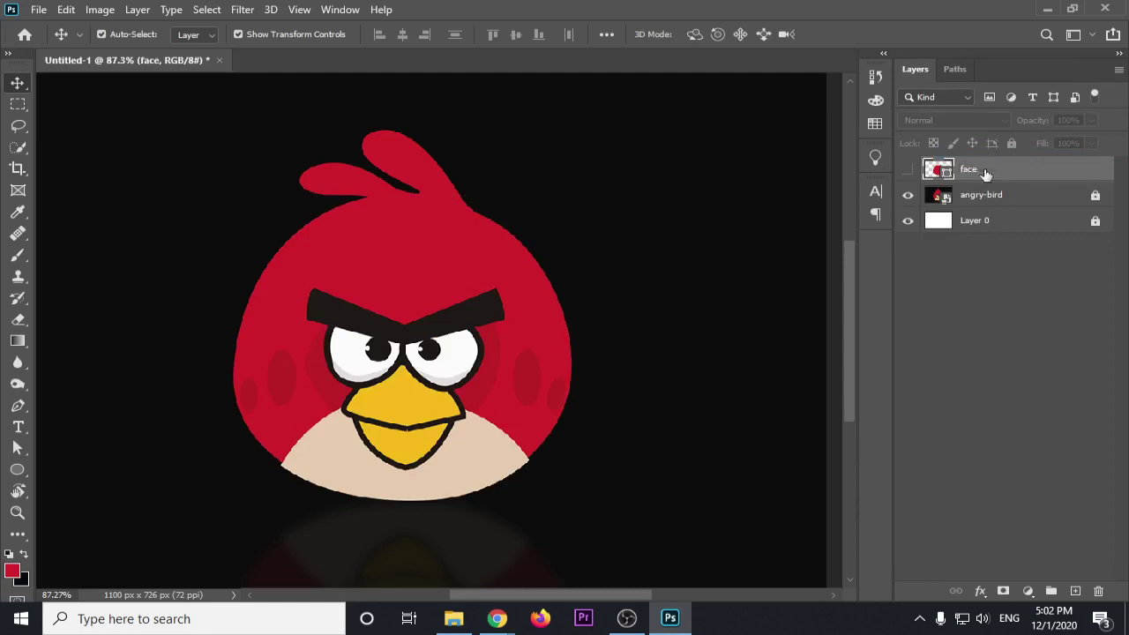
Begin a Pen shape along the left feather's base, zoom in, and undo two misplaced points
left_click(19, 408)
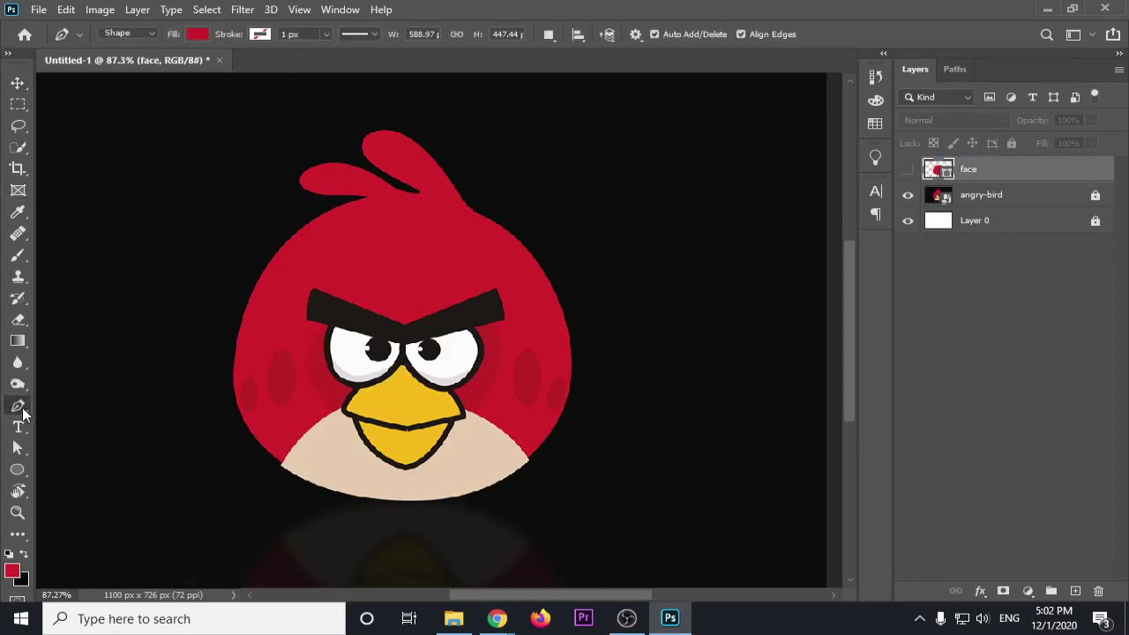
left_click(384, 212)
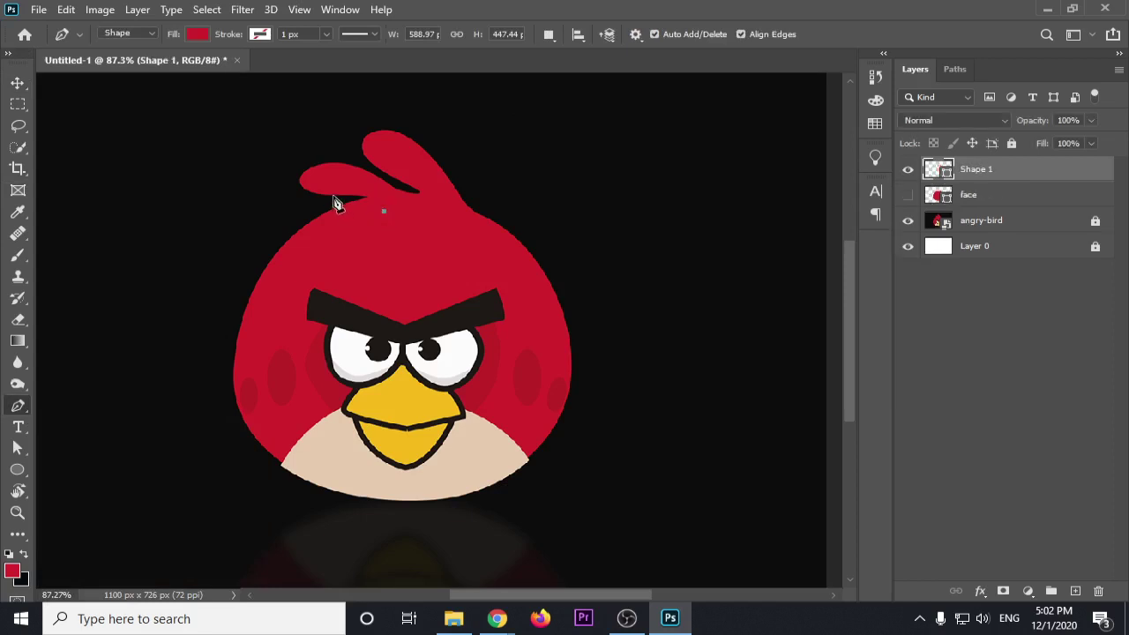
left_click_drag(324, 197, 248, 204)
left_click(335, 165)
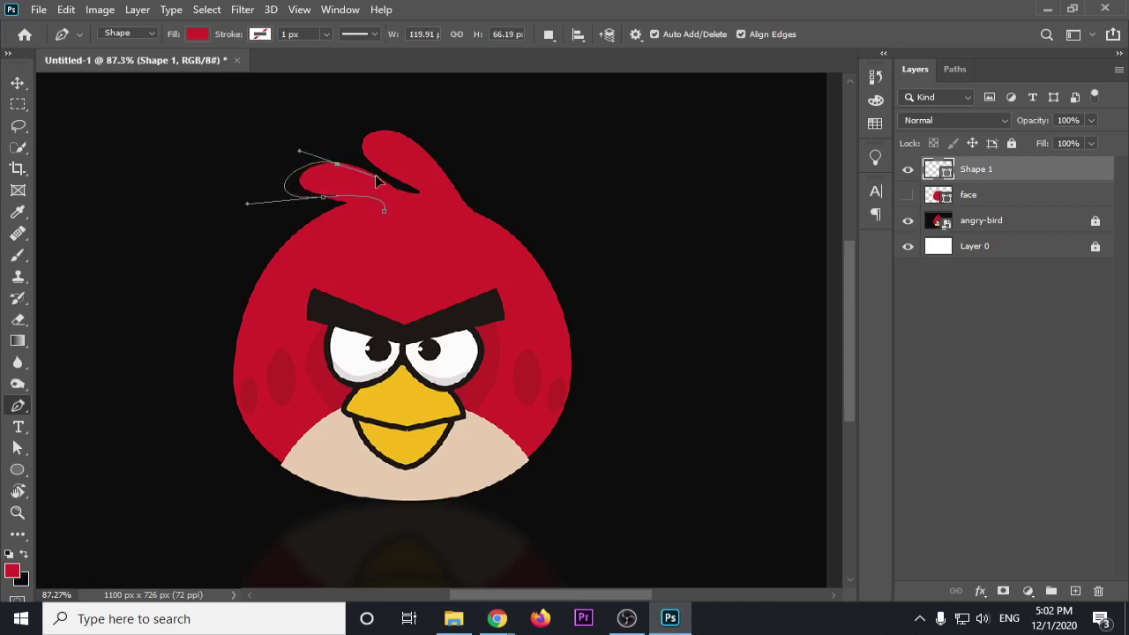
left_click_drag(362, 173, 384, 185)
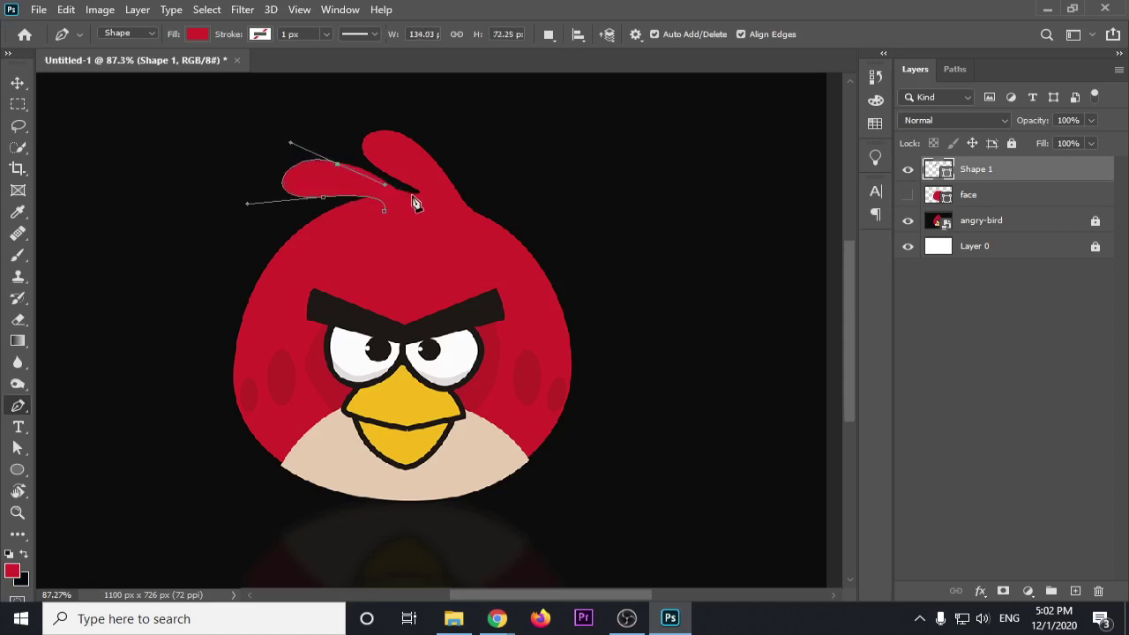
left_click(420, 194)
left_click_drag(420, 194, 438, 195)
scroll(384, 166, "up", 1)
scroll(383, 166, "up", 1)
scroll(384, 166, "up", 2)
scroll(377, 161, "up", 1)
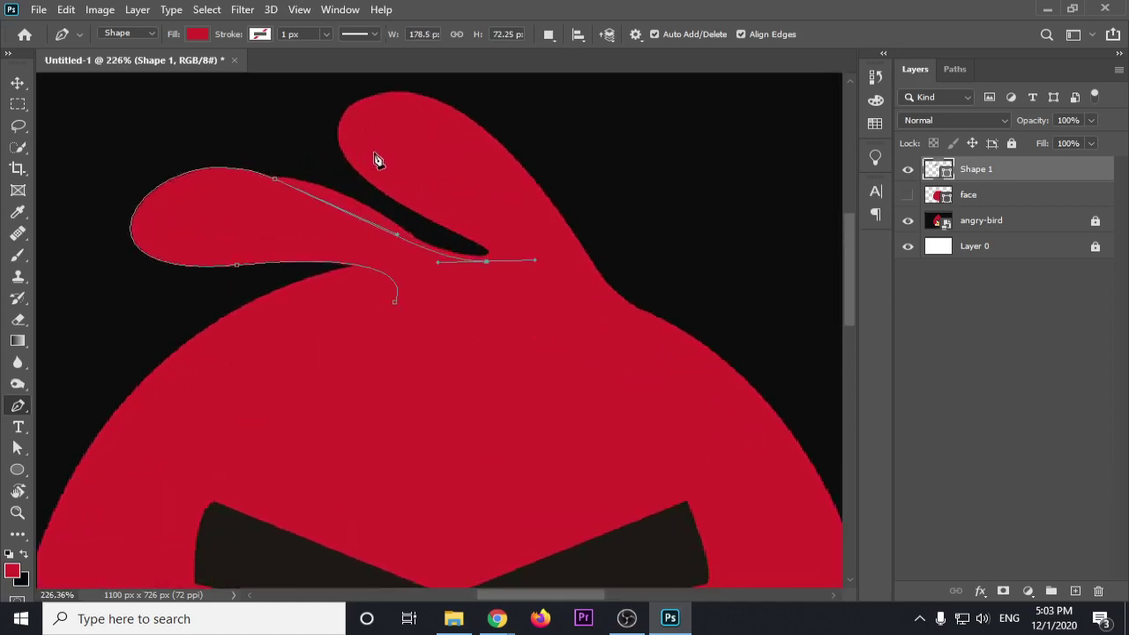
key("ctrl+z")
key("ctrl+z")
key("ctrl+z")
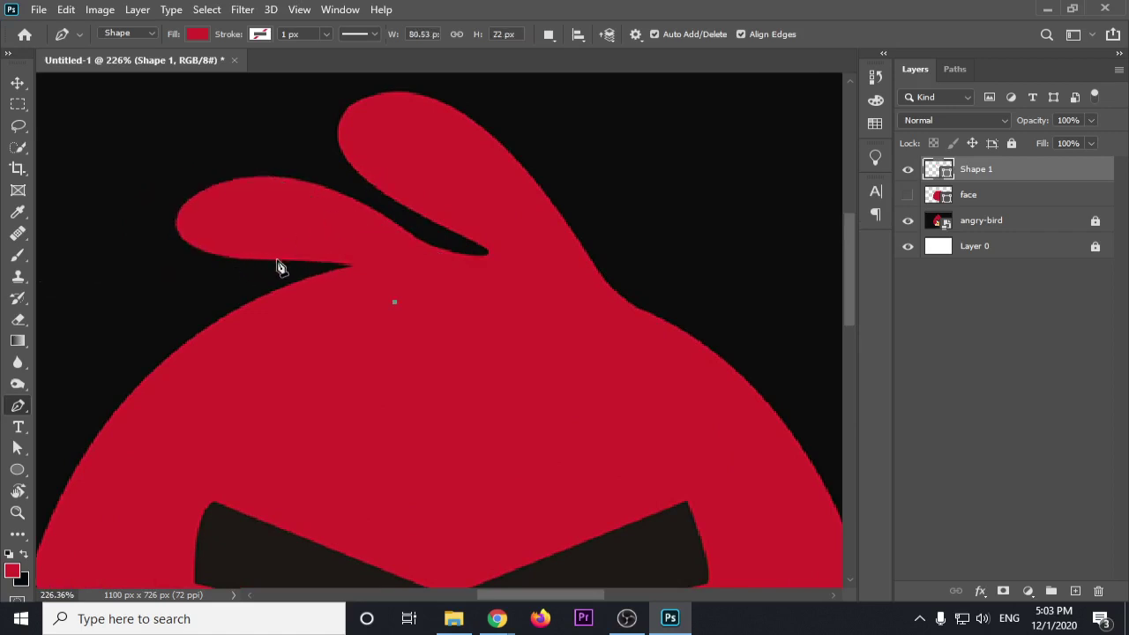
Trace under and over the left feather, through the notch, to the tall feather's tip
left_click_drag(277, 261, 142, 260)
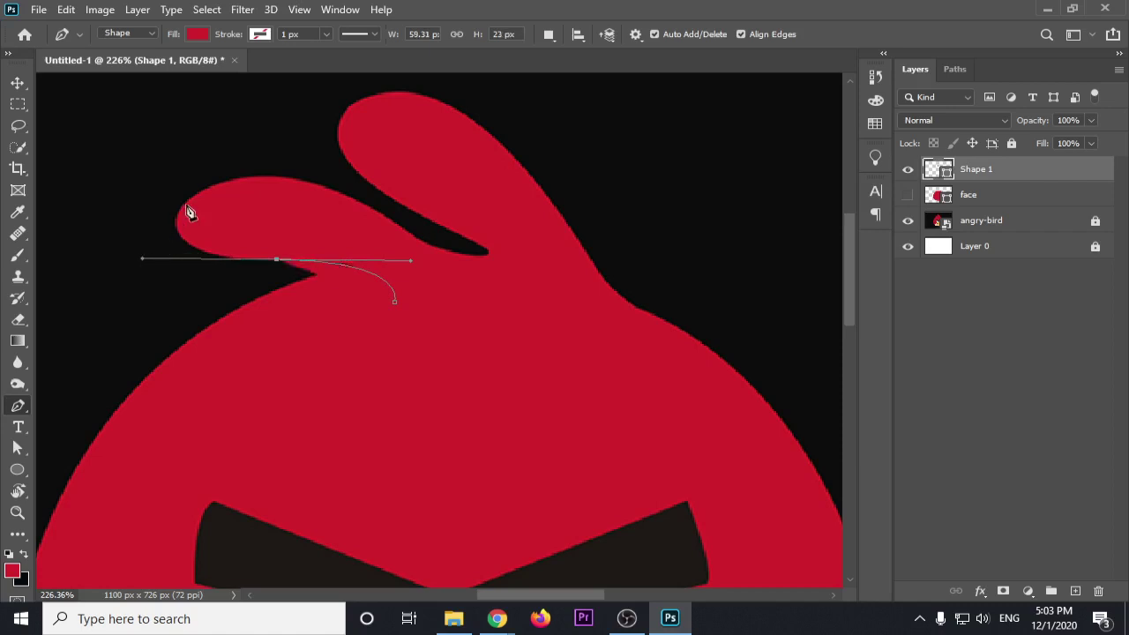
mouse_move(274, 177)
left_mouse_down()
mouse_move(381, 190)
mouse_move(407, 173)
left_mouse_up()
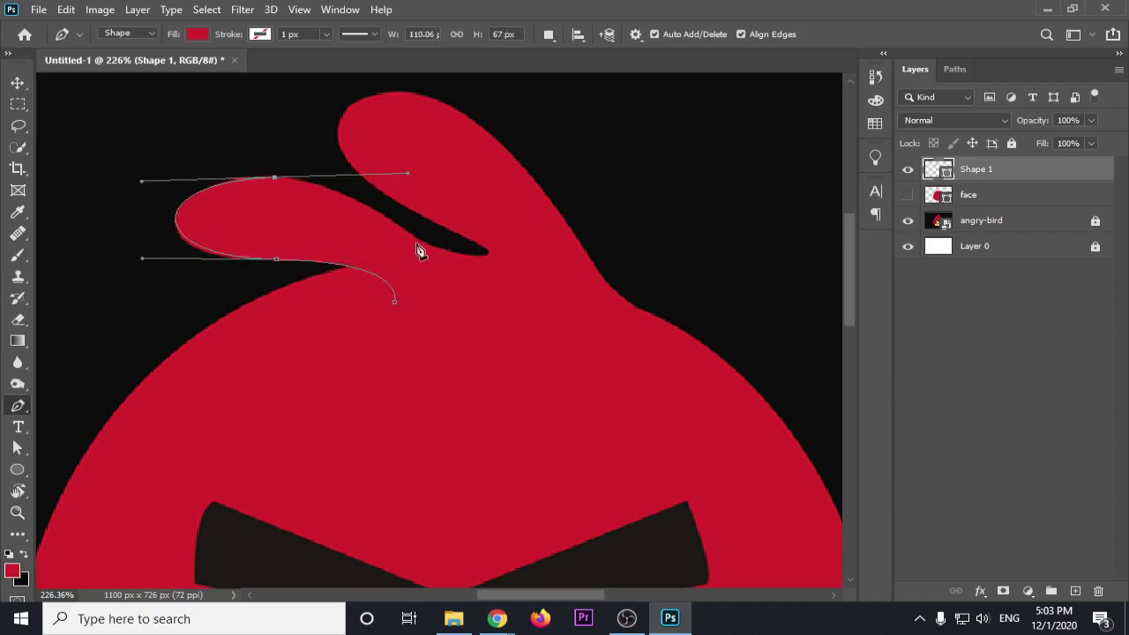
left_click(424, 243)
key("ctrl+z")
left_click_drag(408, 174, 369, 196)
mouse_move(417, 238)
left_mouse_down()
mouse_move(459, 264)
mouse_move(451, 256)
mouse_move(495, 252)
mouse_move(377, 192)
left_mouse_up()
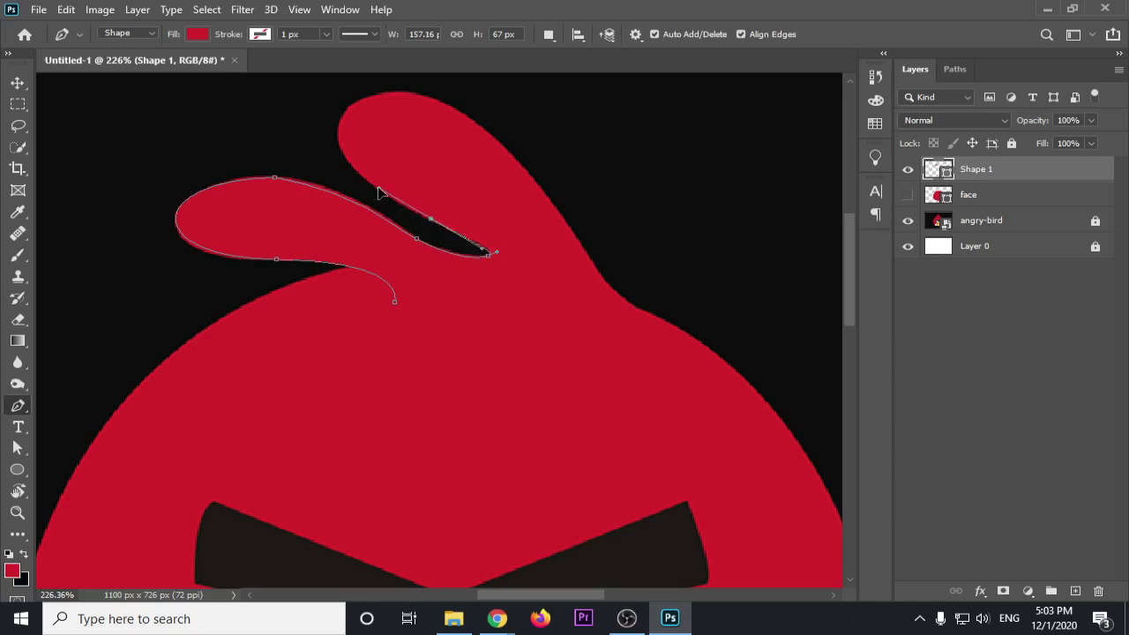
mouse_move(398, 92)
left_mouse_down()
mouse_move(500, 90)
mouse_move(535, 114)
mouse_move(517, 89)
mouse_move(529, 83)
left_mouse_up()
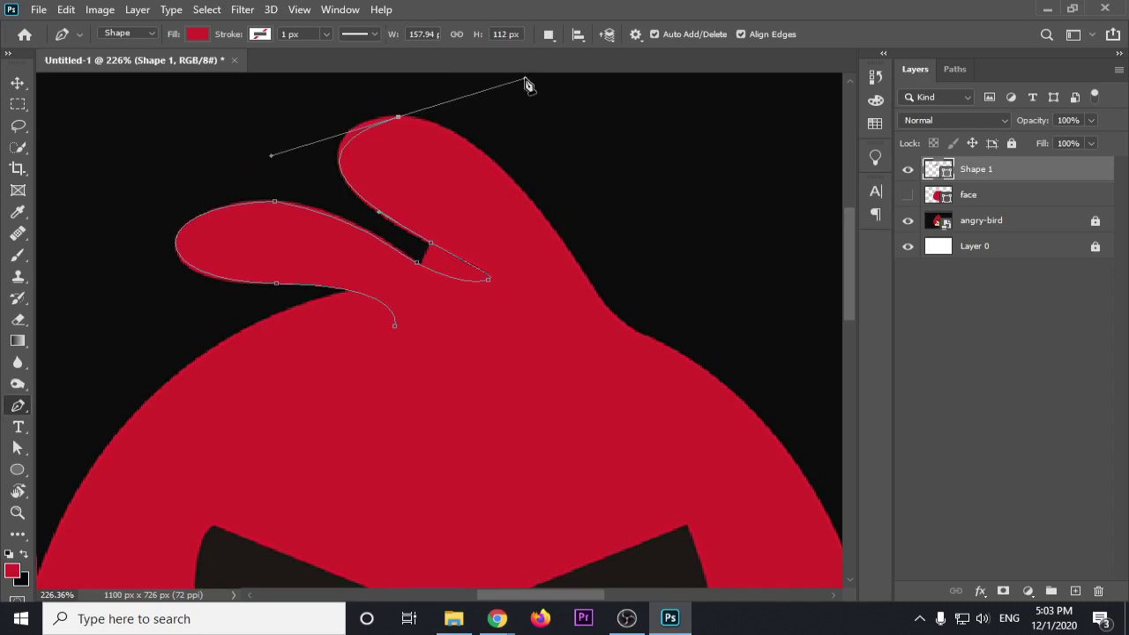
Continue the outline down the tall feather and across the head, closing it at the start
key("ctrl+z")
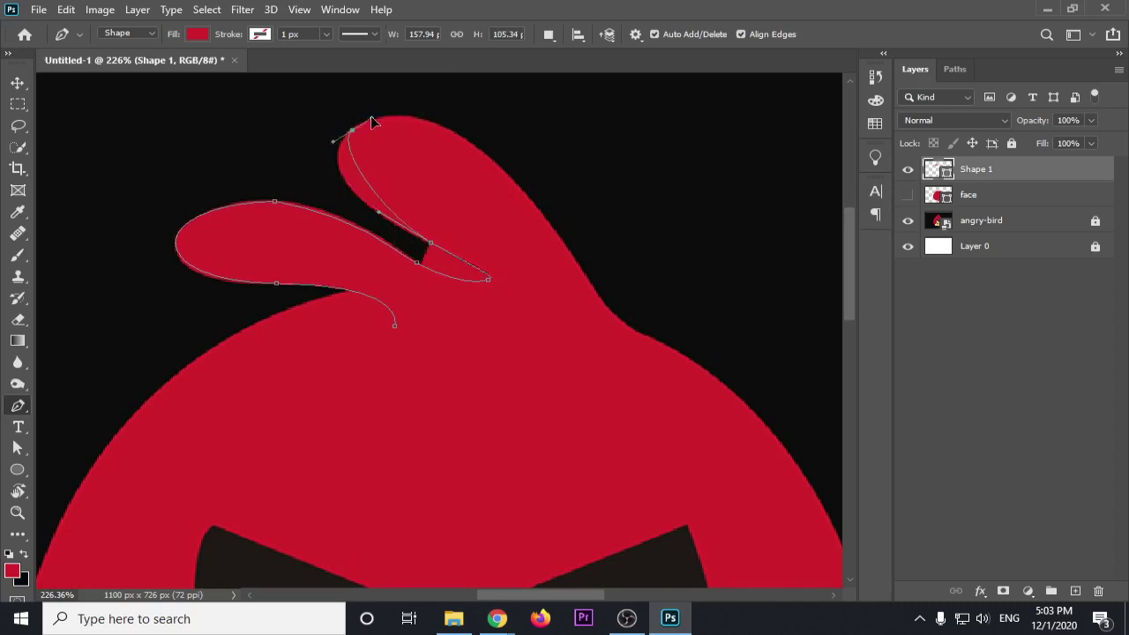
left_click_drag(353, 130, 400, 91)
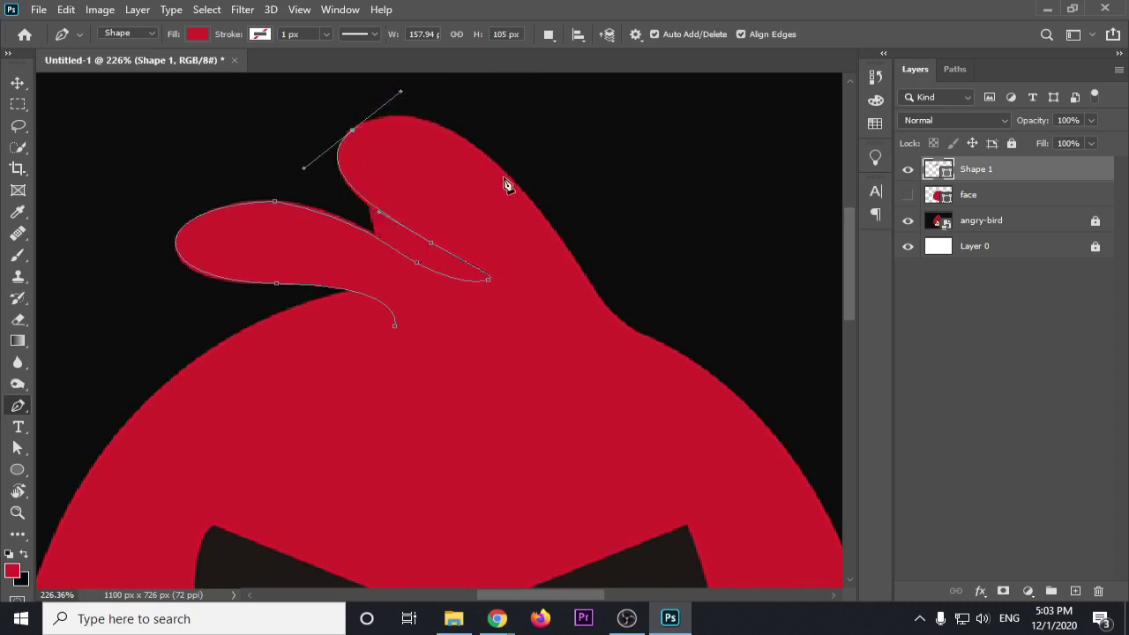
left_click_drag(522, 189, 551, 230)
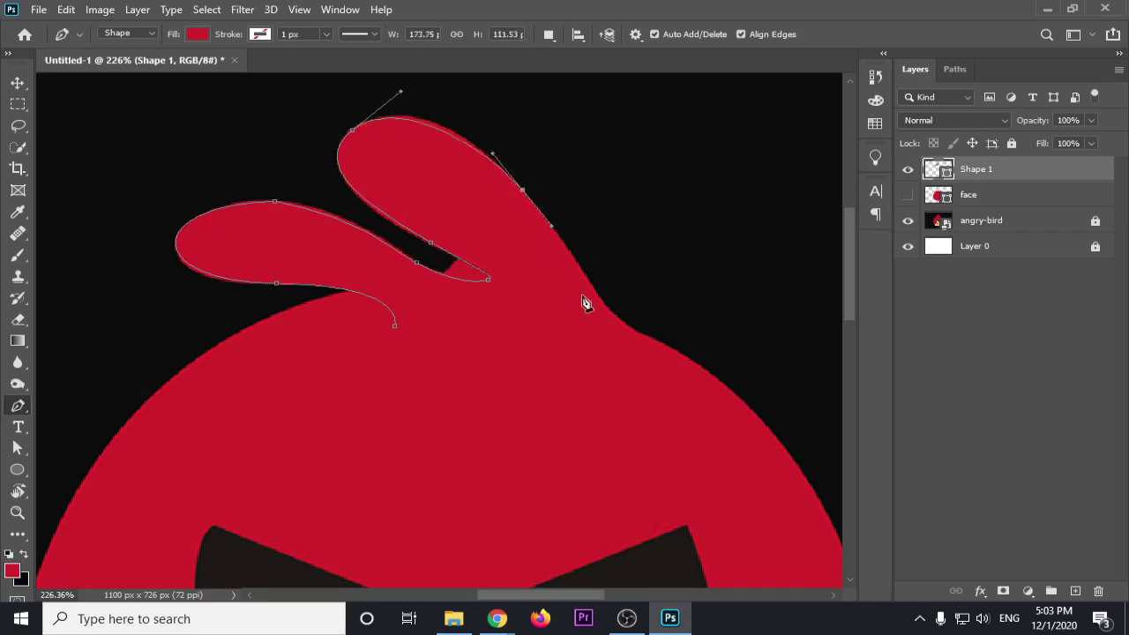
left_click_drag(615, 317, 651, 340)
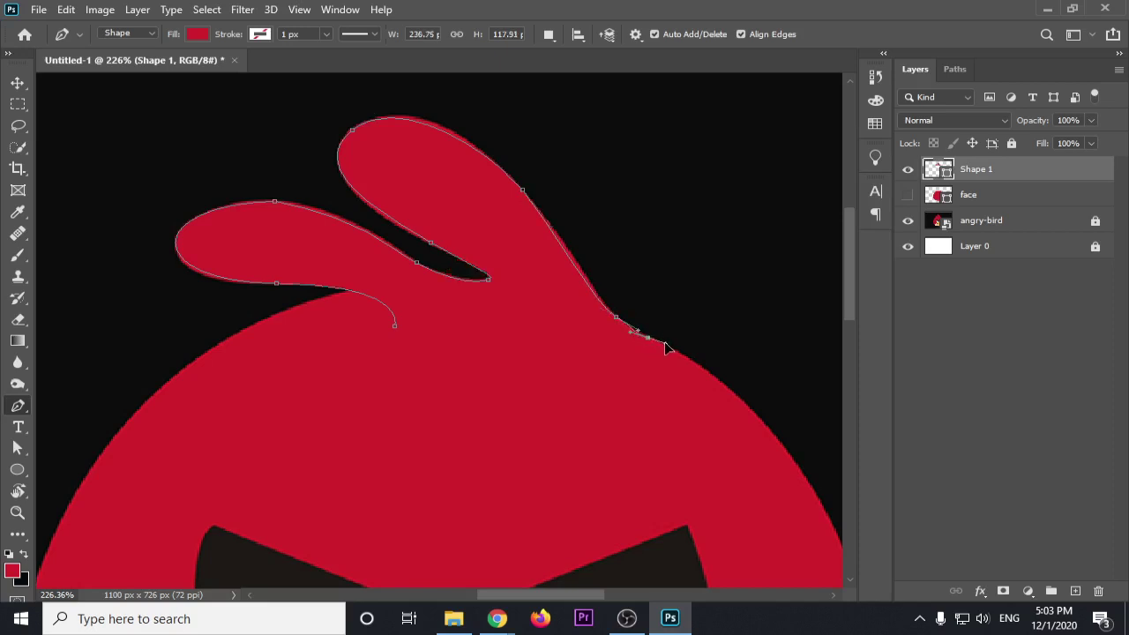
left_click_drag(634, 400, 549, 409)
left_click_drag(381, 399, 376, 370)
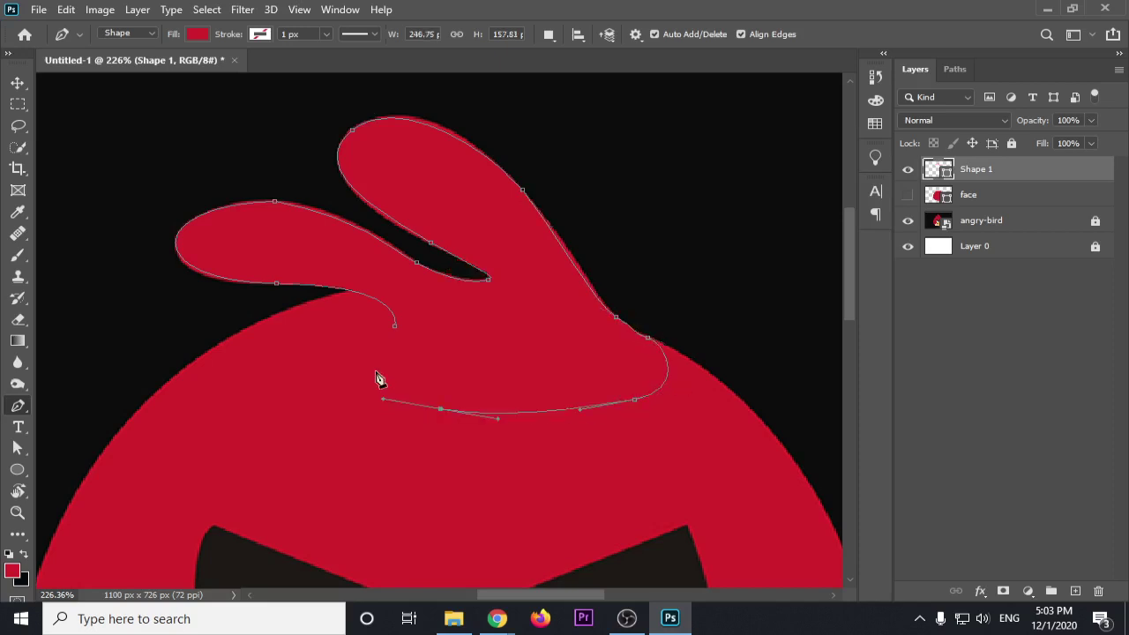
left_click(396, 326)
scroll(399, 330, "down", 5)
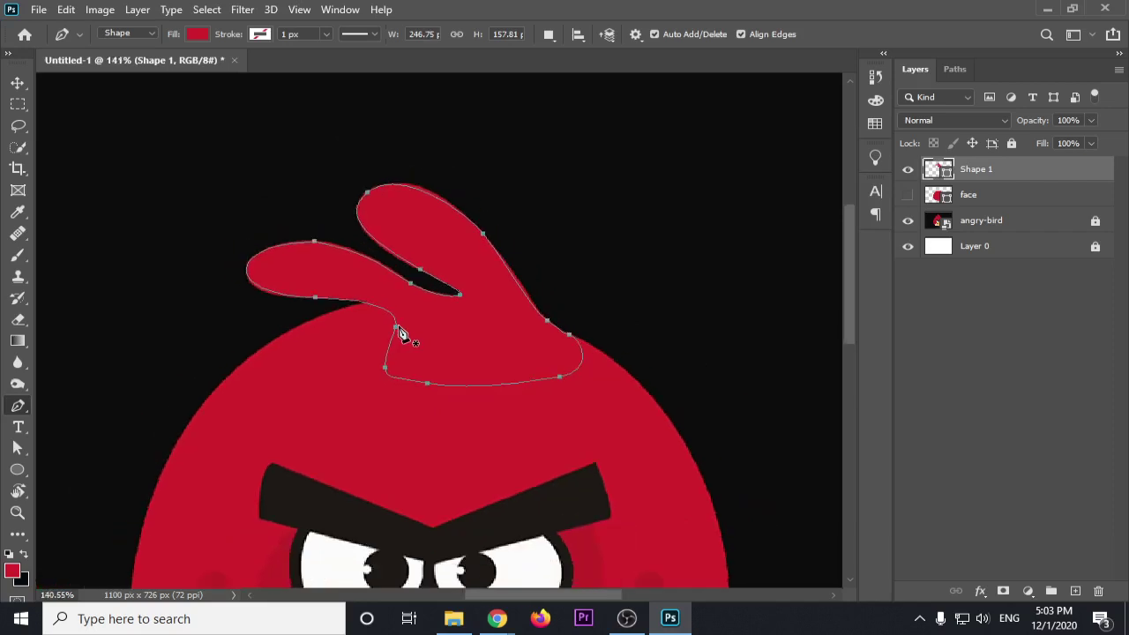
scroll(398, 332, "down", 1)
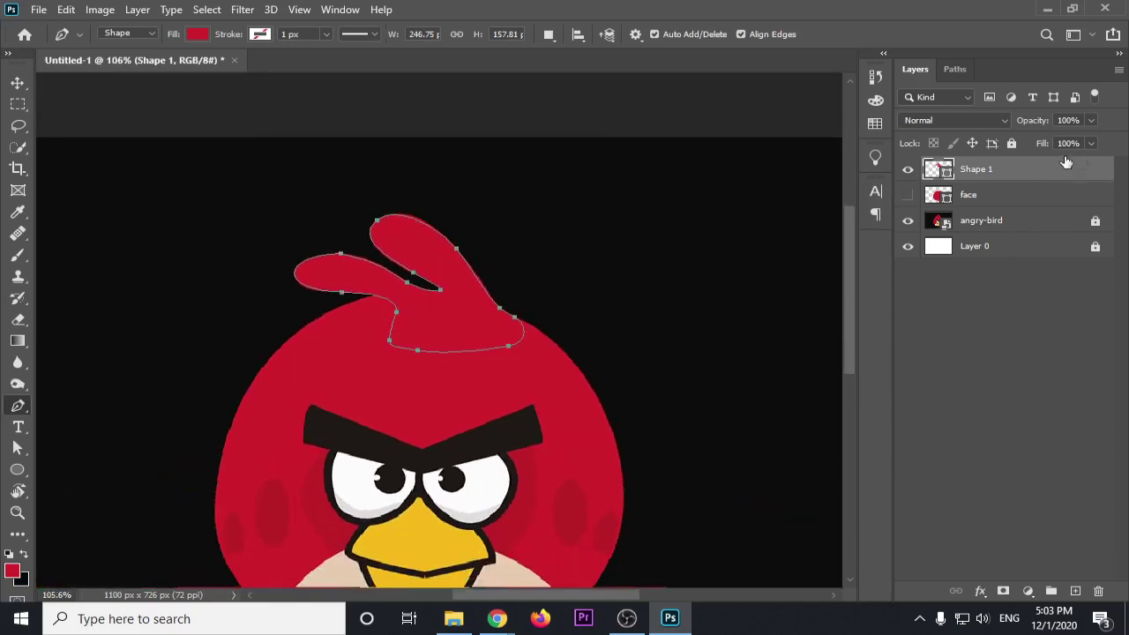
Rename the feather shape layer to 'hair' and hide it
double_click(975, 168)
type("hair")
key("Return")
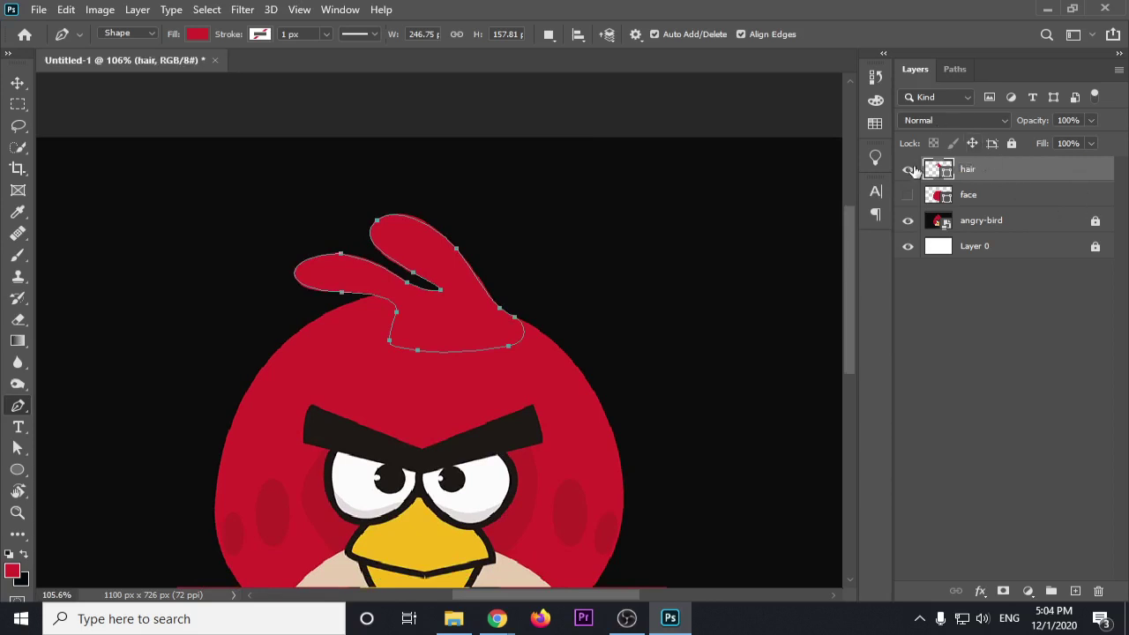
left_click(909, 170)
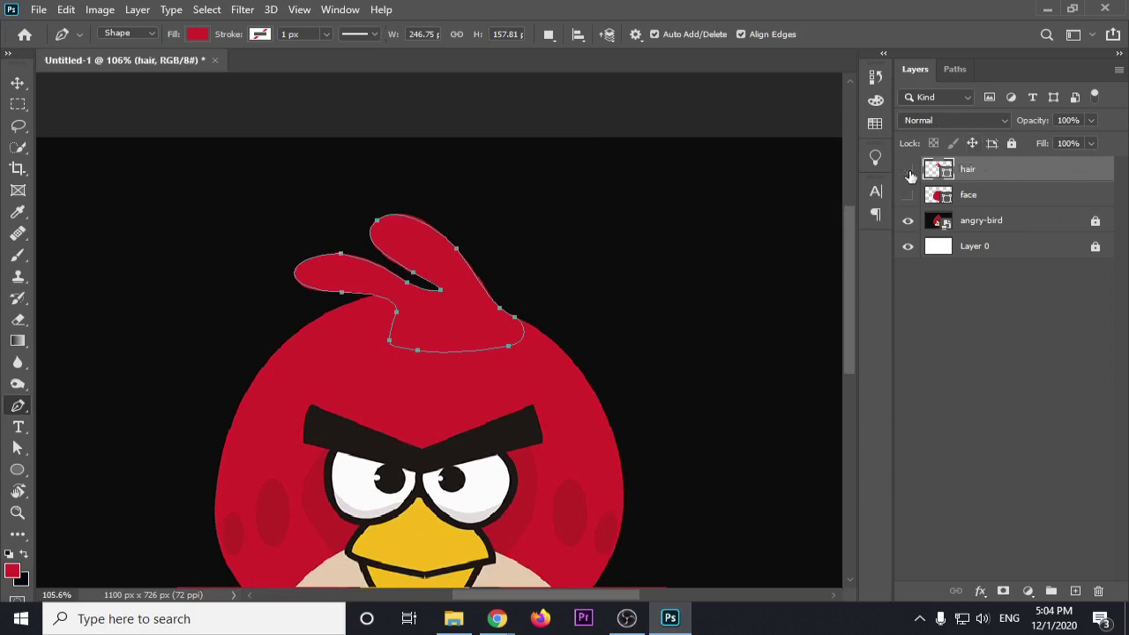
Zoom in on the bird's face to frame the left eyebrow
left_click(17, 83)
scroll(578, 288, "down", 1)
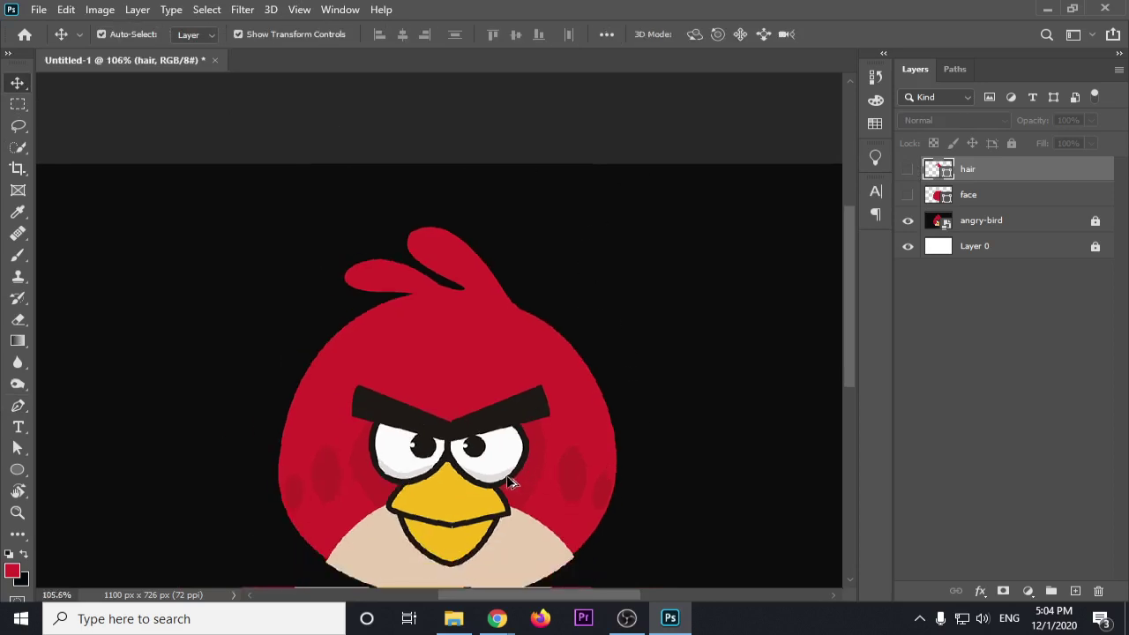
scroll(511, 482, "up", 2)
scroll(488, 474, "up", 1)
scroll(403, 461, "up", 1)
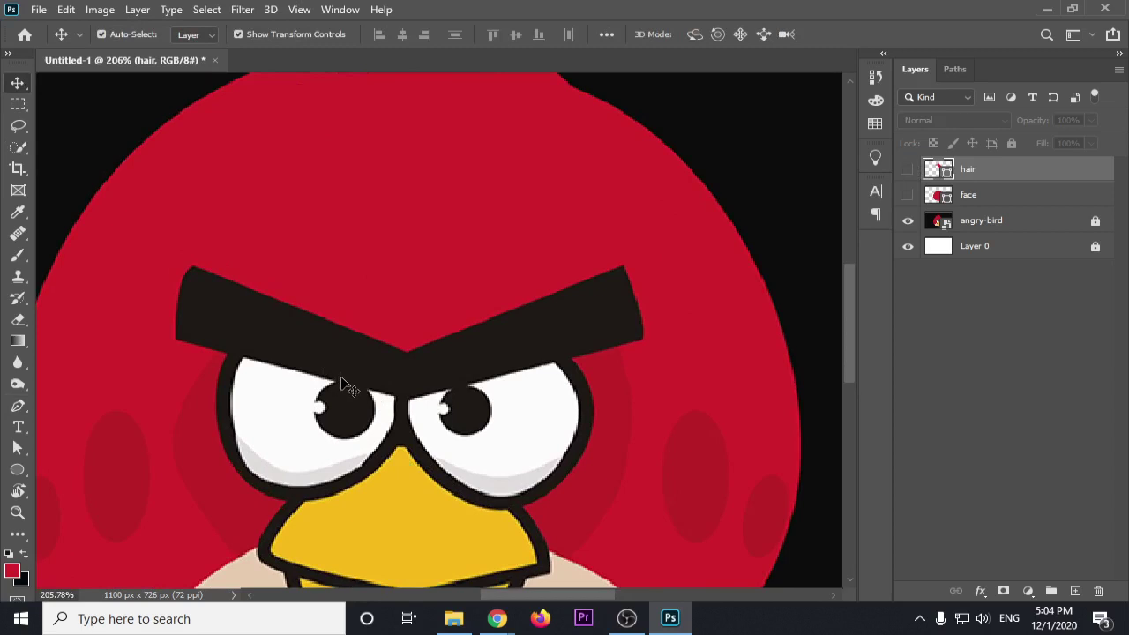
Outline the left eyebrow as a four-cornered red Shape 1 with the Pen tool
left_click(17, 407)
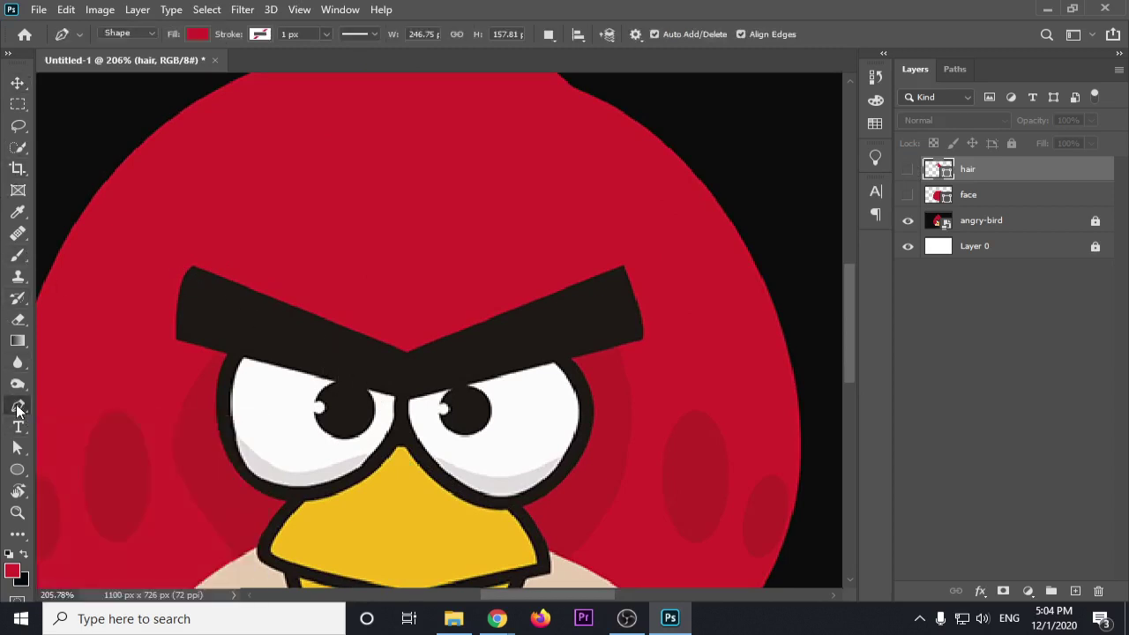
left_click(405, 403)
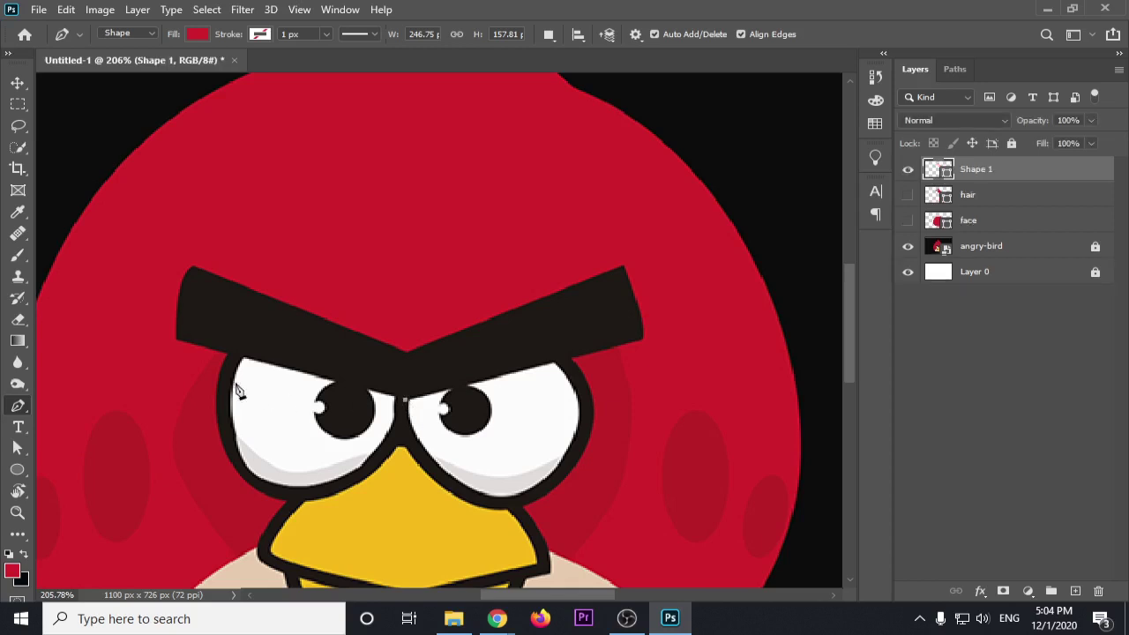
left_click(176, 342)
left_click_drag(194, 266, 214, 282)
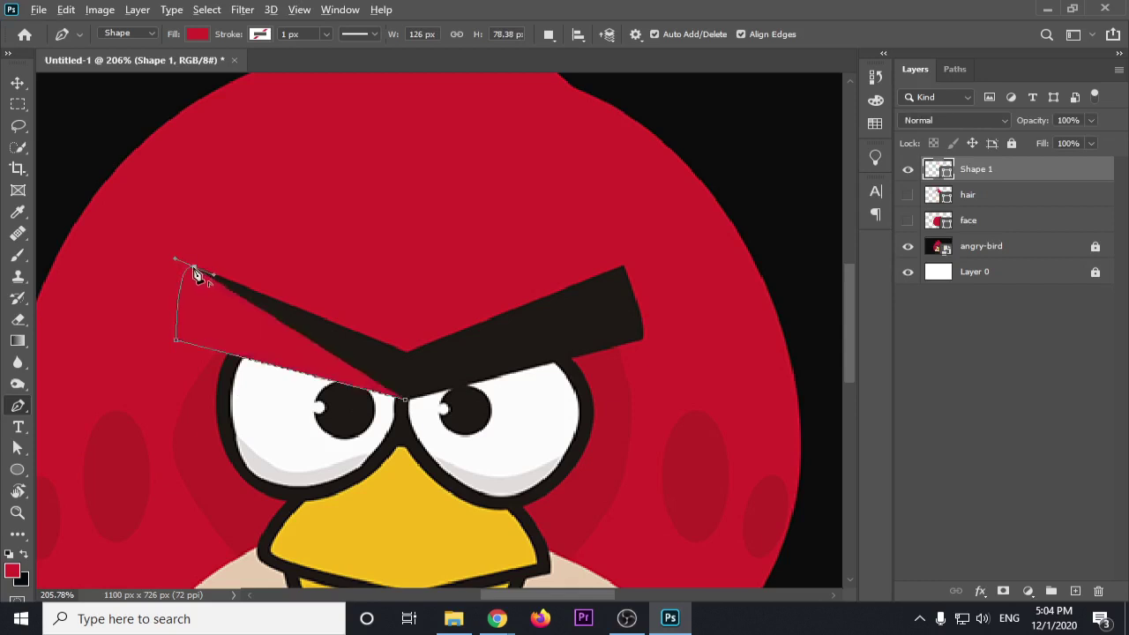
left_click(407, 354)
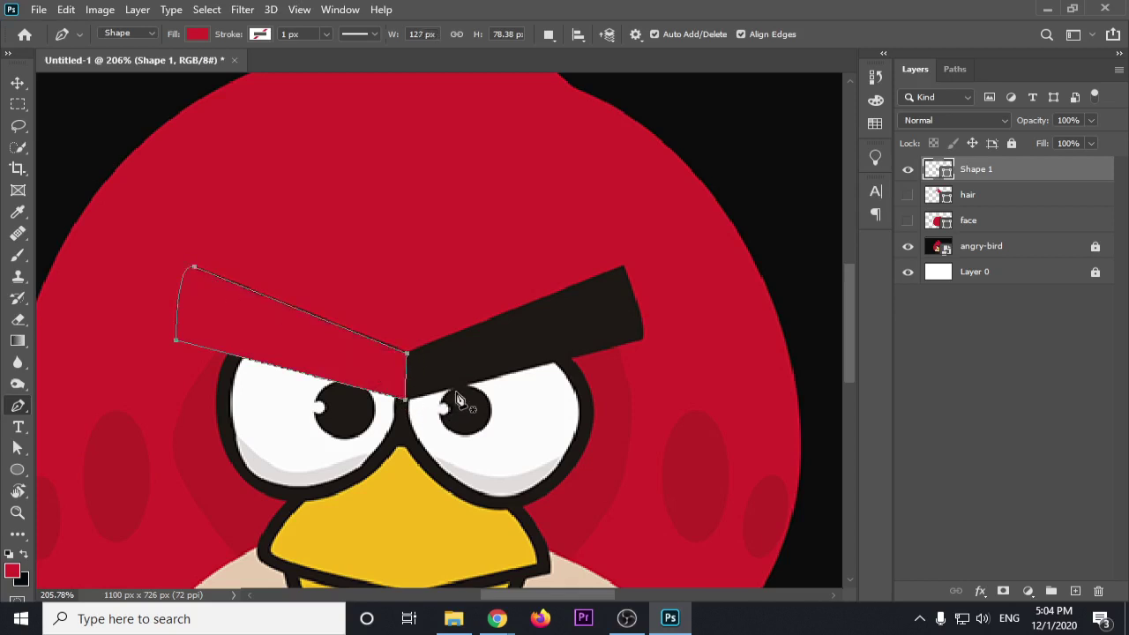
scroll(408, 404, "up", 2)
scroll(408, 399, "up", 3)
scroll(408, 398, "up", 2)
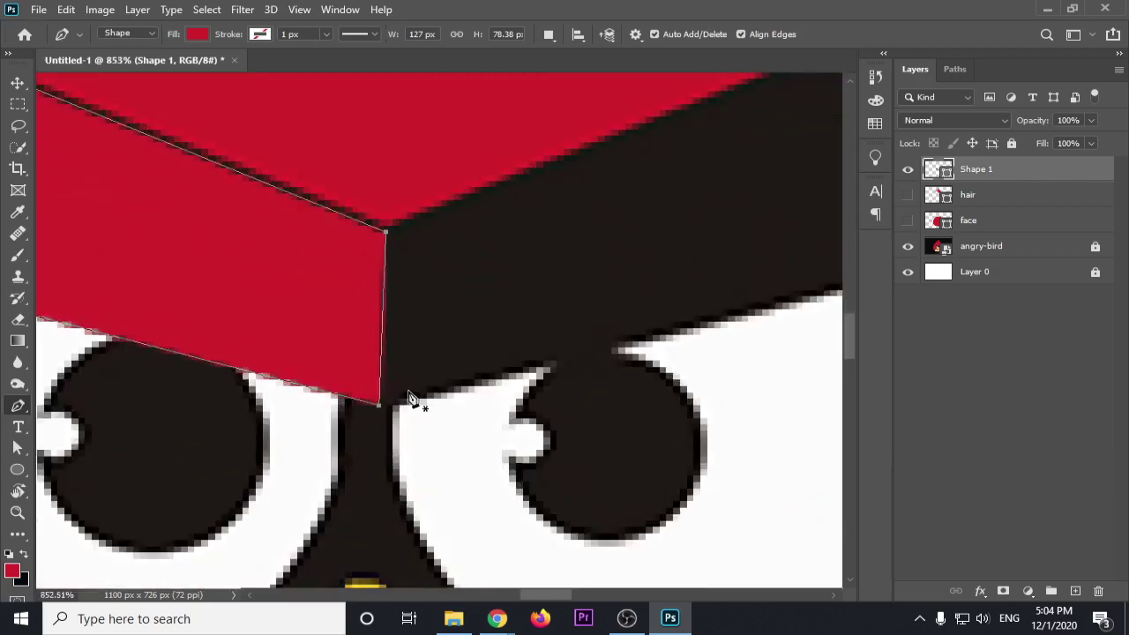
scroll(416, 398, "up", 1)
Nudge the left eyebrow's inner bottom anchor right to straighten its inner edge
left_click(17, 449)
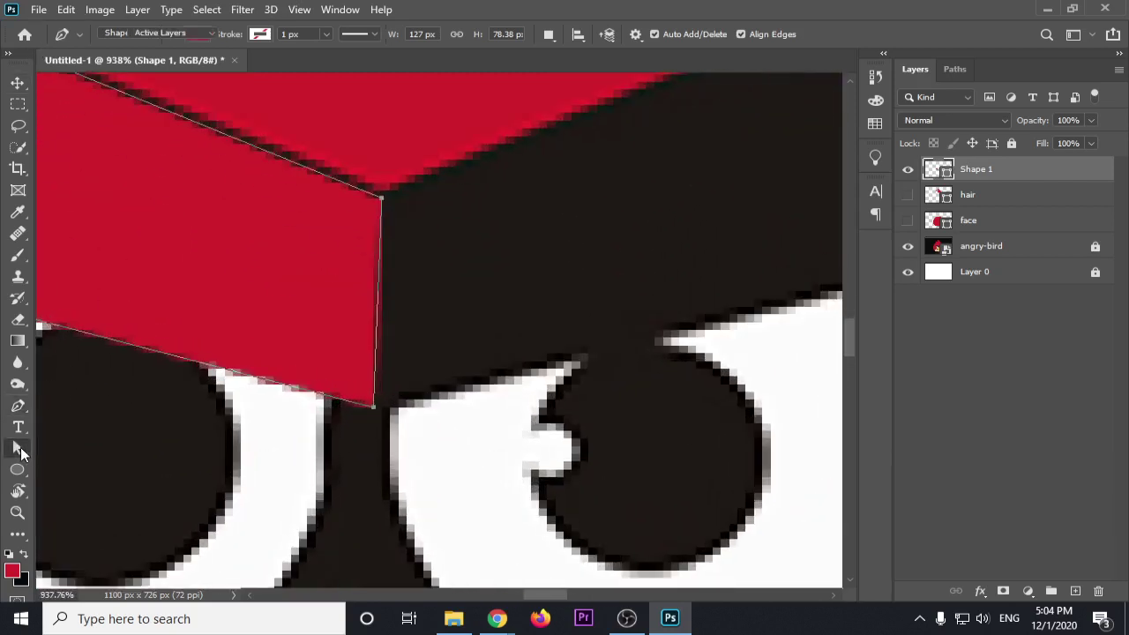
left_click(80, 464)
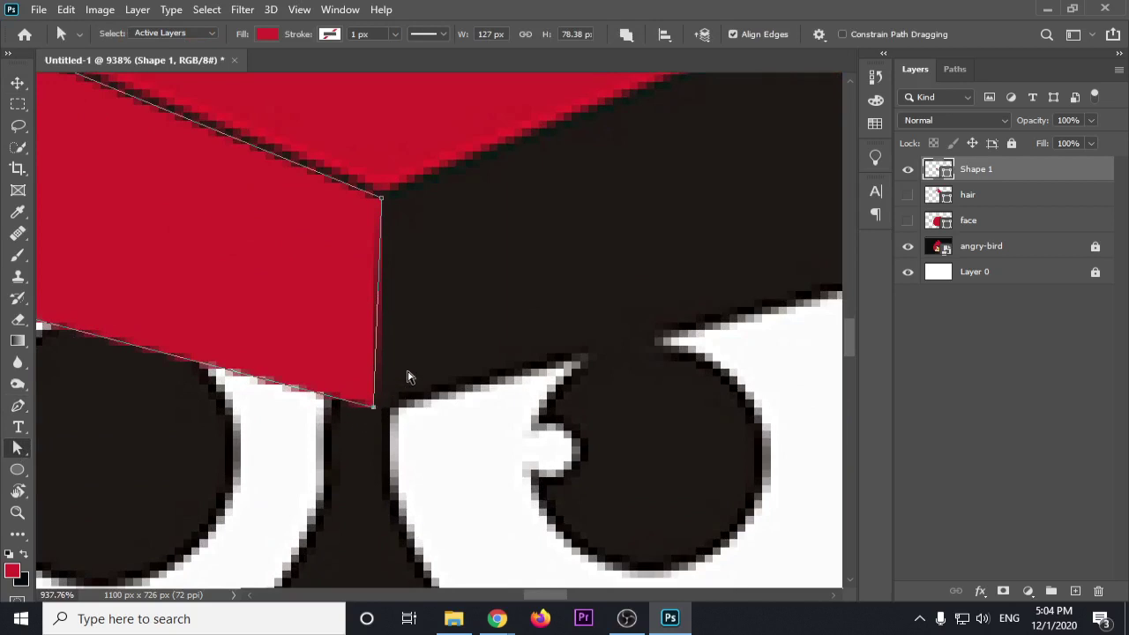
key("Right")
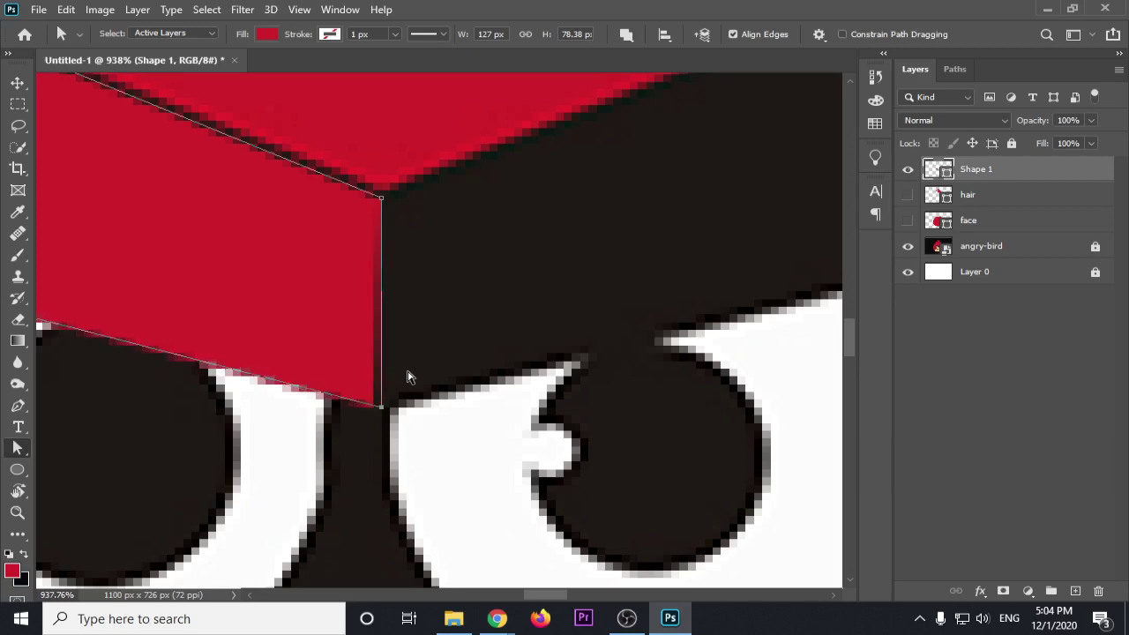
scroll(485, 335, "down", 3)
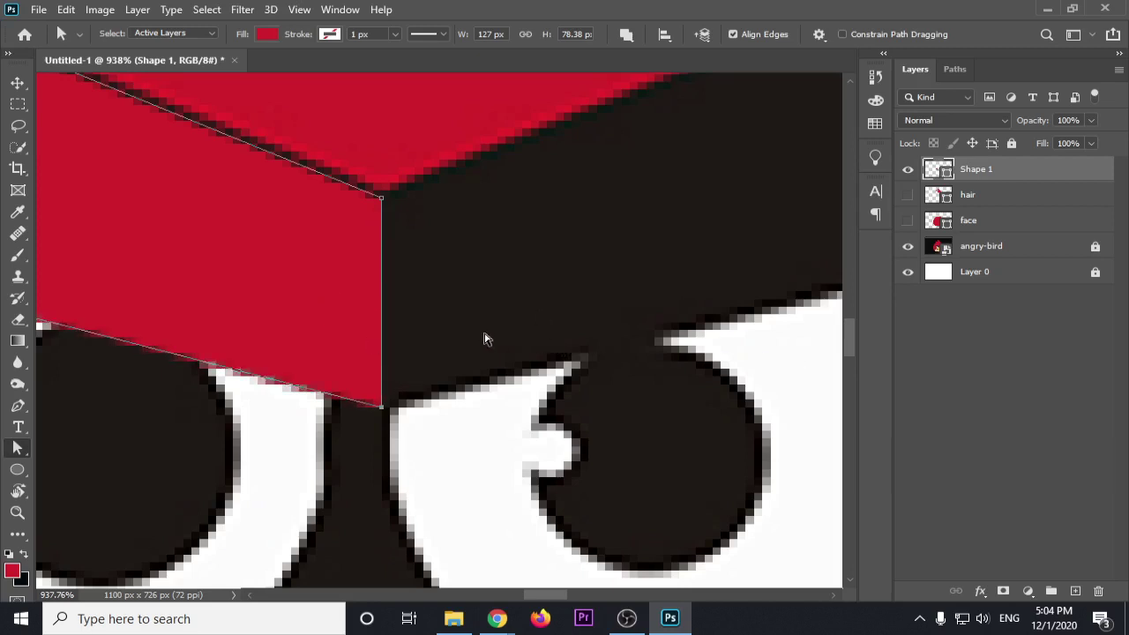
scroll(473, 338, "down", 2)
scroll(469, 337, "down", 2)
scroll(469, 339, "down", 2)
scroll(468, 338, "down", 2)
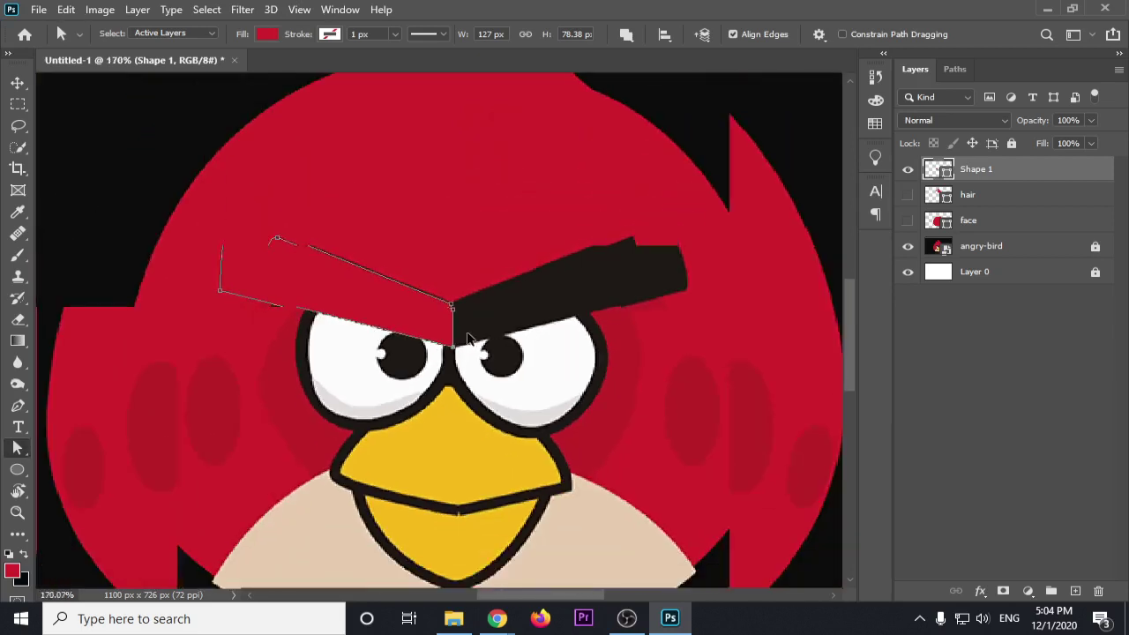
scroll(468, 338, "down", 2)
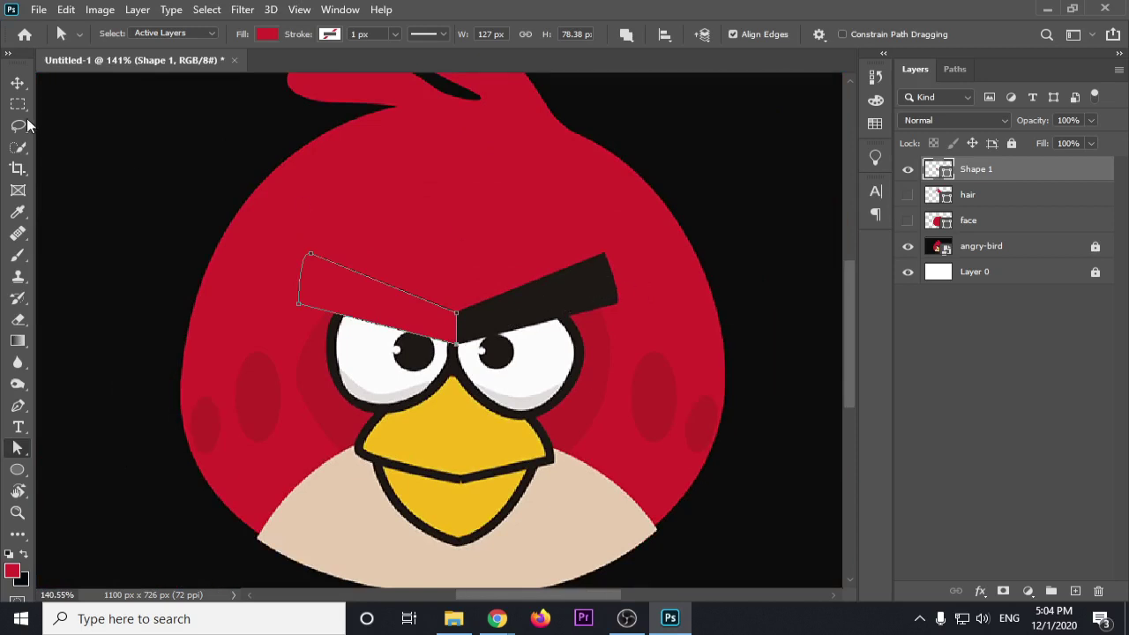
Fill the left eyebrow shape with the near-black colour sampled from the reference eyebrow
left_click(17, 82)
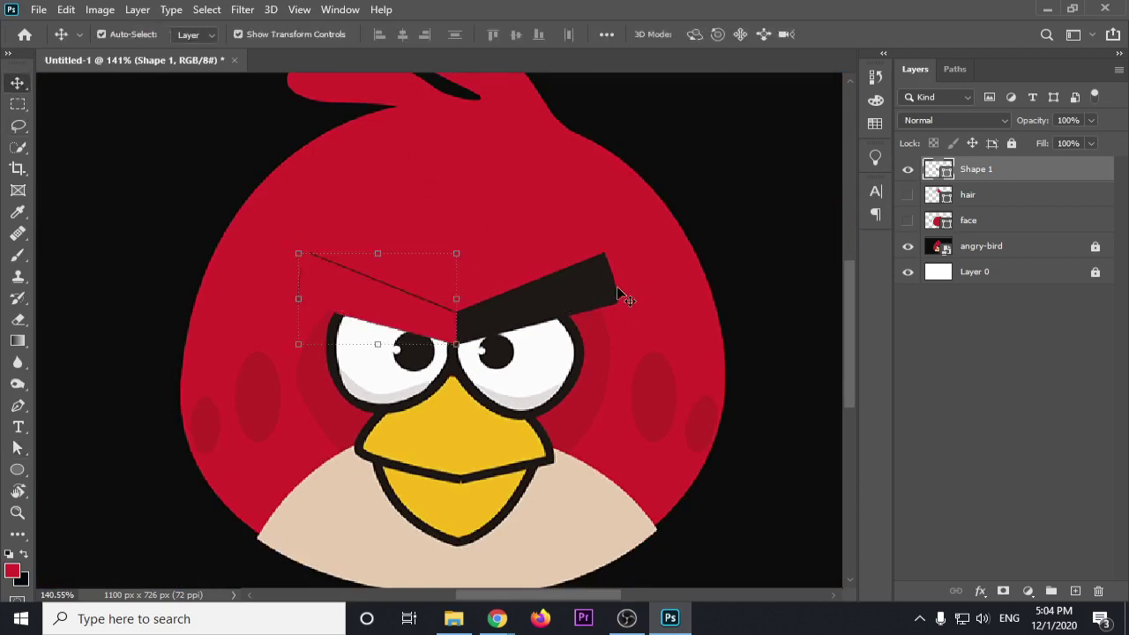
scroll(495, 281, "up", 2)
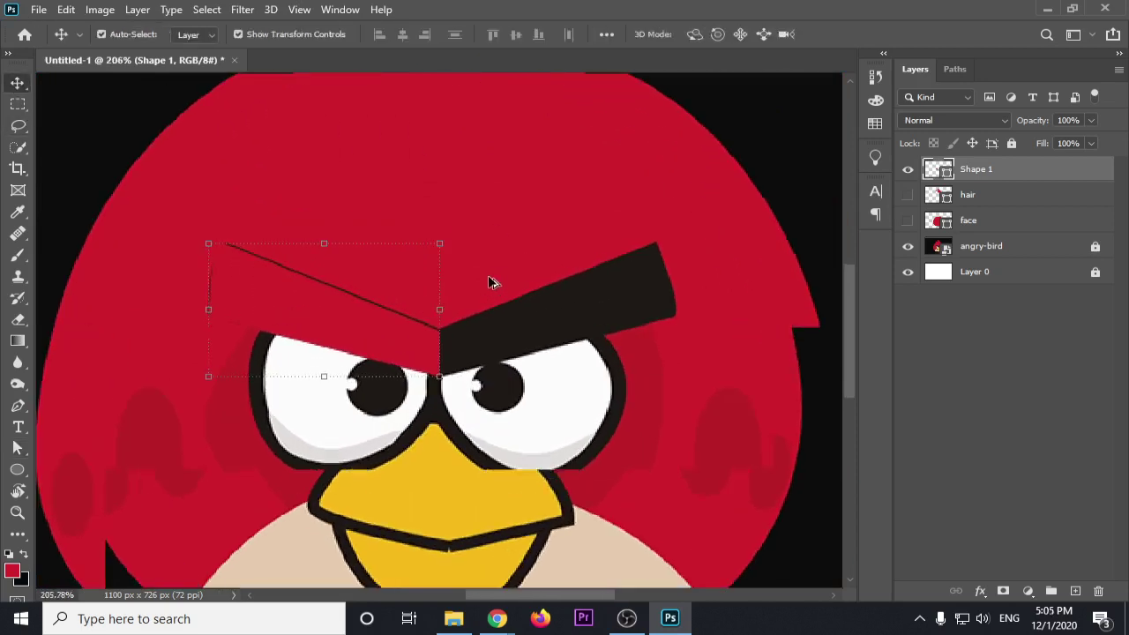
left_click(17, 469)
left_click(195, 36)
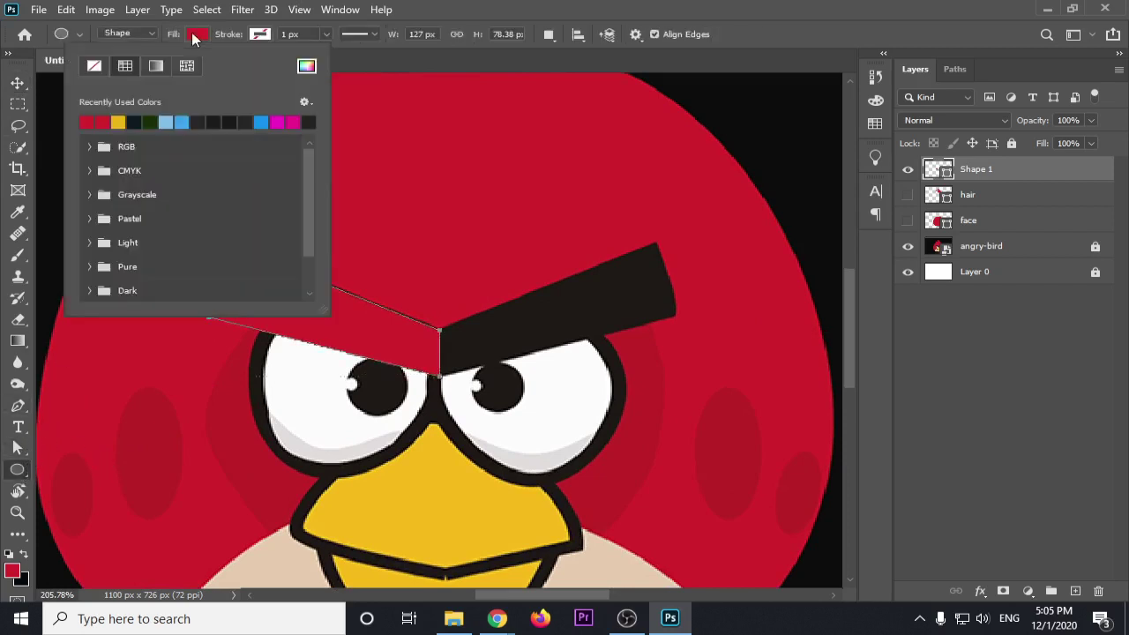
left_click(305, 65)
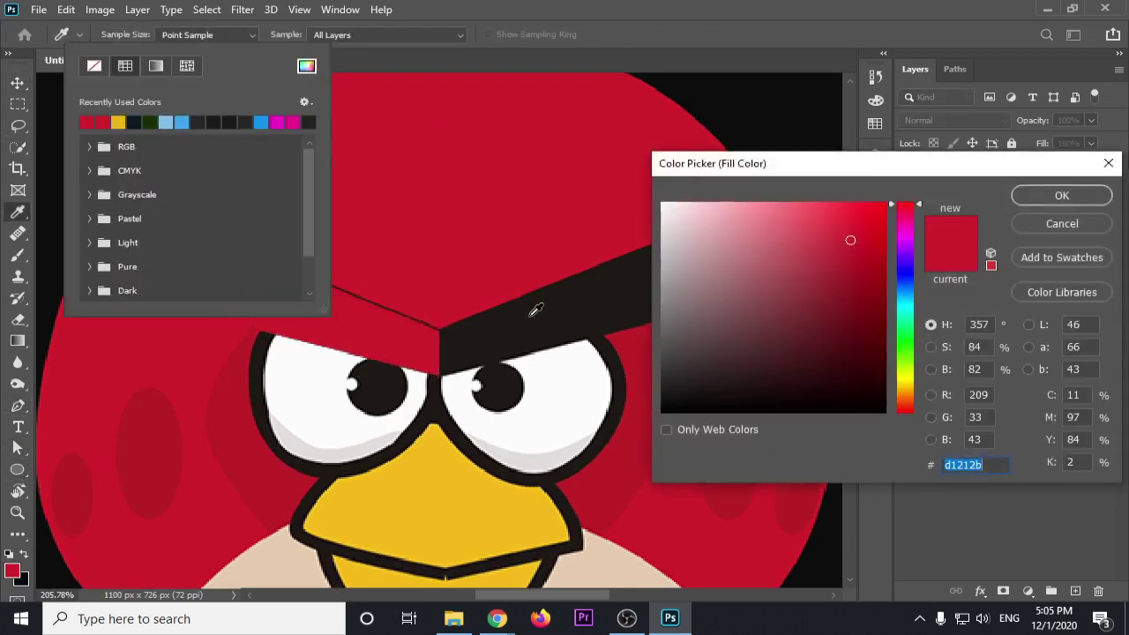
left_click(536, 309)
left_click(1059, 201)
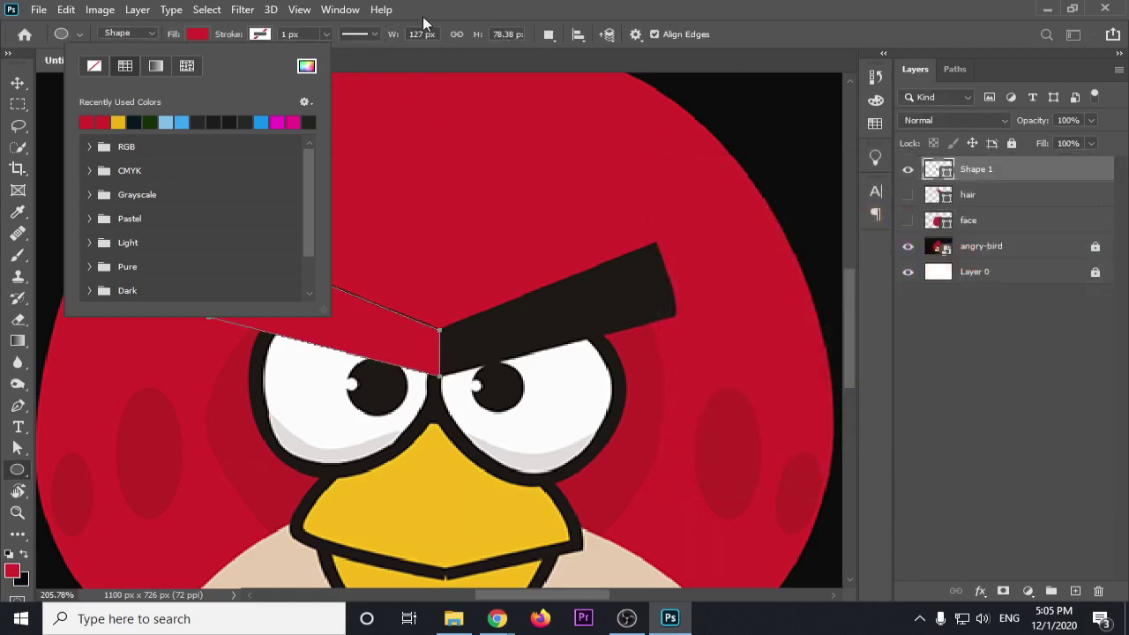
left_click(18, 82)
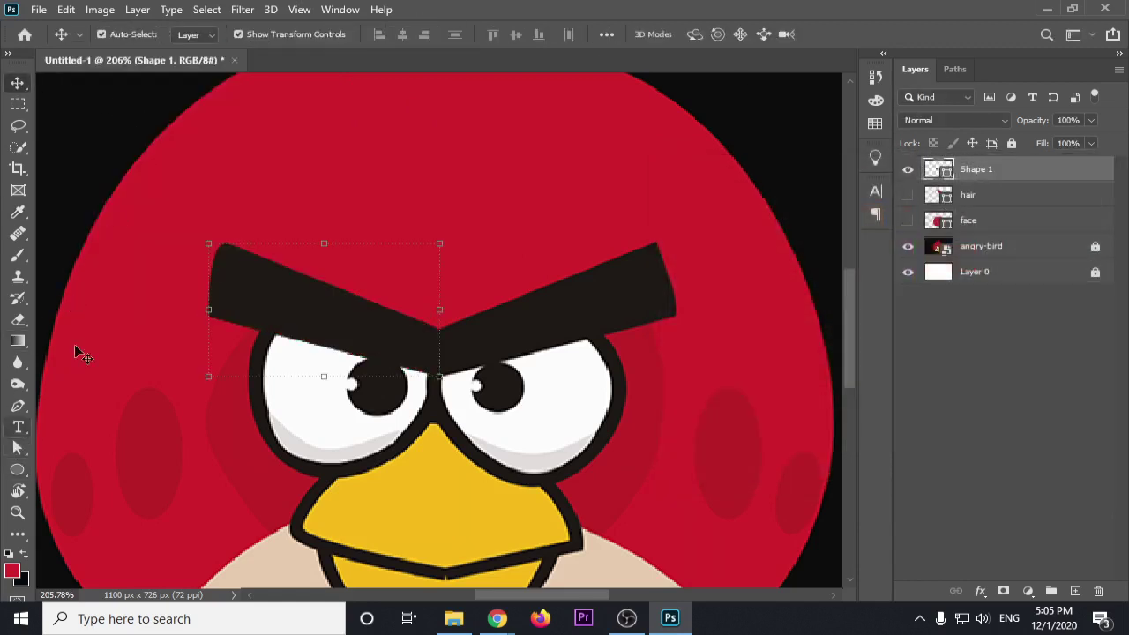
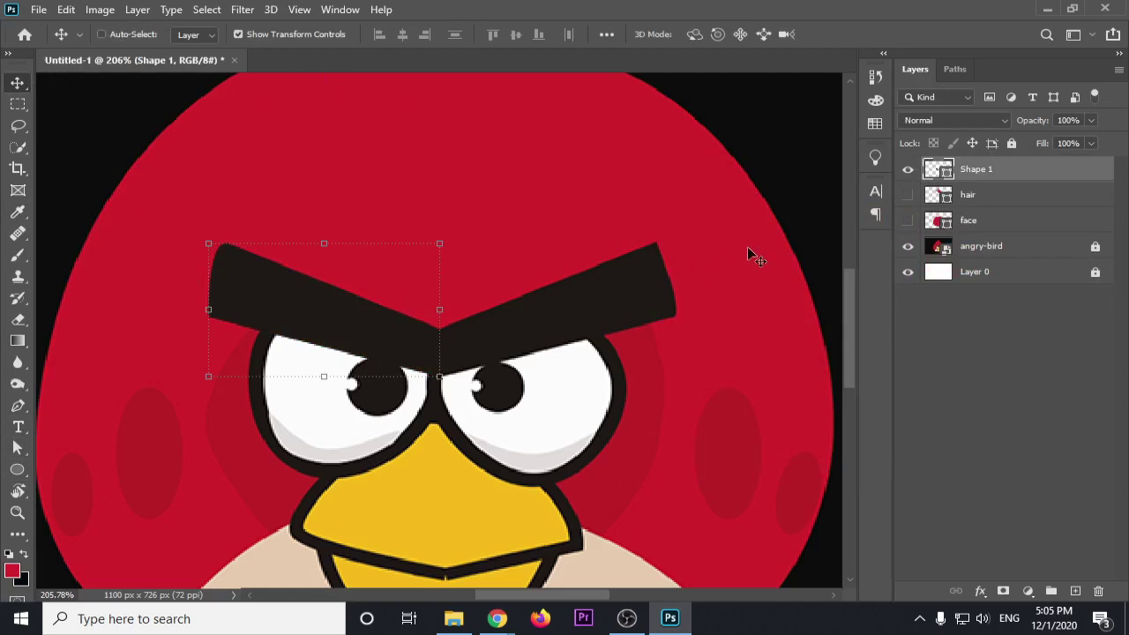
Try a flipped eyebrow duplicate, then undo it and delete the misplaced copy
key("ctrl+j")
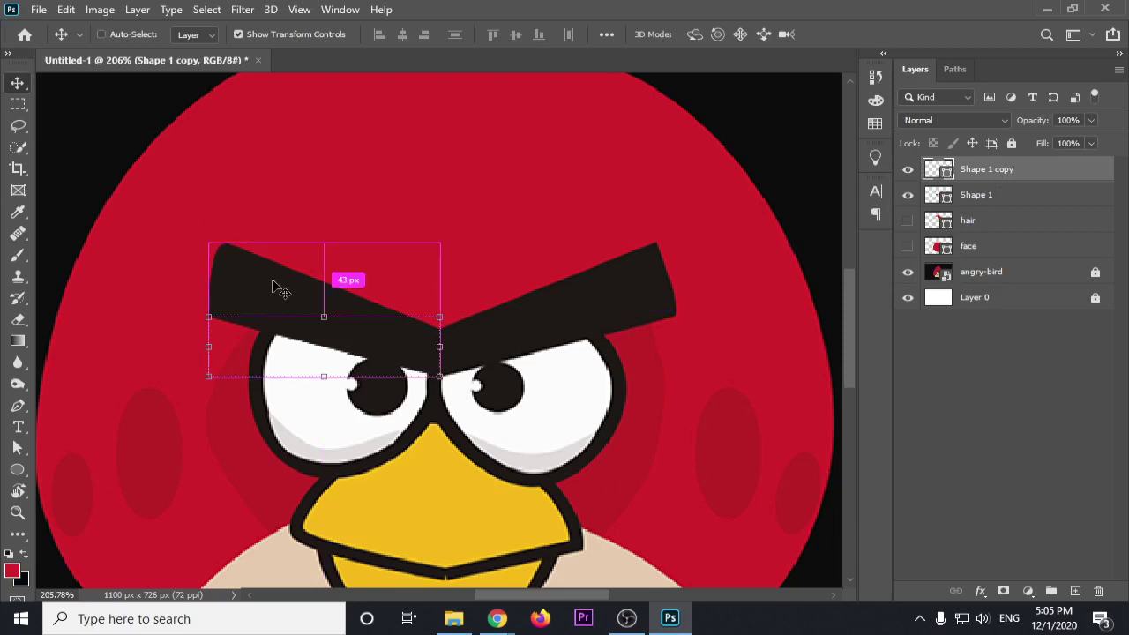
key("ctrl+t")
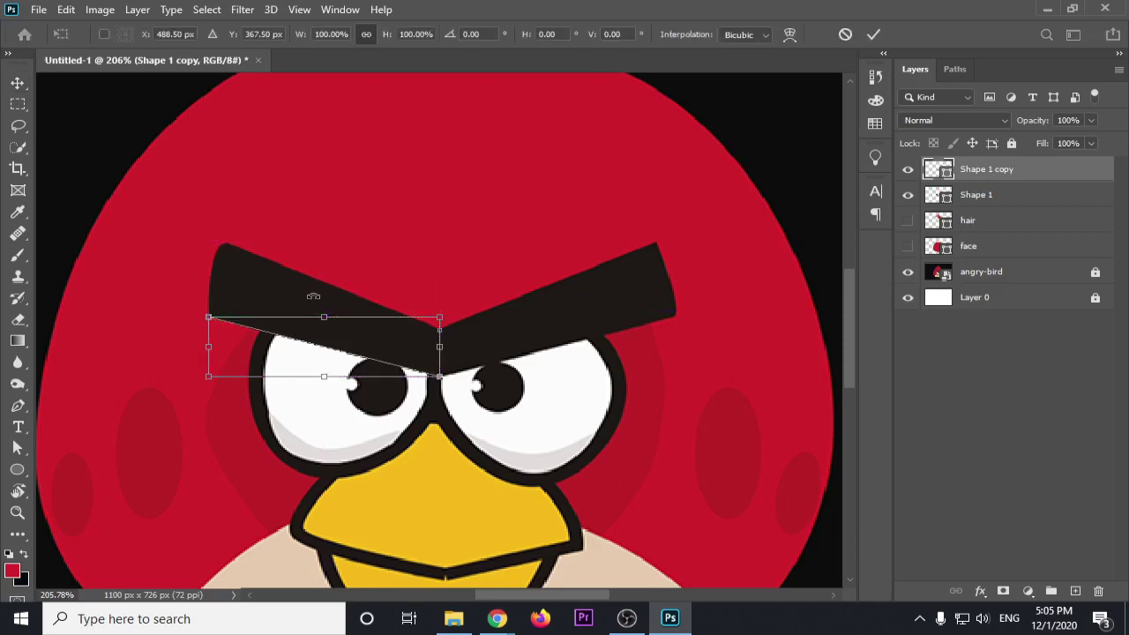
right_click(315, 300)
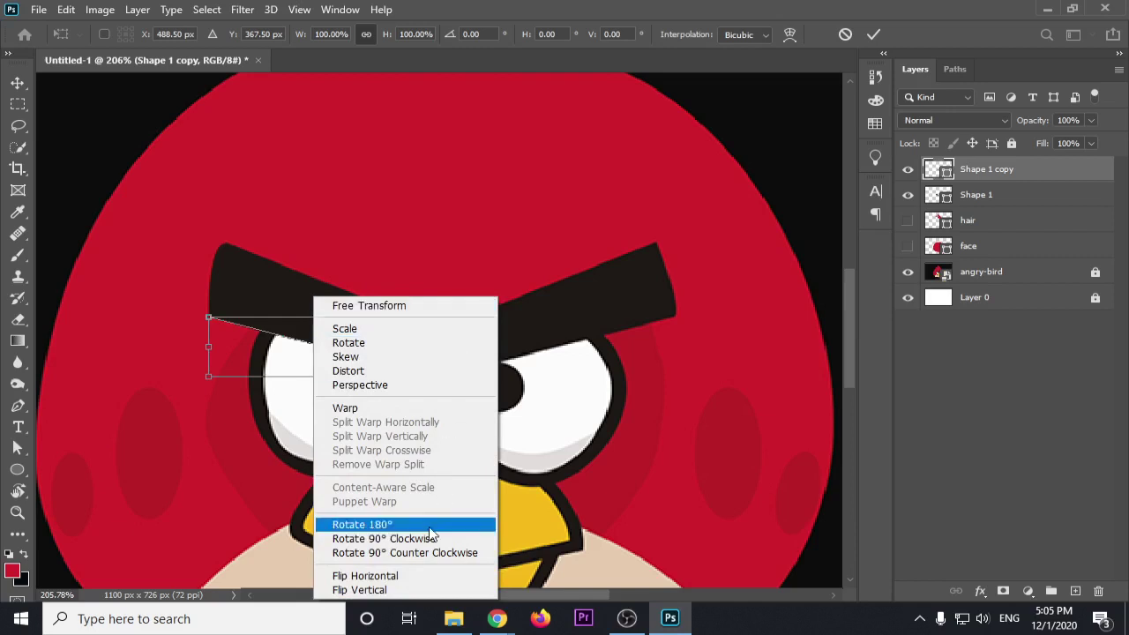
left_click(395, 576)
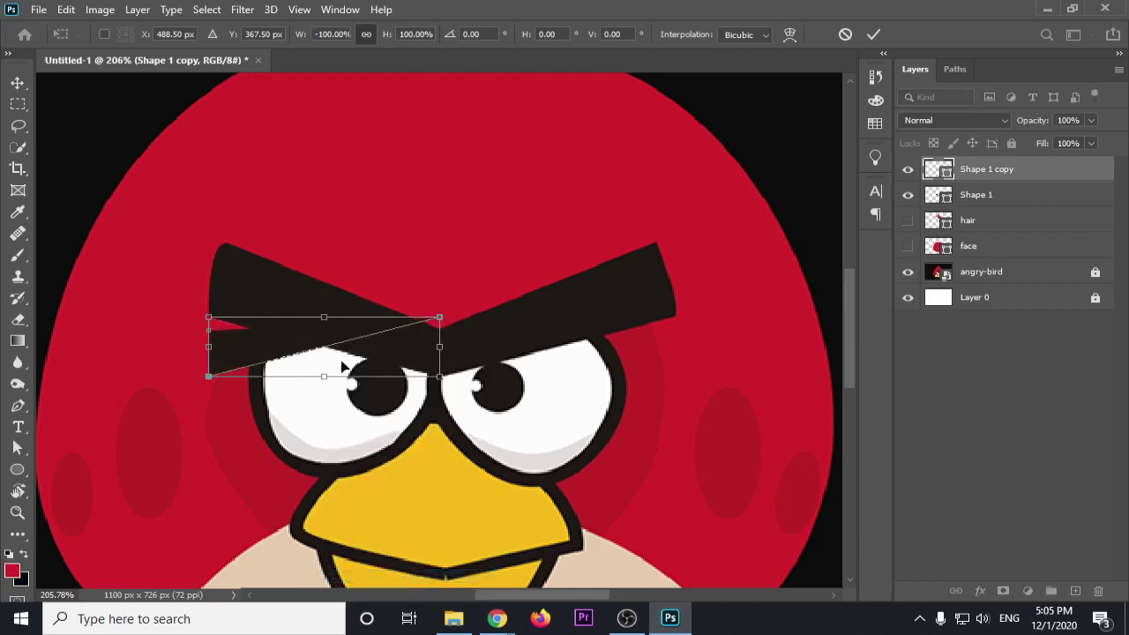
left_click_drag(261, 352, 603, 209)
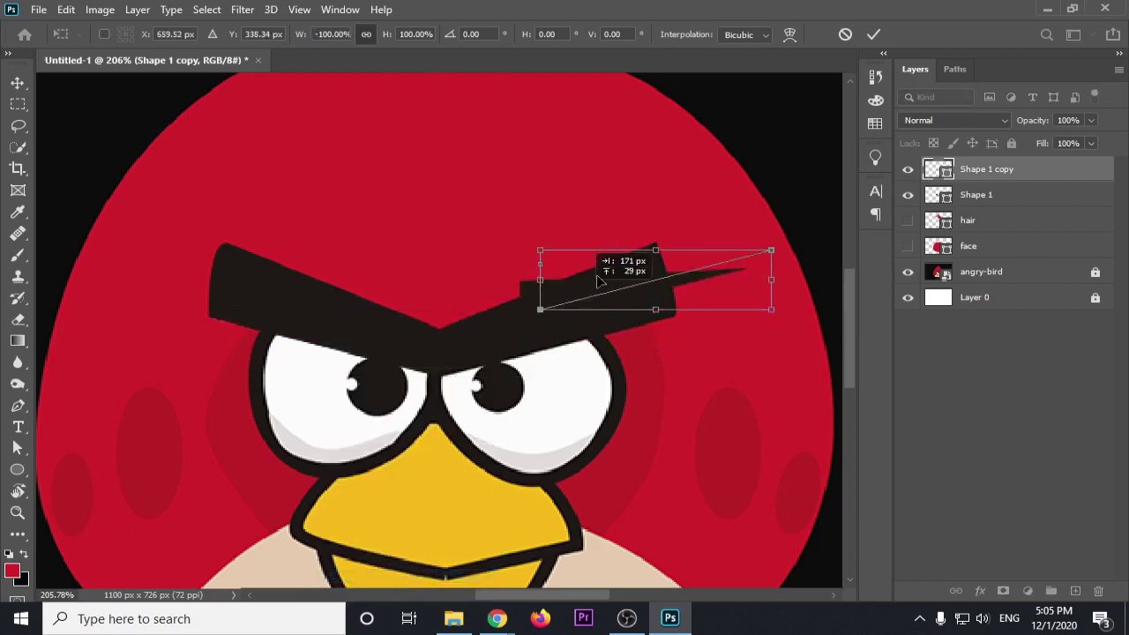
key("ctrl+z")
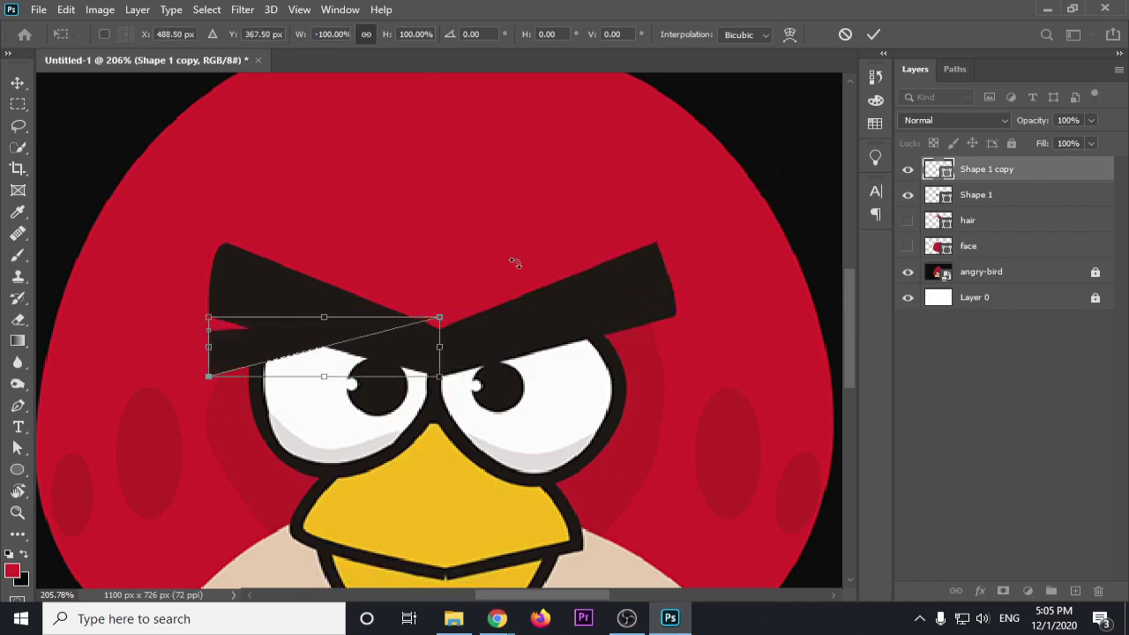
key("ctrl+z")
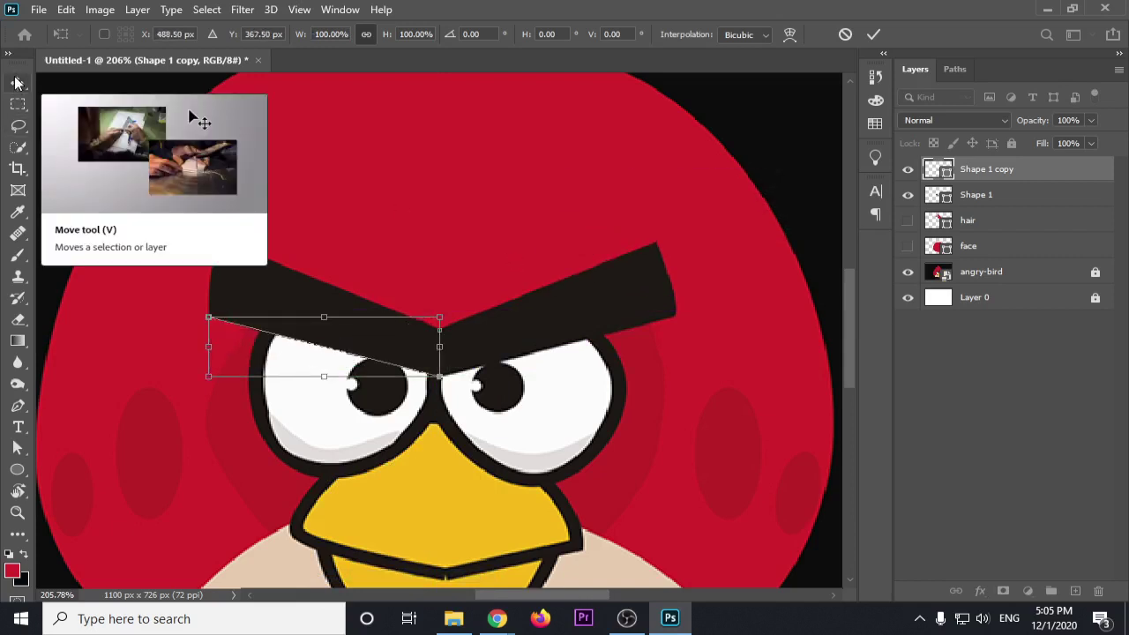
left_click(17, 83)
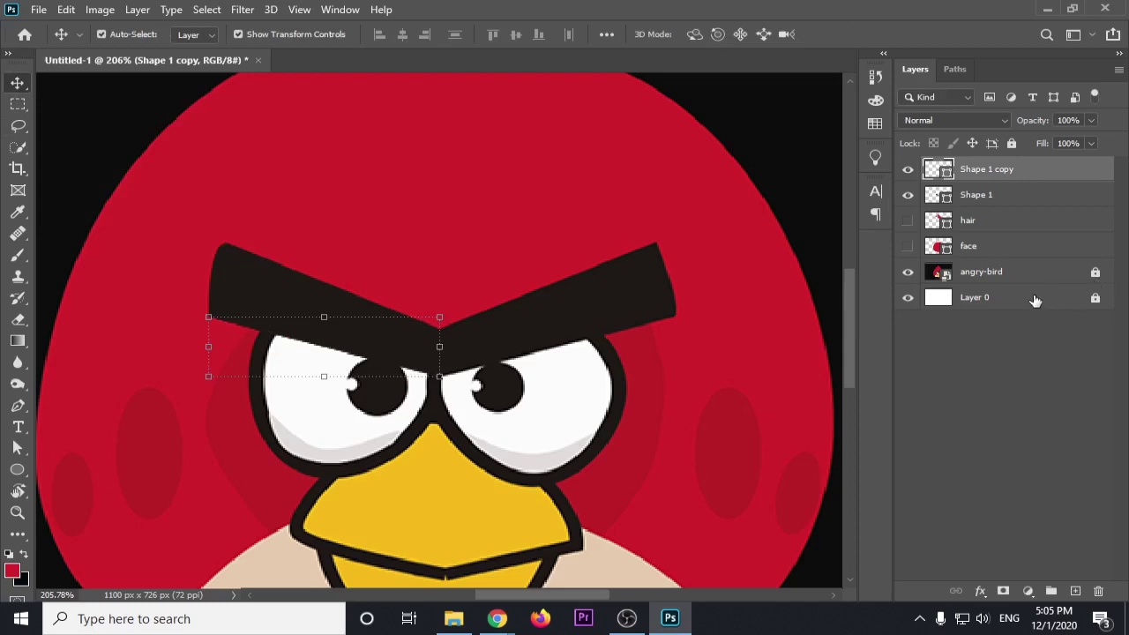
key("Delete")
Raise the left eyebrow and place a horizontally flipped copy as the right eyebrow
mouse_move(316, 321)
left_mouse_down()
mouse_move(329, 189)
mouse_move(373, 216)
mouse_move(424, 202)
left_mouse_up()
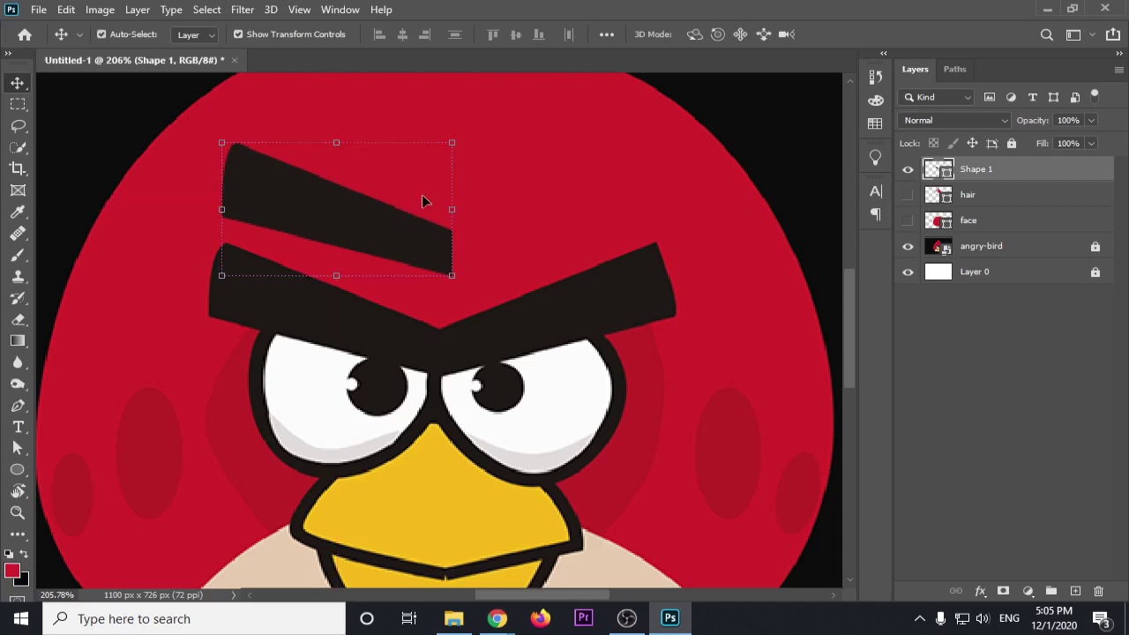
key("ctrl+j")
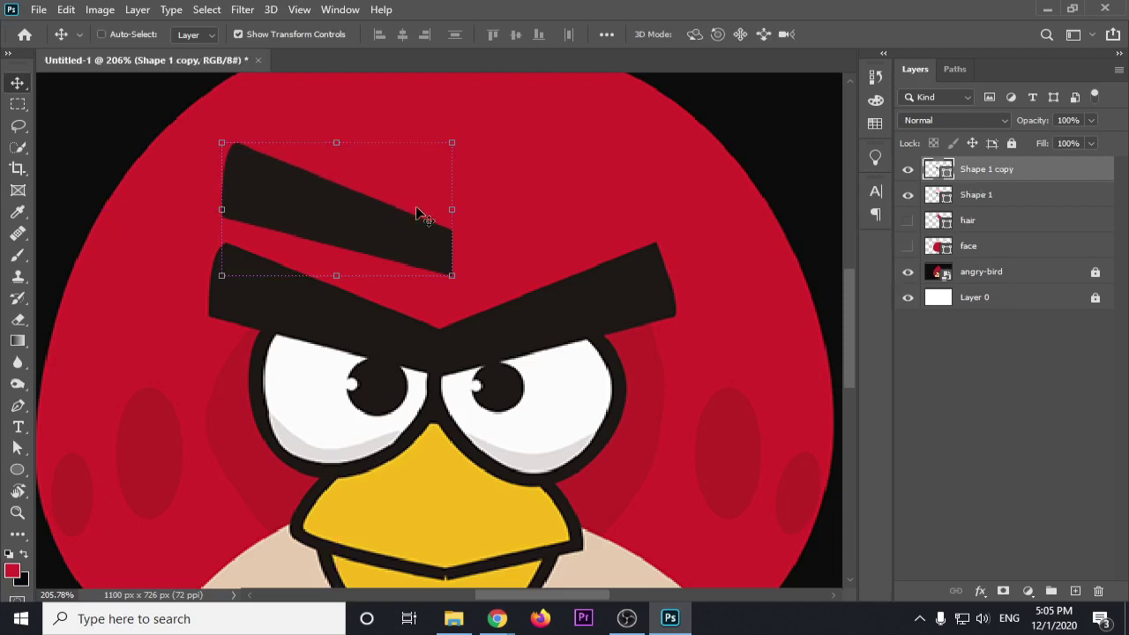
key("ctrl+t")
right_click(408, 219)
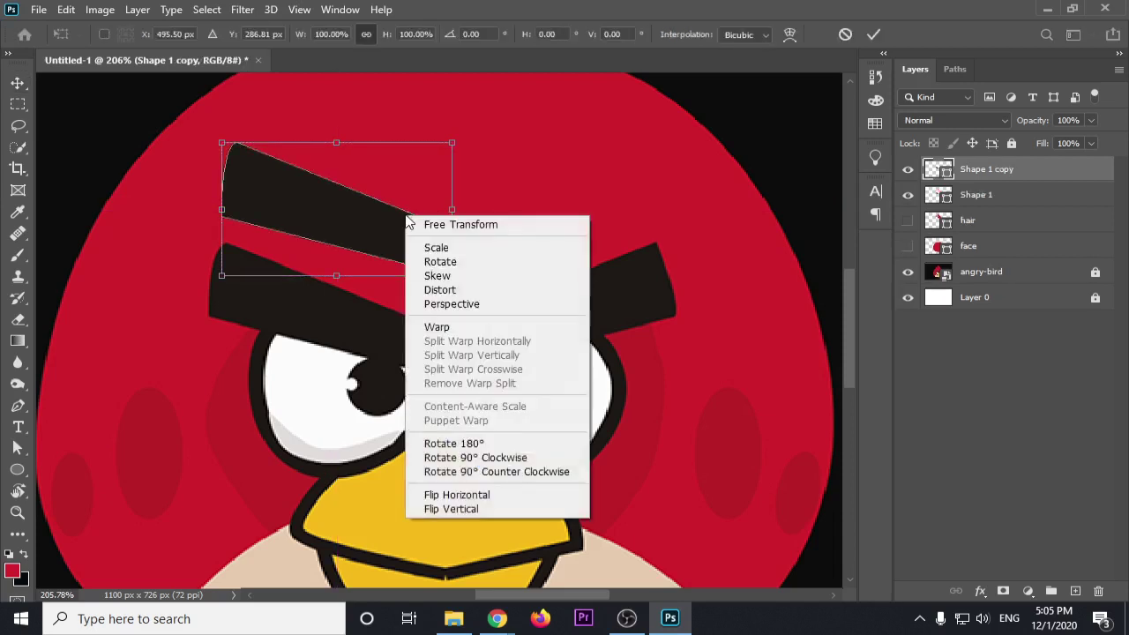
left_click(486, 496)
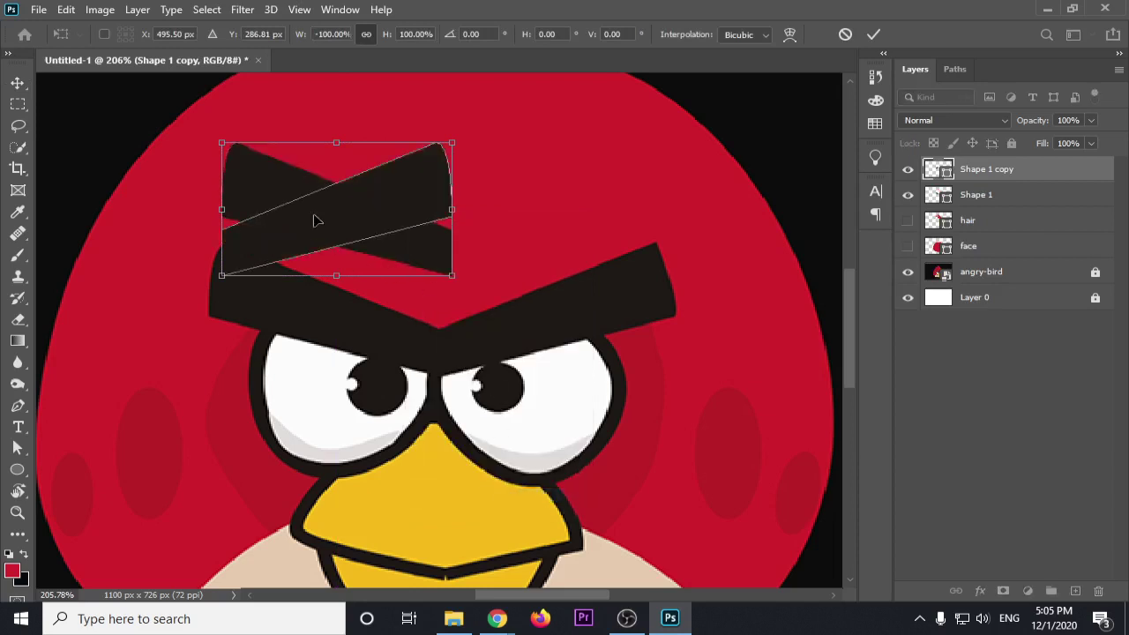
left_click_drag(316, 221, 547, 196)
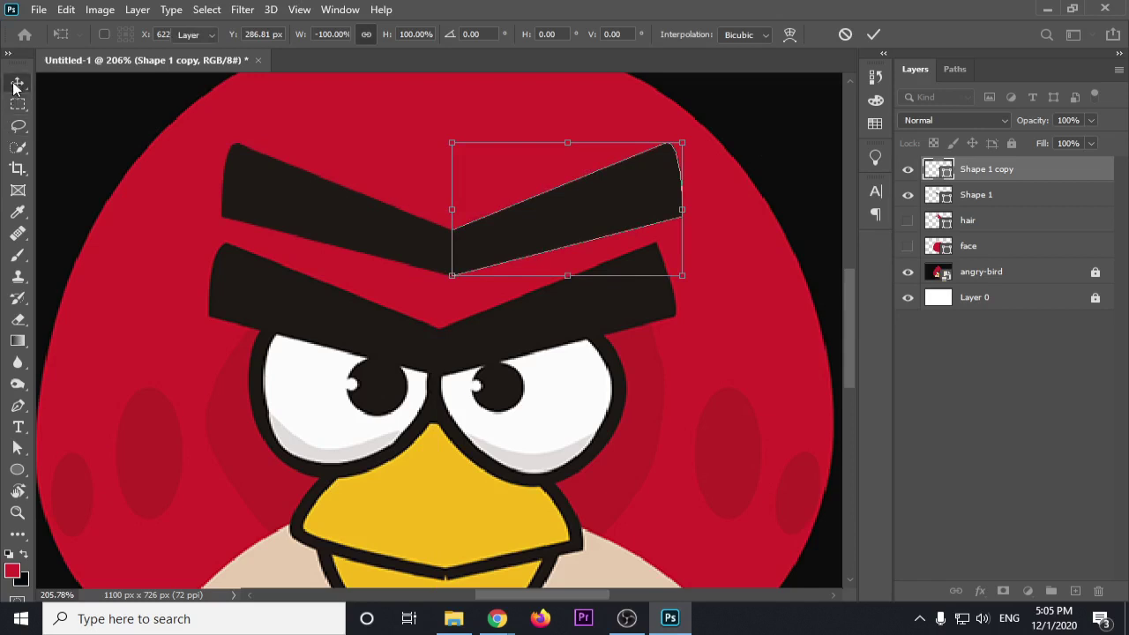
left_click(18, 82)
left_click(984, 426)
Select both eyebrows and nudge them down and slightly left onto the reference brows
left_click(540, 234)
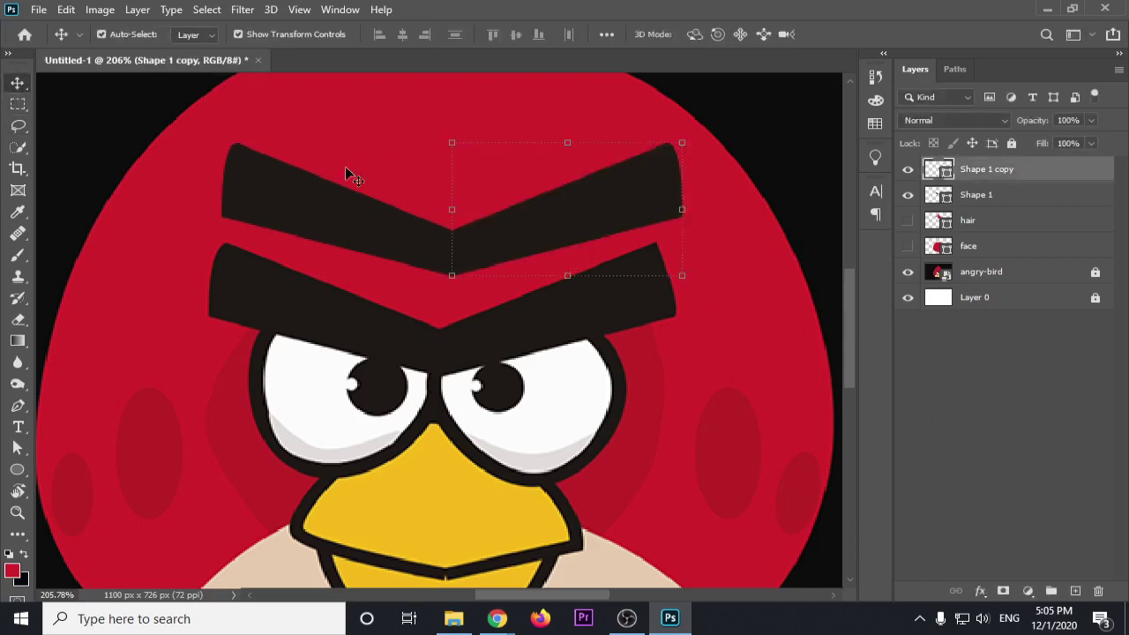
left_click(309, 197, "shift")
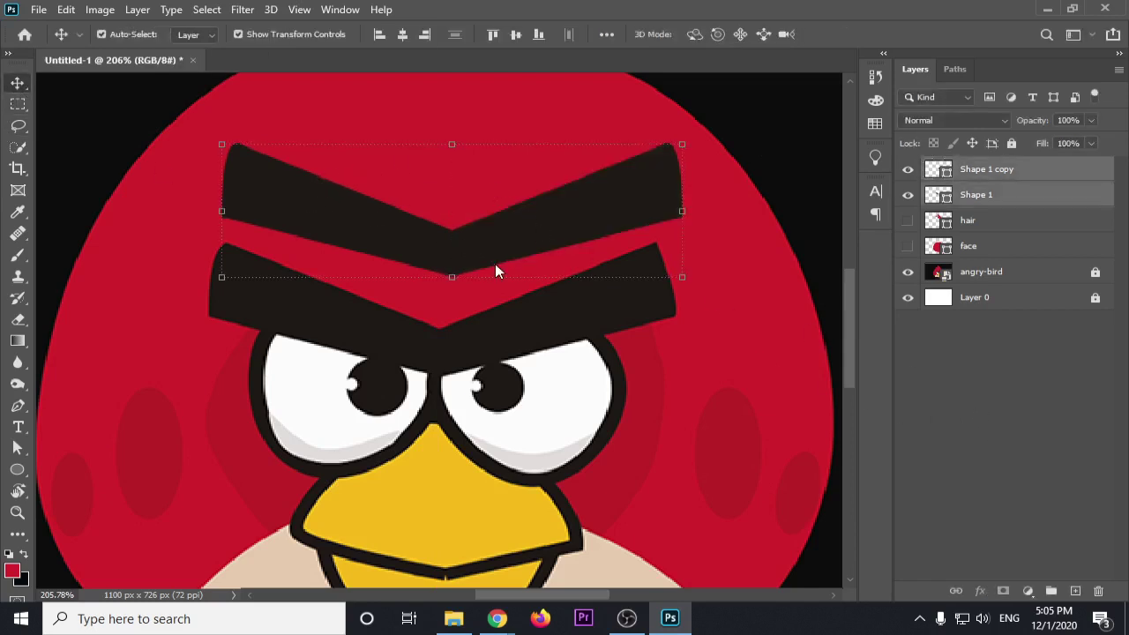
key("Down")
key("Down")
key("Down")
key("Down")
key("Down")
key("Down")
key("Down")
key("Down")
key("Down")
key("Down")
key("Down")
key("Down")
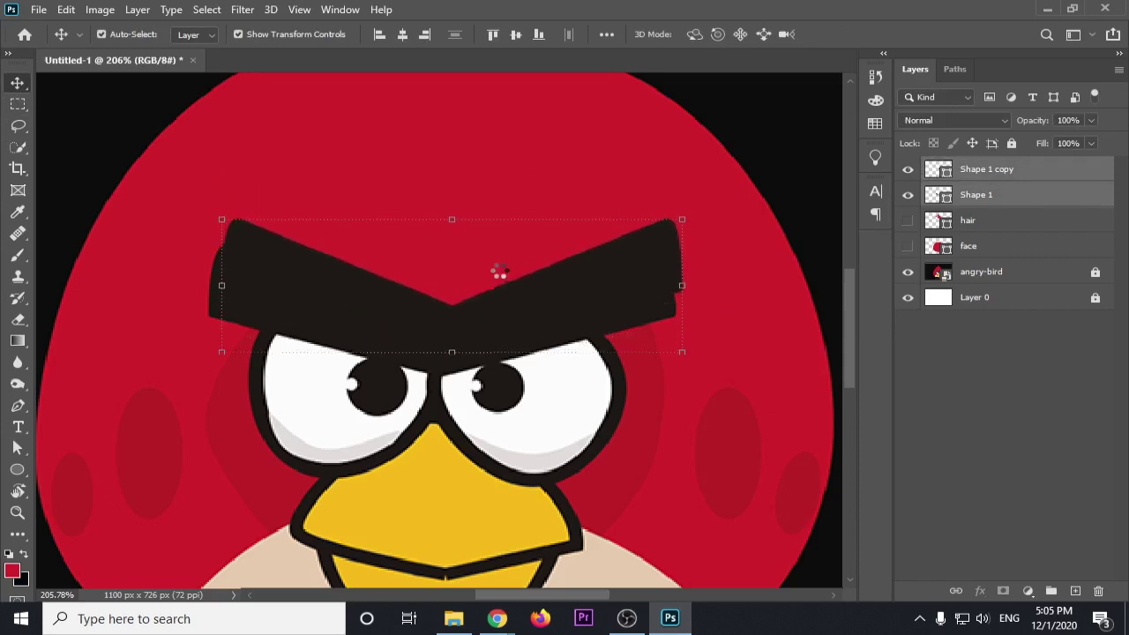
key("Down")
key("Down")
key("Down")
key("Down")
key("Down")
key("Down")
key("Down")
key("Down")
key("Left")
key("Left")
key("Left")
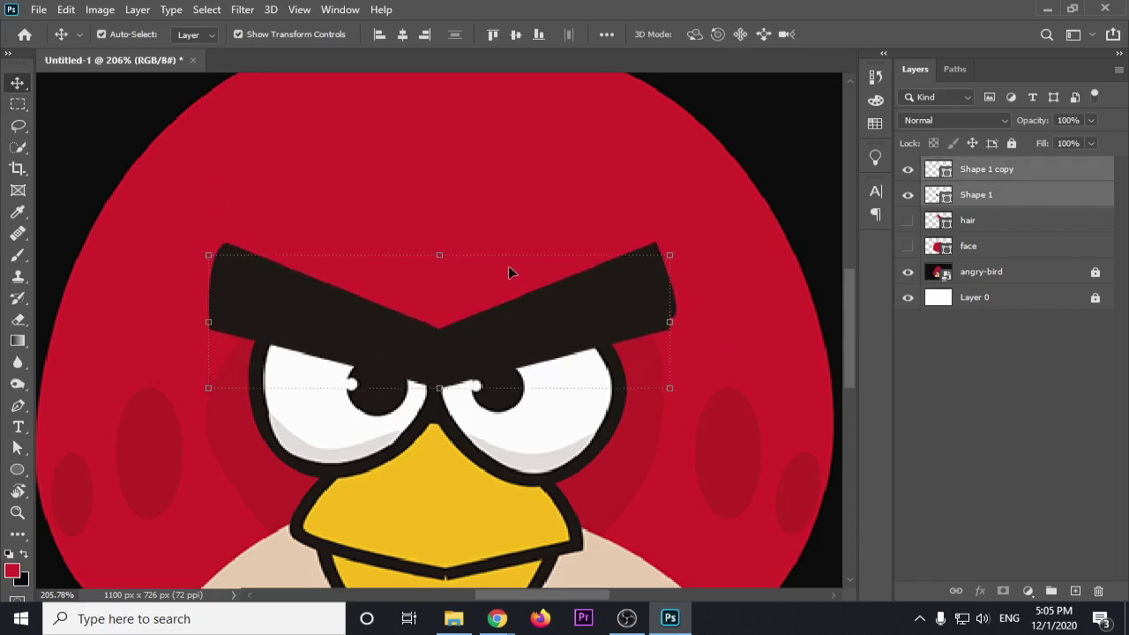
key("Up")
key("Up")
key("Up")
key("Up")
key("Up")
key("Up")
key("Up")
key("Up")
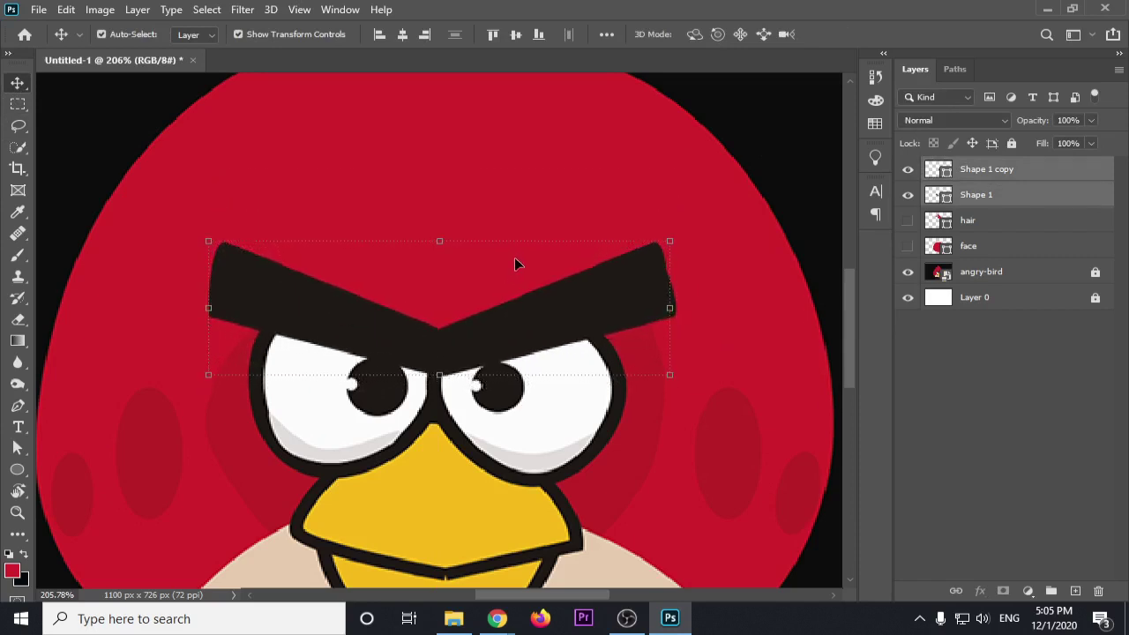
Rename the left eyebrow shape layer
left_click(994, 195)
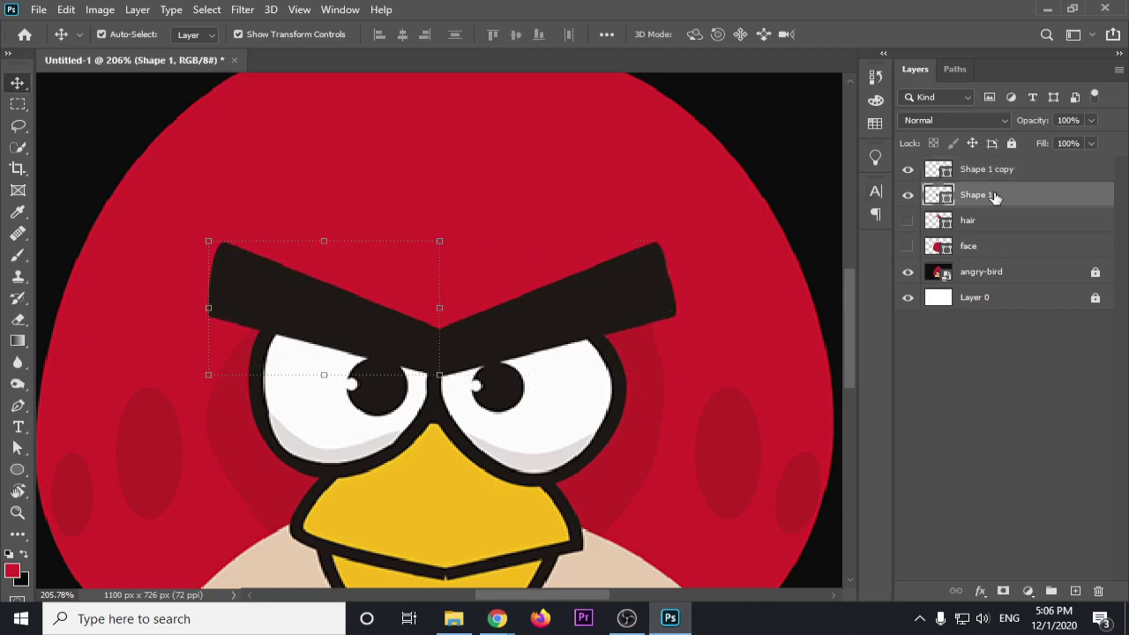
double_click(994, 195)
type("eye")
key("Return")
Group both eyebrow layers into a group named 'eyebrow' and hide it
left_click(994, 172, "shift")
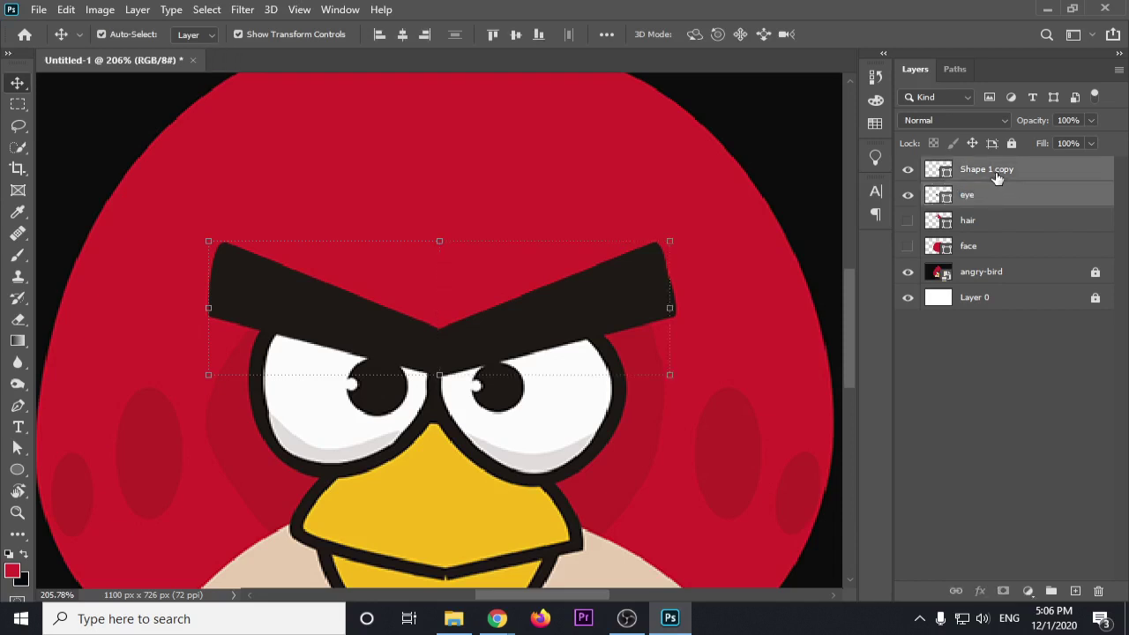
key("ctrl+g")
double_click(996, 167)
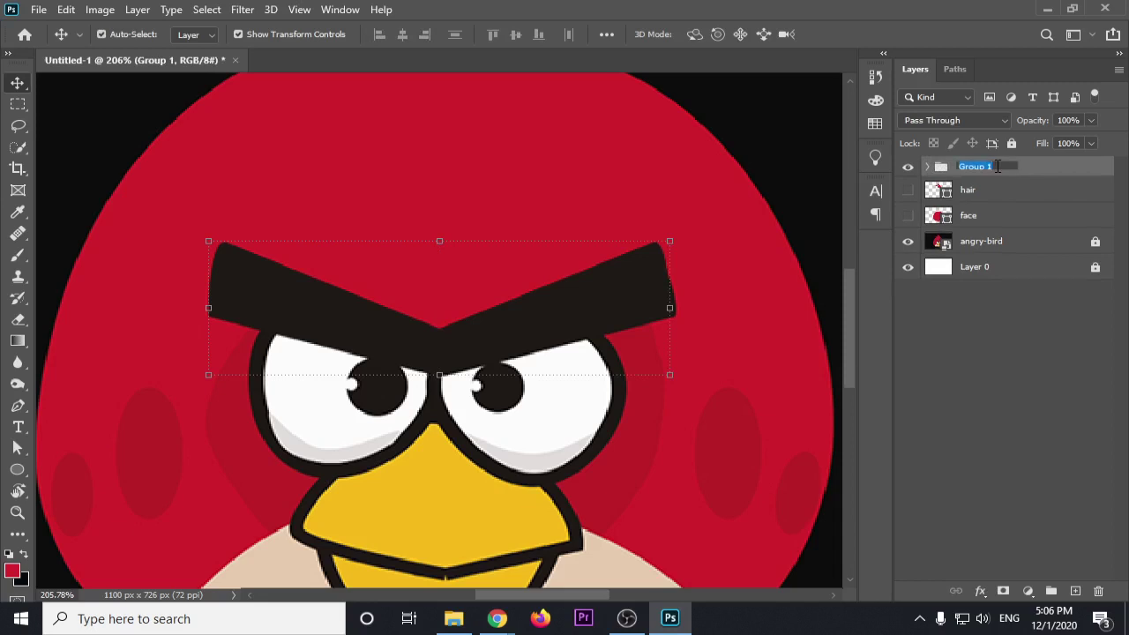
type("eyebro")
type("w")
key("Return")
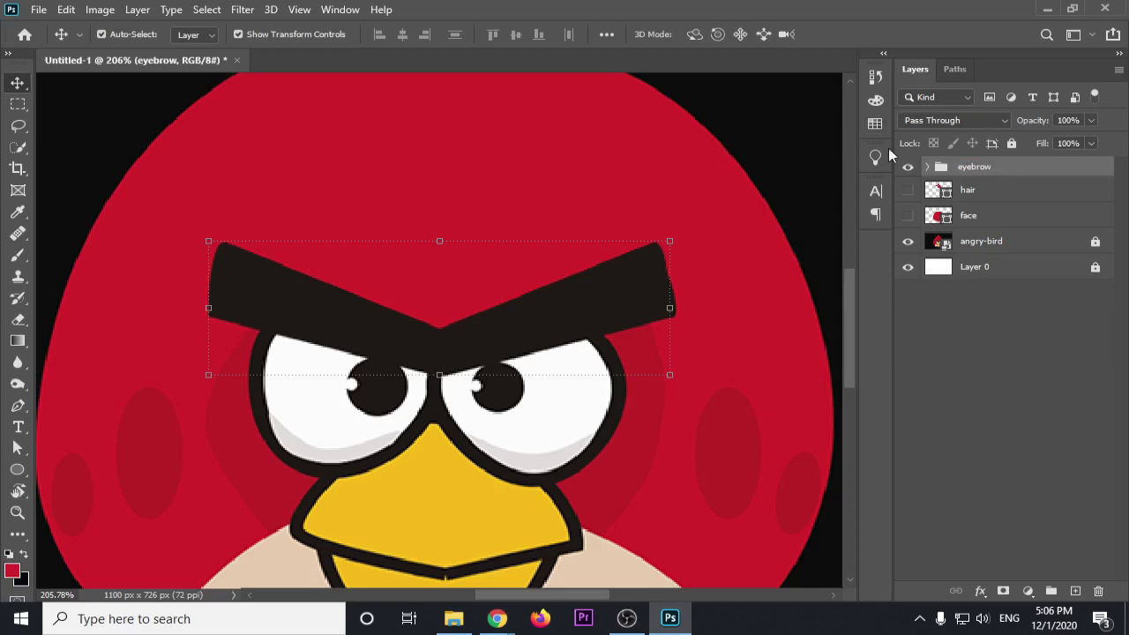
left_click(909, 167)
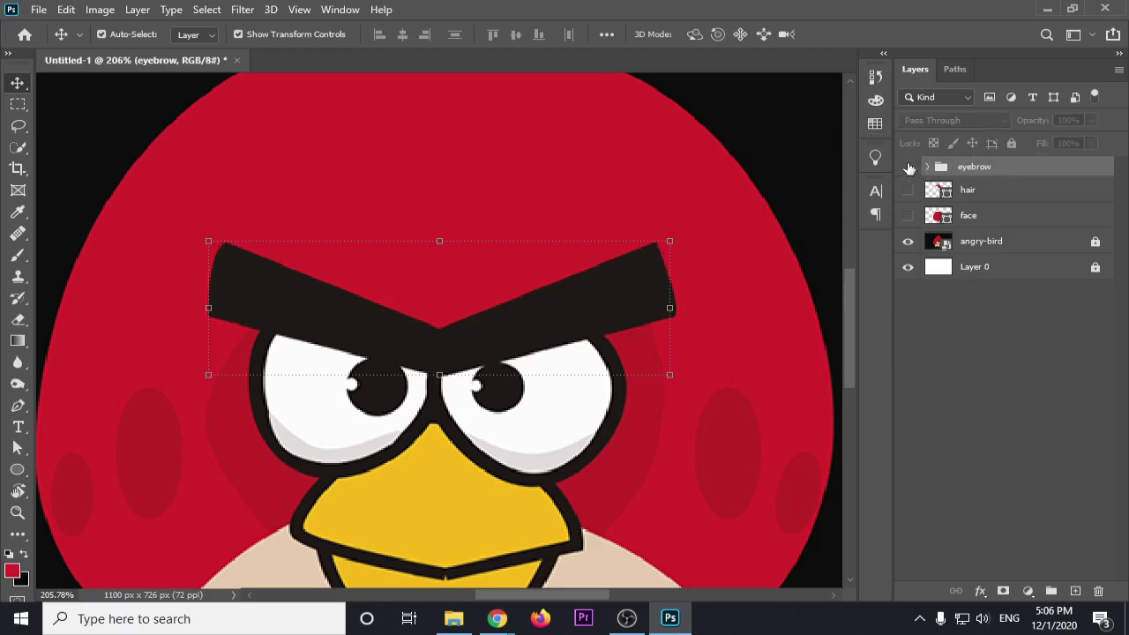
left_click(745, 343)
left_click_drag(575, 433, 558, 408)
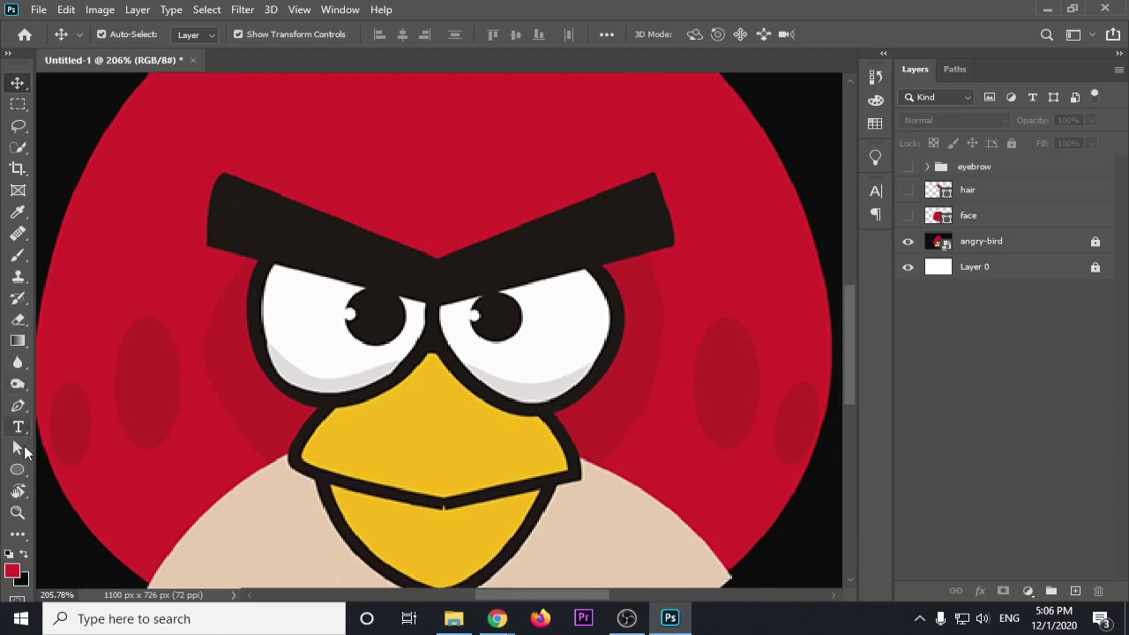
Draw a white-filled circle covering the bird's left eye
left_click(18, 469)
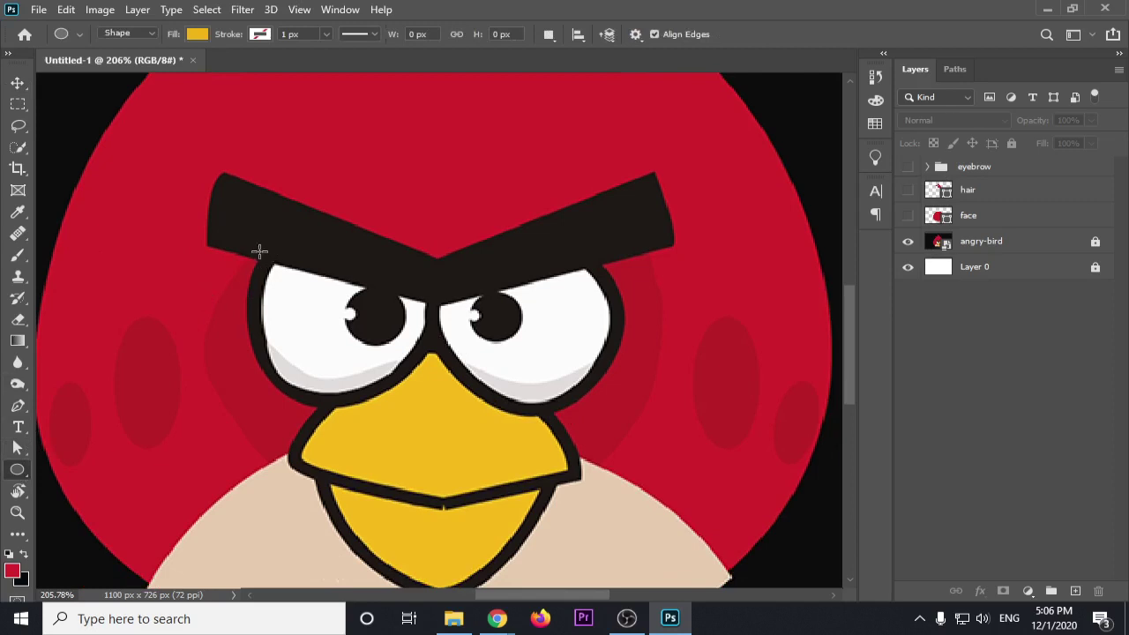
left_click_drag(258, 247, 426, 412)
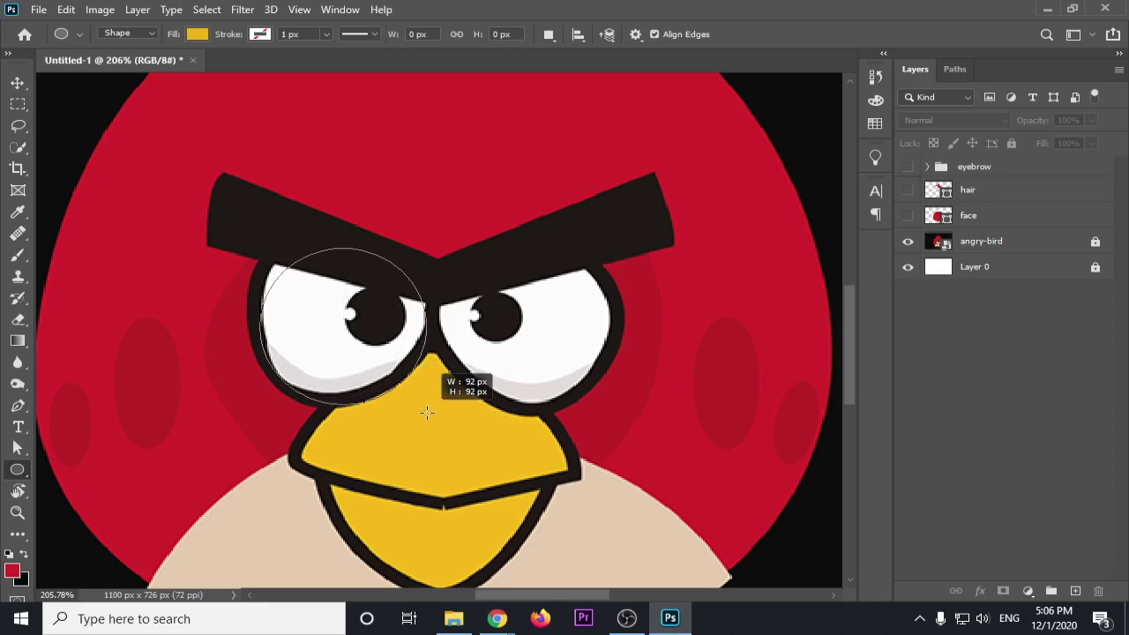
left_click_drag(426, 412, 426, 412)
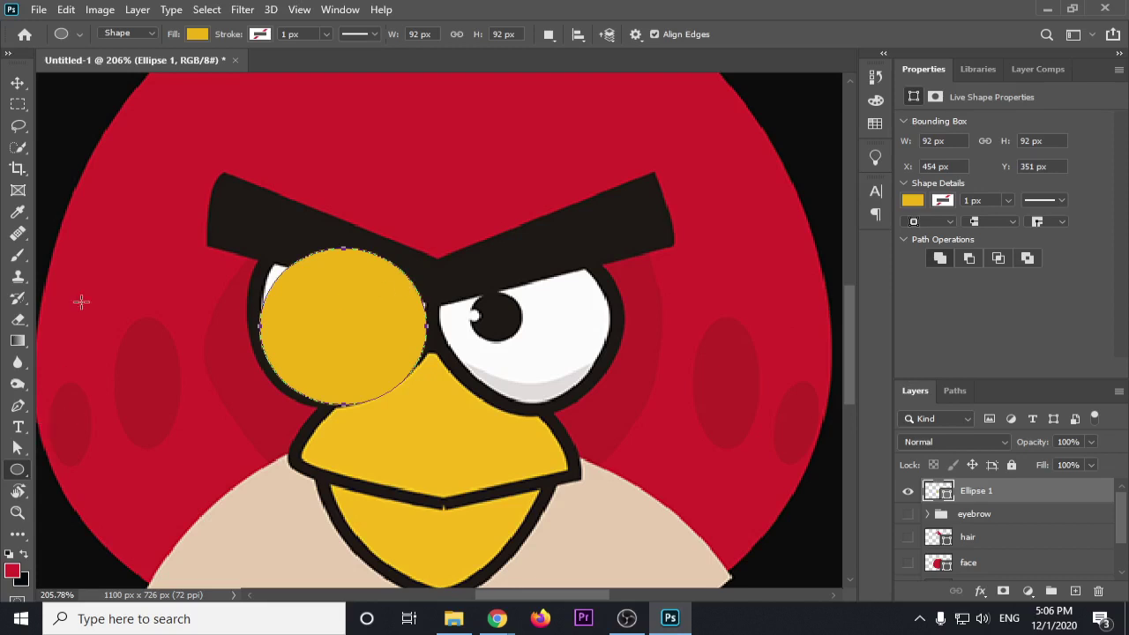
left_click(198, 35)
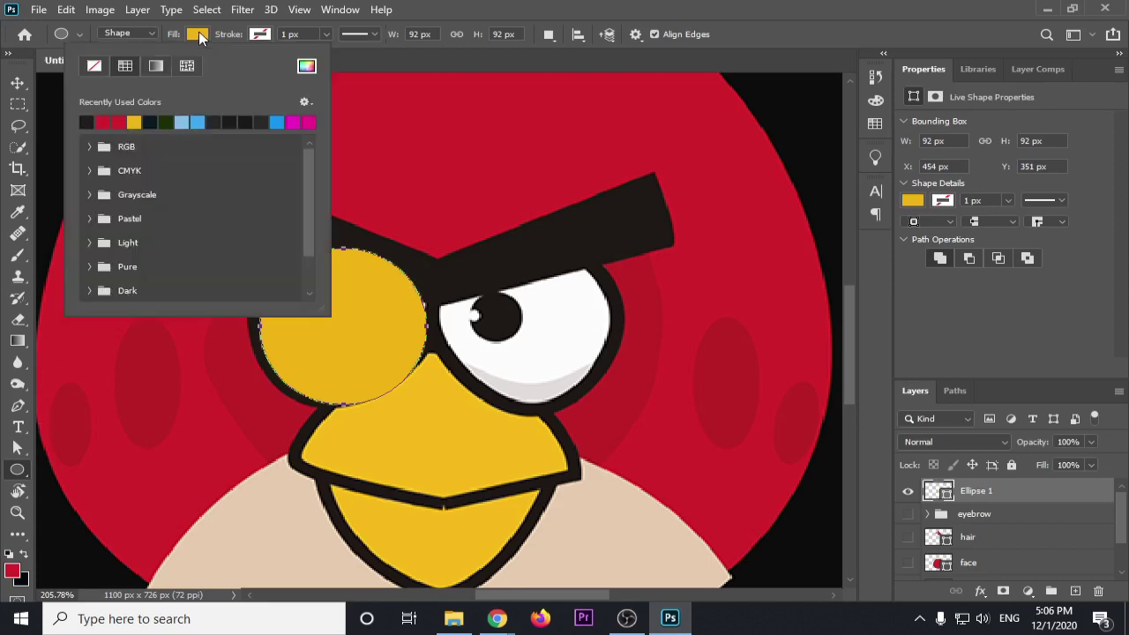
left_click(306, 67)
mouse_move(675, 205)
left_mouse_down()
mouse_move(697, 198)
mouse_move(654, 198)
left_mouse_up()
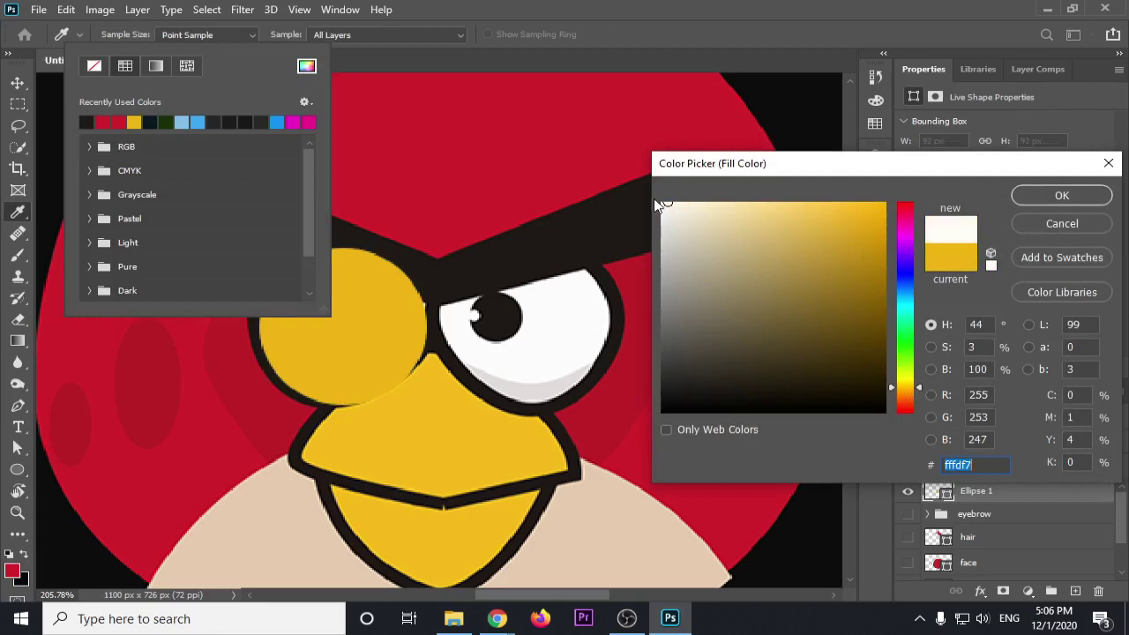
left_click(1061, 196)
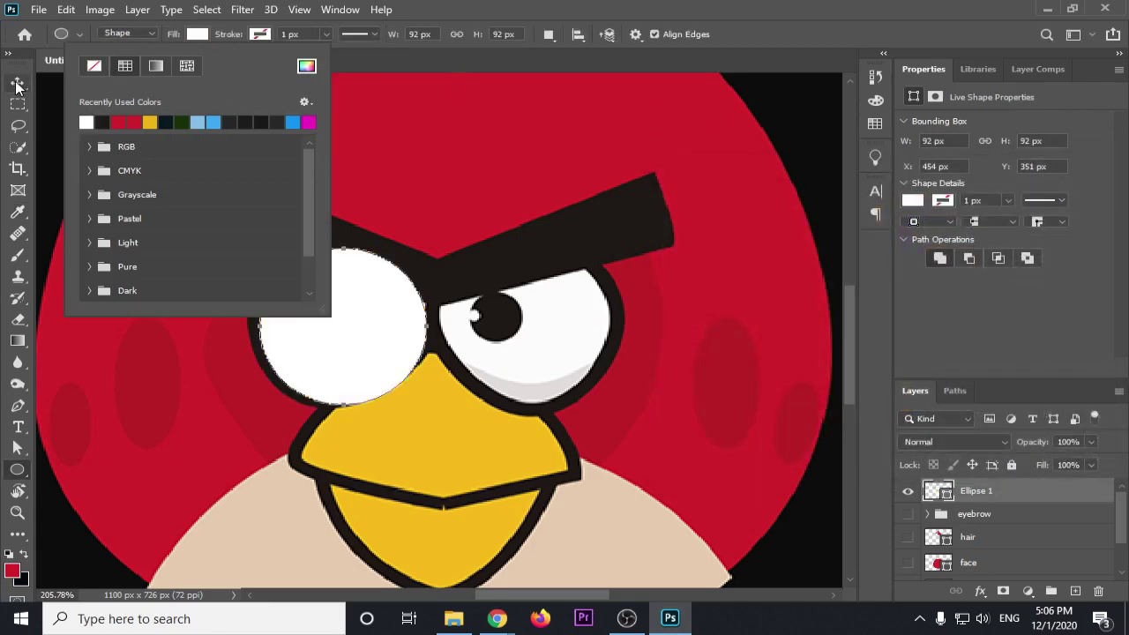
Lower the ellipse layer's opacity to 60%
left_click(18, 82)
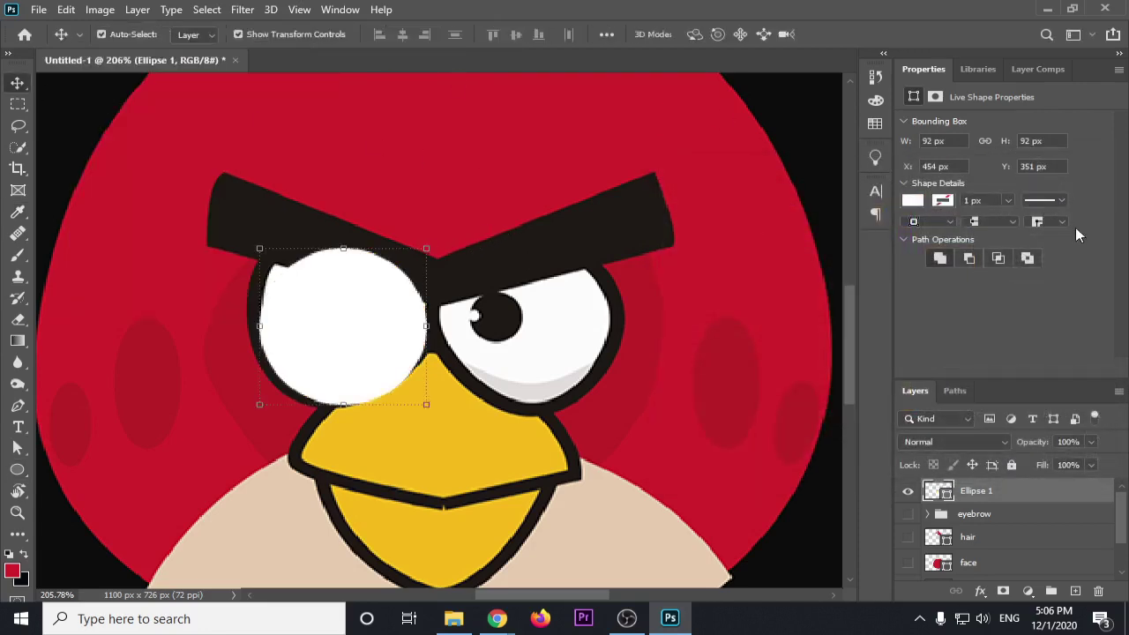
left_click(1090, 443)
left_click_drag(1066, 459, 1059, 462)
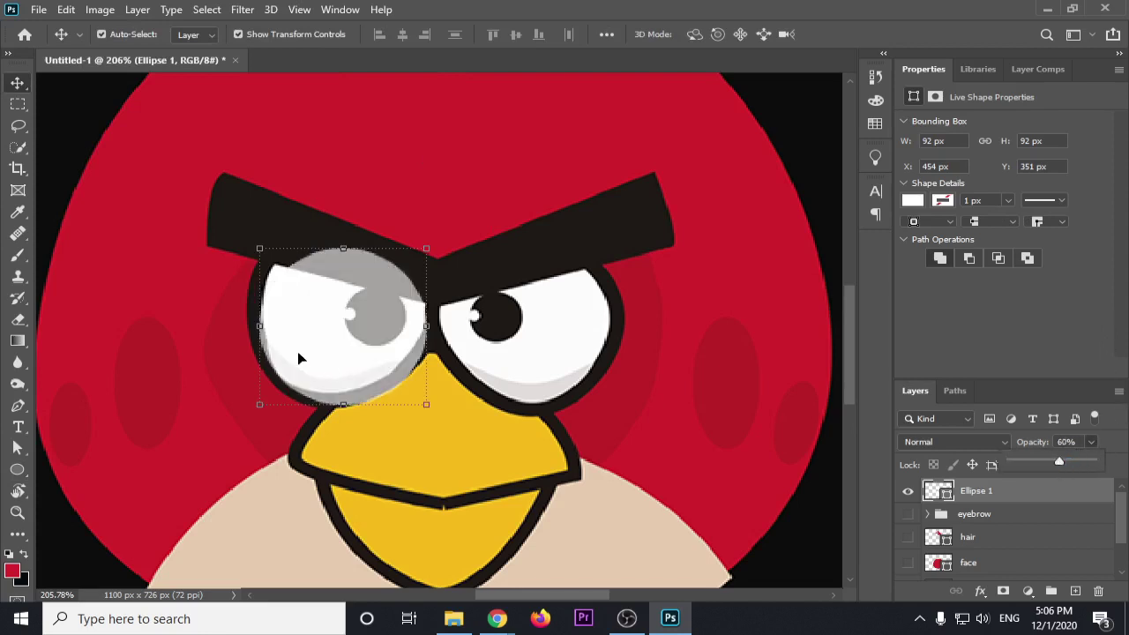
Convert the live ellipse to a path and fit its left edge to the eye
right_click(18, 449)
left_click(110, 469)
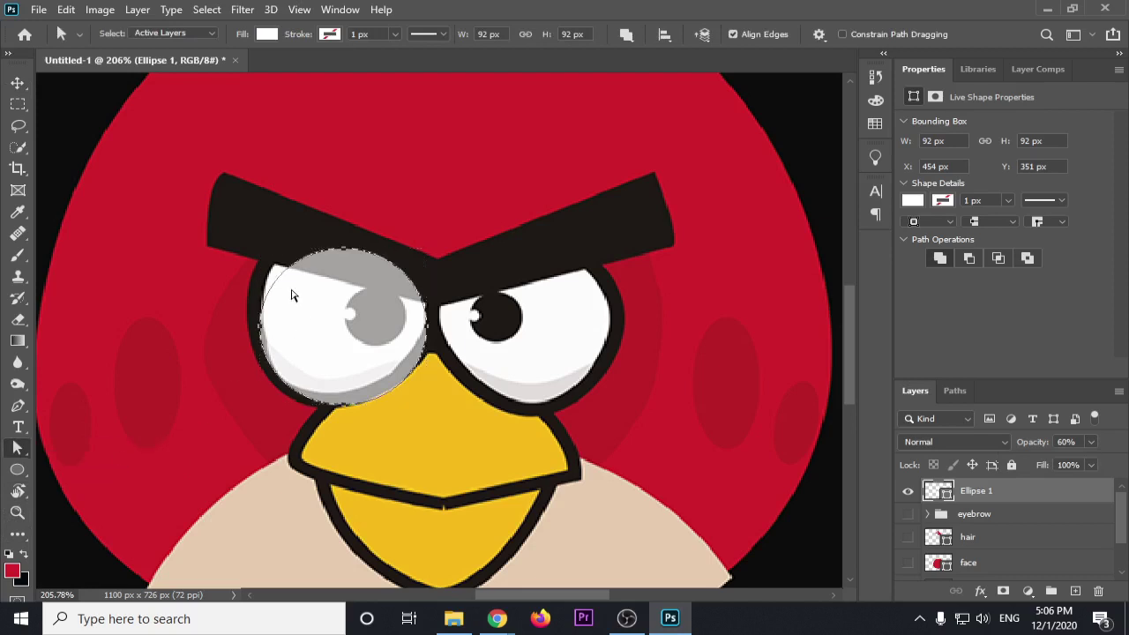
left_click(261, 318)
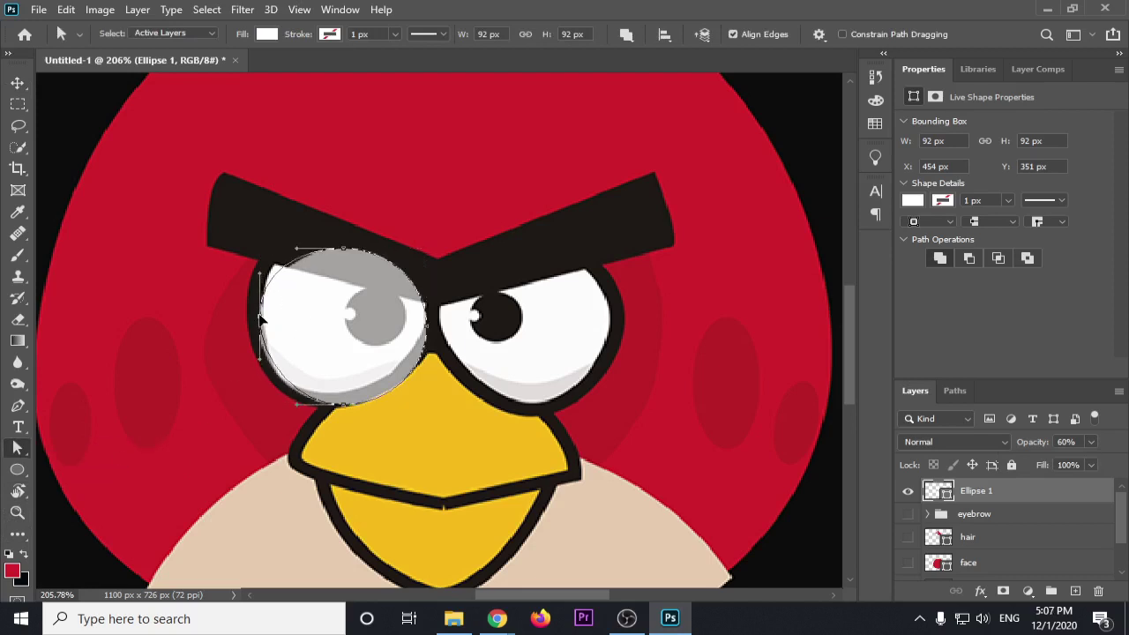
left_click_drag(262, 319, 251, 306)
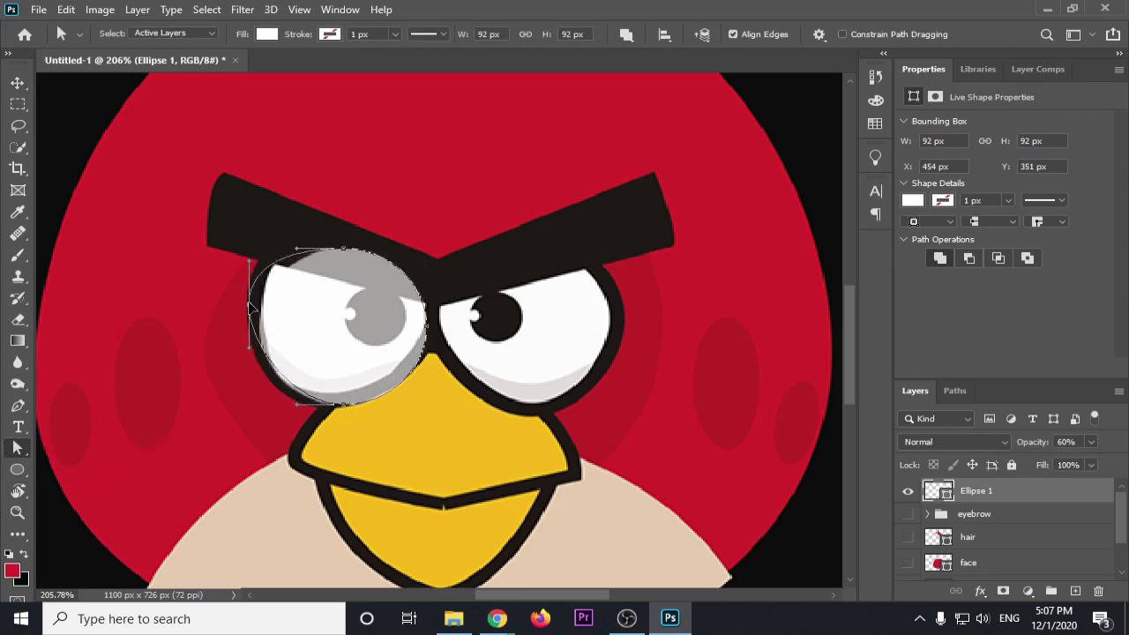
left_click_drag(252, 306, 256, 304)
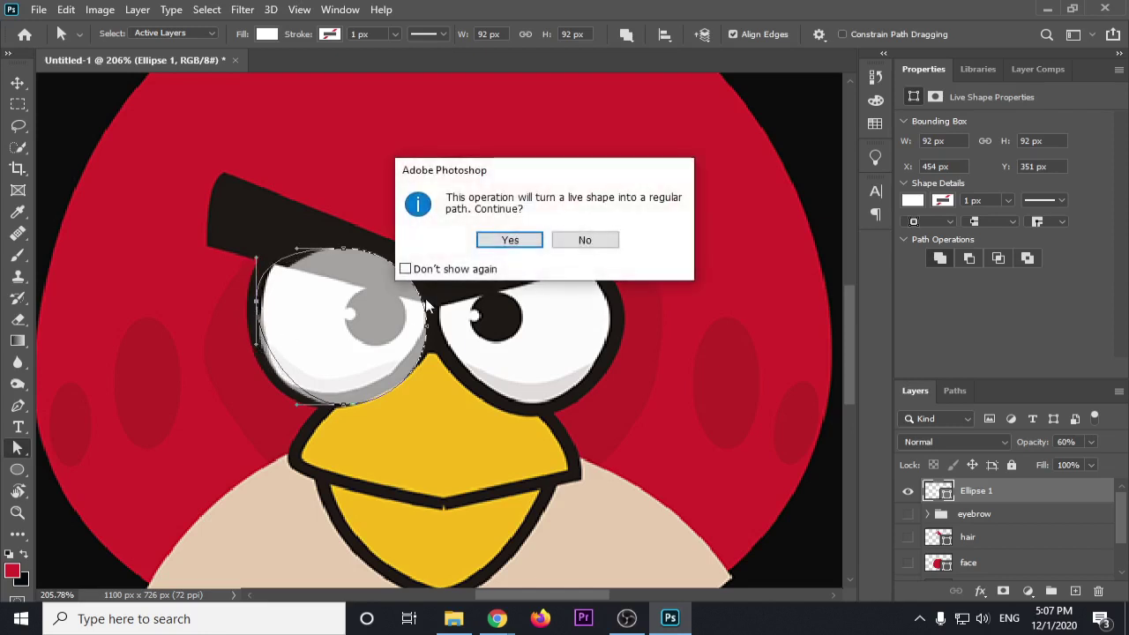
left_click(405, 269)
left_click(510, 240)
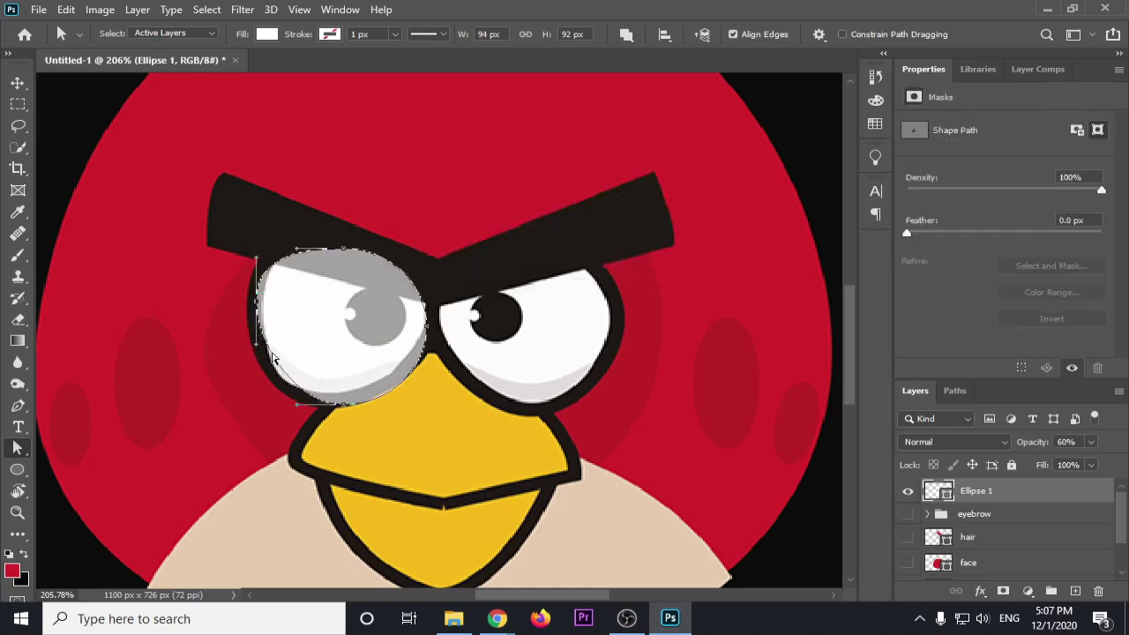
left_click_drag(257, 350, 254, 382)
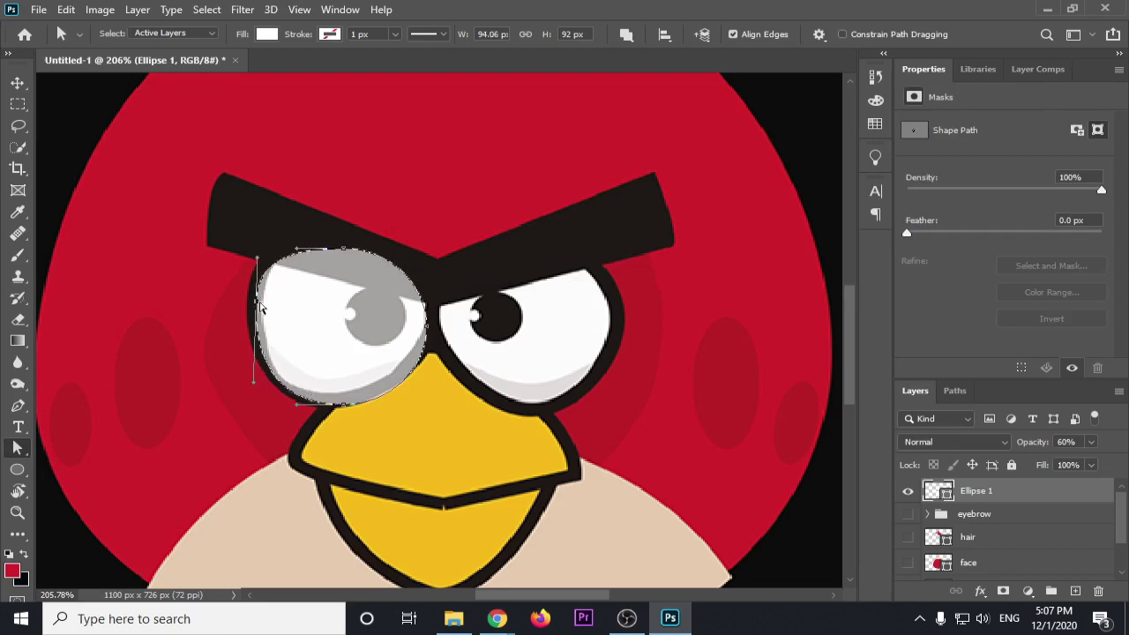
left_click_drag(257, 304, 260, 303)
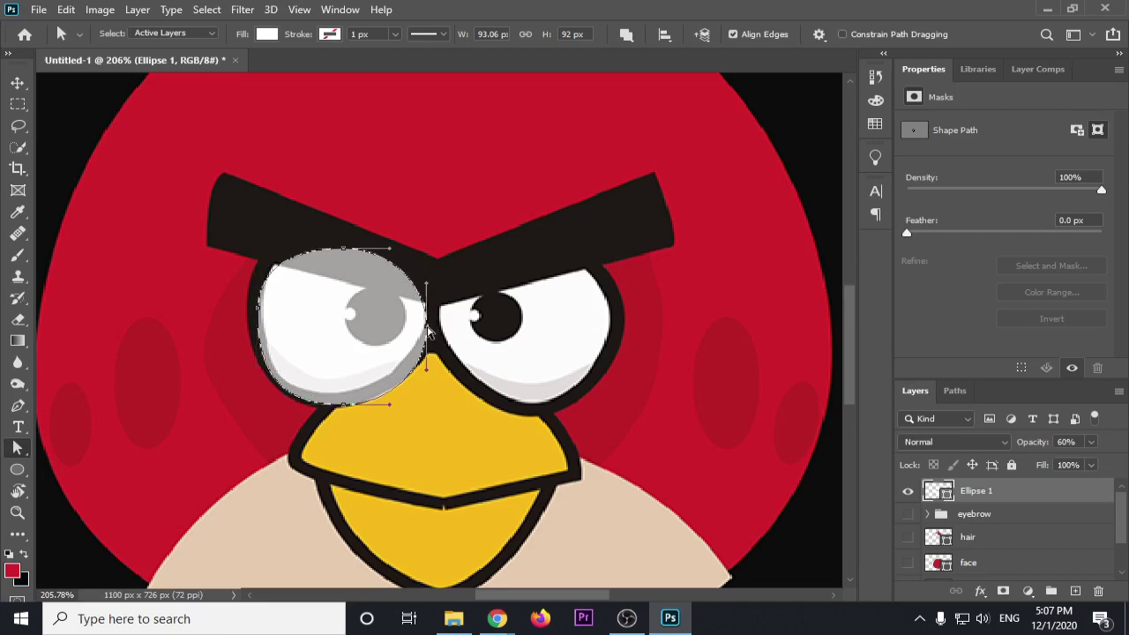
Adjust the right and bottom anchors to follow the eye's outline
left_click(427, 327)
left_click_drag(429, 288, 432, 285)
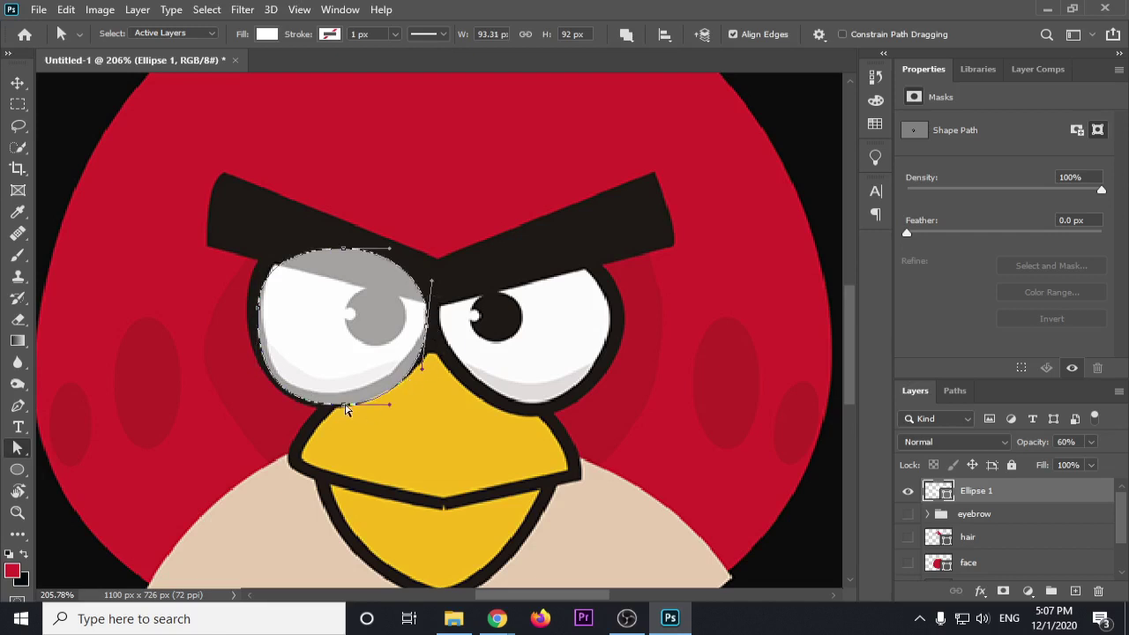
left_click(347, 406)
mouse_move(344, 408)
left_mouse_down()
mouse_move(338, 400)
mouse_move(376, 397)
mouse_move(300, 411)
left_mouse_up()
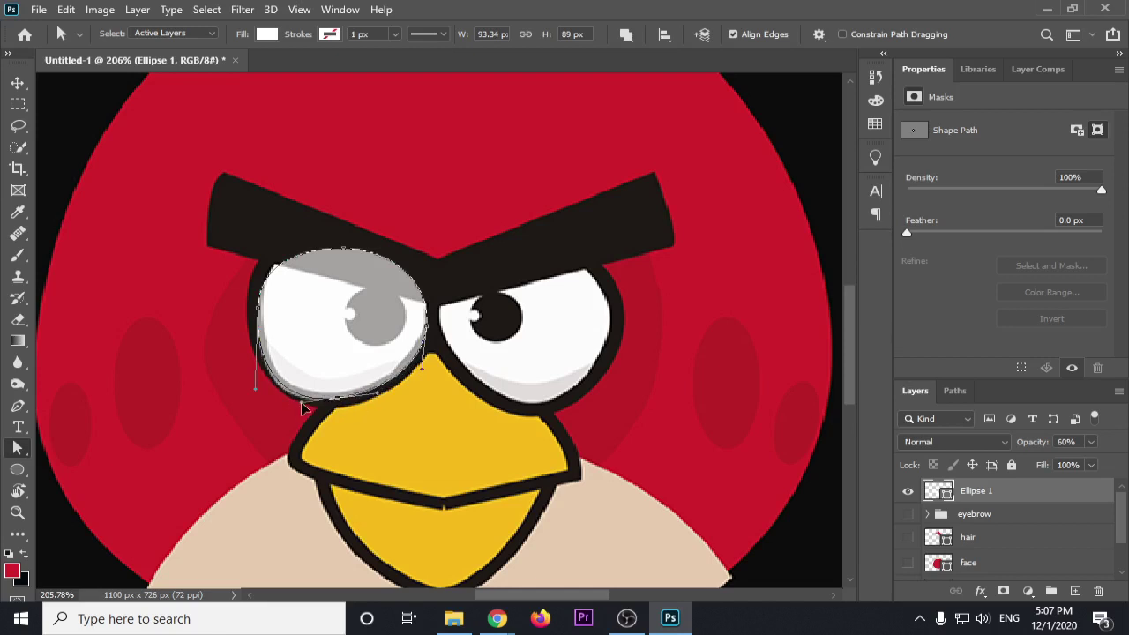
left_click_drag(294, 412, 335, 405)
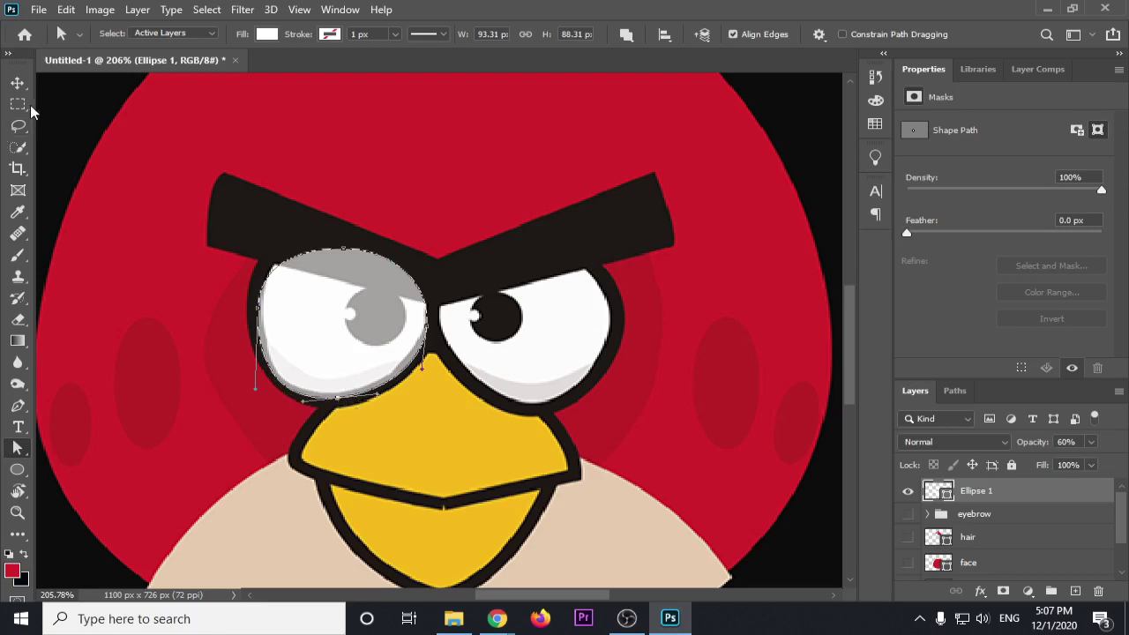
Zoom in and lengthen the left anchor's curve upward to fit the eye
left_click(18, 82)
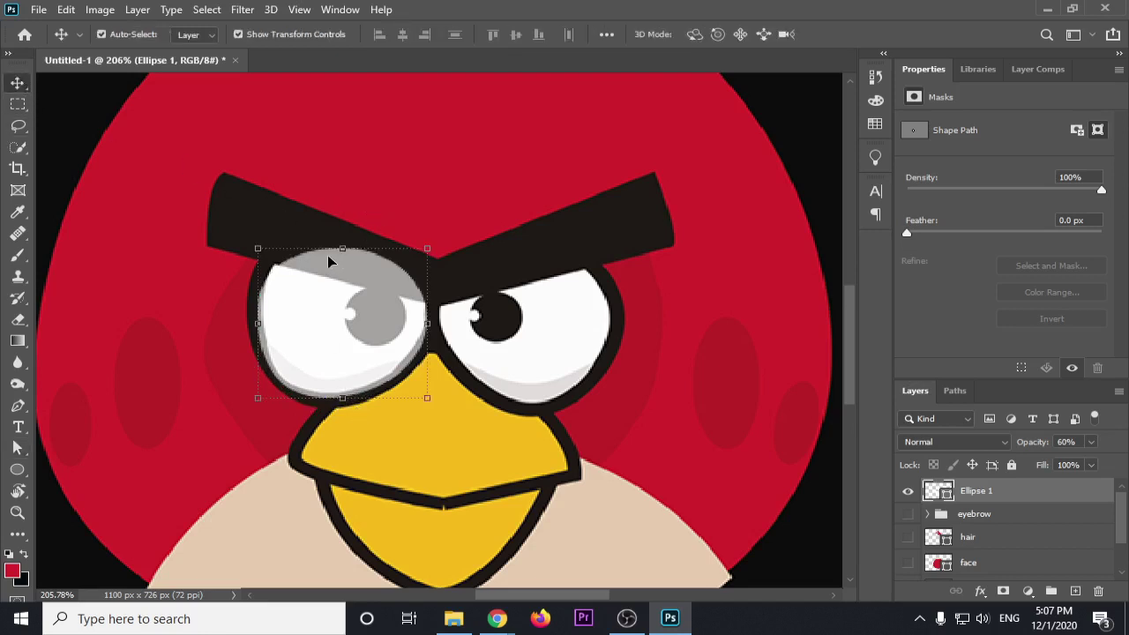
left_click(17, 447)
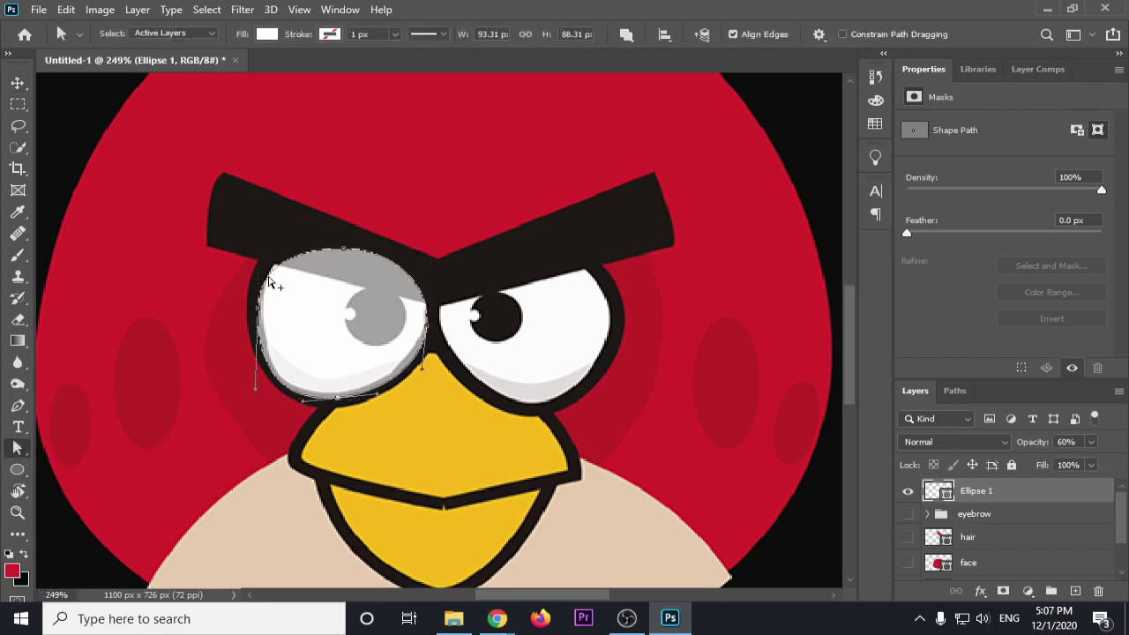
scroll(269, 279, "up", 2)
scroll(282, 264, "up", 1)
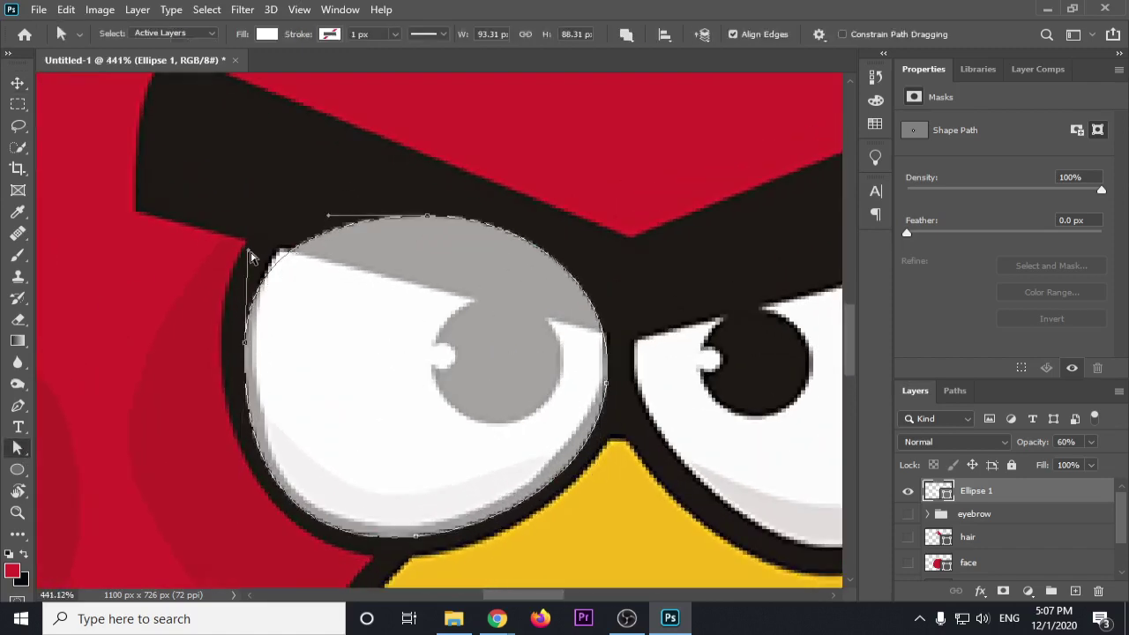
left_click_drag(250, 257, 253, 219)
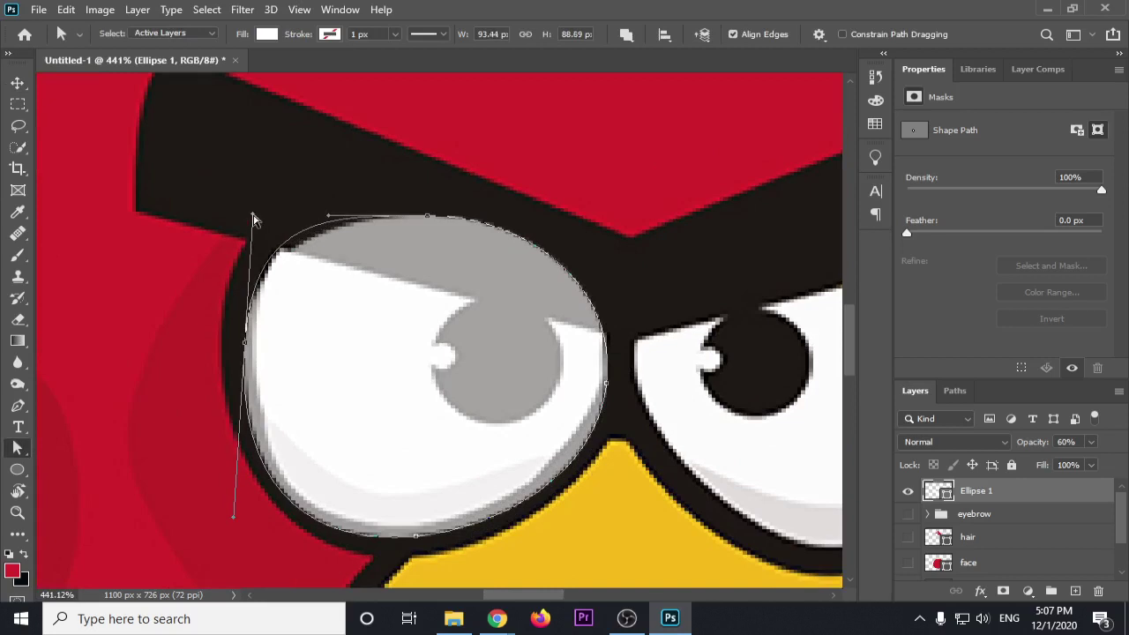
scroll(512, 332, "down", 1)
Rename the Ellipse 1 layer to 'eye in'
scroll(483, 323, "down", 1)
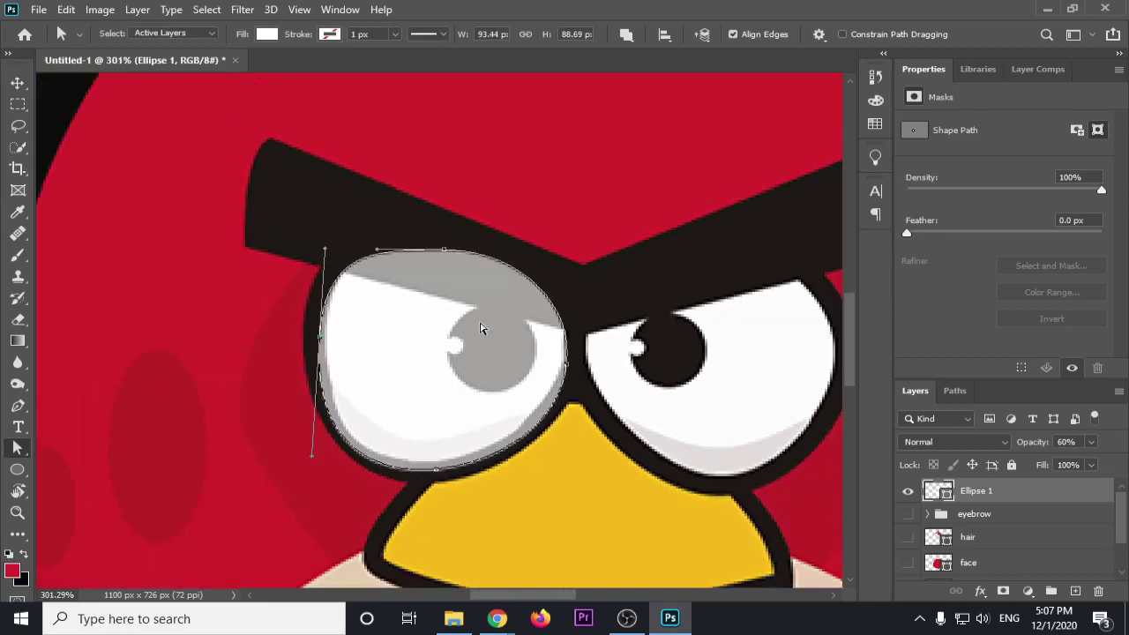
scroll(482, 328, "down", 1)
scroll(476, 328, "down", 2)
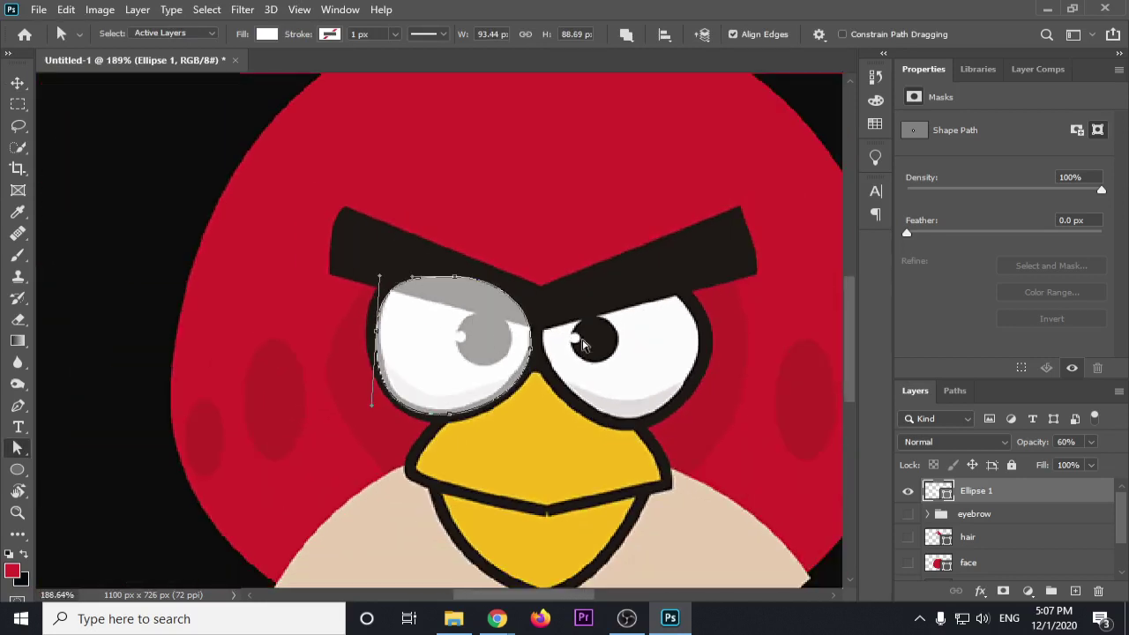
left_click(18, 83)
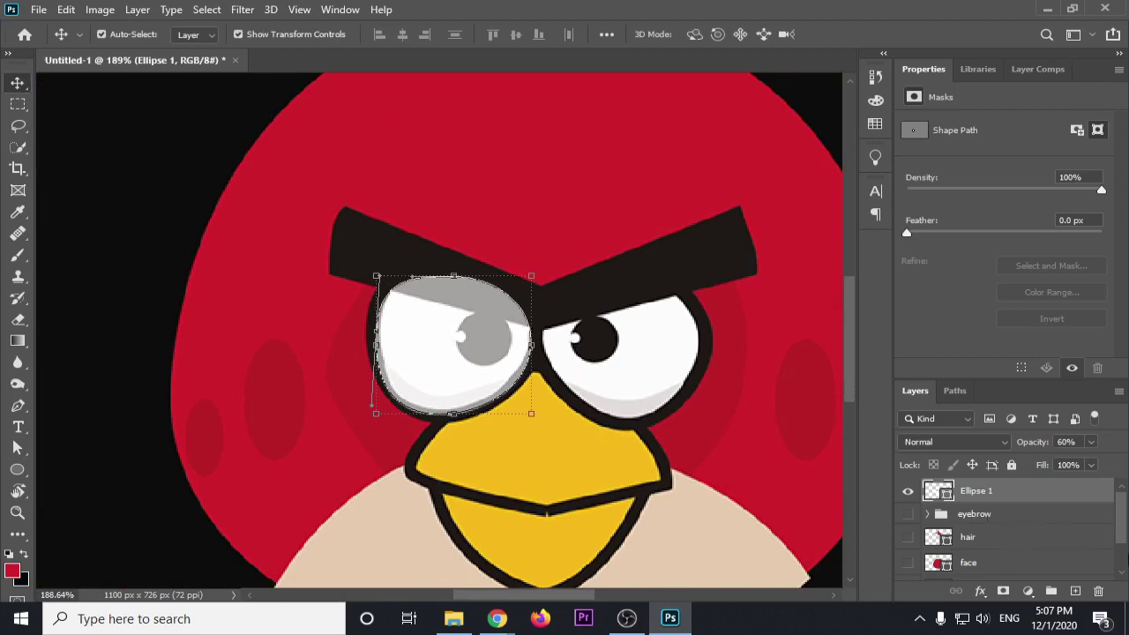
double_click(981, 493)
type("eye in")
key("Return")
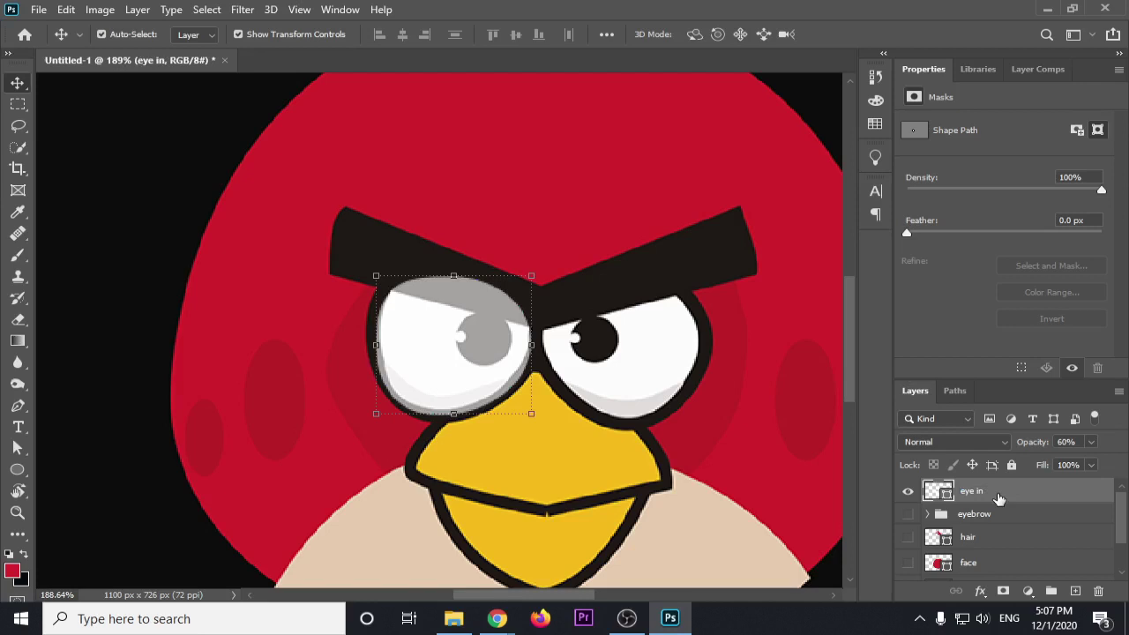
Duplicate it as 'eye back', stack it beneath 'eye in', and select both
key("ctrl+j")
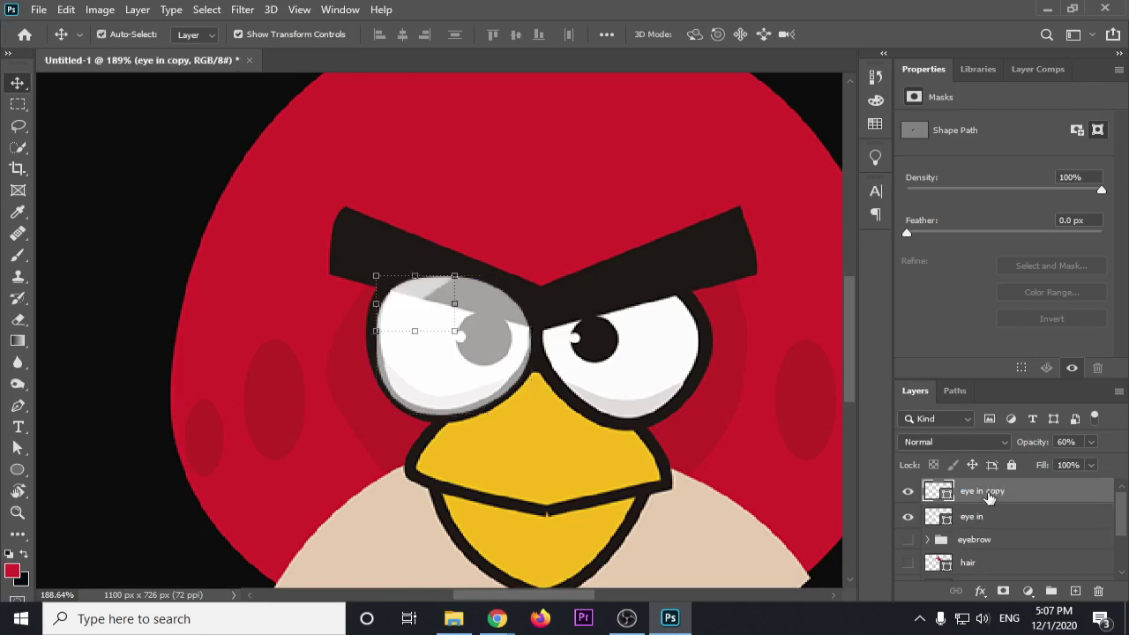
double_click(988, 493)
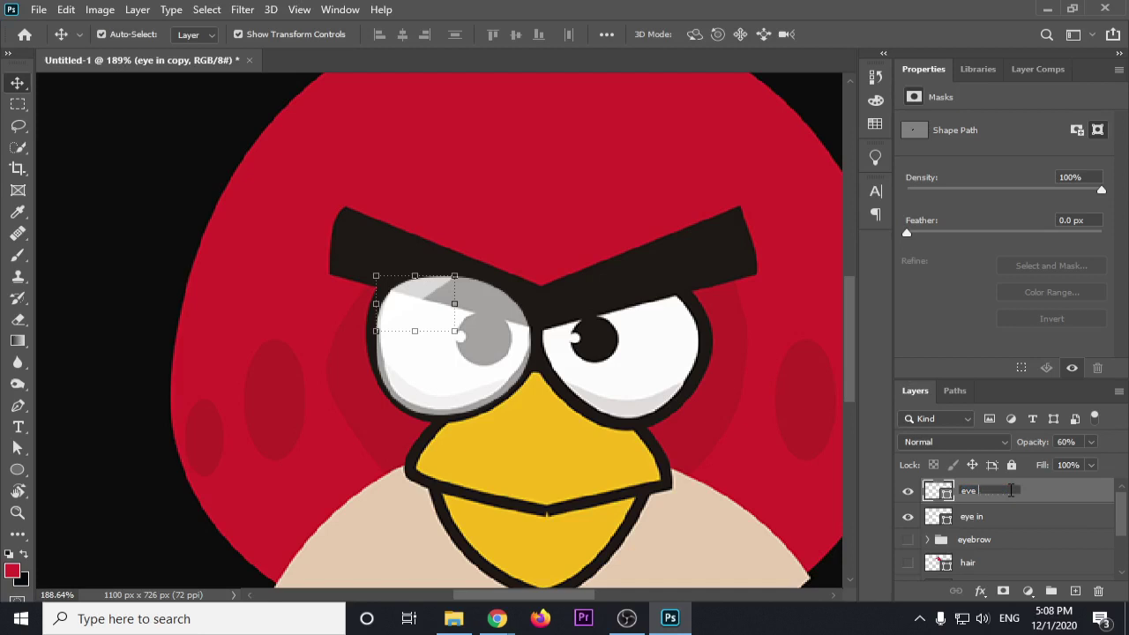
type("back")
key("Return")
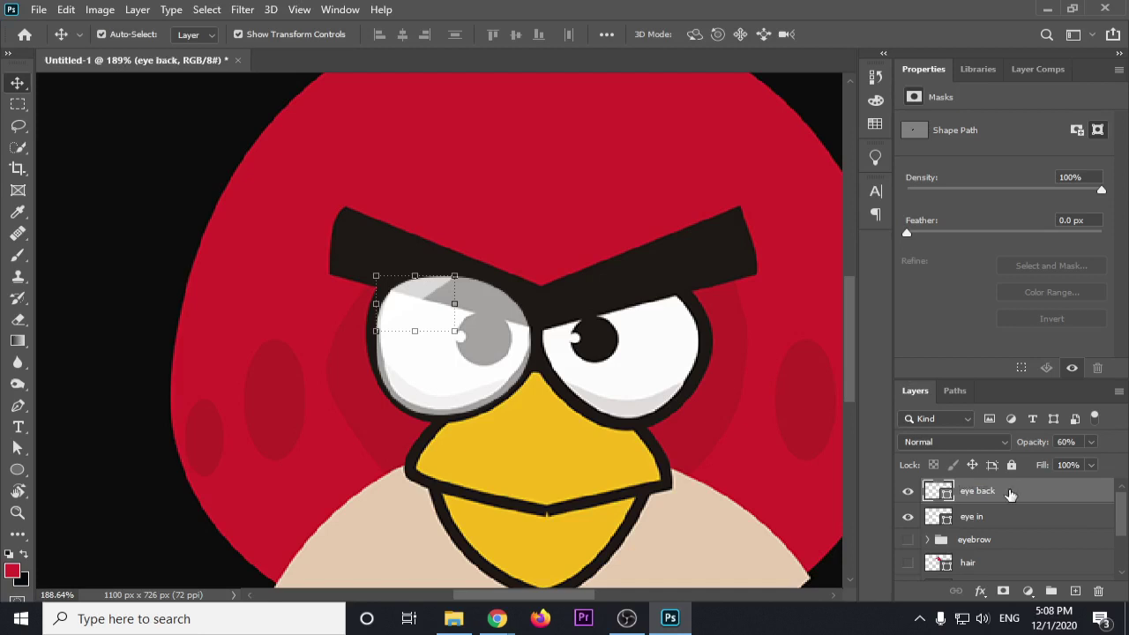
left_click_drag(1011, 494, 988, 524)
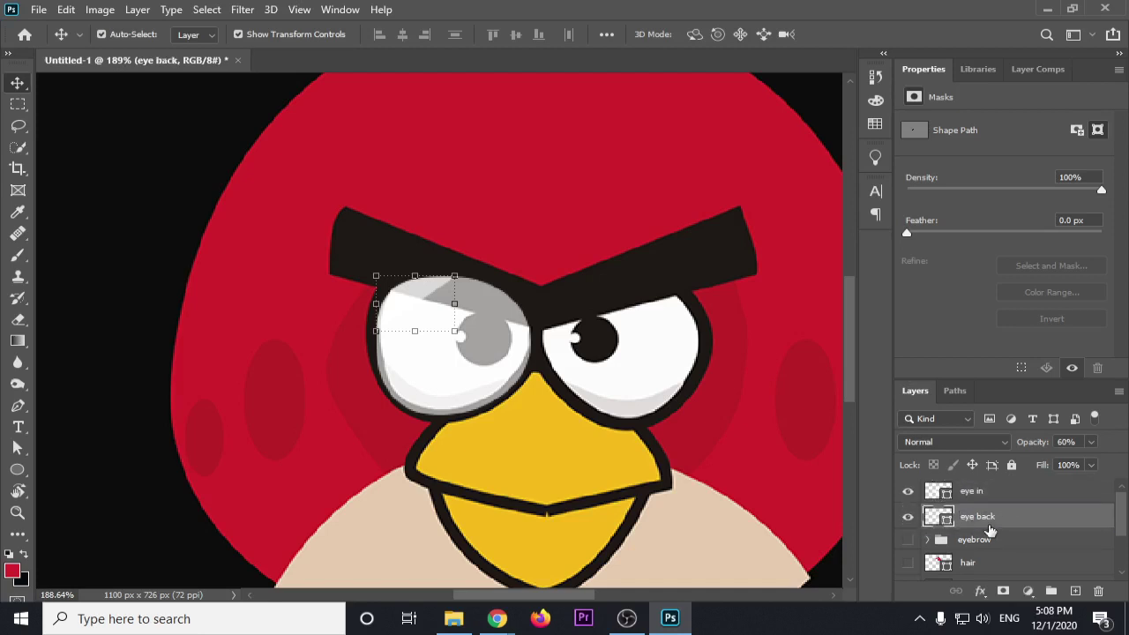
left_click(970, 492, "shift")
Raise both eye layers to 100% opacity and close the properties panel group
left_click(1091, 441)
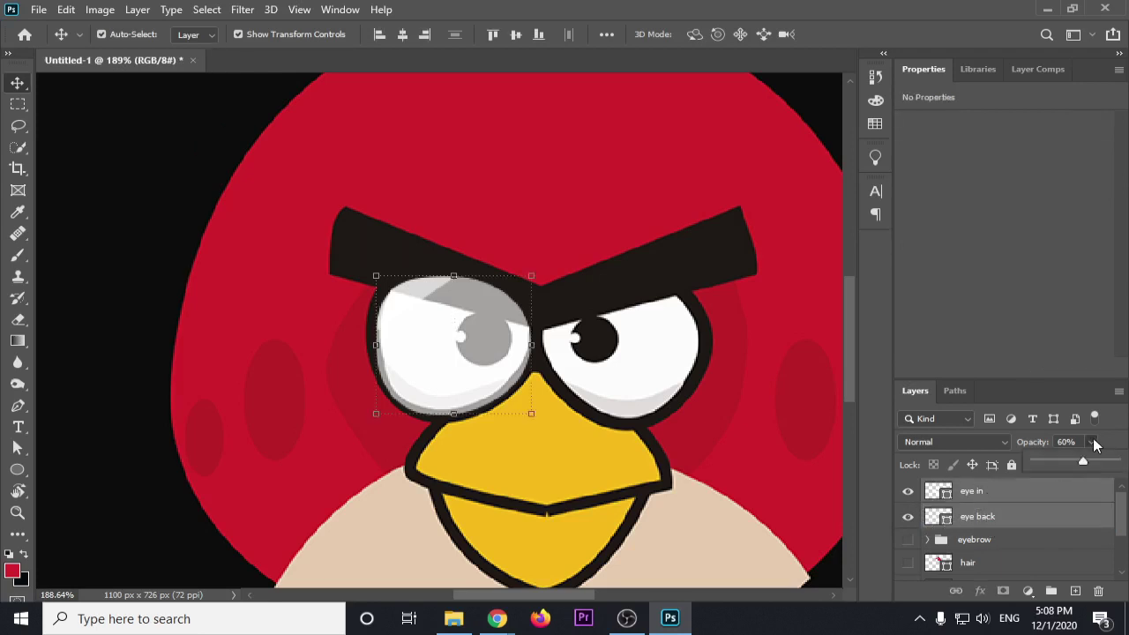
left_click_drag(1081, 460, 1115, 460)
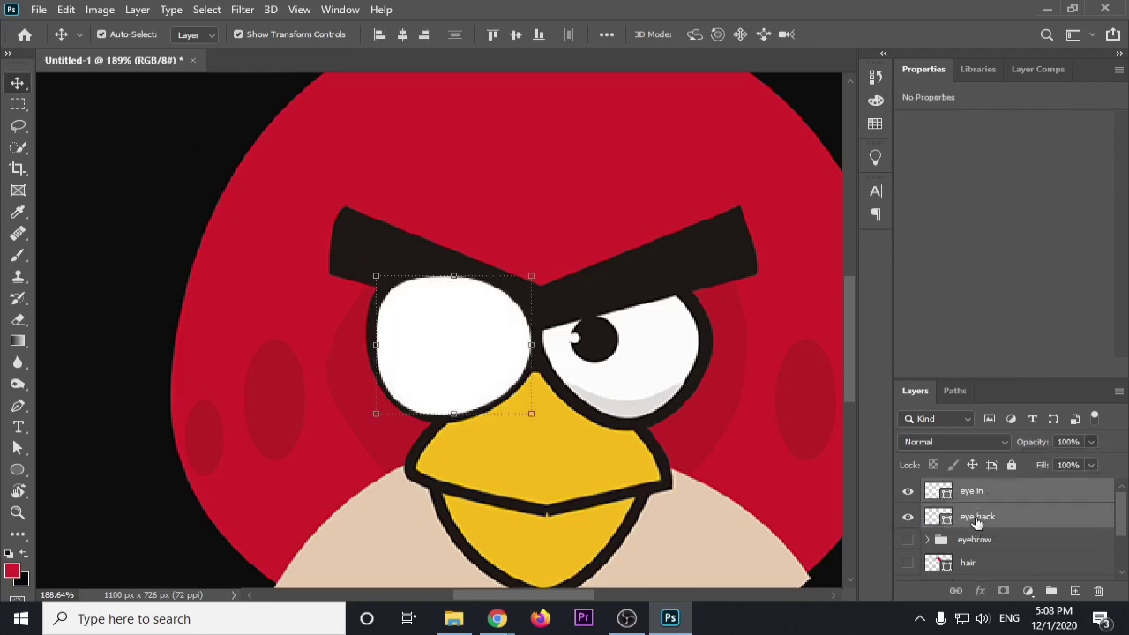
left_click(978, 520)
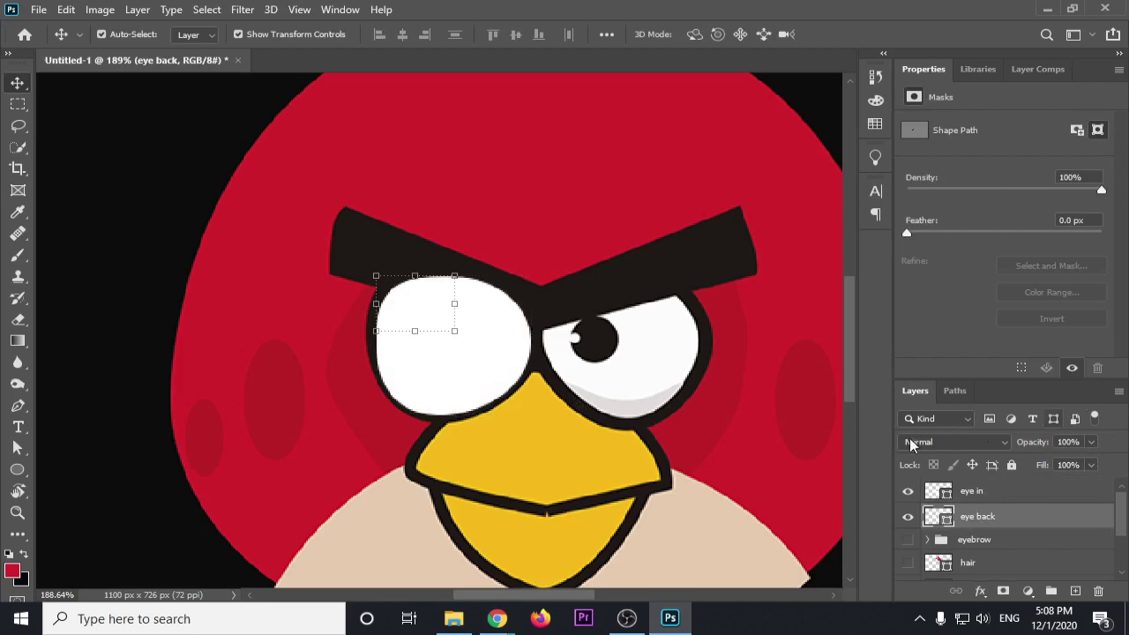
left_click(1119, 70)
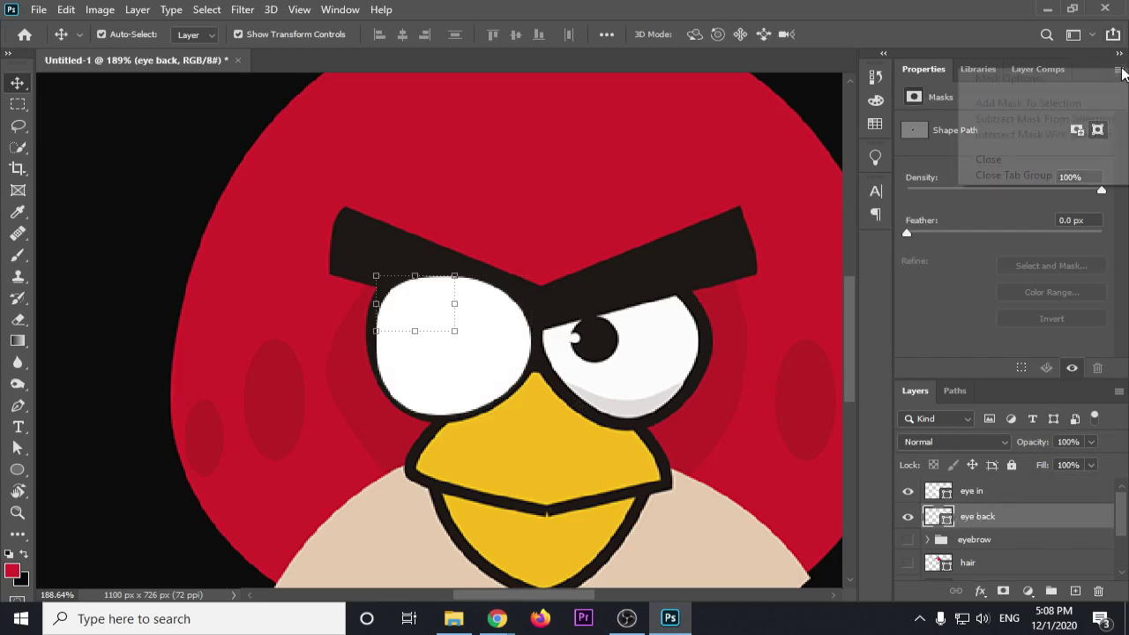
left_click(1050, 172)
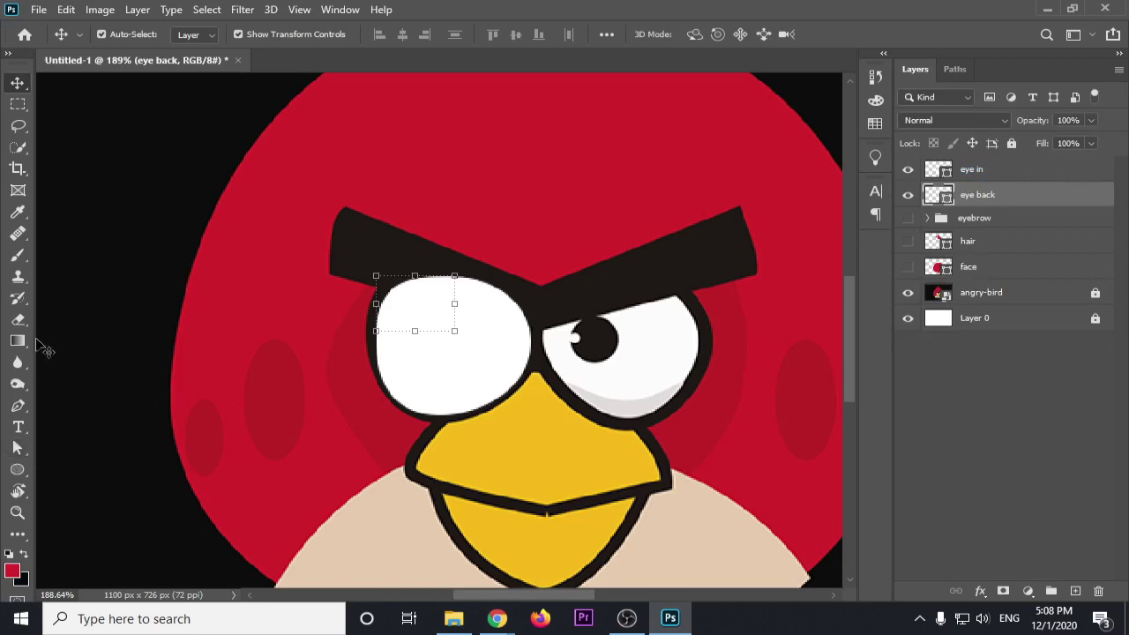
Delete the old 'eye back' layer and show 'eye in' again
left_click(17, 470)
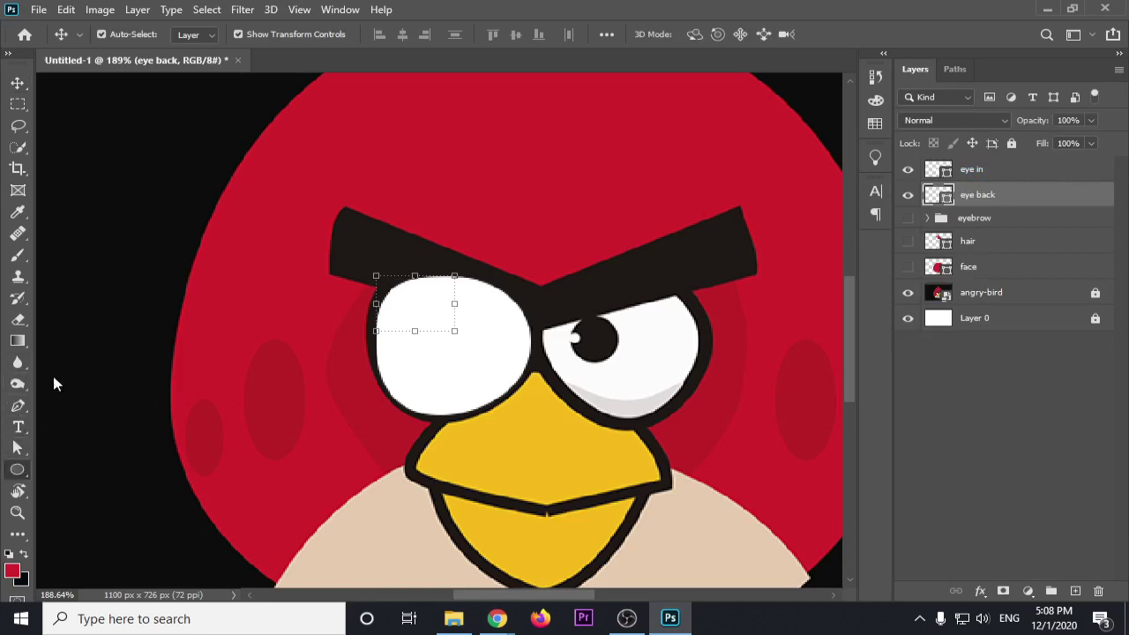
left_click(197, 36)
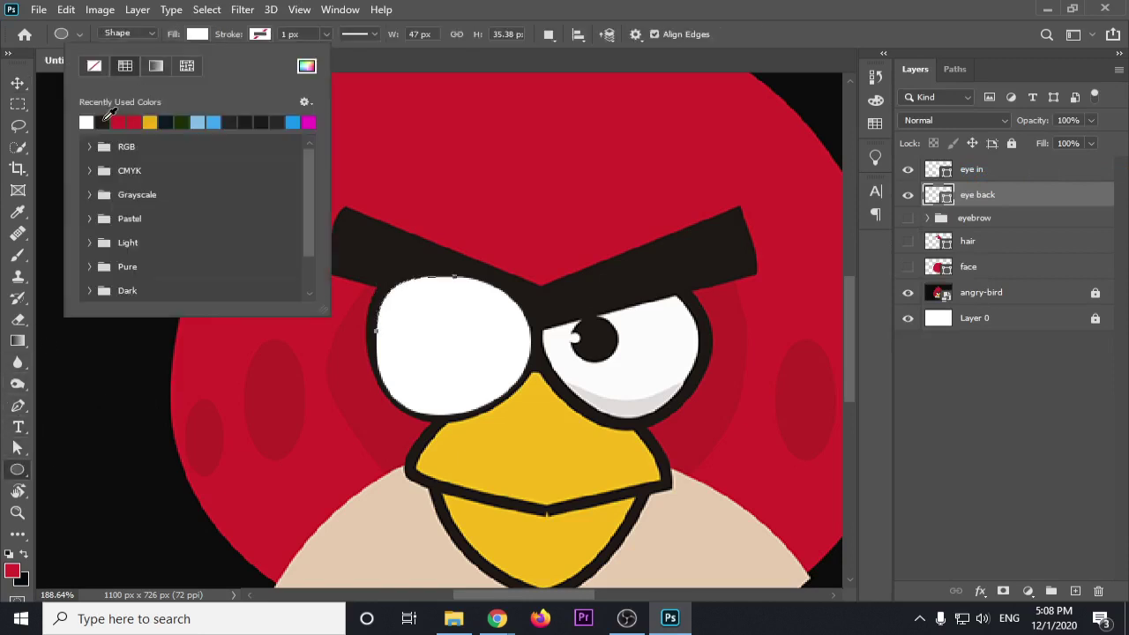
left_click(18, 84)
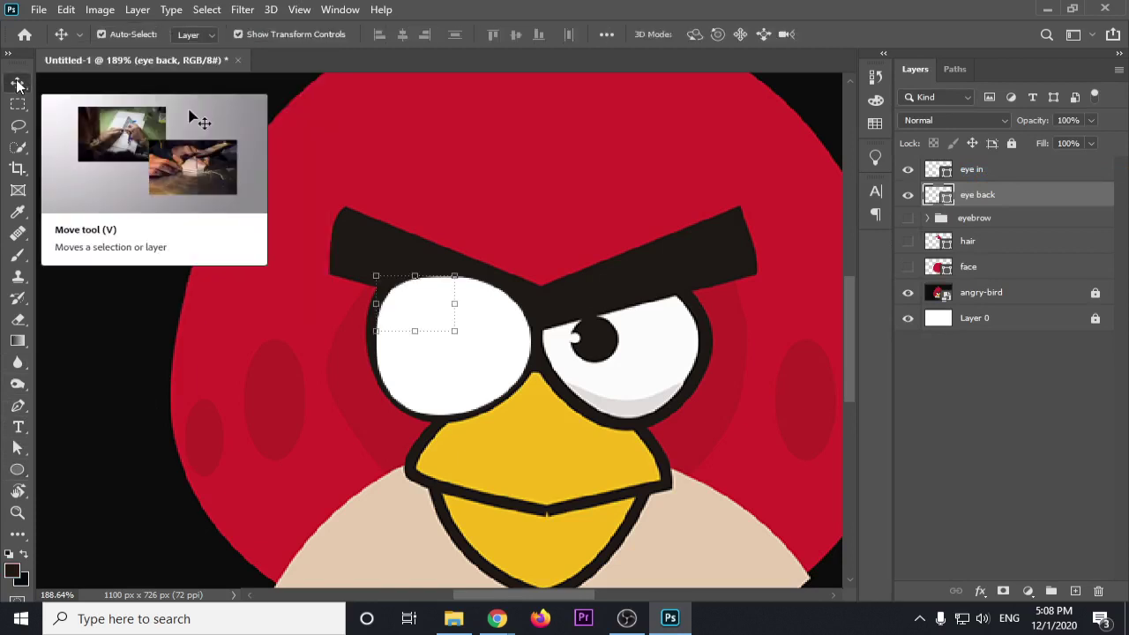
left_click(389, 289, "shift")
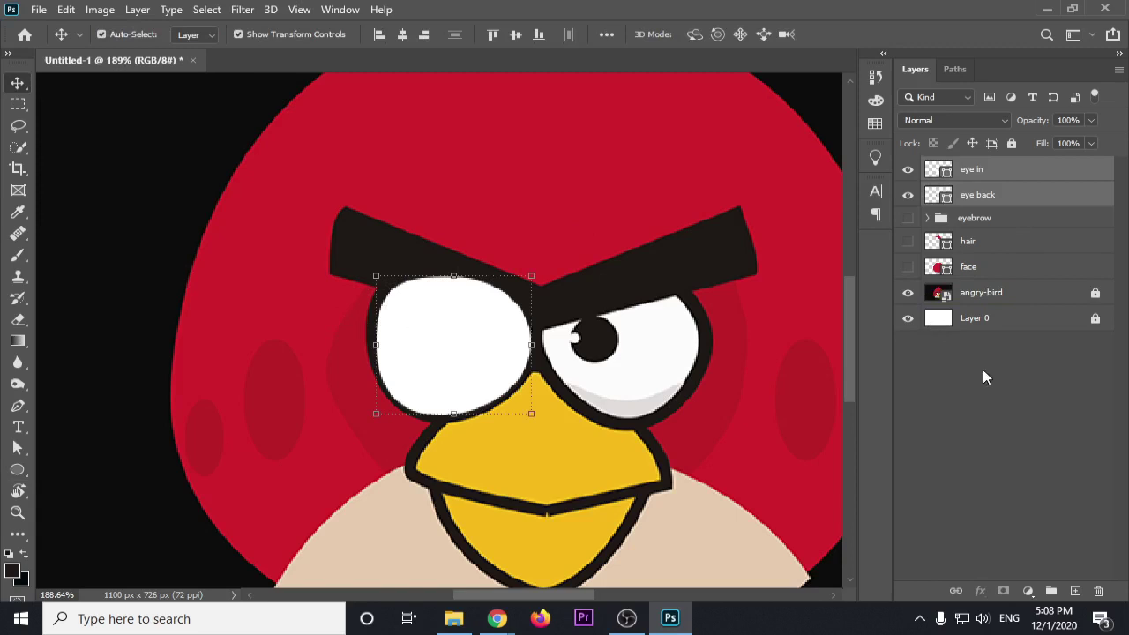
left_click(908, 169)
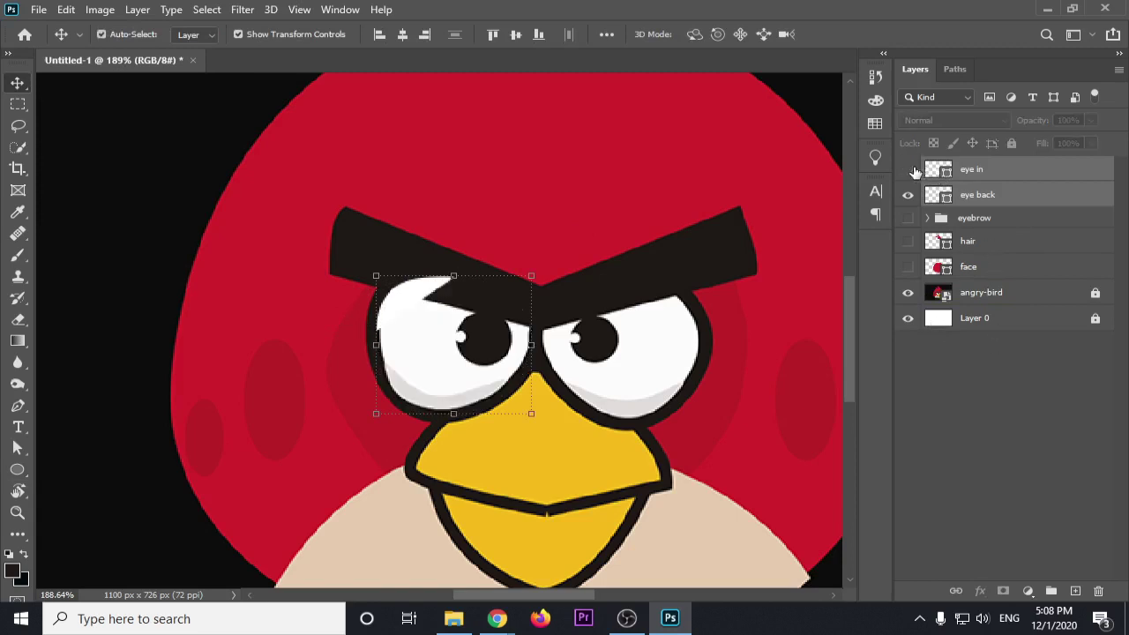
left_click(977, 195)
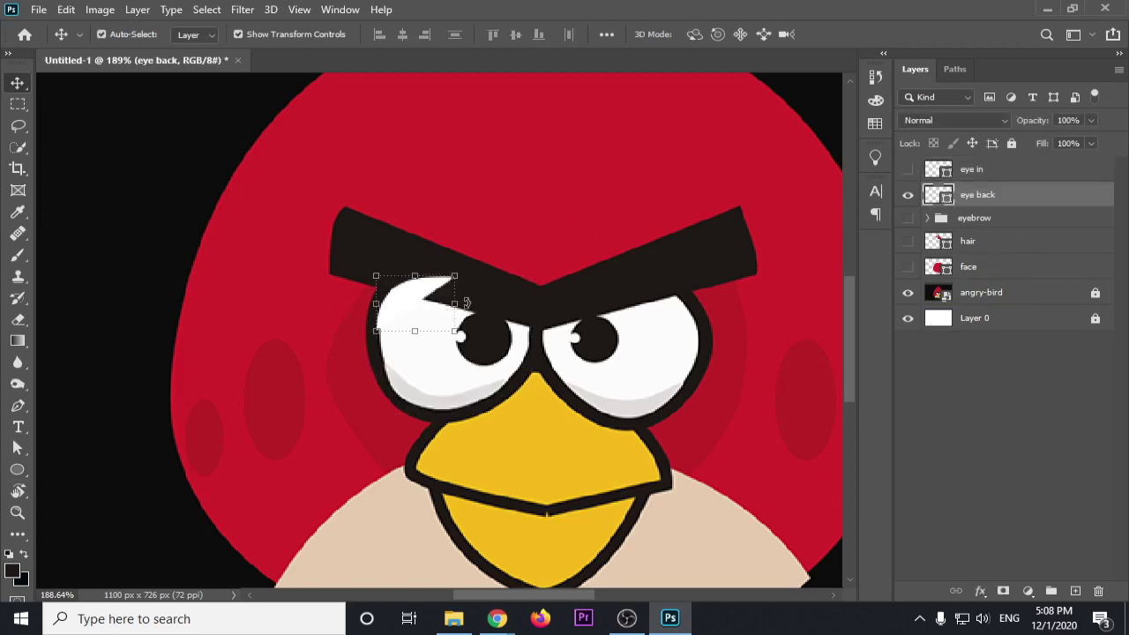
key("Up")
key("Up")
key("Up")
key("Up")
key("Up")
key("Up")
key("Up")
key("Up")
key("Up")
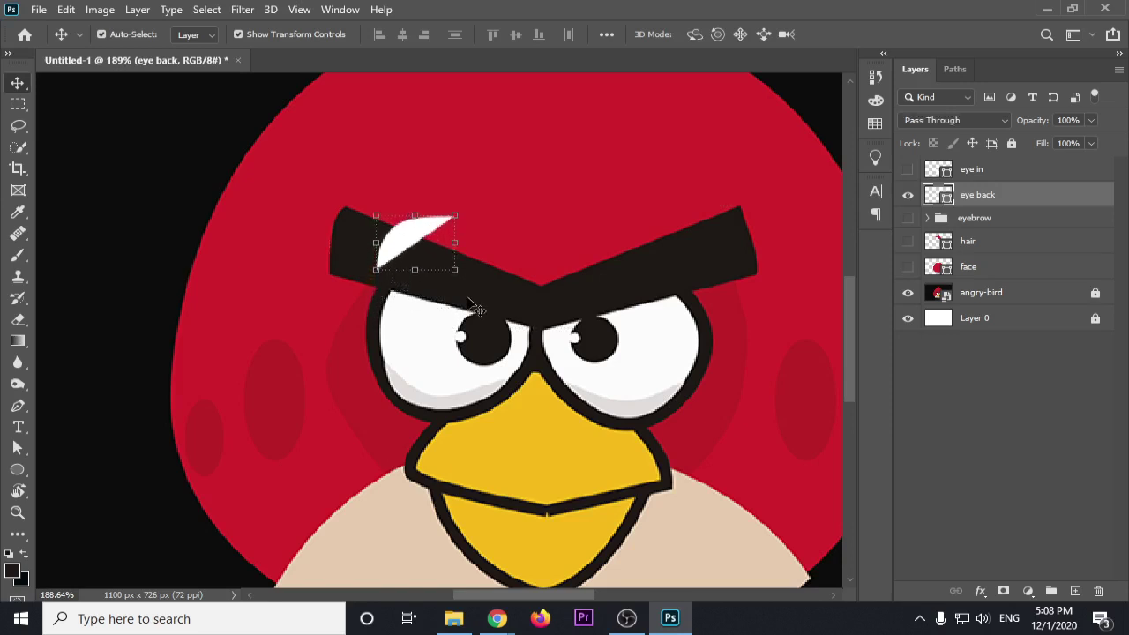
key("Delete")
left_click(970, 170)
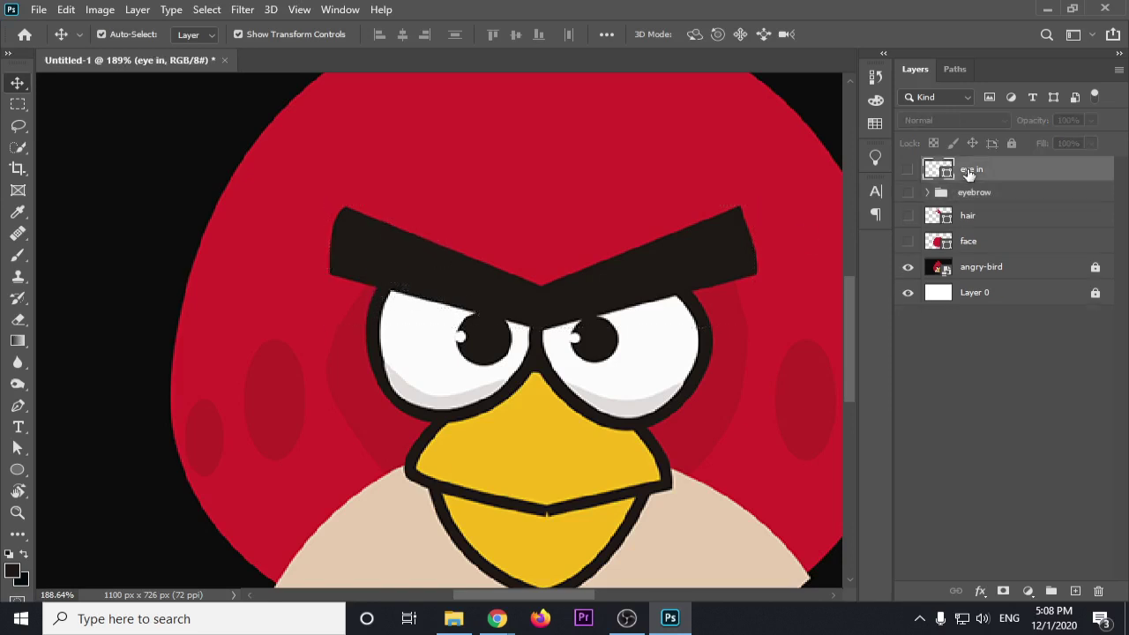
left_click(908, 170)
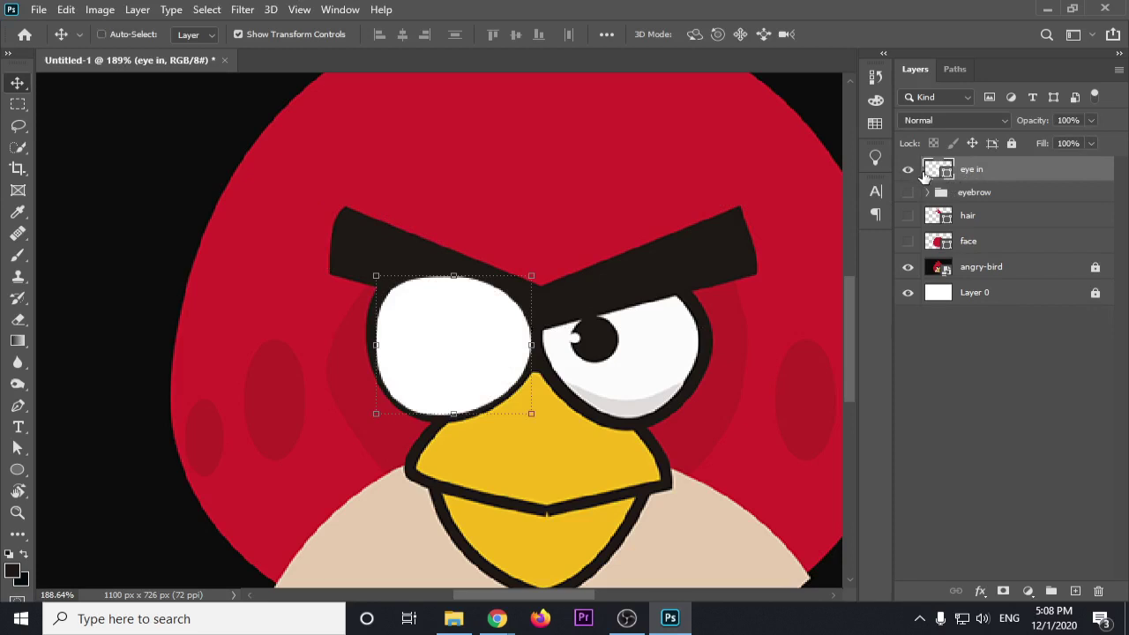
Duplicate 'eye in', move the copy beneath it, and rename it 'eye back'
key("ctrl+j")
left_click_drag(978, 172, 981, 205)
left_click(984, 170)
double_click(991, 194)
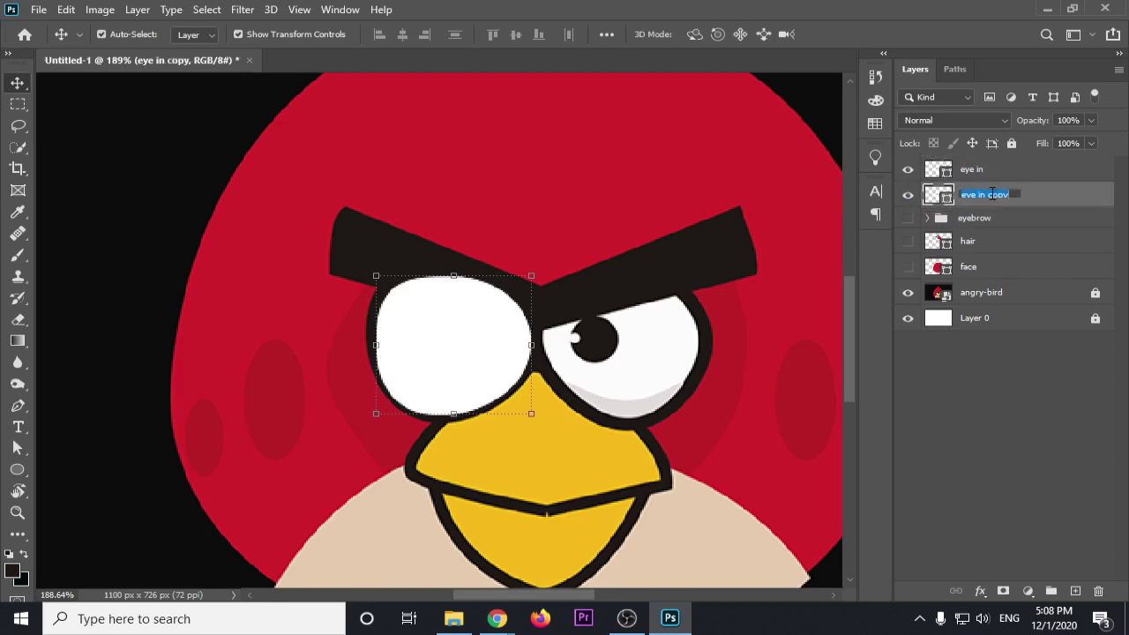
left_click(1017, 194)
type("k")
key("Return")
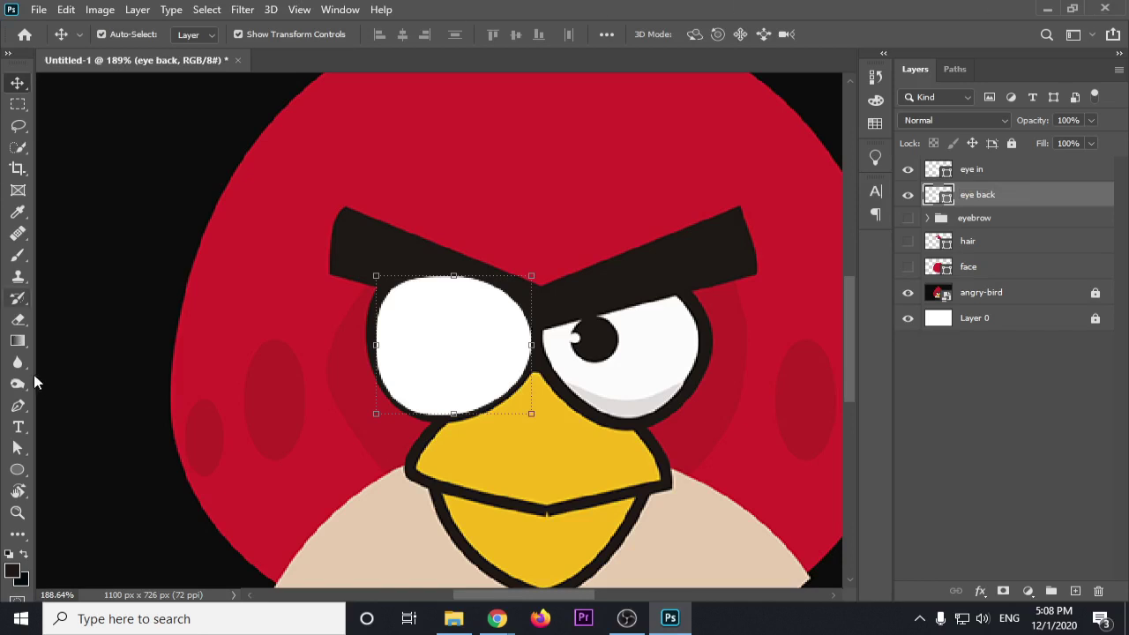
Enlarge the 'eye back' shape to 112% so it rings the white eye
left_click(18, 469)
left_click(173, 37)
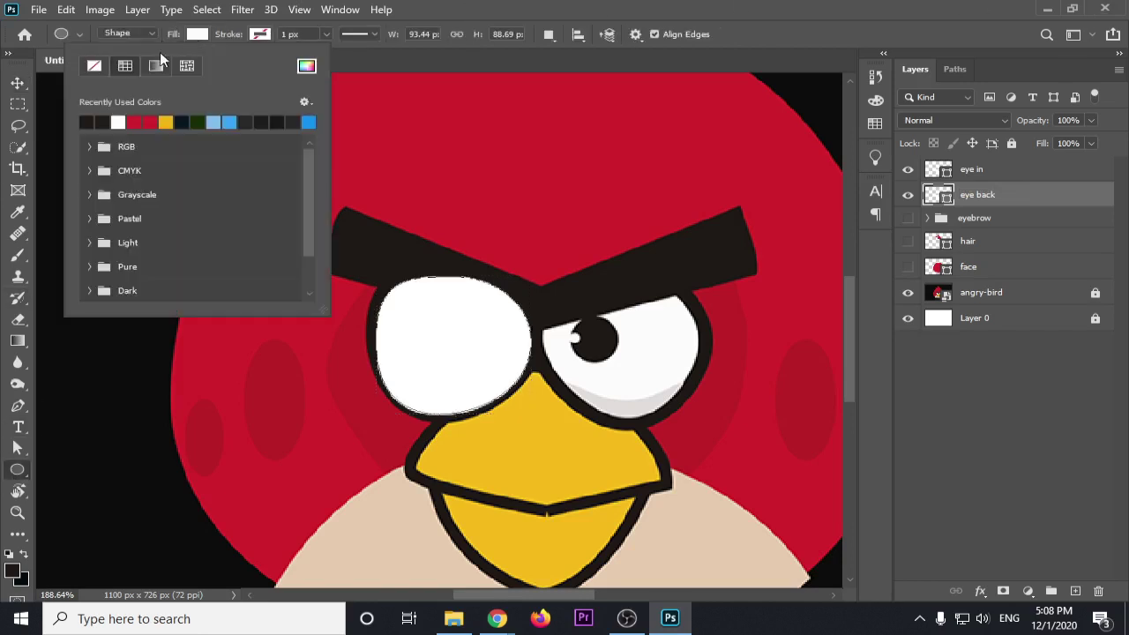
key("v")
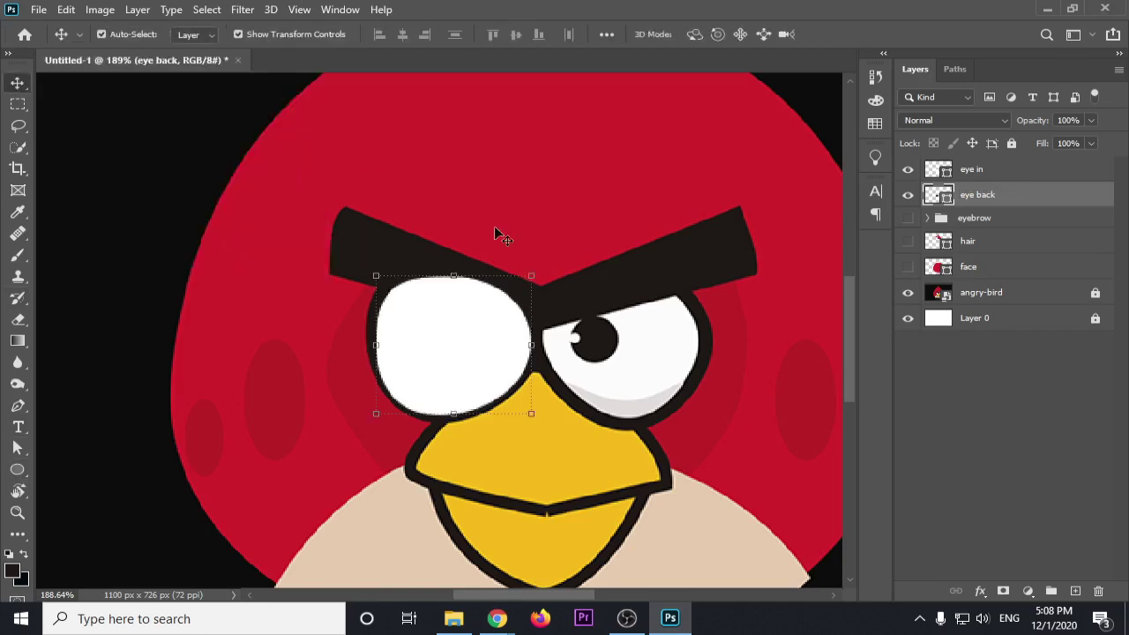
mouse_move(533, 277)
left_mouse_down()
mouse_move(550, 263)
mouse_move(543, 269)
left_mouse_up()
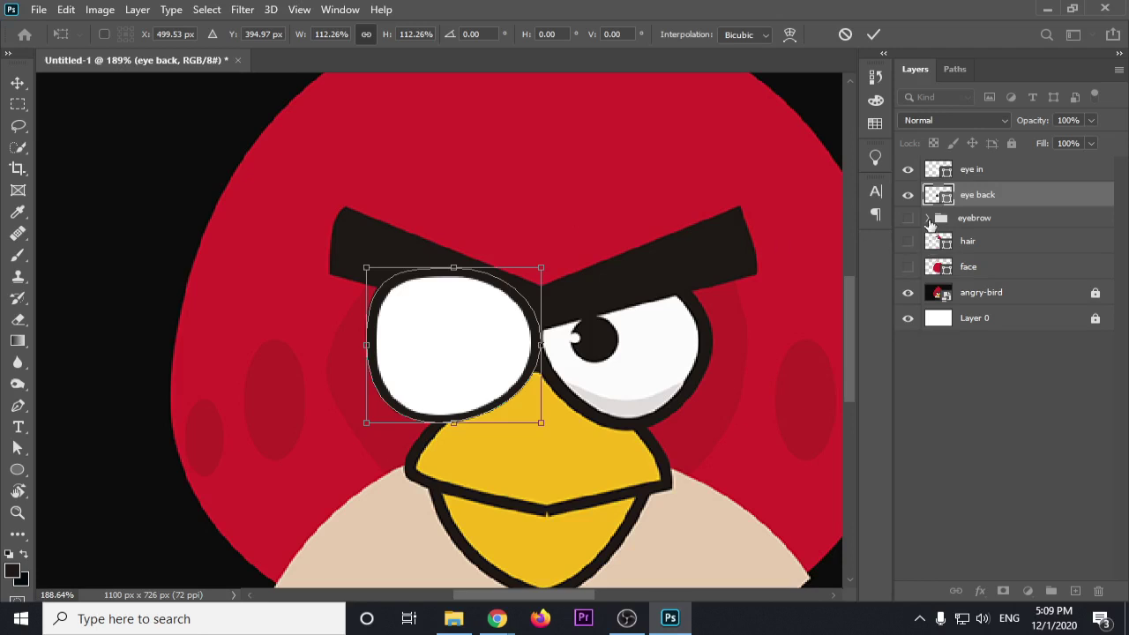
key("Return")
Draw Ellipse 1 over the left pupil, align it, and stack it above 'eye in'
left_click(908, 175)
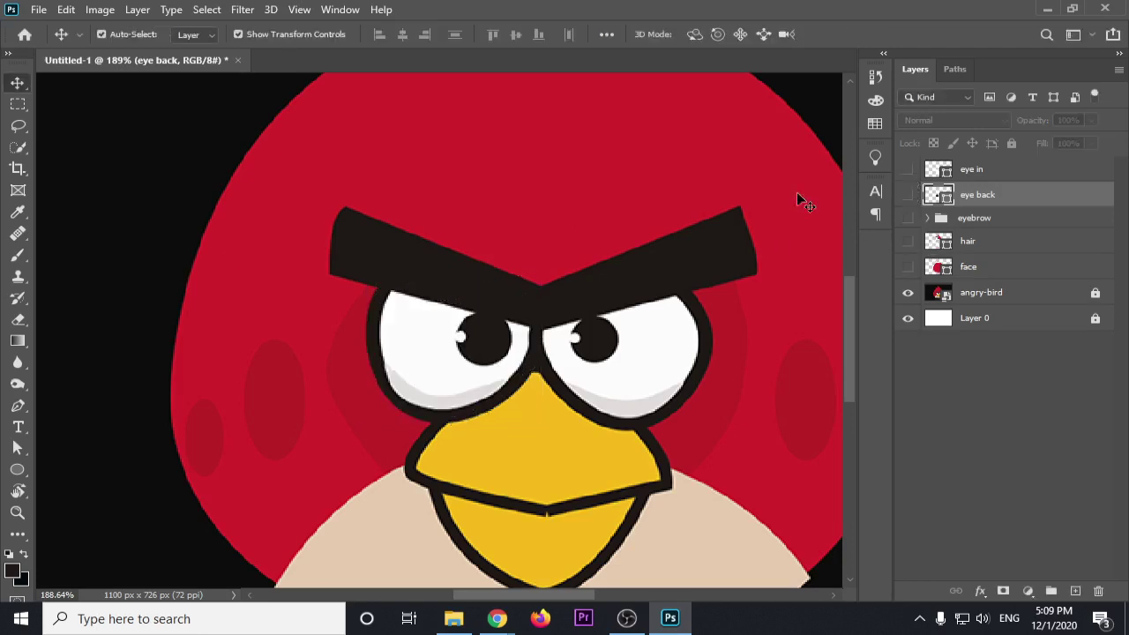
scroll(498, 349, "up", 2)
scroll(494, 349, "up", 2)
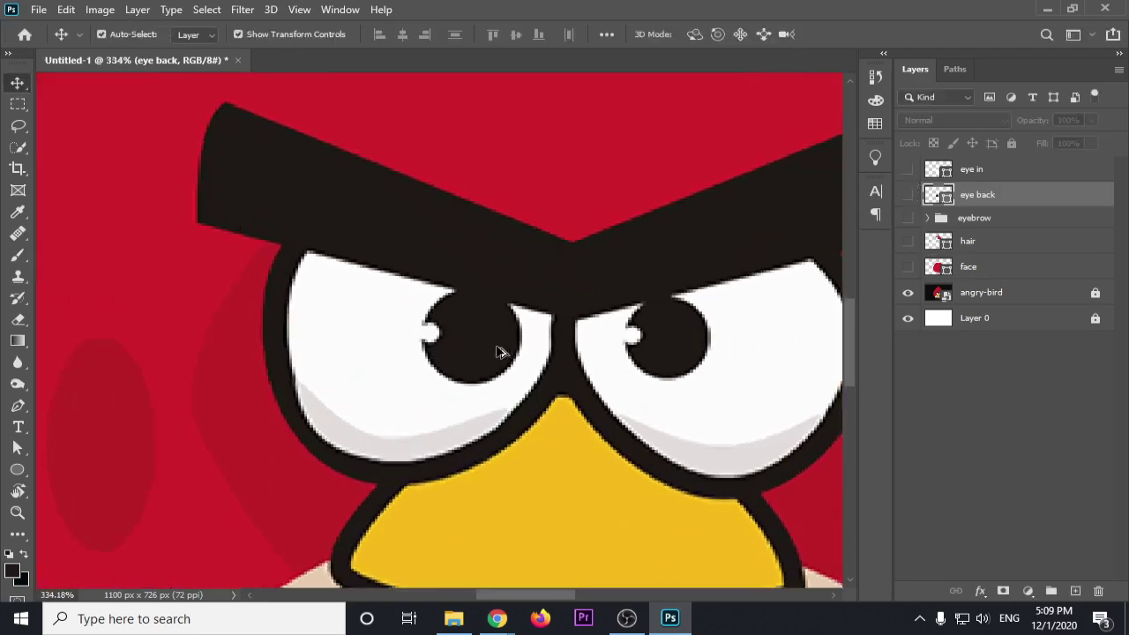
scroll(490, 347, "up", 2)
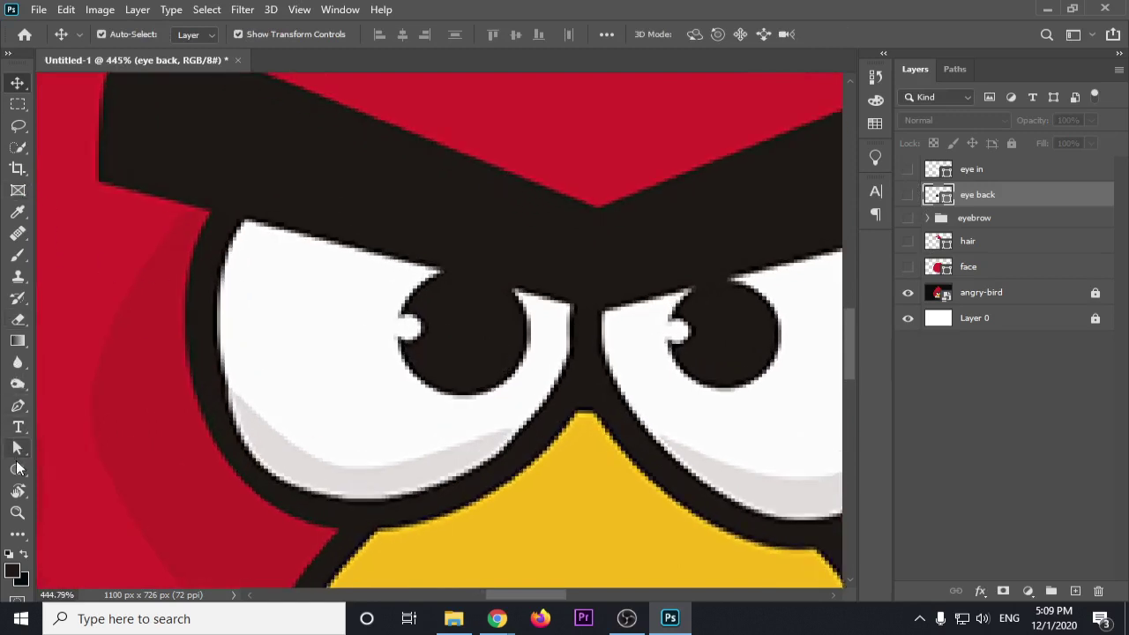
left_click(18, 469)
left_click_drag(403, 280, 527, 499)
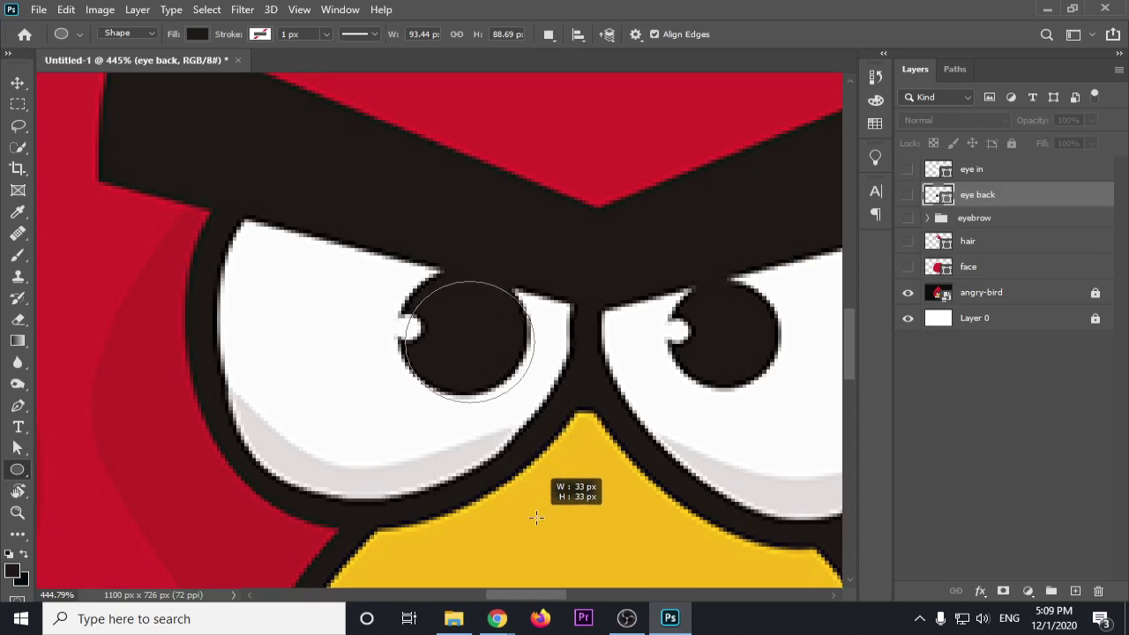
left_click_drag(526, 499, 534, 511)
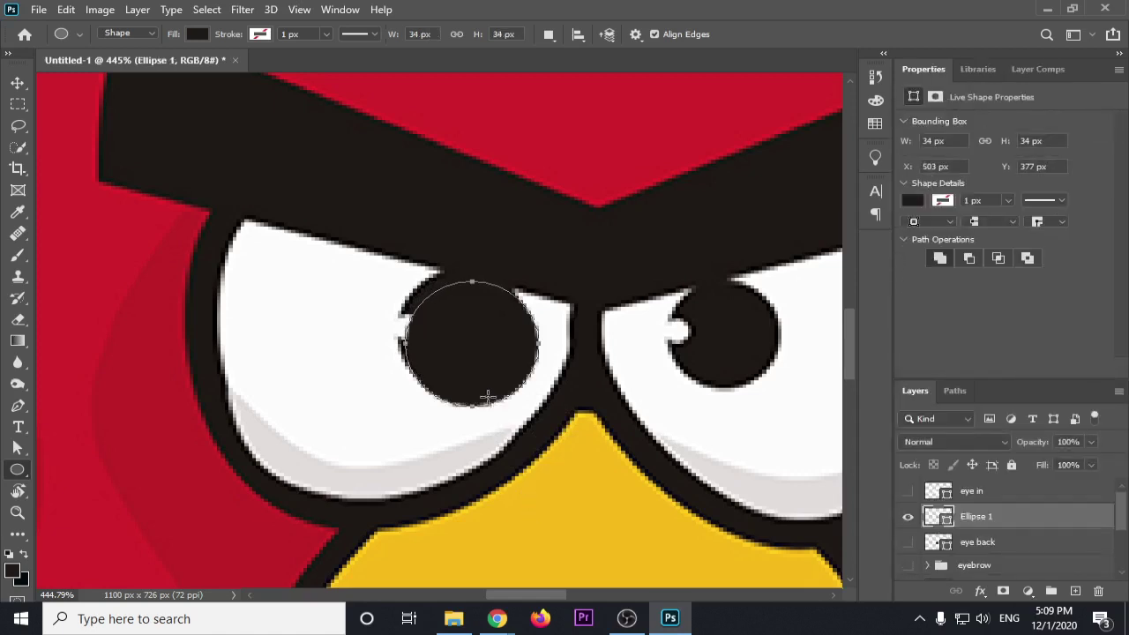
left_click(17, 82)
mouse_move(486, 353)
left_mouse_down()
mouse_move(479, 341)
mouse_move(377, 315)
mouse_move(324, 325)
left_mouse_up()
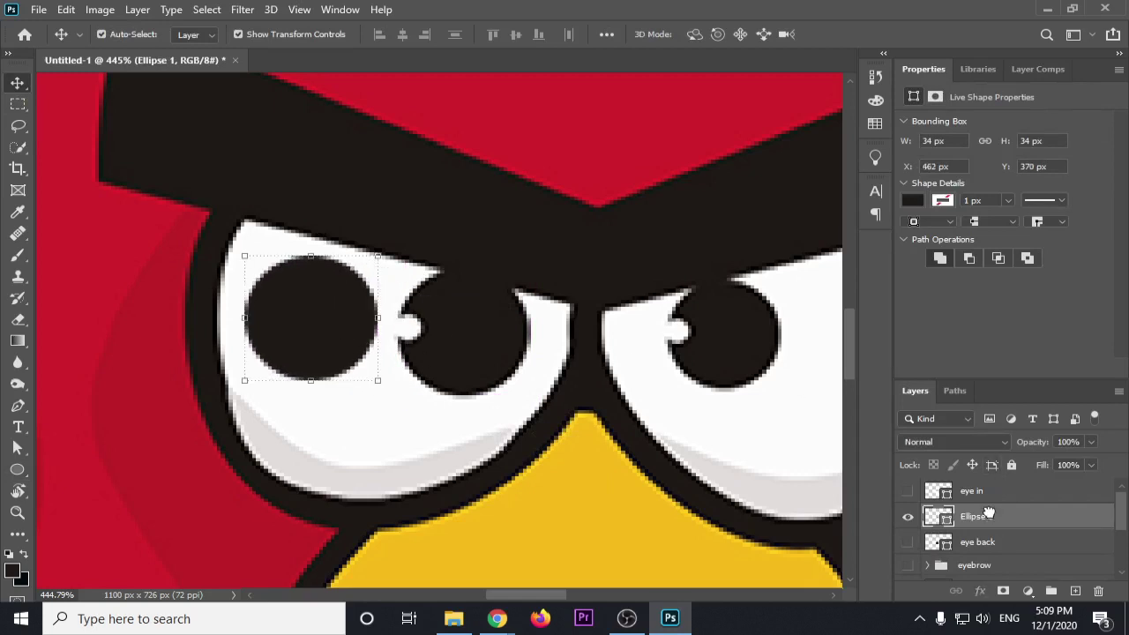
left_click_drag(991, 520, 987, 490)
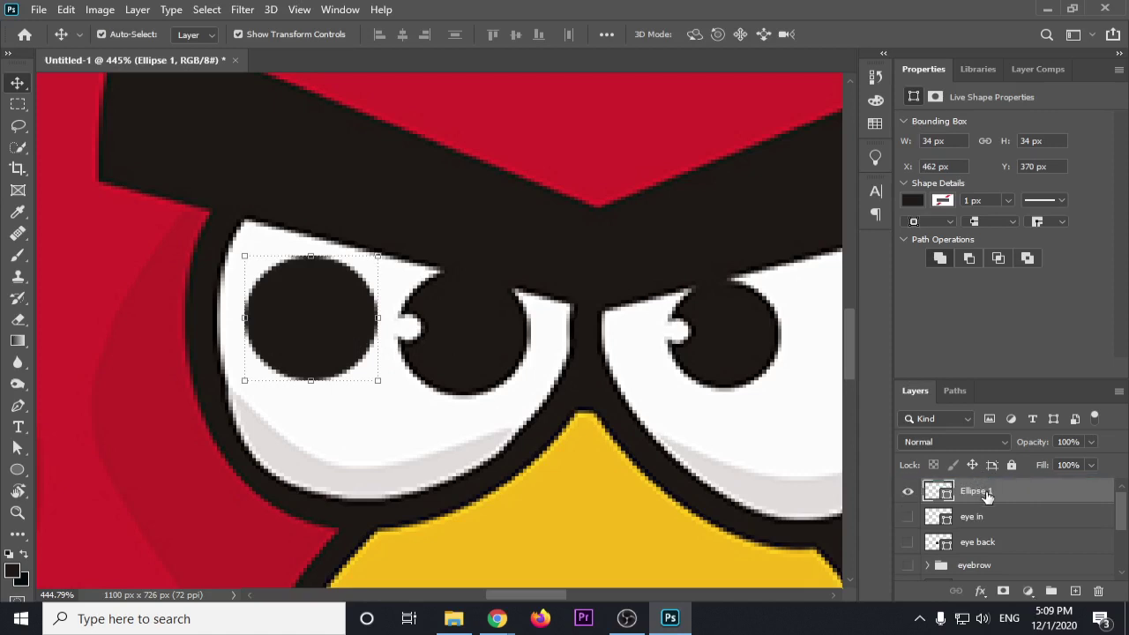
Duplicate the pupil and shrink the copy into a small off-white highlight
key("ctrl+j")
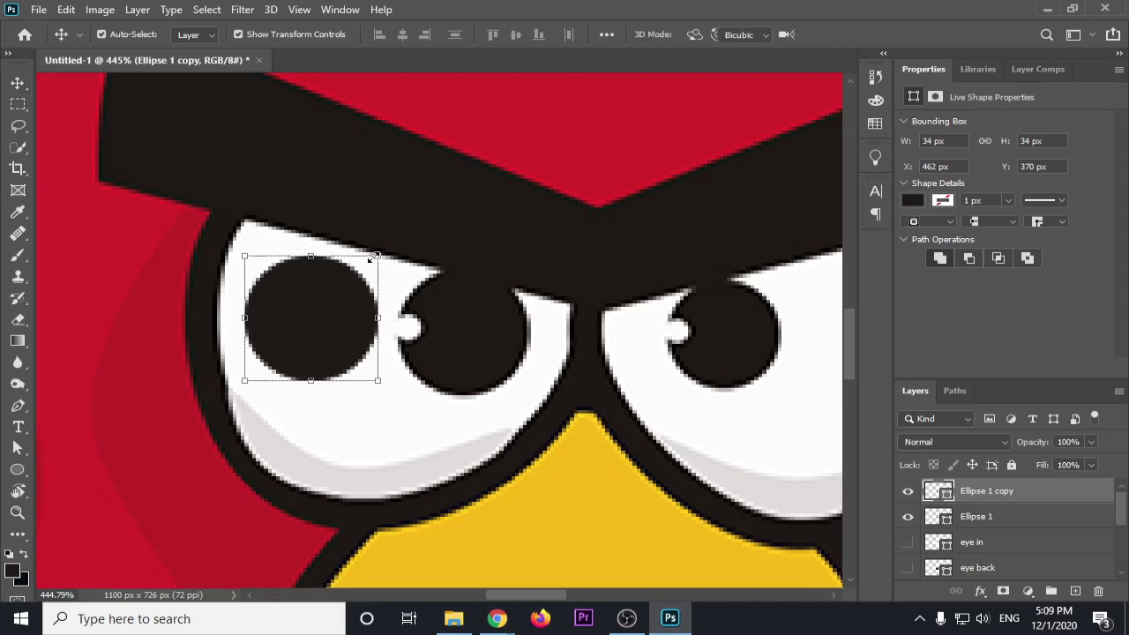
left_click_drag(377, 256, 329, 305)
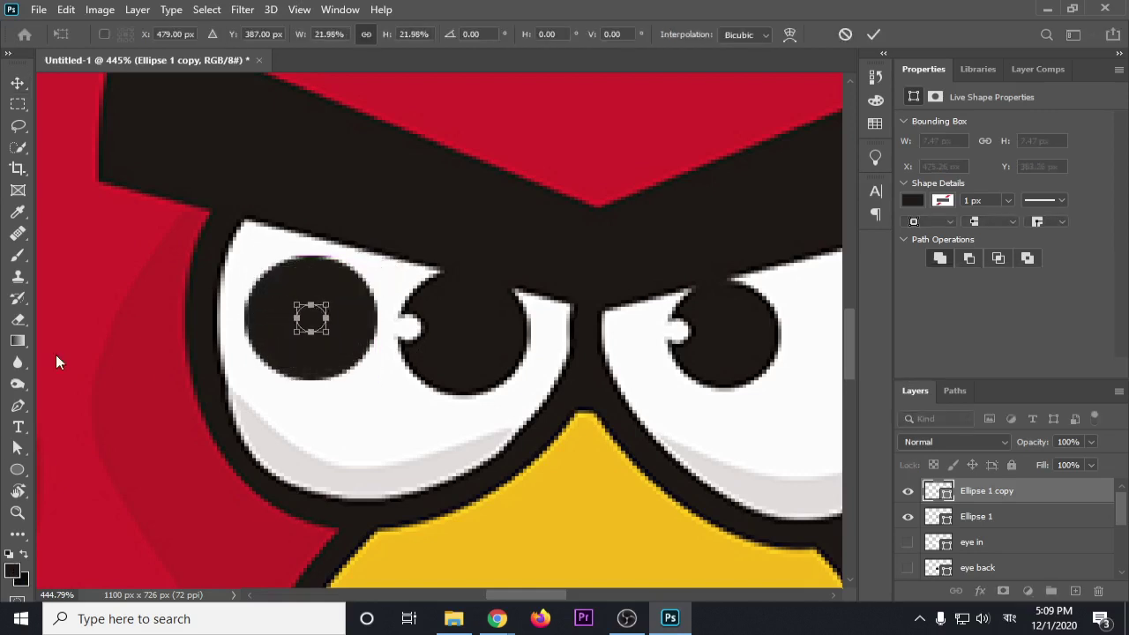
left_click(17, 406)
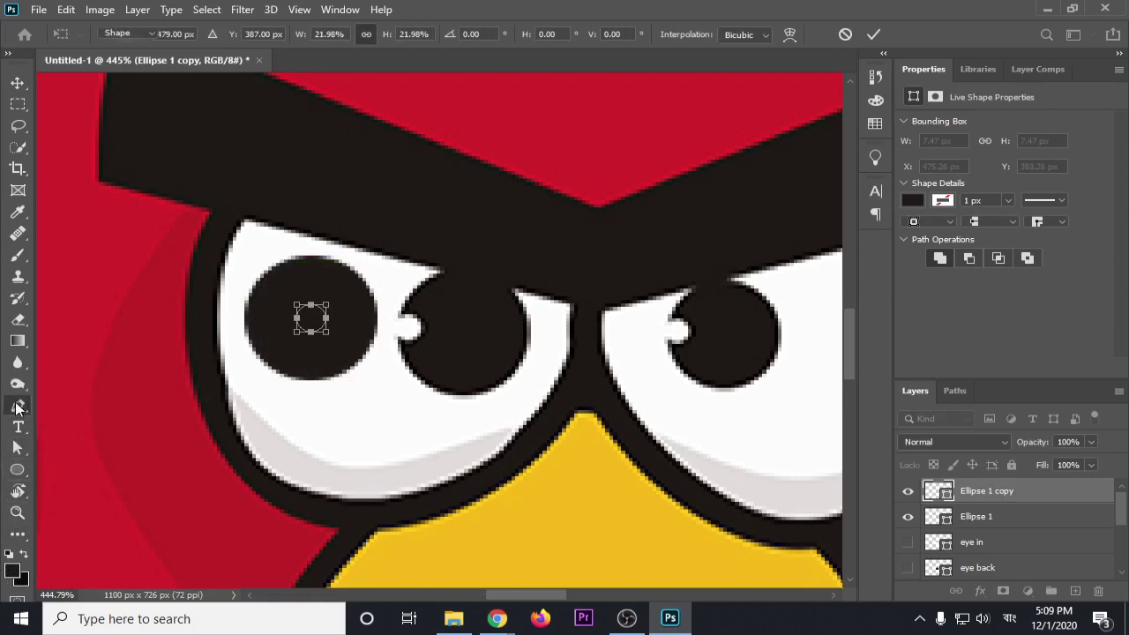
left_click(192, 34)
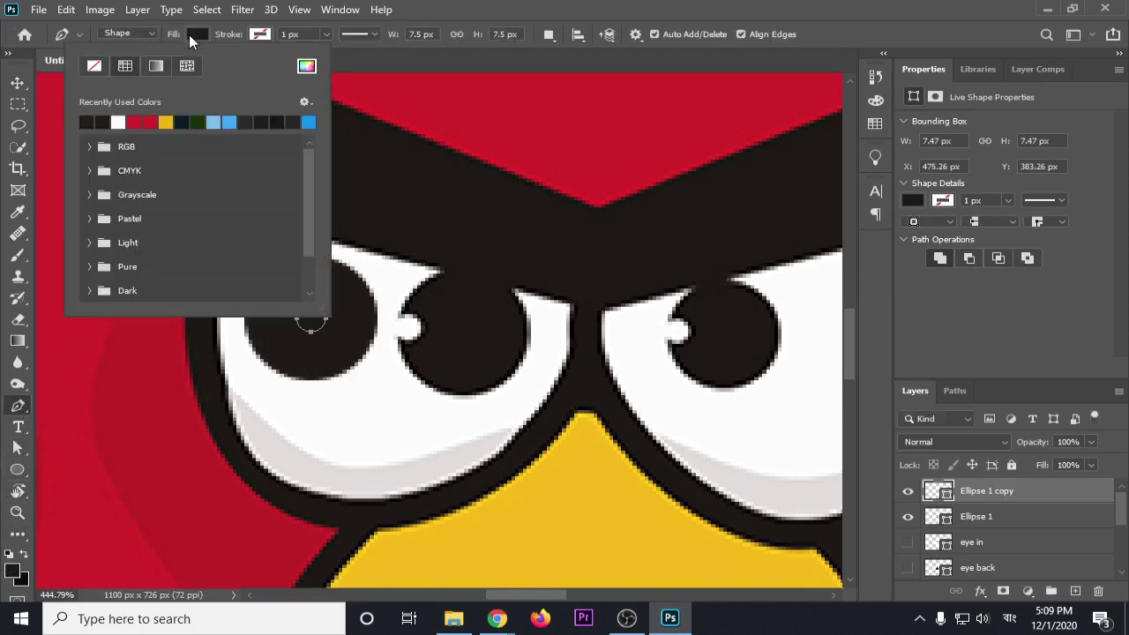
left_click(118, 122)
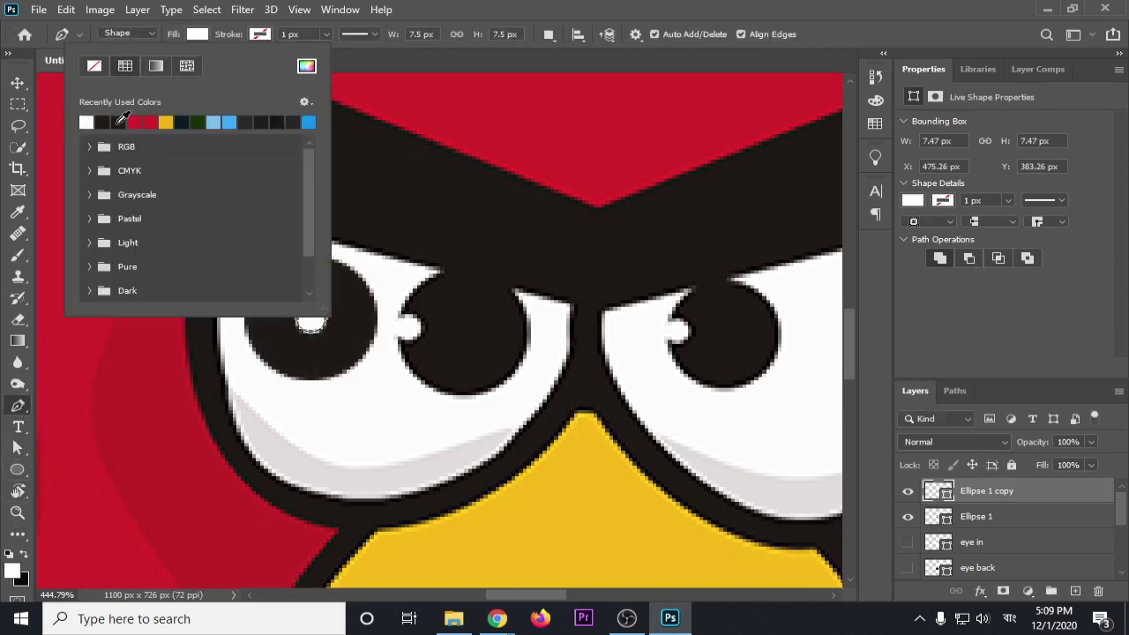
left_click(306, 65)
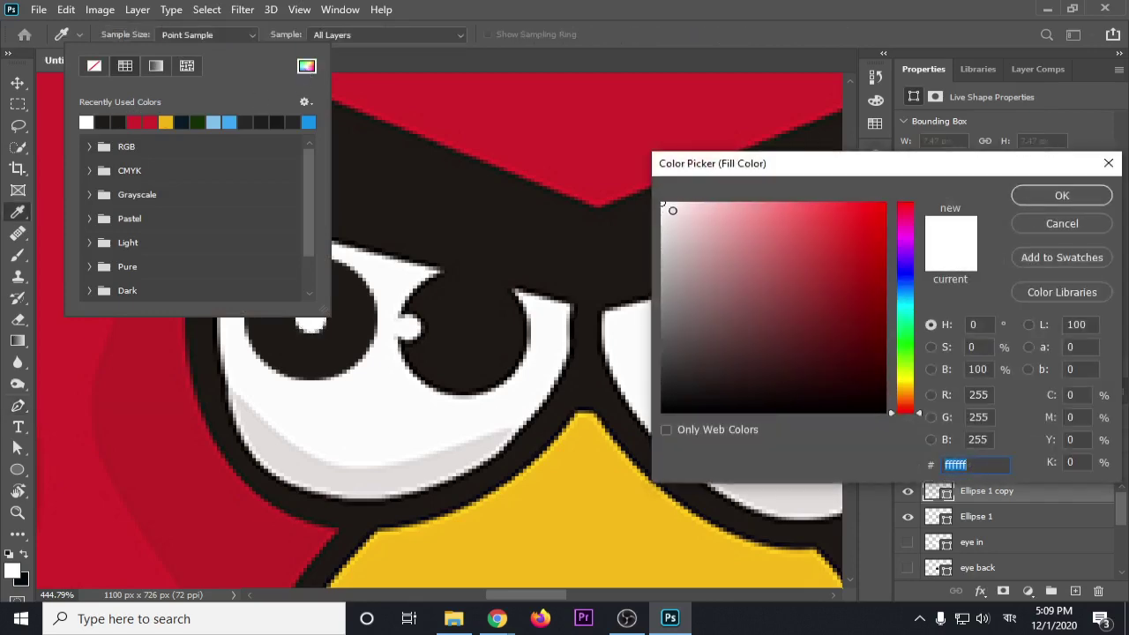
left_click_drag(672, 210, 661, 212)
left_click(1063, 195)
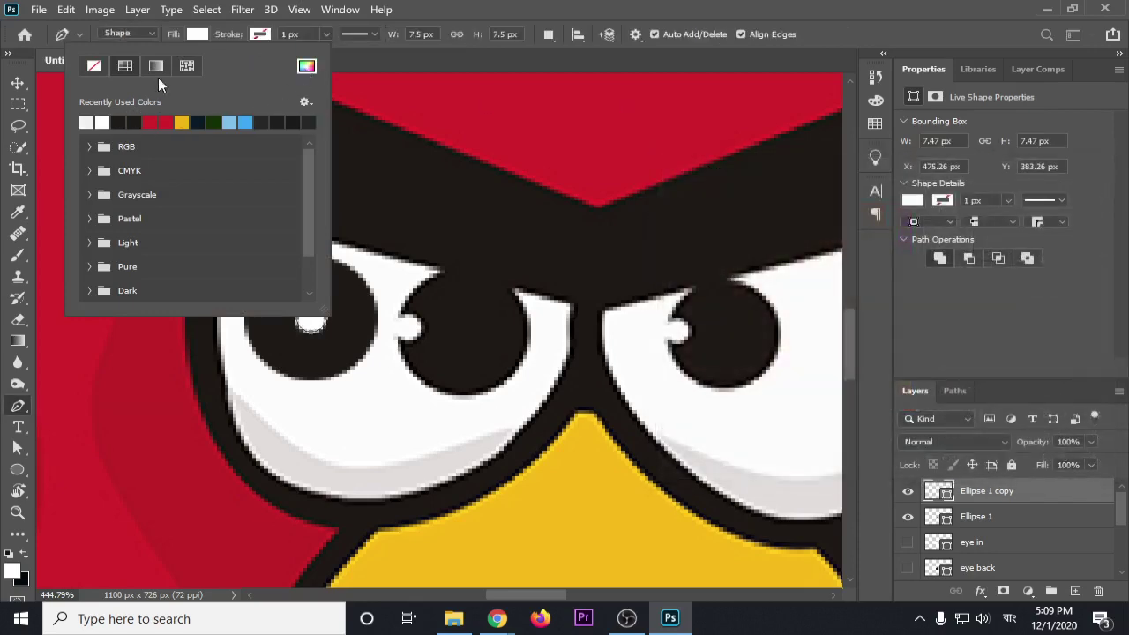
key("Escape")
Place the highlight up-left in the pupil, then shift pupil and highlight right together
key("v")
scroll(209, 321, "up", 2)
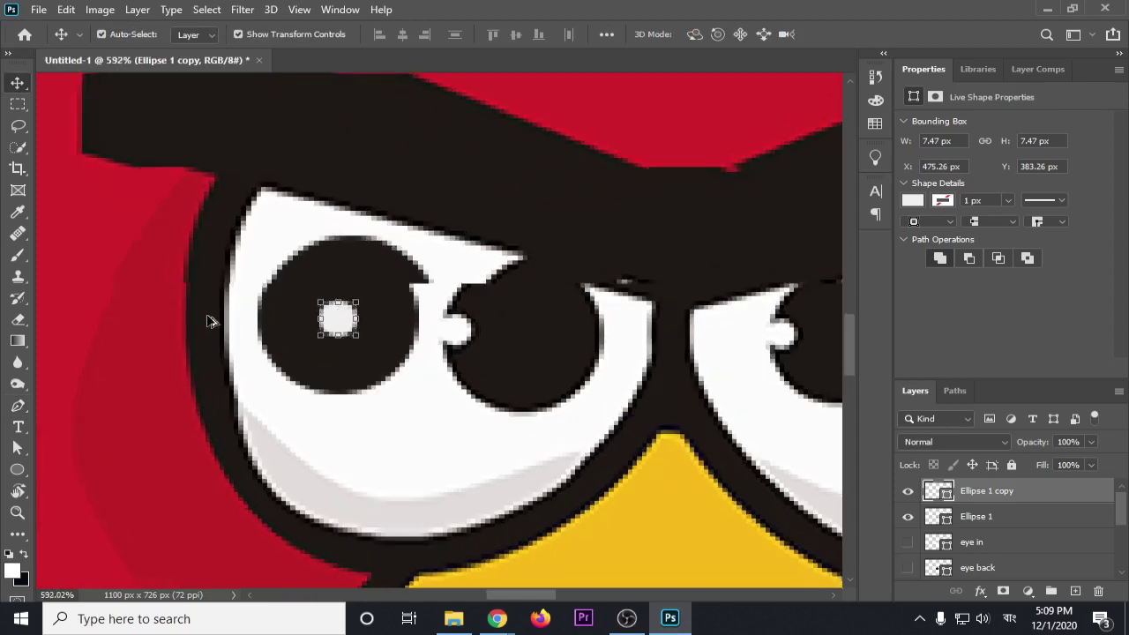
scroll(209, 321, "up", 1)
mouse_move(388, 328)
left_mouse_down()
mouse_move(325, 298)
mouse_move(315, 320)
left_mouse_up()
left_click(413, 265, "shift")
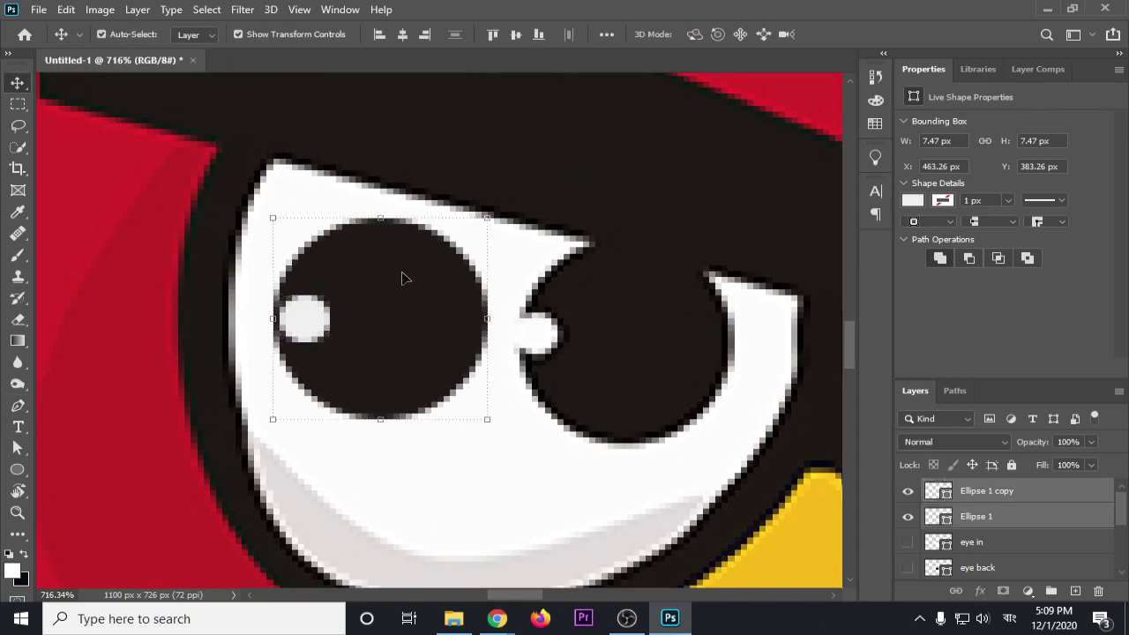
mouse_move(403, 277)
left_mouse_down()
mouse_move(504, 239)
mouse_move(624, 285)
mouse_move(632, 313)
left_mouse_up()
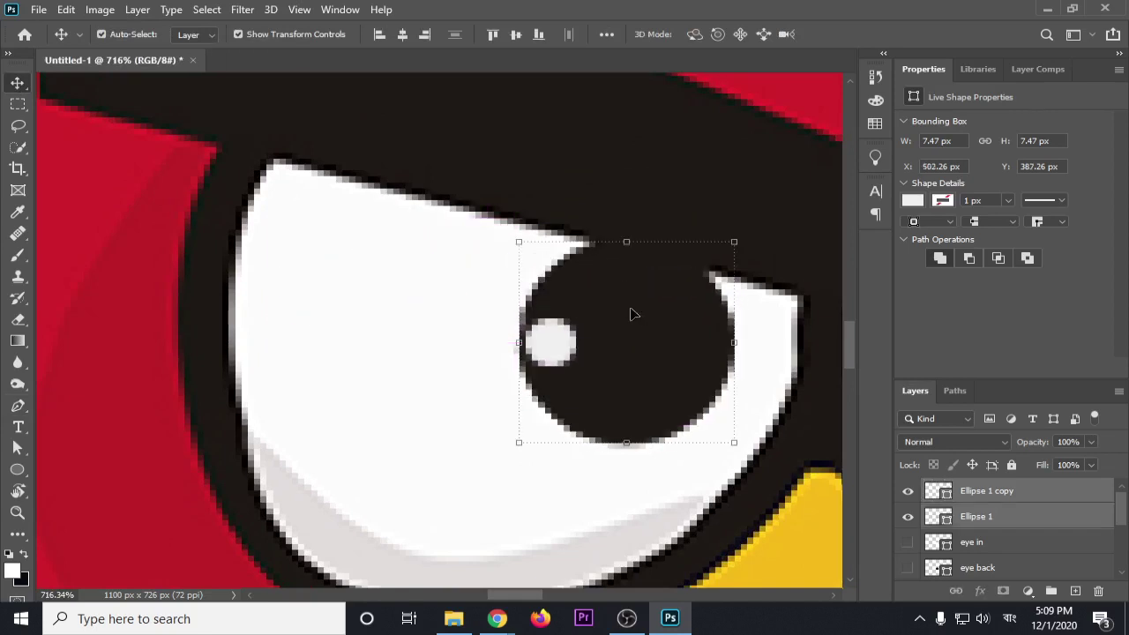
scroll(631, 317, "down", 5)
scroll(632, 323, "down", 1)
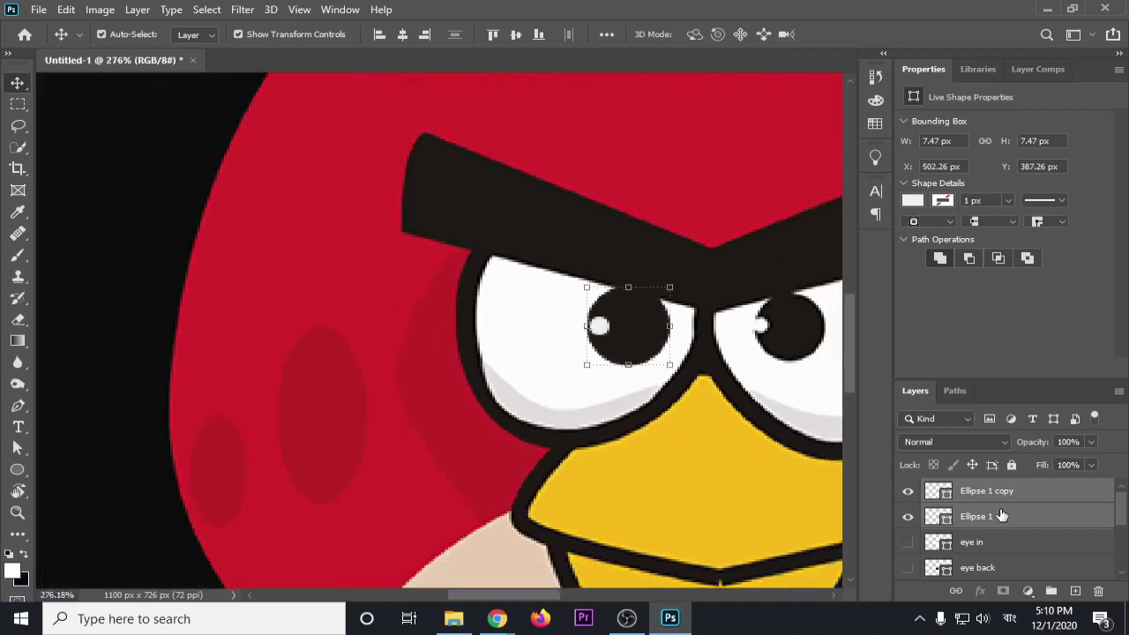
Group the pupil and highlight ellipses and name the group 'eye small'
key("ctrl+g")
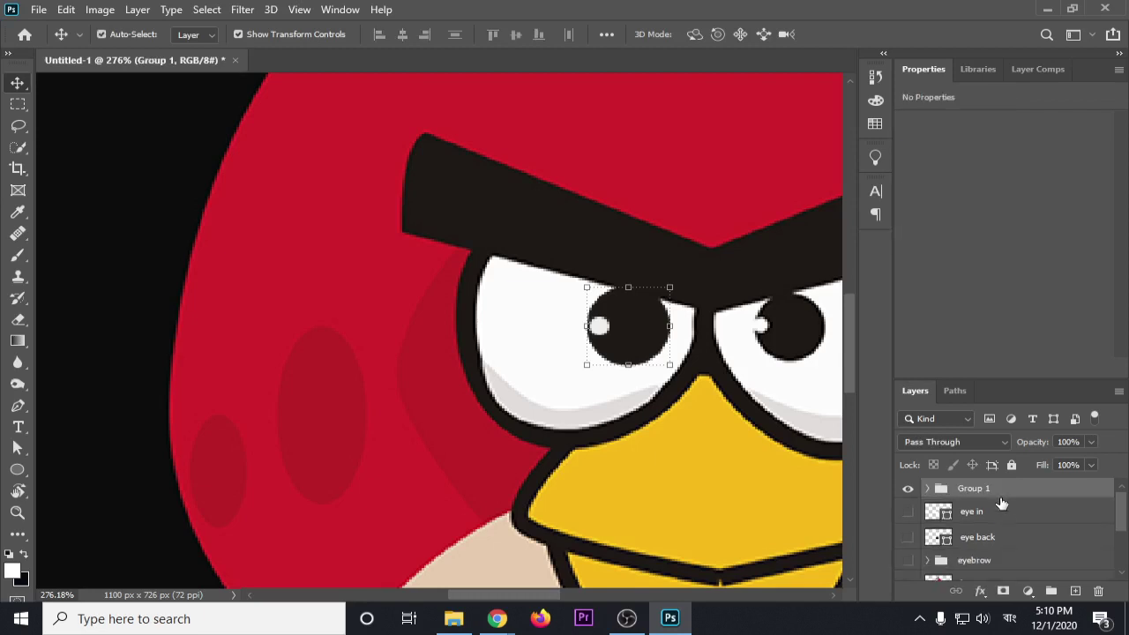
double_click(975, 489)
type("চো")
left_click(1010, 619)
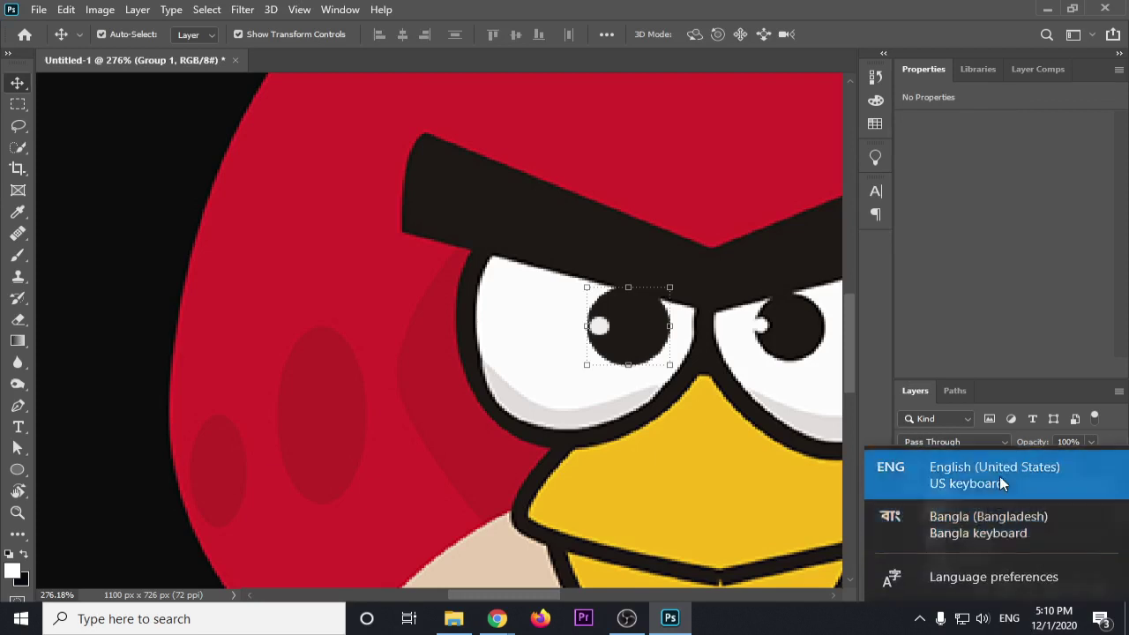
left_click(999, 473)
type("eye small")
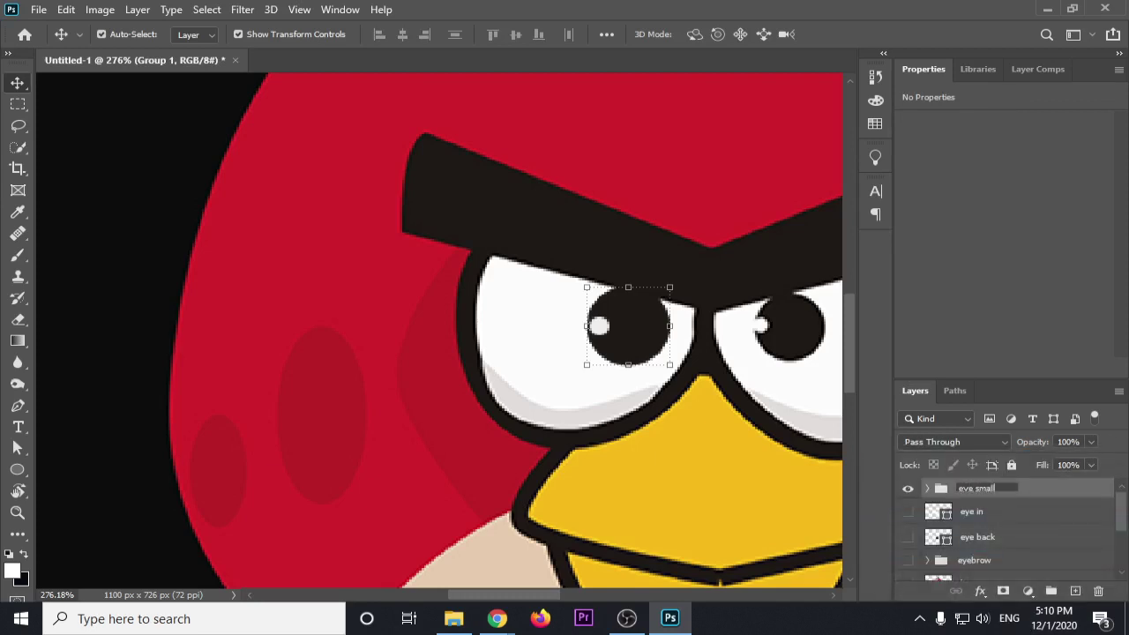
key("Return")
Close the Properties panel tab group
left_click(1120, 69)
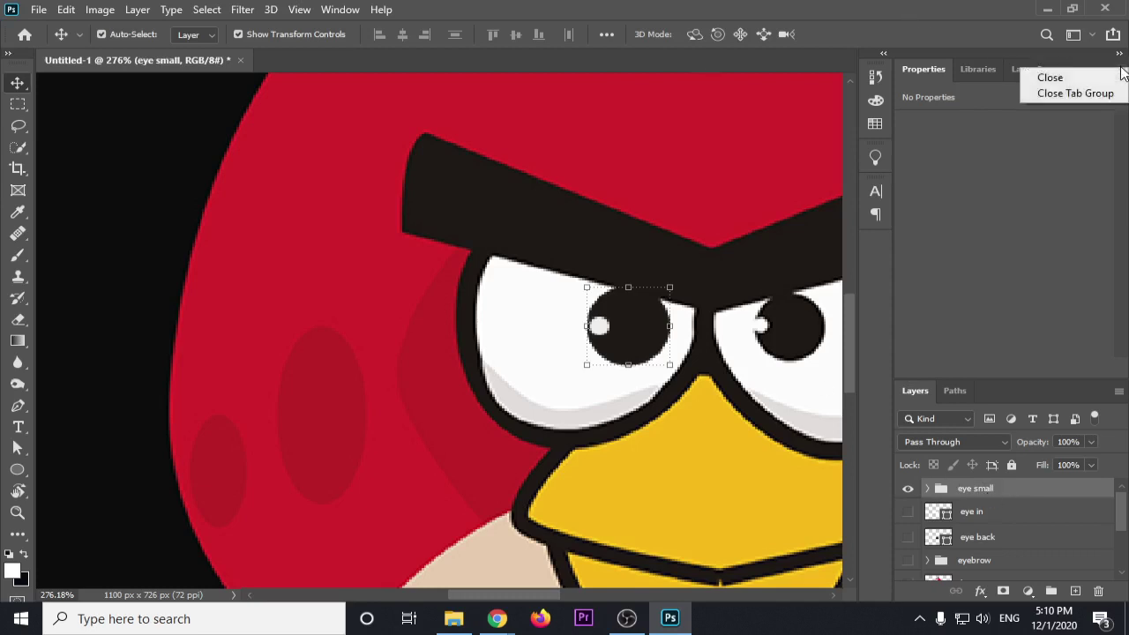
left_click(1087, 92)
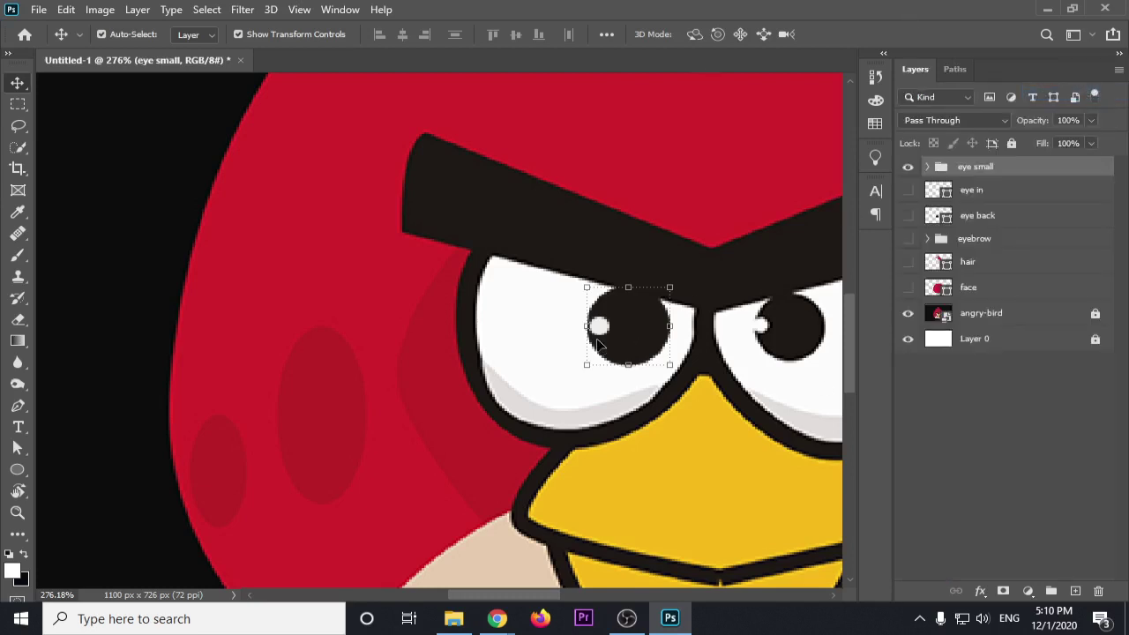
scroll(628, 428, "up", 1)
scroll(628, 428, "up", 2)
scroll(628, 428, "up", 1)
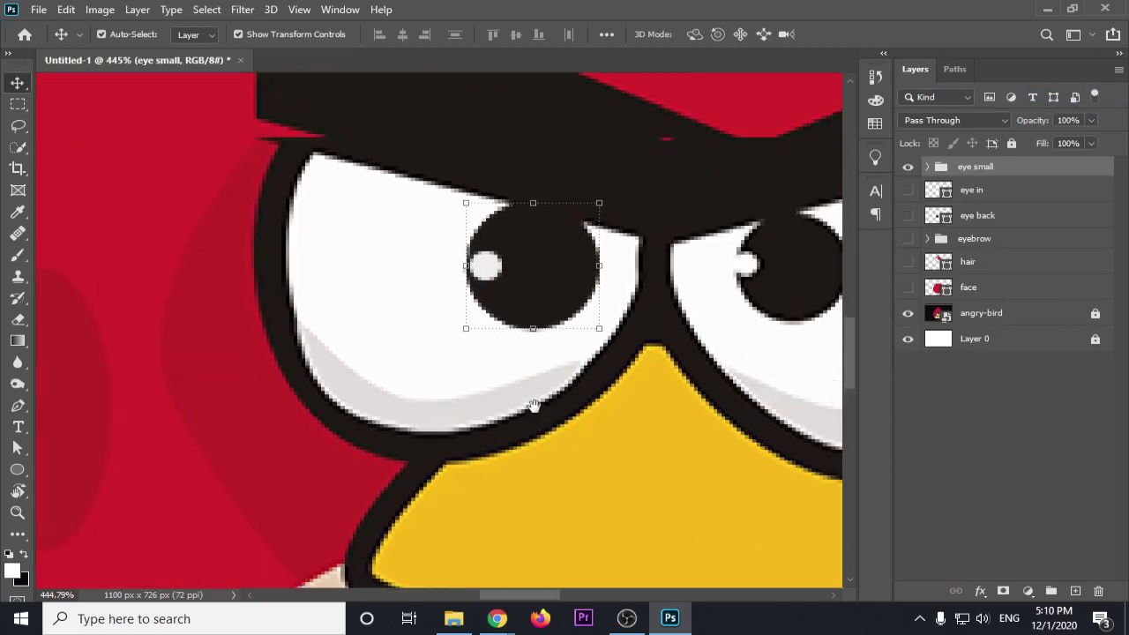
Set the Pen tool to Shape mode with a light grey fill sampled from the eye
left_click(17, 407)
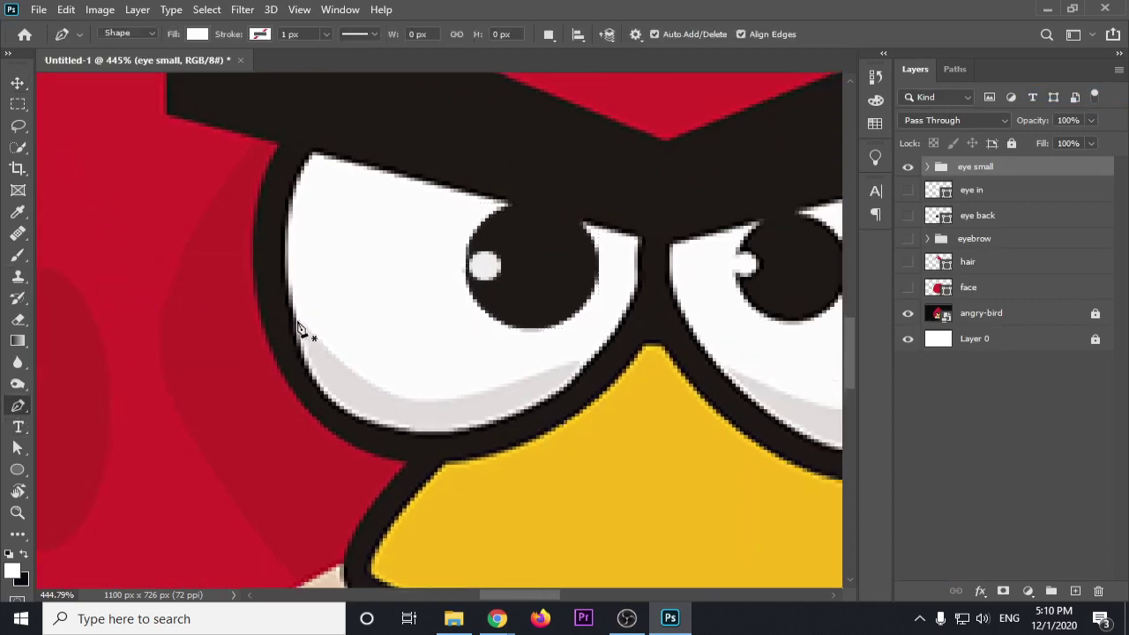
left_click(14, 572)
left_click(346, 385)
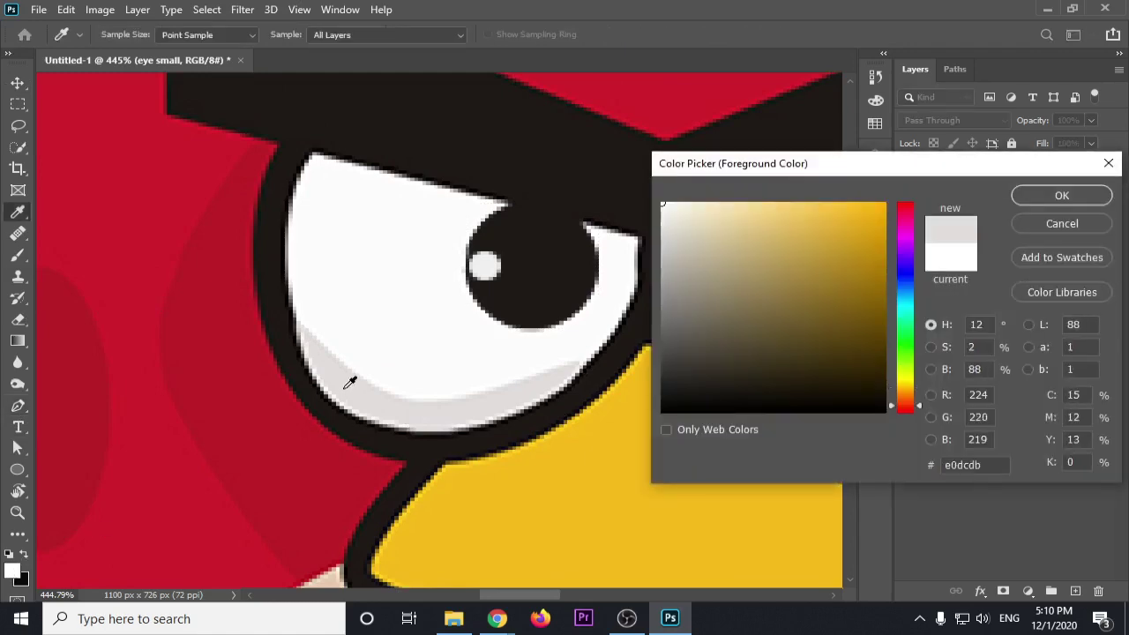
left_click(1024, 192)
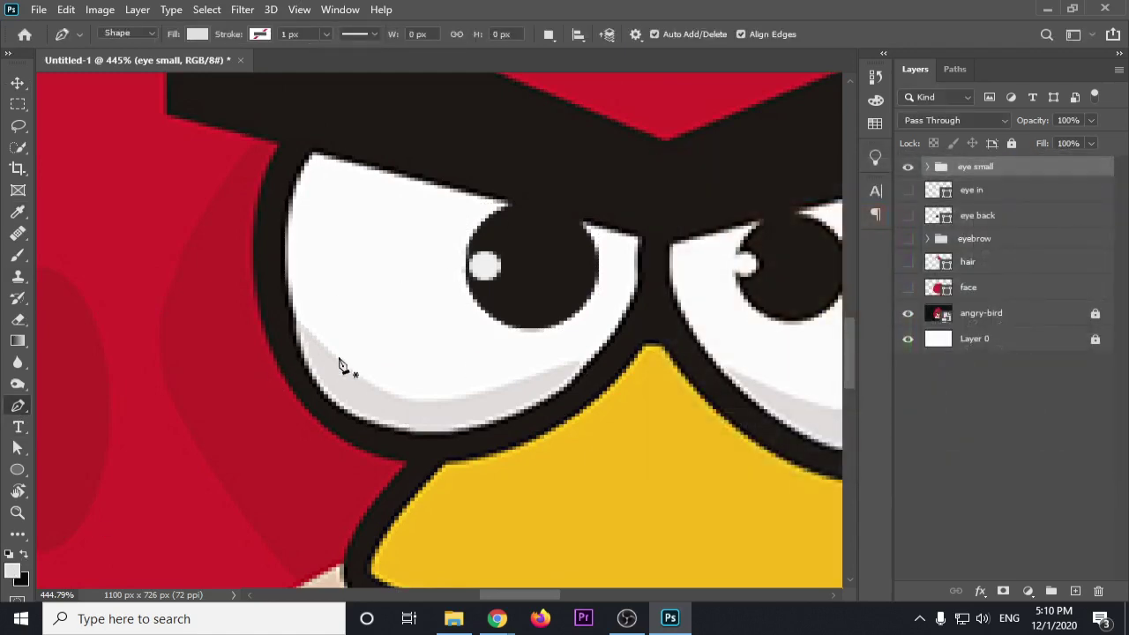
Place curved anchors along the bottom of the left eye for the shadow shape
left_click(292, 316)
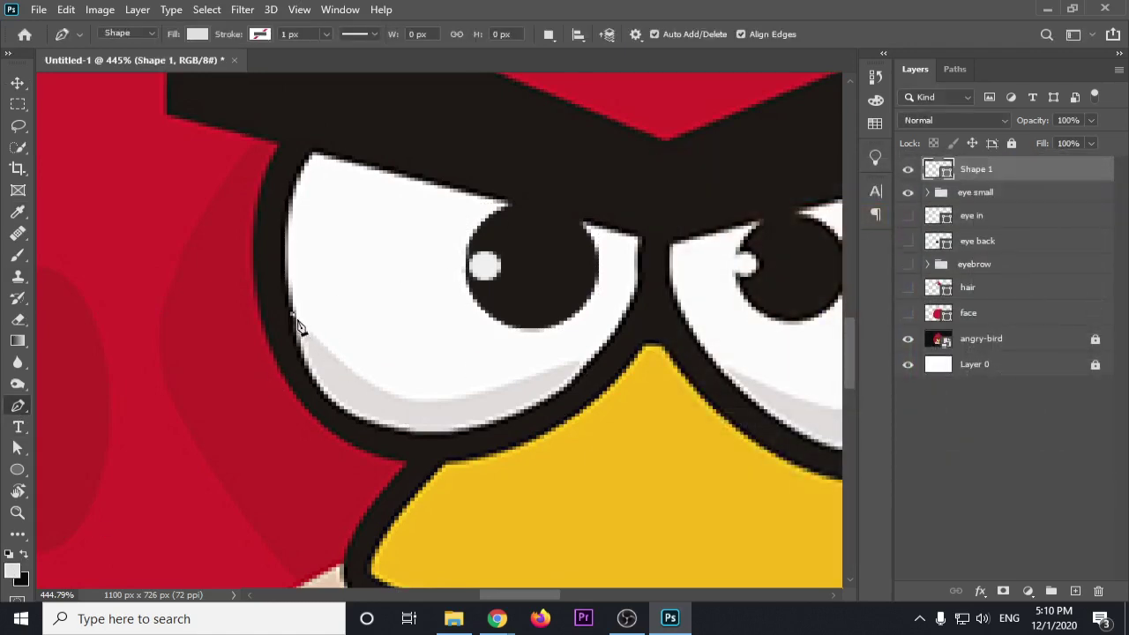
left_click_drag(391, 394, 431, 400)
left_click_drag(547, 374, 602, 351)
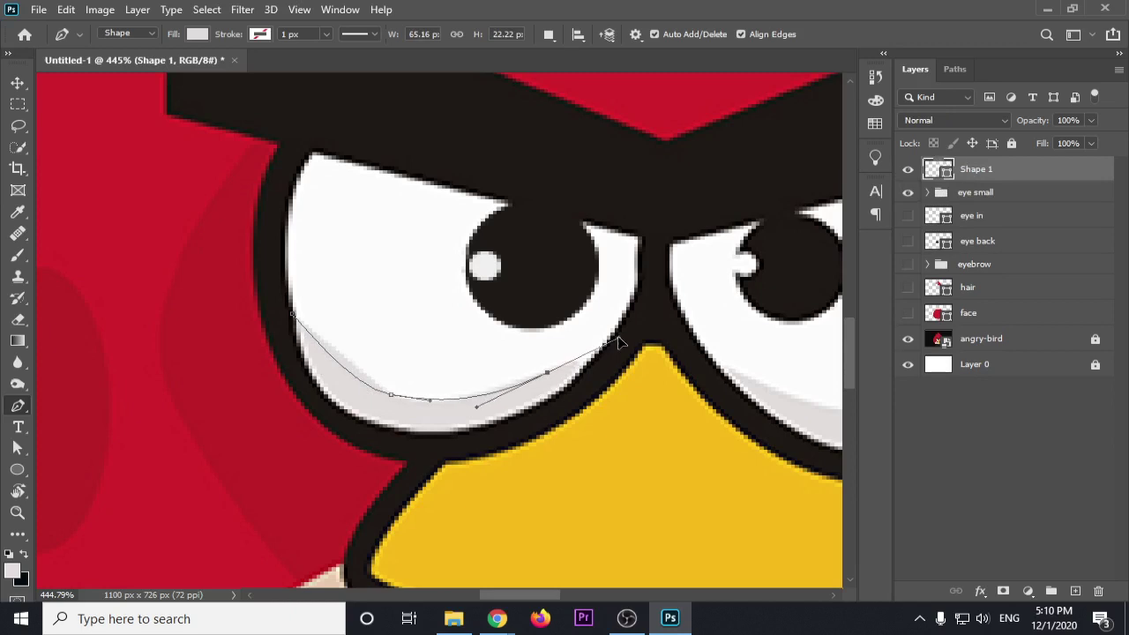
mouse_move(603, 351)
left_mouse_down()
mouse_move(617, 339)
mouse_move(618, 367)
left_mouse_up()
left_click(615, 364)
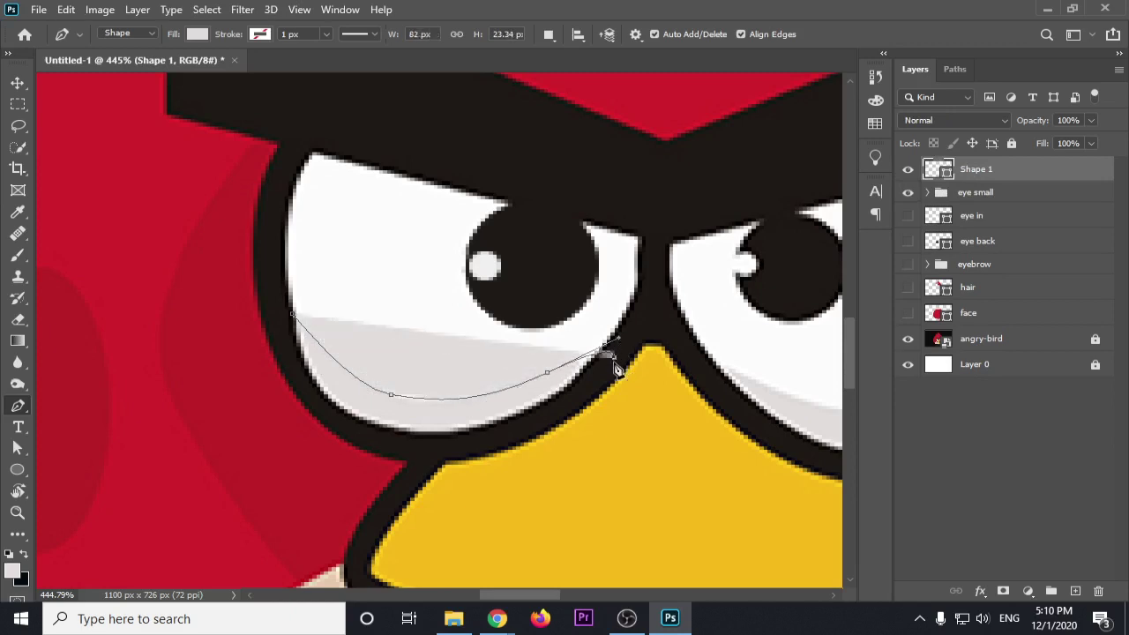
left_click_drag(475, 446, 406, 444)
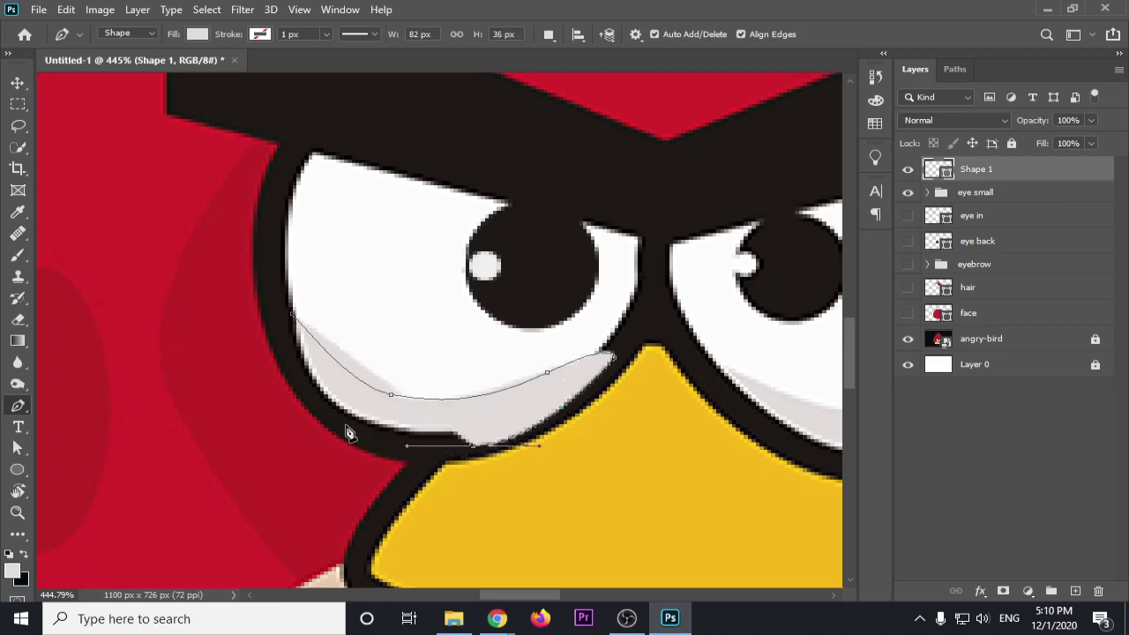
Undo two misplaced points, then re-trace the lower edge and close the grey shadow shape
key("ctrl+z")
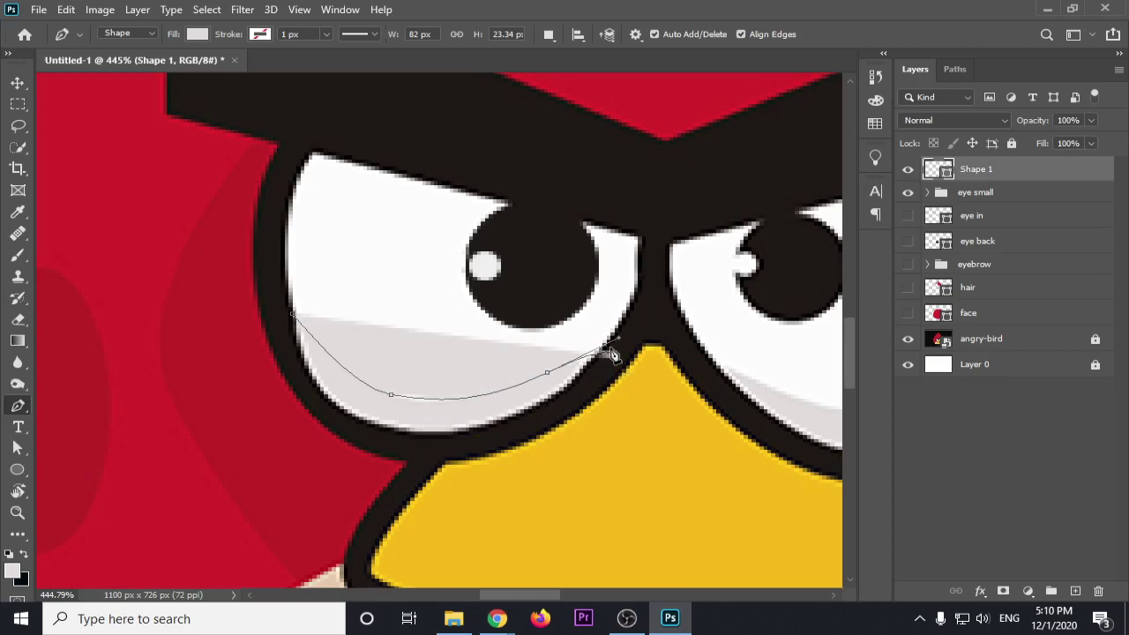
key("ctrl+z")
scroll(593, 379, "up", 1)
scroll(592, 379, "up", 1)
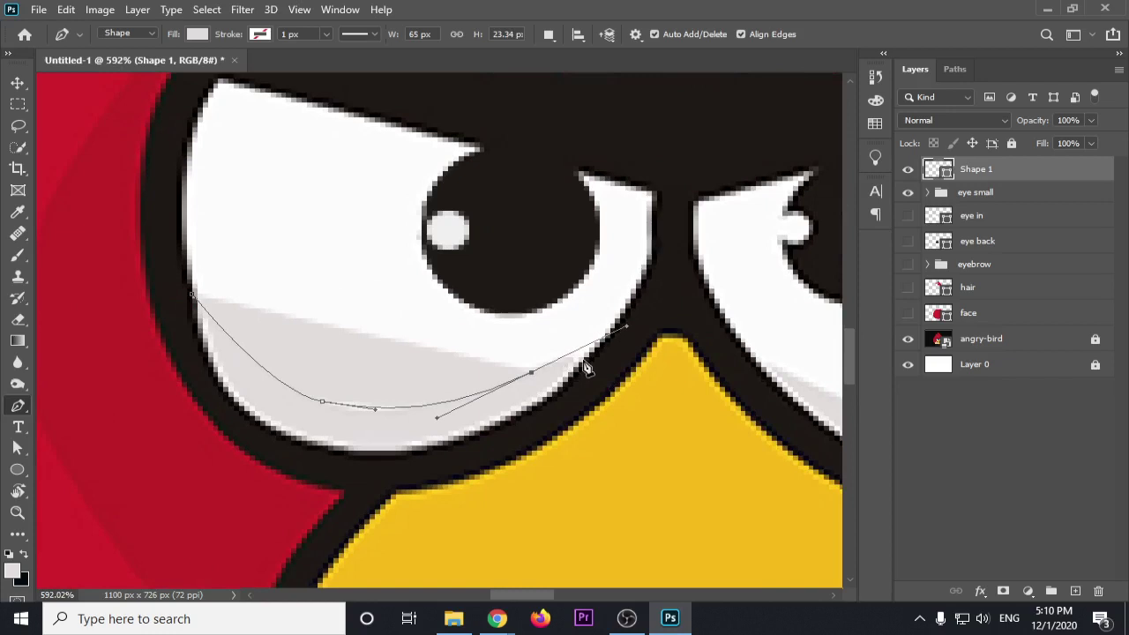
left_click(587, 359)
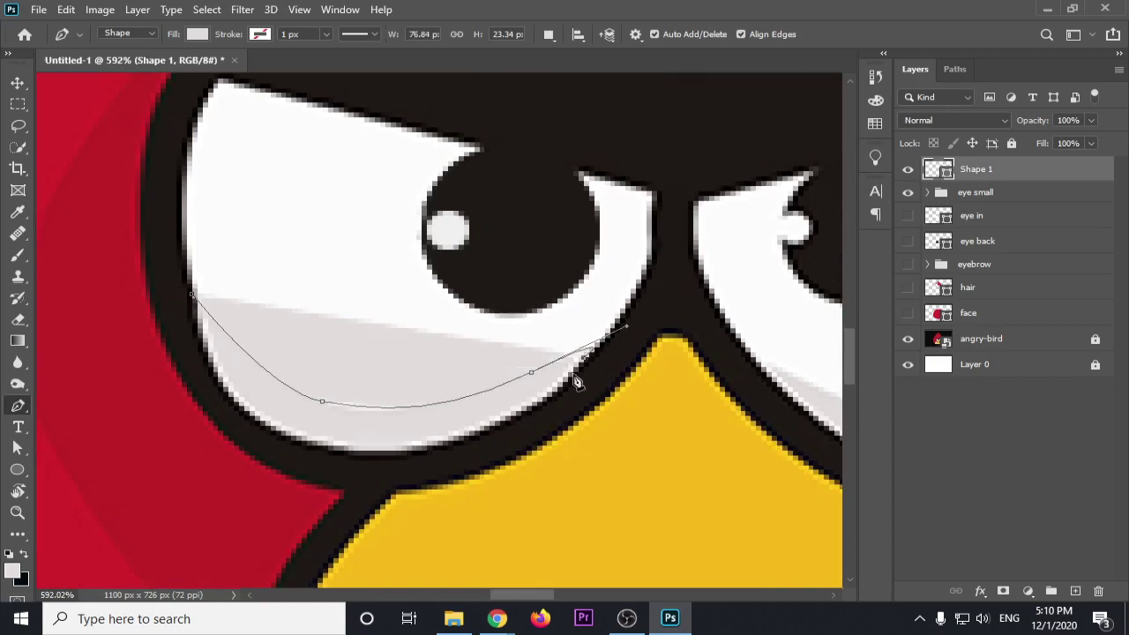
mouse_move(449, 445)
left_mouse_down()
mouse_move(366, 459)
mouse_move(287, 441)
mouse_move(243, 407)
left_mouse_up()
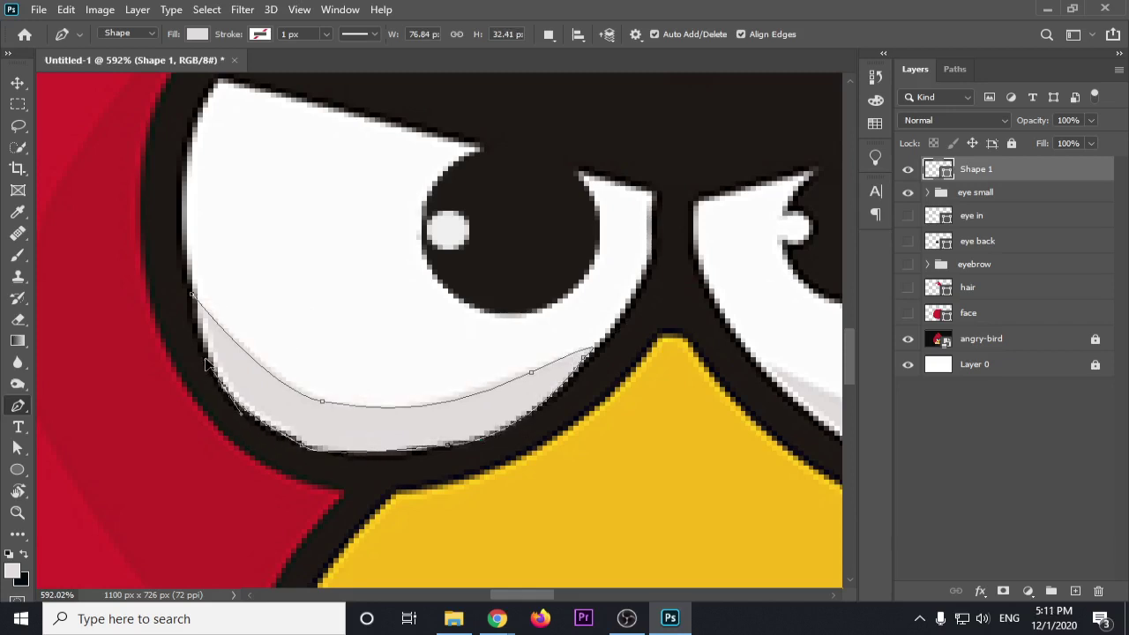
left_click(195, 299)
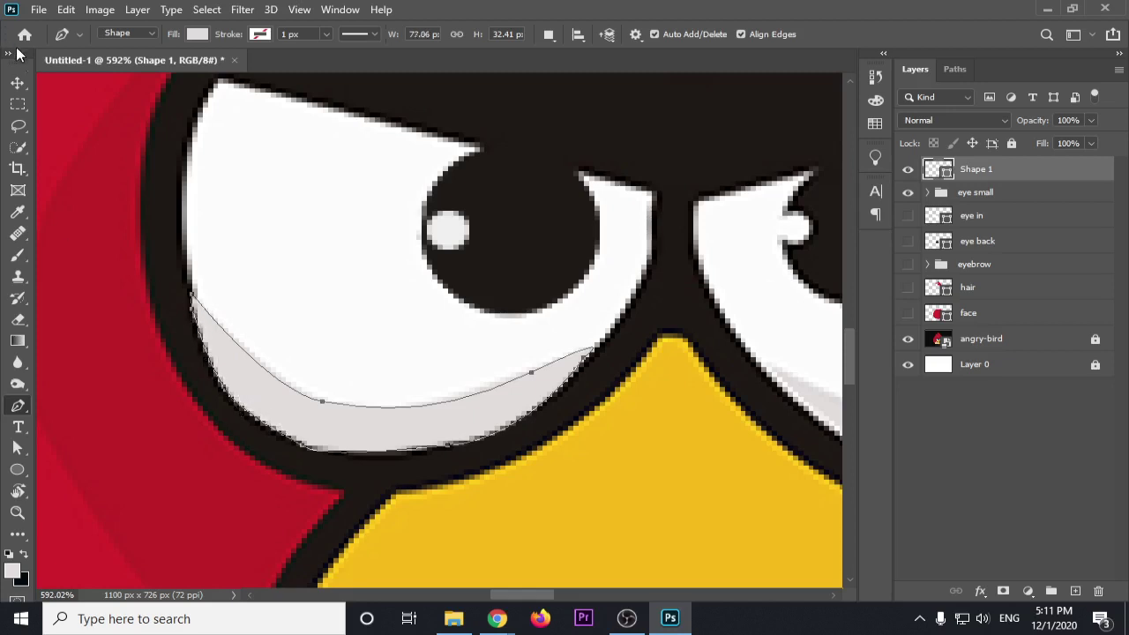
left_click(19, 83)
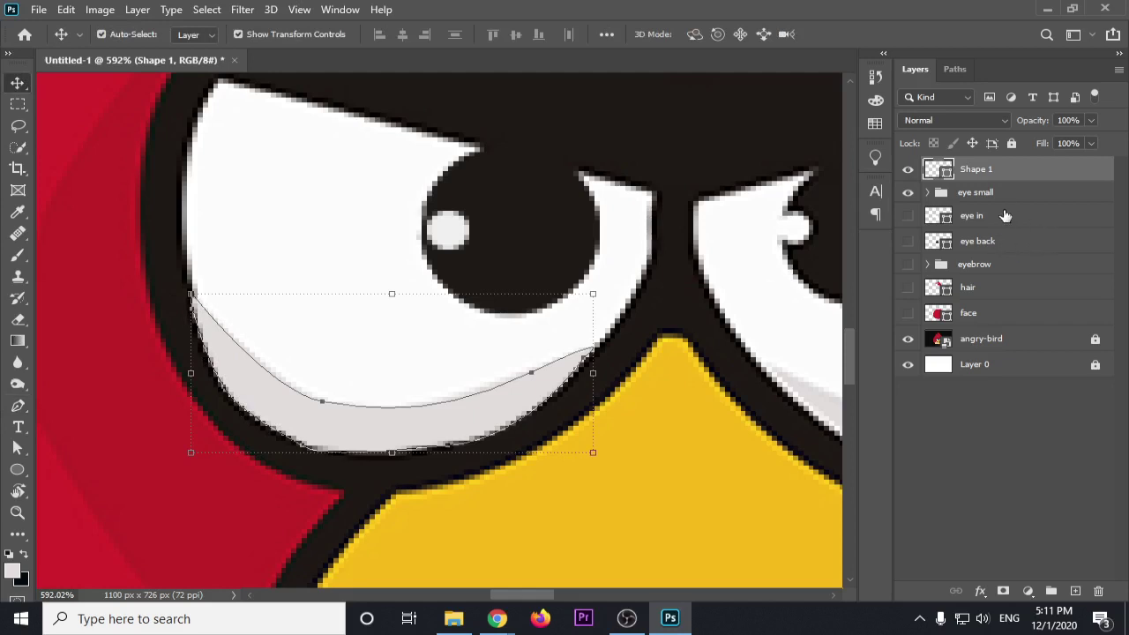
Rename the shadow layer 'eye shade' and keep it selected
double_click(987, 172)
type("ey")
type("e shad")
key("Return")
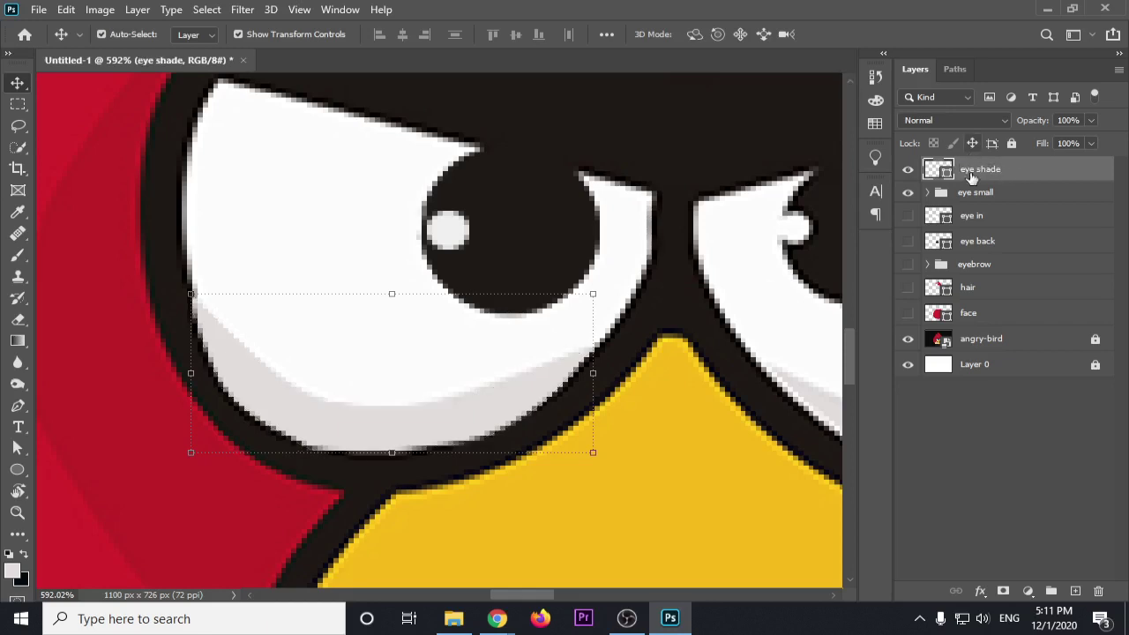
left_click(981, 244)
left_click(975, 217, "shift")
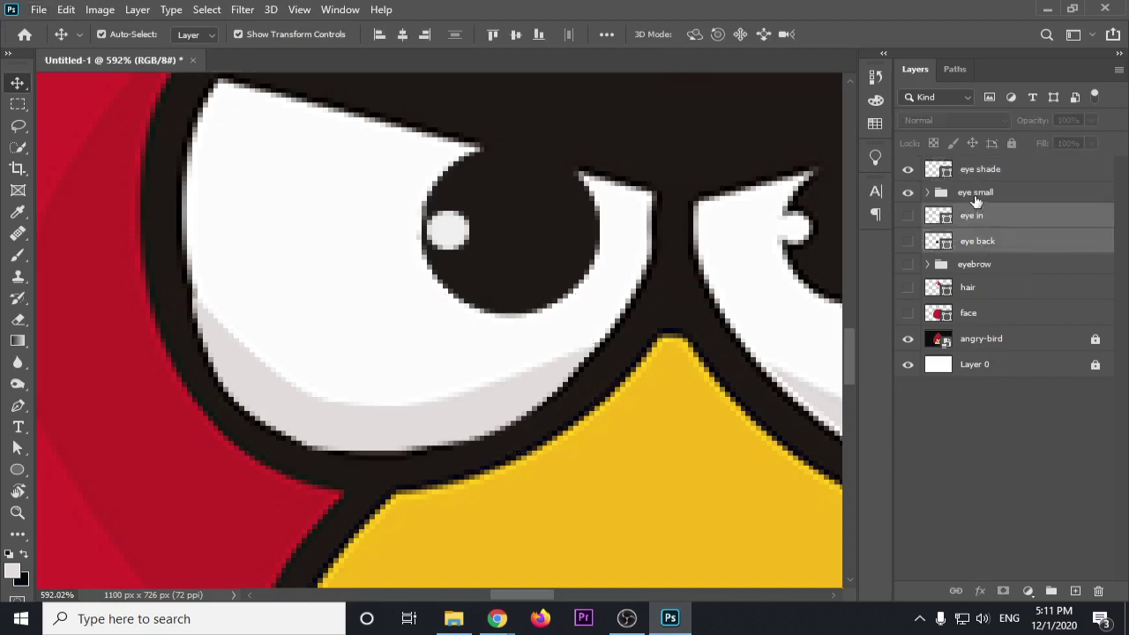
left_click(977, 194, "shift")
left_click(988, 170)
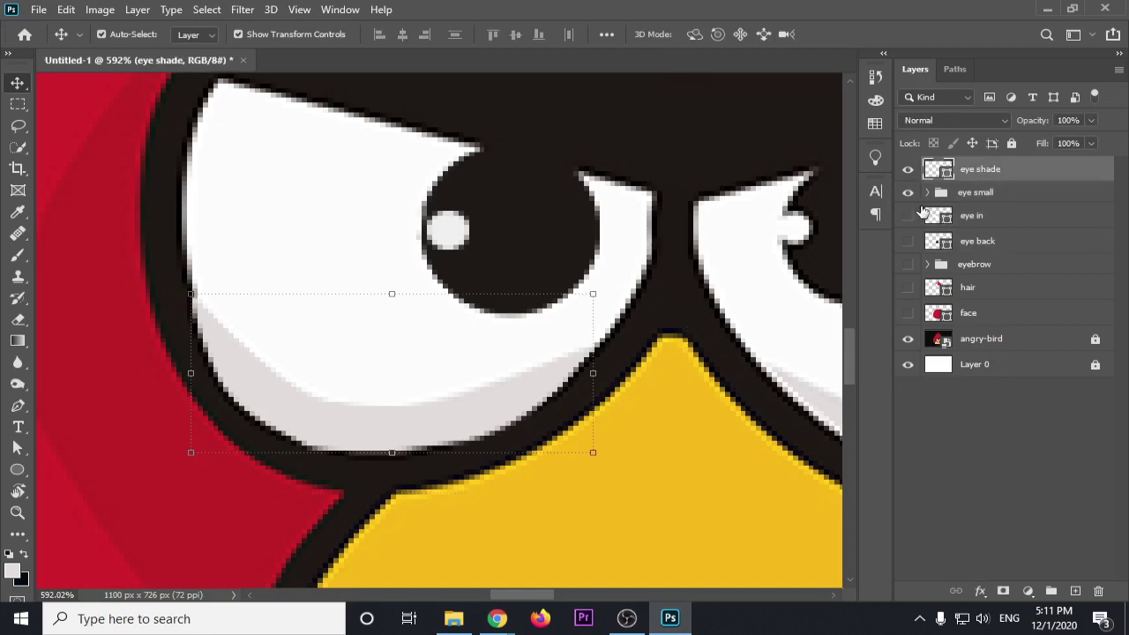
Show eye back and eyebrow, hide the angry-bird reference, and move eyebrow to the top
left_click(915, 241)
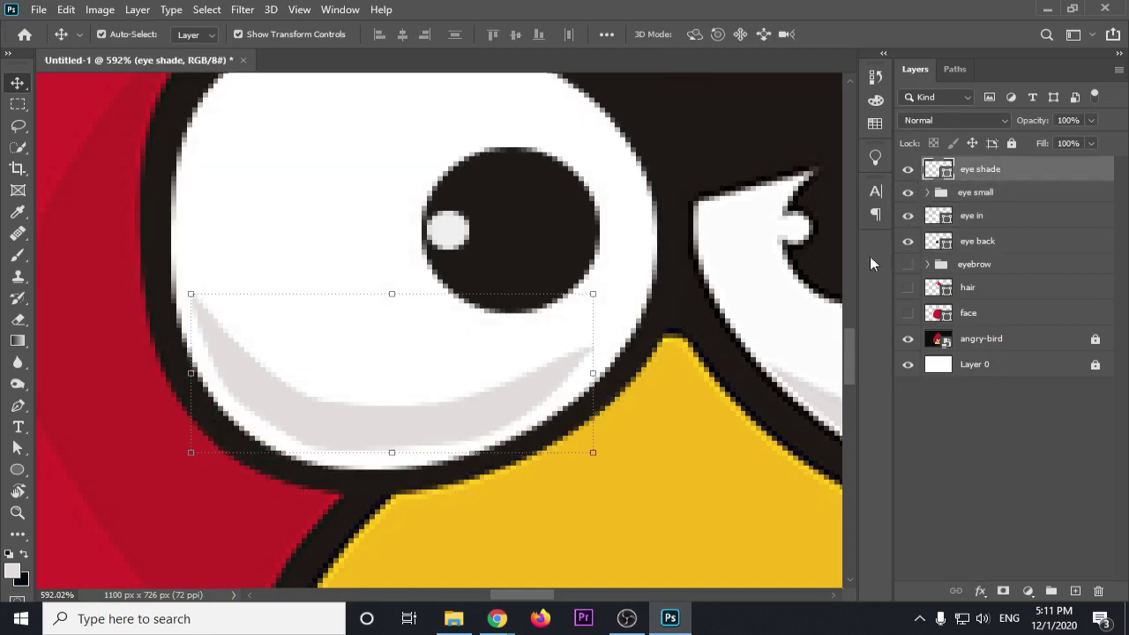
scroll(542, 293, "down", 1)
left_click(908, 343)
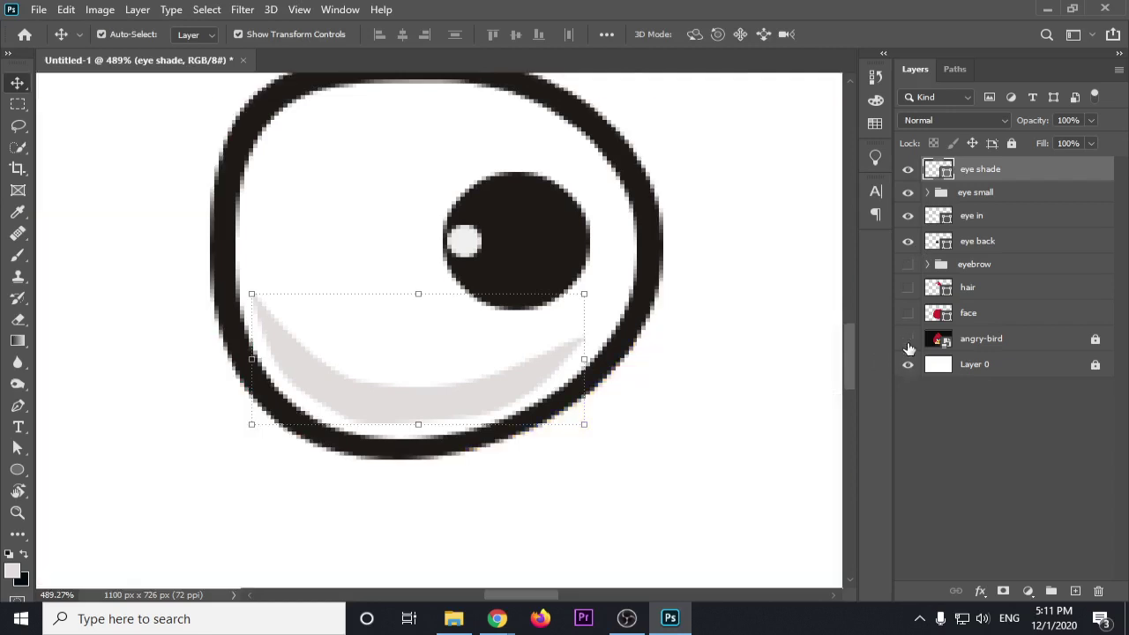
scroll(660, 345, "down", 1)
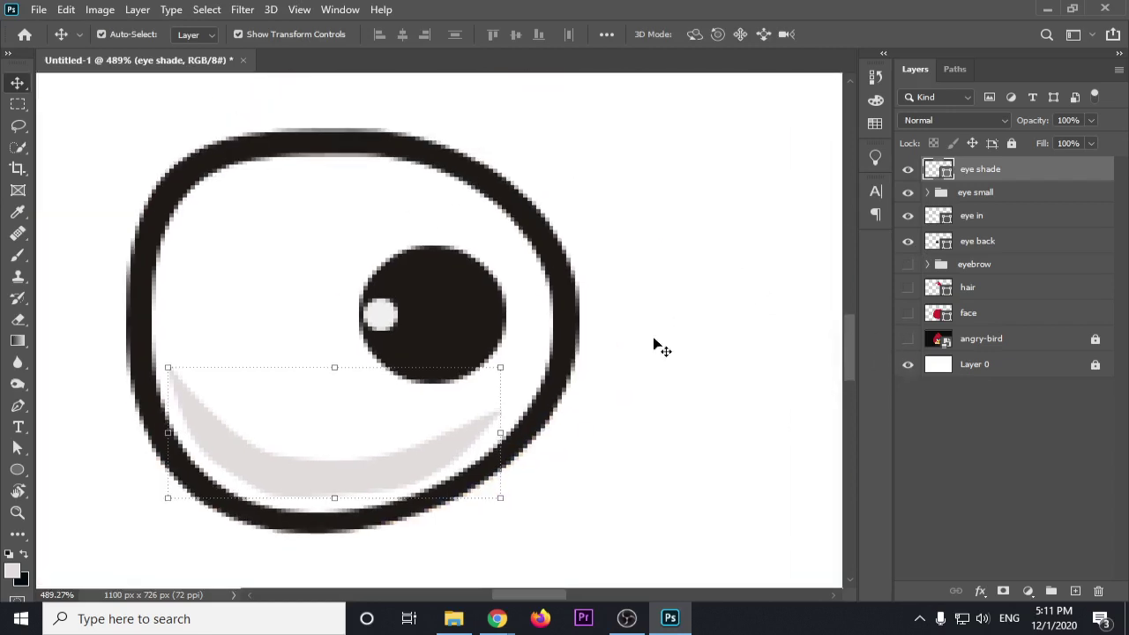
scroll(662, 343, "down", 1)
left_click(708, 297)
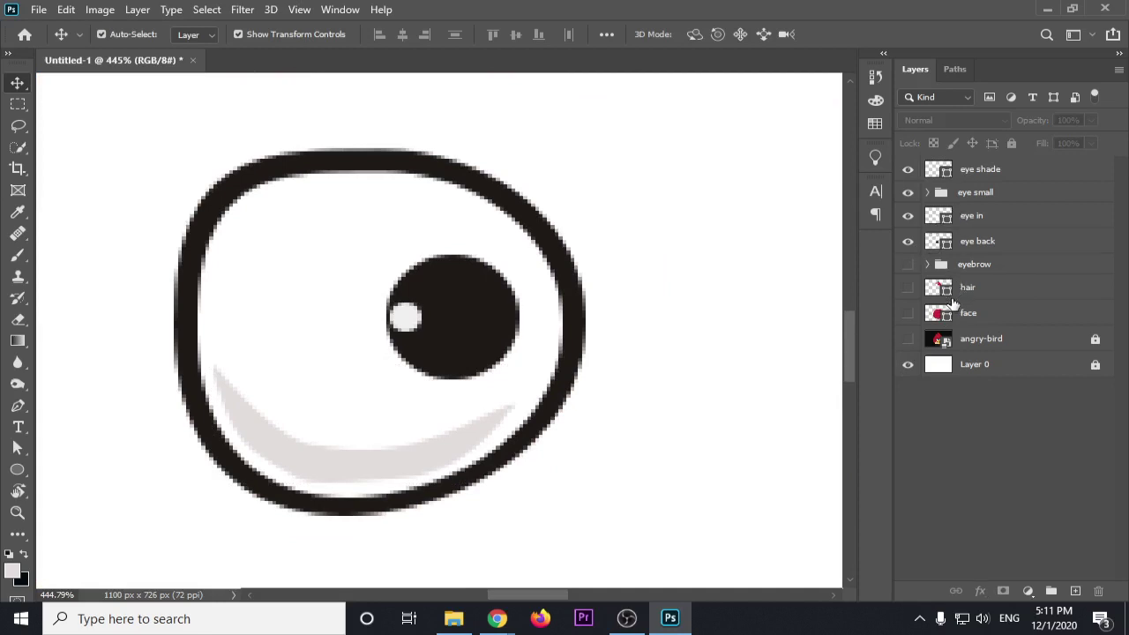
left_click(909, 273)
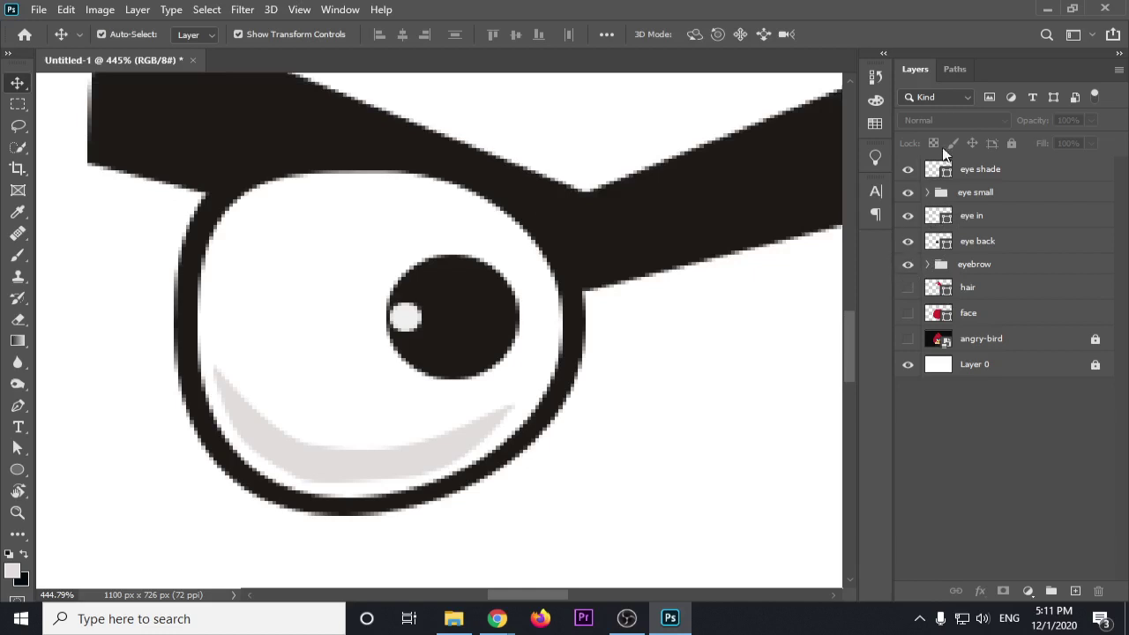
left_click_drag(974, 267, 979, 158)
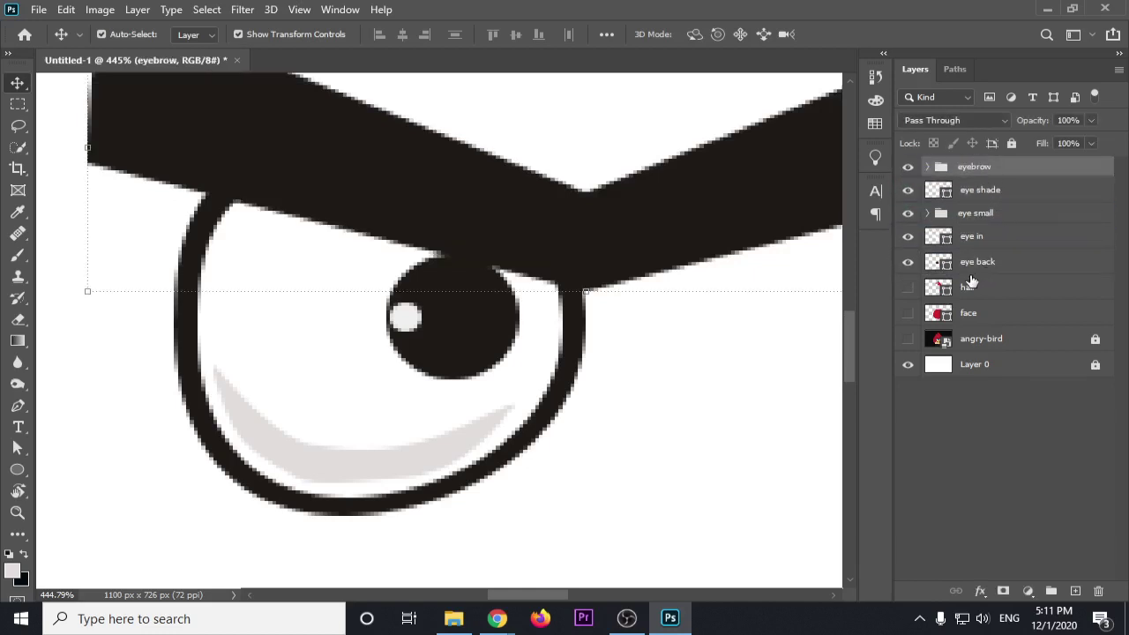
Move the grey eye shade down slightly
left_click(375, 458)
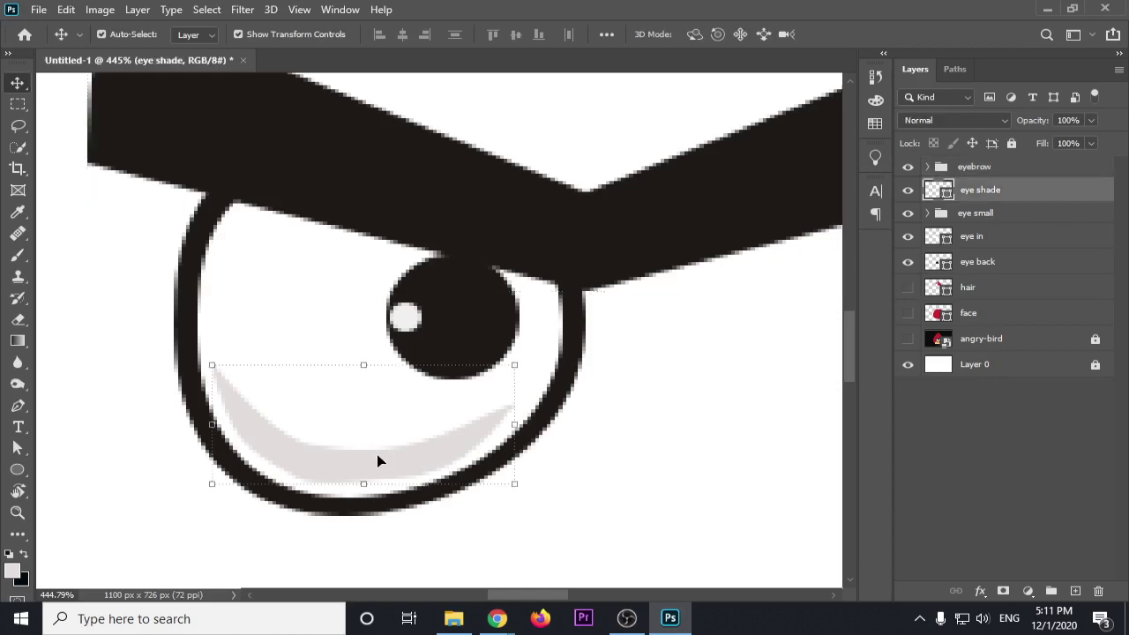
left_click_drag(377, 456, 374, 474)
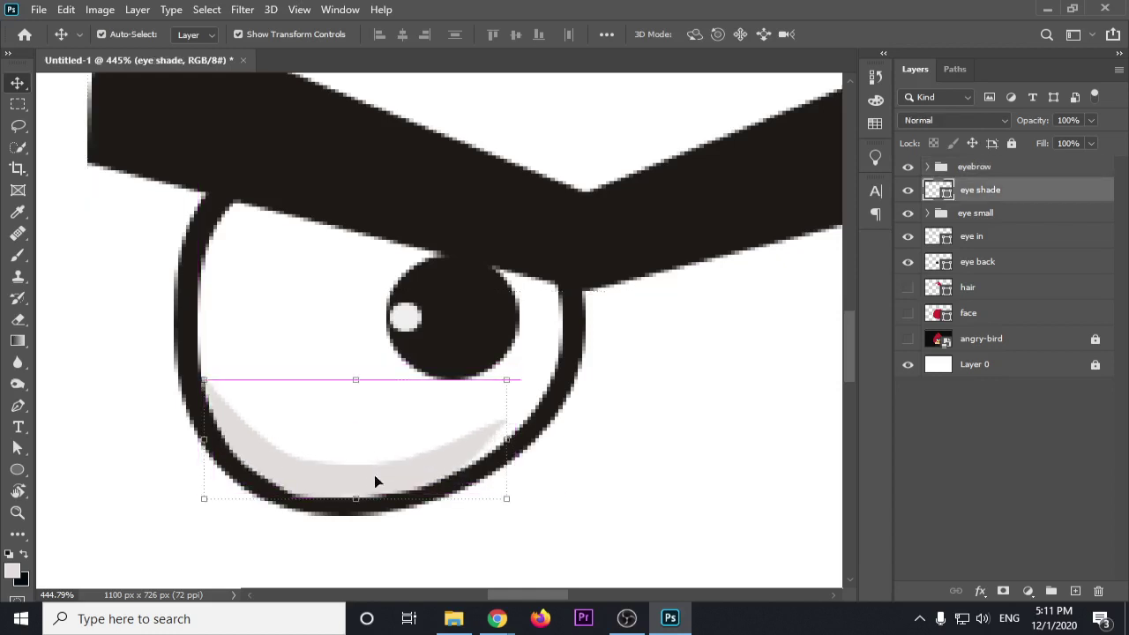
scroll(507, 460, "up", 3)
scroll(507, 460, "up", 2)
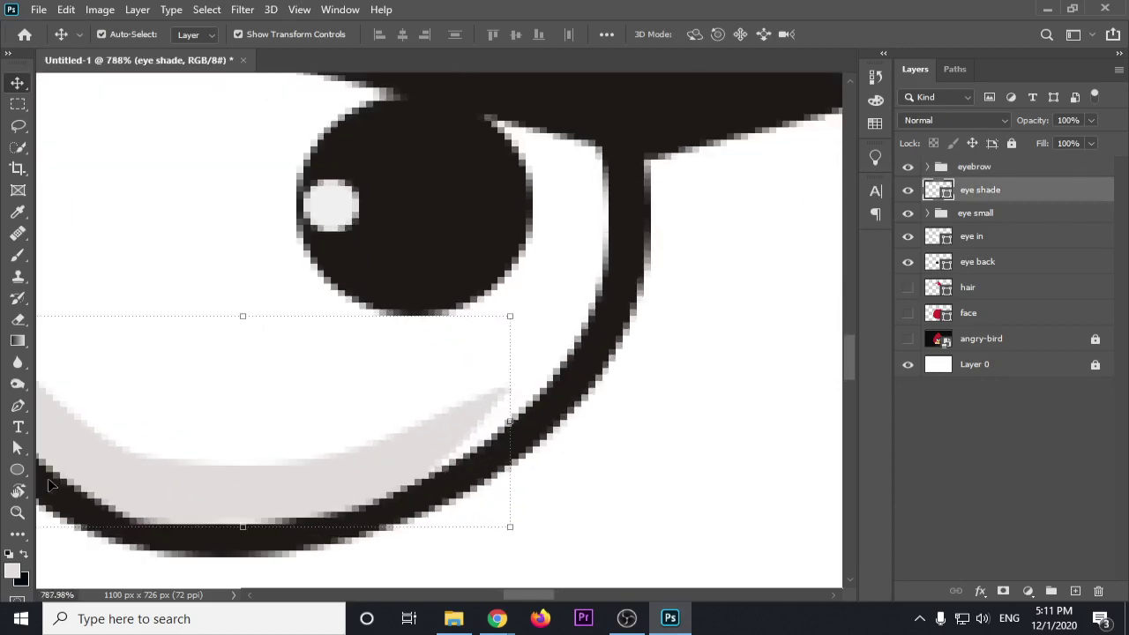
Round the eye shade's right tip toward the dark outline using the Direct Selection Tool
left_click(15, 450)
left_click(97, 464)
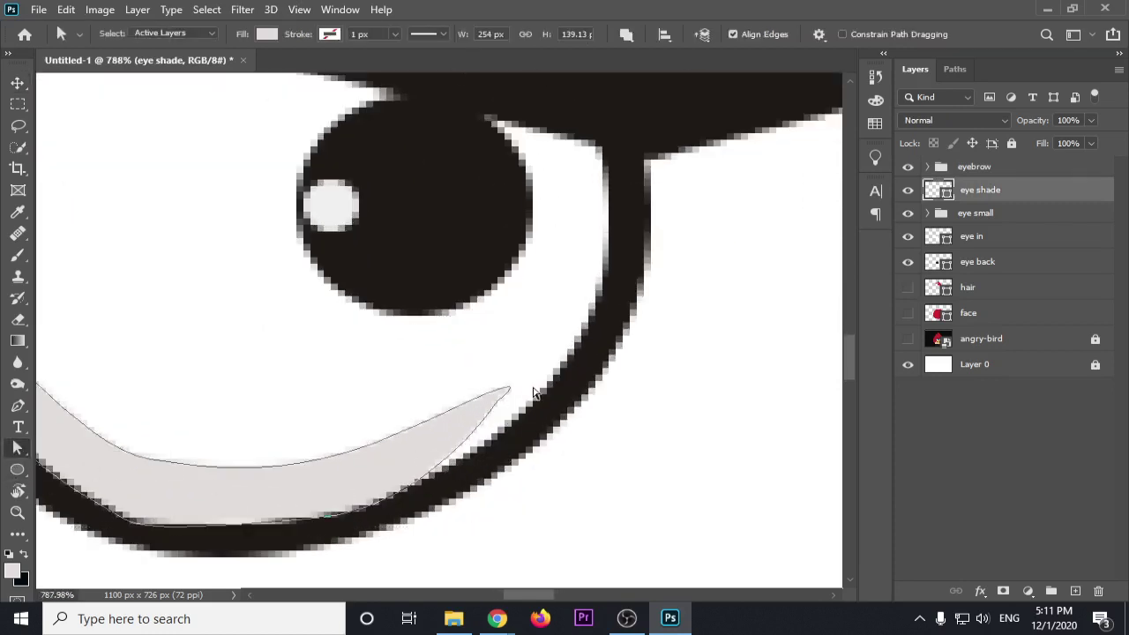
left_click(511, 395)
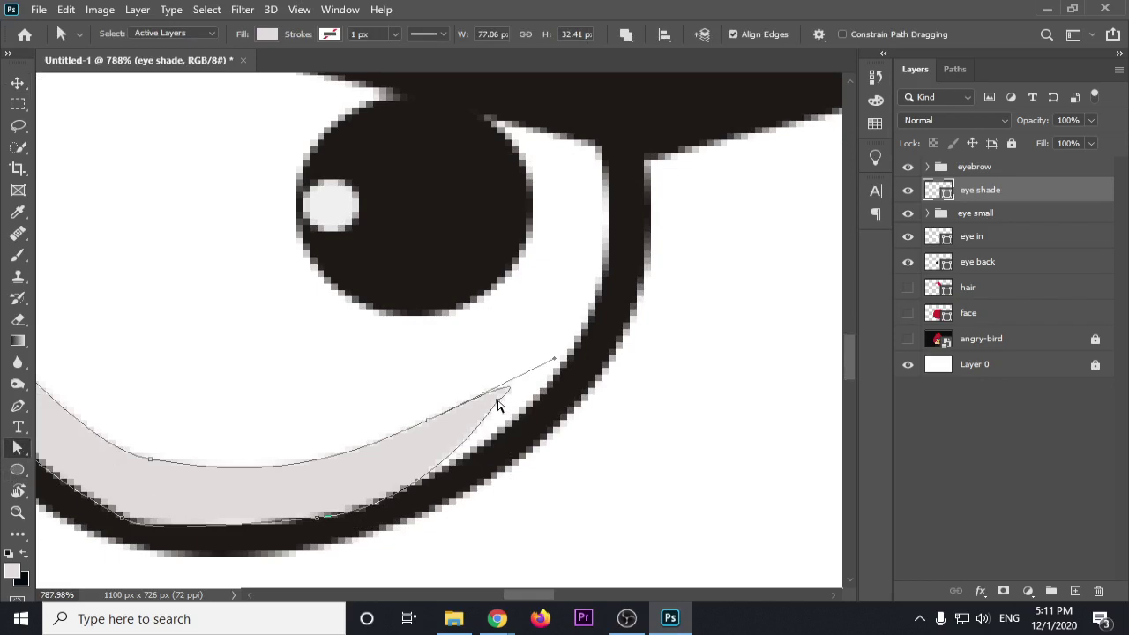
left_click_drag(498, 404, 525, 413)
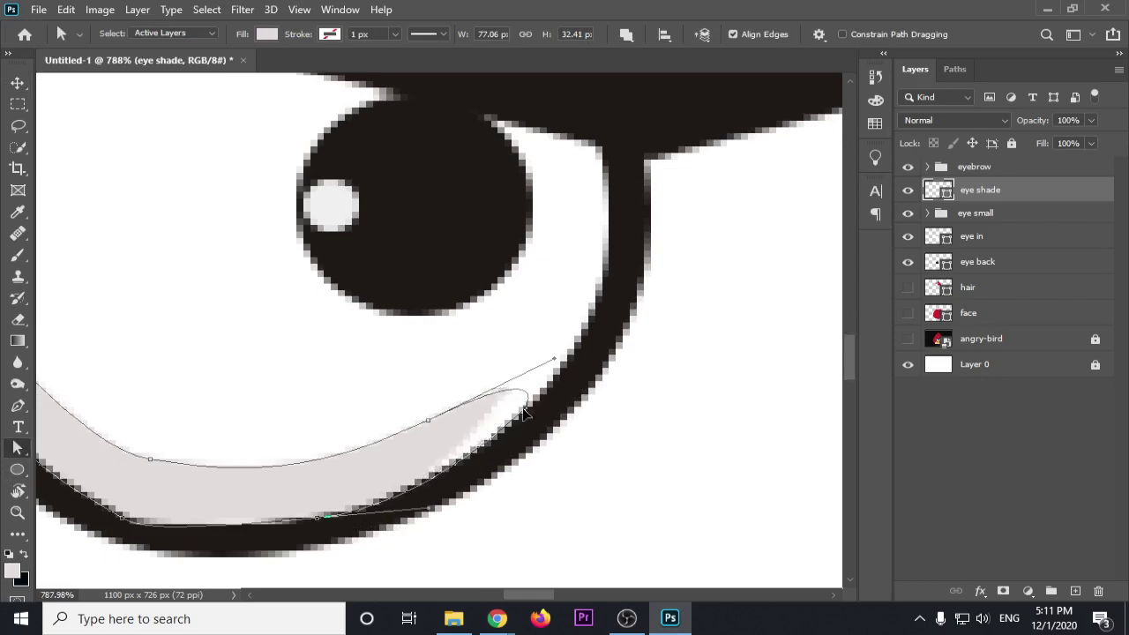
left_click_drag(530, 406, 549, 398)
left_click(657, 404)
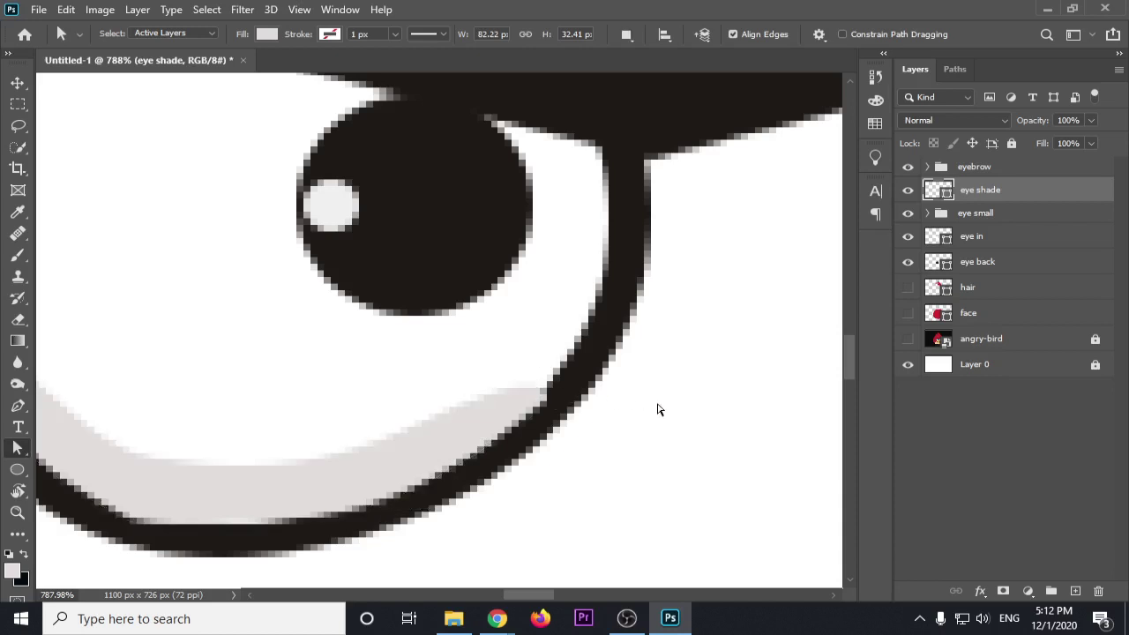
scroll(658, 408, "down", 1)
scroll(658, 408, "down", 2)
scroll(658, 409, "down", 1)
scroll(657, 409, "down", 1)
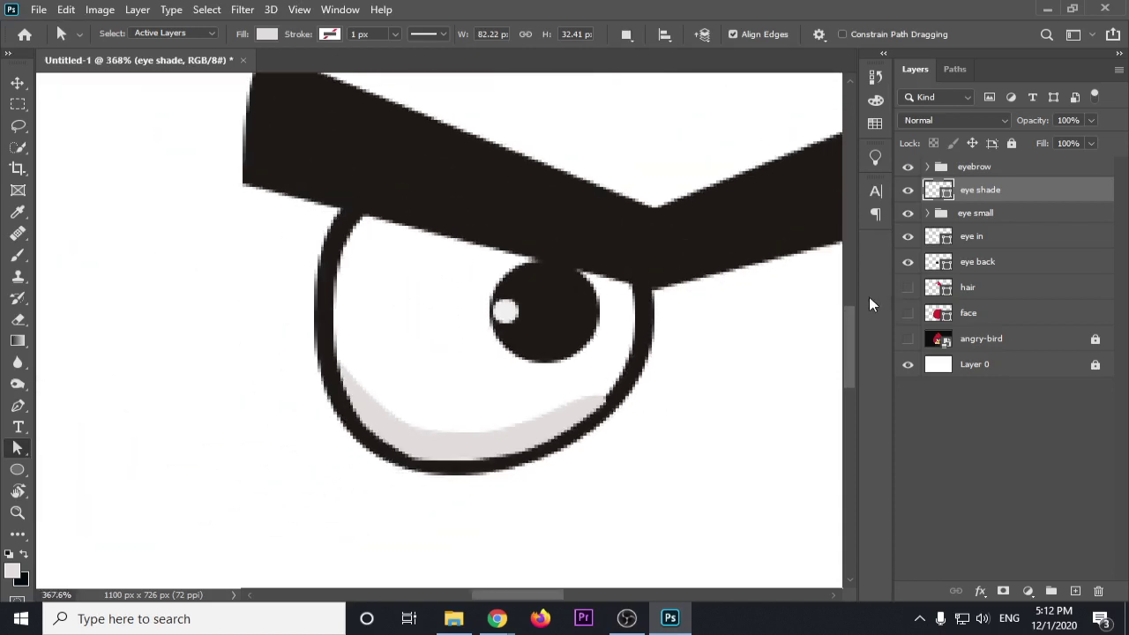
scroll(589, 430, "up", 2)
scroll(589, 431, "up", 3)
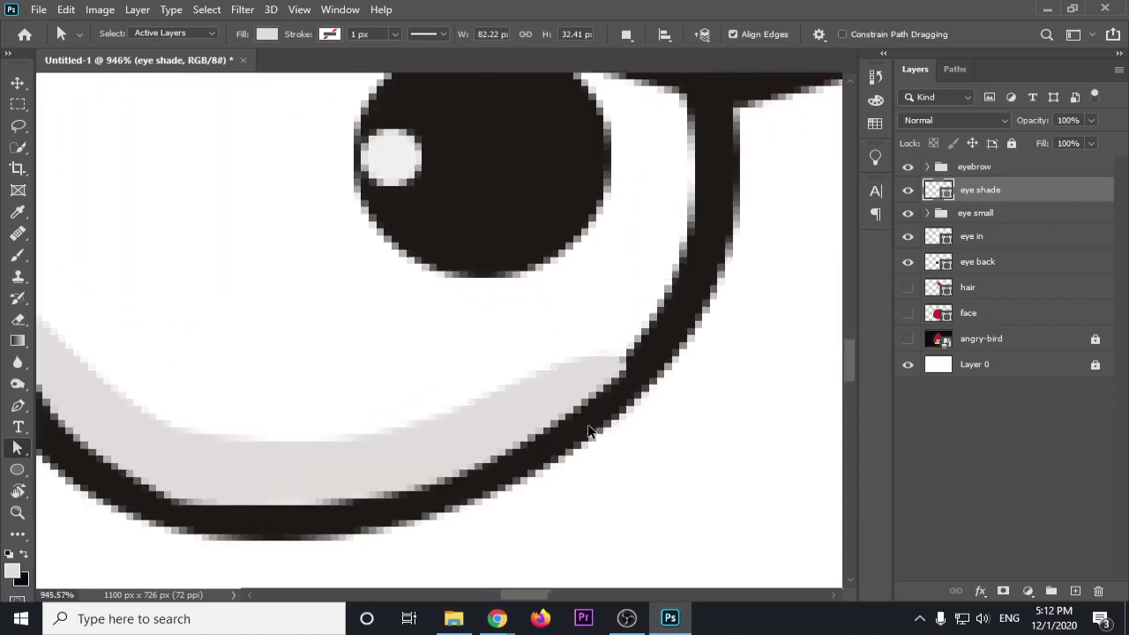
Reshape the eye shade's upper curve and nudge its right tip anchor into place
left_click(589, 373)
left_click(628, 366)
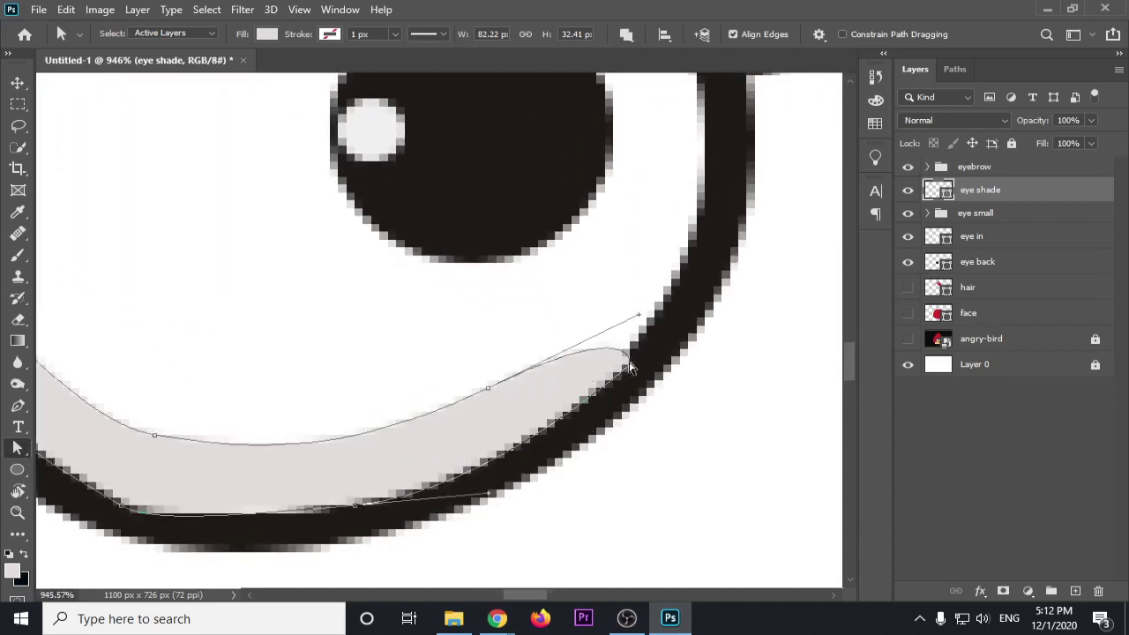
left_click_drag(640, 319, 589, 358)
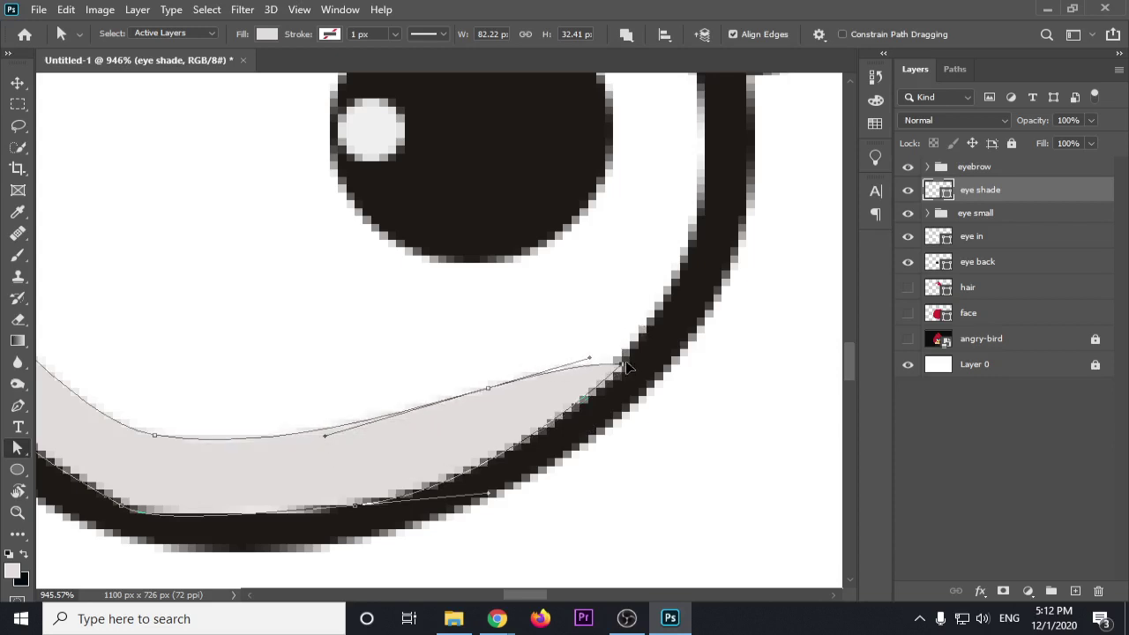
left_click_drag(625, 365, 626, 364)
scroll(628, 367, "down", 2)
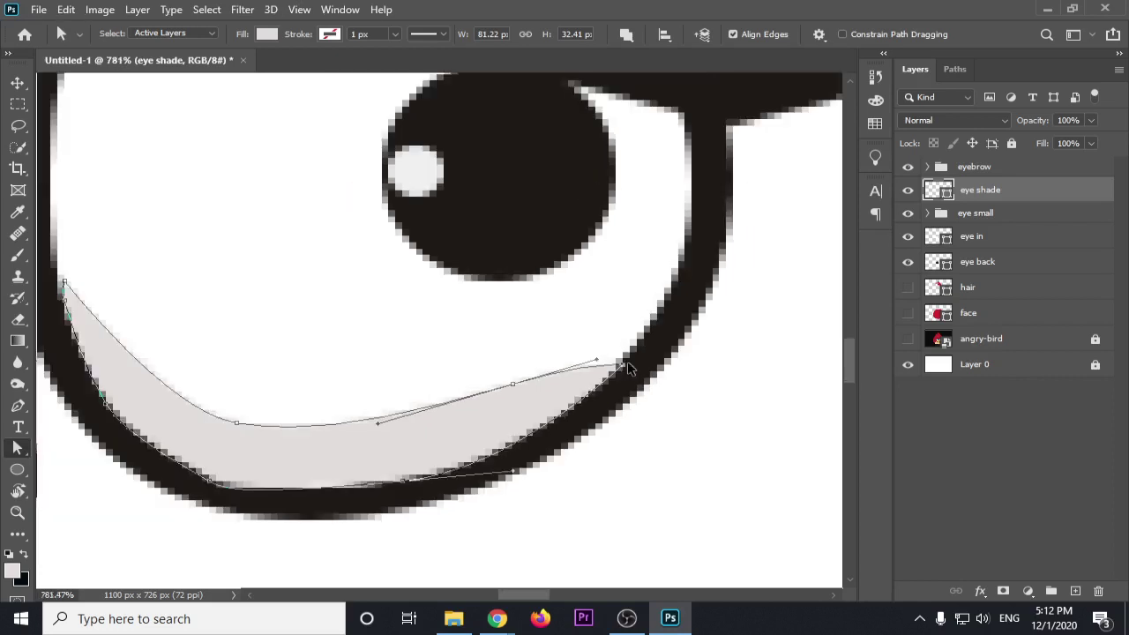
scroll(653, 379, "down", 2)
scroll(689, 393, "down", 1)
scroll(688, 389, "down", 1)
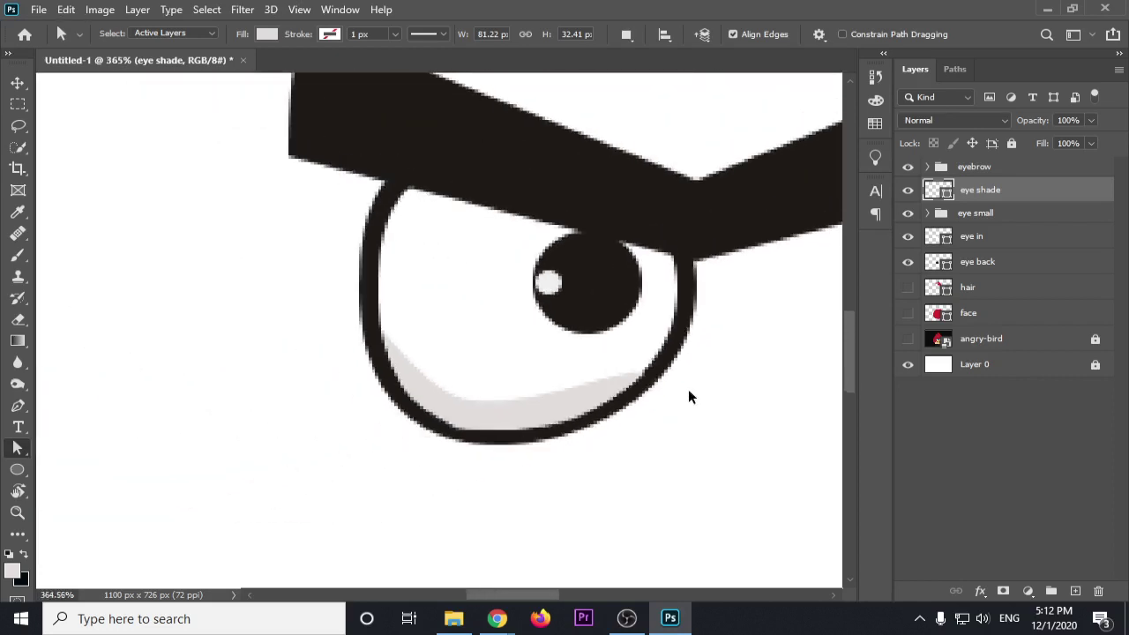
scroll(688, 392, "down", 1)
scroll(697, 397, "down", 1)
left_click_drag(701, 398, 498, 388)
scroll(507, 386, "down", 1)
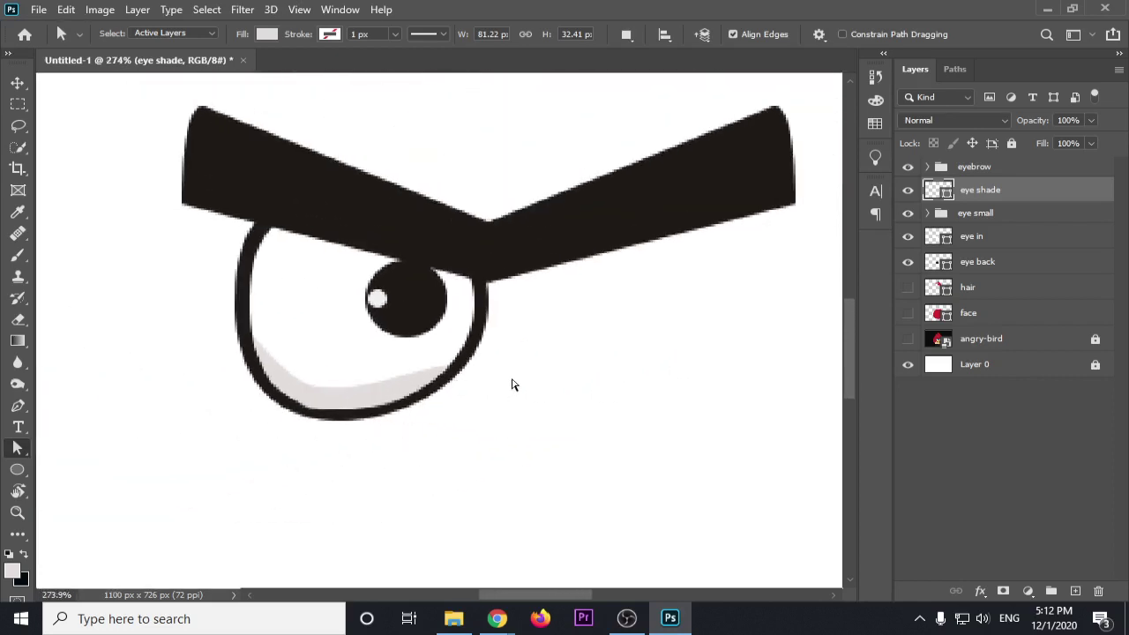
scroll(512, 385, "down", 1)
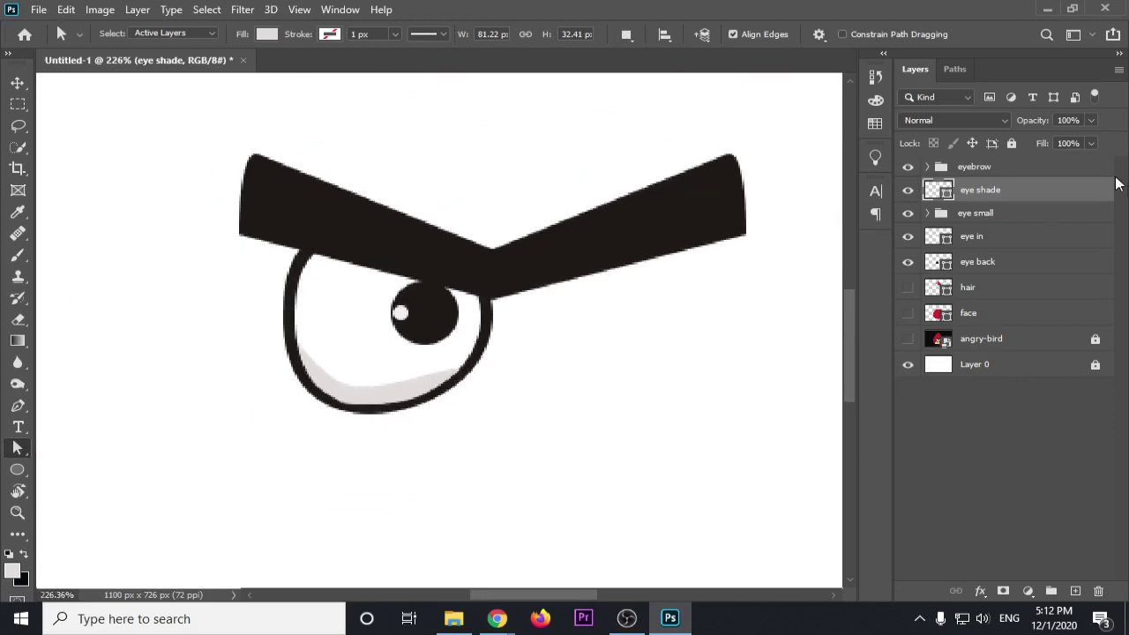
Check against the reference bird, then smooth the shade's lower edge along the outline
left_click(908, 340)
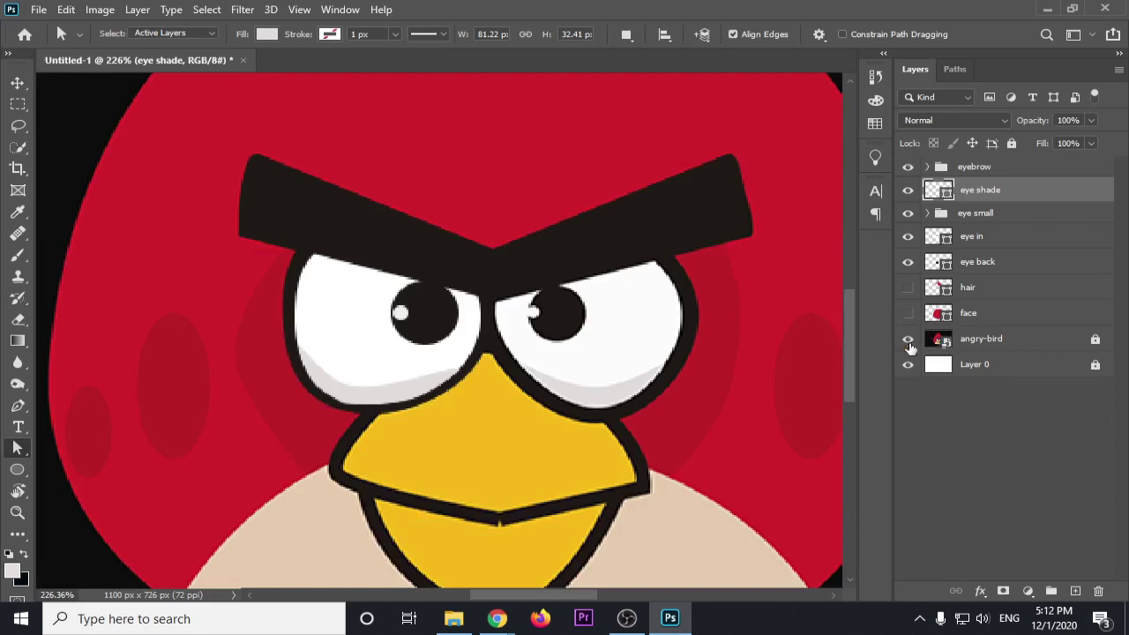
left_click(909, 340)
scroll(370, 416, "up", 1)
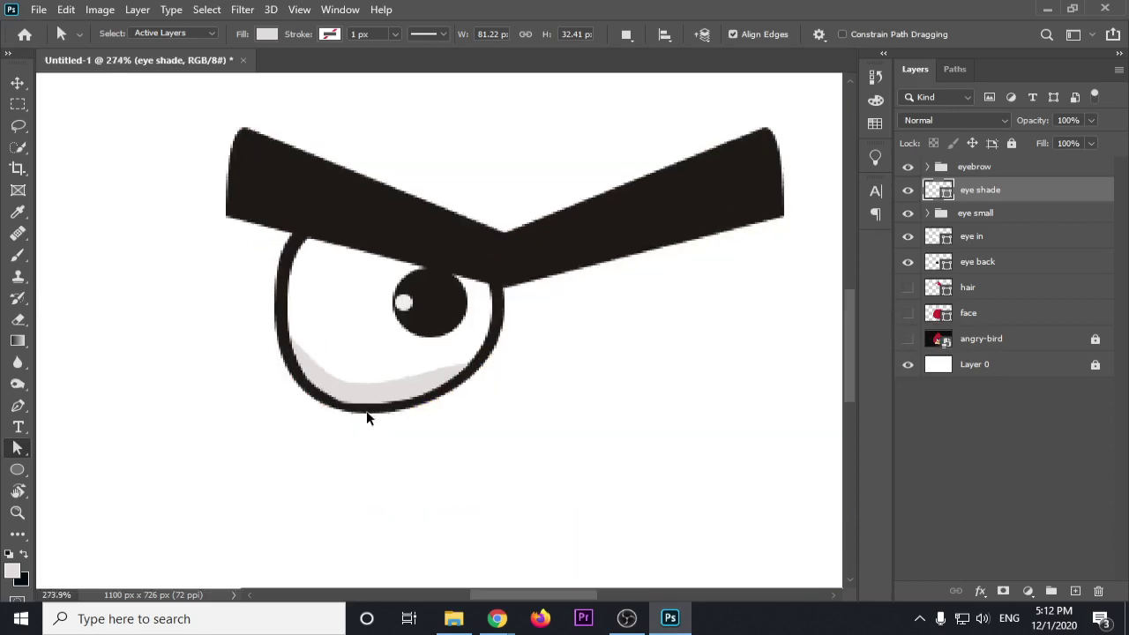
scroll(368, 418, "up", 2)
scroll(335, 404, "up", 1)
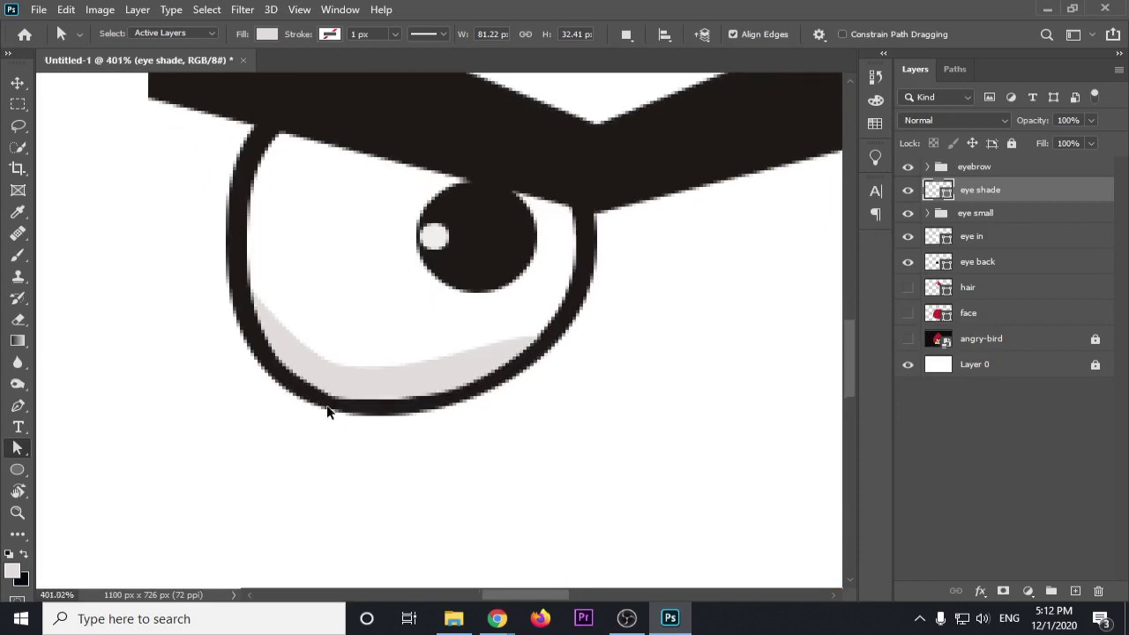
scroll(333, 404, "up", 1)
scroll(333, 404, "up", 1)
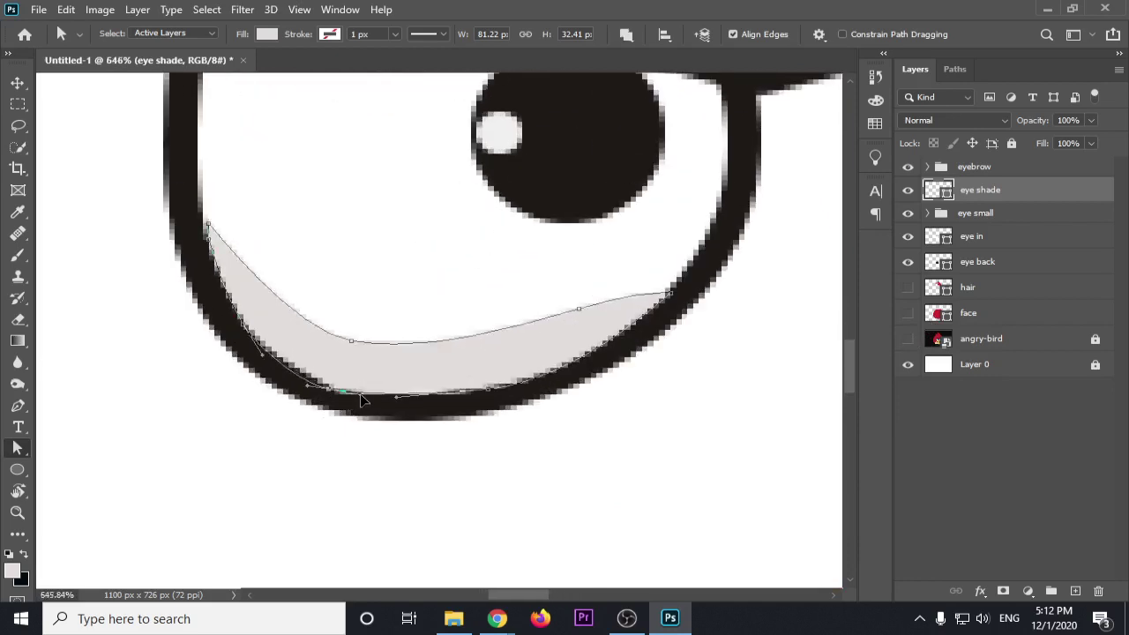
left_click_drag(345, 404, 381, 404)
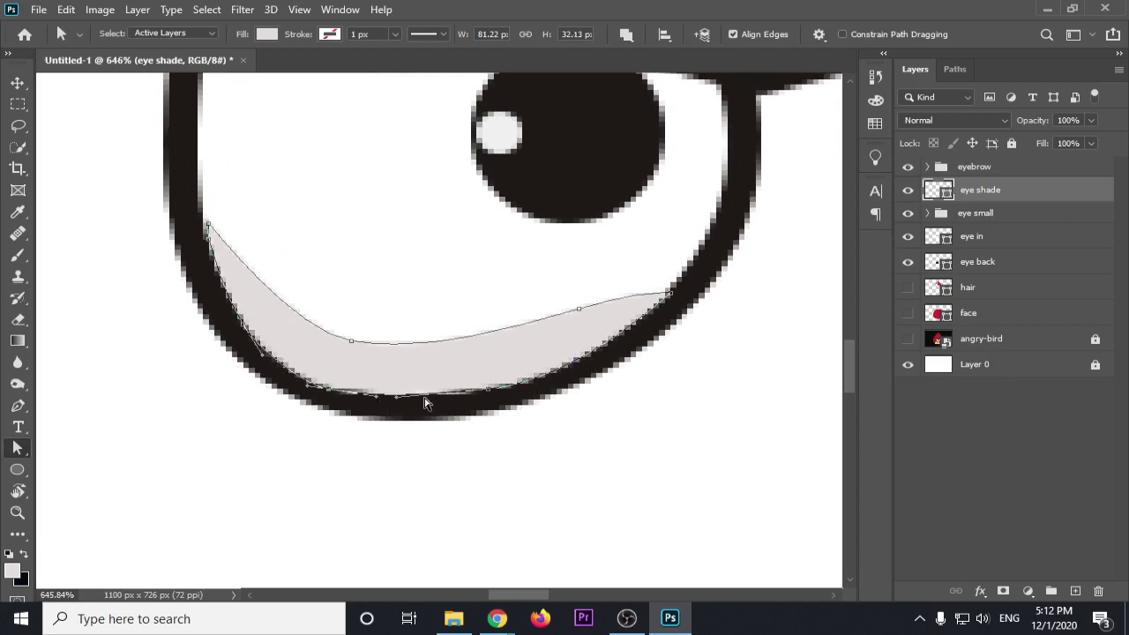
scroll(428, 398, "down", 1)
scroll(433, 398, "down", 1)
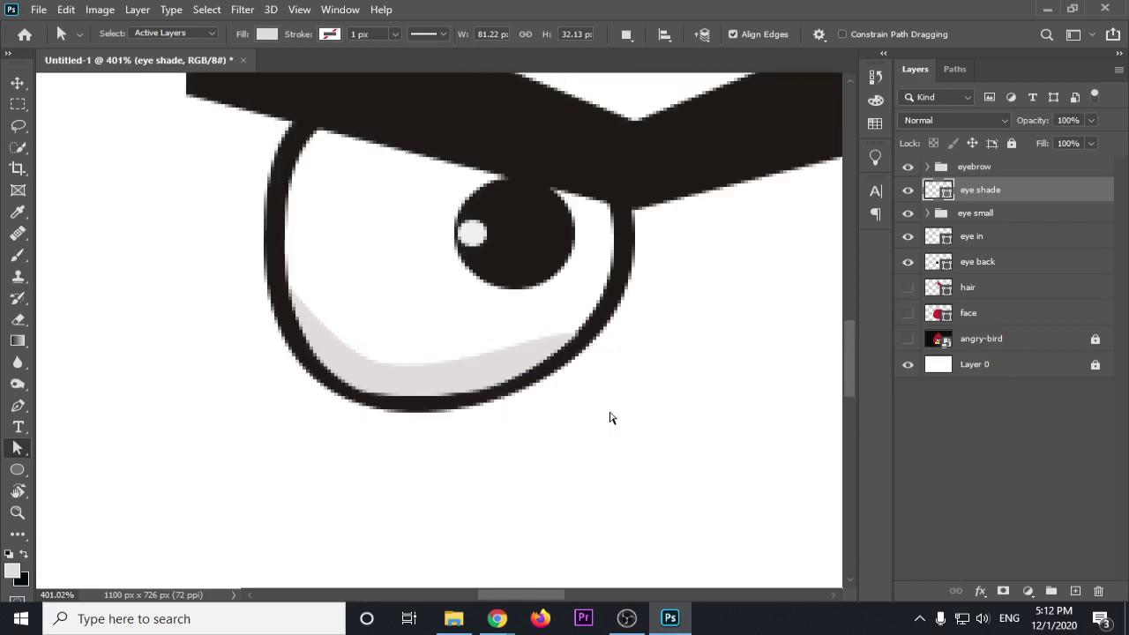
scroll(610, 418, "down", 1)
scroll(609, 416, "down", 1)
Group the eyebrow, eye shade and eye small layers into a new group named 'eye'
left_click_drag(605, 411, 449, 409)
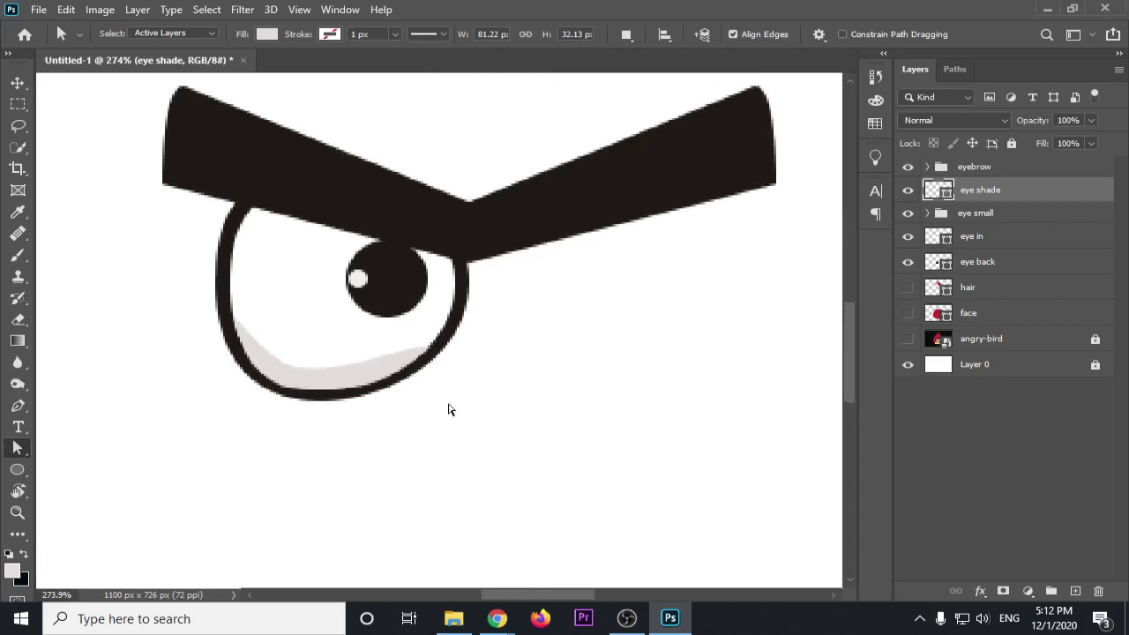
scroll(448, 409, "down", 2)
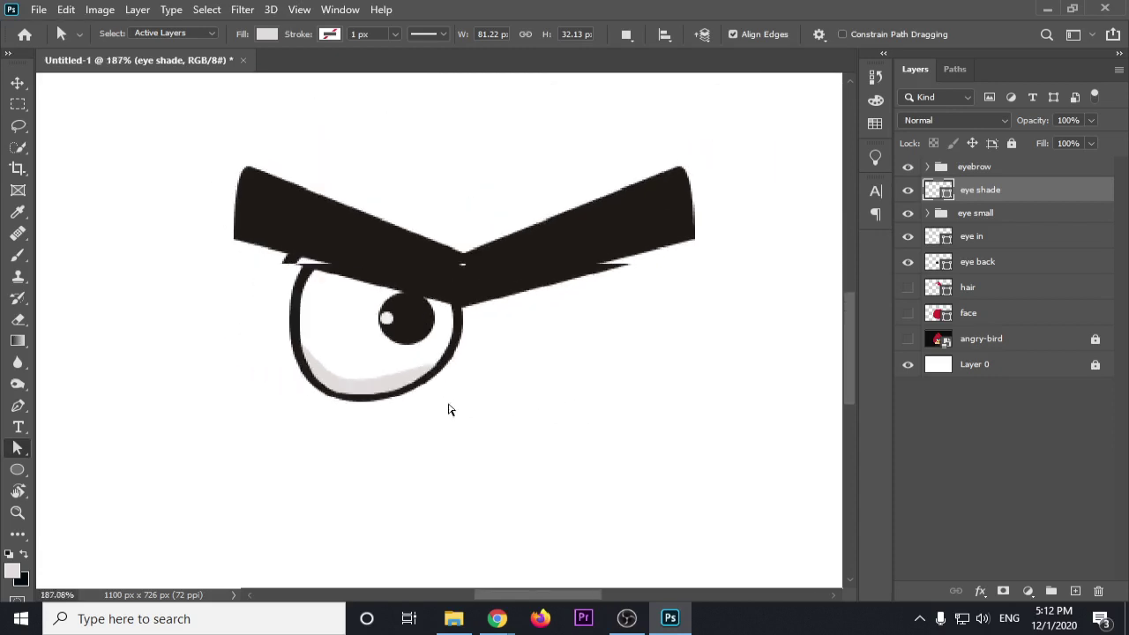
left_click(986, 214)
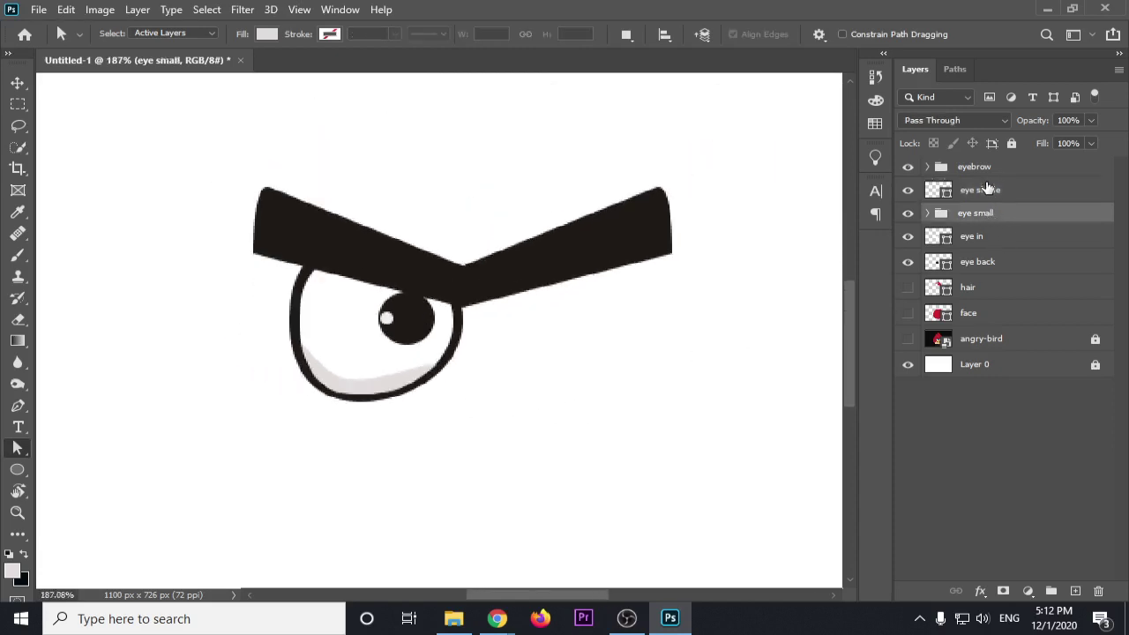
left_click(977, 173, "shift")
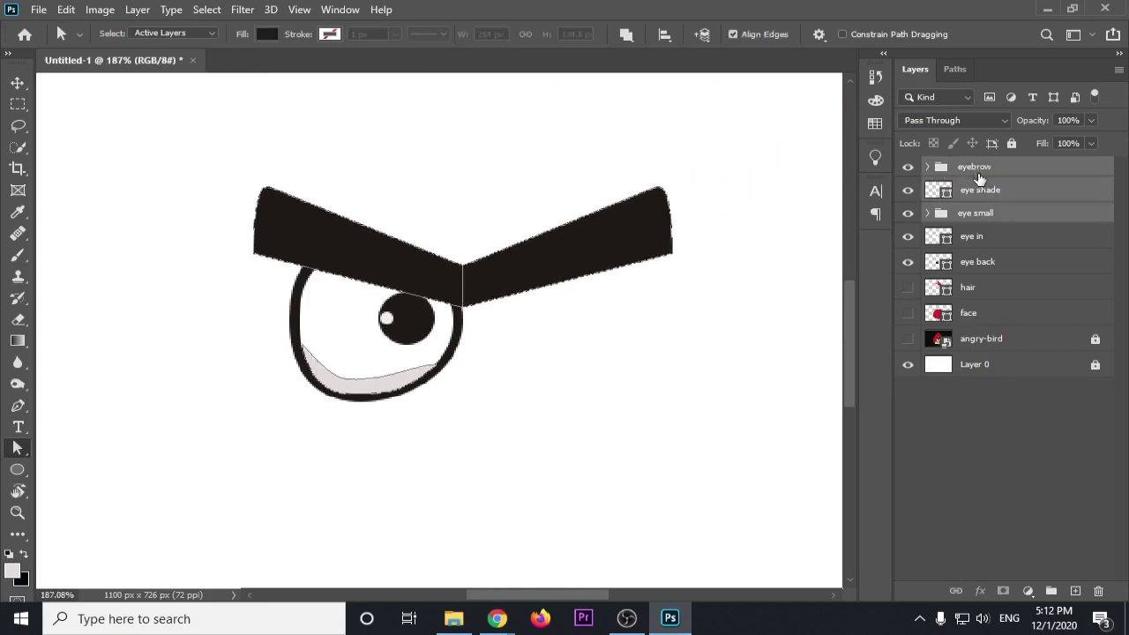
key("ctrl+f")
left_click(1002, 169)
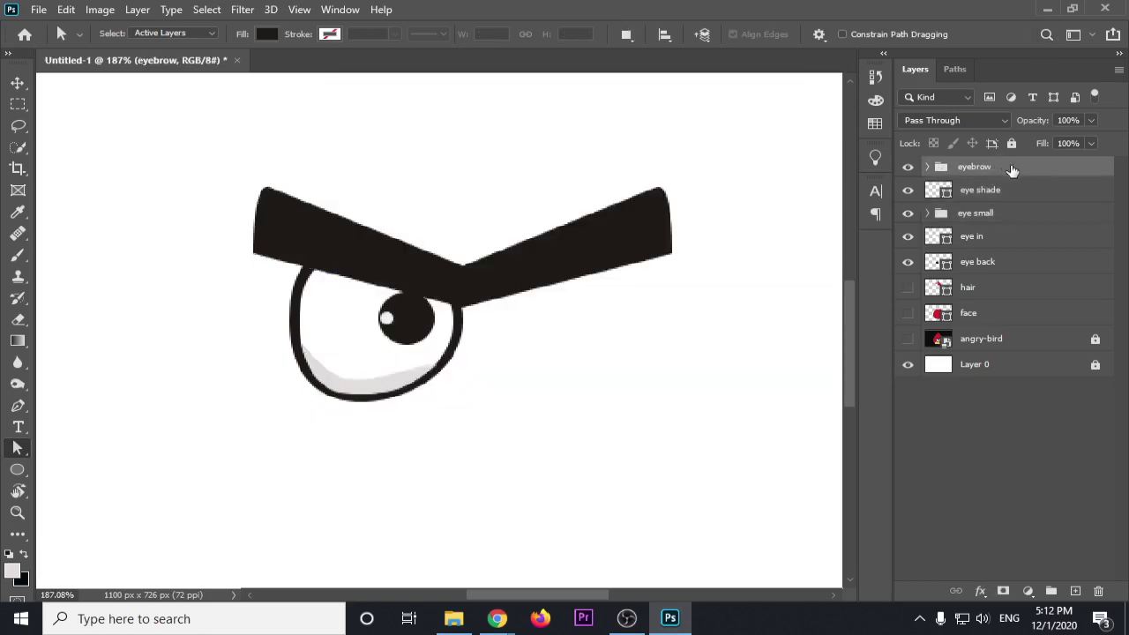
left_click(992, 213)
left_click(982, 166, "shift")
right_click(982, 166)
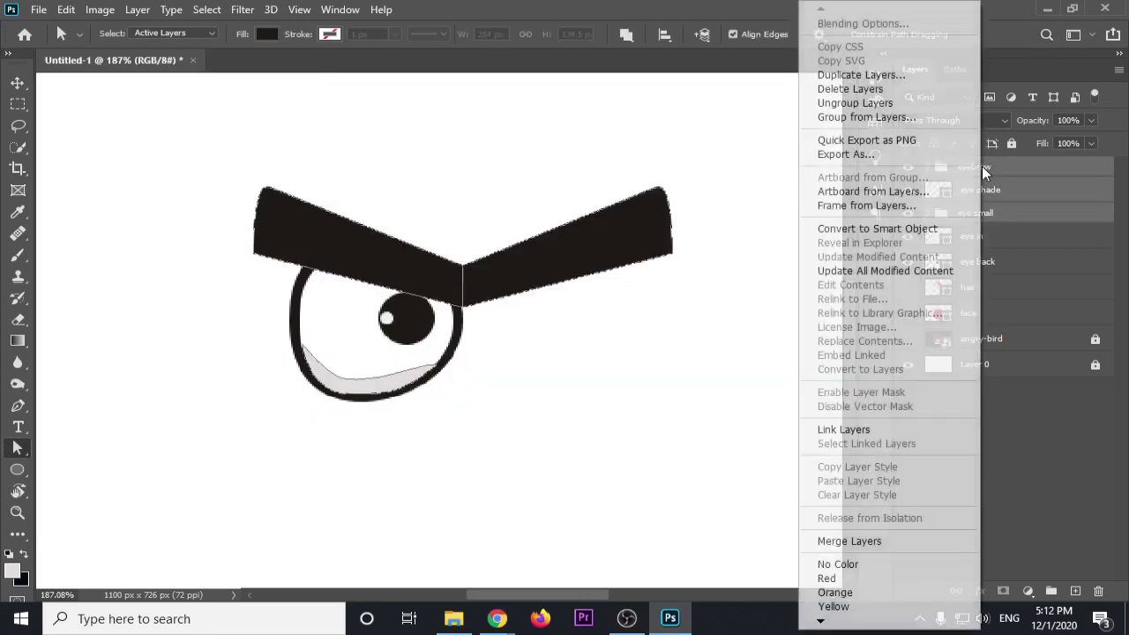
left_click(864, 116)
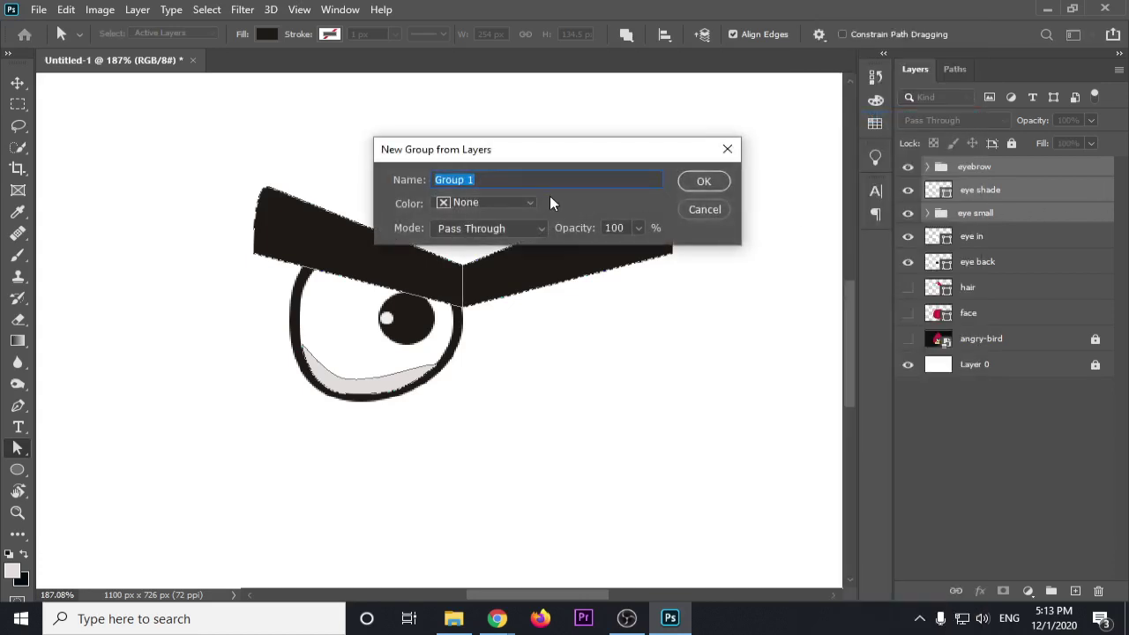
type("ey")
type("e")
key("Return")
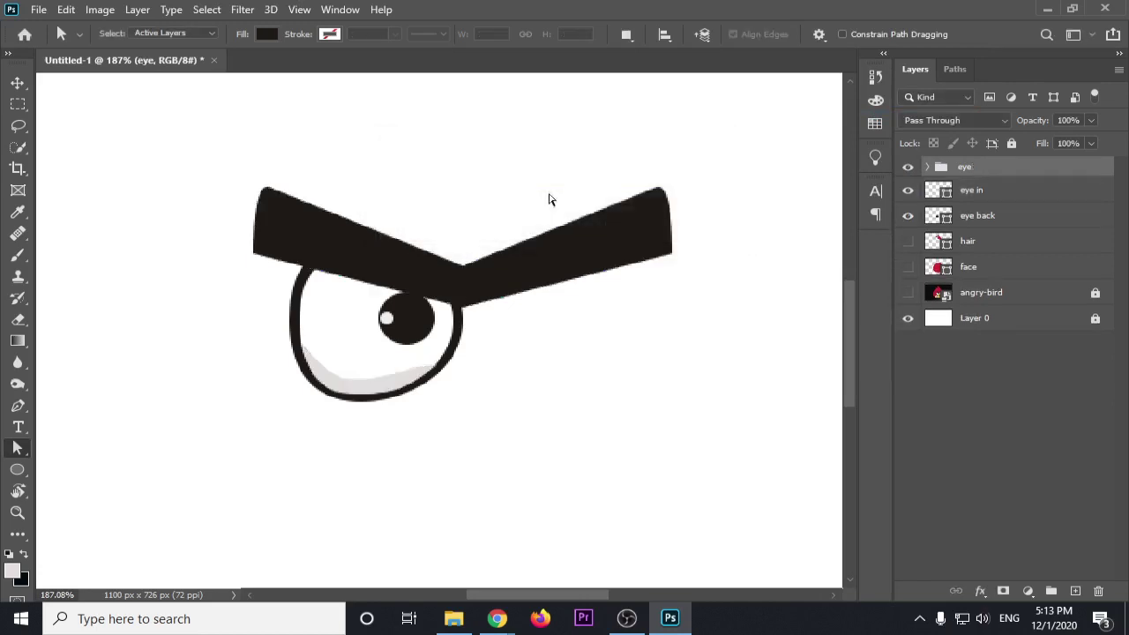
Rename the group 'eye left' and duplicate it as 'eye left copy'
double_click(985, 169)
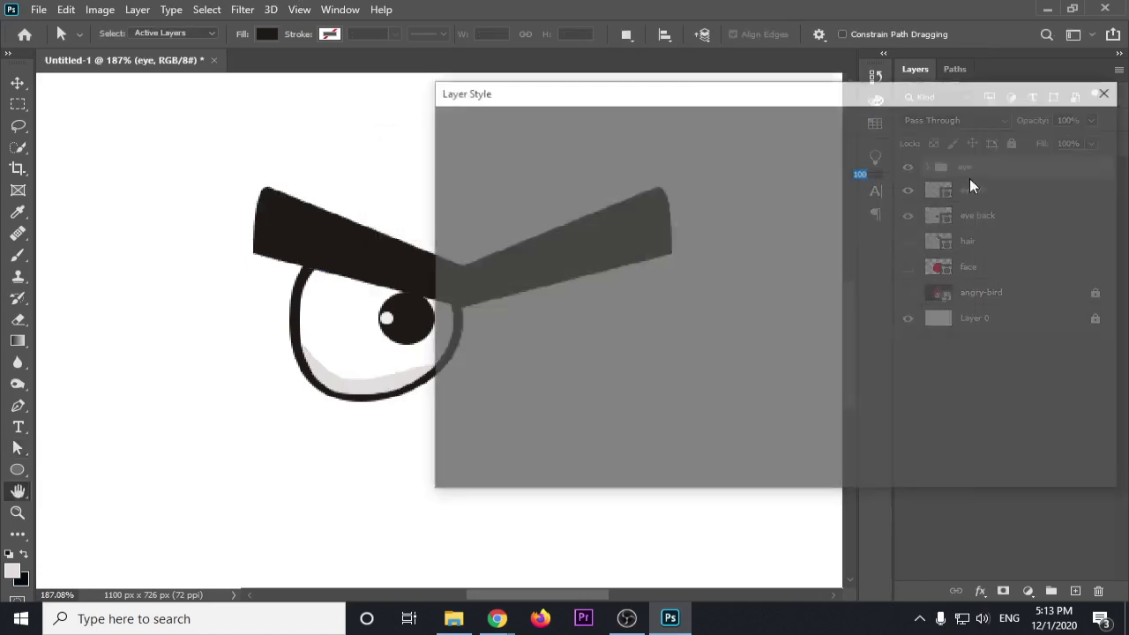
left_click(1081, 151)
double_click(968, 167)
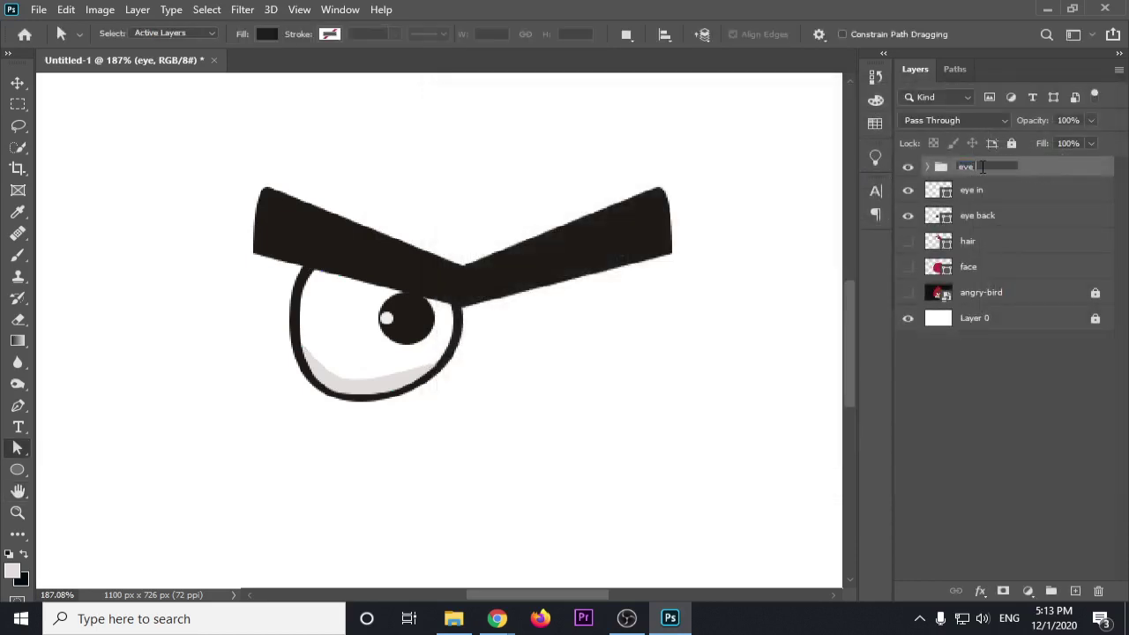
type("left")
key("Return")
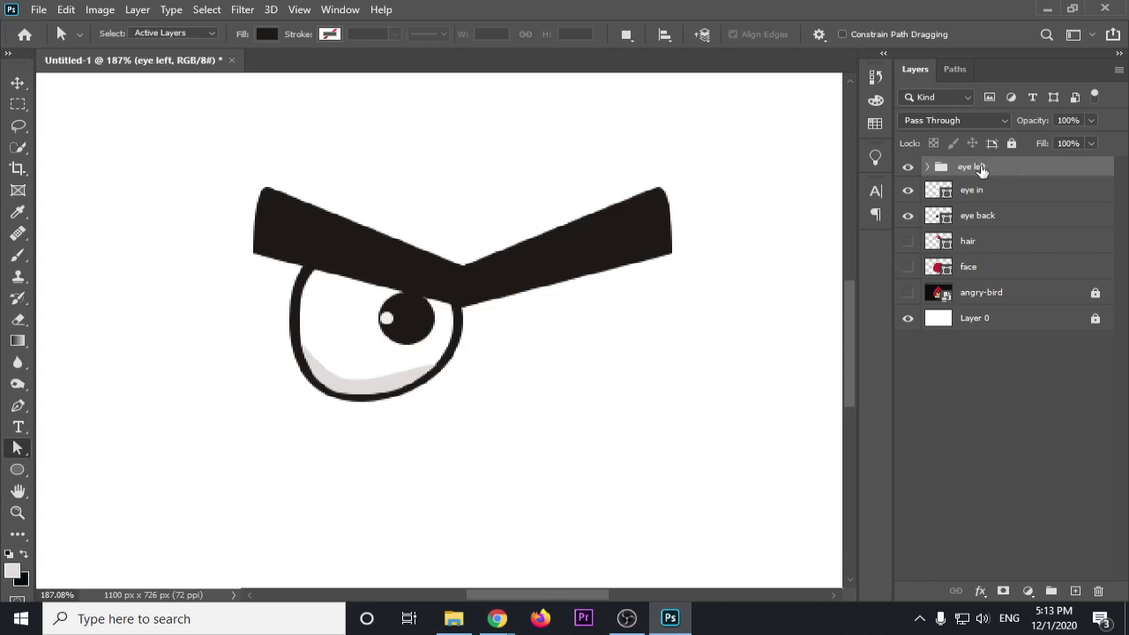
key("ctrl+j")
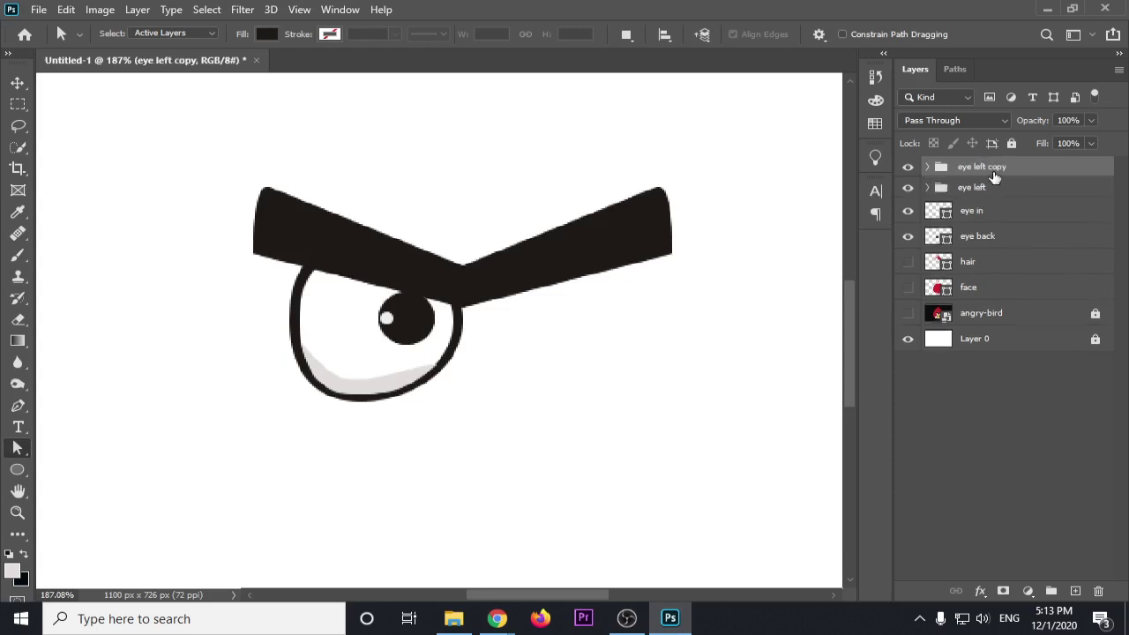
double_click(993, 175)
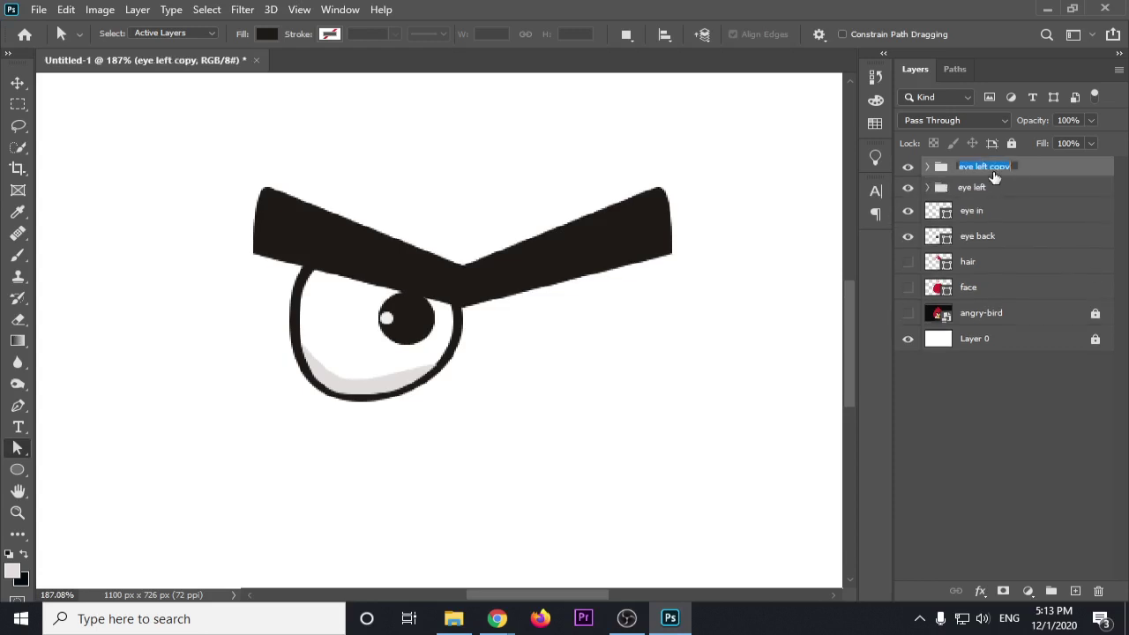
left_click(19, 86)
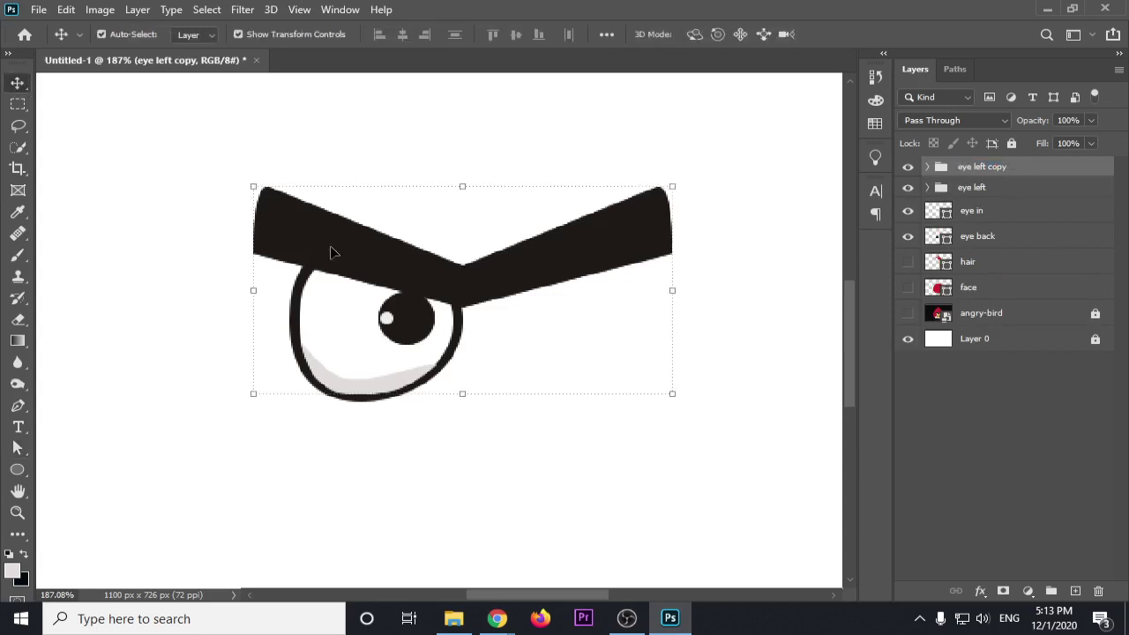
Set Move tool Auto-Select to Group, testing and undoing trial moves of the eye
left_click(196, 34)
left_click_drag(457, 346, 560, 335)
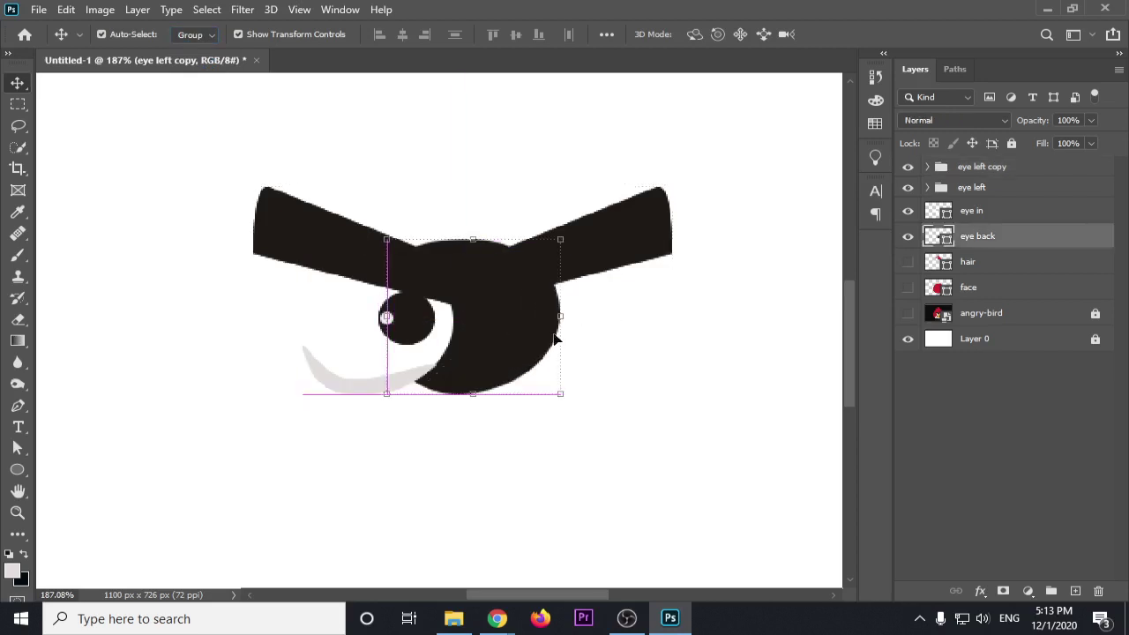
key("ctrl+z")
left_click(1003, 175)
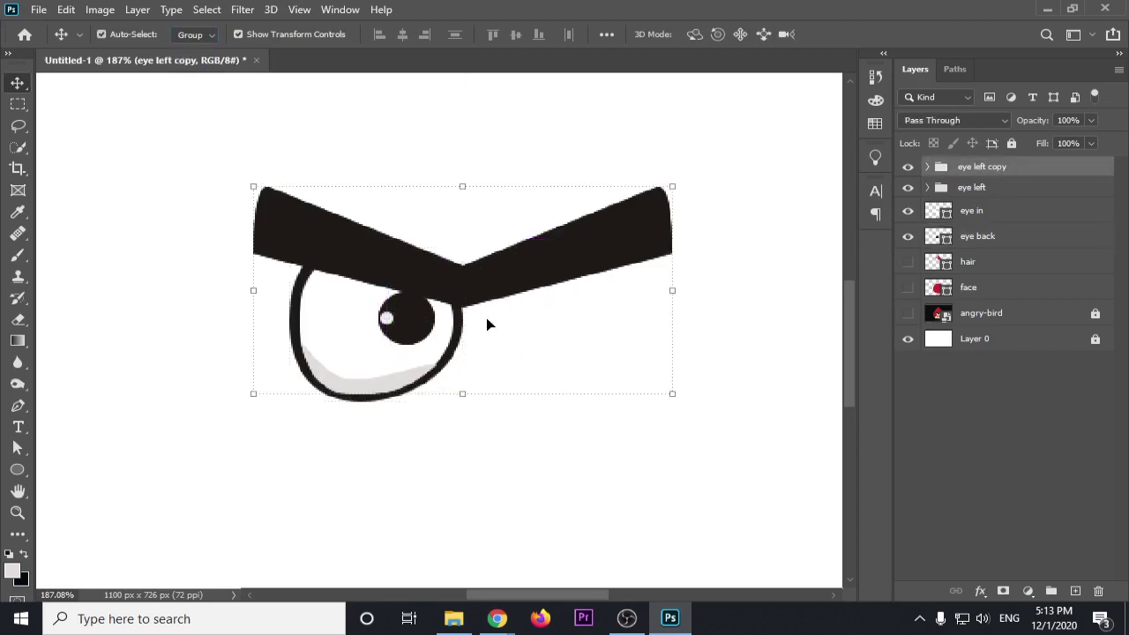
left_click_drag(458, 339, 644, 336)
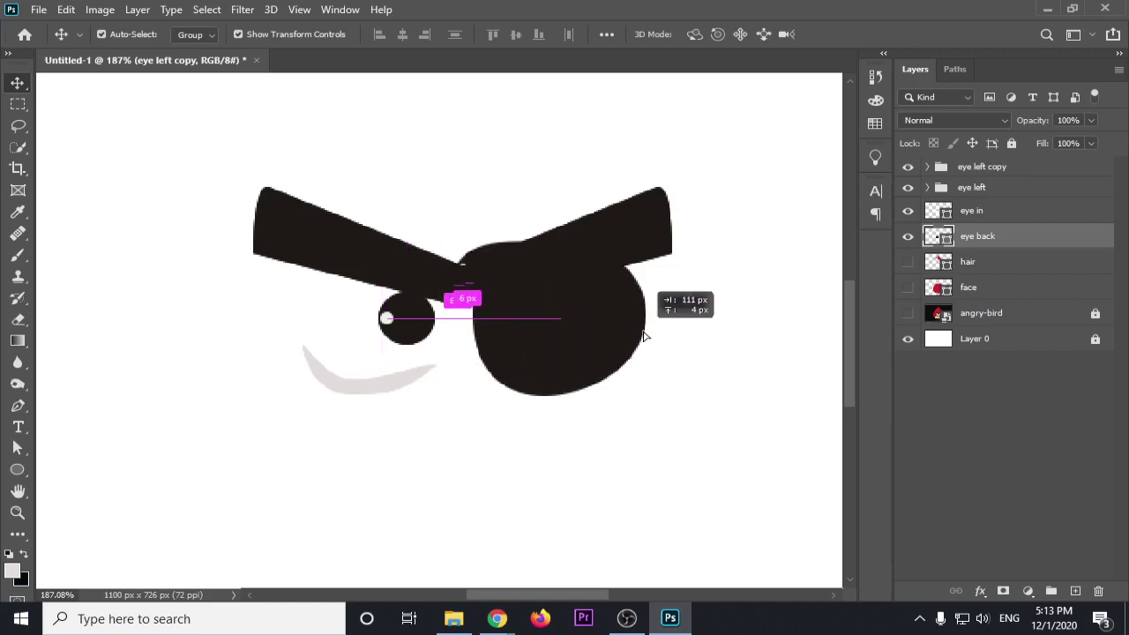
key("ctrl+z")
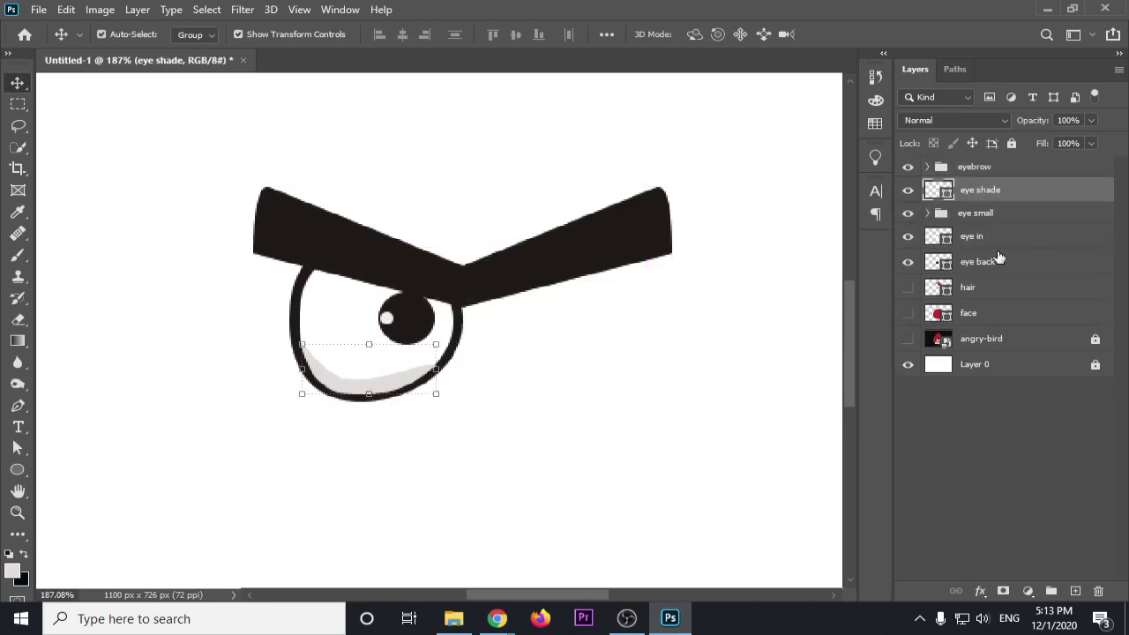
Group eye back, eye in, eye small, eye shade and eyebrow into Group 1
left_click(1001, 267)
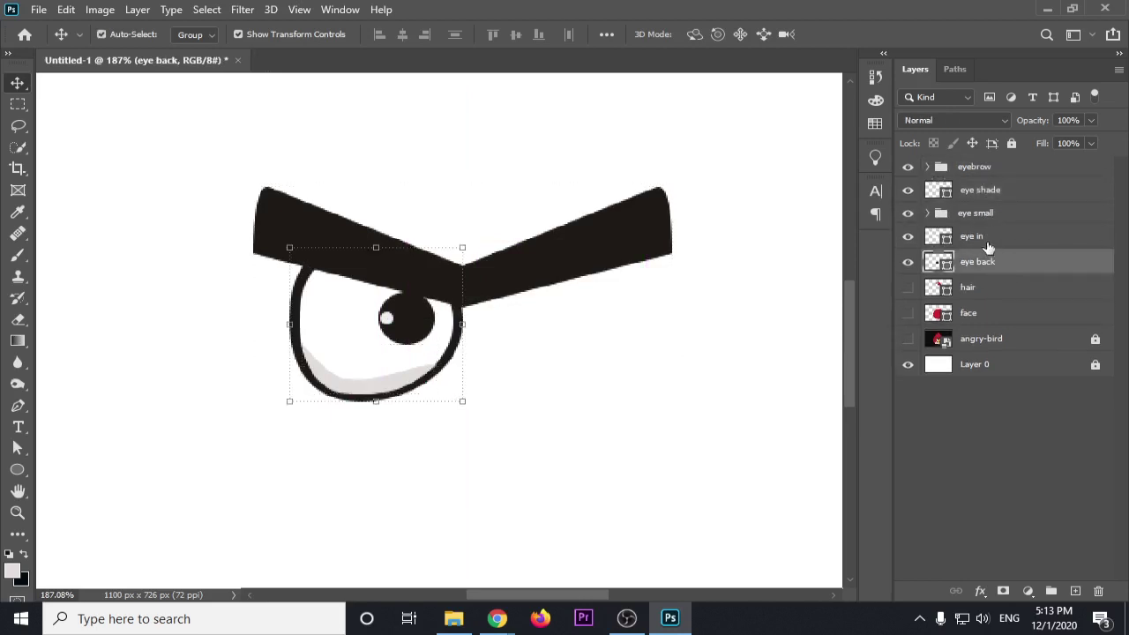
left_click(986, 244, "shift")
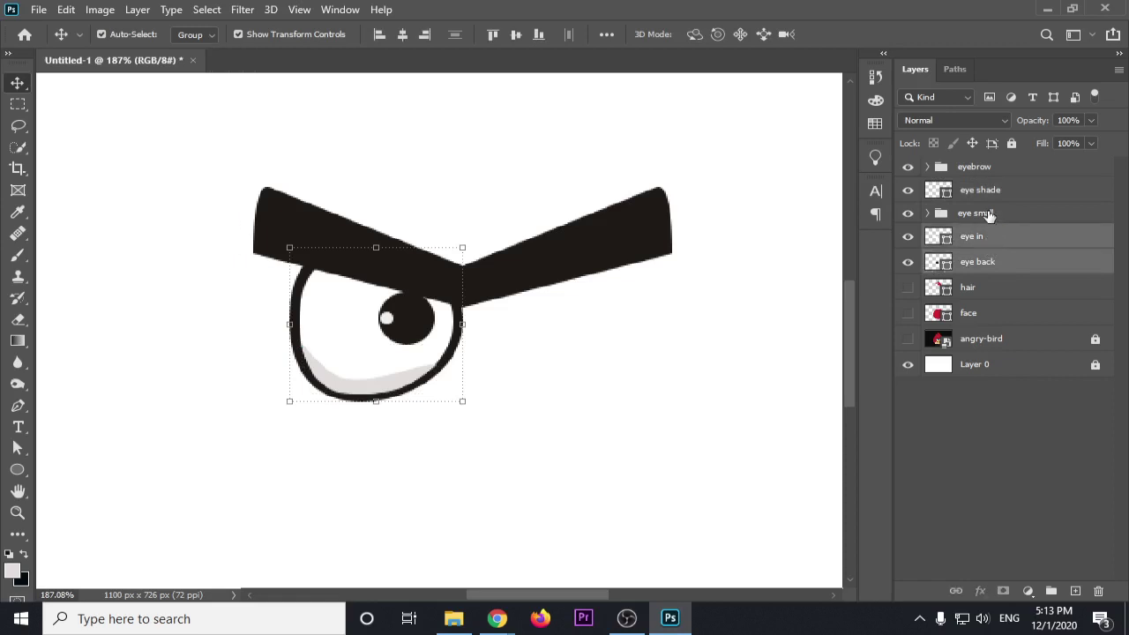
left_click(990, 217, "shift")
left_click(990, 189, "shift")
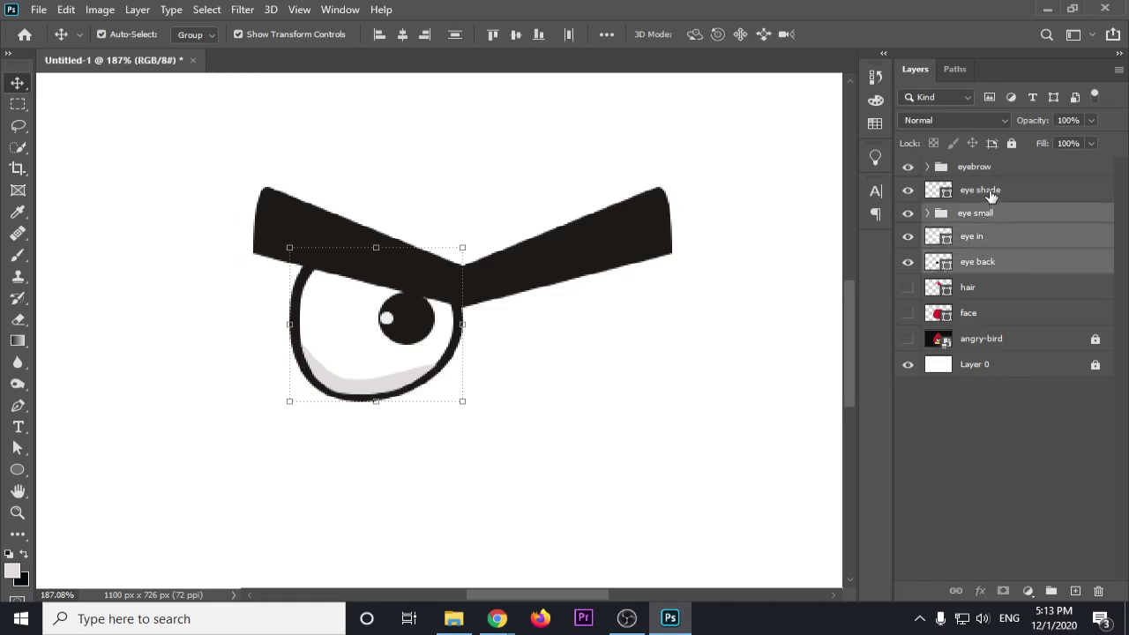
left_click(982, 169, "shift")
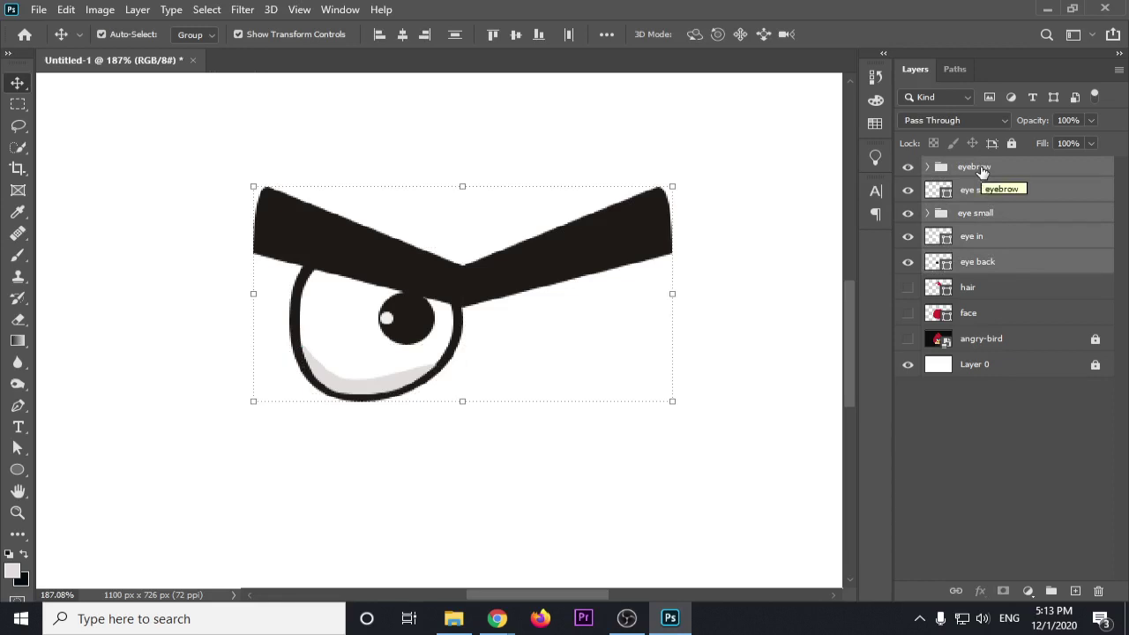
key("ctrl+g")
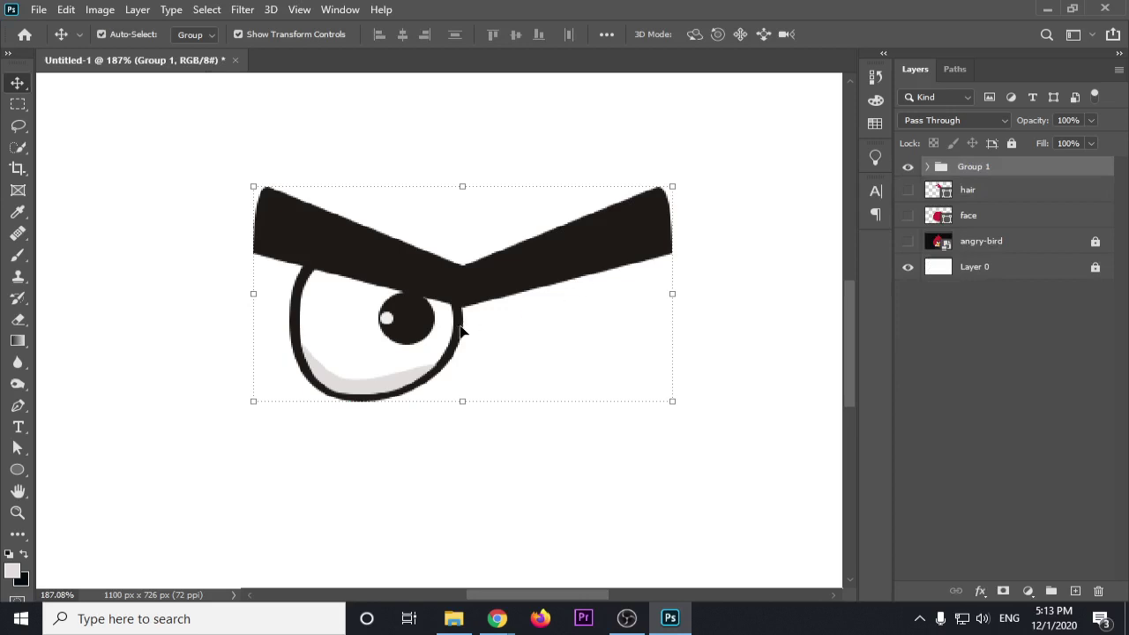
left_click_drag(462, 331, 536, 335)
key("ctrl+z")
Move the eyebrow group out above Group 1 and collapse Group 1
left_click(927, 166)
left_click(997, 190)
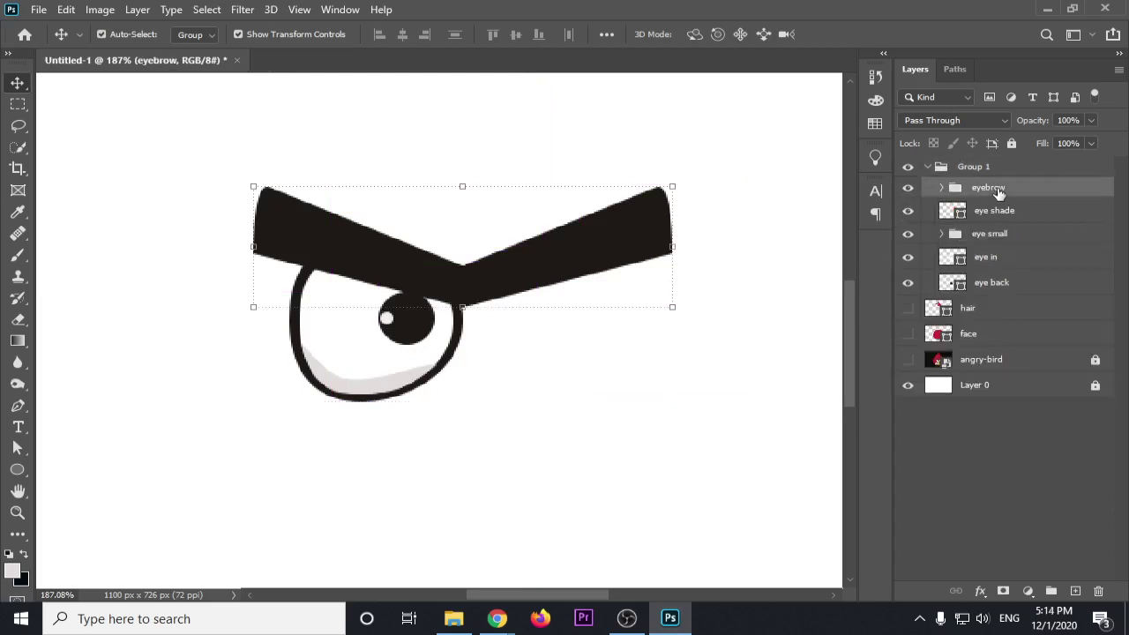
left_click_drag(997, 192, 986, 164)
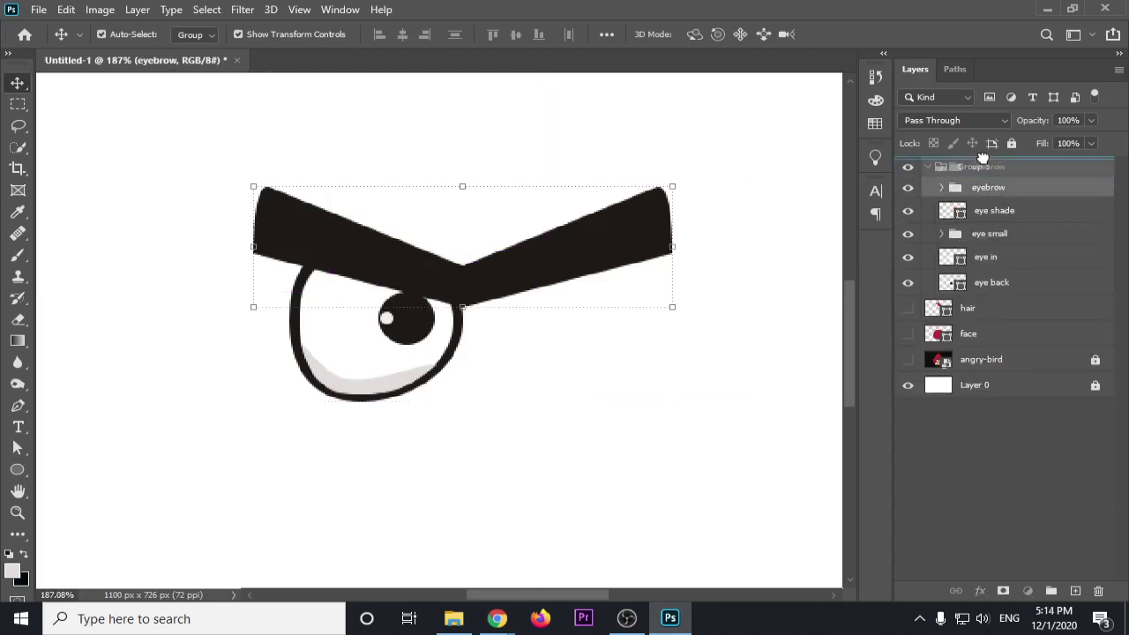
left_click(979, 188)
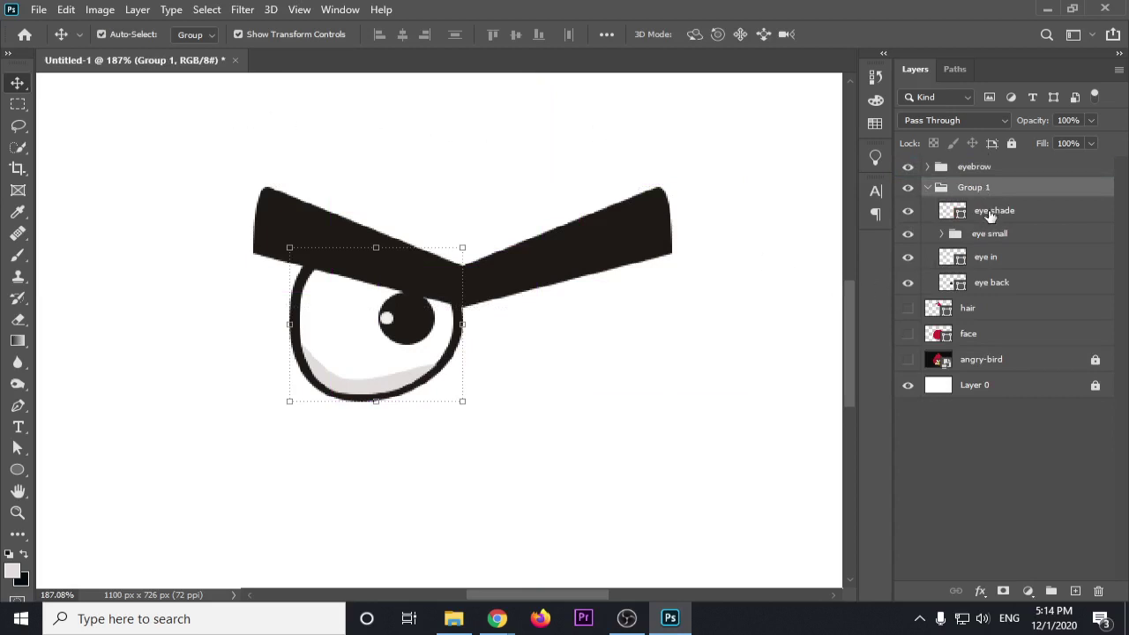
left_click(992, 216)
left_click(981, 192)
left_click(927, 187)
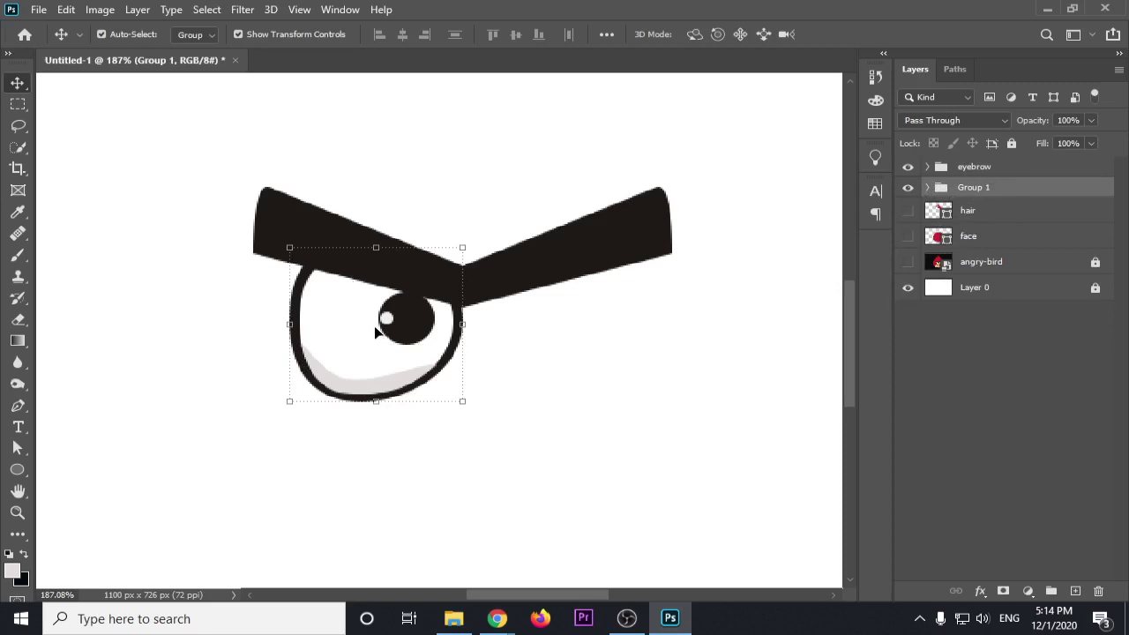
Copy Group 1 to the right, flip it horizontally as the right eye, and show the reference bird
mouse_move(375, 326)
left_mouse_down()
mouse_move(600, 330)
mouse_move(591, 306)
mouse_move(617, 305)
mouse_move(605, 345)
mouse_move(605, 328)
mouse_move(585, 342)
left_mouse_up()
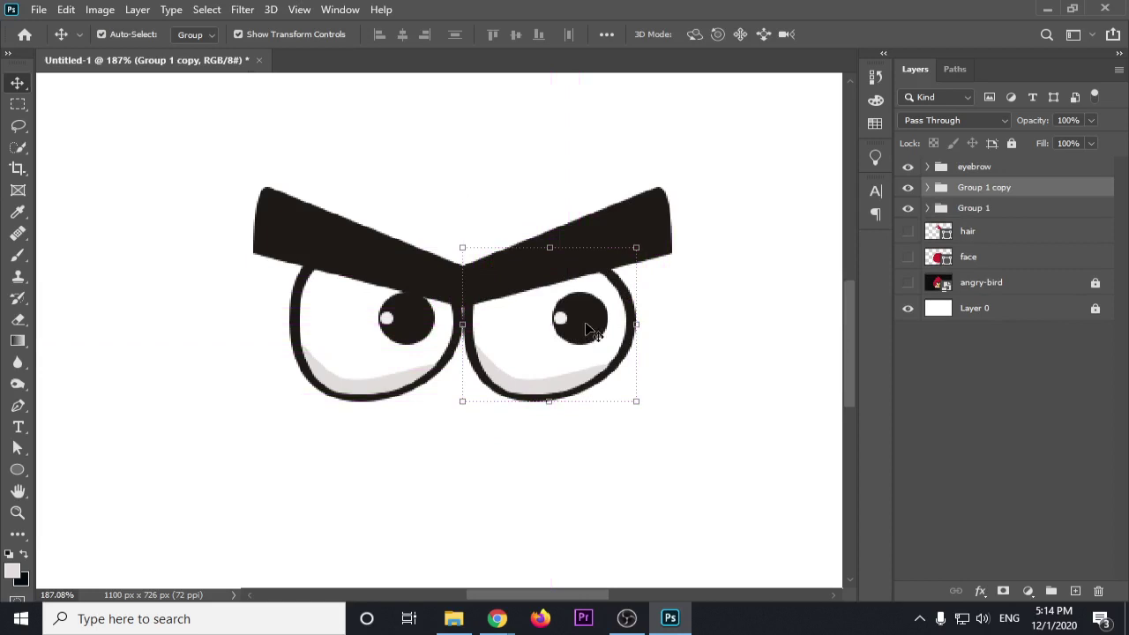
key("ctrl+t")
right_click(586, 328)
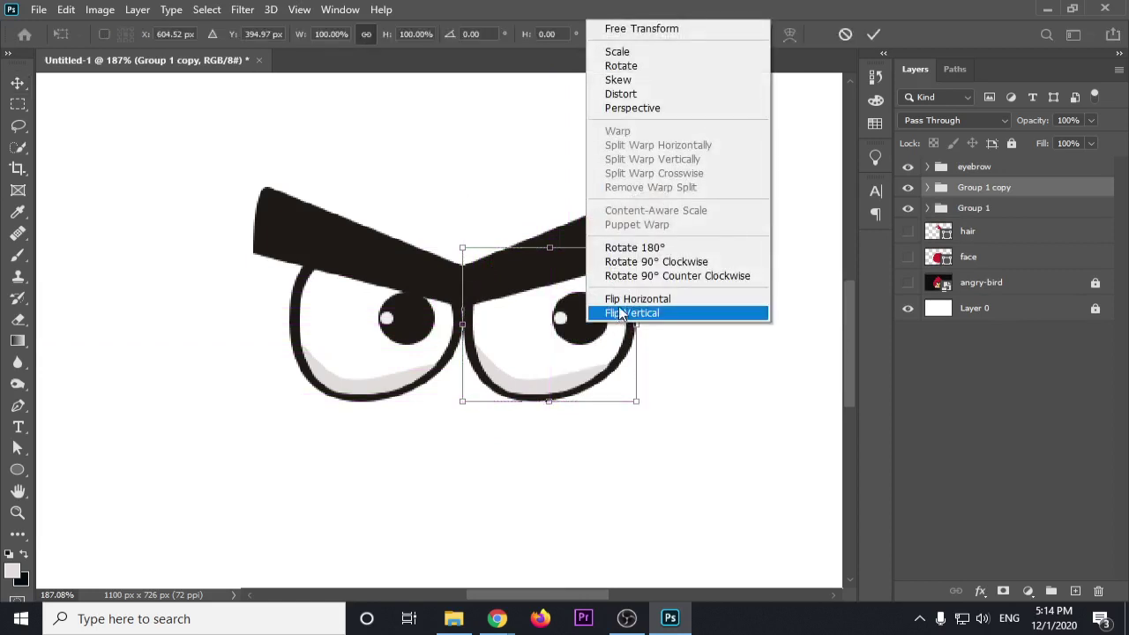
left_click(622, 300)
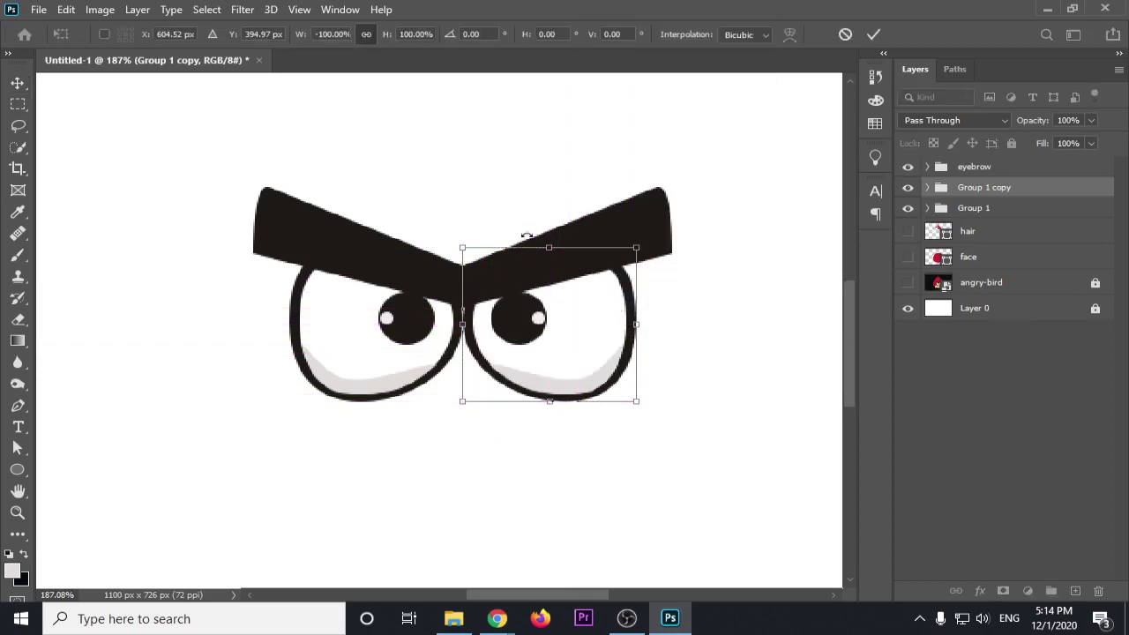
key("Left")
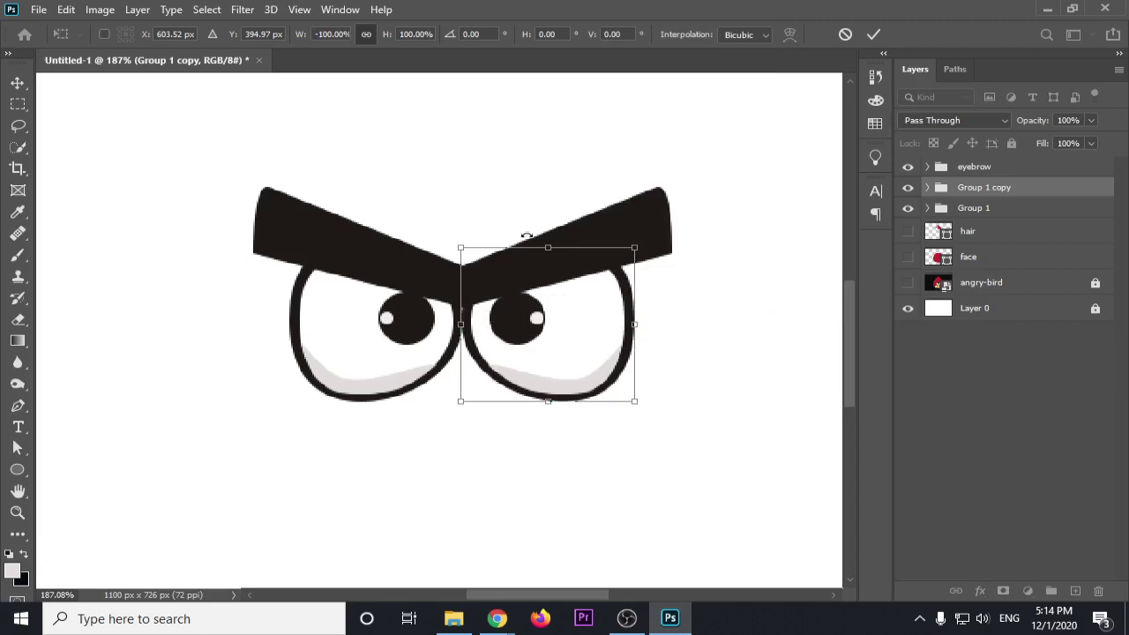
key("Left")
key("Return")
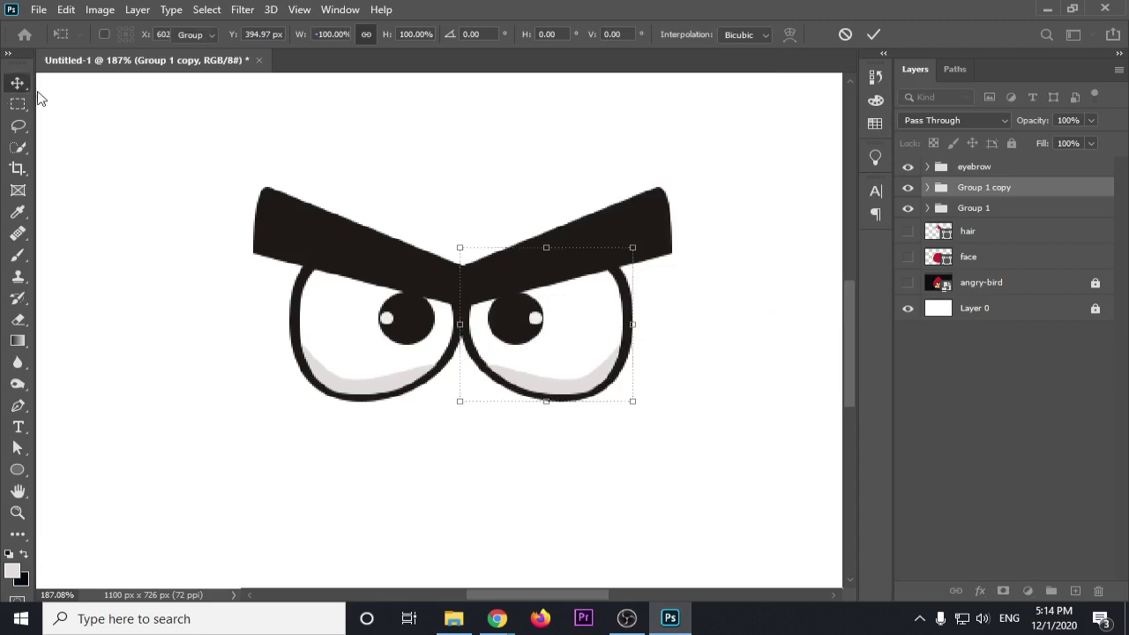
left_click(908, 282)
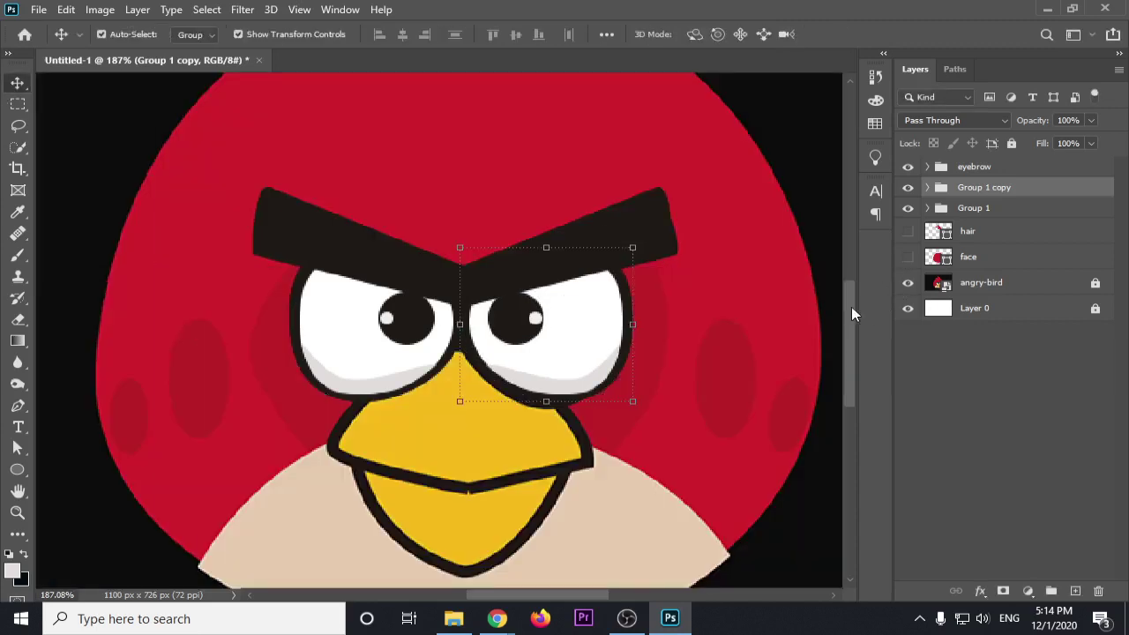
Rename the left eye group, Group 1, to 'eye left'
left_click(615, 325)
left_click(976, 209)
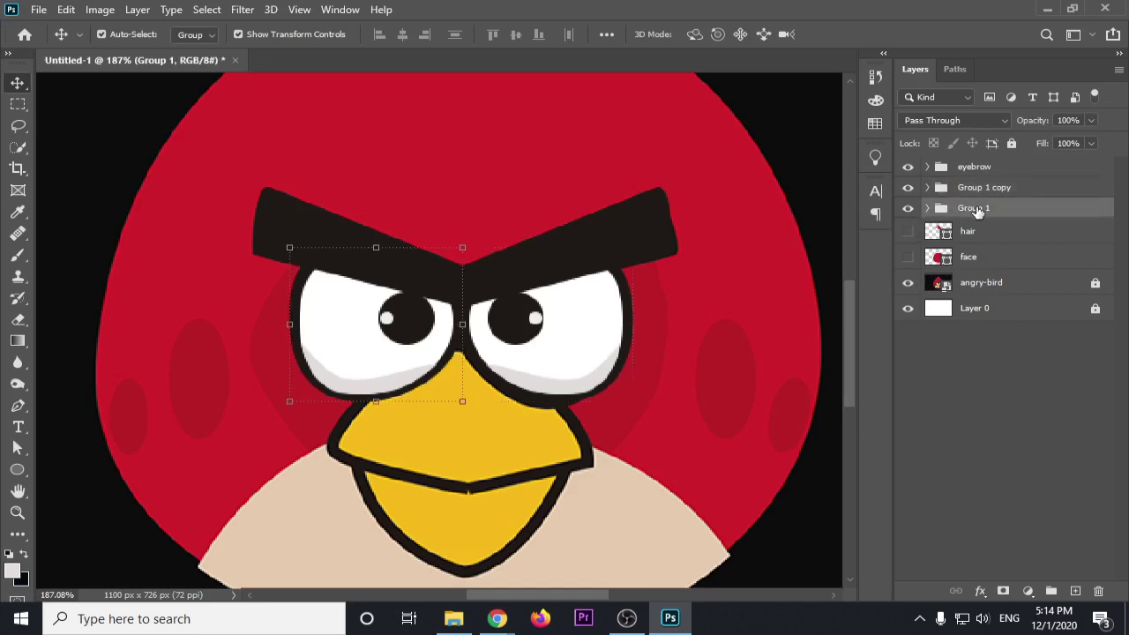
double_click(976, 208)
type("eye lef")
type("t")
key("Return")
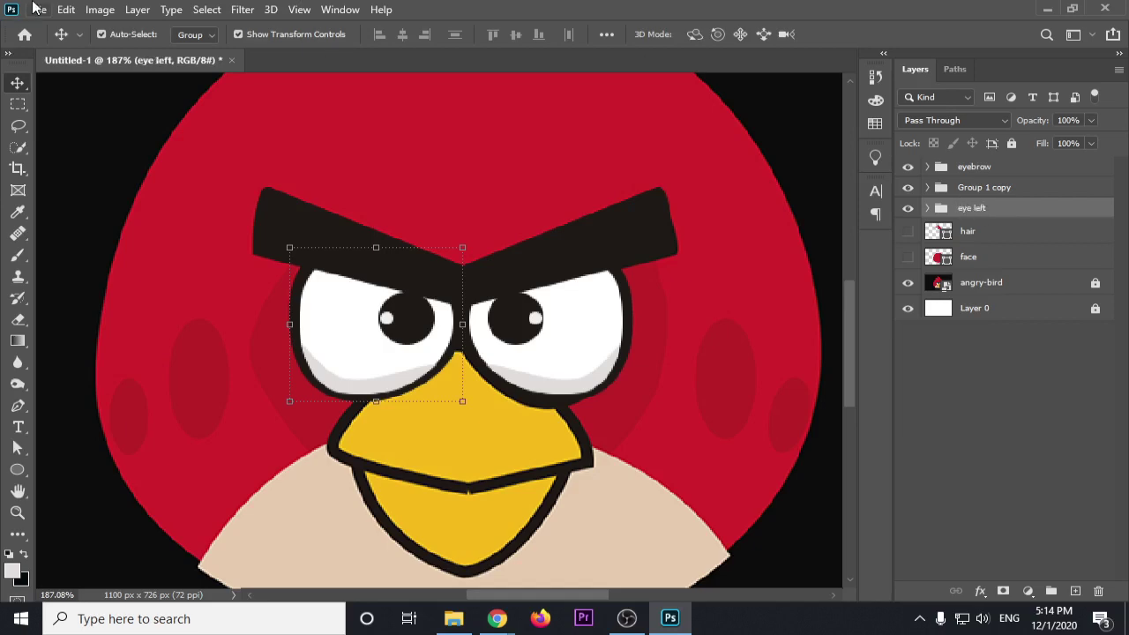
Save the document on this computer to the Desktop as bird.psd
left_click(37, 9)
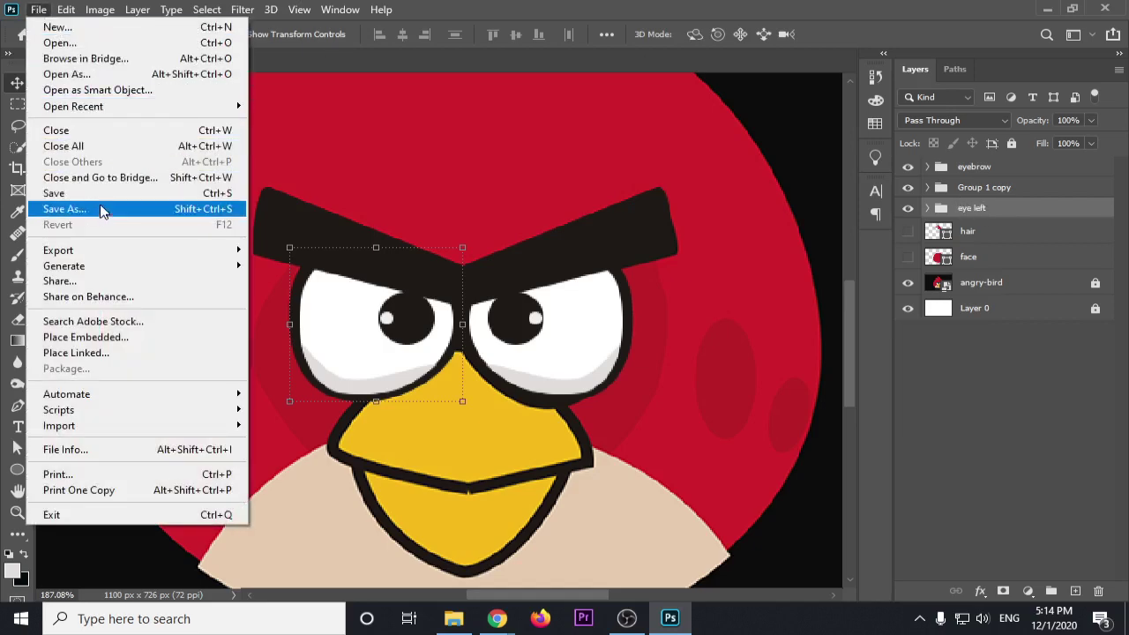
left_click(100, 213)
left_click(686, 452)
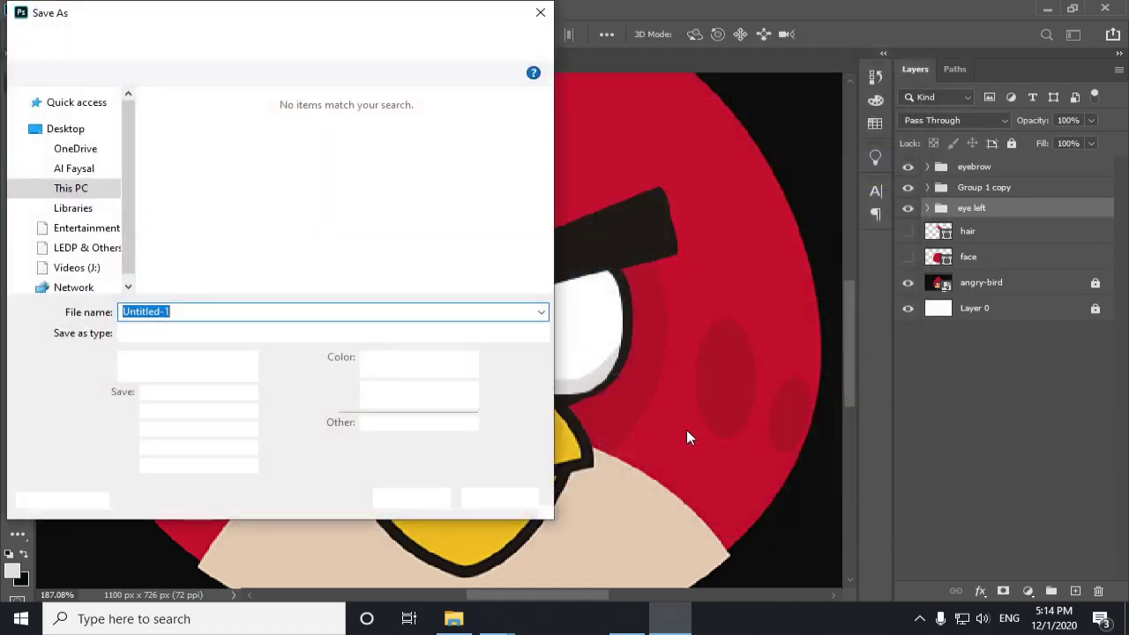
left_click(84, 167)
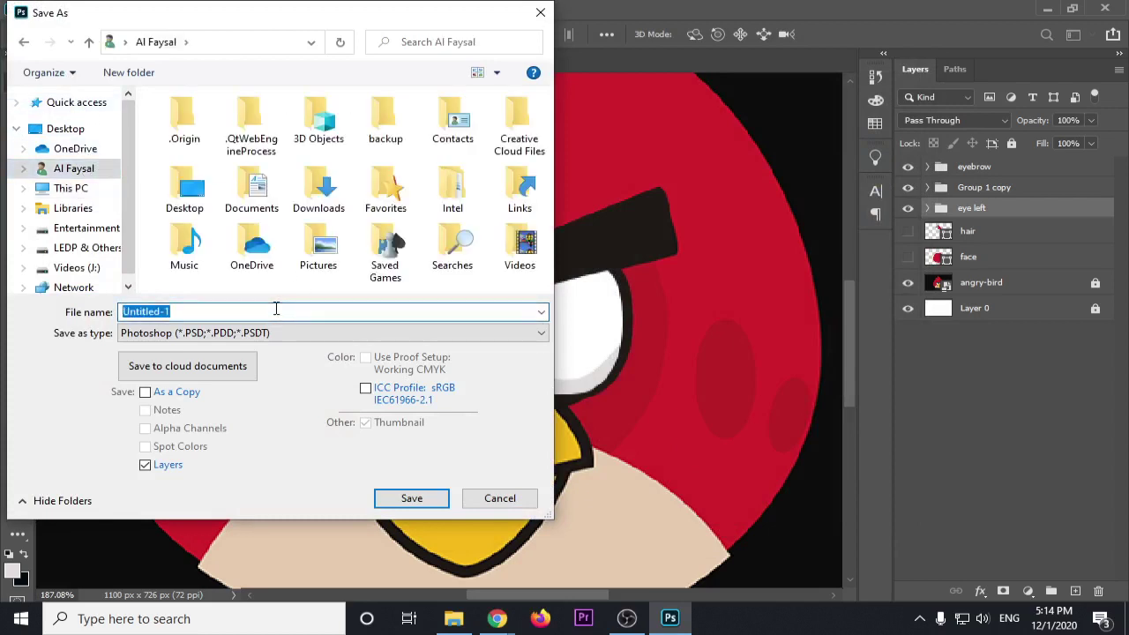
left_click(70, 129)
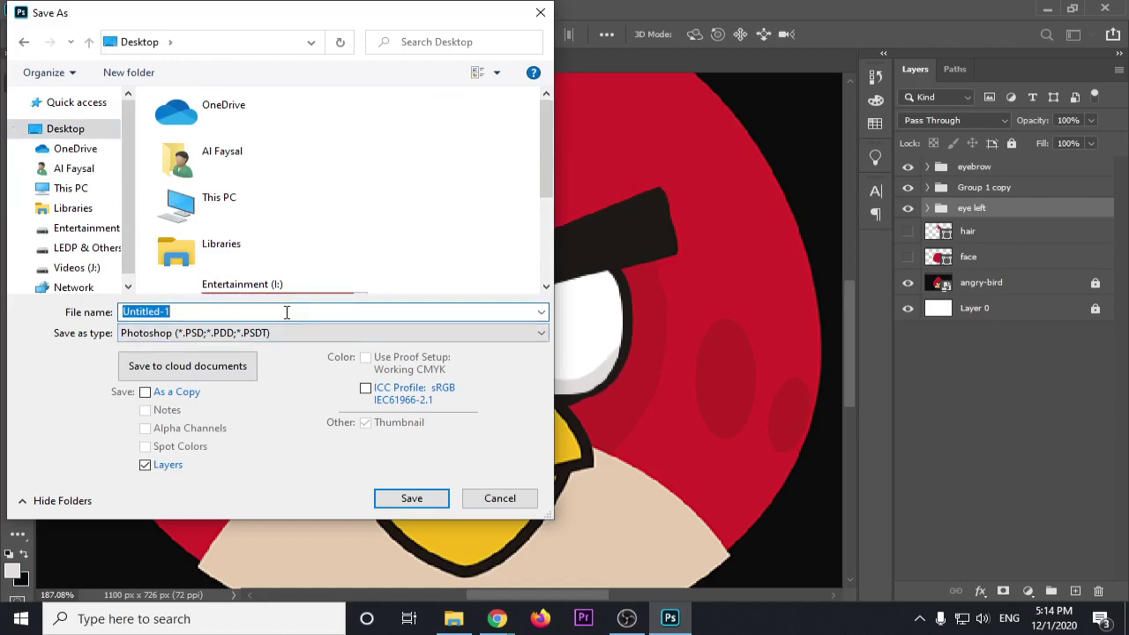
type("bird")
key("Return")
key("Return")
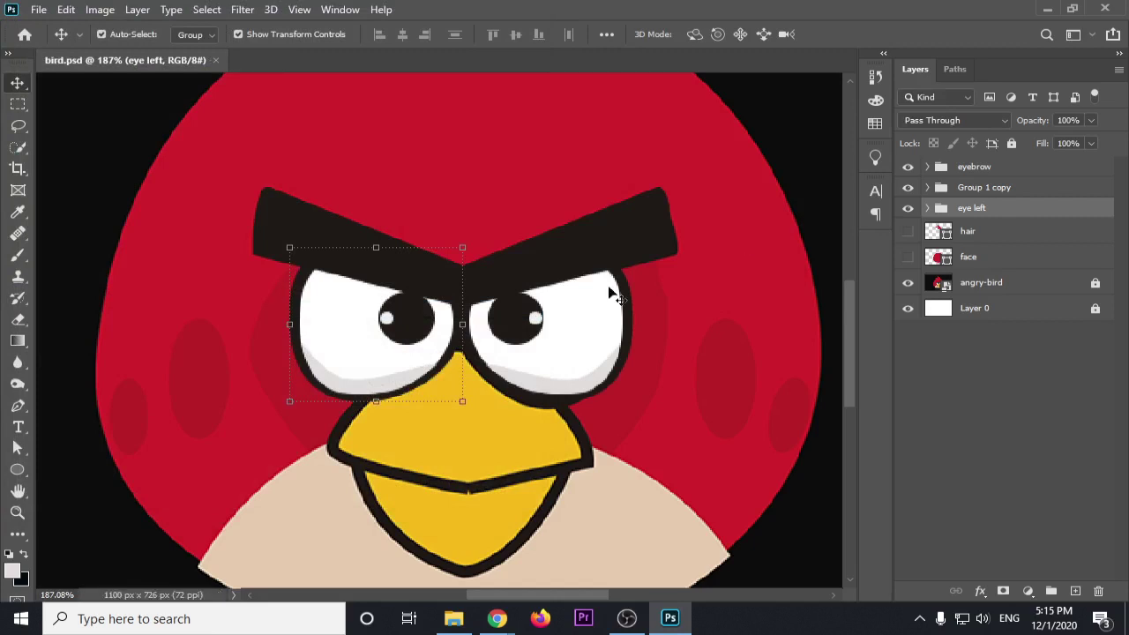
Rename Group 1 copy to 'eye right', then toggle the eye groups' visibility to check them
double_click(988, 187)
type("eye")
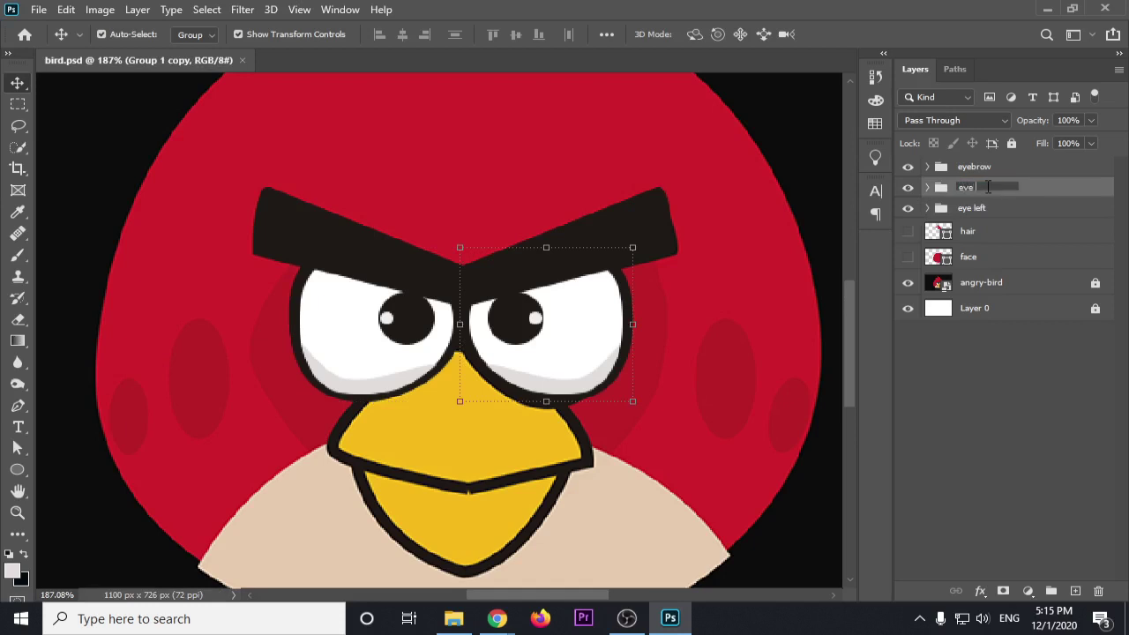
type("t")
key("Return")
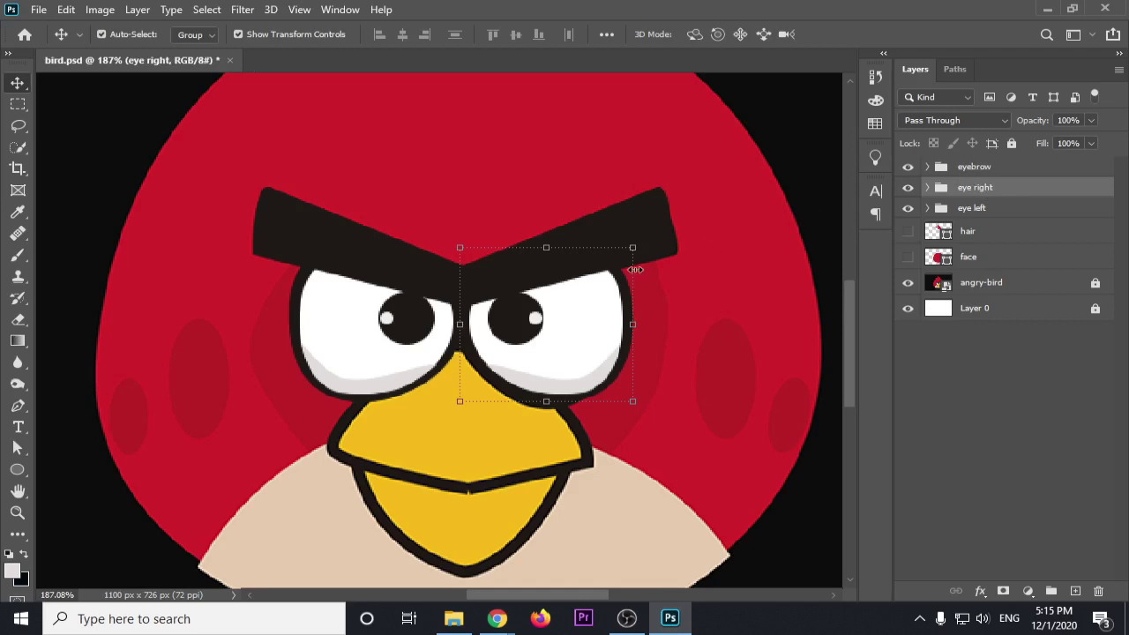
scroll(635, 269, "down", 3)
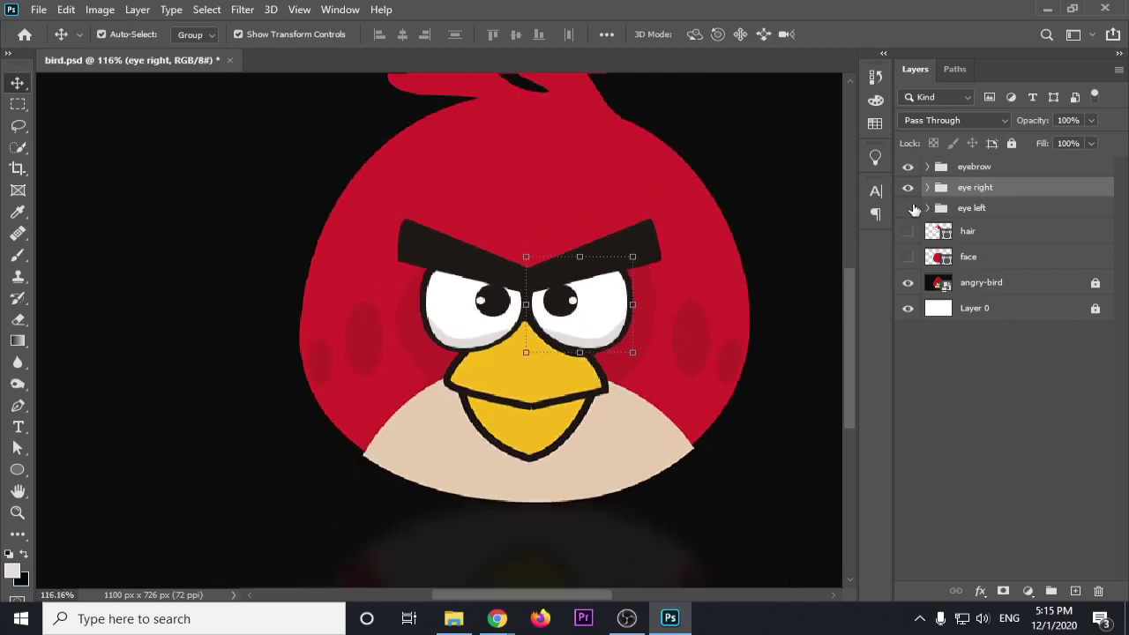
left_click(910, 208)
left_click(909, 188)
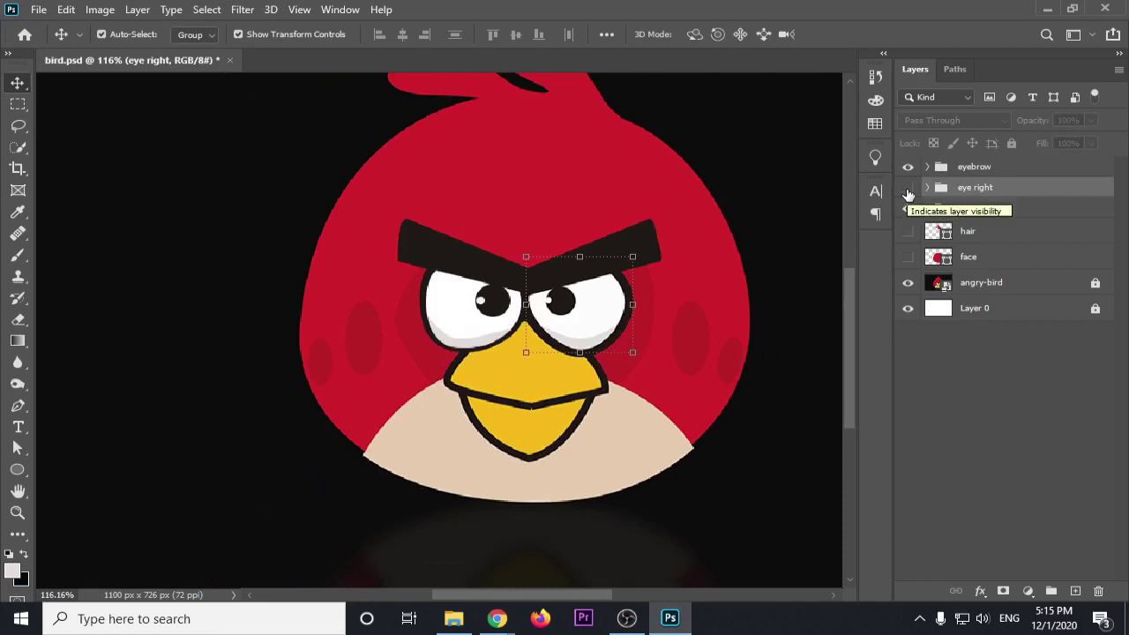
left_click(909, 189)
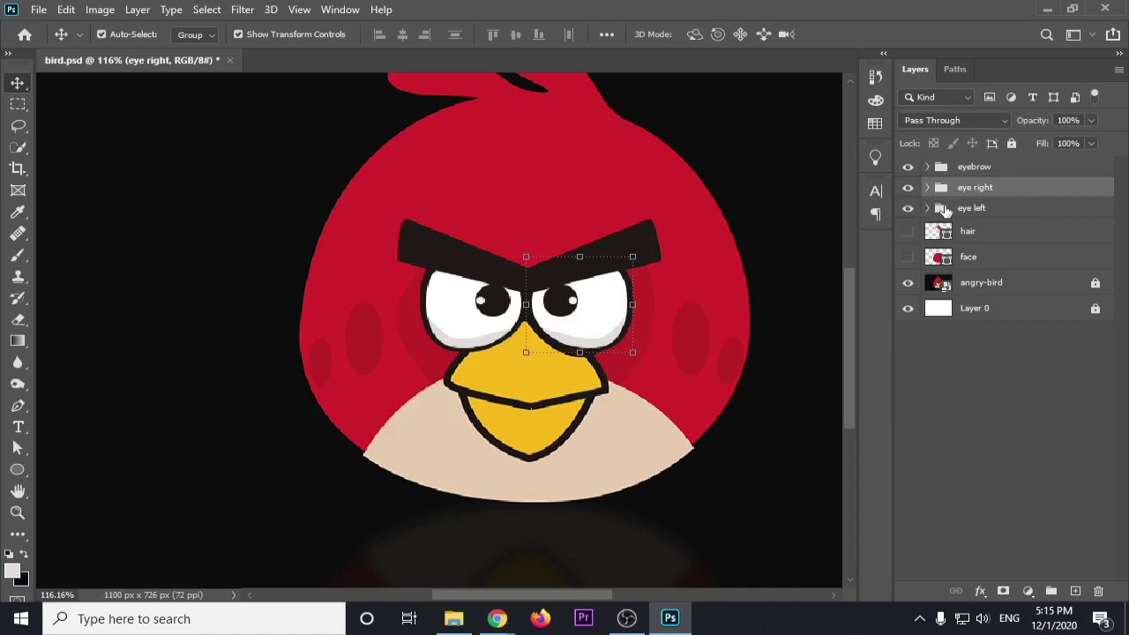
Select the eyebrow, eye right and eye left groups and choose Group from Layers
left_click(966, 211, "shift")
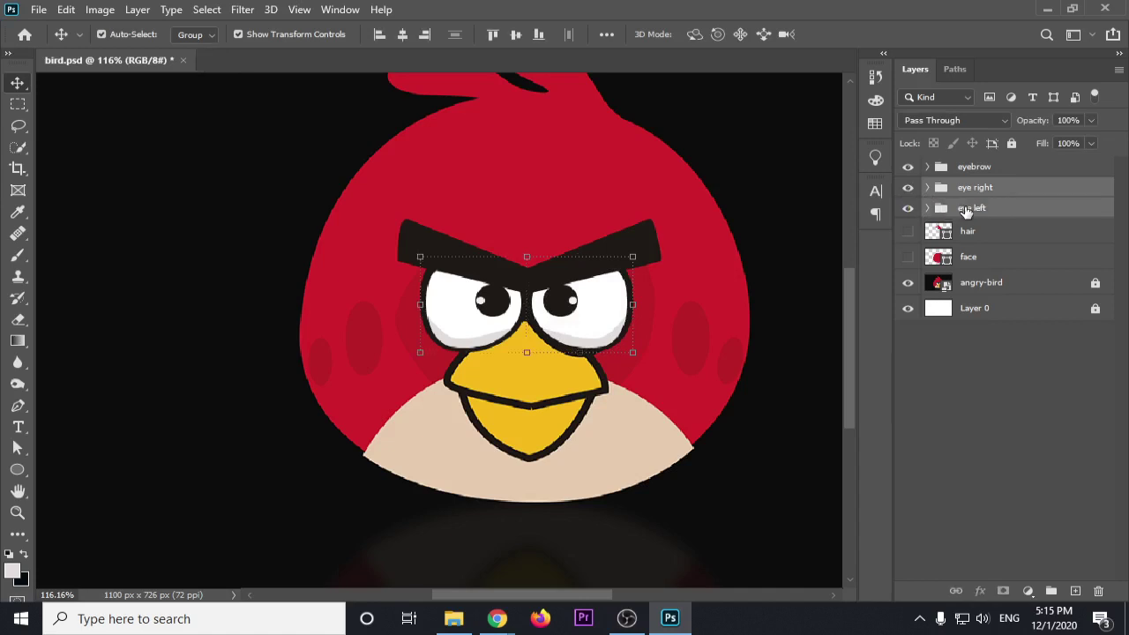
left_click(968, 173, "shift")
left_click(985, 215)
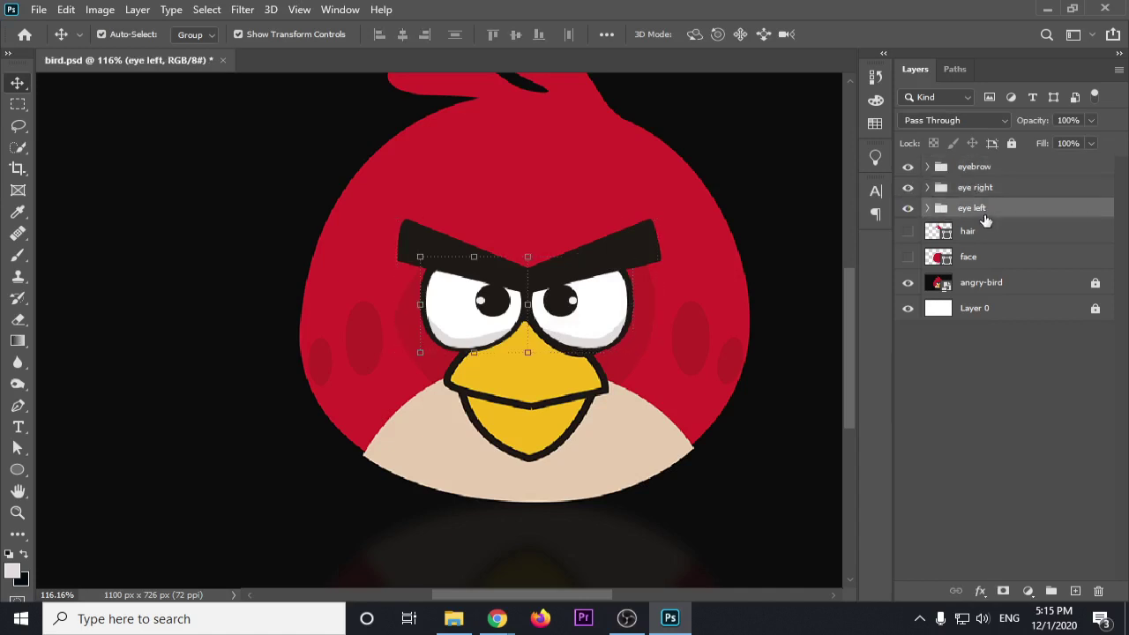
left_click(988, 175, "shift")
right_click(986, 176)
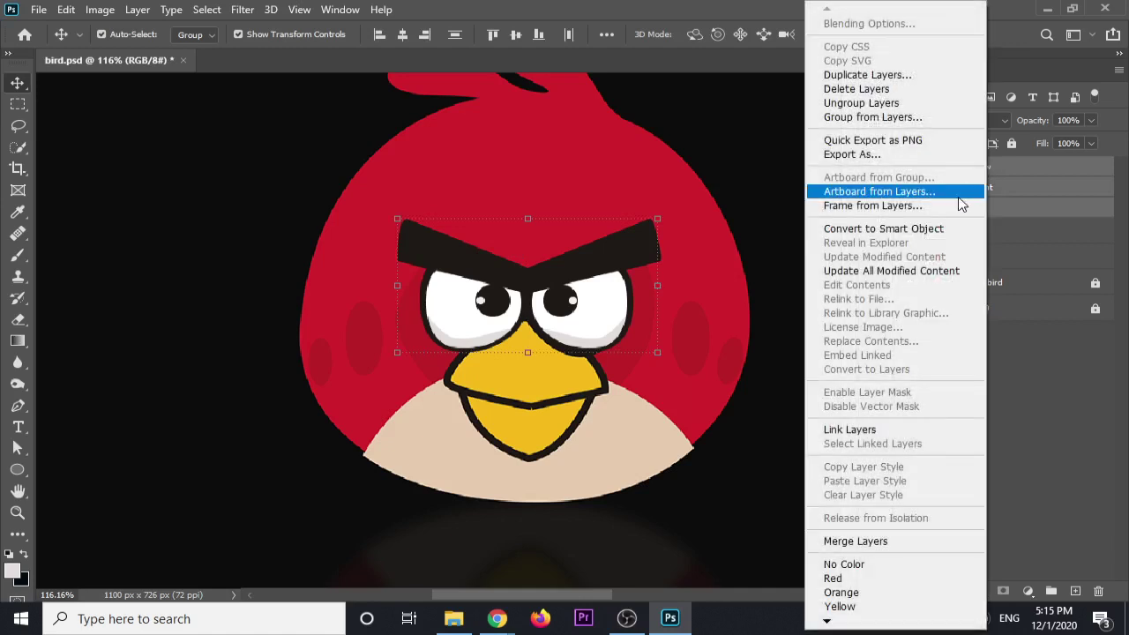
left_click(877, 118)
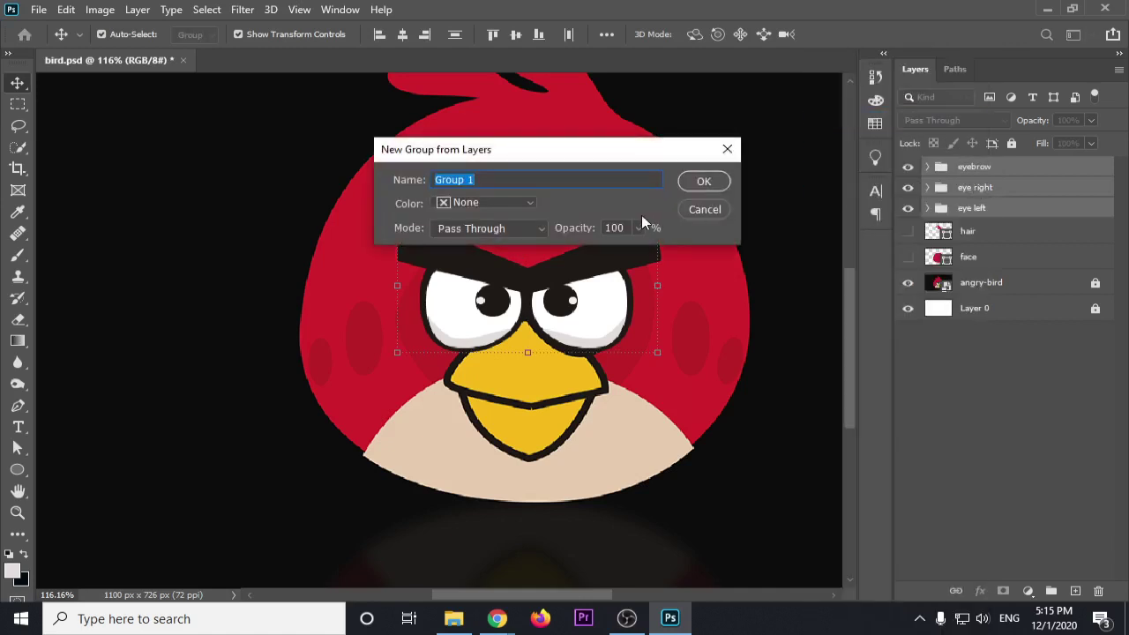
Name the new group 'eyes', hide it, and recentre the view on the reference face
type("eyes")
key("Return")
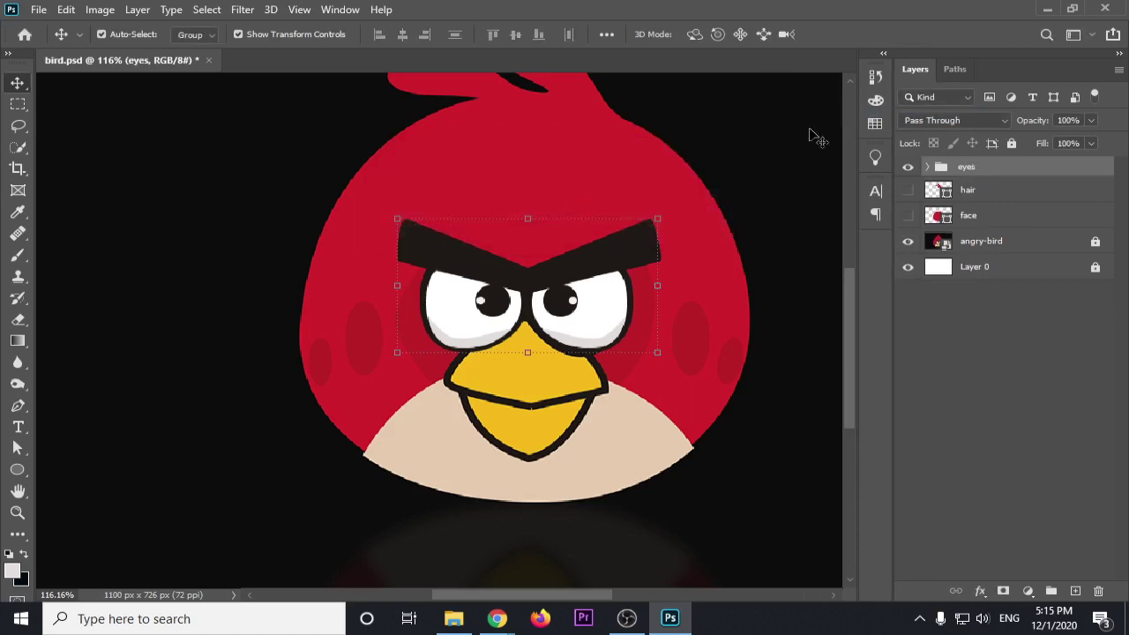
left_click(908, 167)
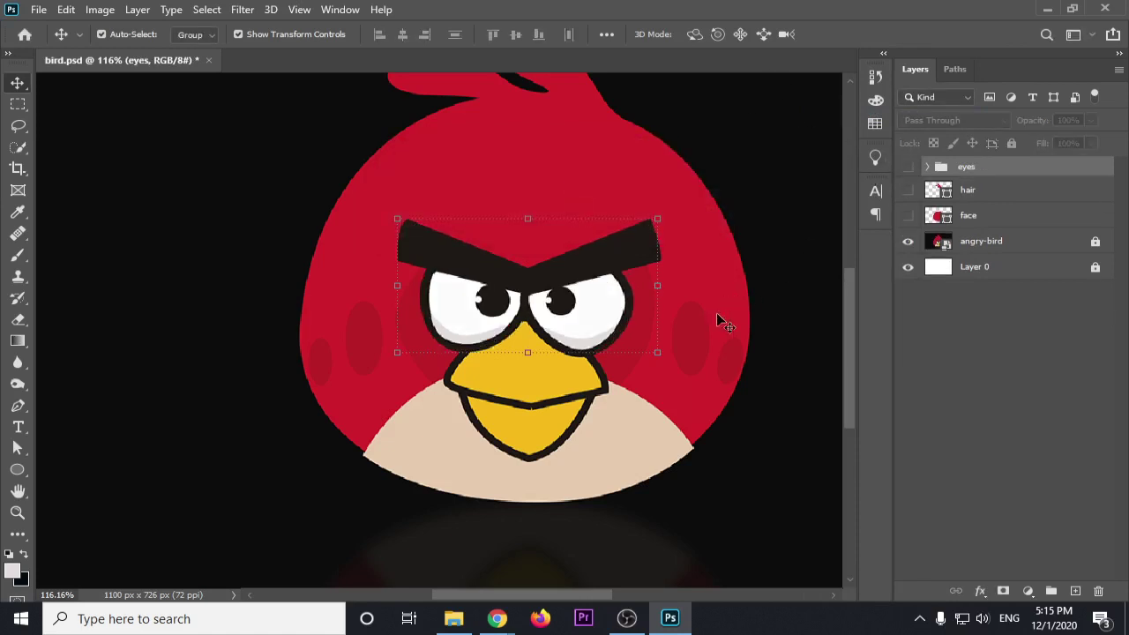
scroll(719, 320, "up", 1)
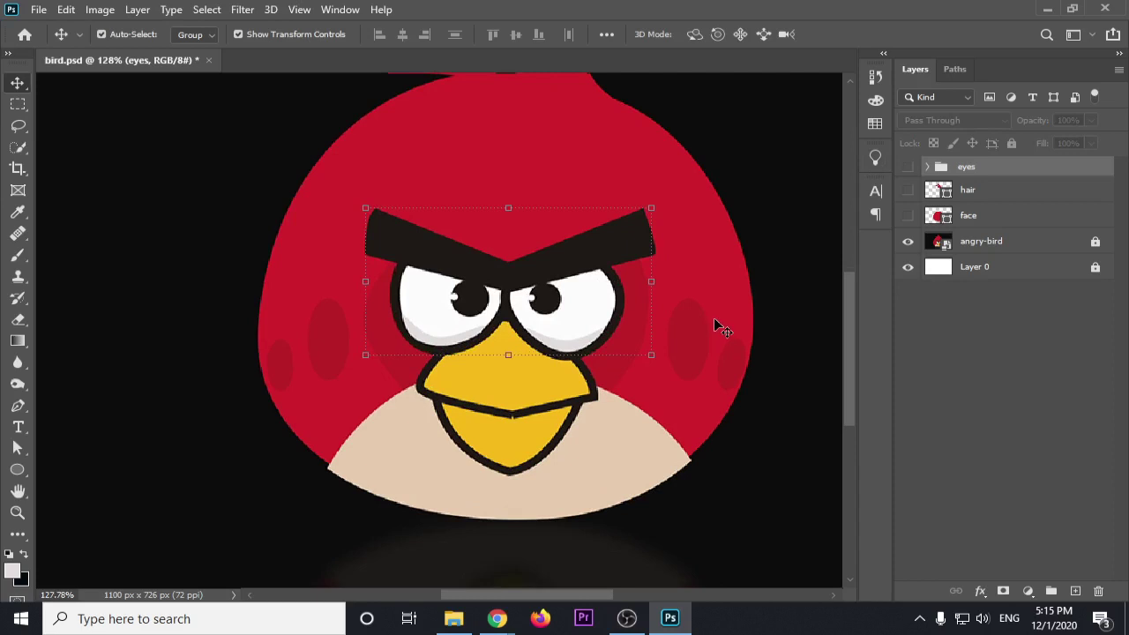
scroll(555, 421, "up", 3)
scroll(555, 415, "up", 1)
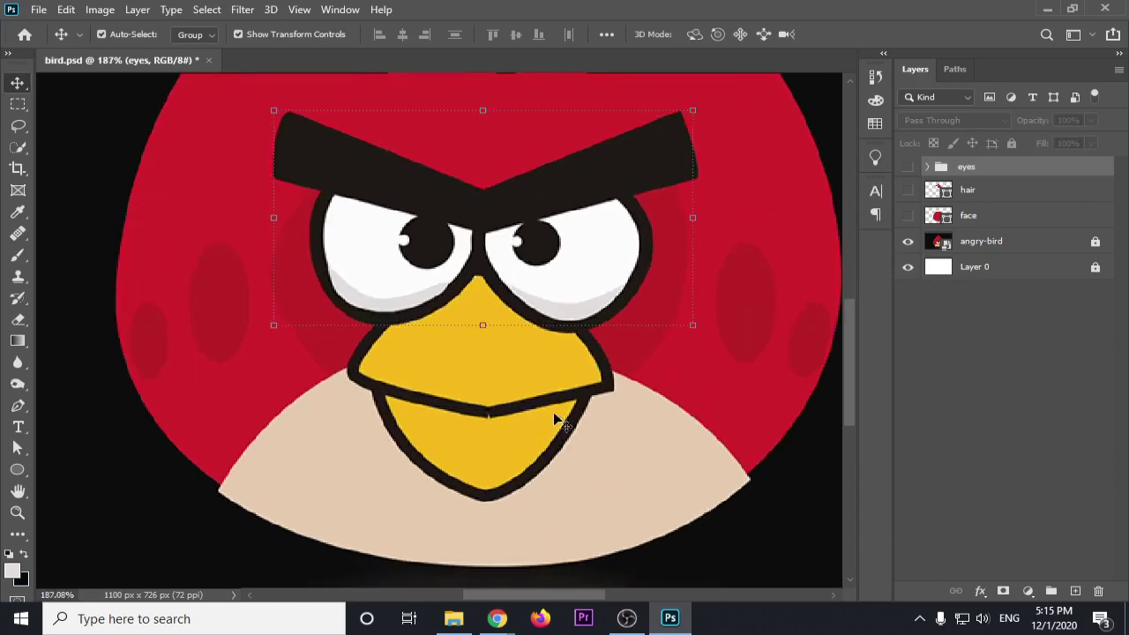
left_click_drag(560, 389, 565, 421)
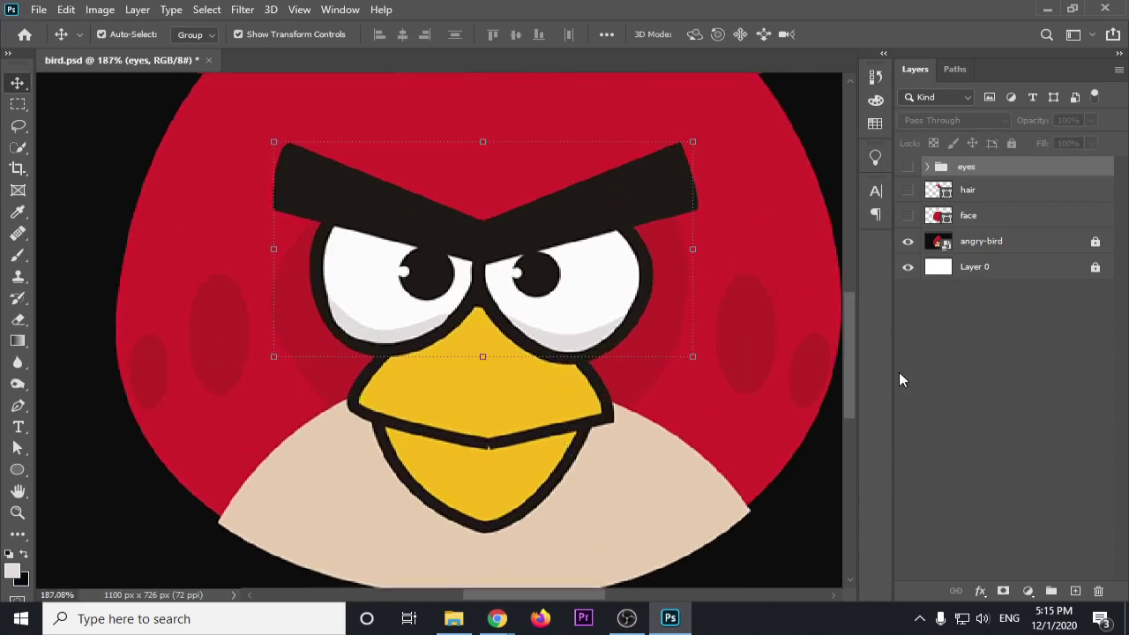
left_click(931, 373)
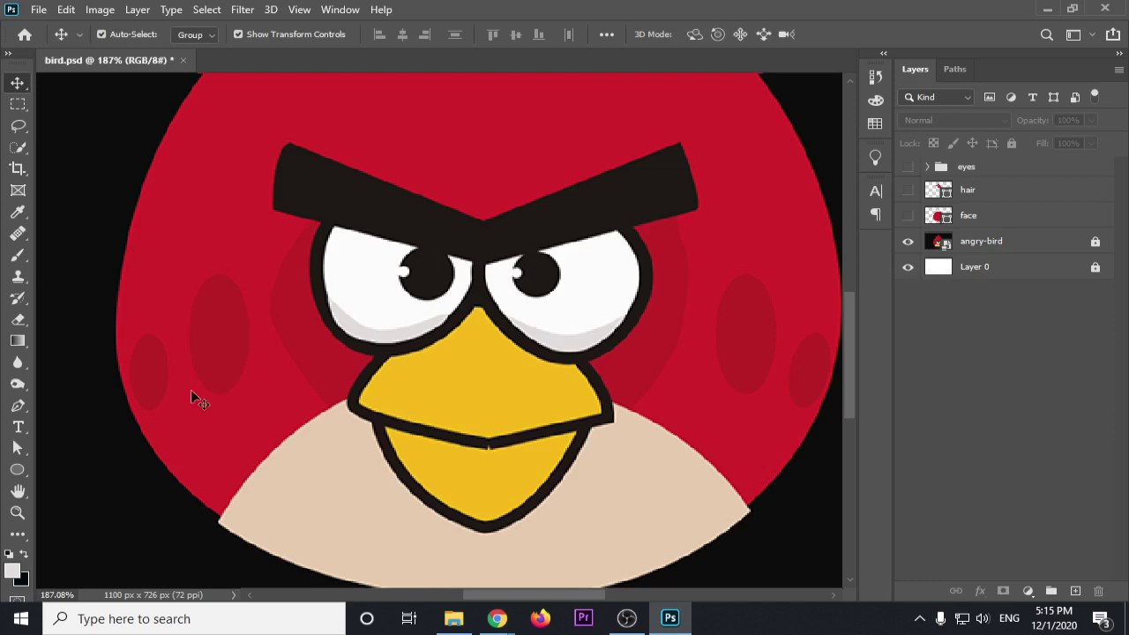
scroll(486, 482, "up", 3)
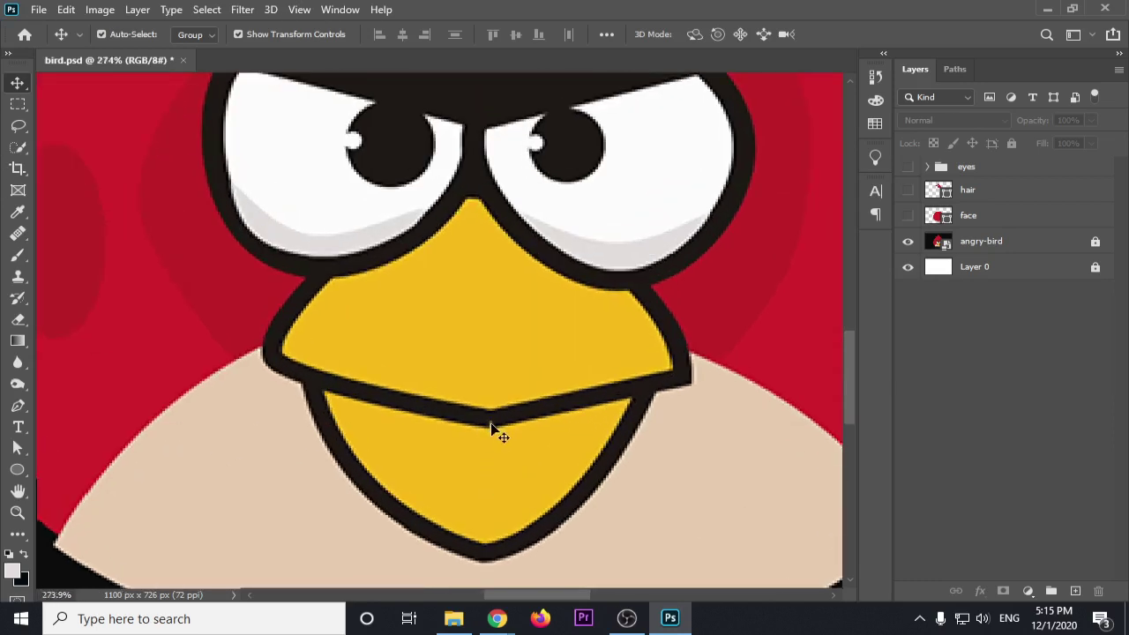
scroll(490, 425, "down", 3)
scroll(328, 434, "up", 1)
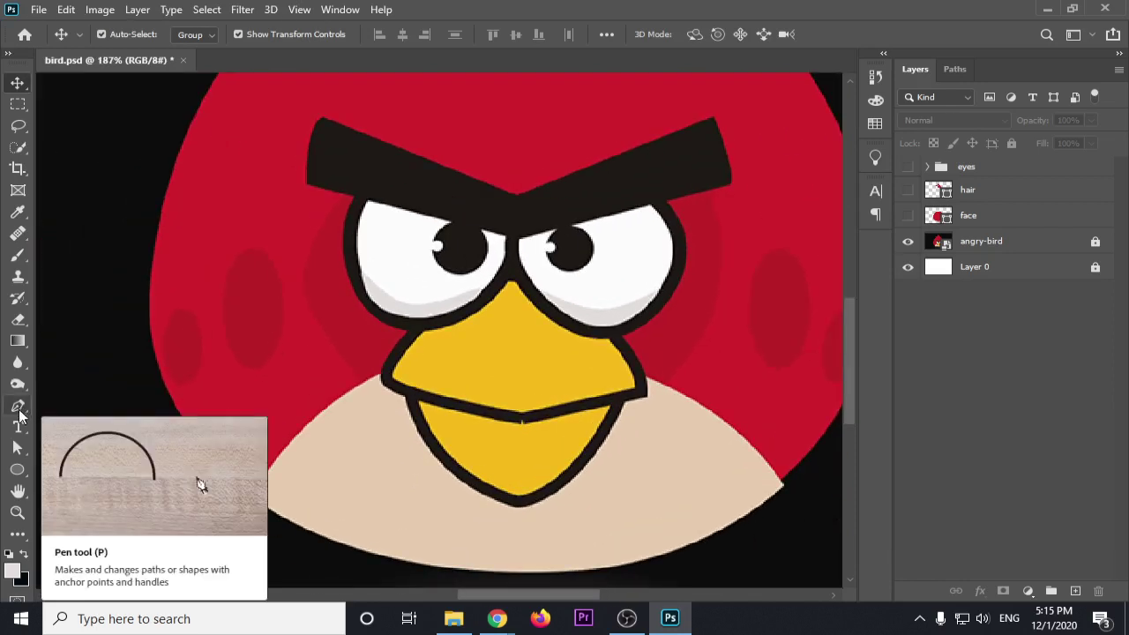
Sample the beak's yellow as the foreground colour
left_click(12, 569)
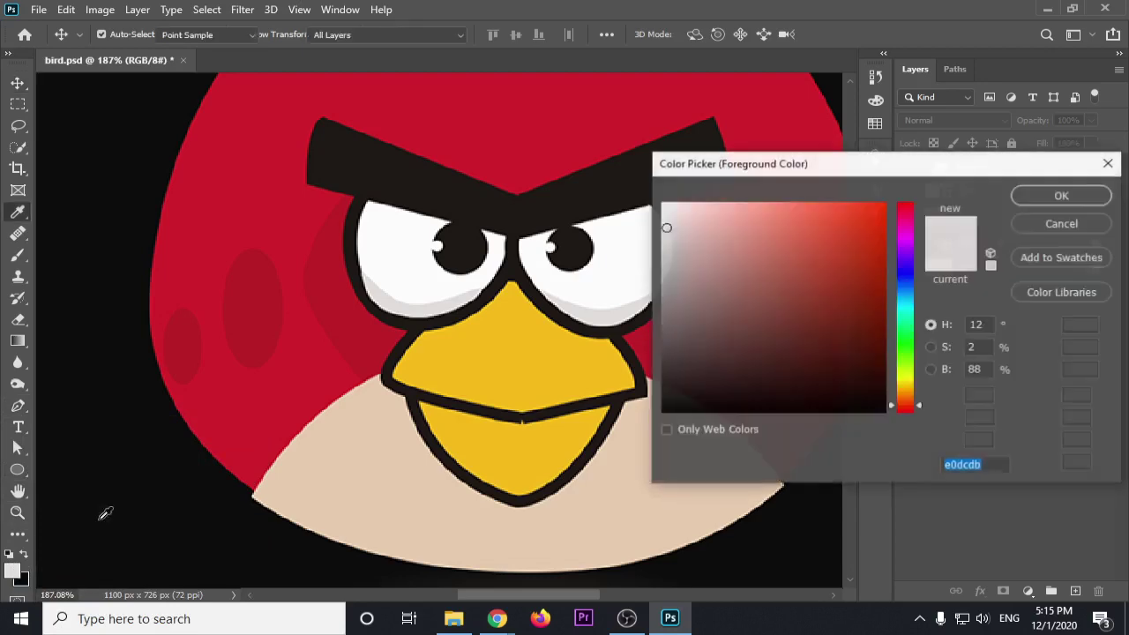
left_click(466, 361)
left_click(1055, 204)
key("v")
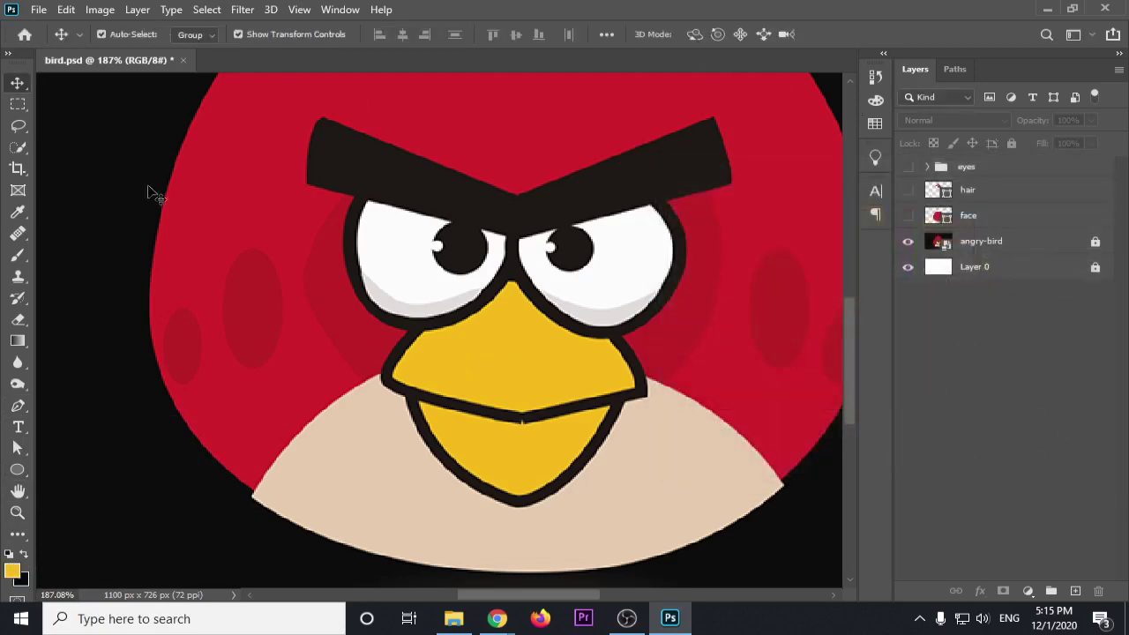
Set the Pen tool's shape stroke to 5 px and place the first point at the beak's top
left_click(17, 406)
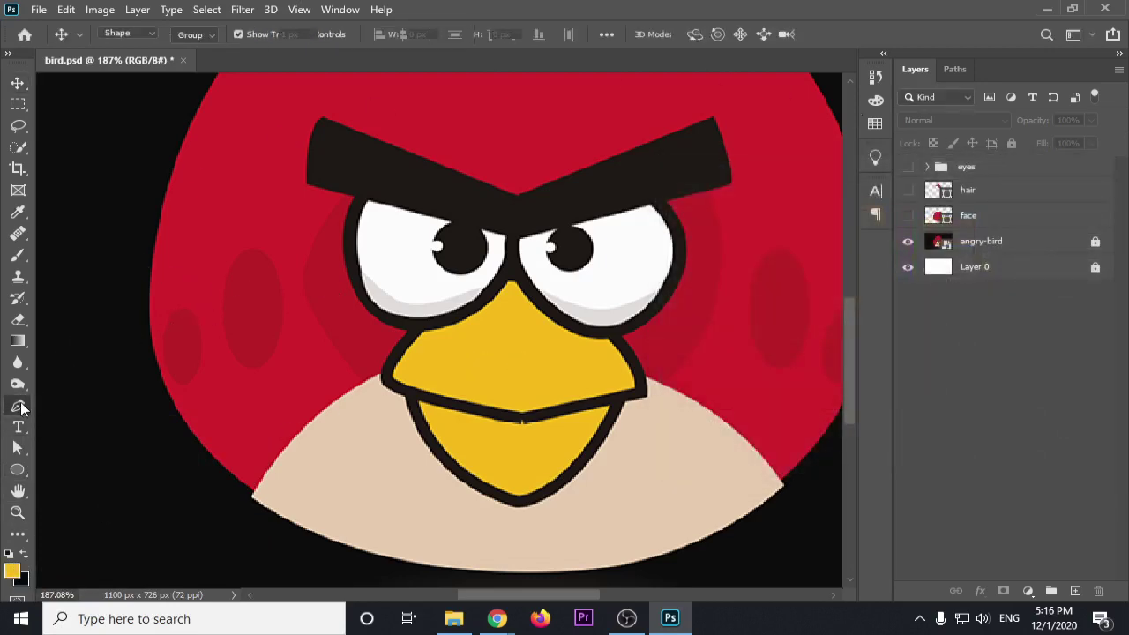
left_click(301, 34)
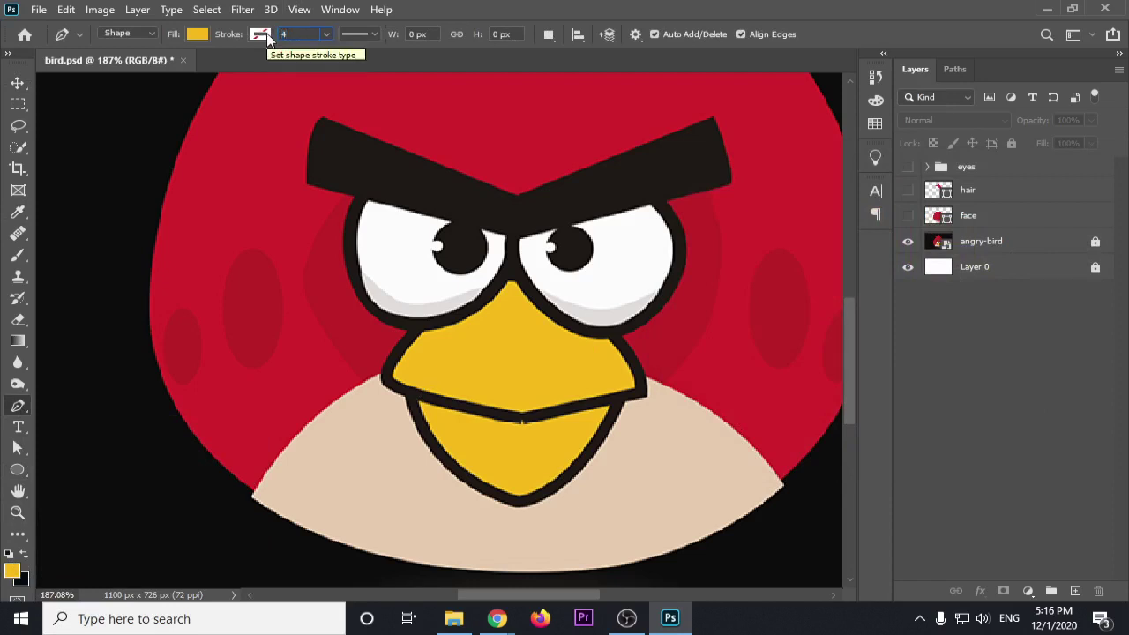
key("BackSpace")
type("5")
key("Return")
left_click(513, 264)
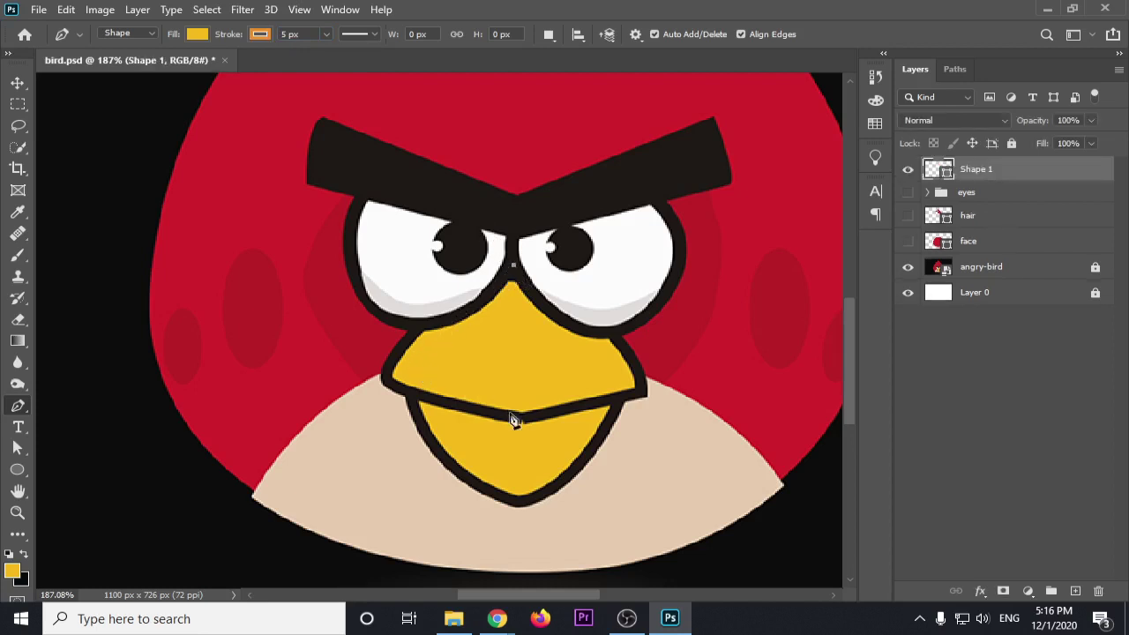
Draw the upper beak's curved left edge, undoing an accidental path close
left_click_drag(521, 423, 839, 447)
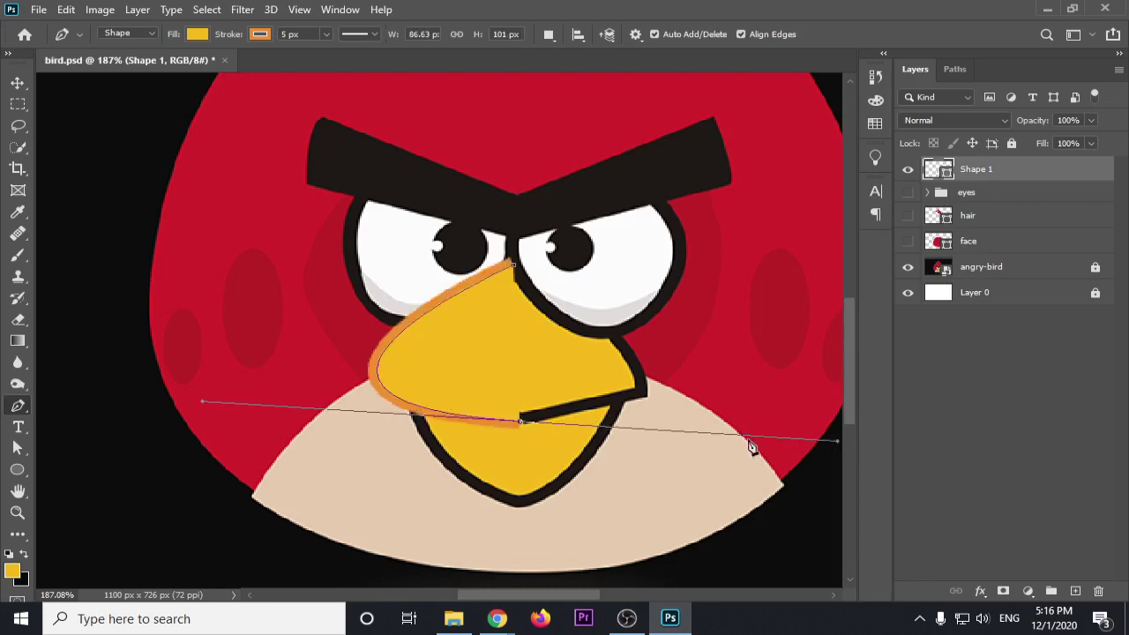
left_click(523, 425, "alt")
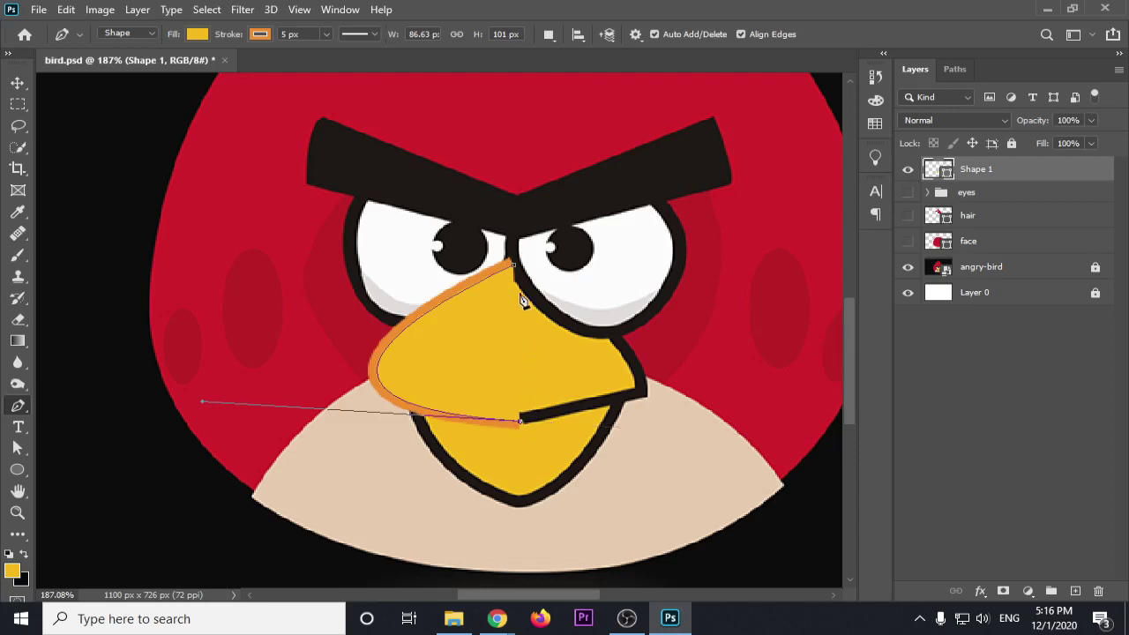
left_click(513, 266)
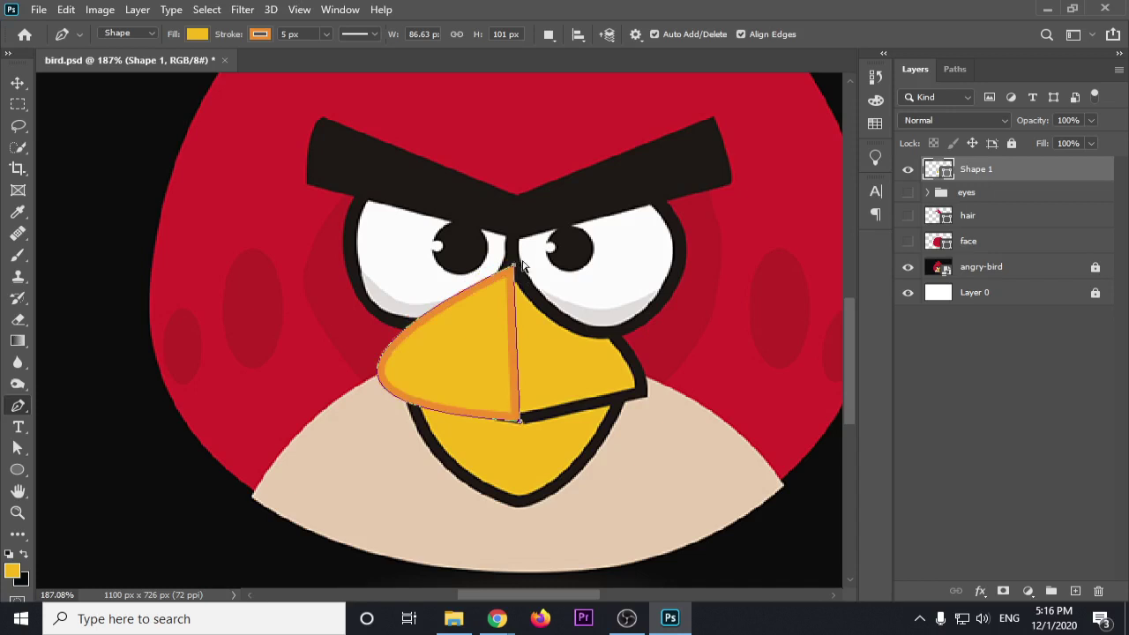
key("ctrl+z")
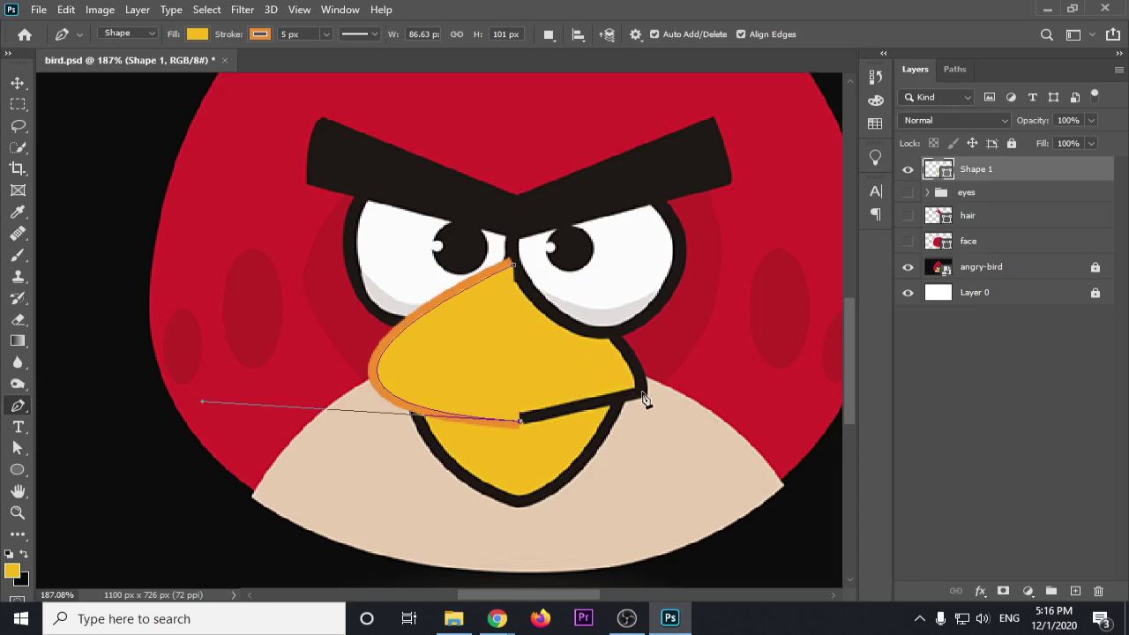
Add the beak's right corner, close the shape at the top point, then delete it
left_click(643, 396)
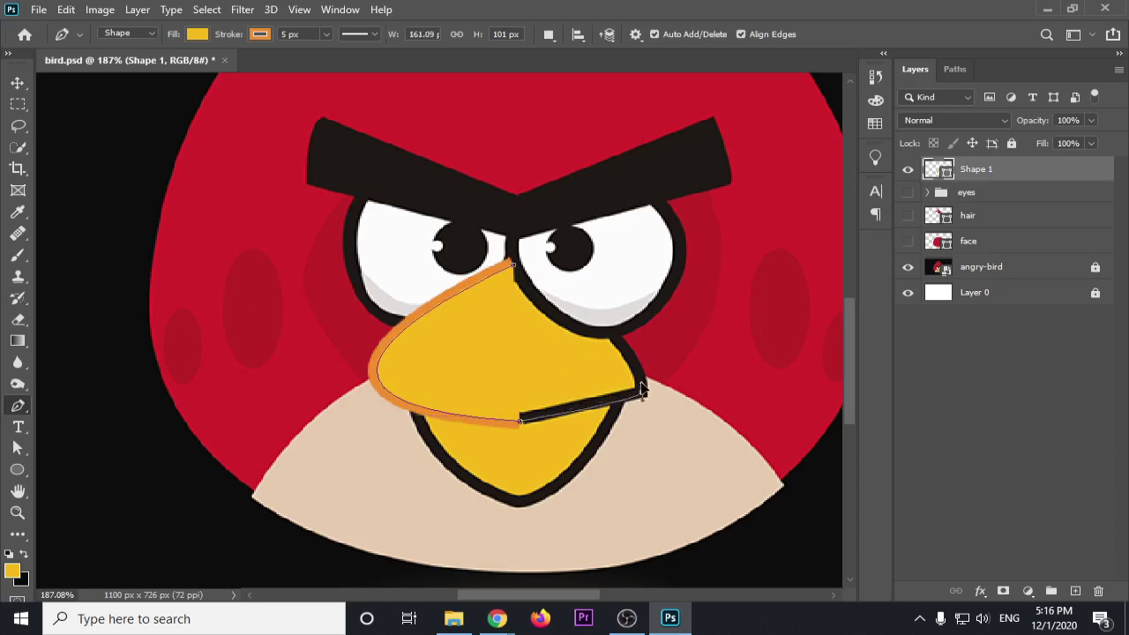
left_click_drag(639, 388, 632, 391)
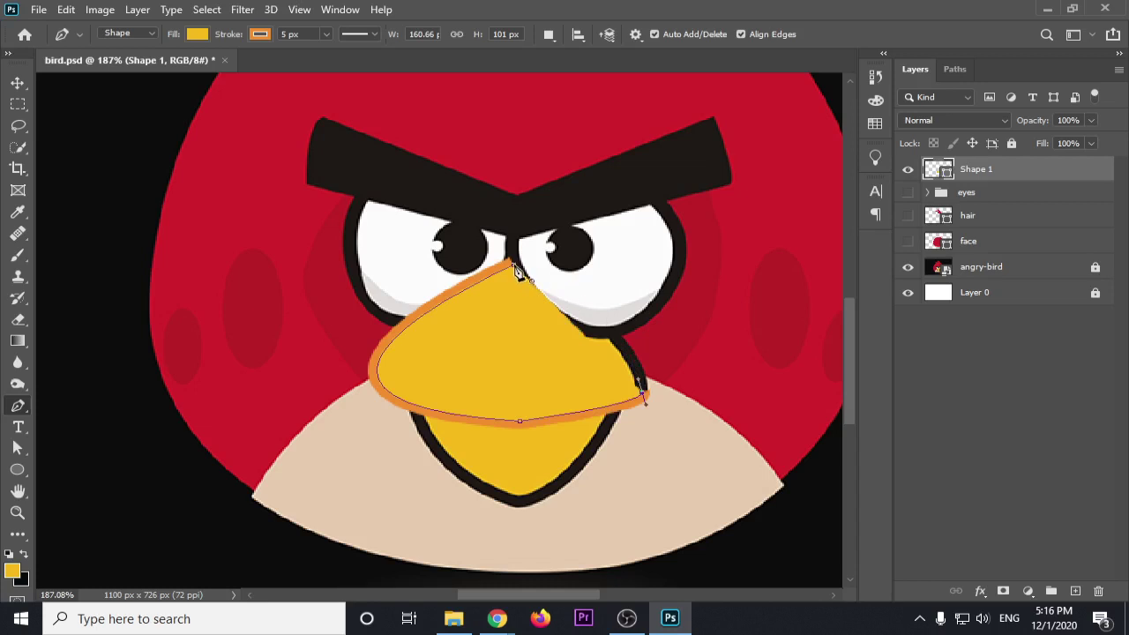
left_click_drag(519, 268, 398, 250)
mouse_move(398, 250)
left_mouse_down()
mouse_move(445, 249)
mouse_move(420, 247)
left_mouse_up()
key("Return")
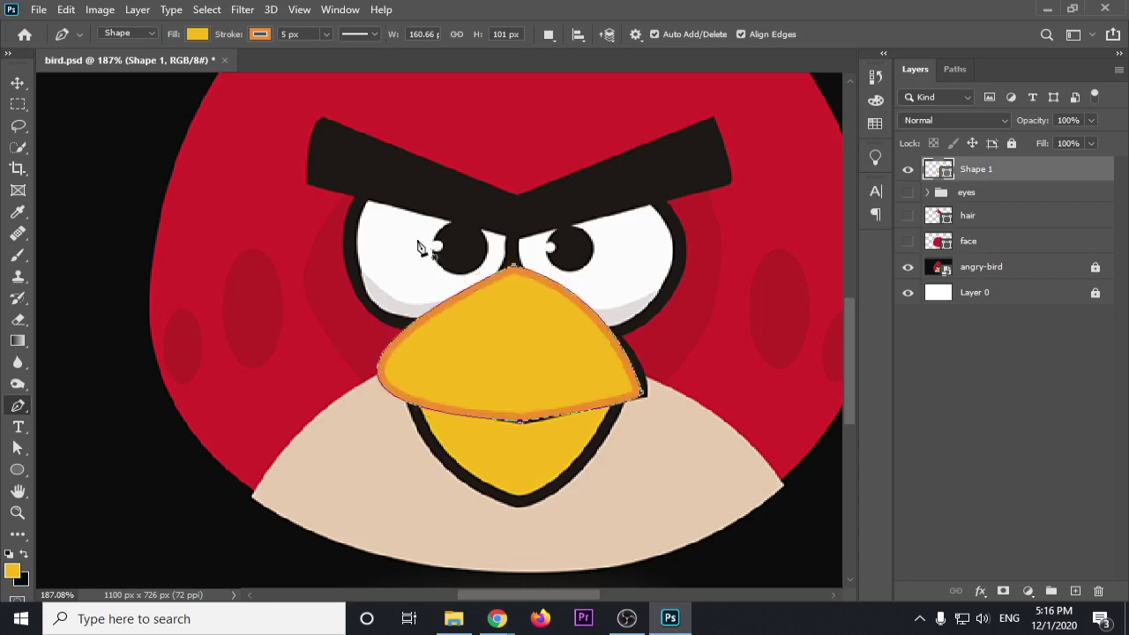
key("v")
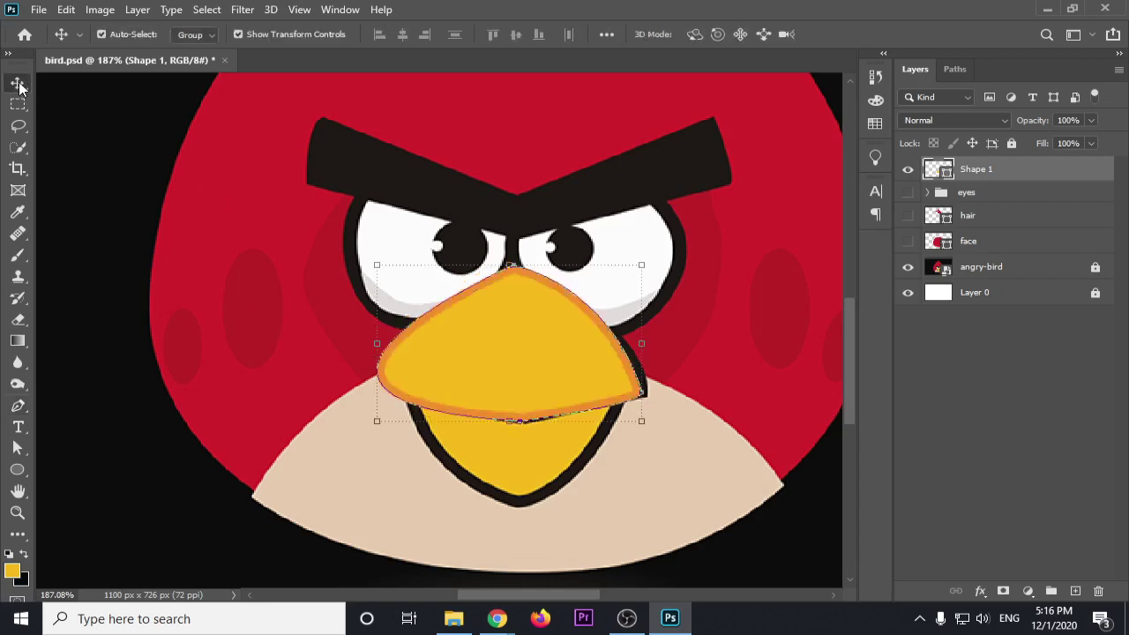
key("Delete")
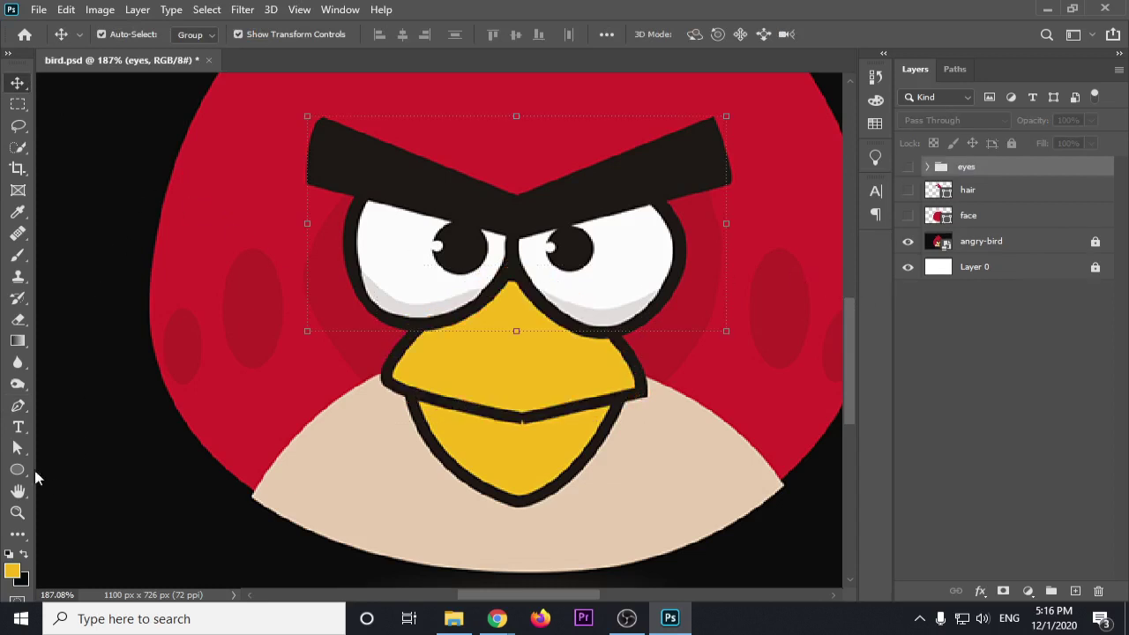
Set the Pen tool's shape outline colour to black
left_click(18, 406)
left_click(196, 34)
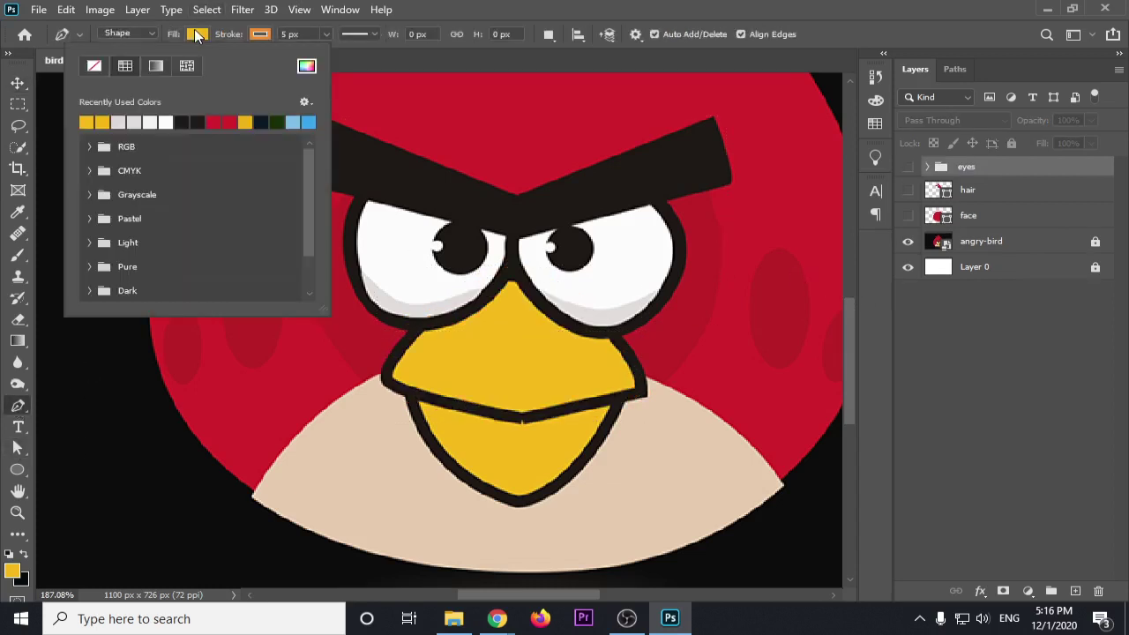
left_click(250, 34)
left_click(244, 121)
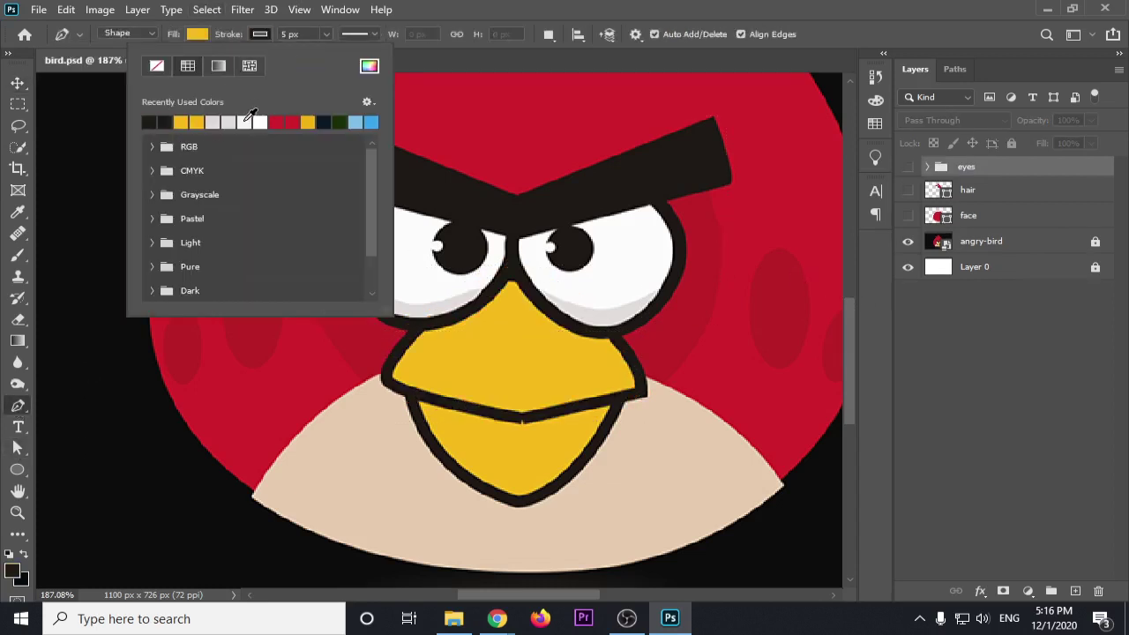
left_click(17, 84)
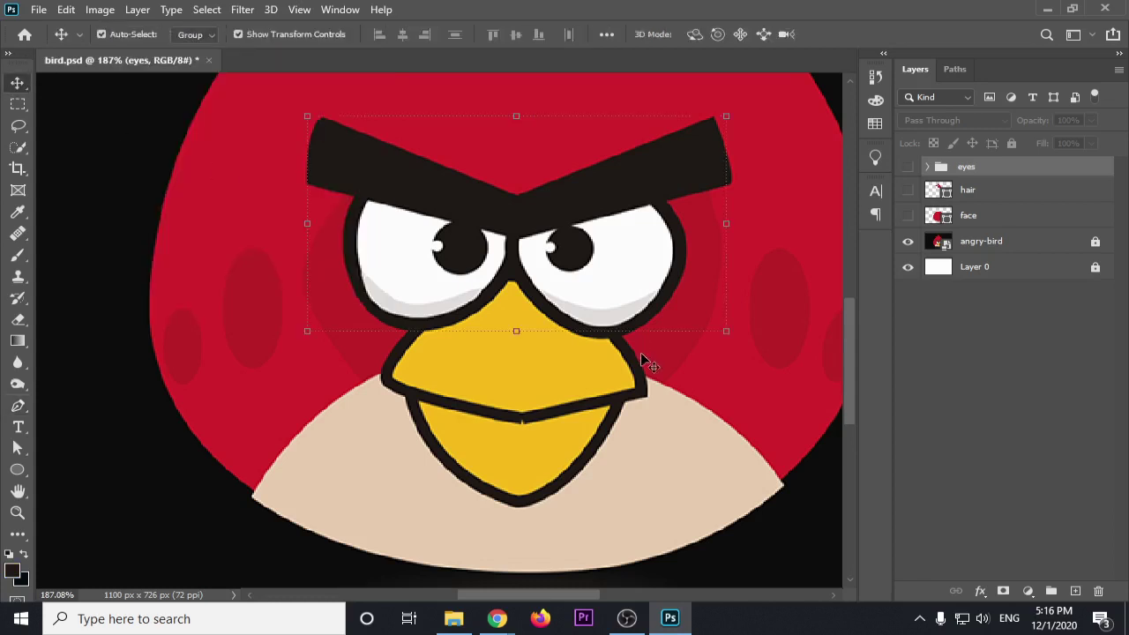
left_click(513, 361)
scroll(513, 363, "up", 3)
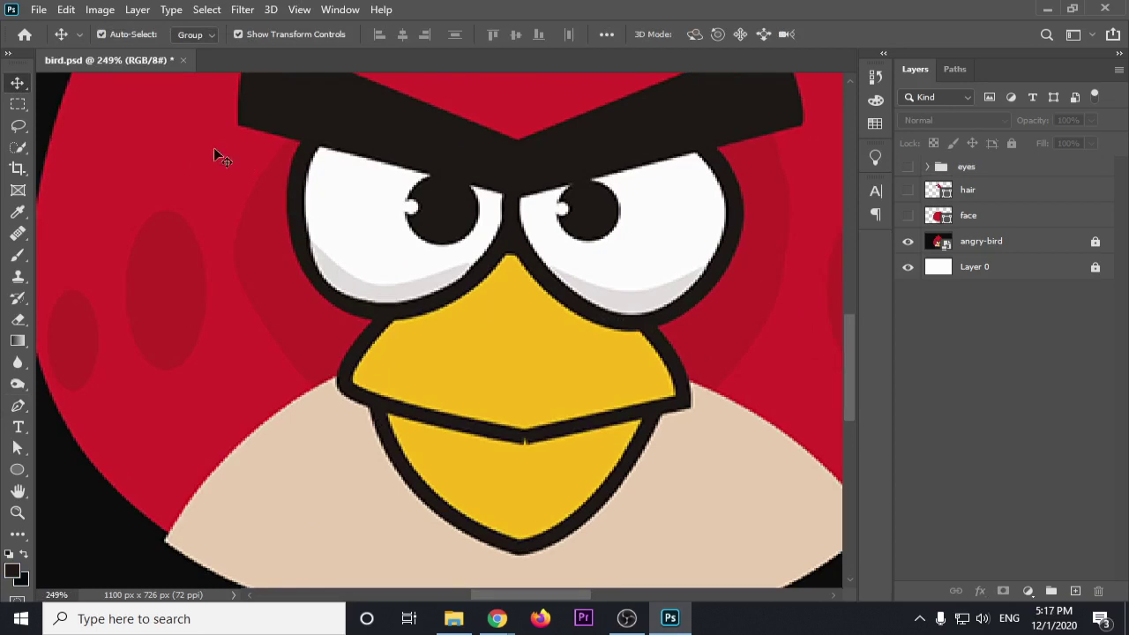
Trace and close a new upper-beak outline from between the eyes through both corners
left_click(18, 406)
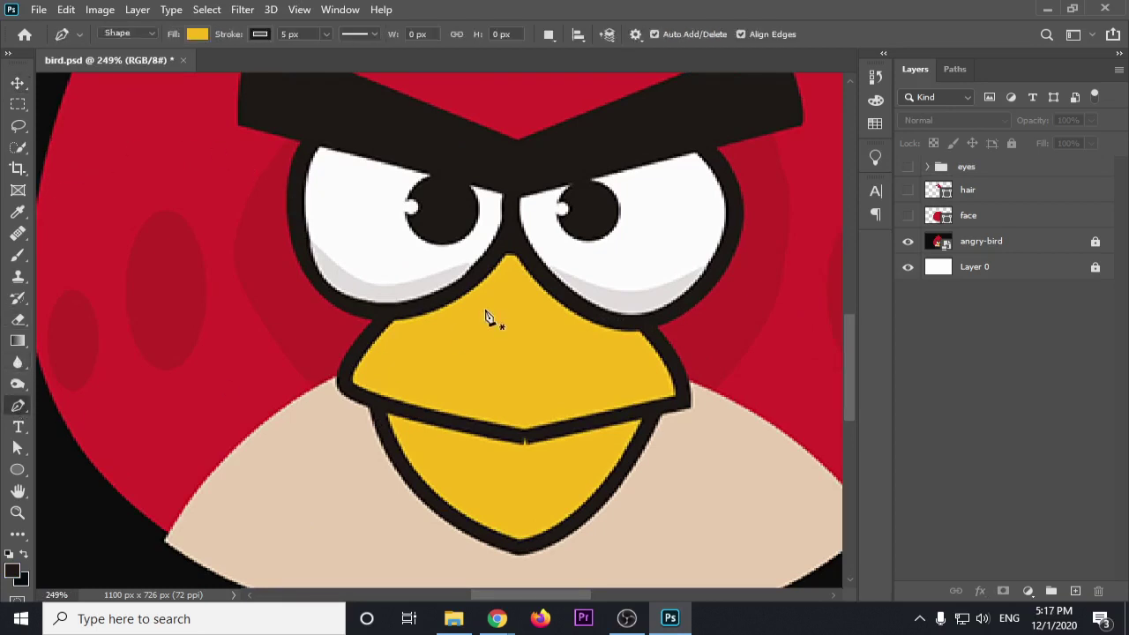
left_click(511, 216)
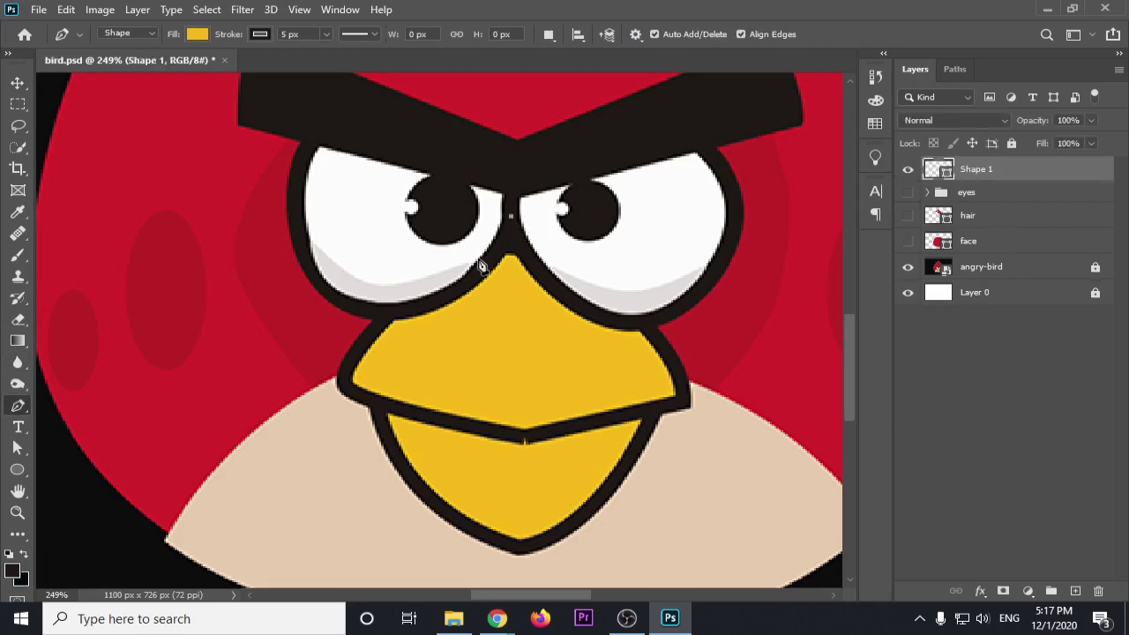
left_click_drag(368, 399, 464, 426)
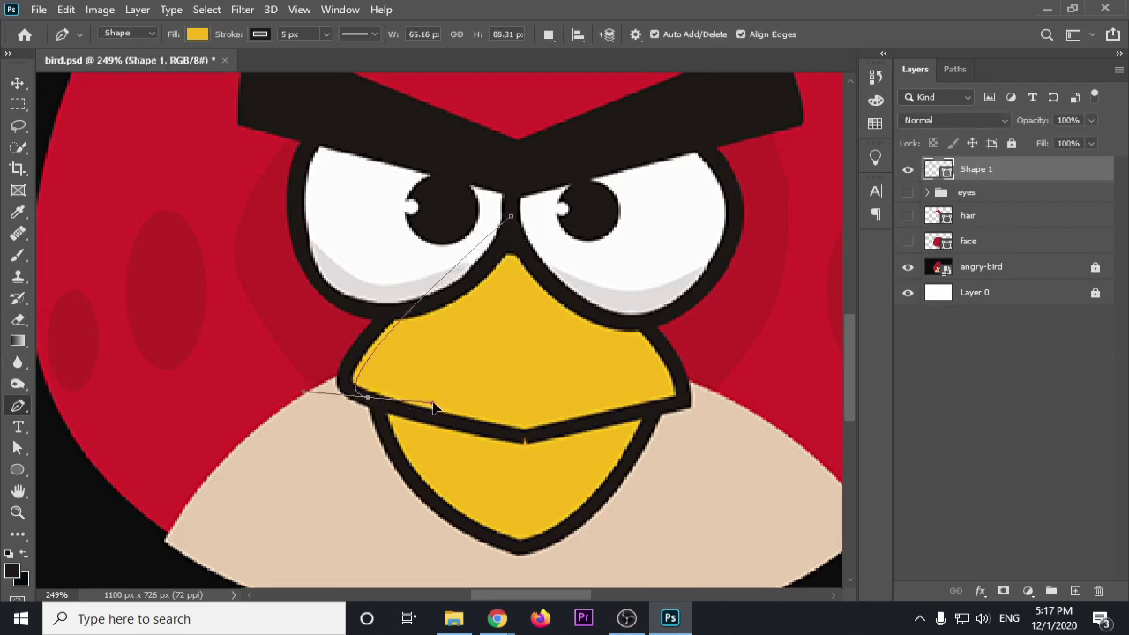
left_click(523, 438)
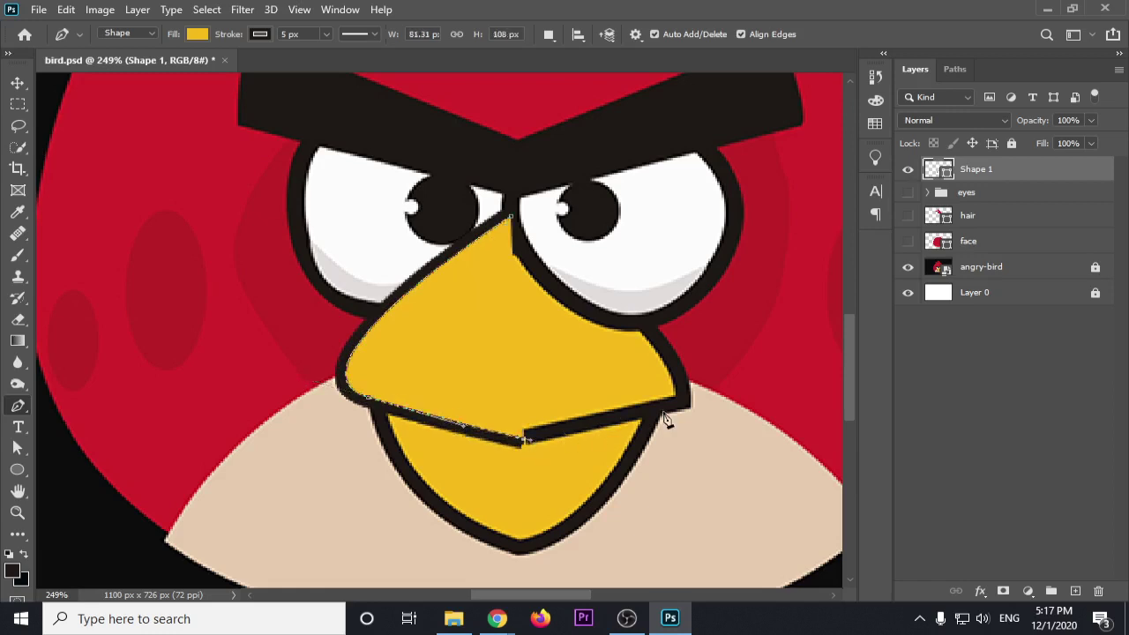
left_click(689, 403)
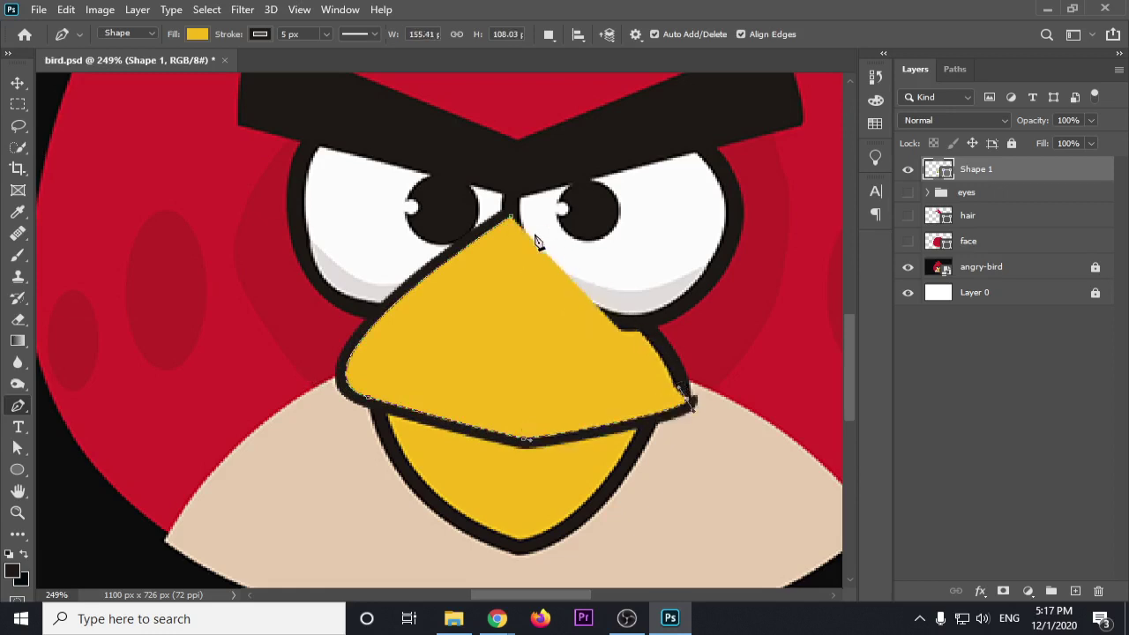
mouse_move(511, 217)
left_mouse_down()
mouse_move(440, 217)
mouse_move(459, 226)
mouse_move(452, 234)
left_mouse_up()
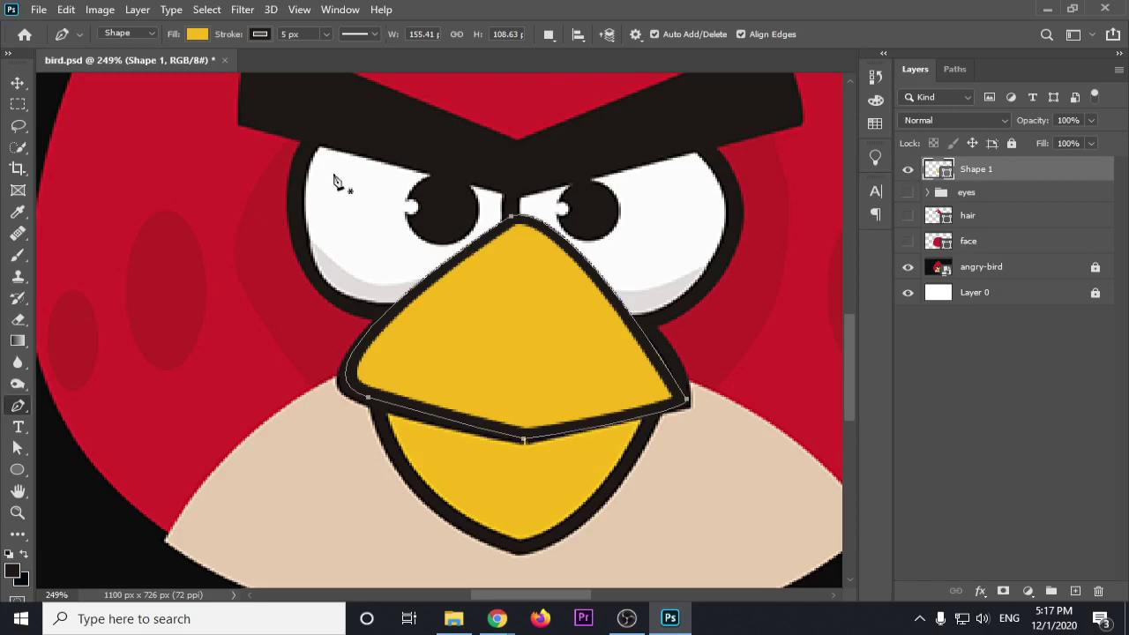
left_click(18, 82)
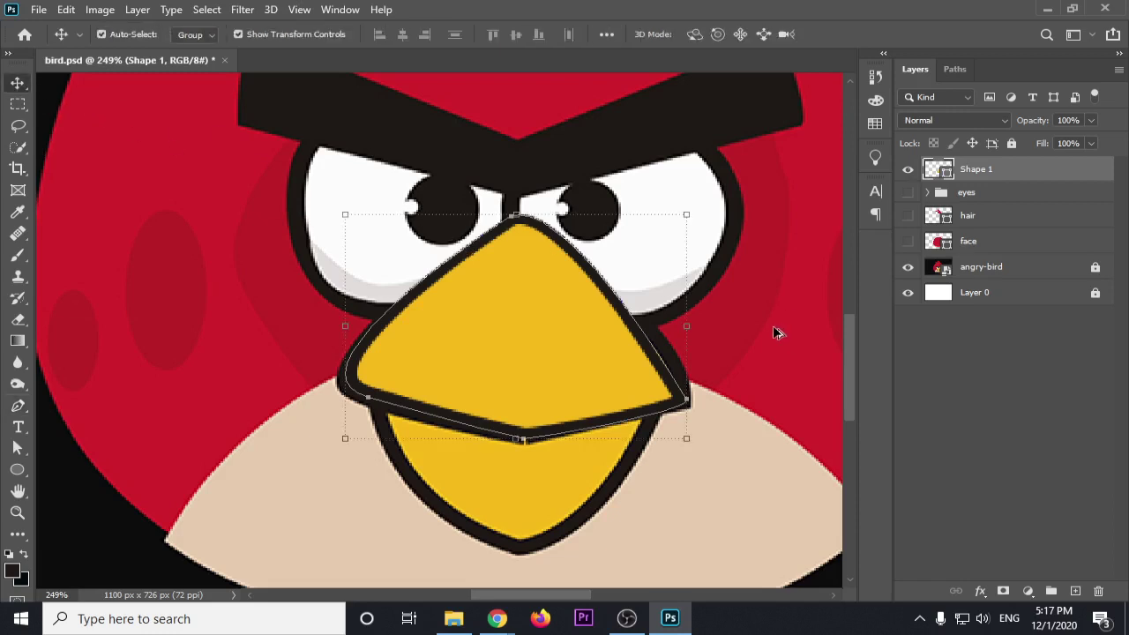
Move Shape 1 below eyes, hide the reference bird, show eyes, and delete Shape 1
scroll(761, 334, "down", 1)
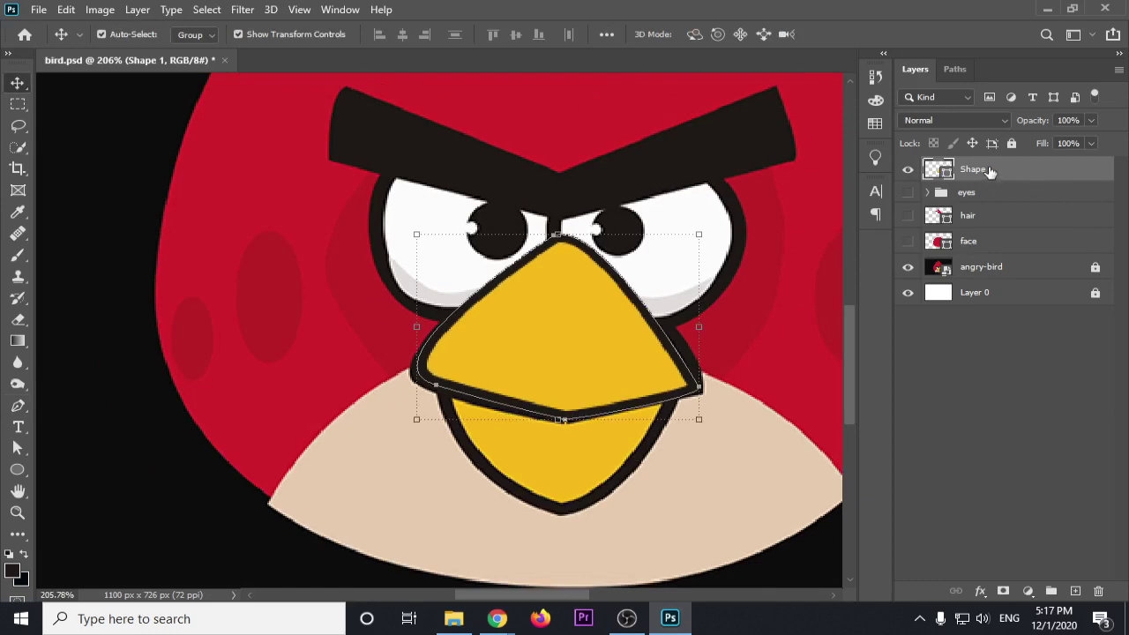
left_click_drag(990, 171, 983, 206)
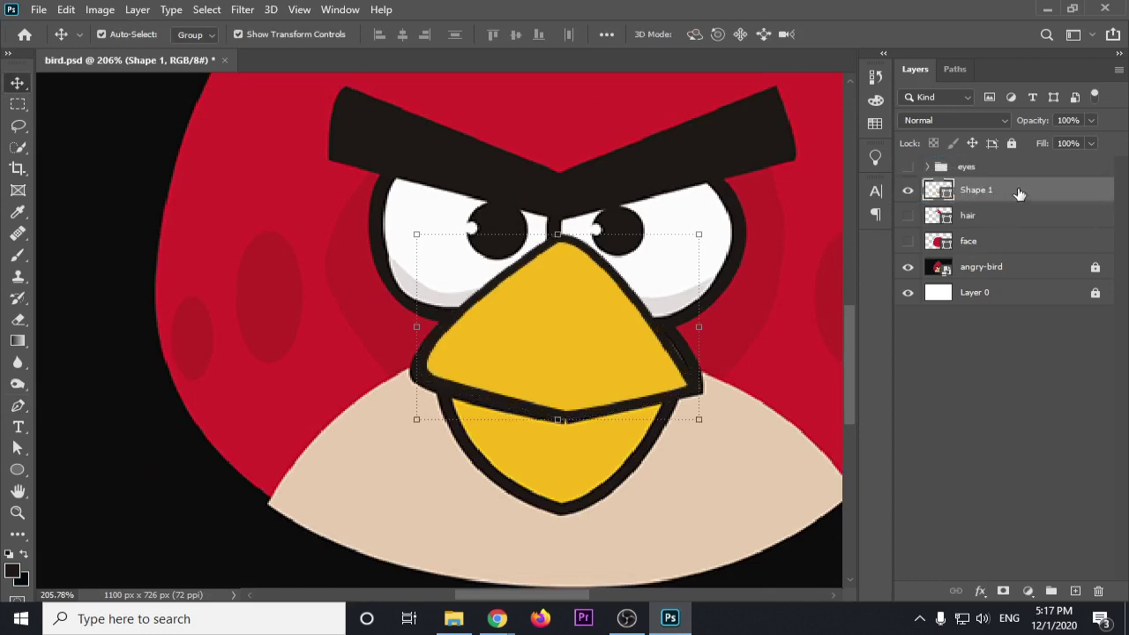
left_click(908, 267)
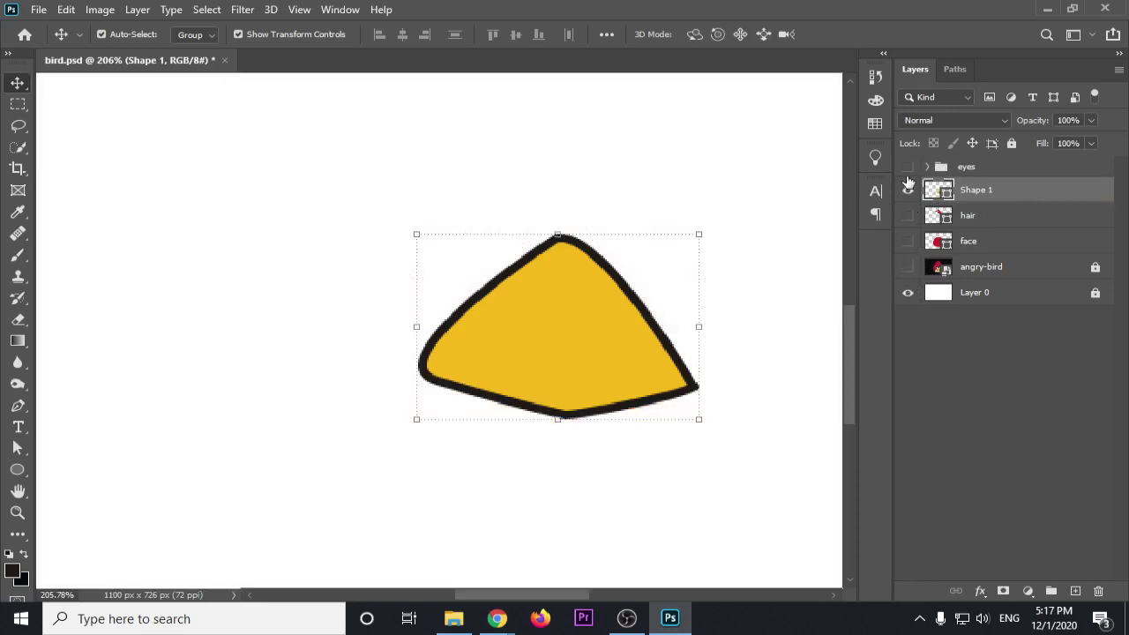
left_click(908, 168)
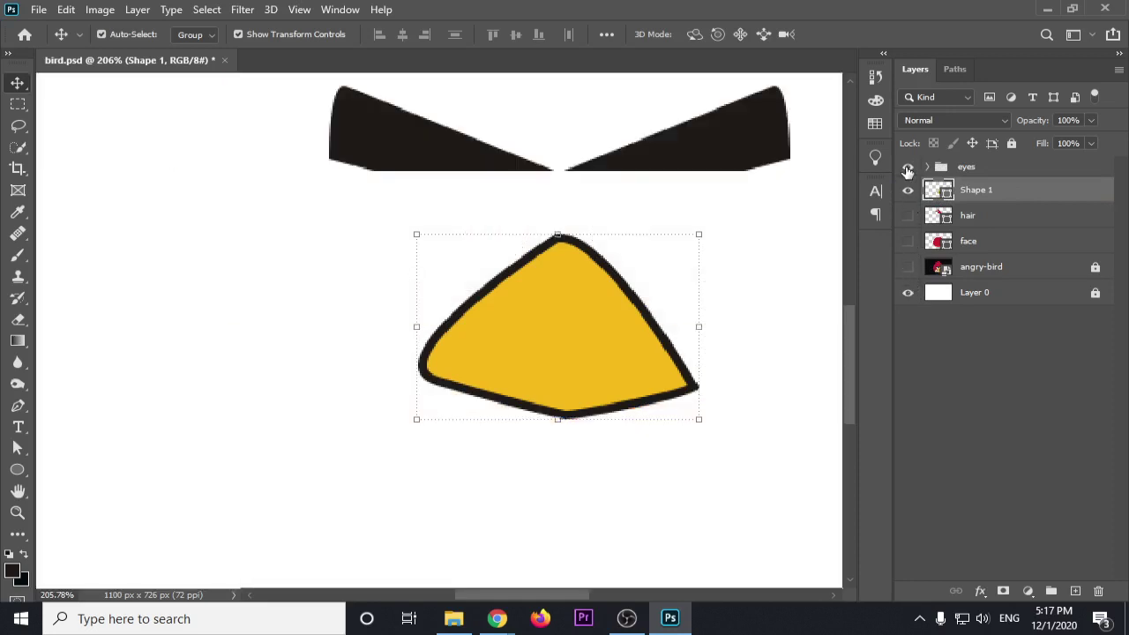
left_click(769, 314)
left_click(673, 386)
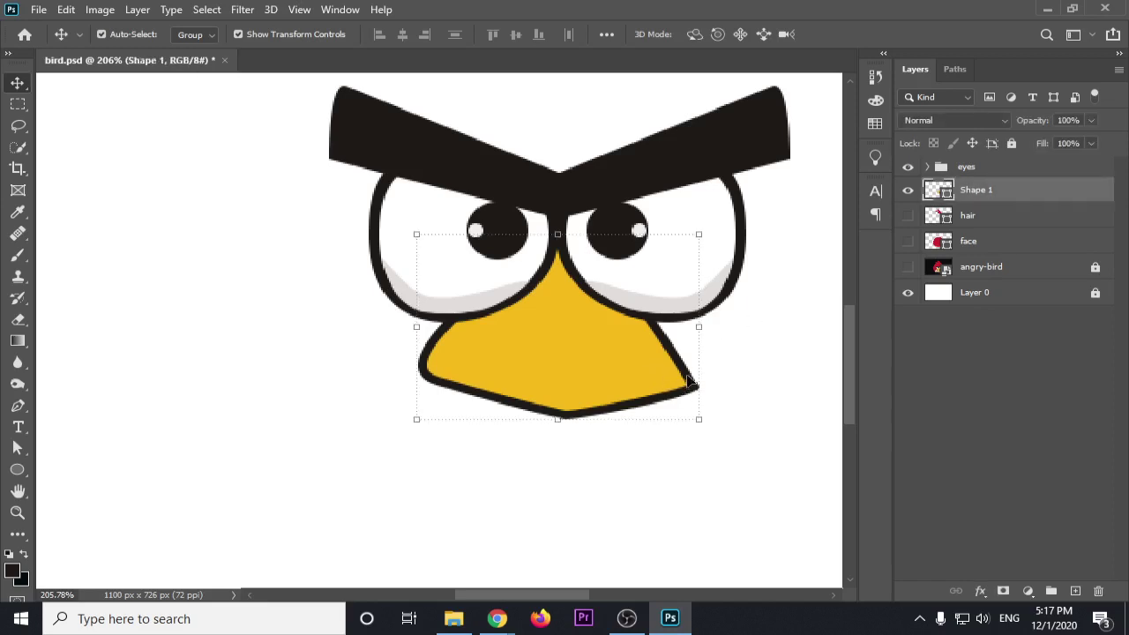
key("Delete")
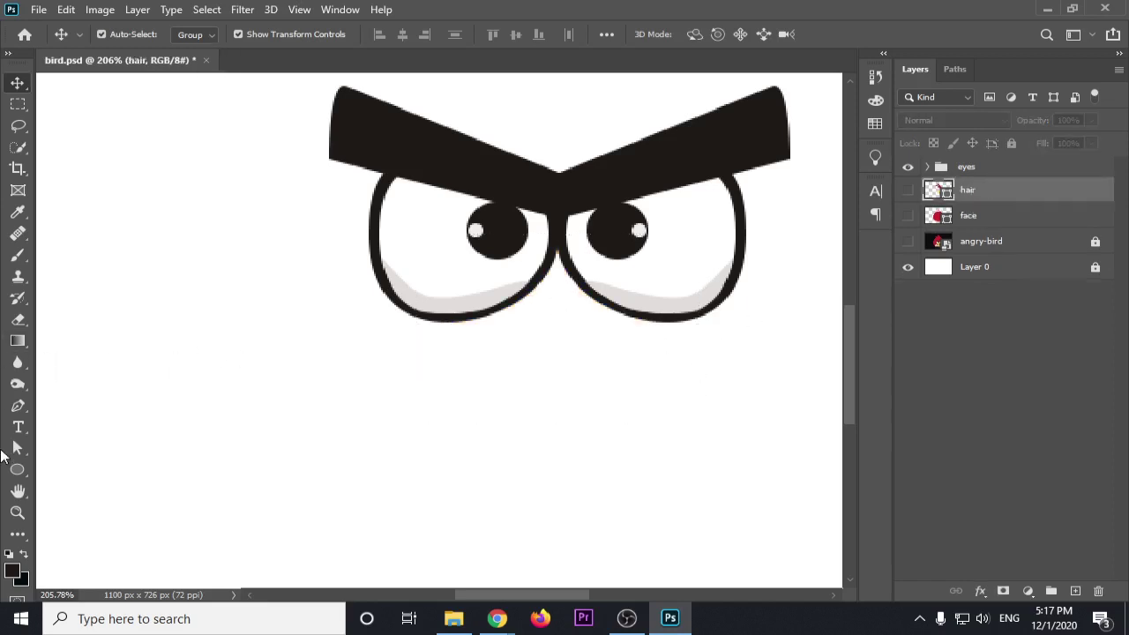
Set the Pen tool's shape fill to yellow from the recent colours
left_click(18, 406)
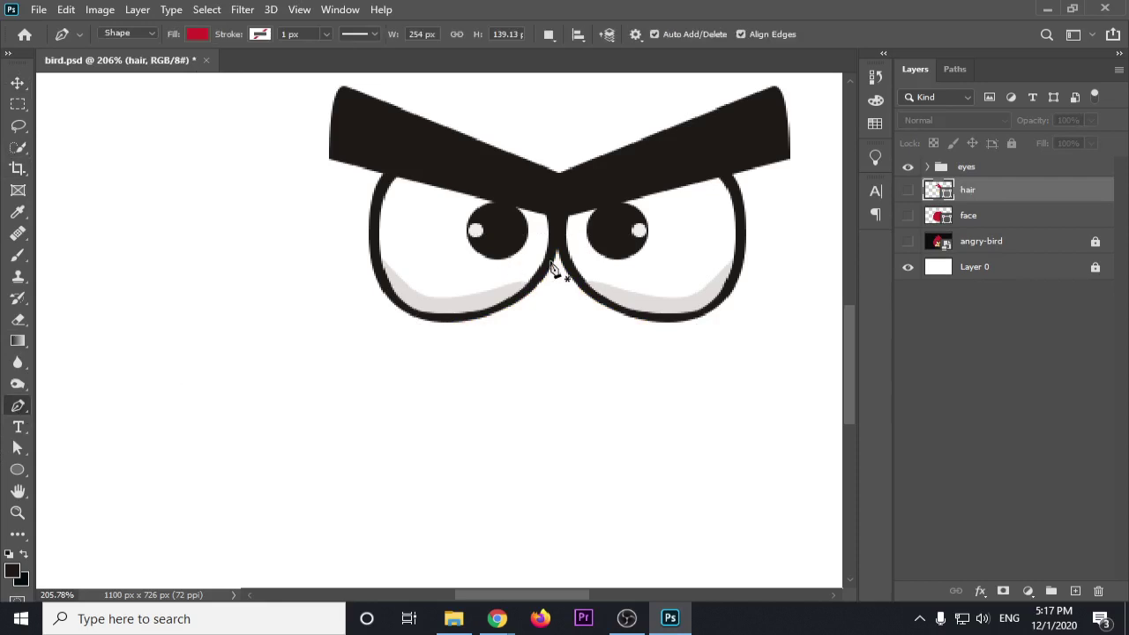
left_click(197, 34)
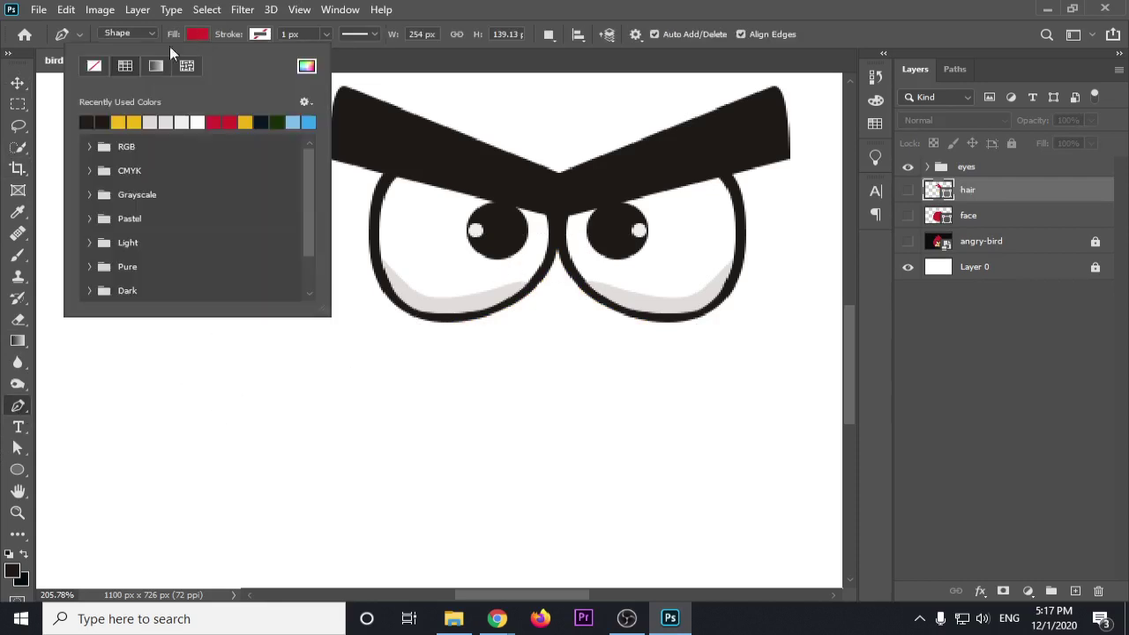
left_click(133, 121)
left_click(18, 83)
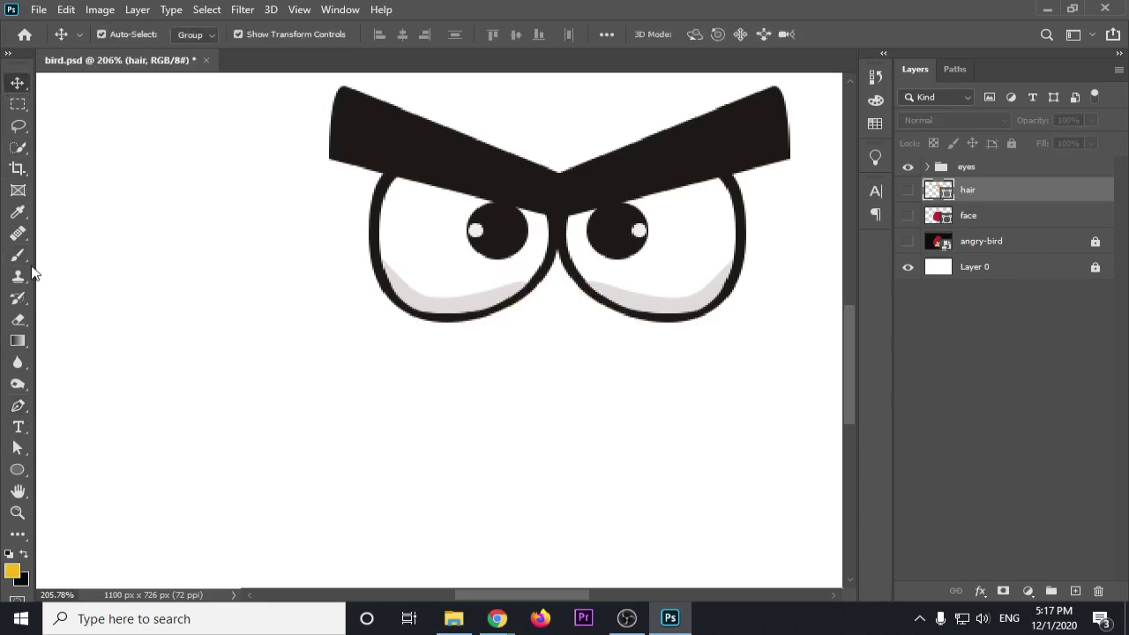
Start the beak outline between the eyes, curving down to the left corner and lower-edge middle
left_click(19, 406)
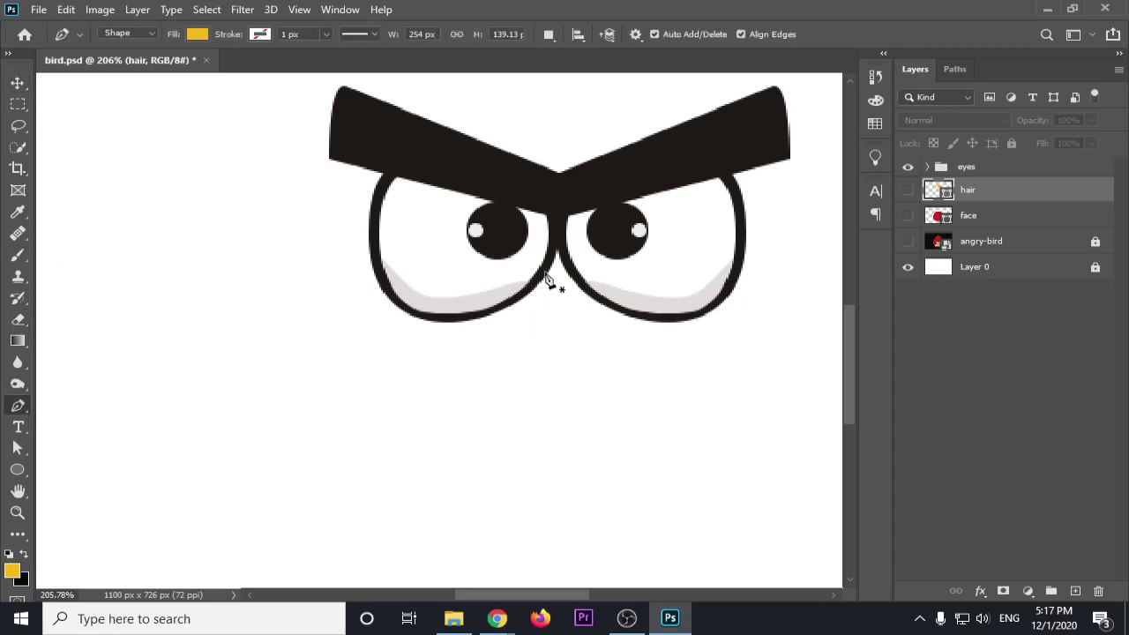
left_click(556, 234)
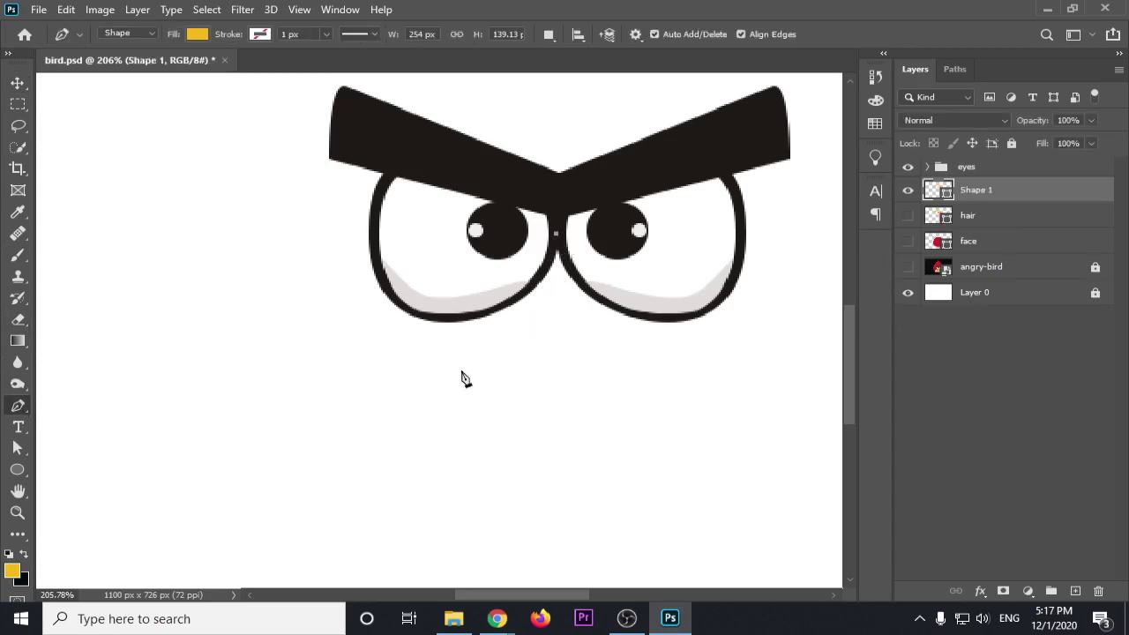
left_click_drag(450, 369, 491, 389)
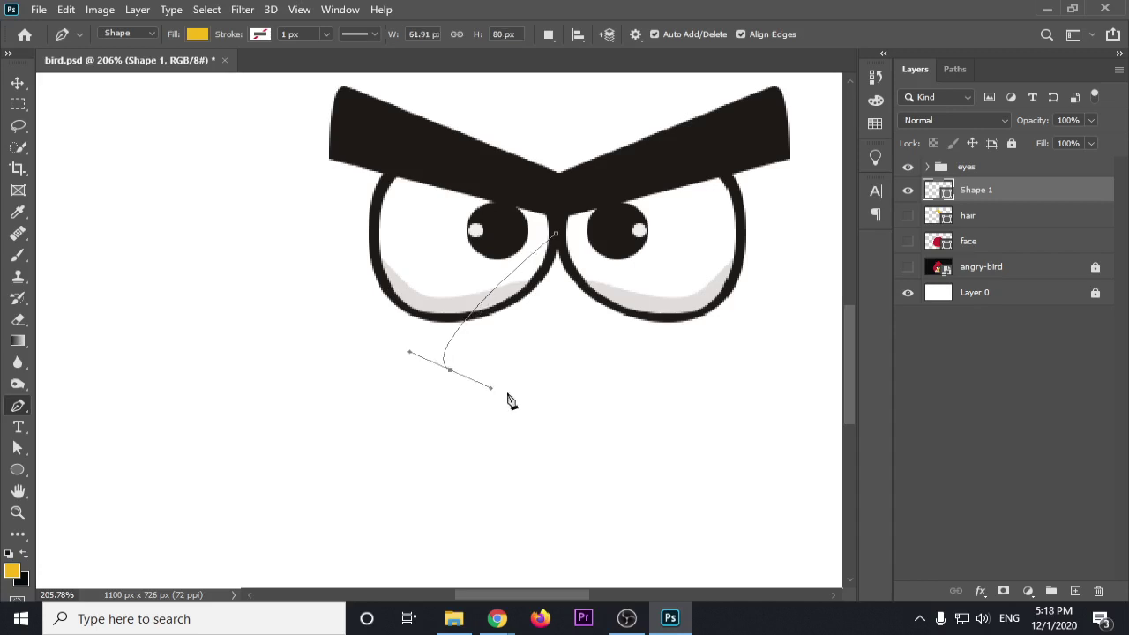
left_click_drag(492, 391, 491, 388)
left_click(555, 406)
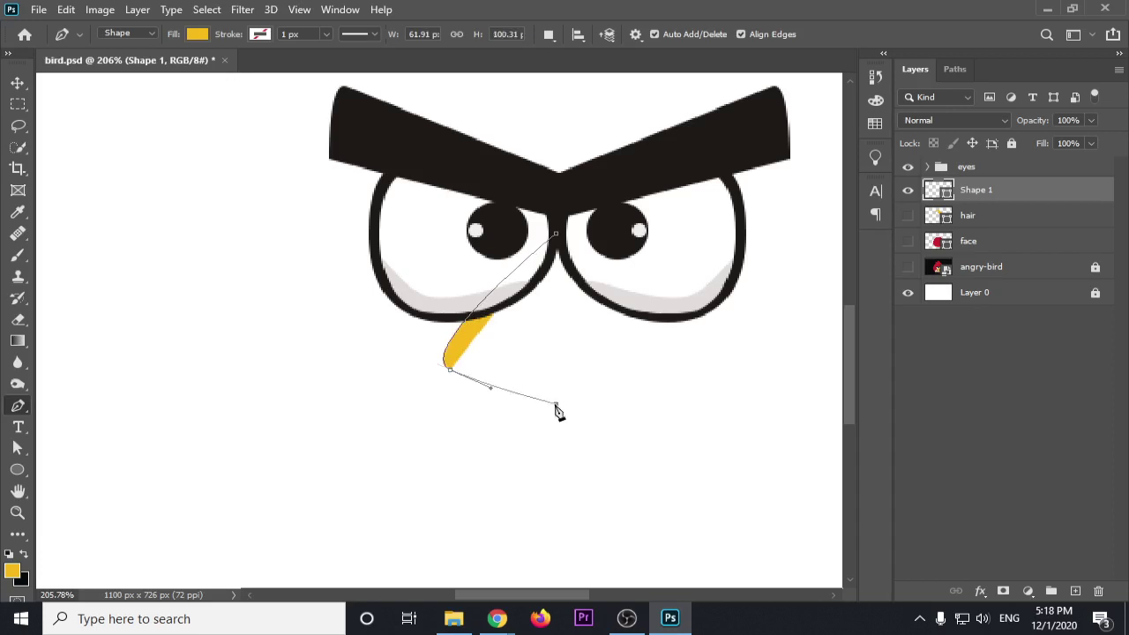
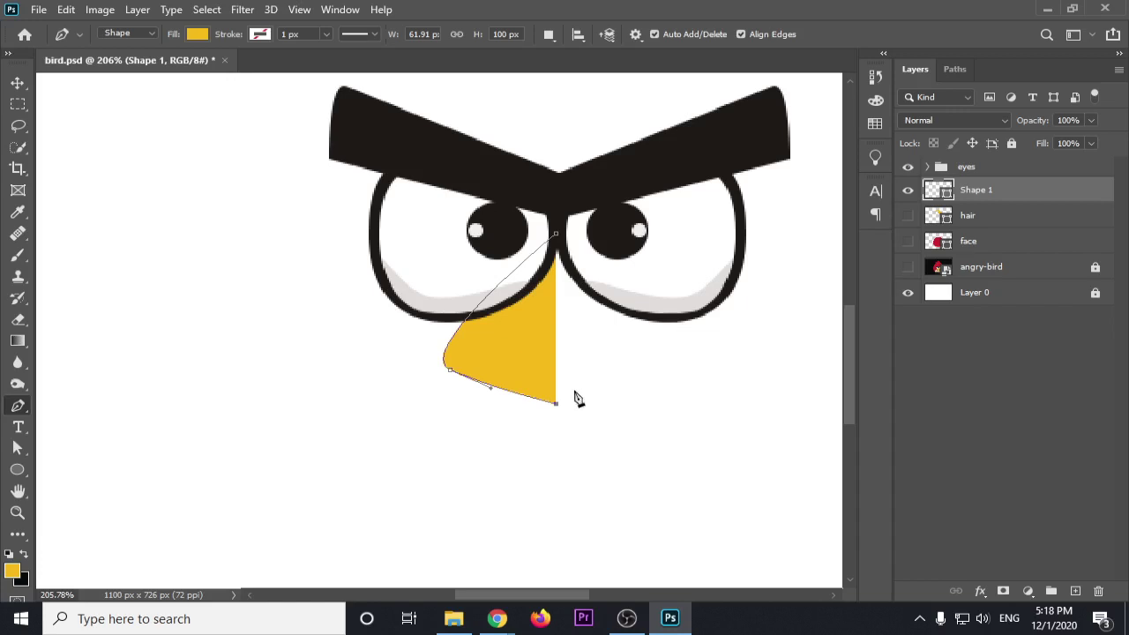
Close the left beak half at its top point and nudge it slightly left beneath the eyes
key("Right")
key("Left")
left_click(557, 236)
left_click(25, 449)
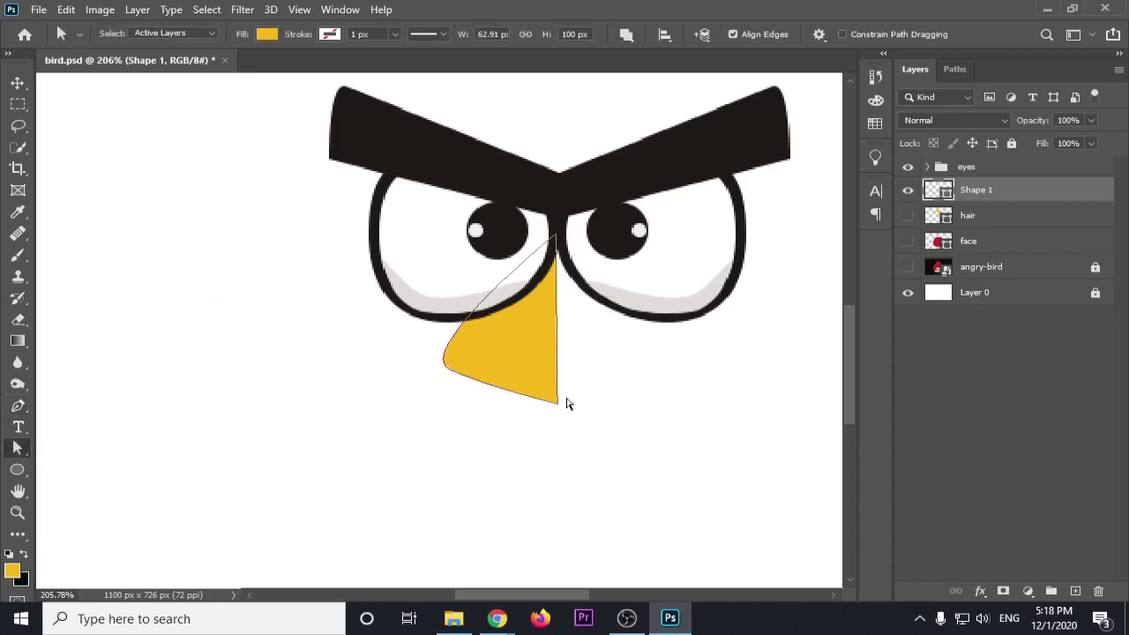
key("Left")
left_click(18, 83)
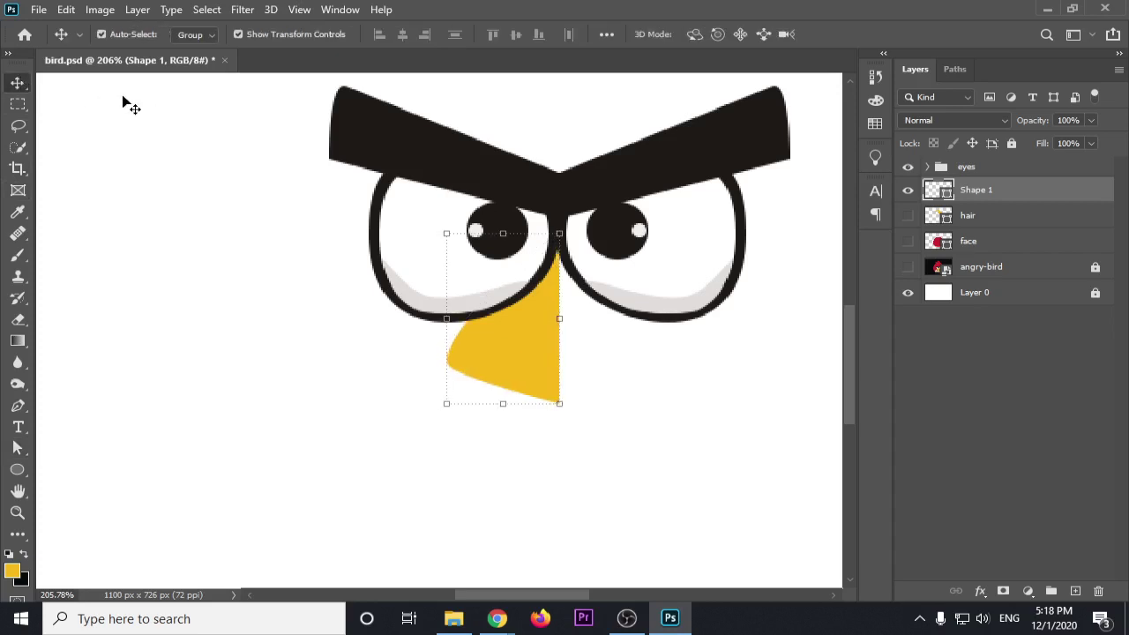
key("Left")
key("Left")
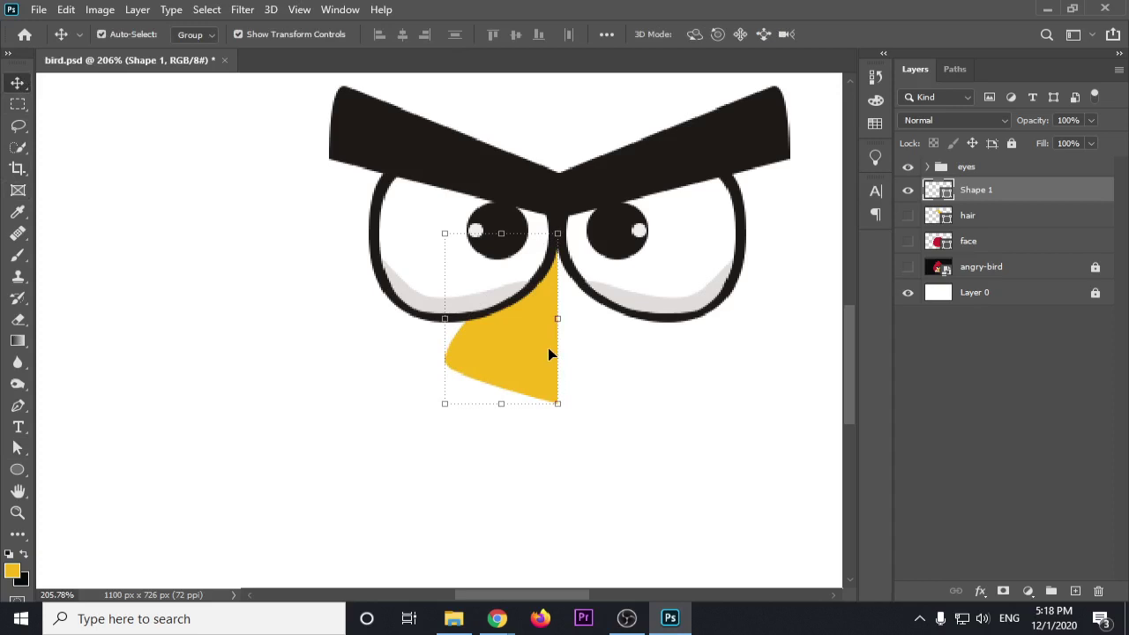
Duplicate the beak half, flip the copy horizontally and move it to the right
key("ctrl+j")
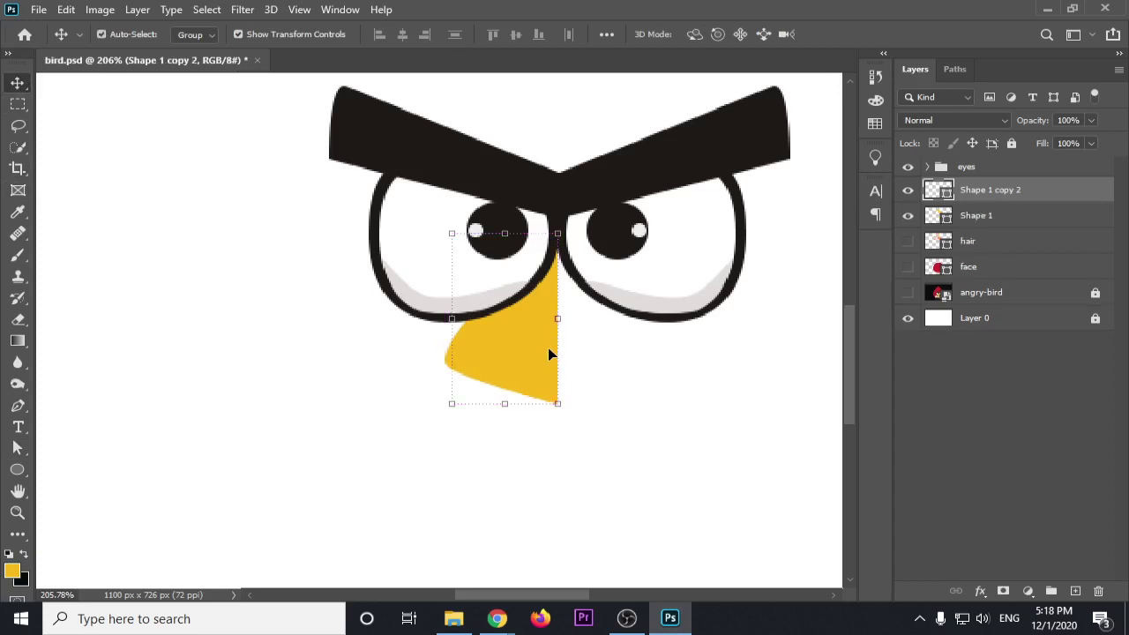
key("ctrl+y")
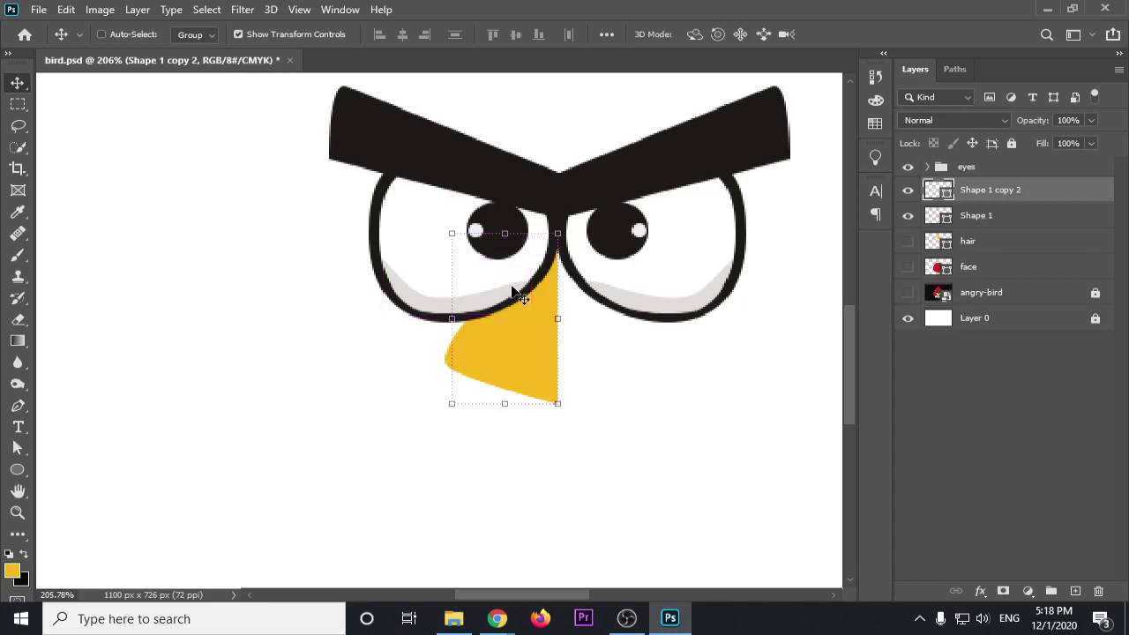
right_click(544, 321)
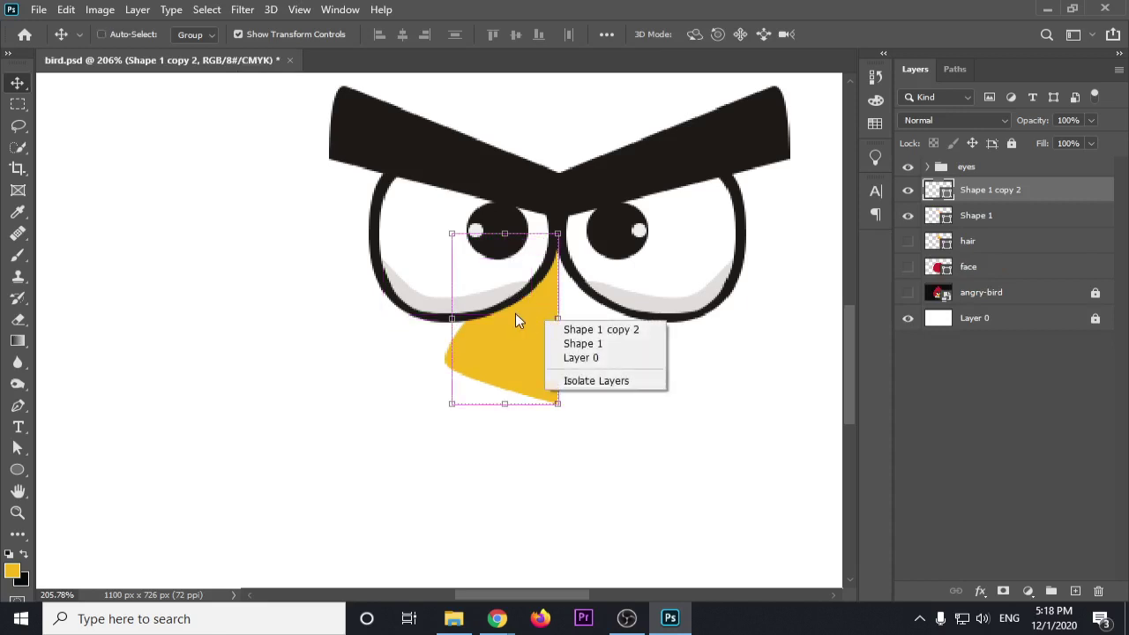
key("Escape")
key("ctrl+t")
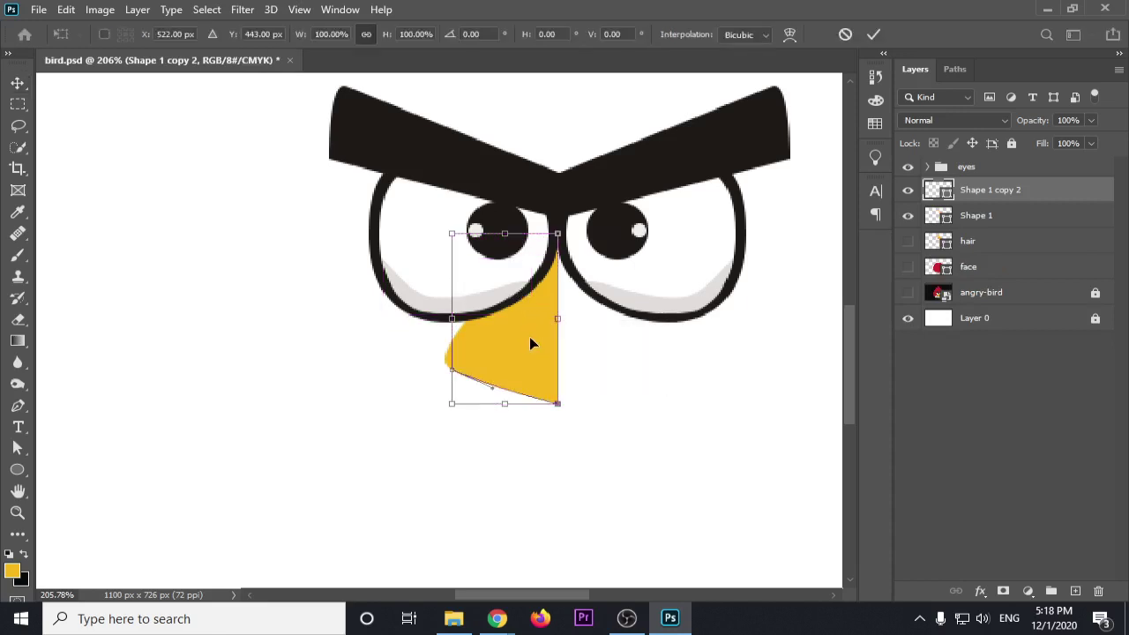
right_click(529, 344)
left_click(558, 318)
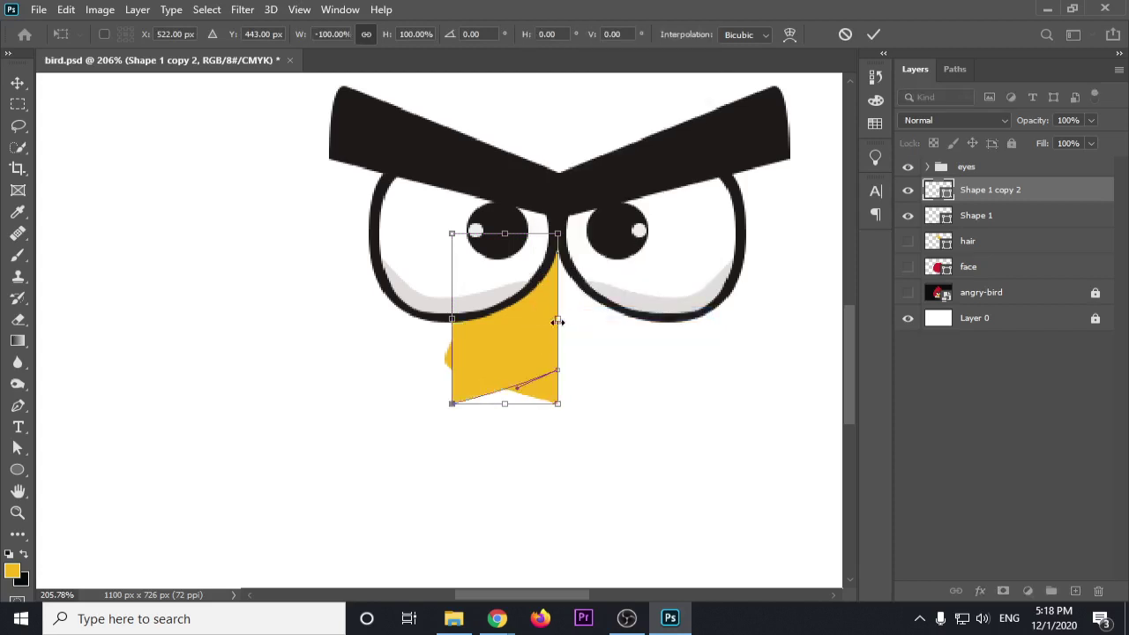
left_click_drag(474, 352, 577, 353)
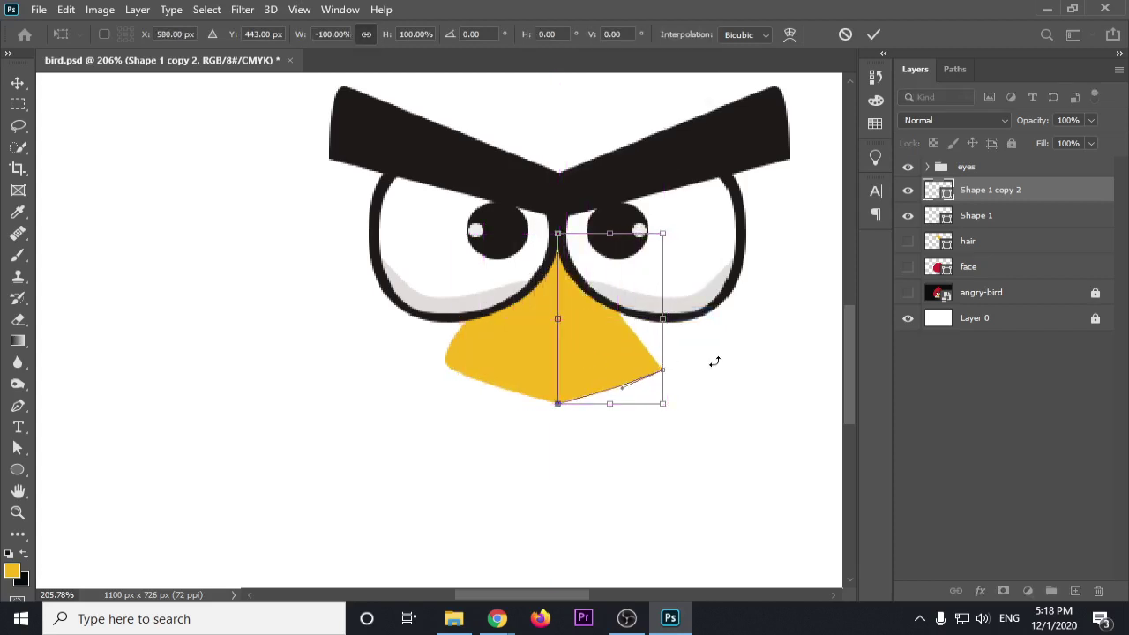
left_click(18, 82)
left_click(374, 371)
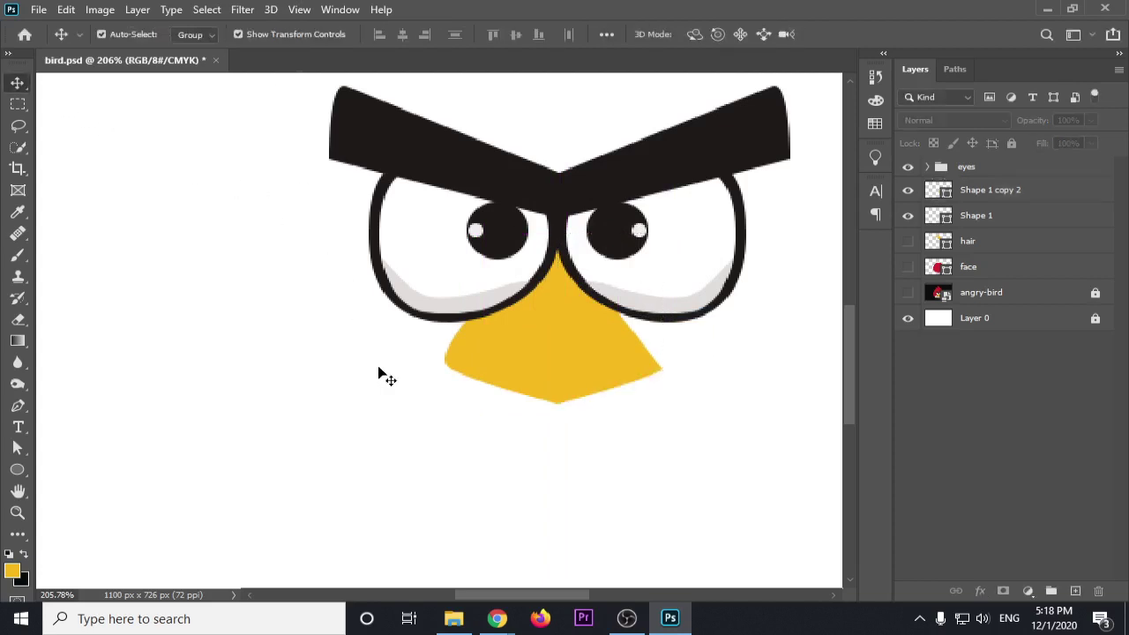
Nudge the mirrored right half to check the join, then delete it
left_click(641, 362)
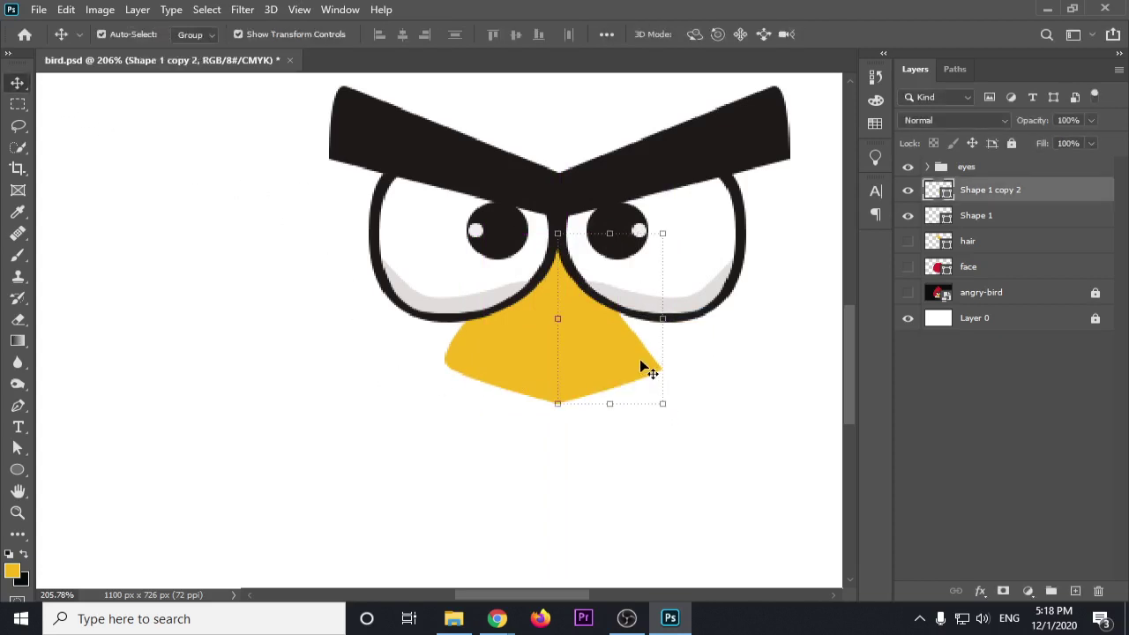
left_click(686, 443)
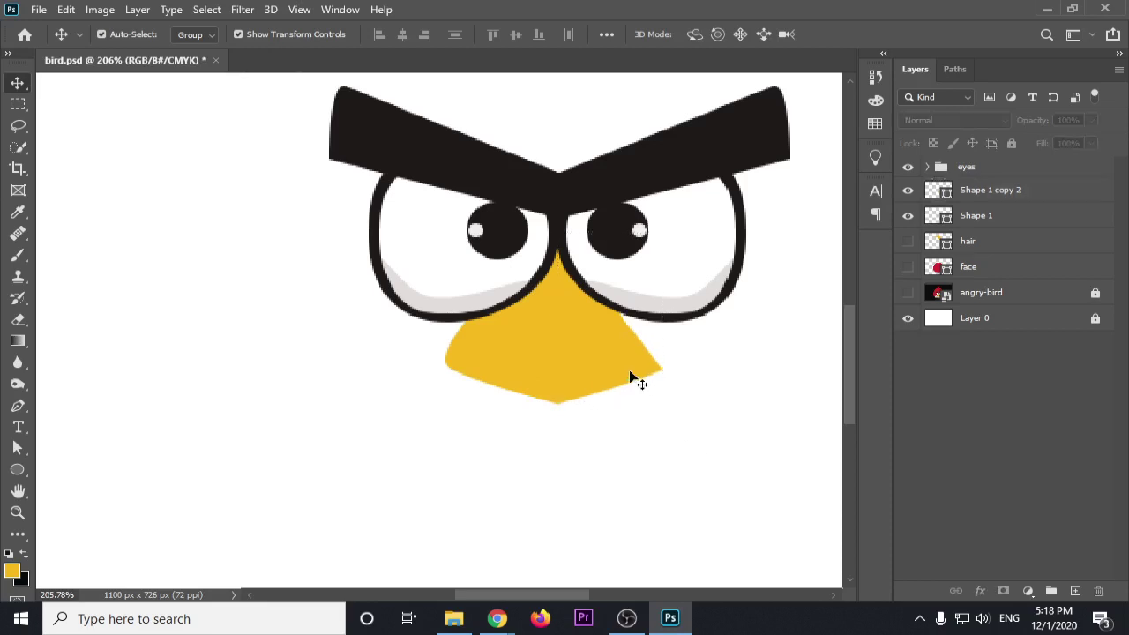
left_click(630, 373)
key("Right")
left_click(661, 439)
left_click(622, 380)
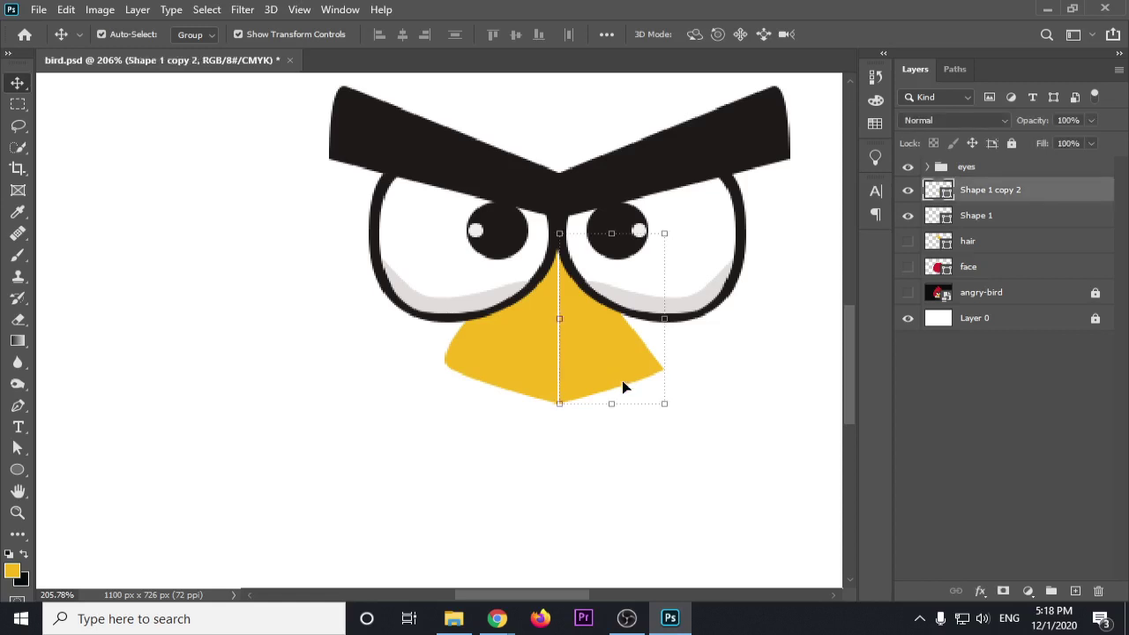
key("Delete")
left_click(693, 383)
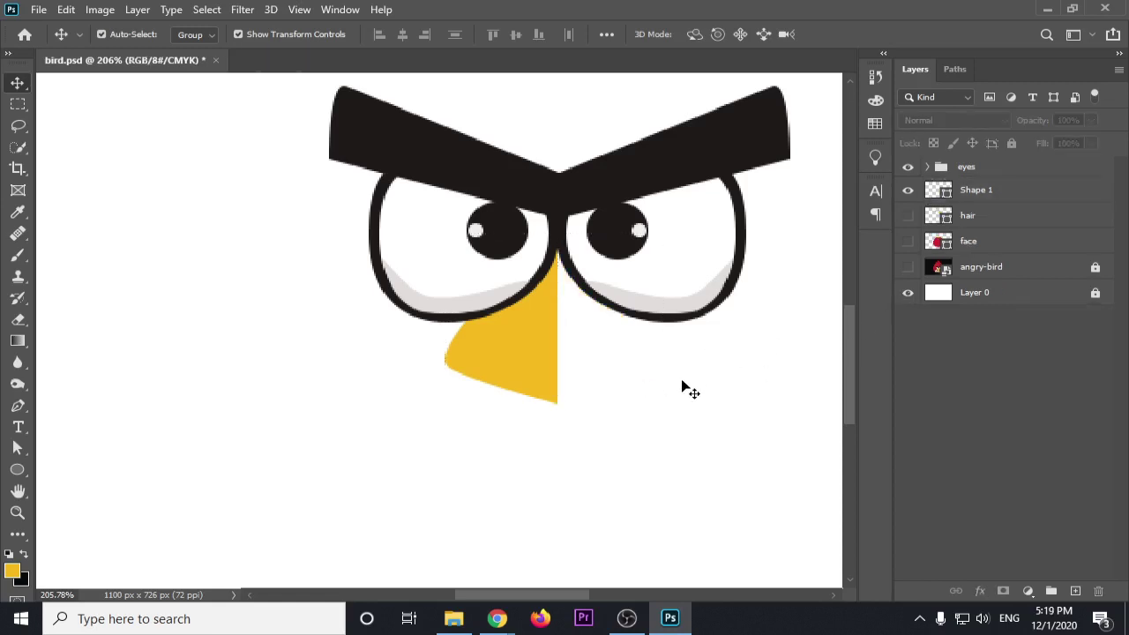
Alt-drag a fresh copy of the left half, flip it horizontally and align it against the original
left_click(540, 380)
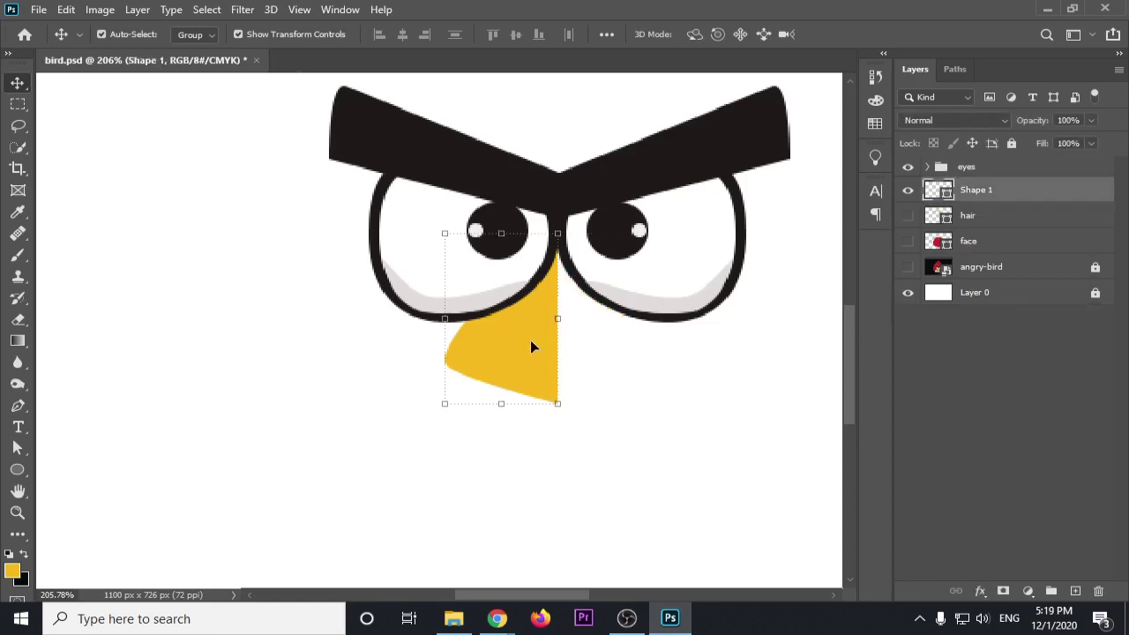
left_click_drag(520, 353, 579, 356)
key("ctrl+t")
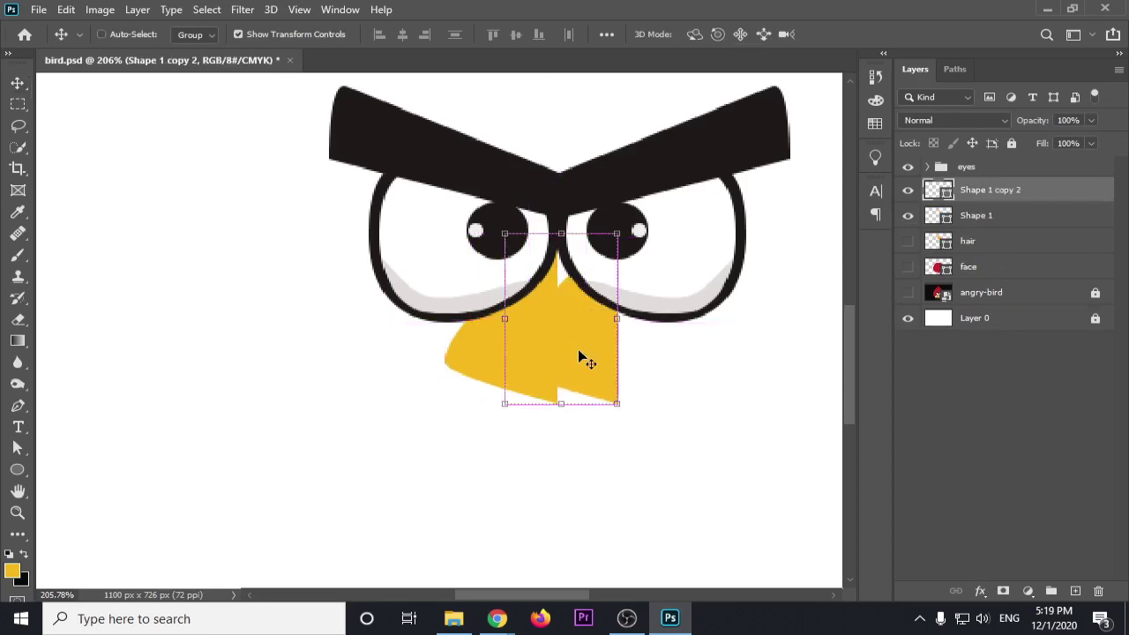
right_click(578, 355)
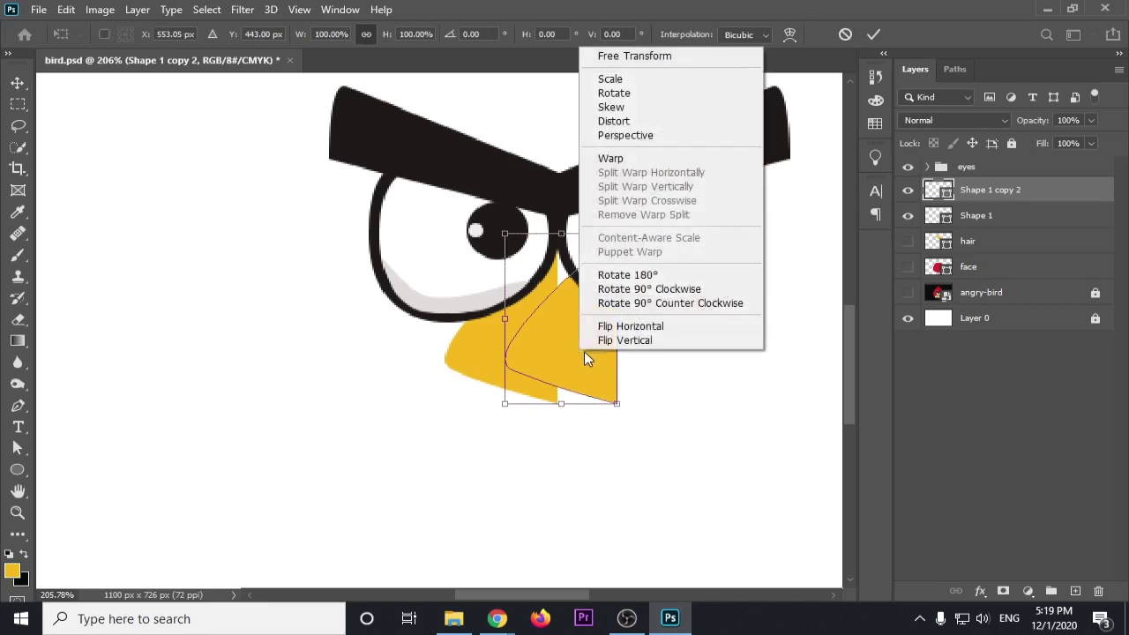
left_click(615, 326)
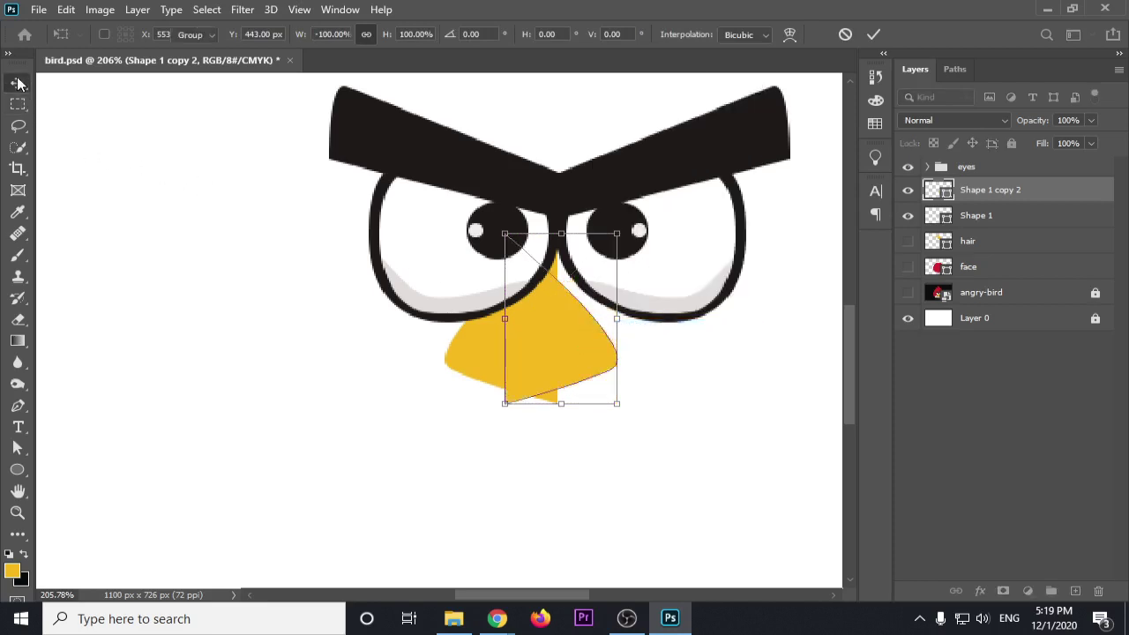
key("Return")
left_click_drag(551, 336, 602, 334)
left_click(720, 454)
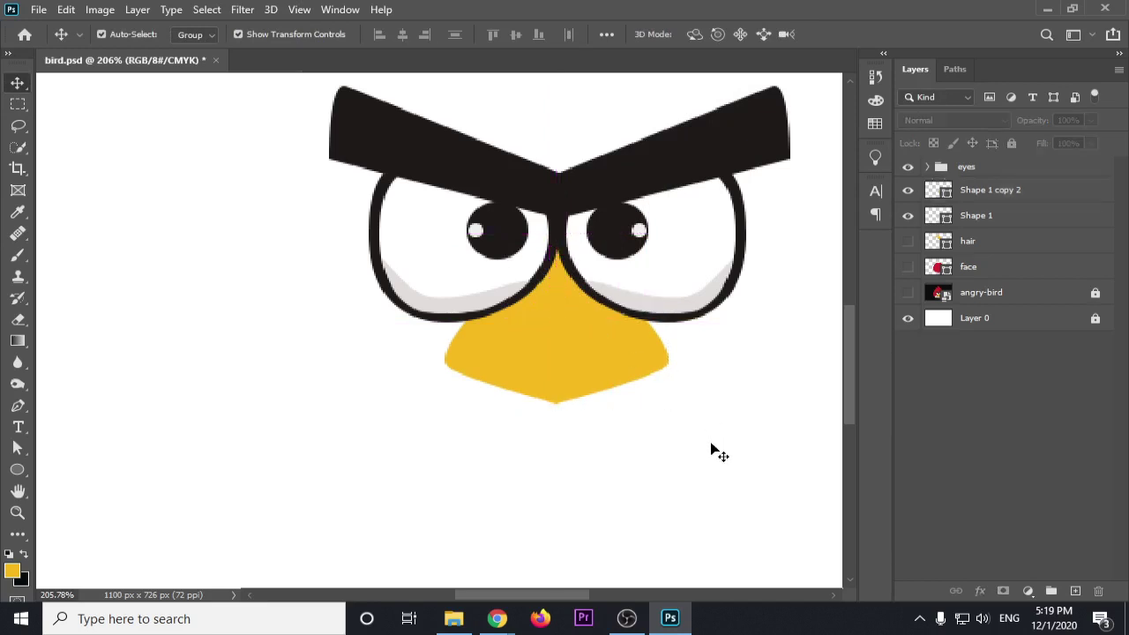
left_click(618, 349)
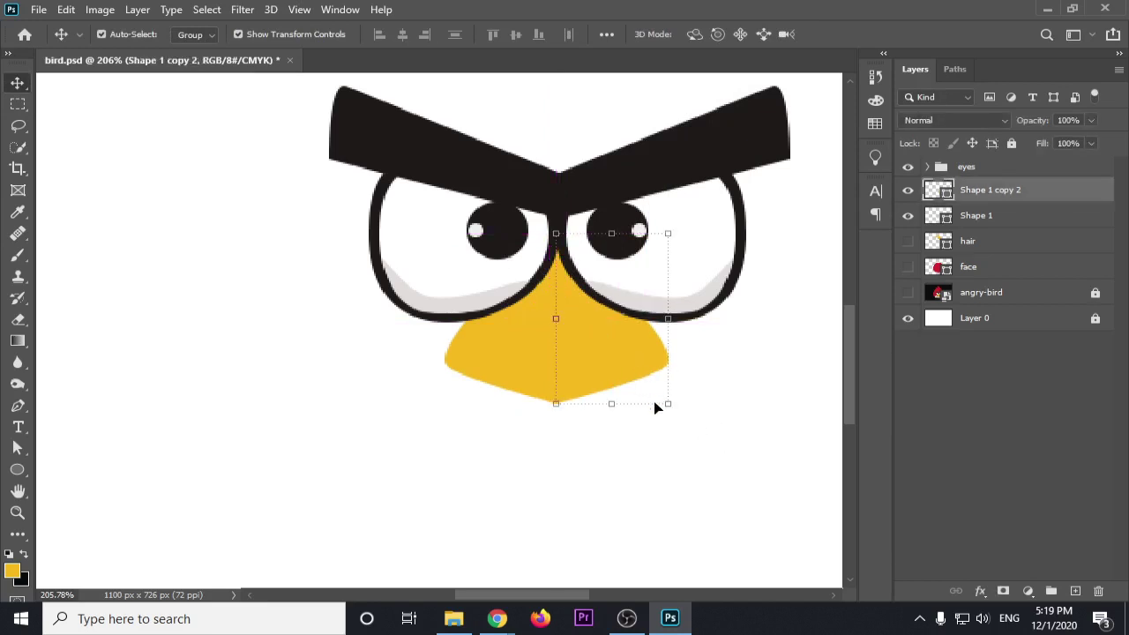
left_click(643, 452)
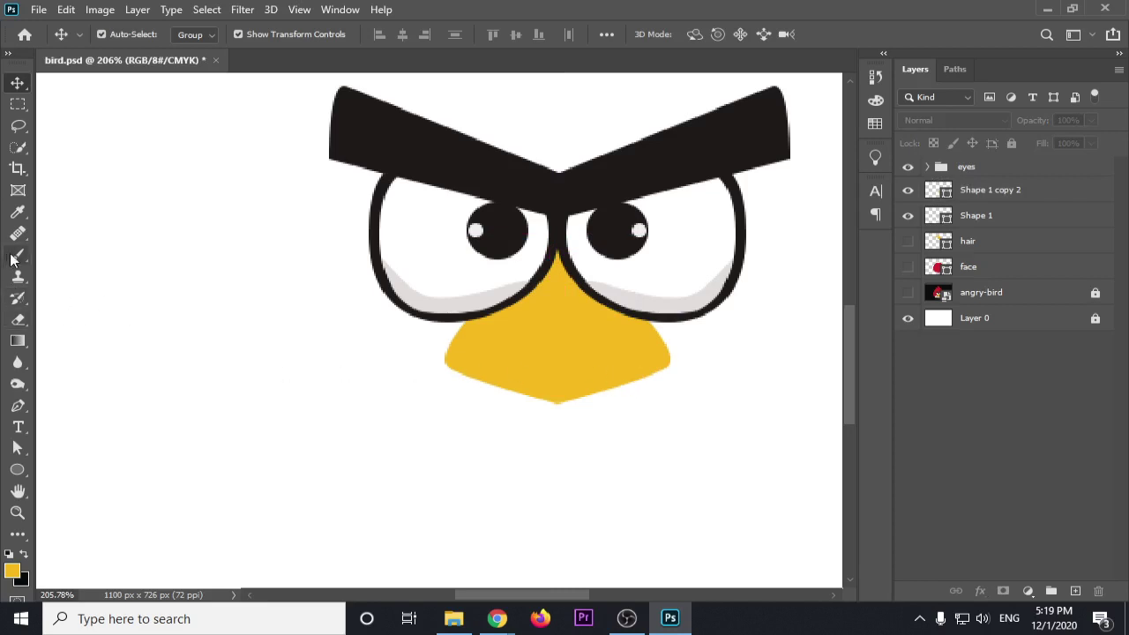
Trace the whole beak as a Pen shape from its bottom tip, up between the eyes, around both rounded corners
left_click(18, 406)
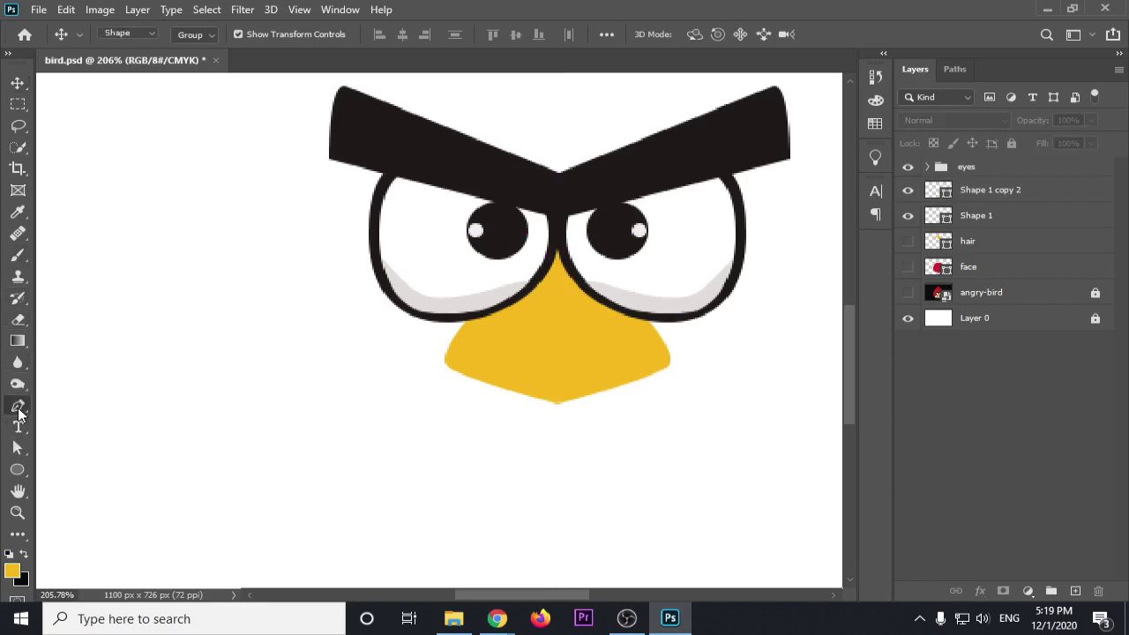
left_click(559, 403)
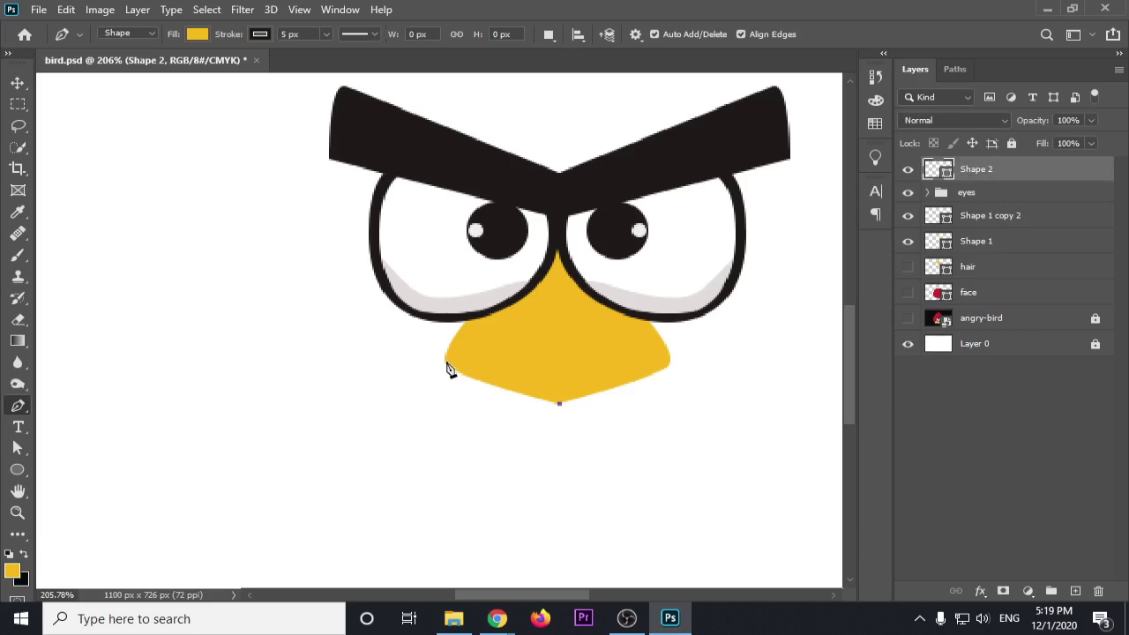
left_click_drag(447, 361, 457, 337)
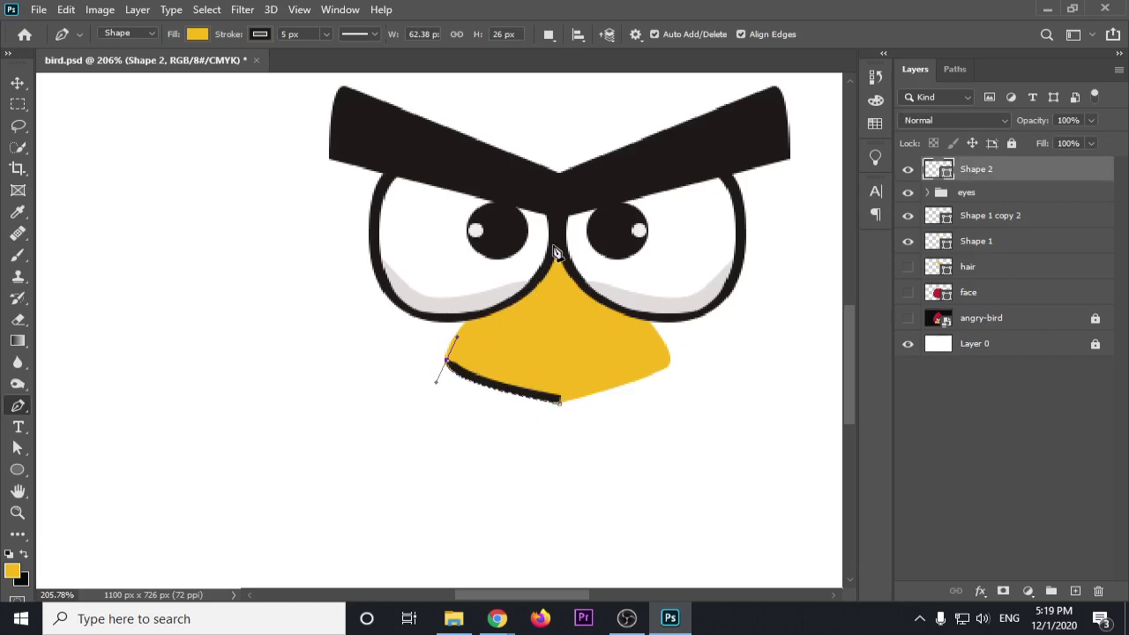
left_click_drag(550, 245, 639, 185)
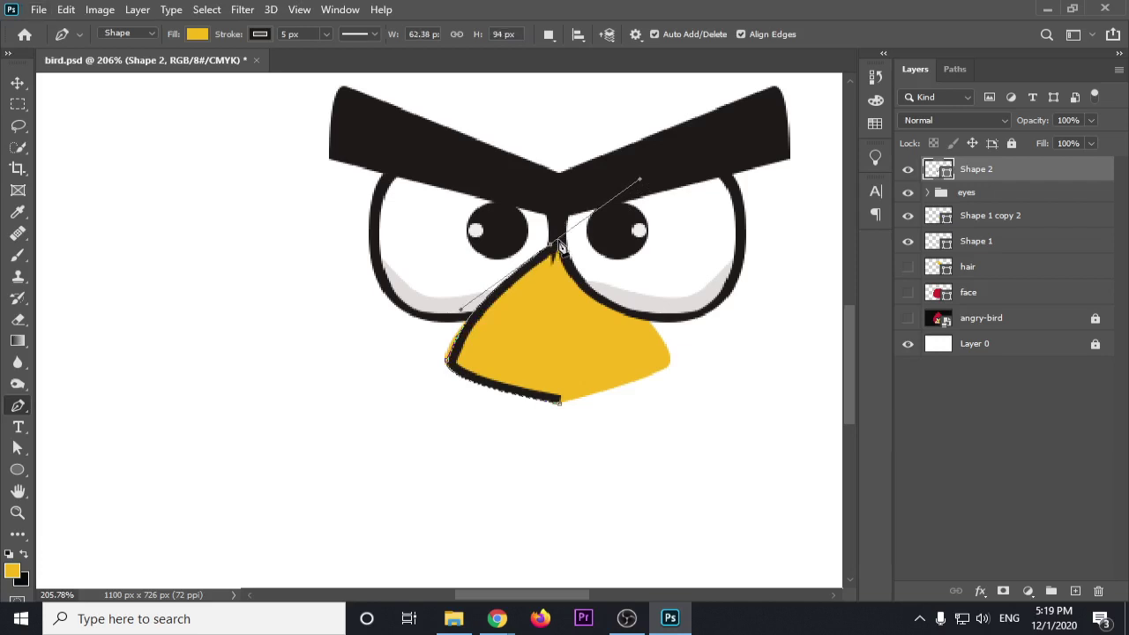
left_click(552, 245, "alt")
left_click_drag(668, 352, 673, 397)
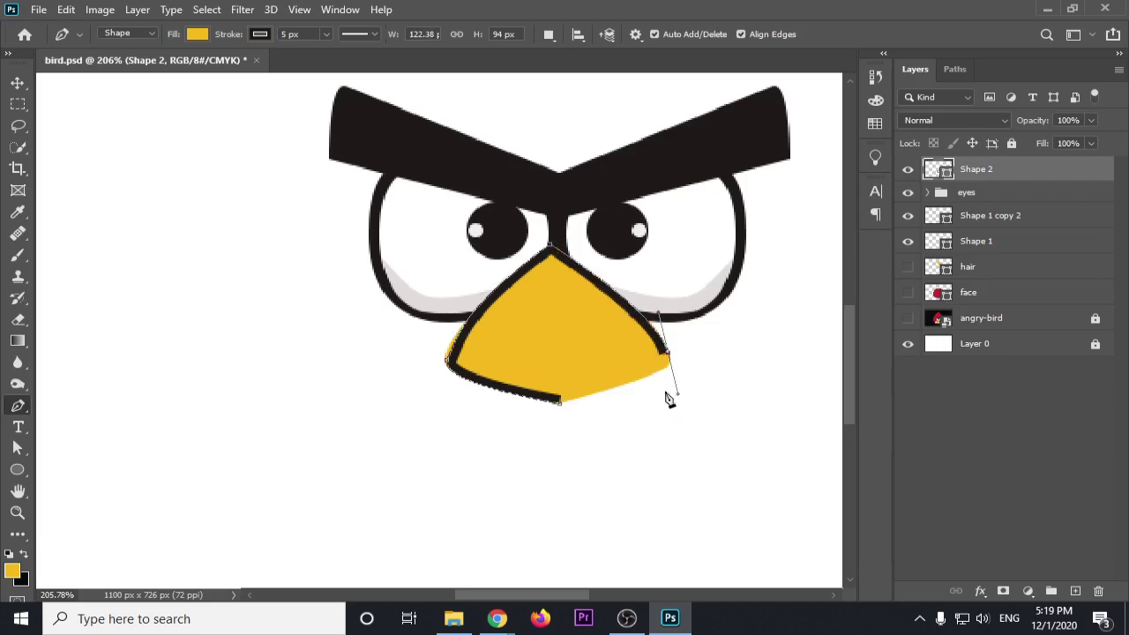
left_click(561, 410)
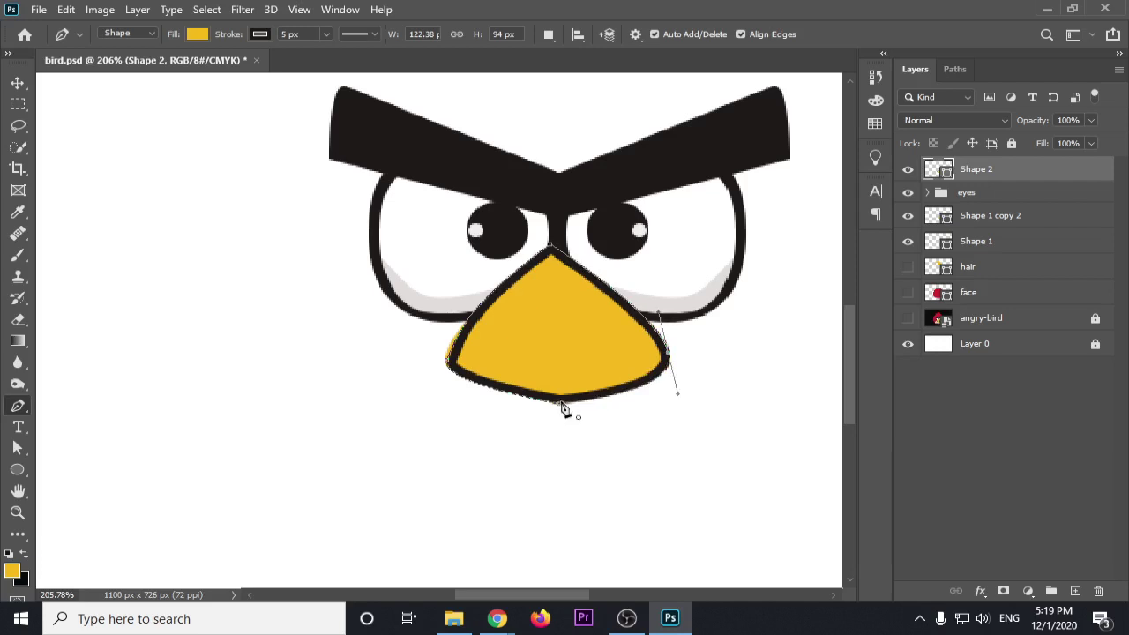
left_click_drag(666, 356, 672, 369)
left_click_drag(561, 404, 425, 428)
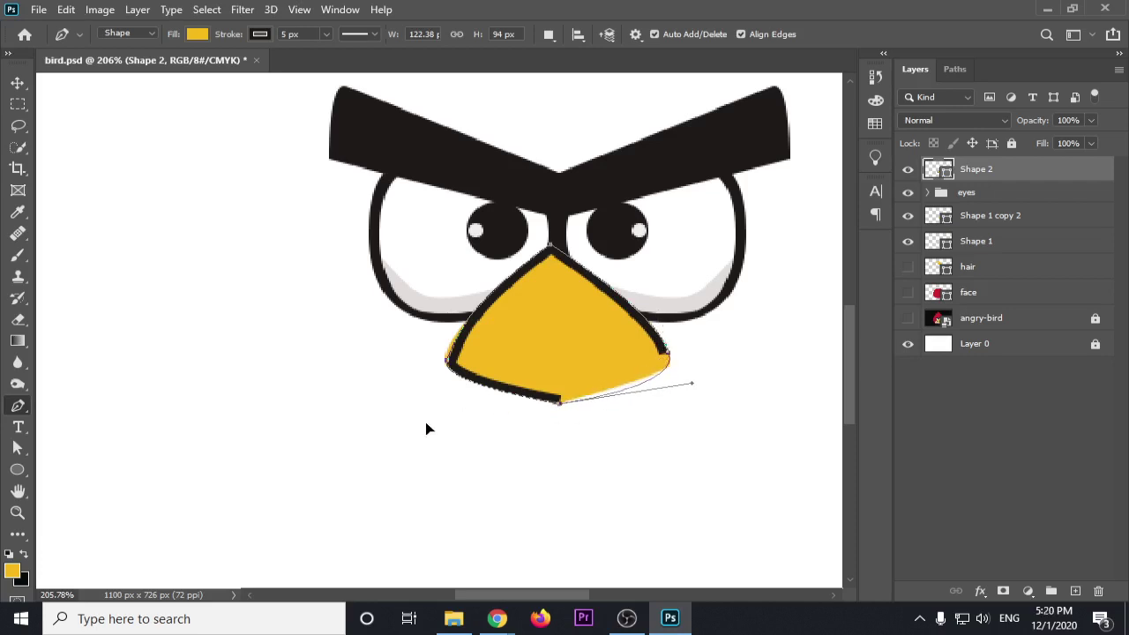
left_click_drag(425, 429, 429, 437)
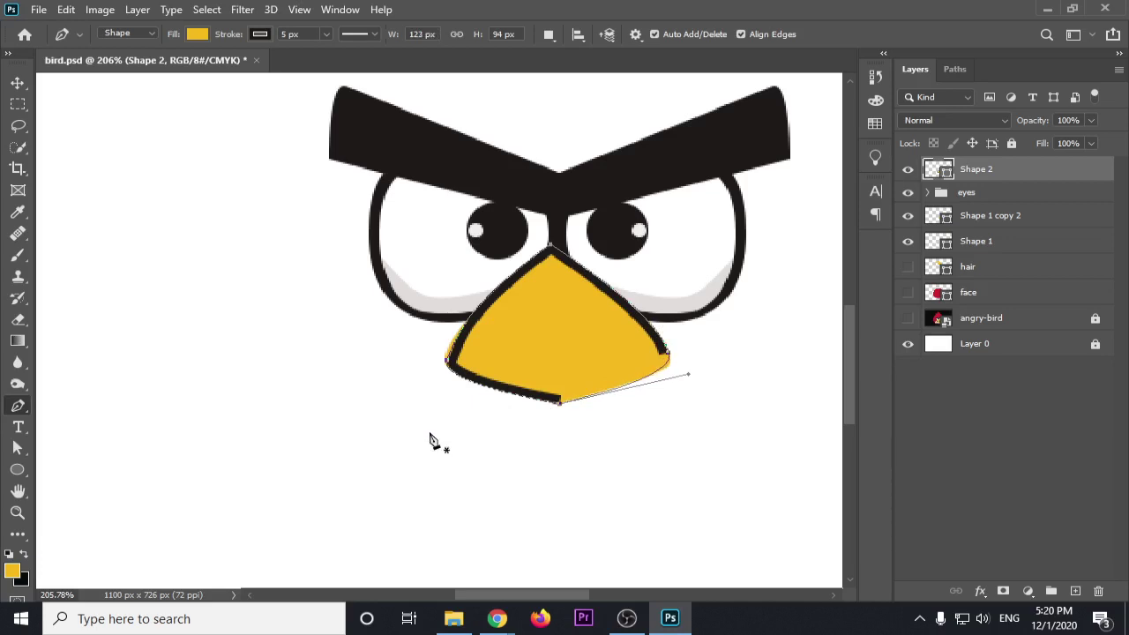
left_click(429, 438, "ctrl")
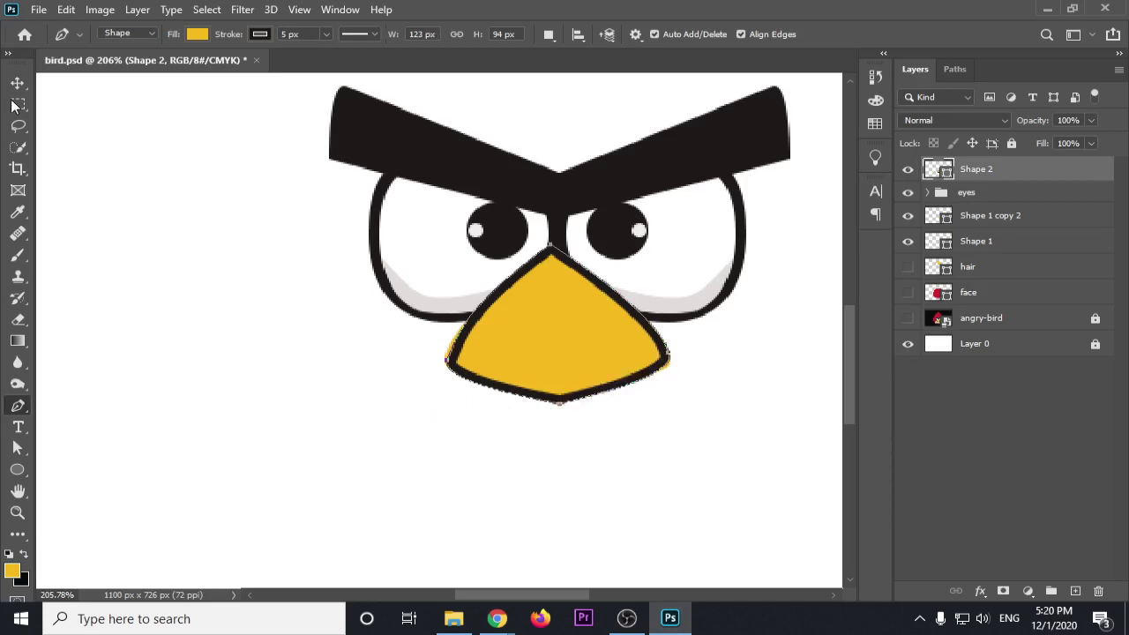
Remove the leftover Shape 1 beak halves and move Shape 2 beneath the eyes group
left_click(17, 83)
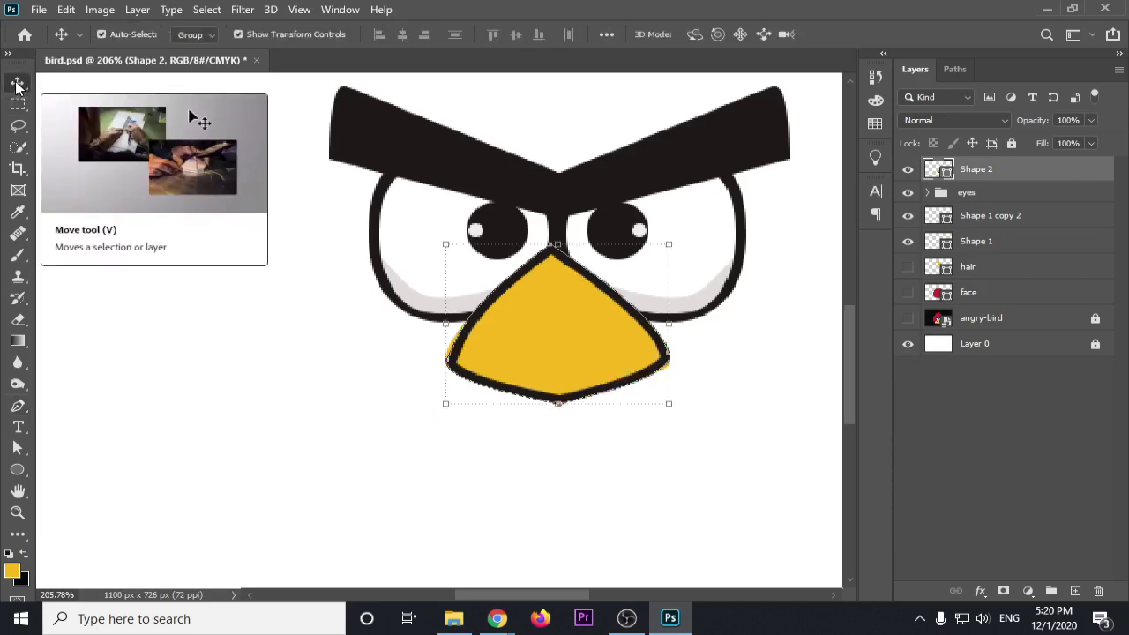
left_click(18, 406)
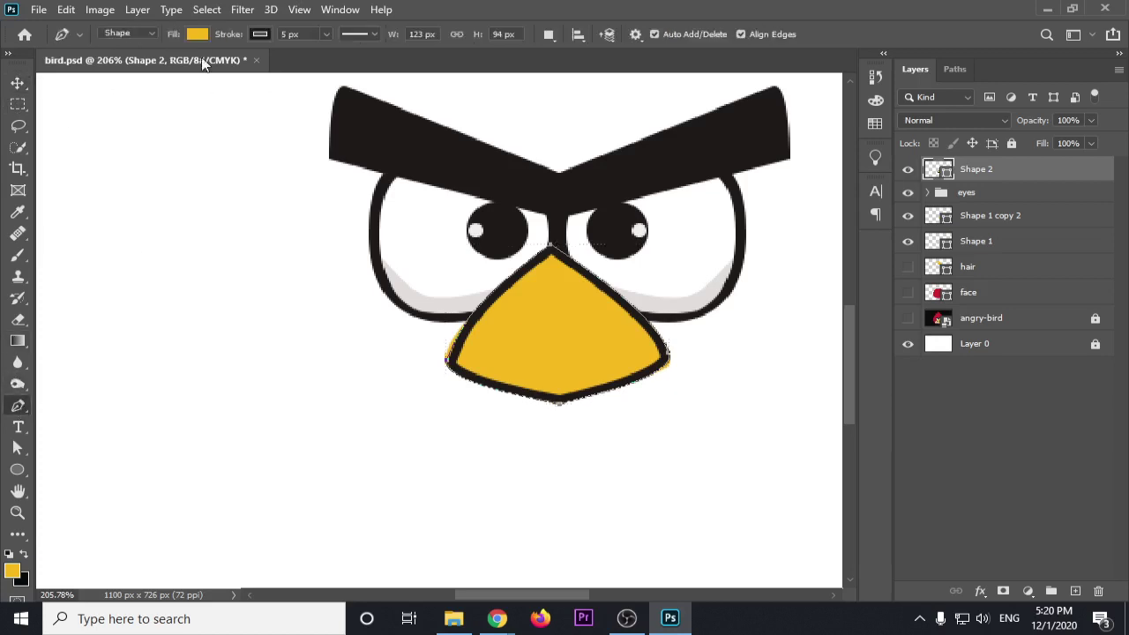
left_click(1002, 215)
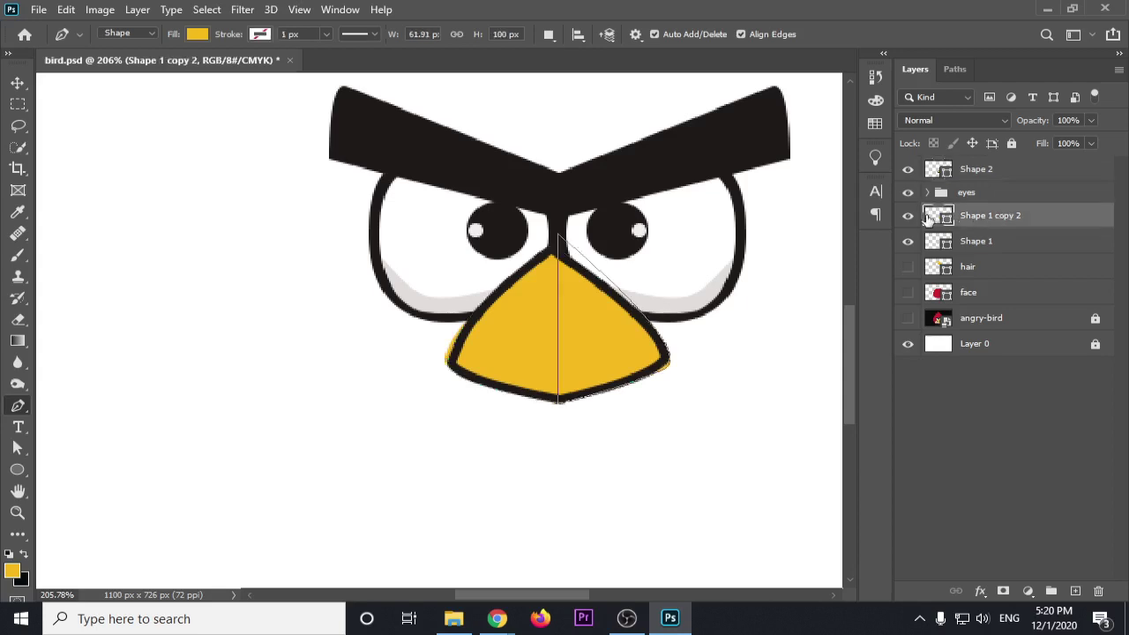
left_click(975, 170)
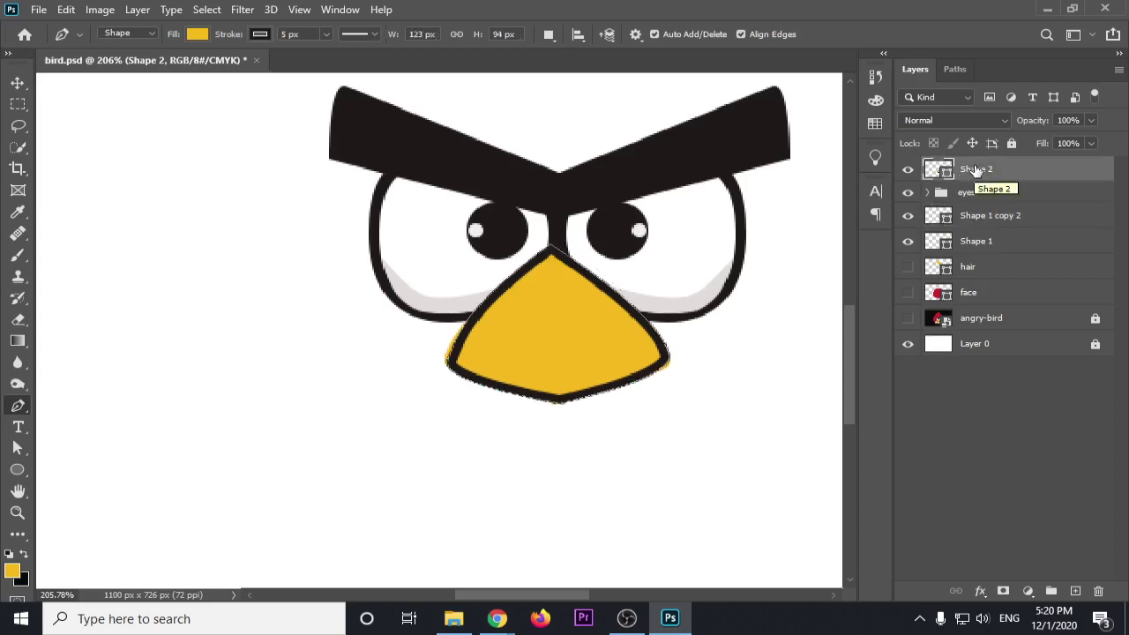
left_click(983, 218)
key("ctrl+e")
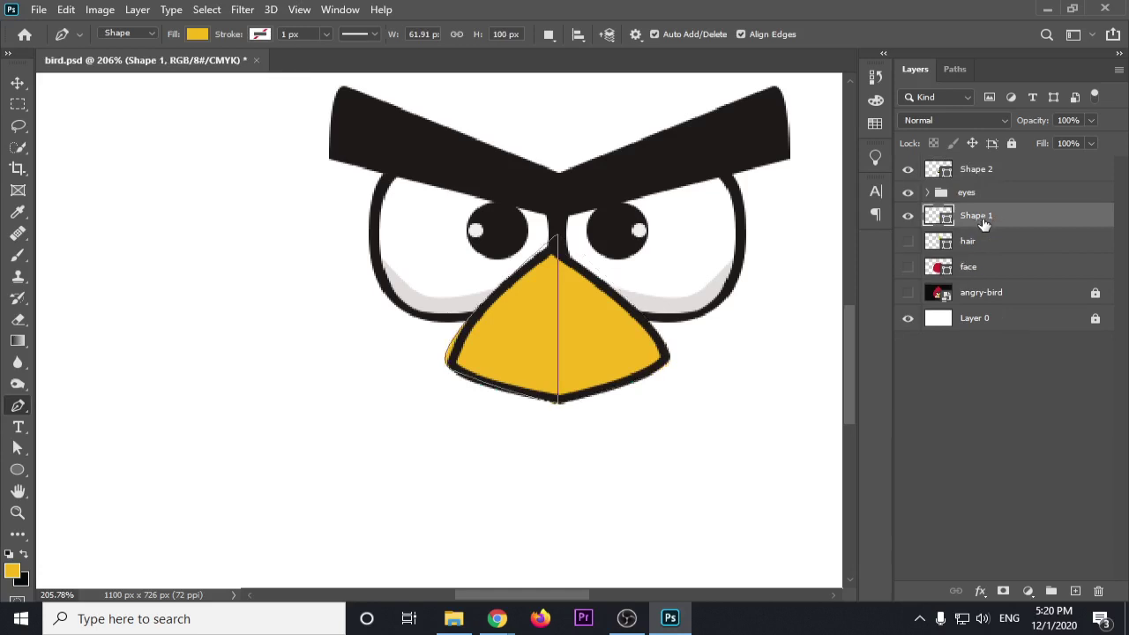
left_click_drag(976, 170, 977, 208)
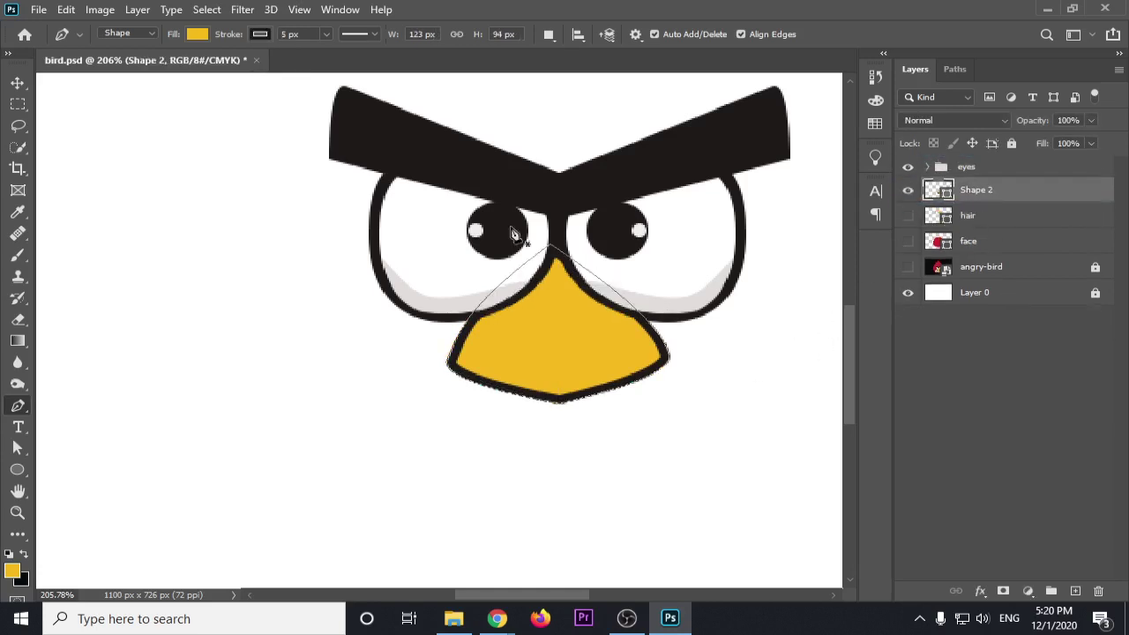
Rotate the beak about 2° clockwise, nudge it up, and show the red face layer
left_click(16, 85)
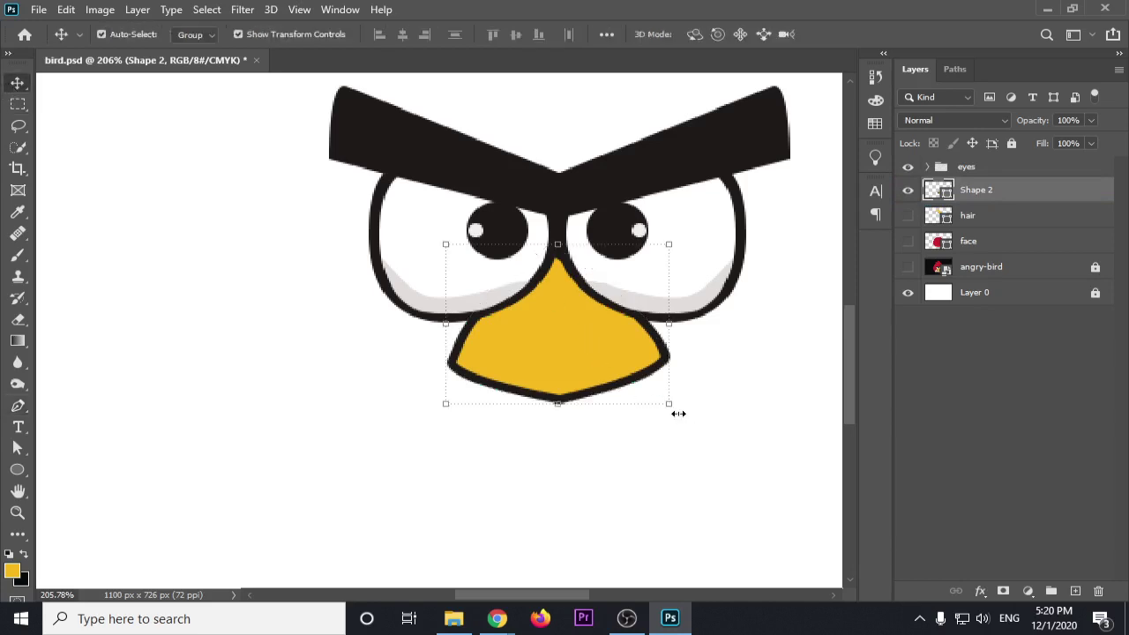
left_click_drag(676, 417, 692, 418)
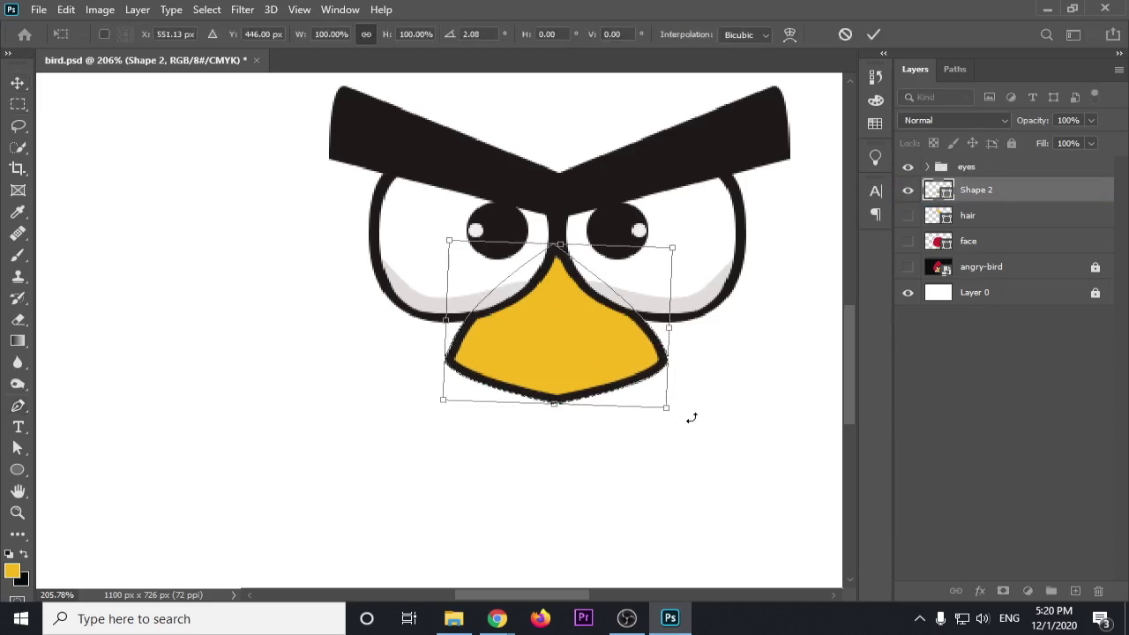
key("Up")
key("Up")
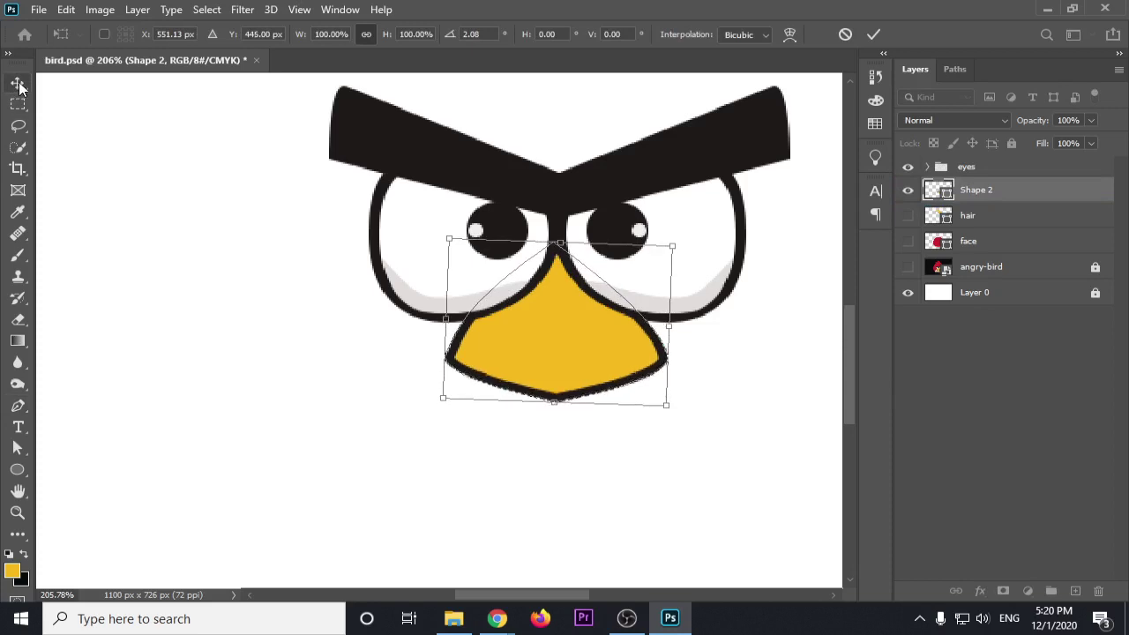
key("Return")
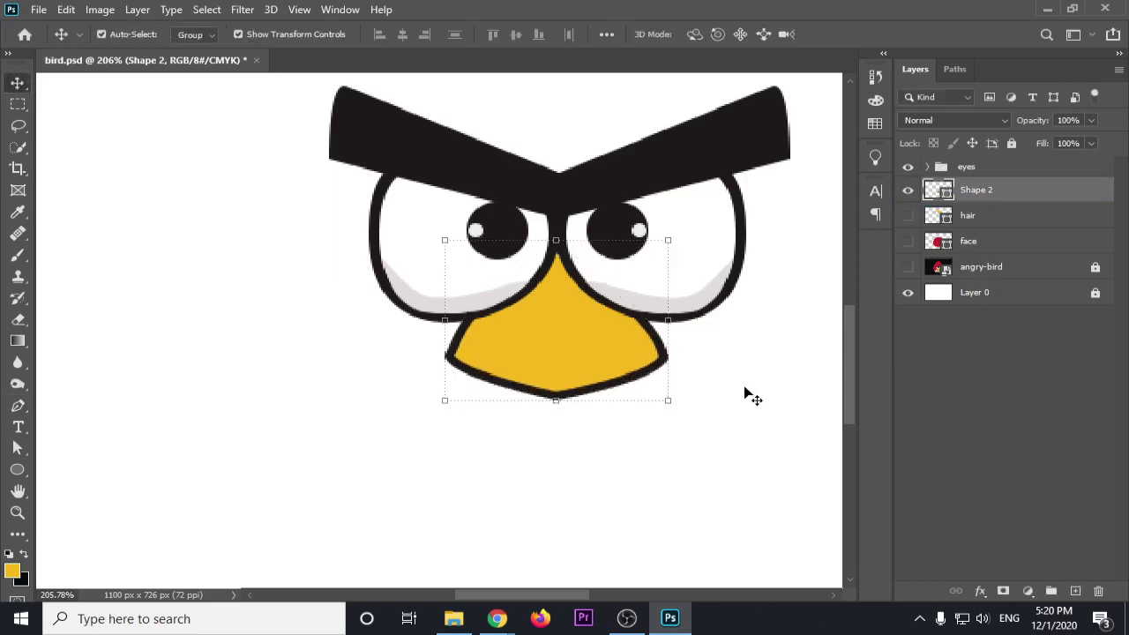
left_click(749, 396)
left_click(908, 241)
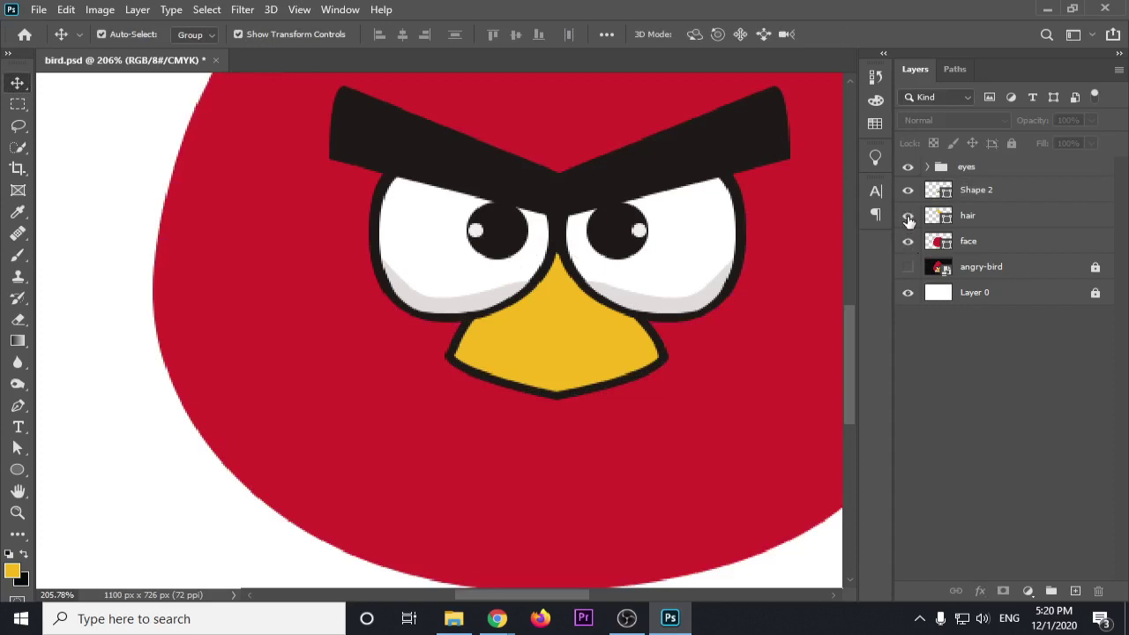
Move the hair layer below the face layer
scroll(622, 328, "down", 5)
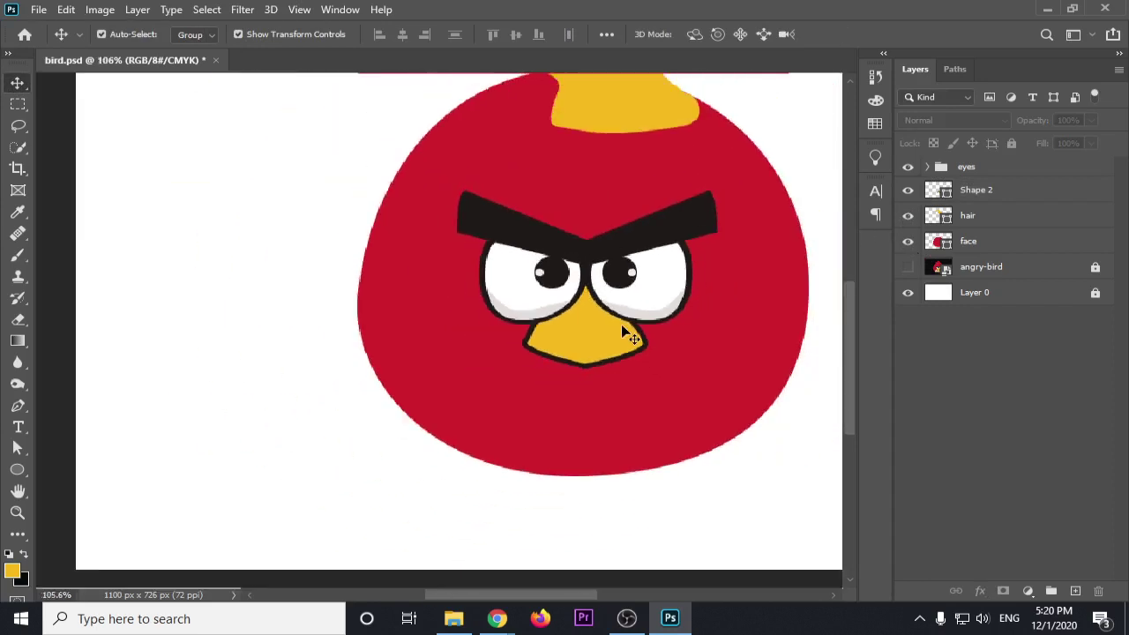
scroll(621, 323, "up", 3)
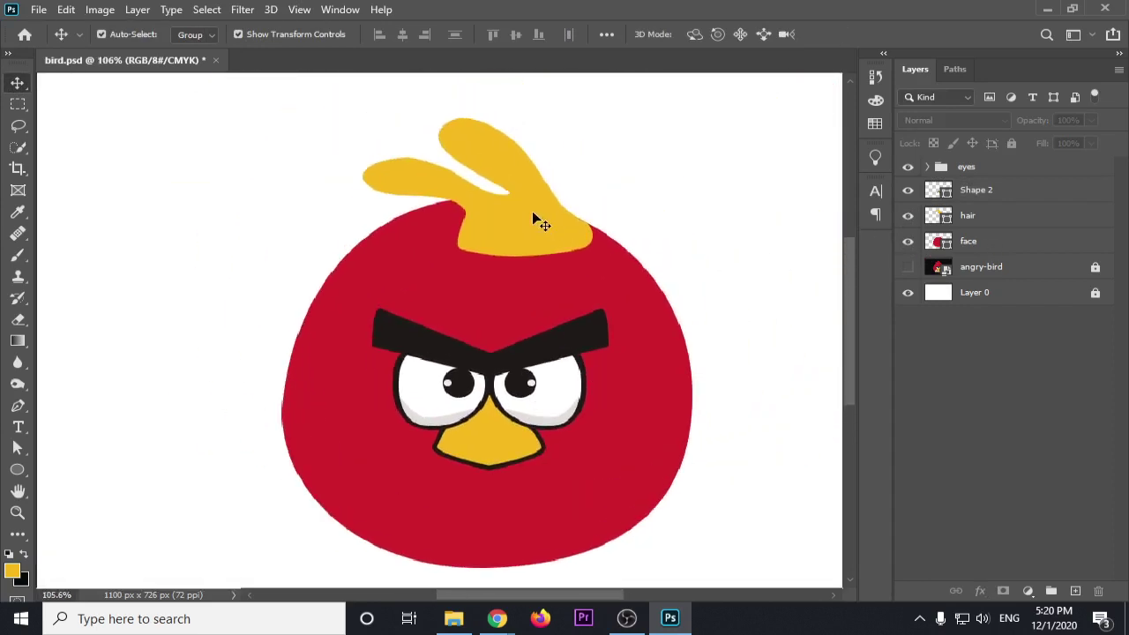
left_click(533, 214)
left_click_drag(988, 222, 988, 251)
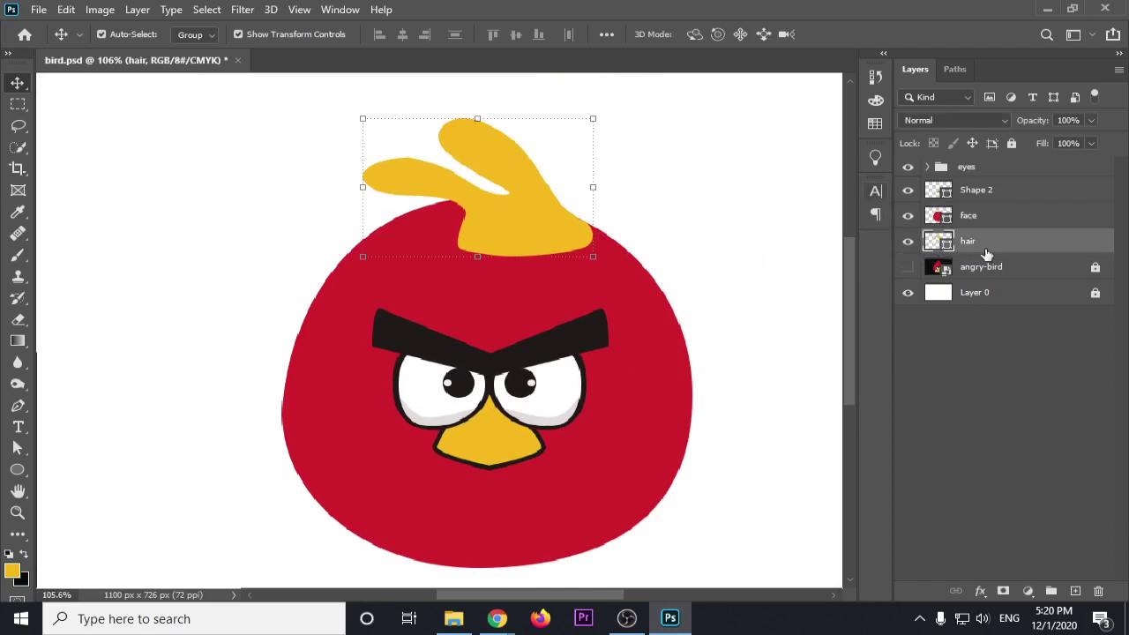
Fill the hair with the same red swatch as the face
left_click(17, 470)
left_click(197, 34)
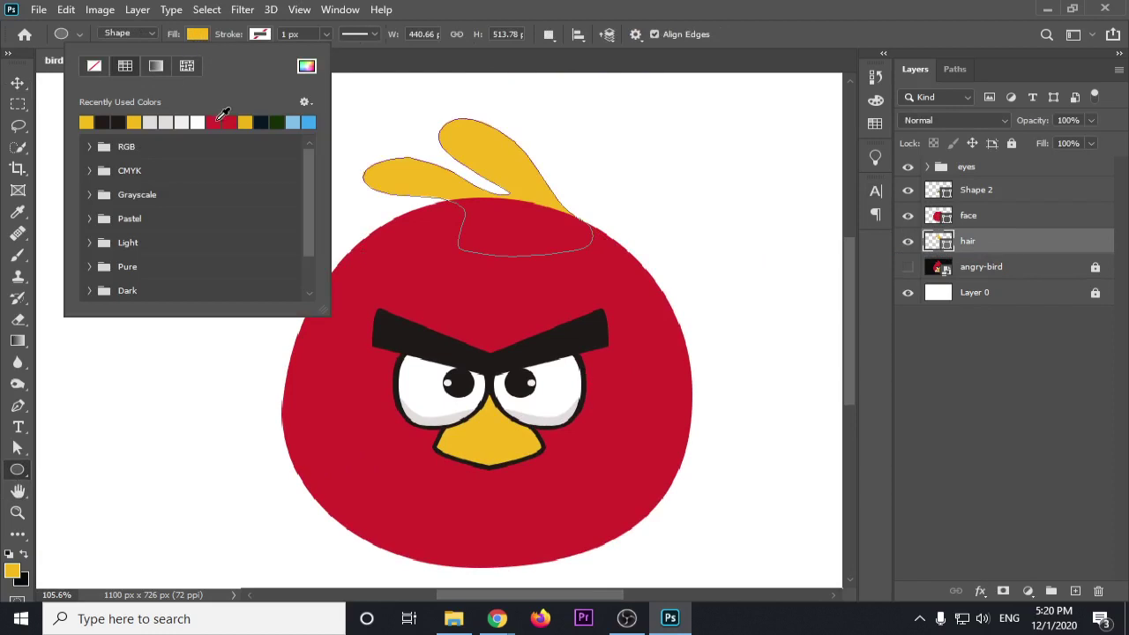
left_click(221, 122)
key("v")
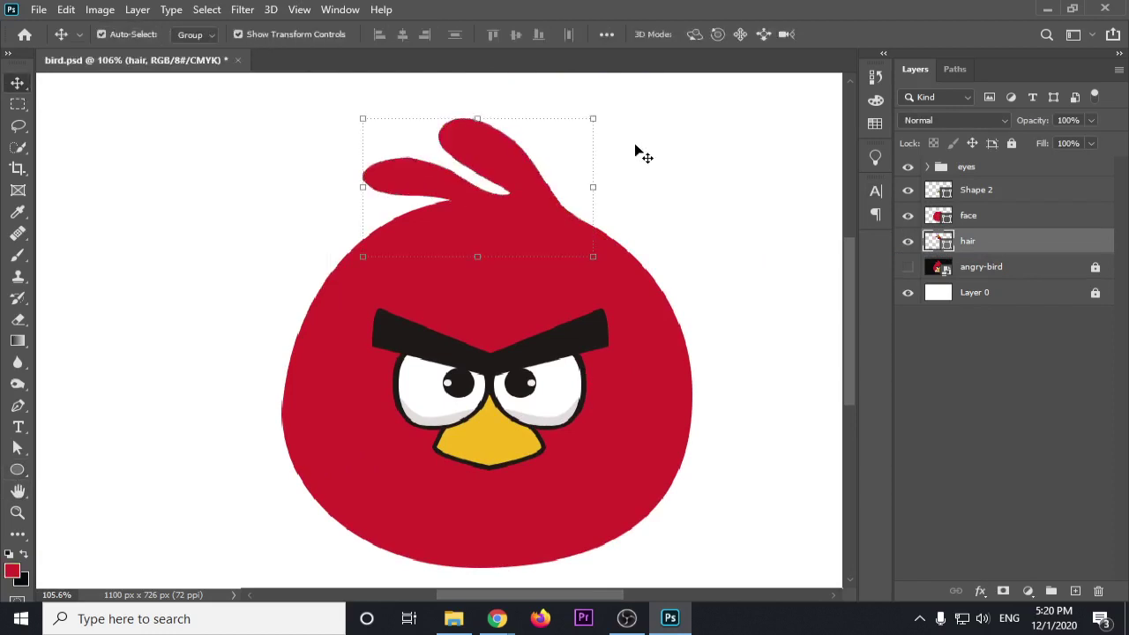
left_click(635, 146)
scroll(609, 441, "up", 1)
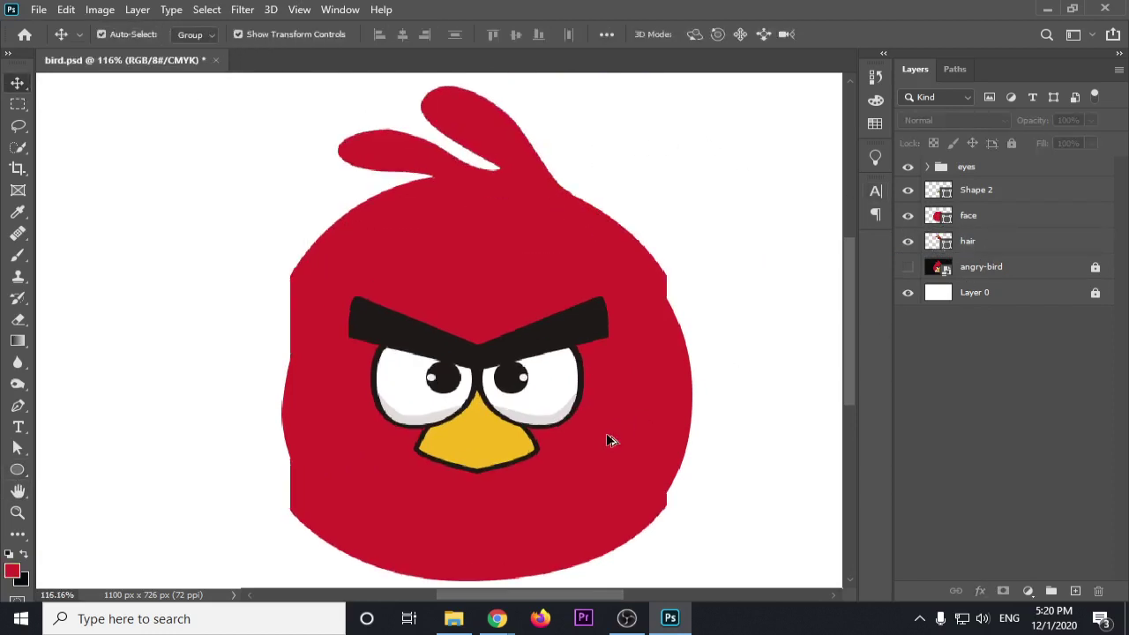
scroll(608, 441, "up", 2)
scroll(606, 432, "up", 1)
scroll(630, 280, "down", 3)
Scale the beak up to about 105% and save the document
left_click(512, 319)
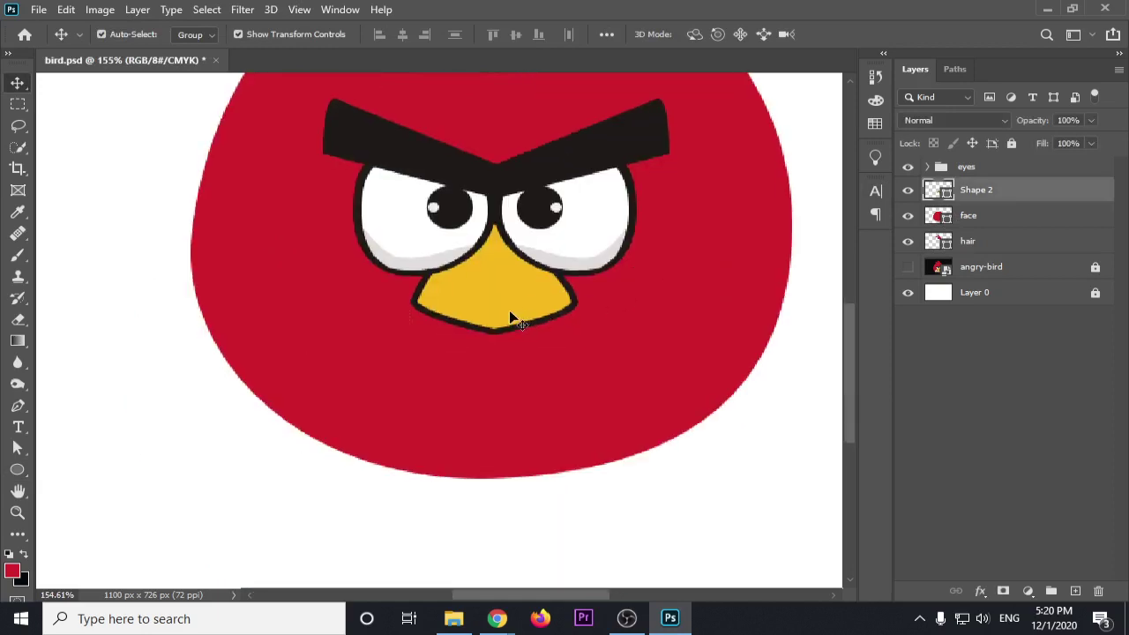
left_click_drag(494, 336, 494, 343)
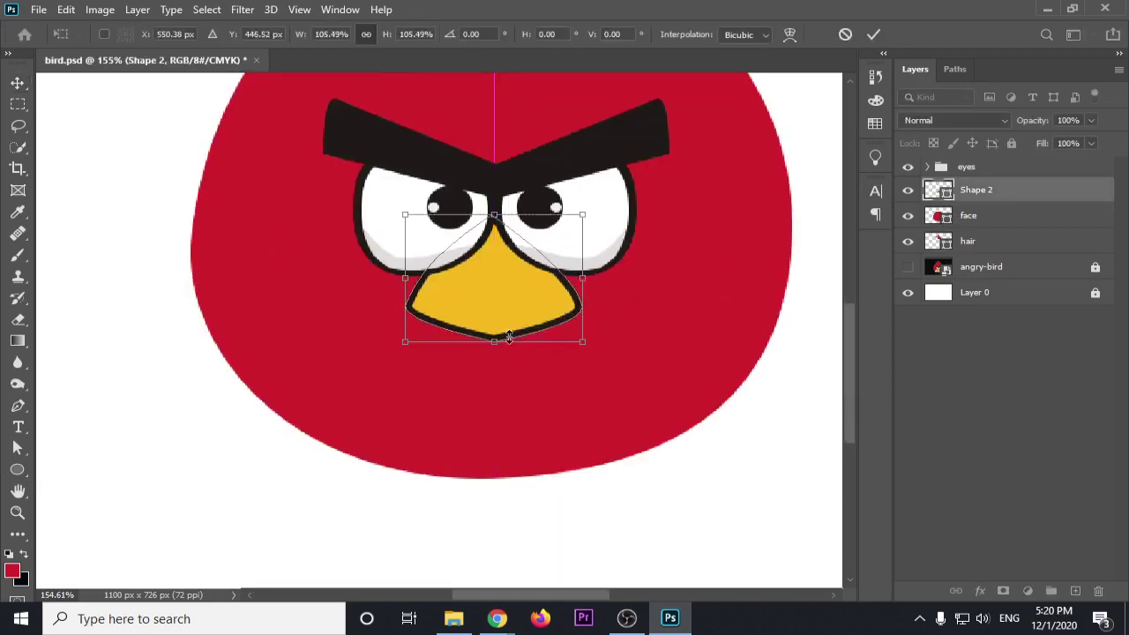
key("Return")
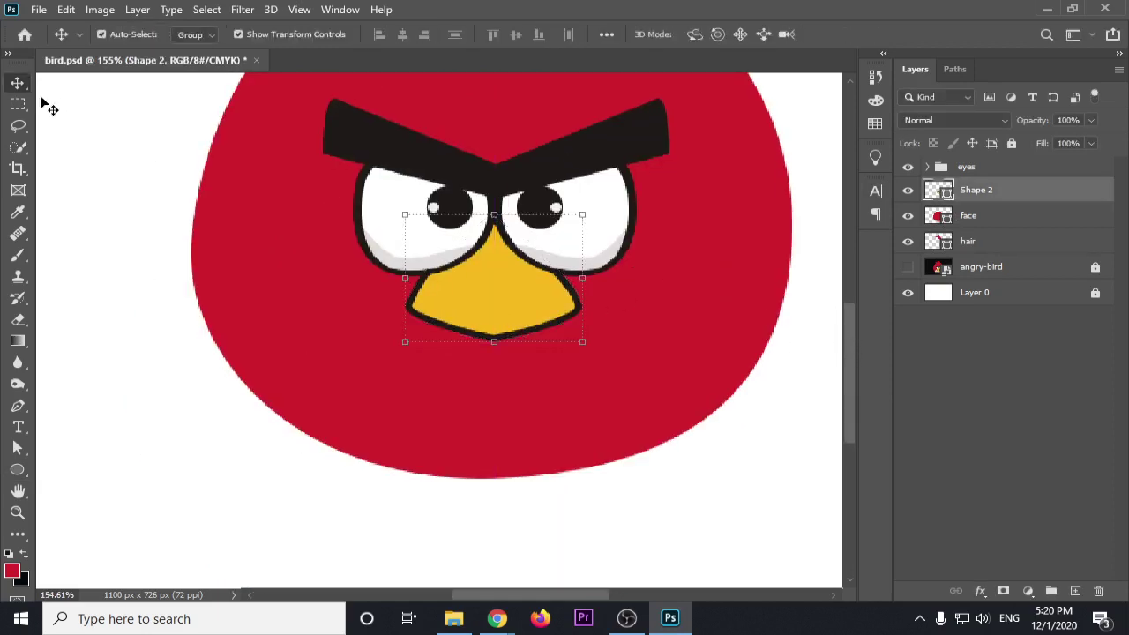
key("ctrl+s")
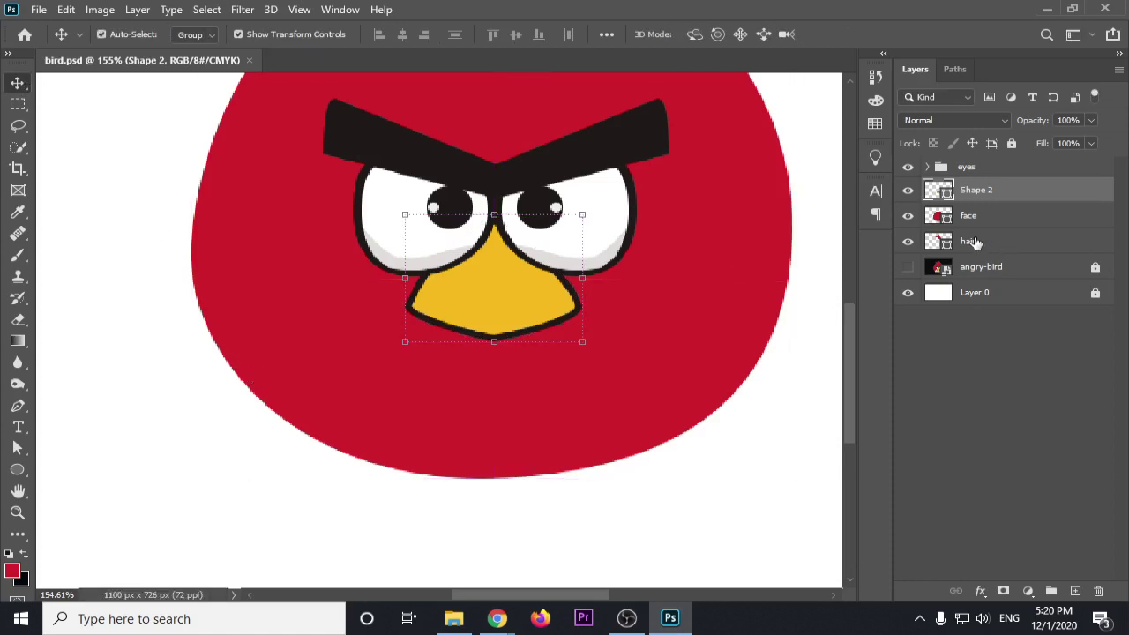
Hide the hair, face, beak and eyes, and show the reference bird image
left_click(909, 241)
left_click(909, 215)
left_click(909, 190)
left_click(908, 167)
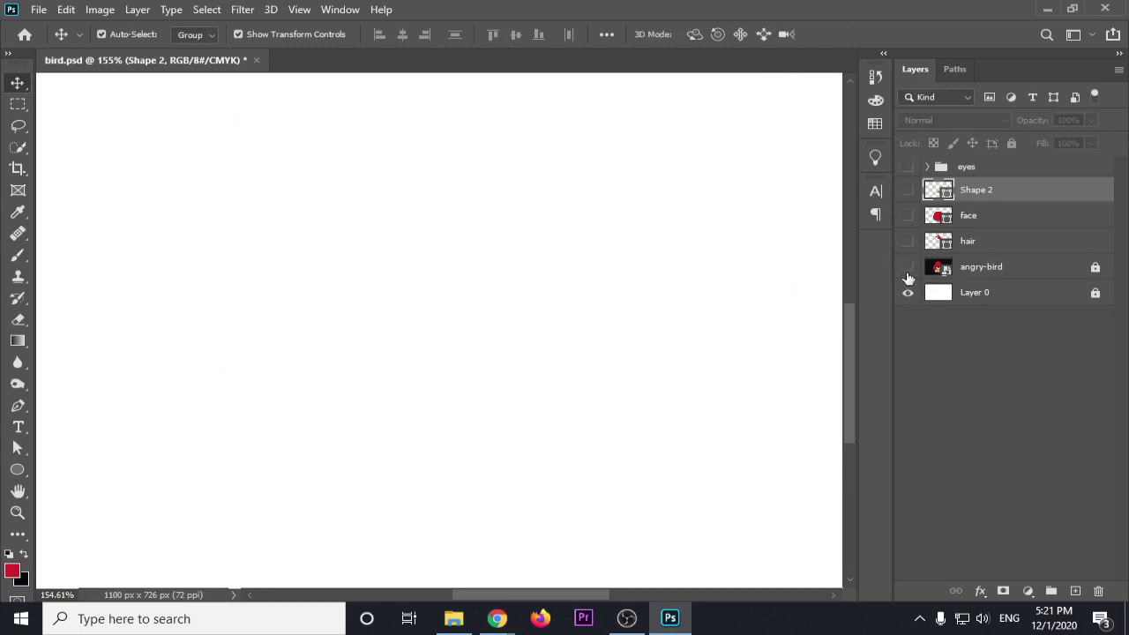
left_click(907, 267)
scroll(610, 343, "down", 1)
left_click_drag(609, 366, 551, 313)
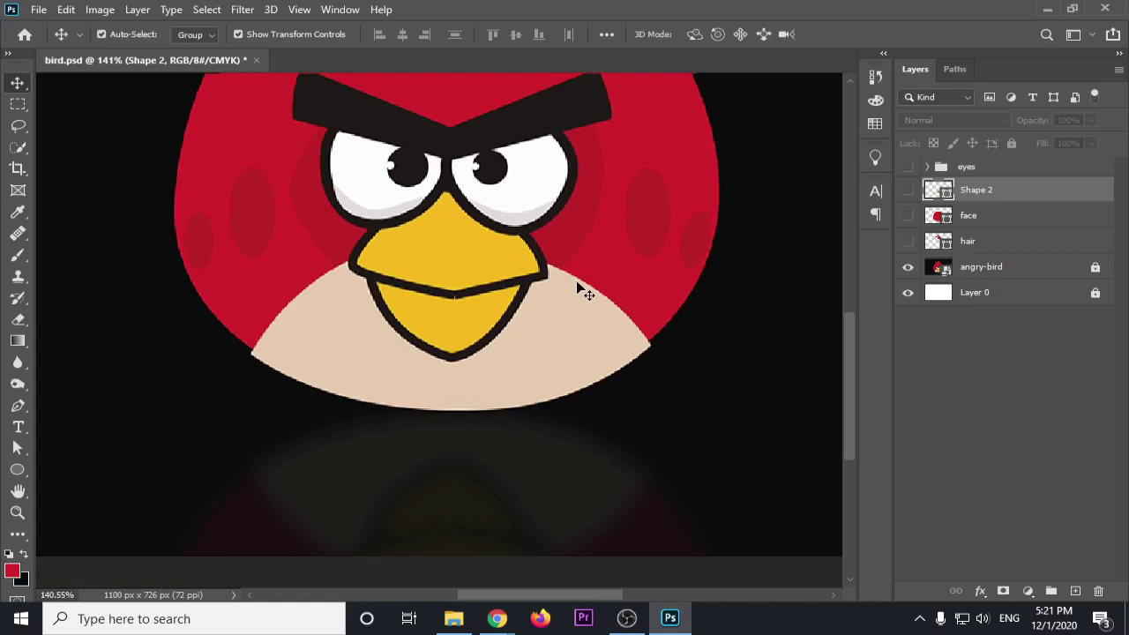
Compare the eyes against the reference, then show only the red face on the white background
left_click(909, 167)
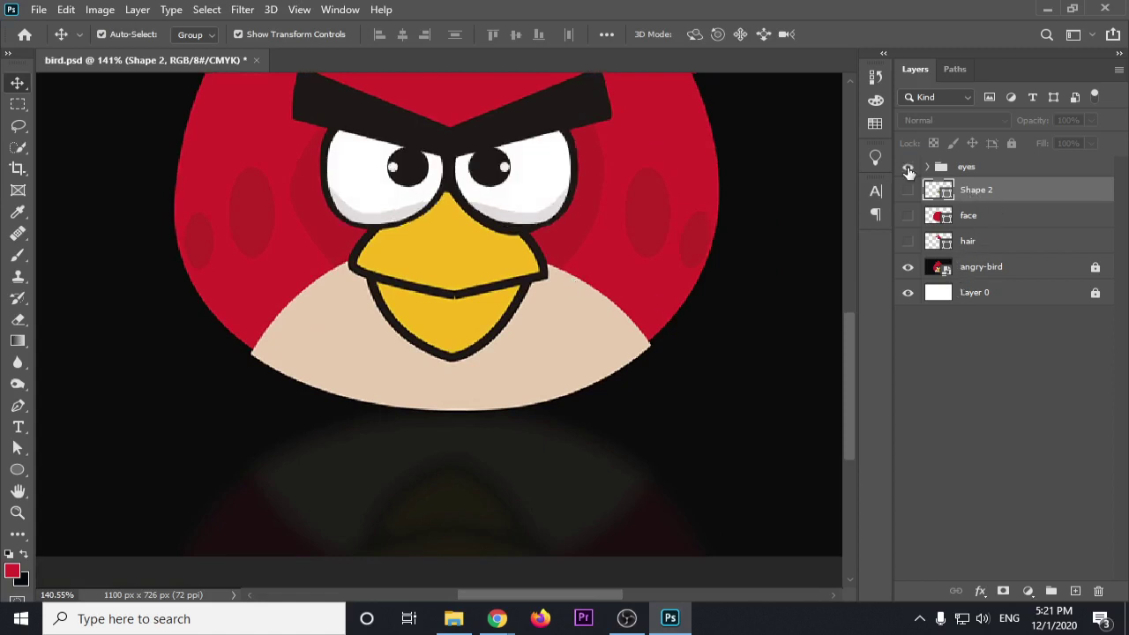
left_click(909, 216)
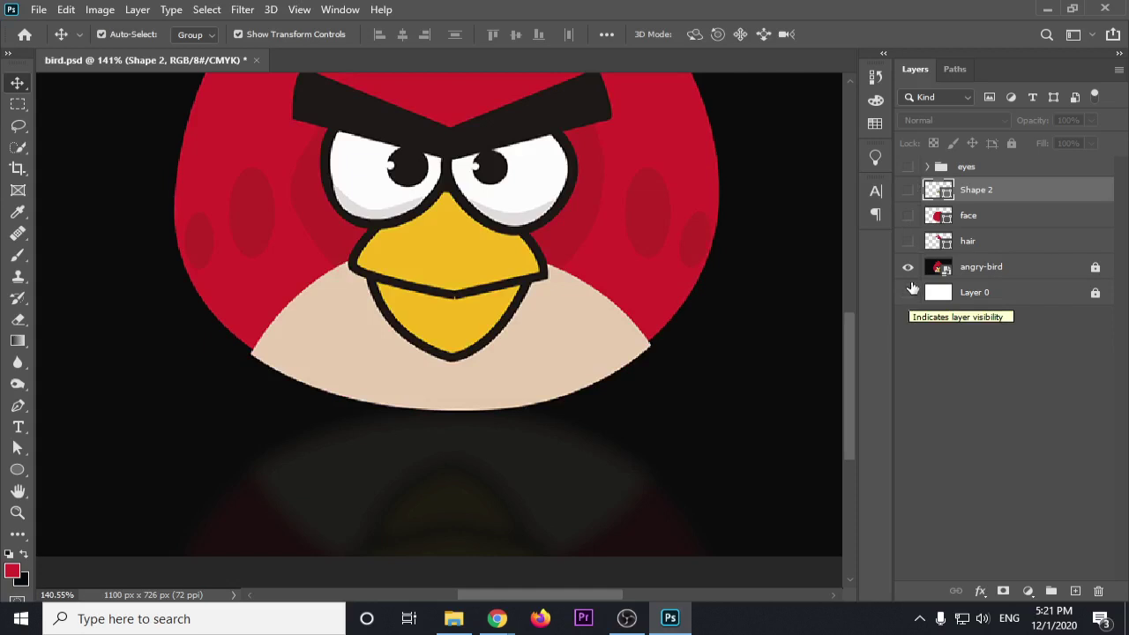
left_click(909, 266)
left_click(907, 216)
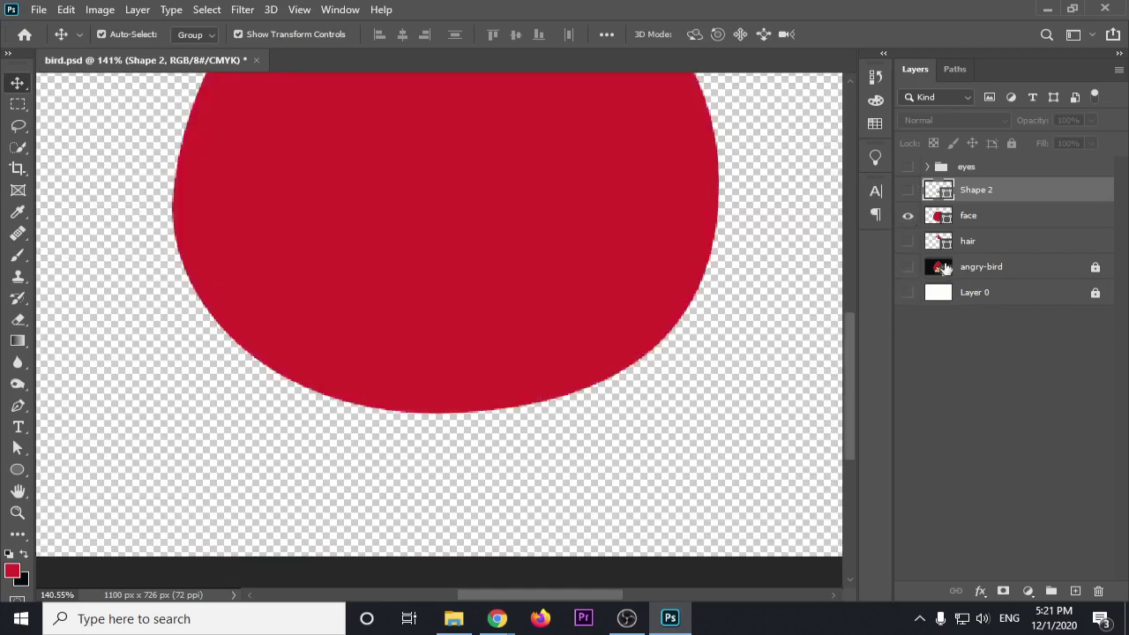
left_click(909, 292)
scroll(721, 279, "down", 2)
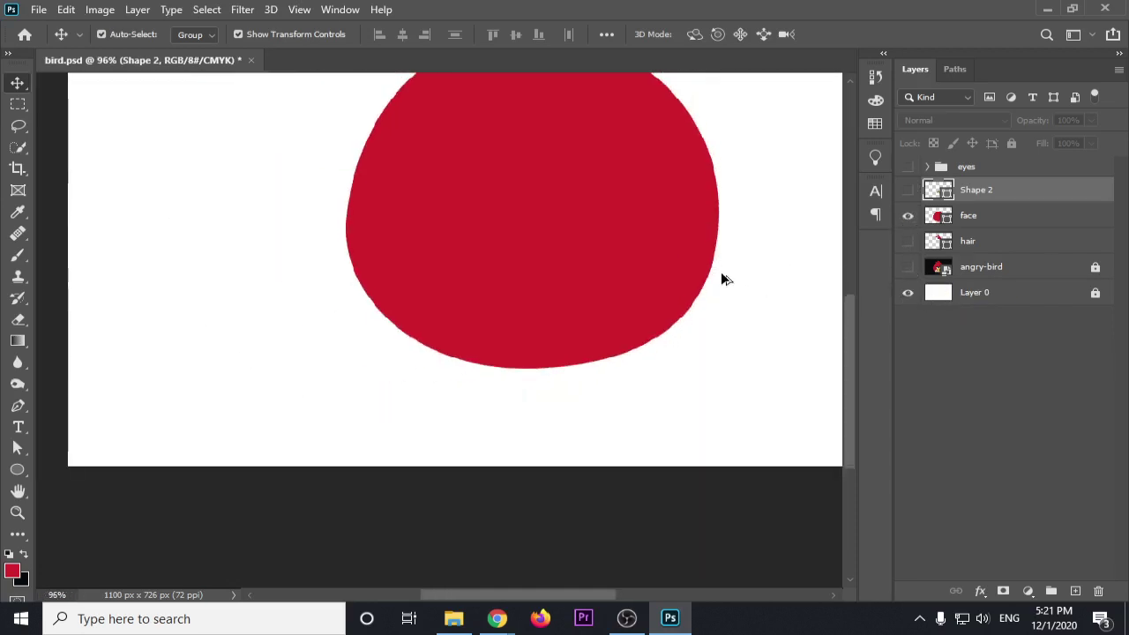
scroll(721, 279, "down", 2)
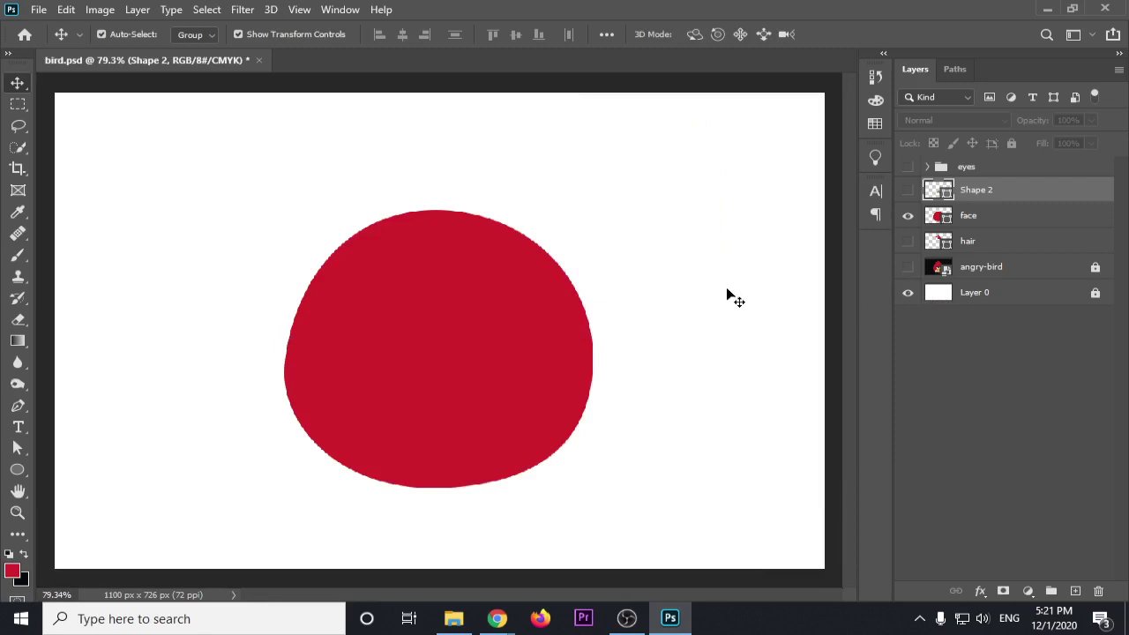
Duplicate the red face layer and hide the original
left_click(974, 226)
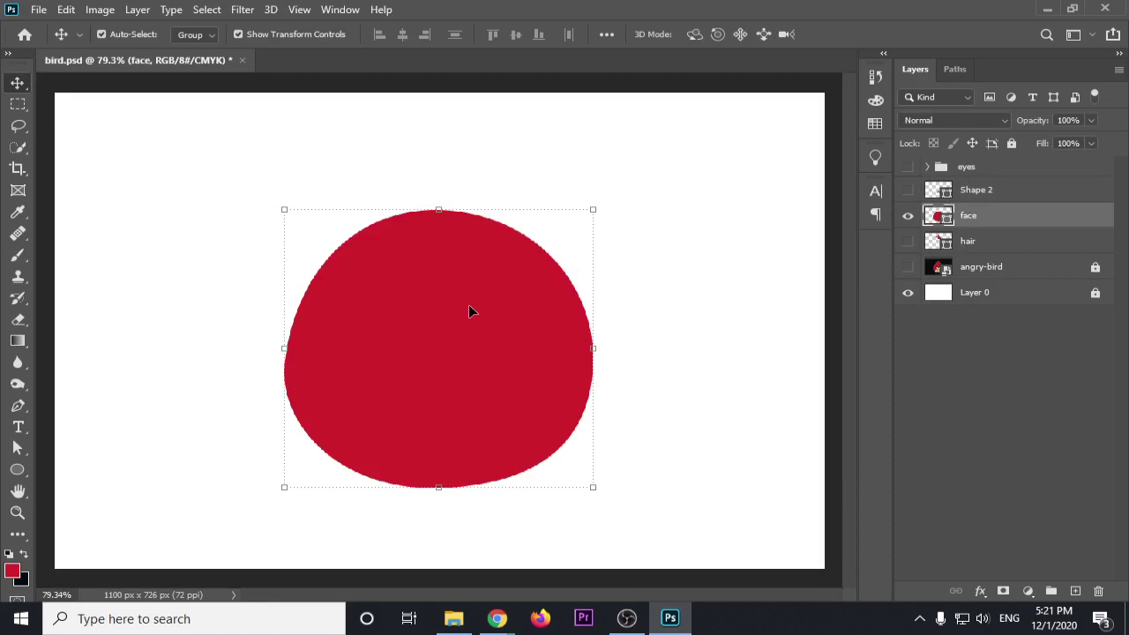
key("ctrl+h")
key("ctrl+j")
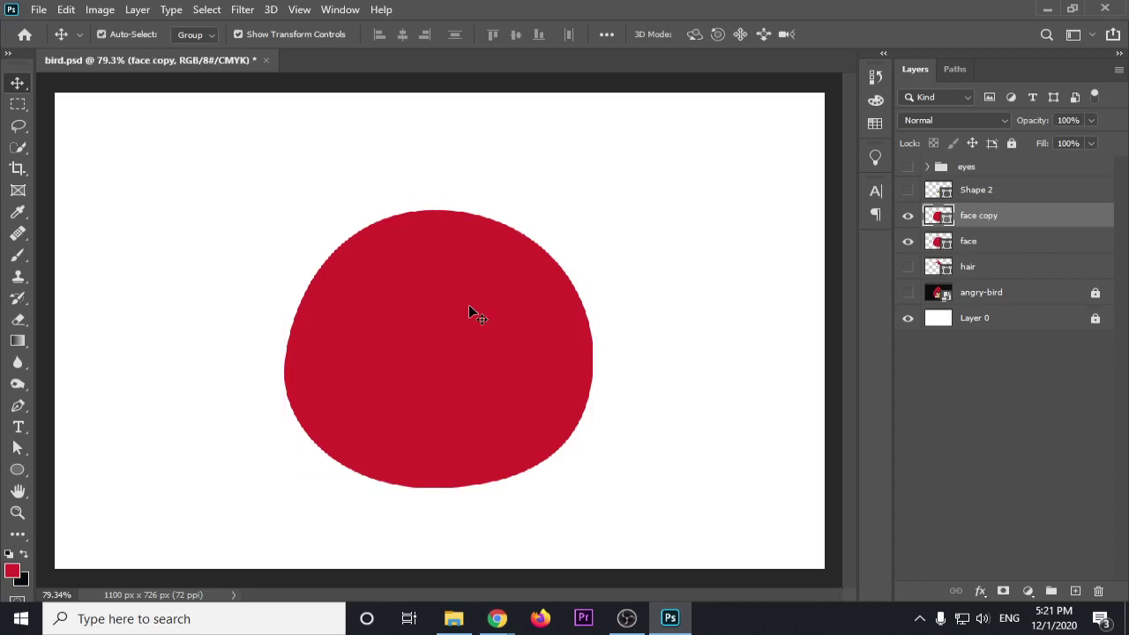
left_click(908, 242)
Intersect the face copy with an ellipse drawn over the lower face
left_click(18, 469)
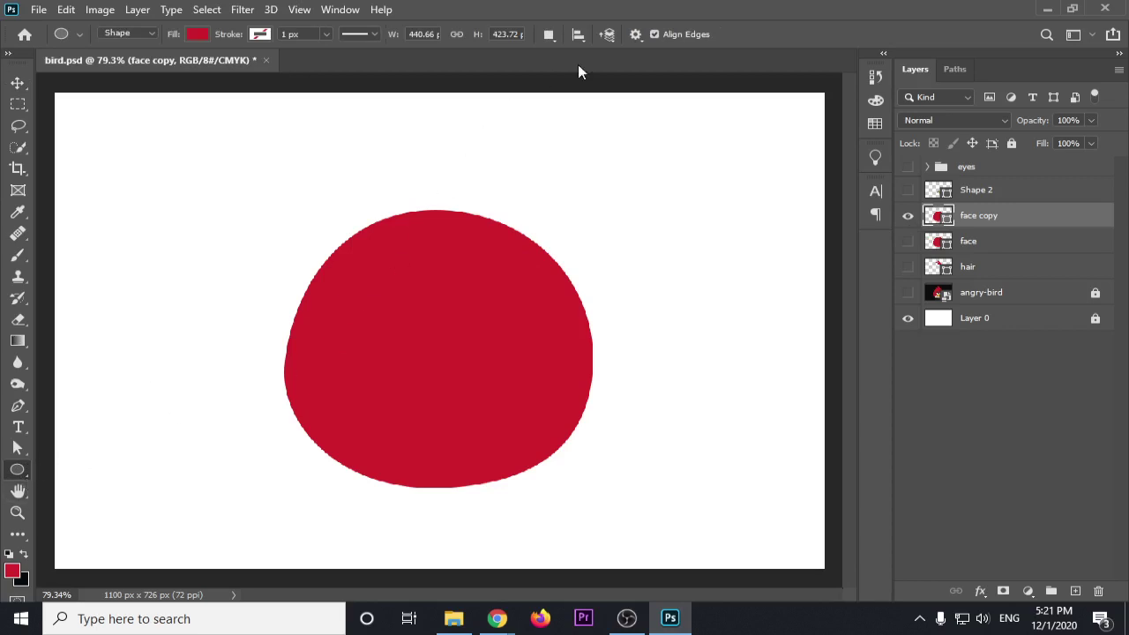
left_click(551, 35)
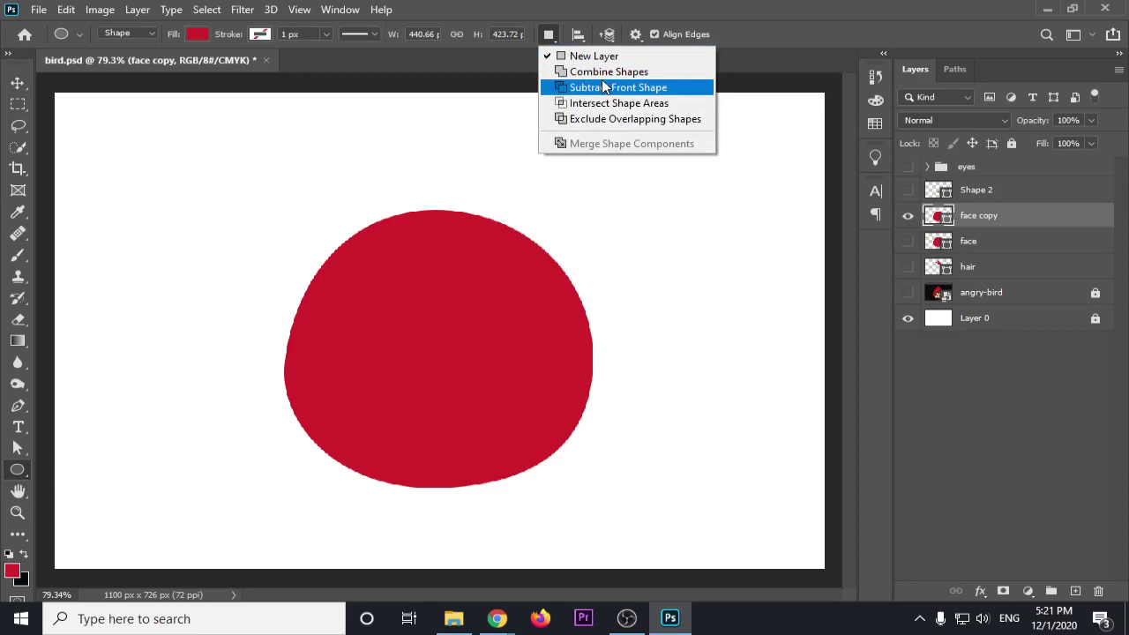
left_click(601, 103)
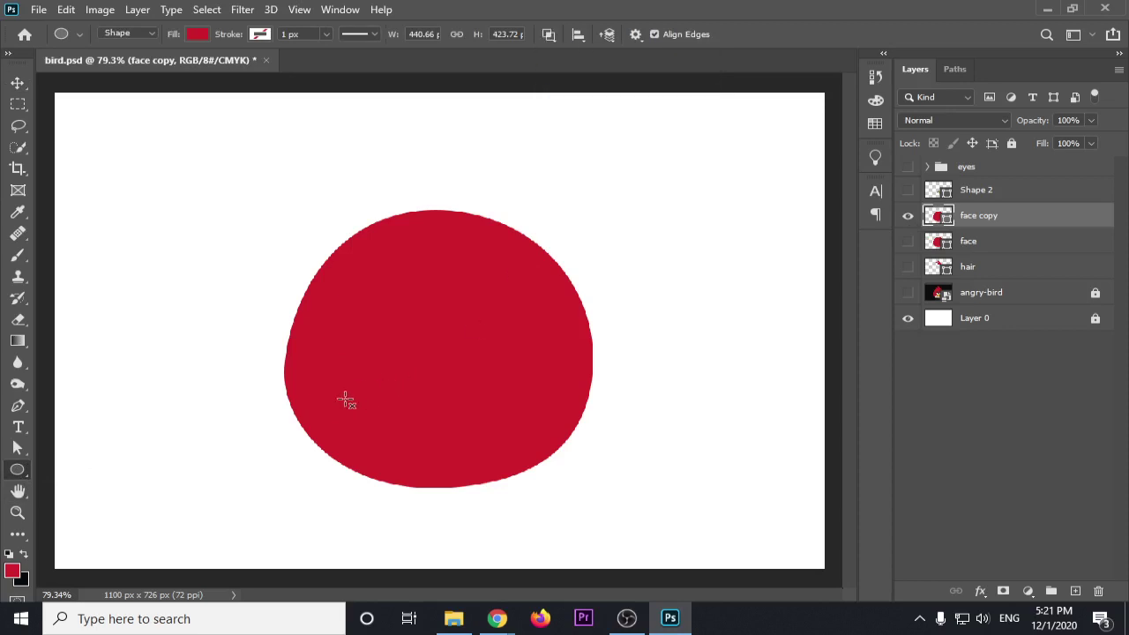
mouse_move(290, 396)
left_mouse_down()
mouse_move(551, 487)
mouse_move(584, 535)
left_mouse_up()
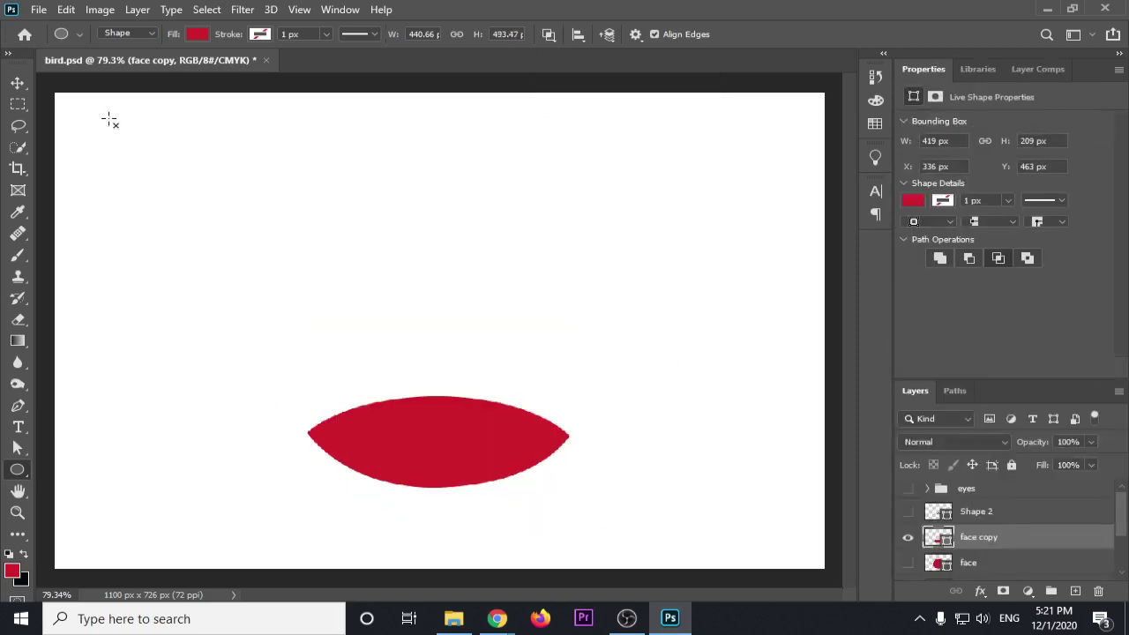
left_click(18, 82)
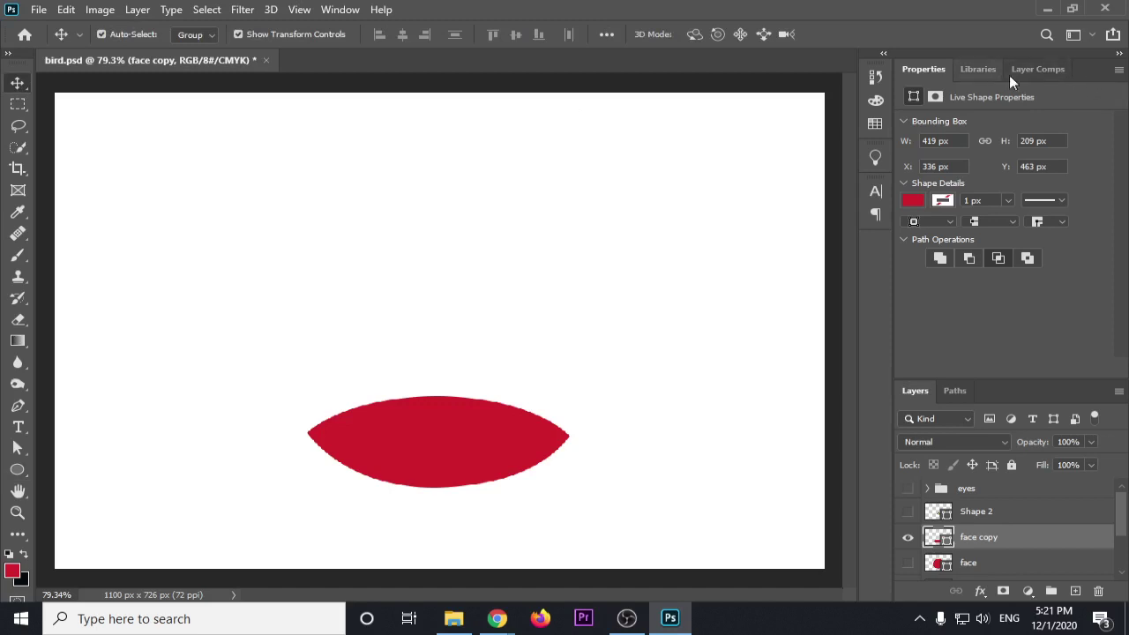
Close the Properties panel group, show the angry-bird reference, and hide face copy to reveal the belly
left_click(1120, 69)
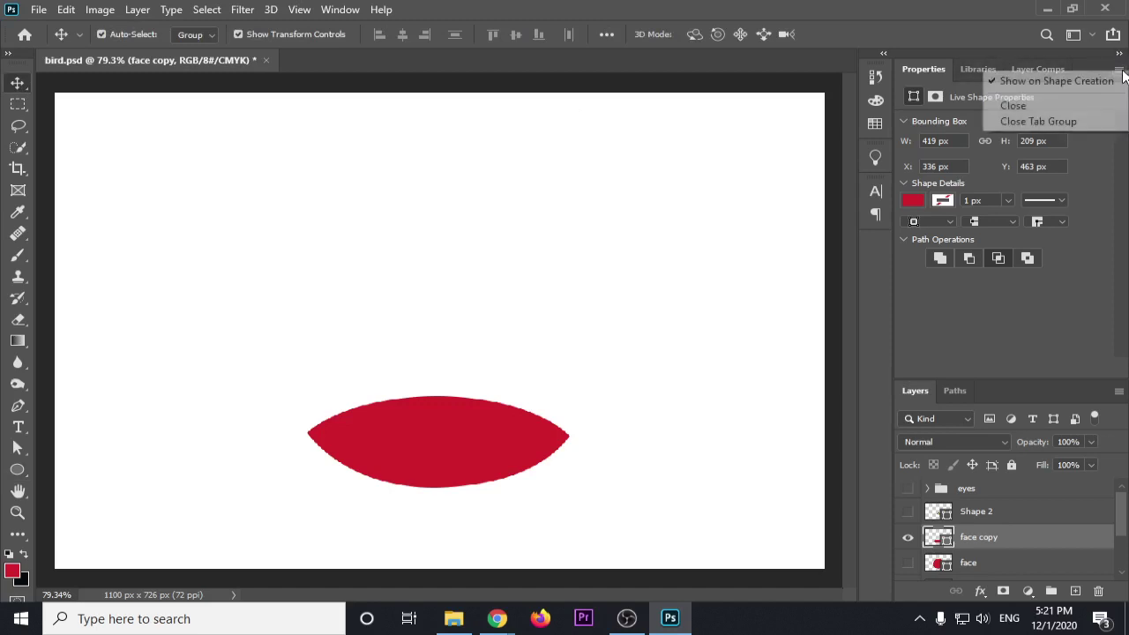
left_click(1064, 121)
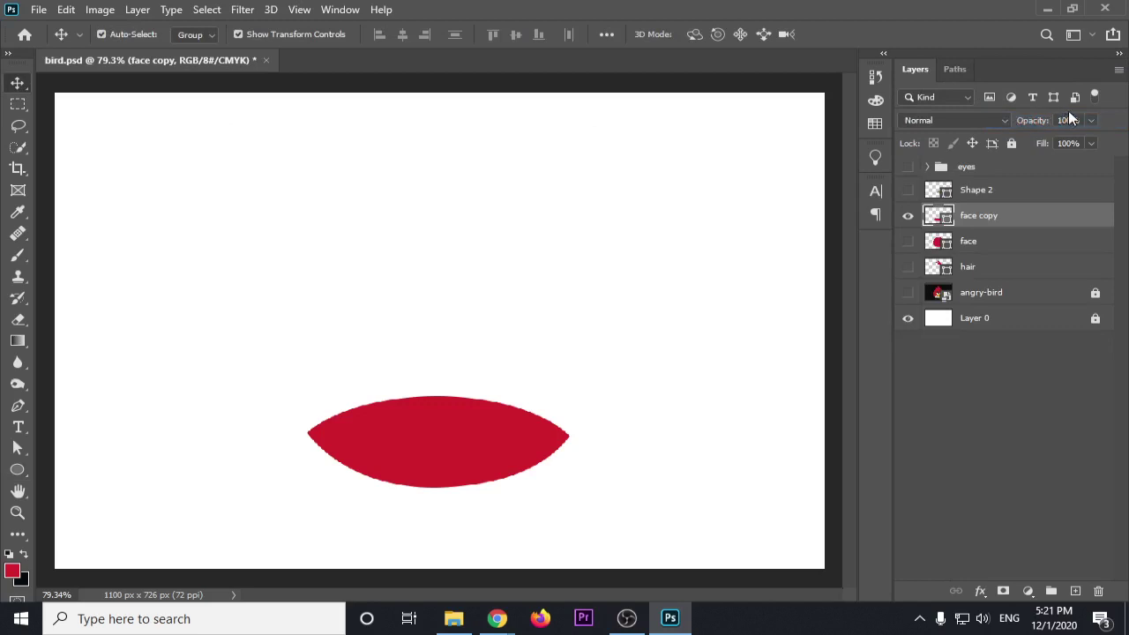
left_click(908, 293)
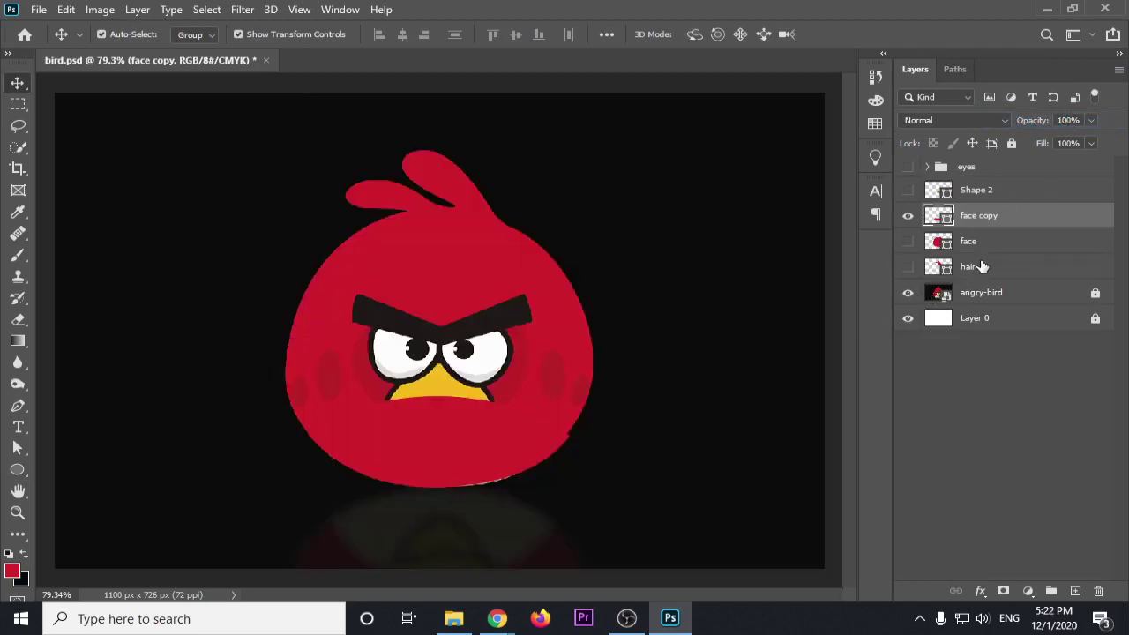
left_click(1091, 120)
left_click_drag(1080, 139, 1050, 141)
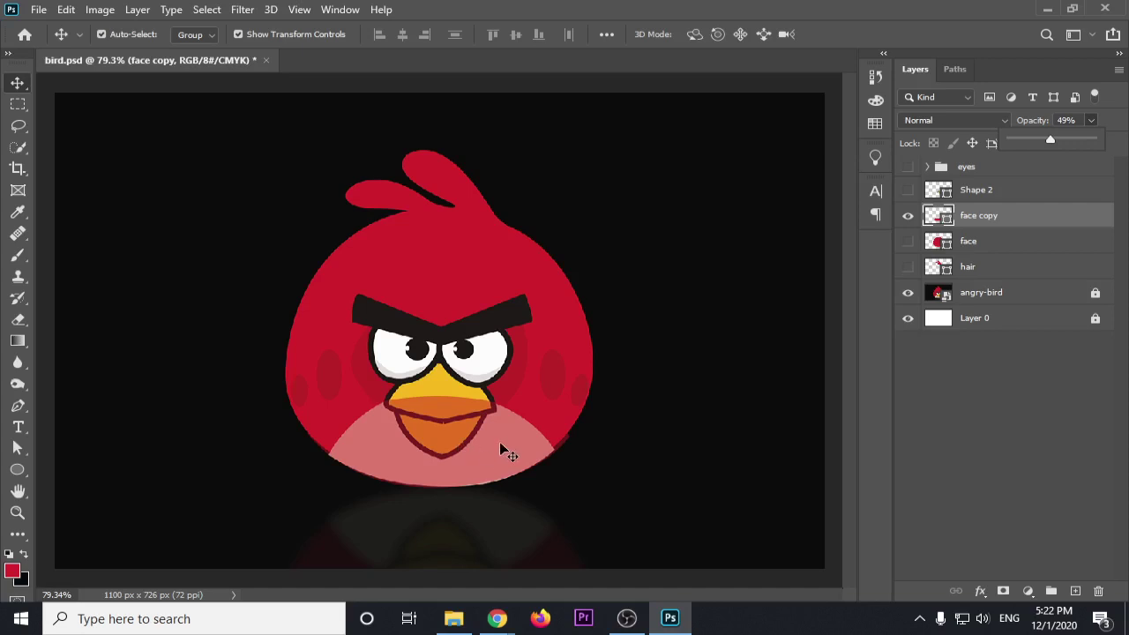
key("ctrl+z")
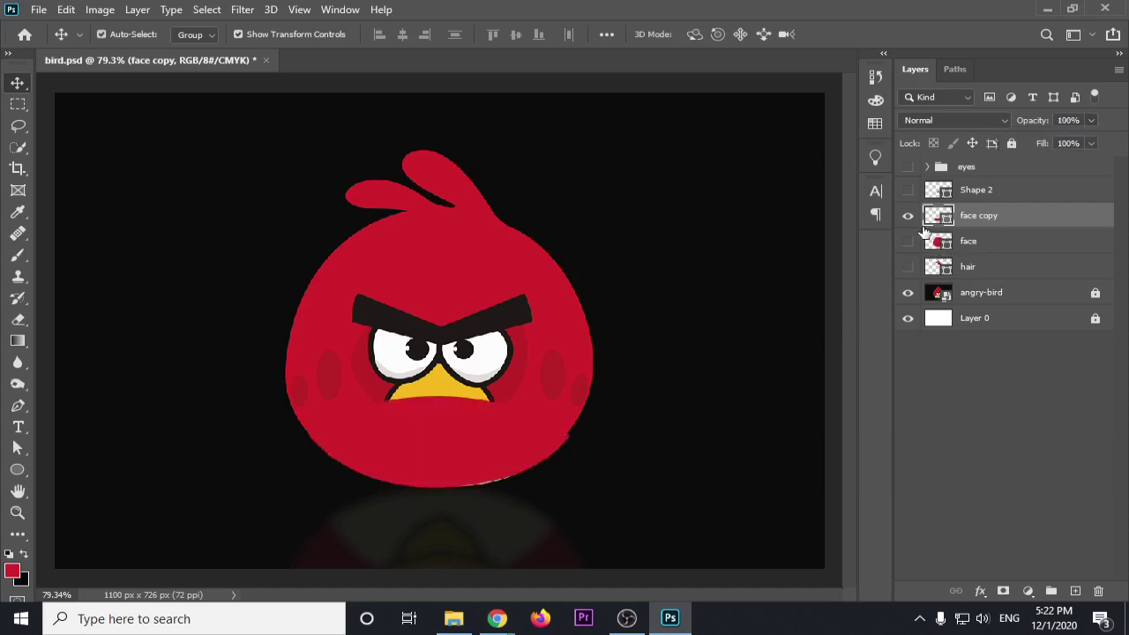
left_click(908, 215)
Sample the belly's beige as the foreground colour and show face copy again
key("i")
left_click(13, 572)
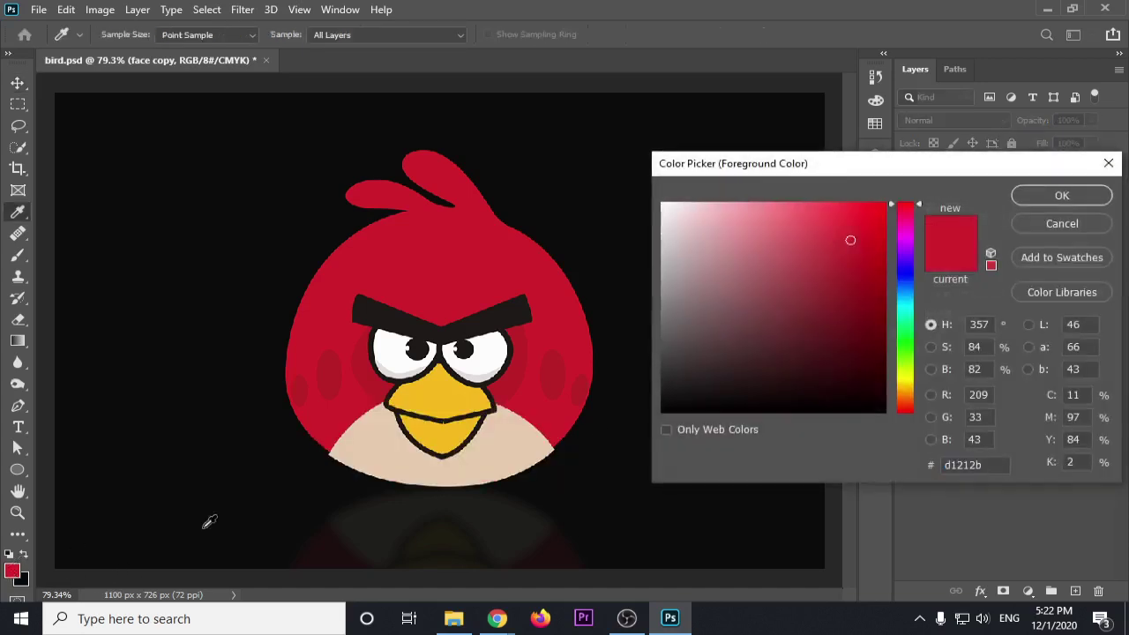
left_click(370, 446)
left_click(1065, 197)
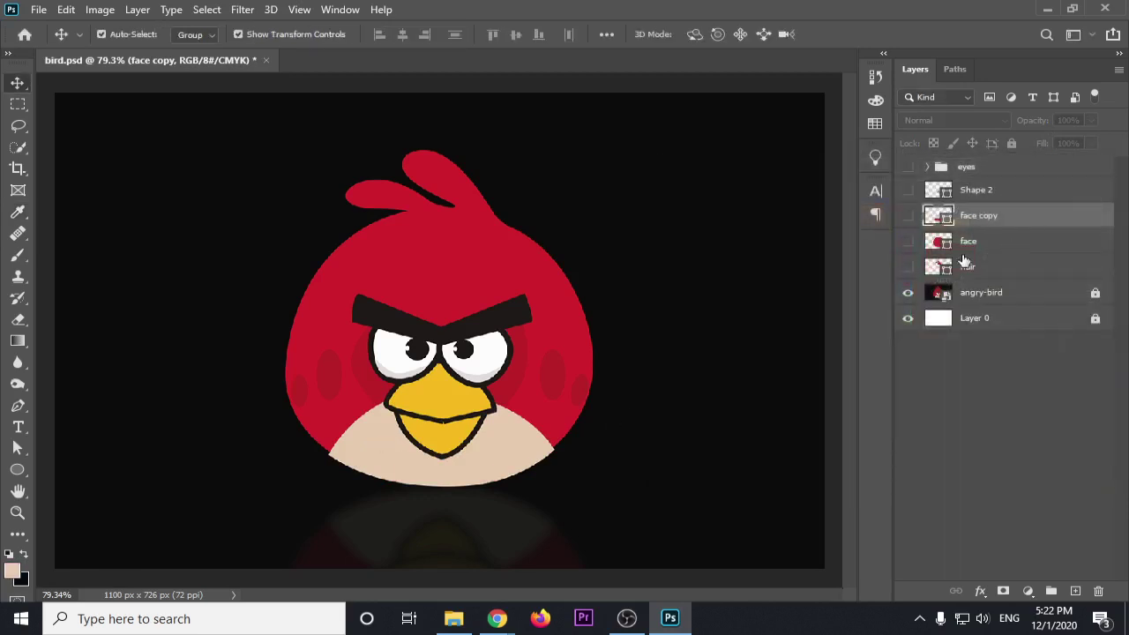
left_click(973, 247)
left_click(978, 225)
left_click(908, 216)
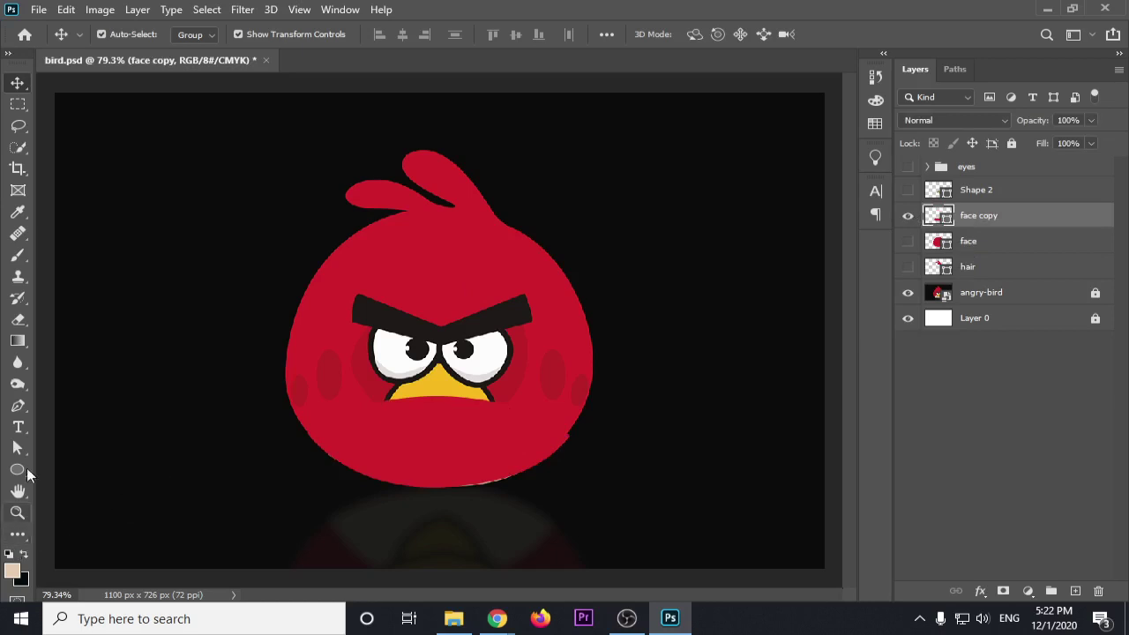
Fill the face copy shape with the sampled beige
left_click(18, 406)
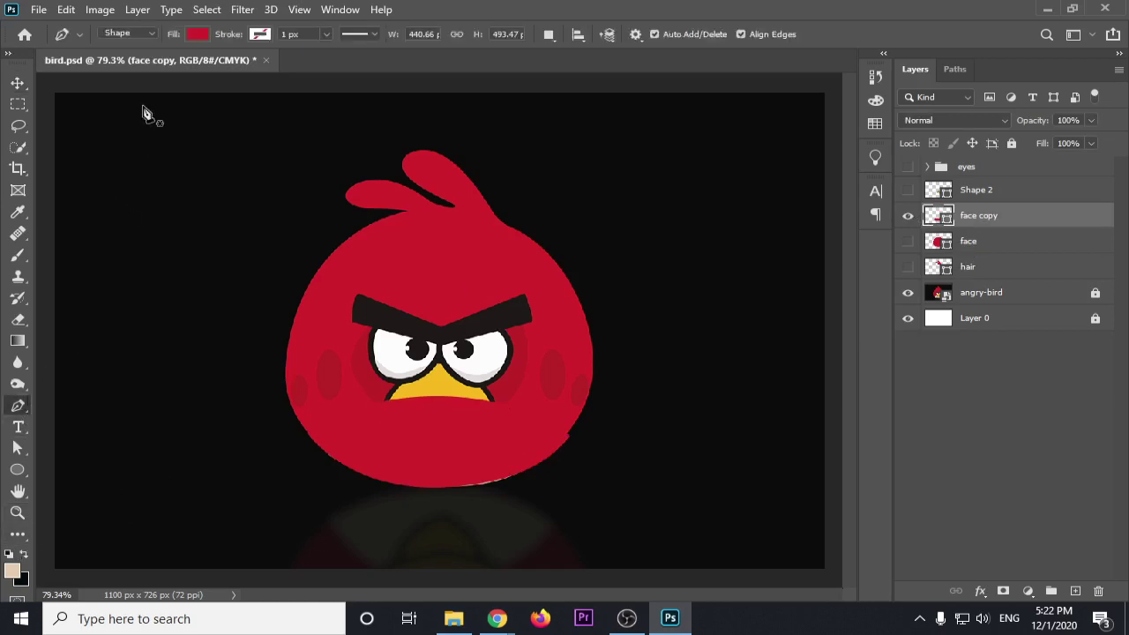
left_click(199, 33)
left_click(87, 121)
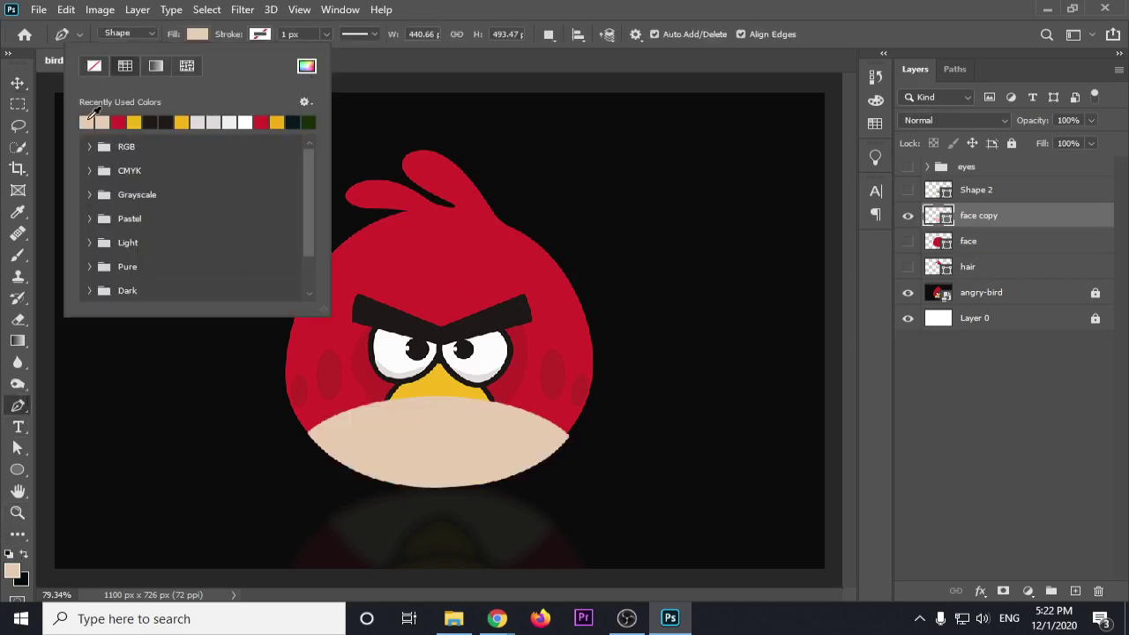
left_click(17, 83)
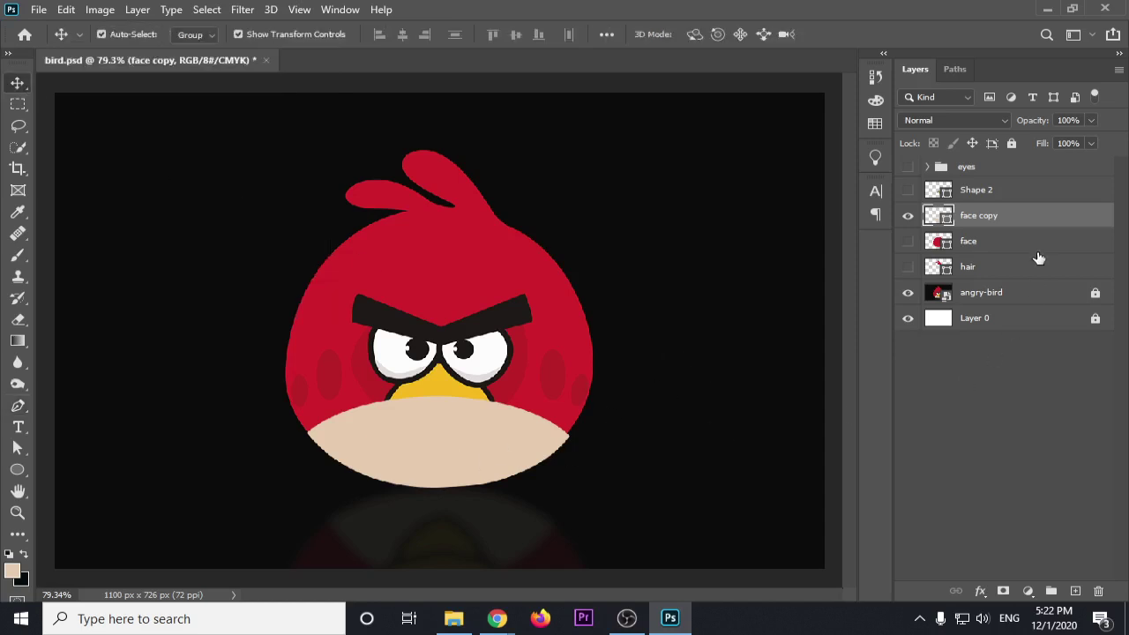
scroll(391, 489, "up", 2)
Show the red face layer behind the beige belly piece
scroll(391, 489, "up", 3)
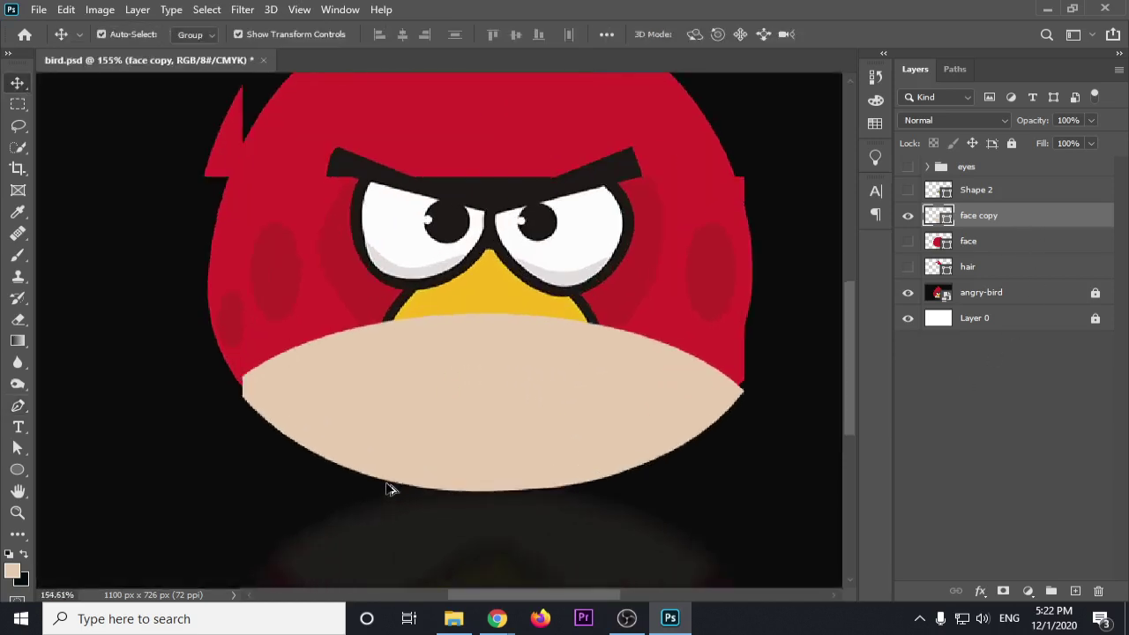
left_click(18, 448)
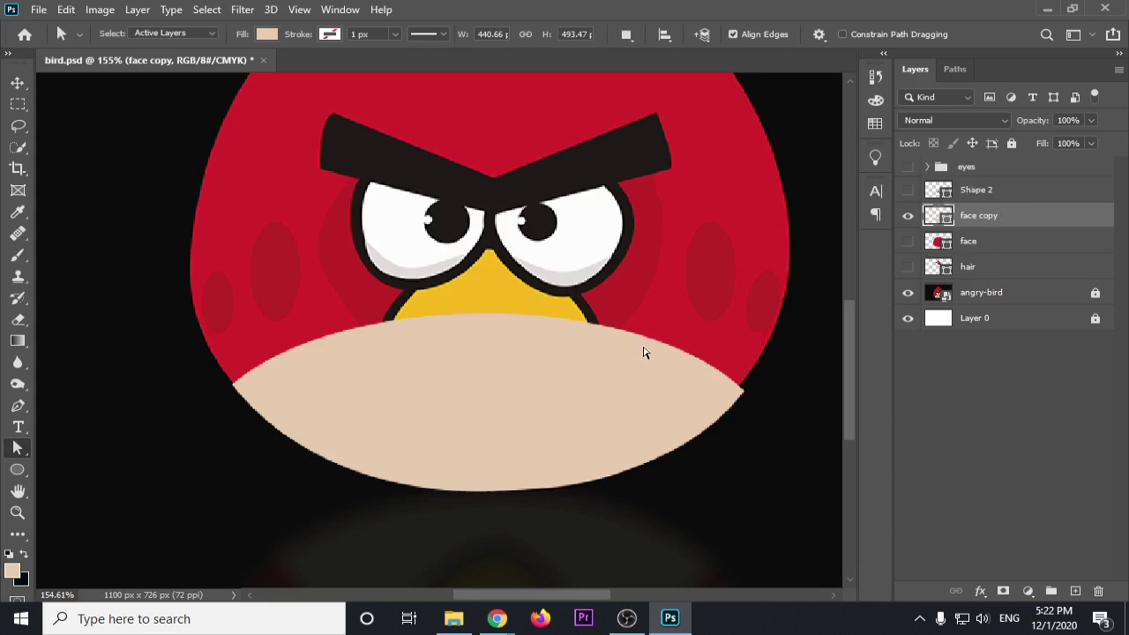
left_click(909, 191)
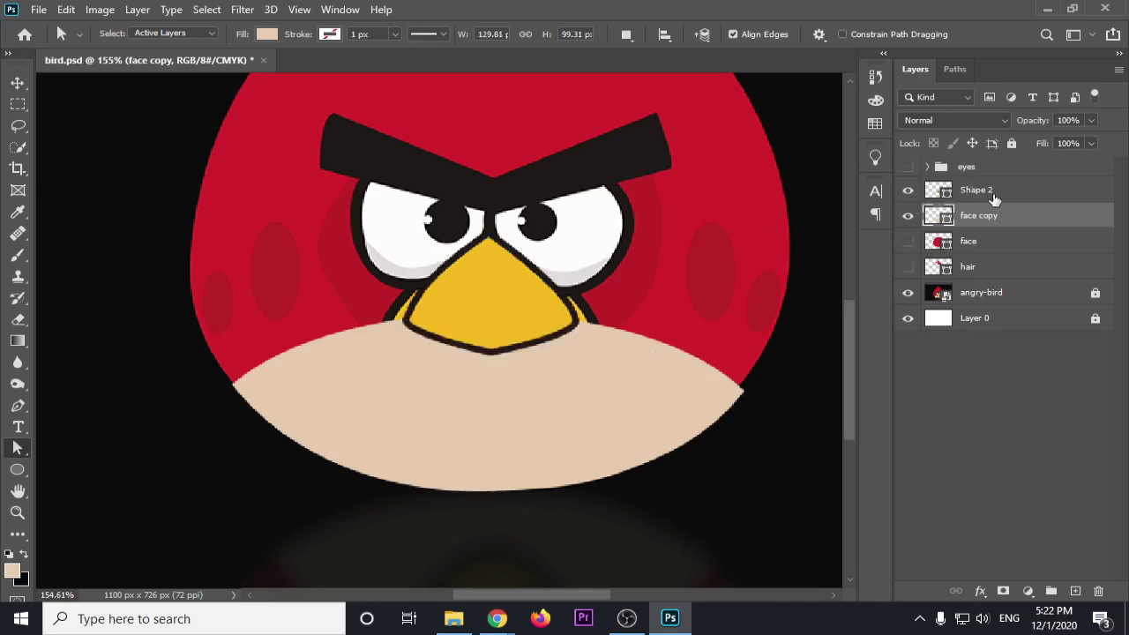
left_click(909, 190)
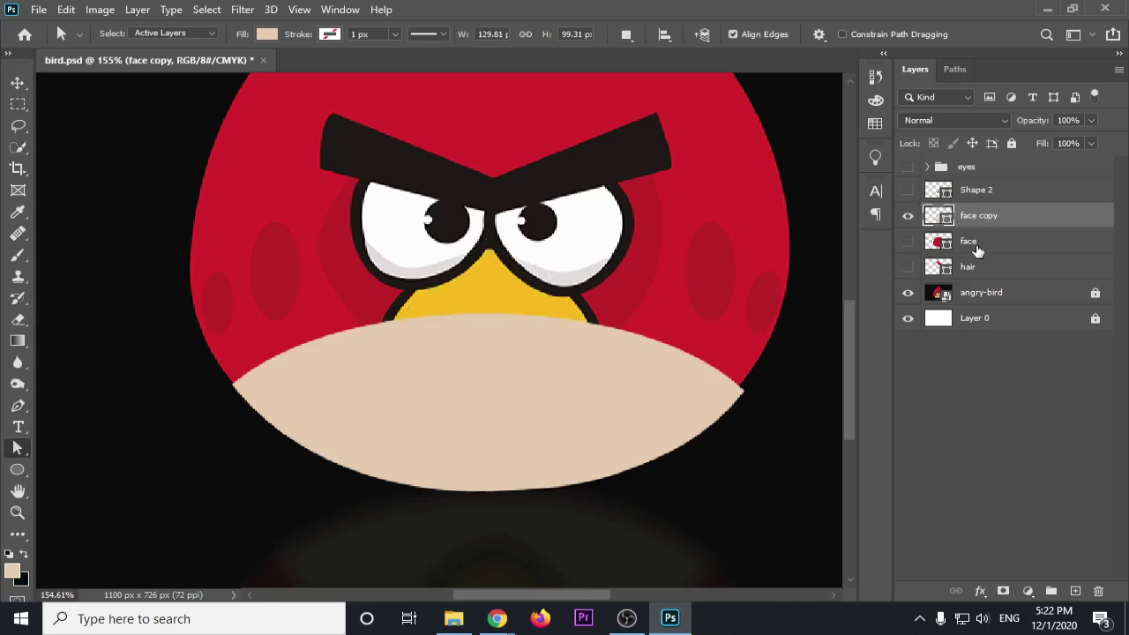
left_click(979, 249)
left_click(986, 220)
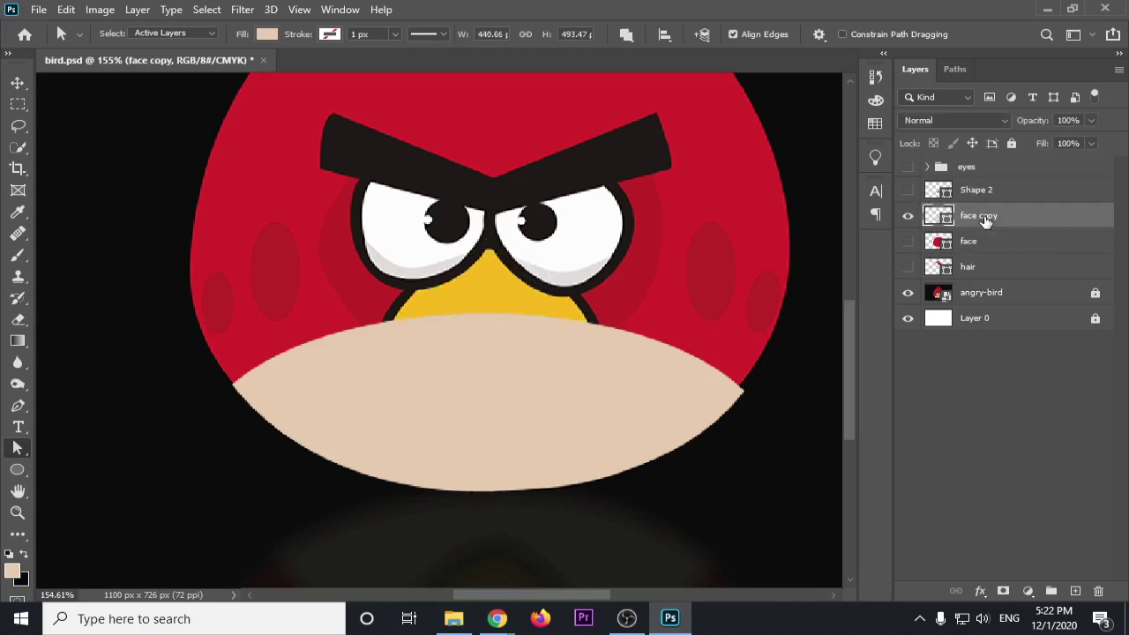
left_click(909, 241)
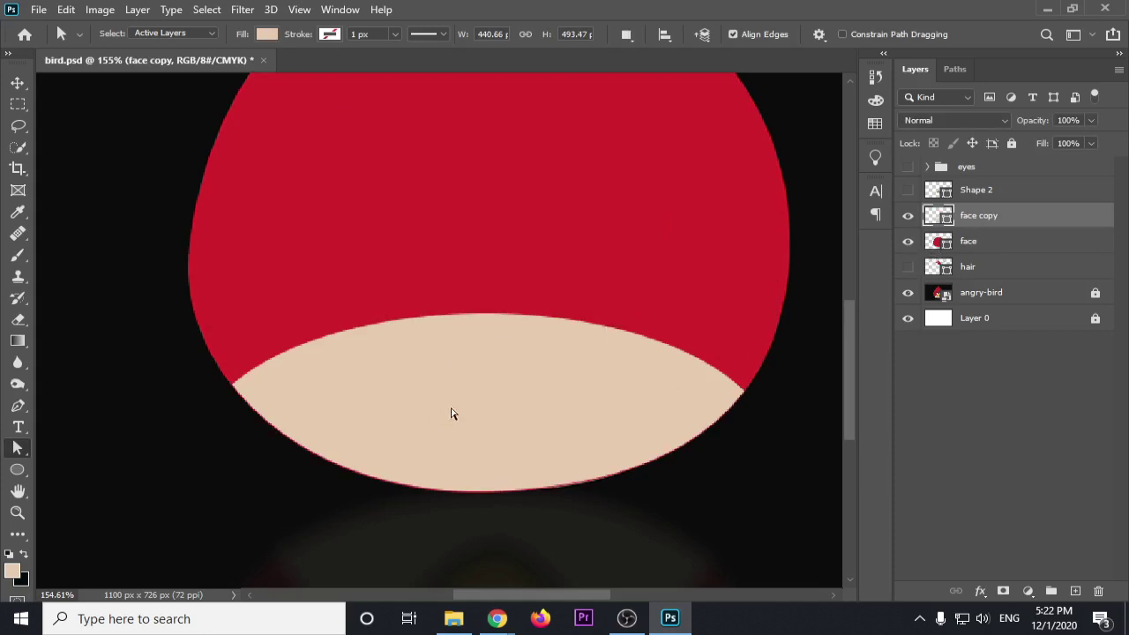
left_click(18, 82)
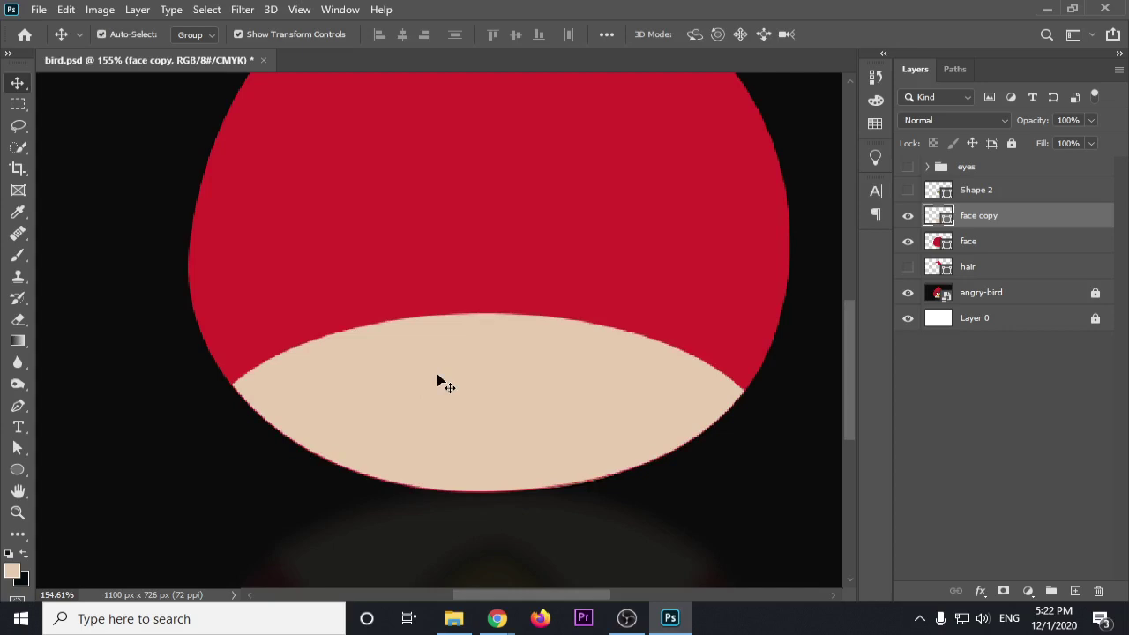
Drag the ellipse's top anchor and both side anchors lower to reshape the belly
left_click(18, 448)
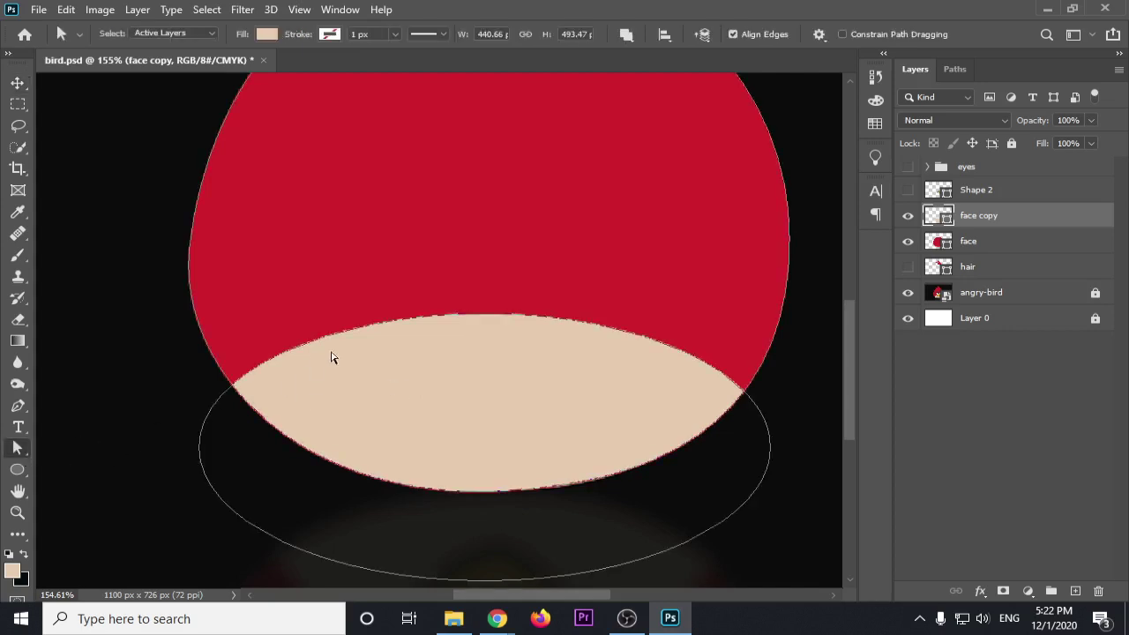
left_click(442, 317)
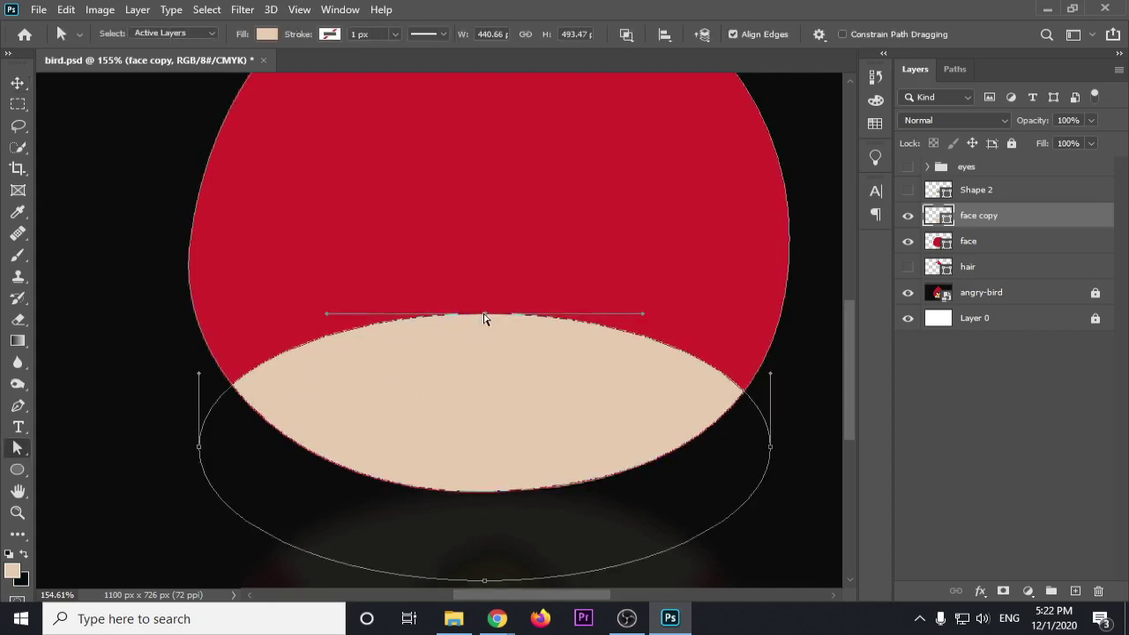
left_click_drag(483, 316, 483, 345)
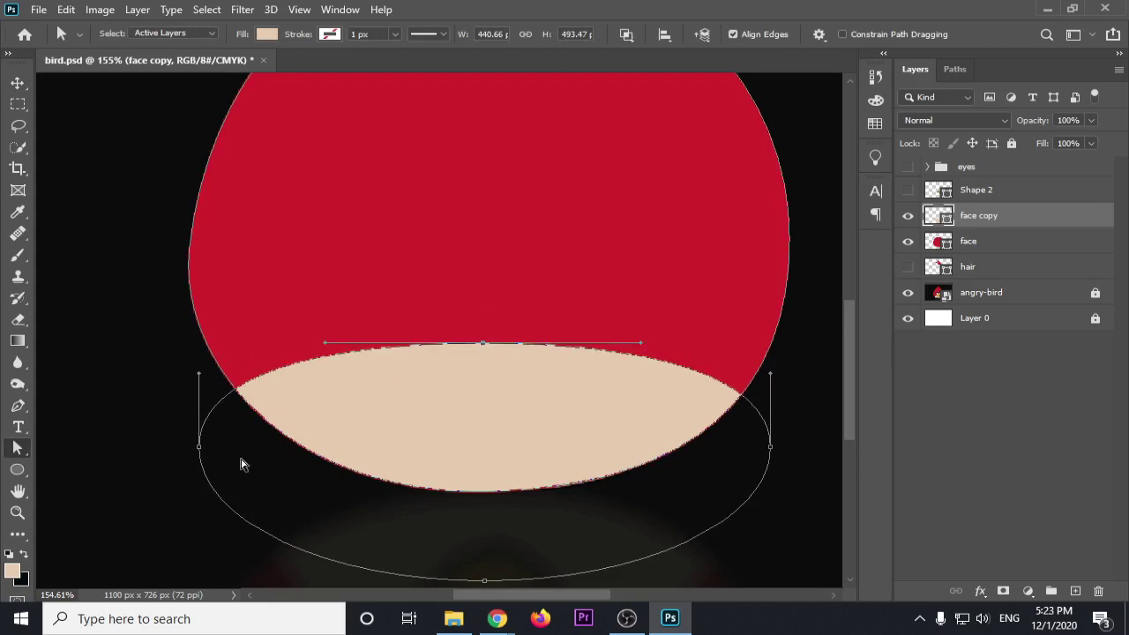
left_click(199, 447)
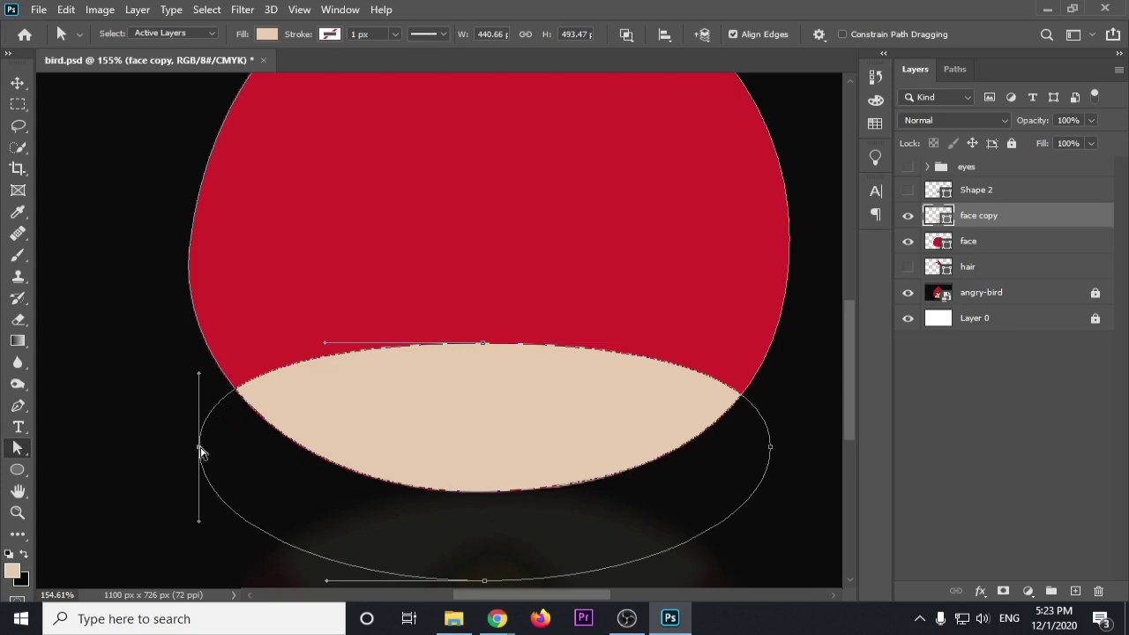
left_click(770, 447, "shift")
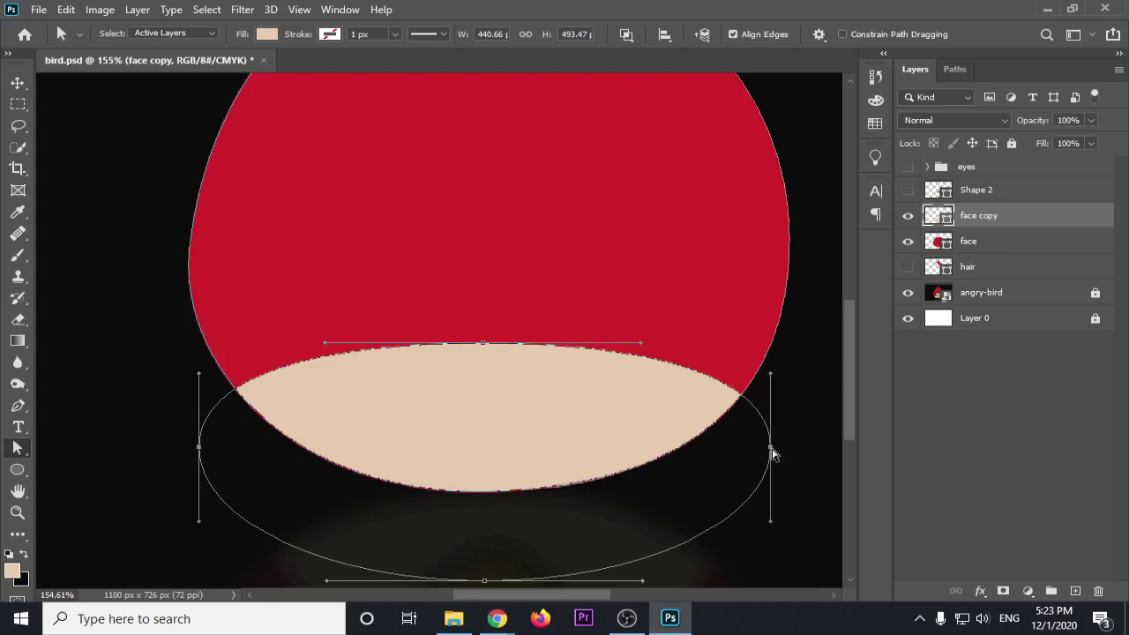
left_click_drag(771, 448, 776, 486)
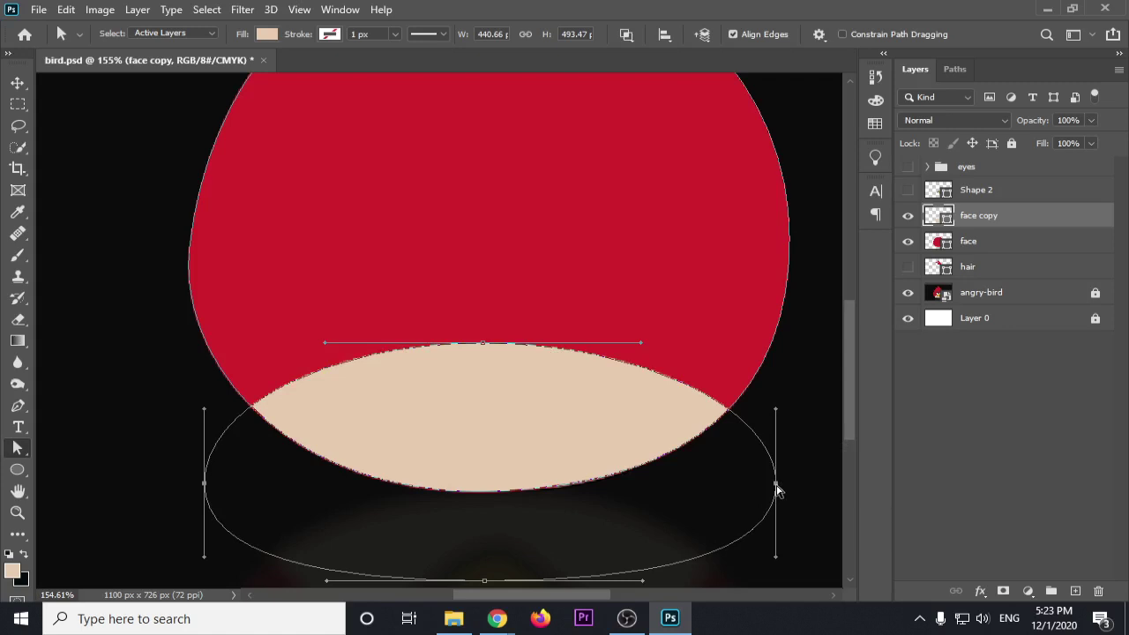
left_click(18, 82)
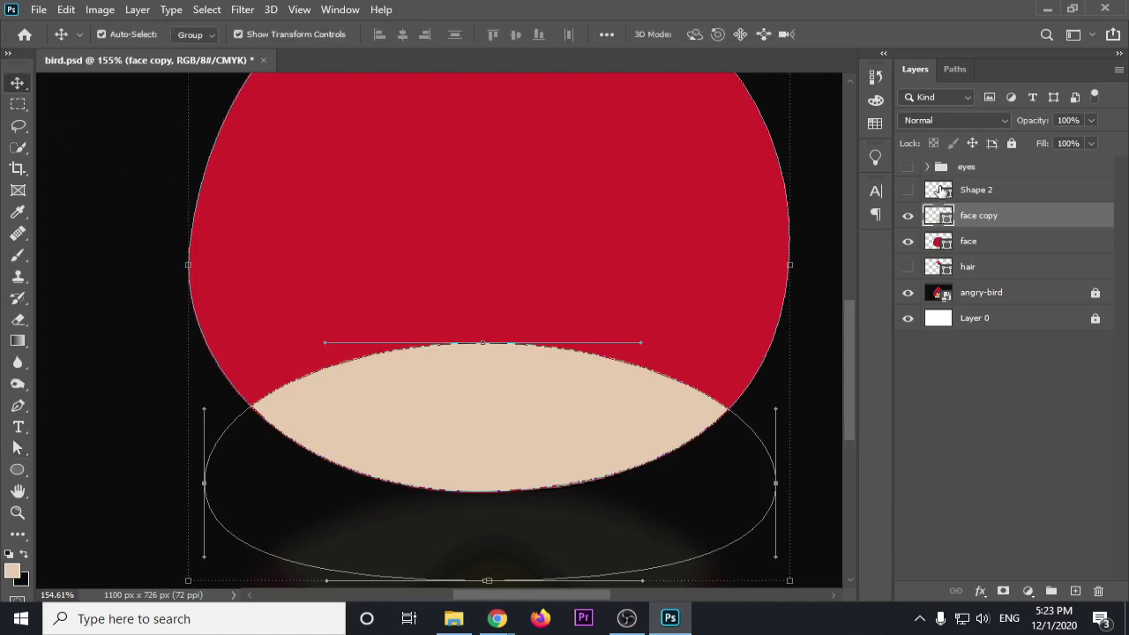
left_click(972, 354)
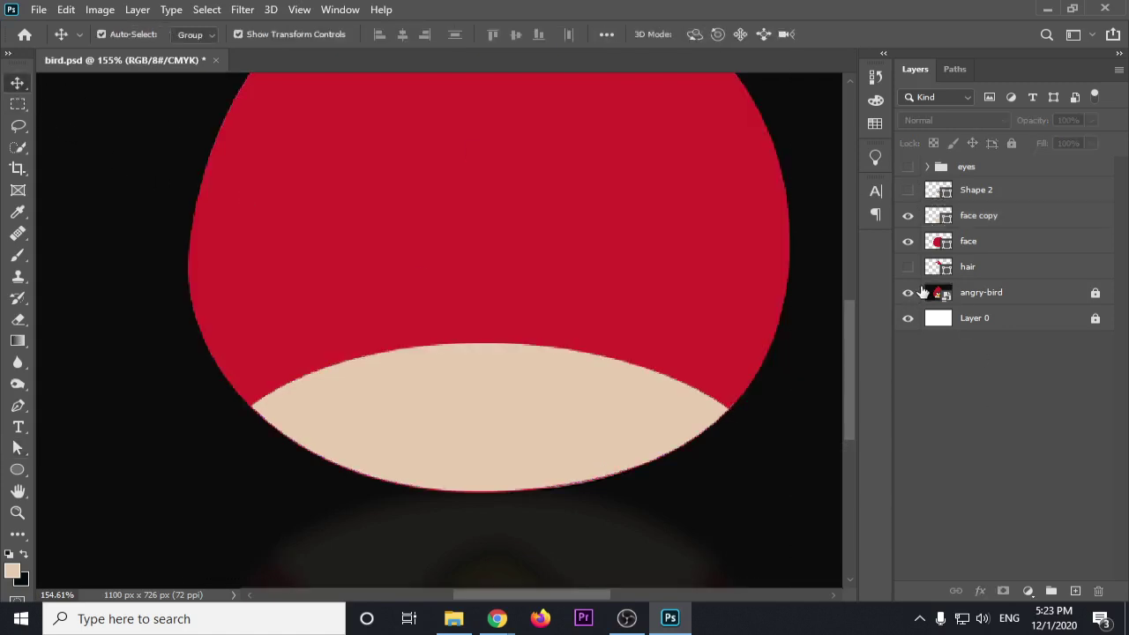
On the face copy layer, drag the belly ellipse's top anchor up toward the beak
left_click(908, 241)
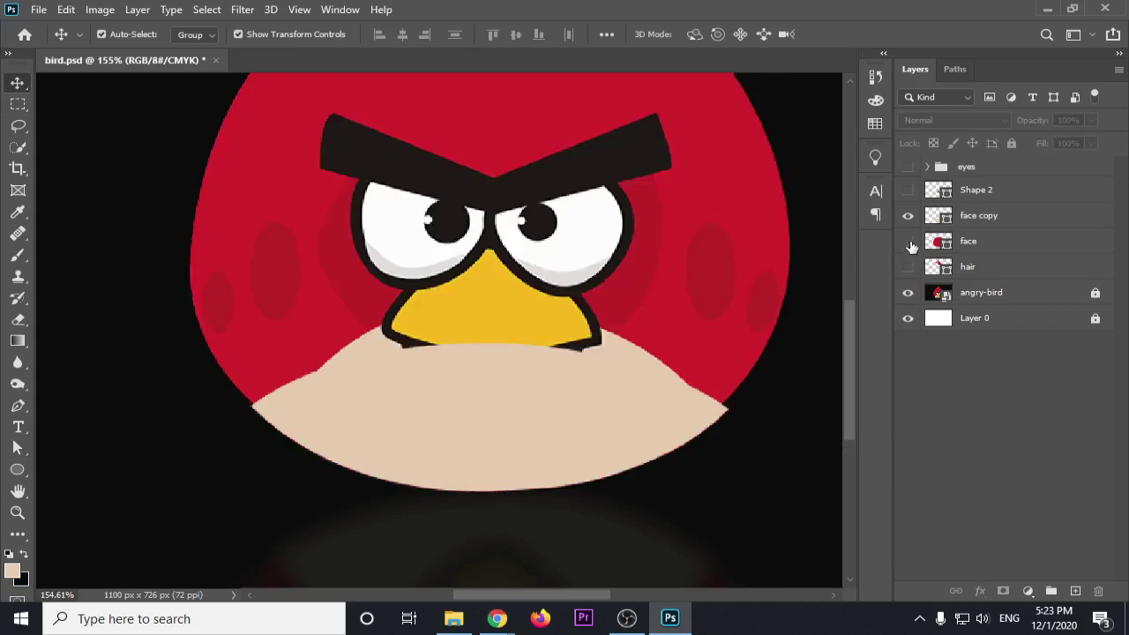
left_click(649, 396)
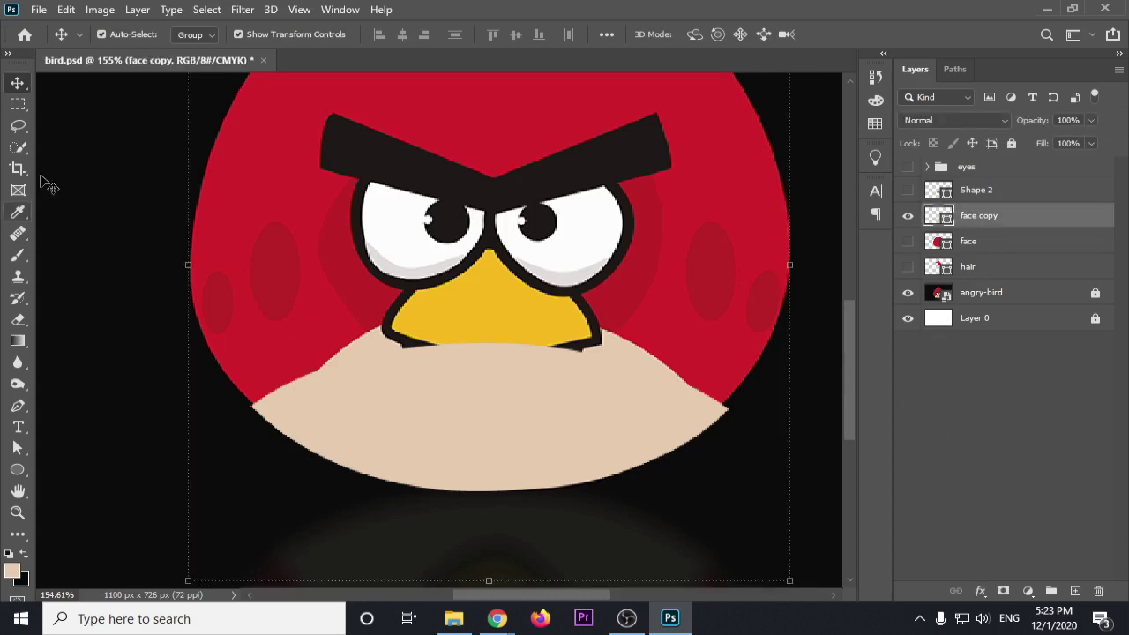
left_click(24, 455)
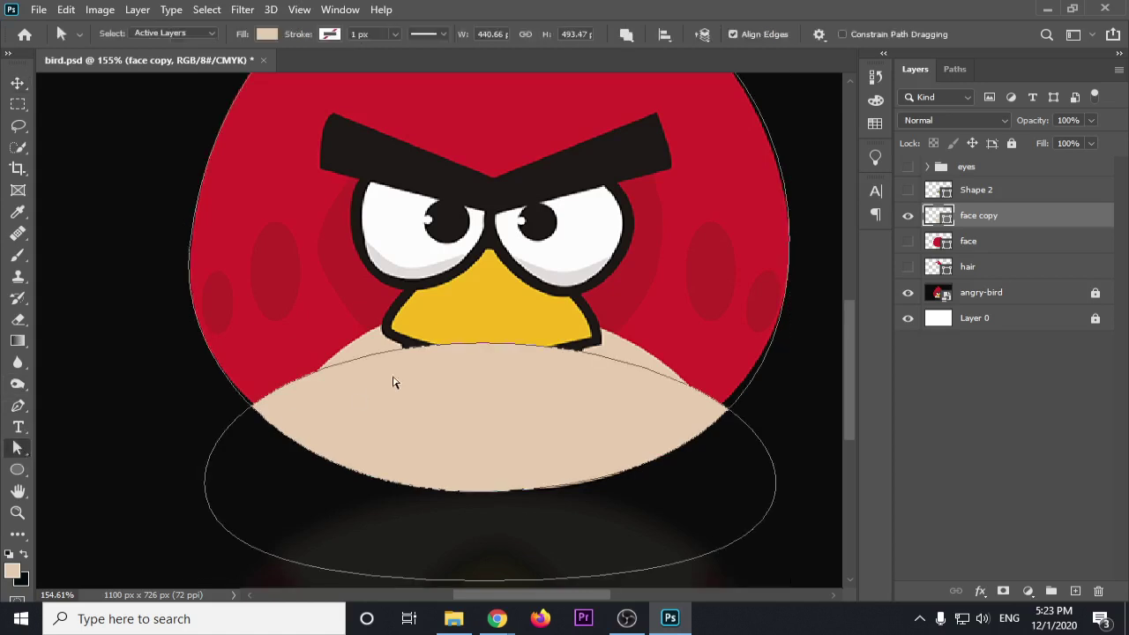
left_click(511, 349)
left_click_drag(484, 346, 489, 310)
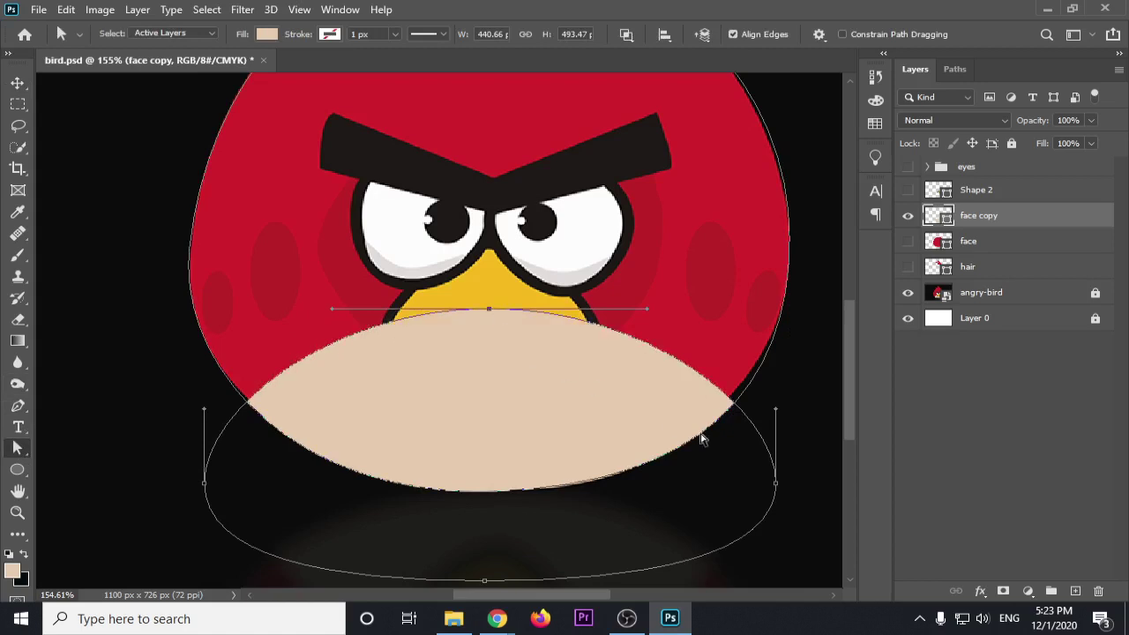
Pull the belly's left anchor inward and nudge the right anchor in with Shift+Left
left_click(775, 487)
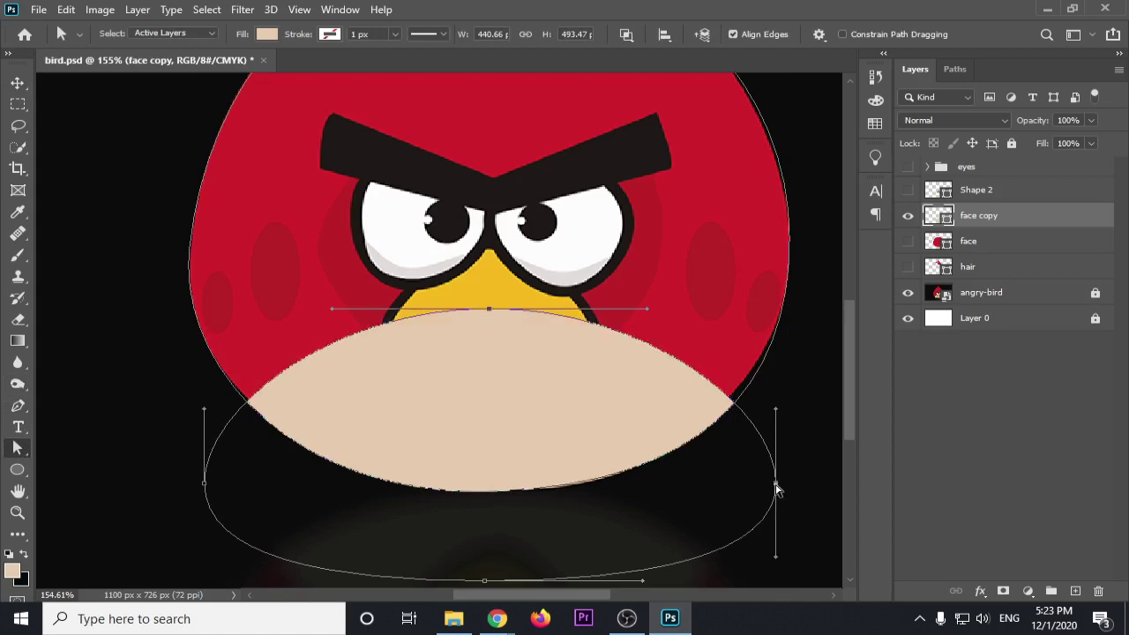
left_click(205, 487)
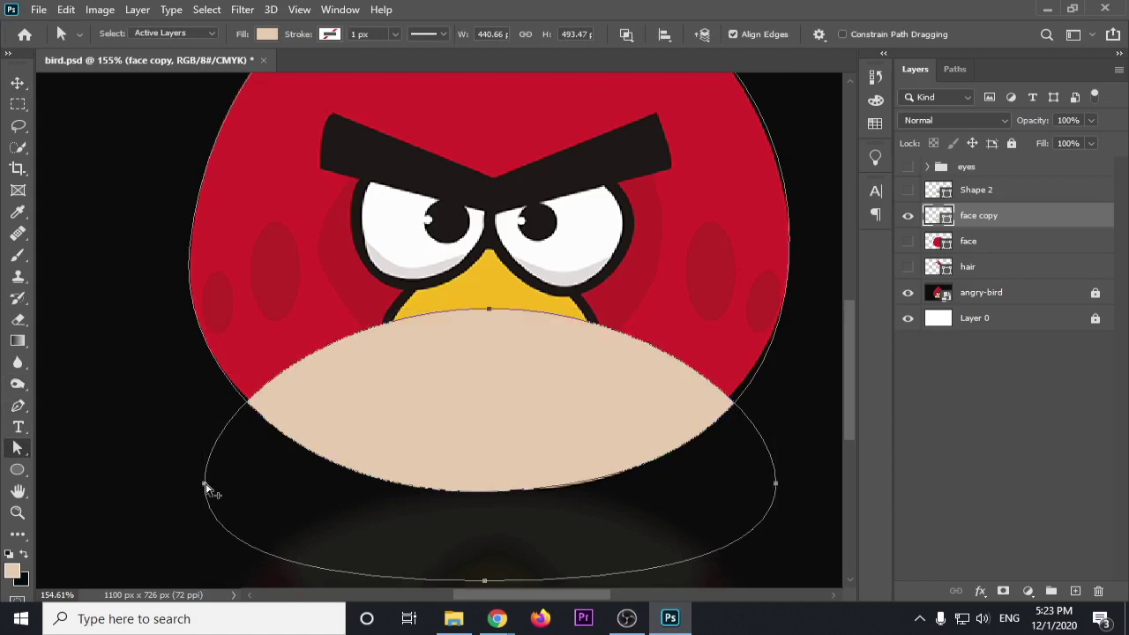
left_click_drag(209, 487, 218, 490)
left_click(218, 490)
left_click(248, 489)
left_click(776, 485)
left_click_drag(776, 486, 774, 486)
key("shift+Left")
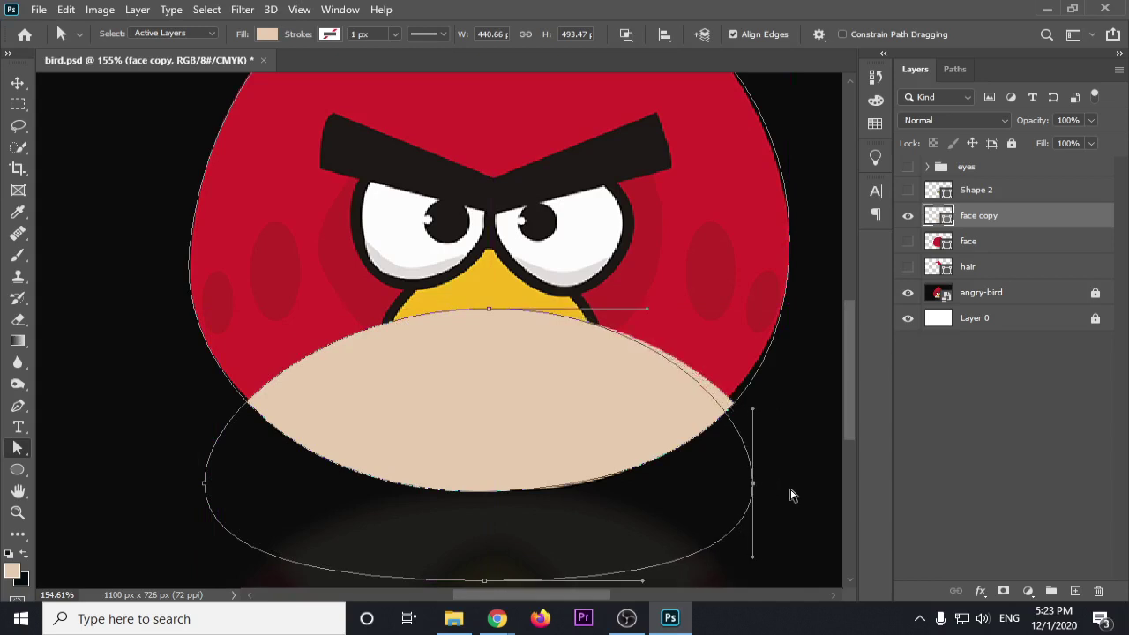
key("shift+Left")
key("shift+Left")
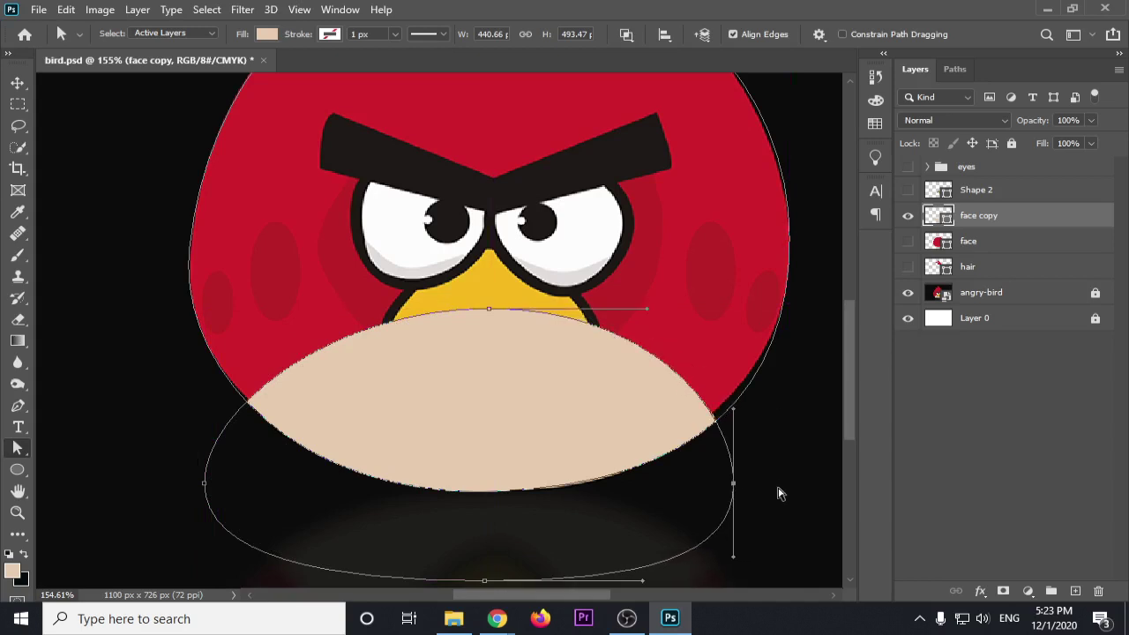
Fine-tune the belly's left anchor inward with arrow-key nudges, then finish path editing
left_click(205, 484)
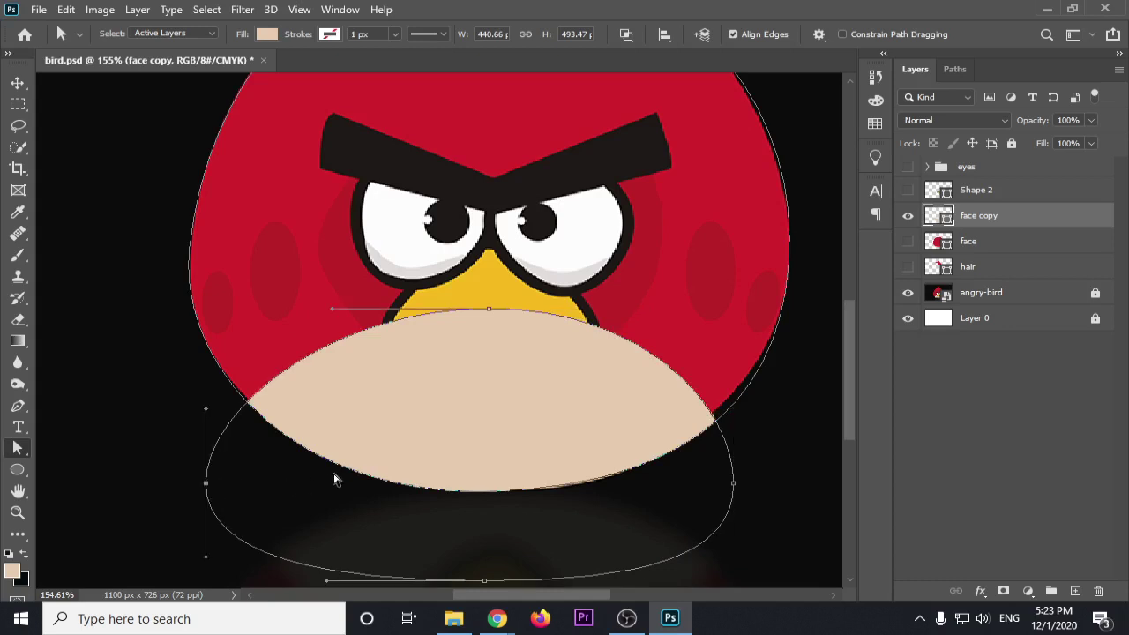
key("shift+Right")
key("shift+Right")
key("shift+Right")
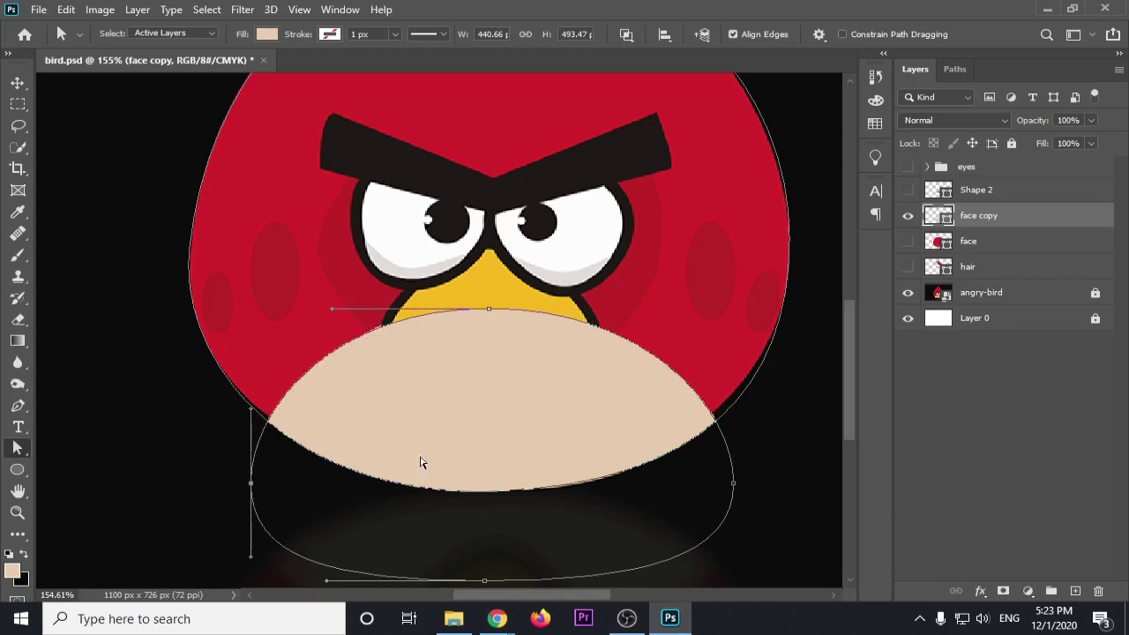
key("Right")
key("shift+Right")
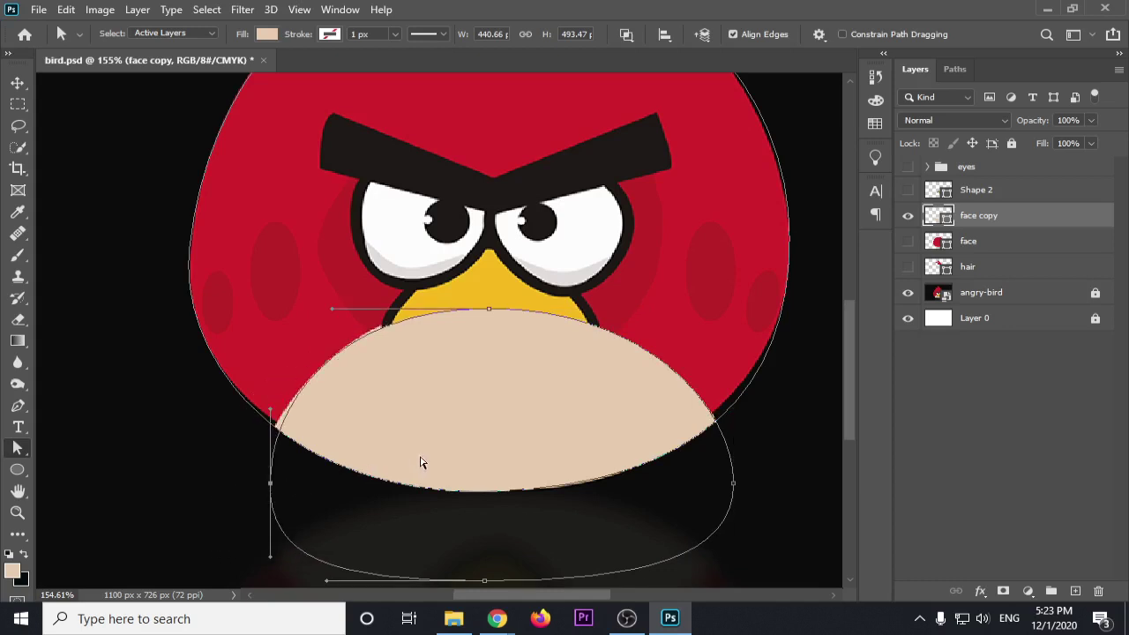
key("Left")
key("Left")
key("Left")
key("Left")
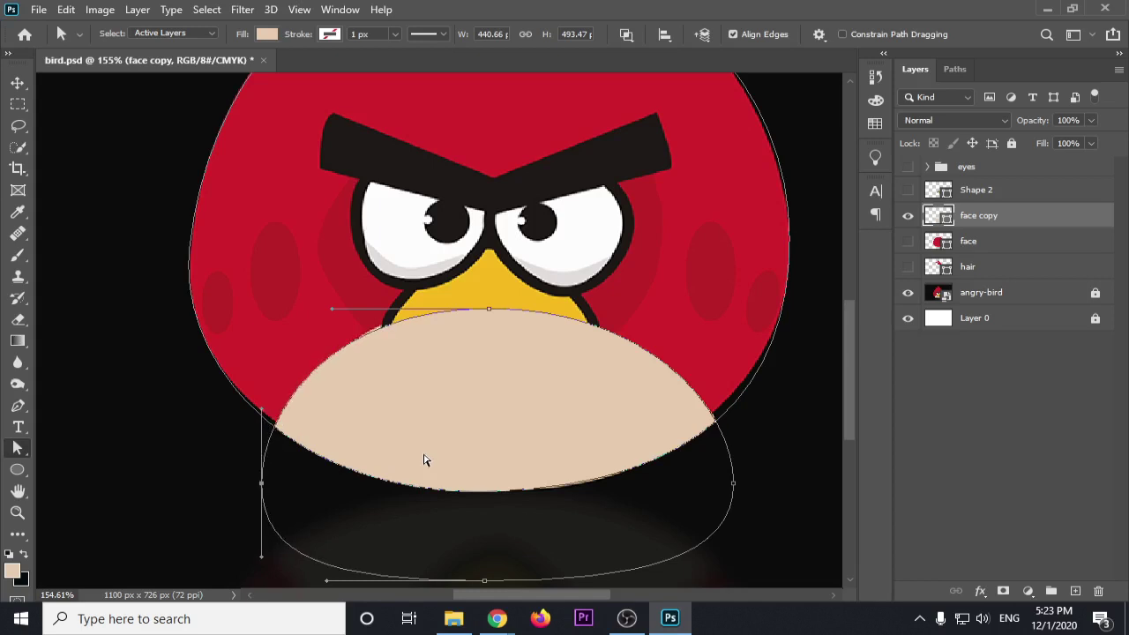
left_click(17, 82)
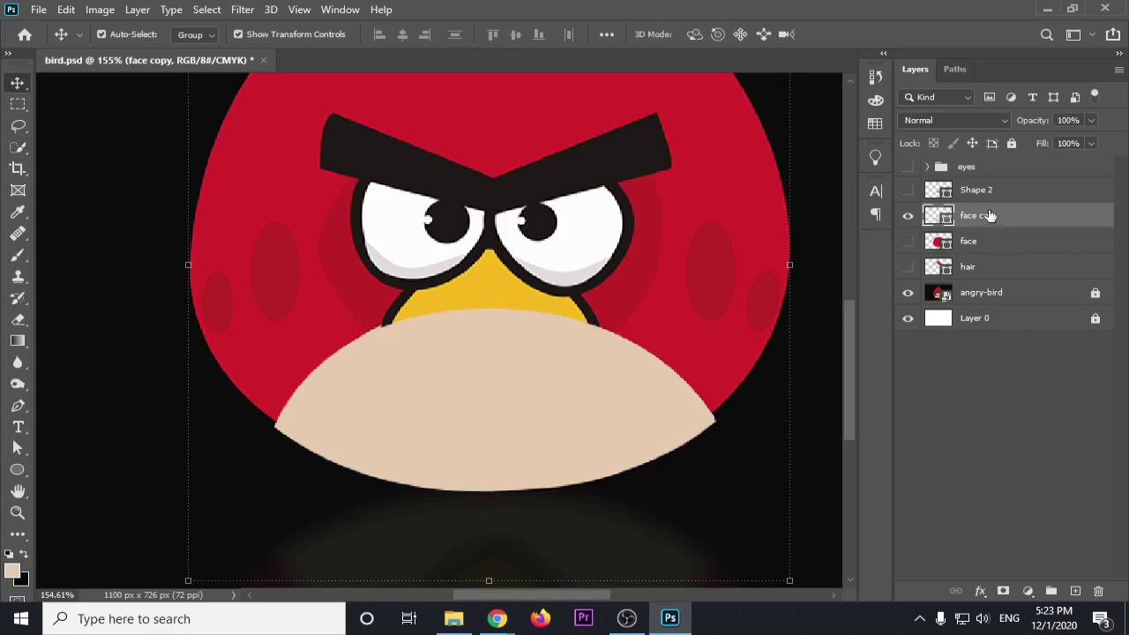
Show the beak, eyes and red face layers, hide the reference, and test-nudge the belly
left_click(908, 189)
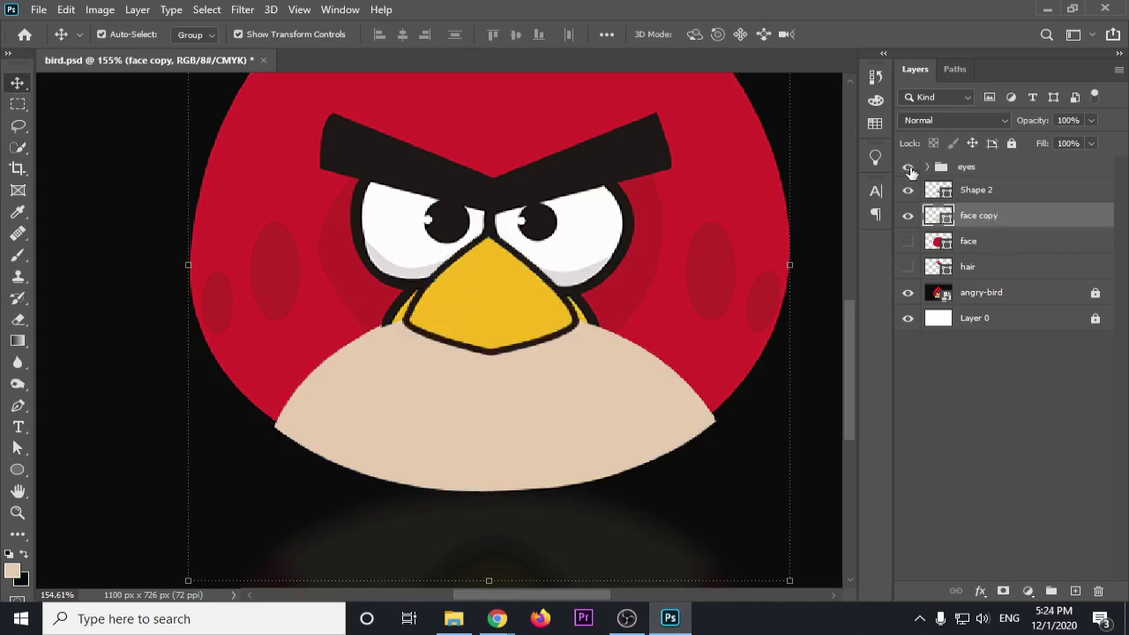
left_click(909, 167)
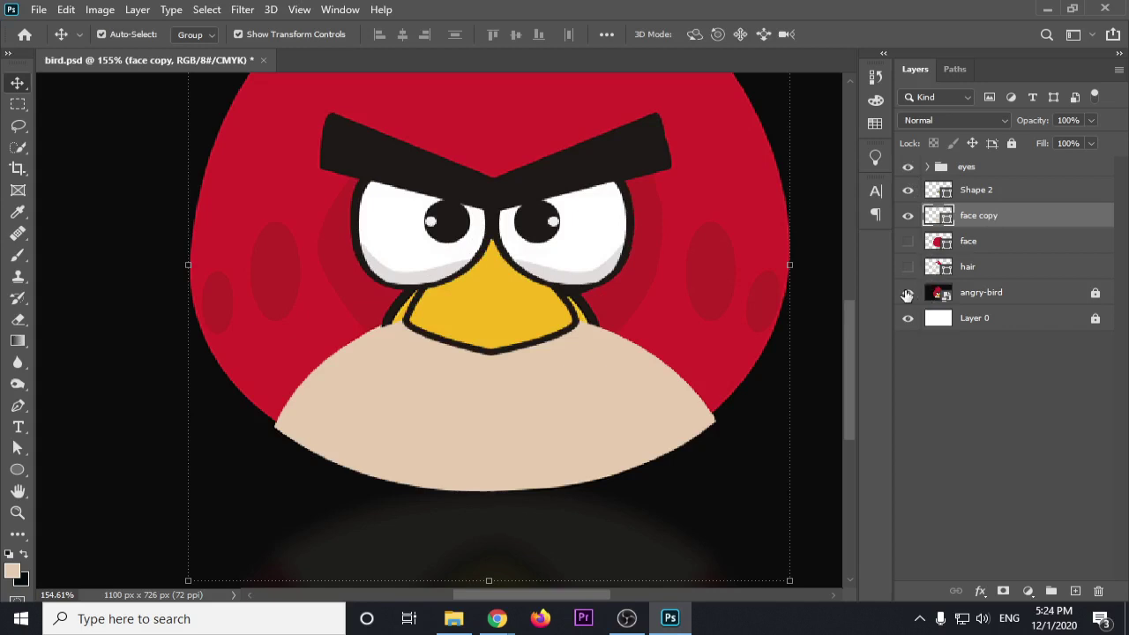
left_click(907, 293)
left_click(909, 242)
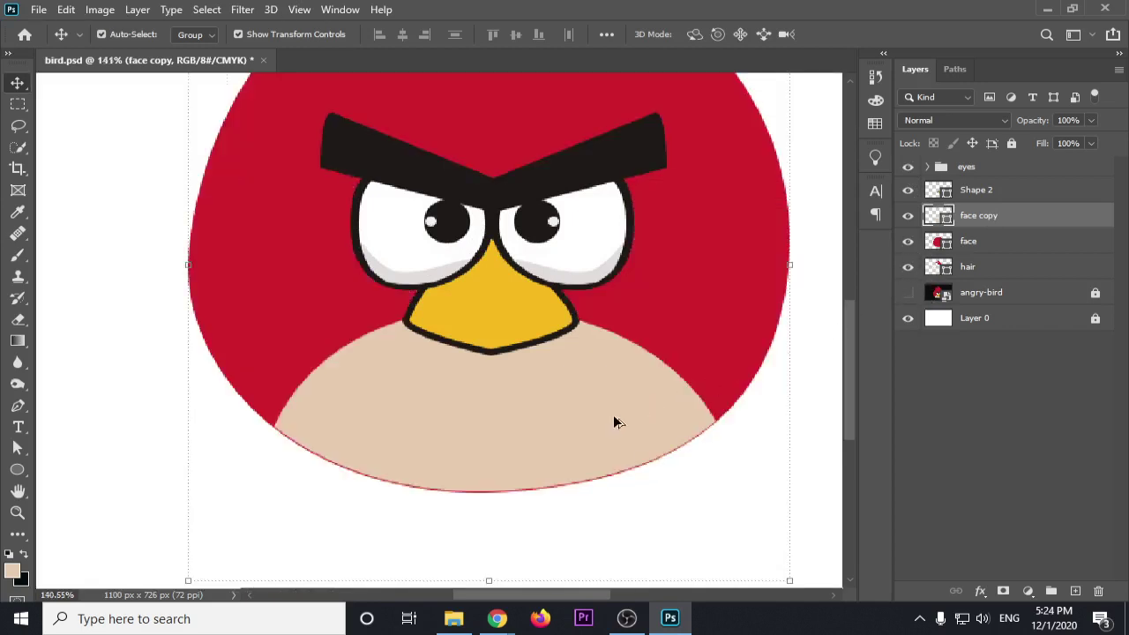
scroll(617, 423, "down", 2)
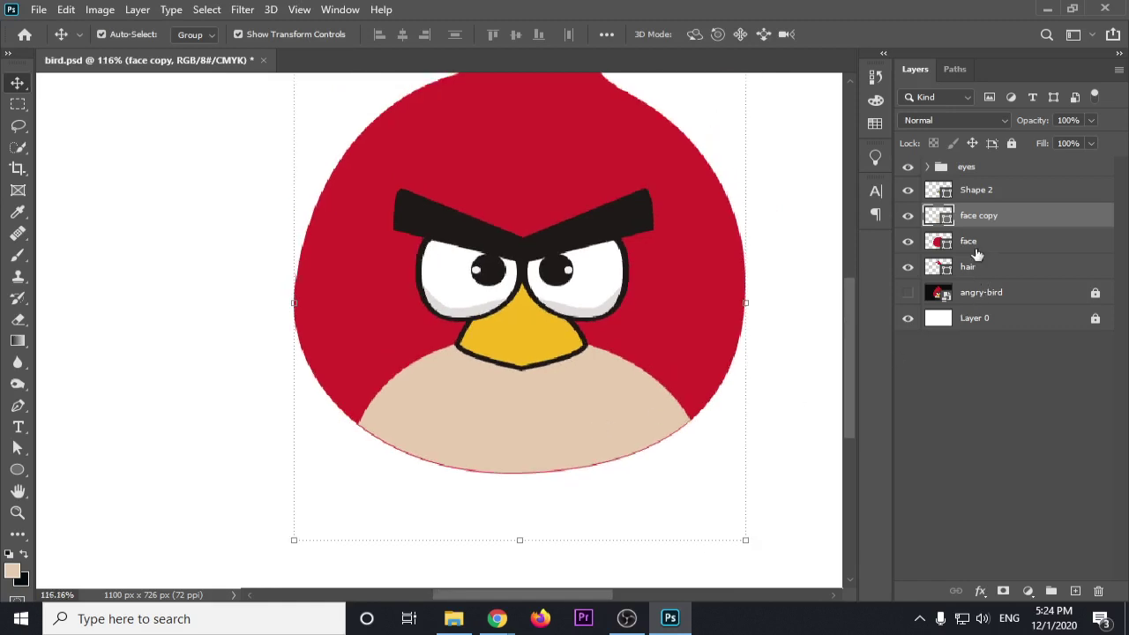
key("Down")
key("Down")
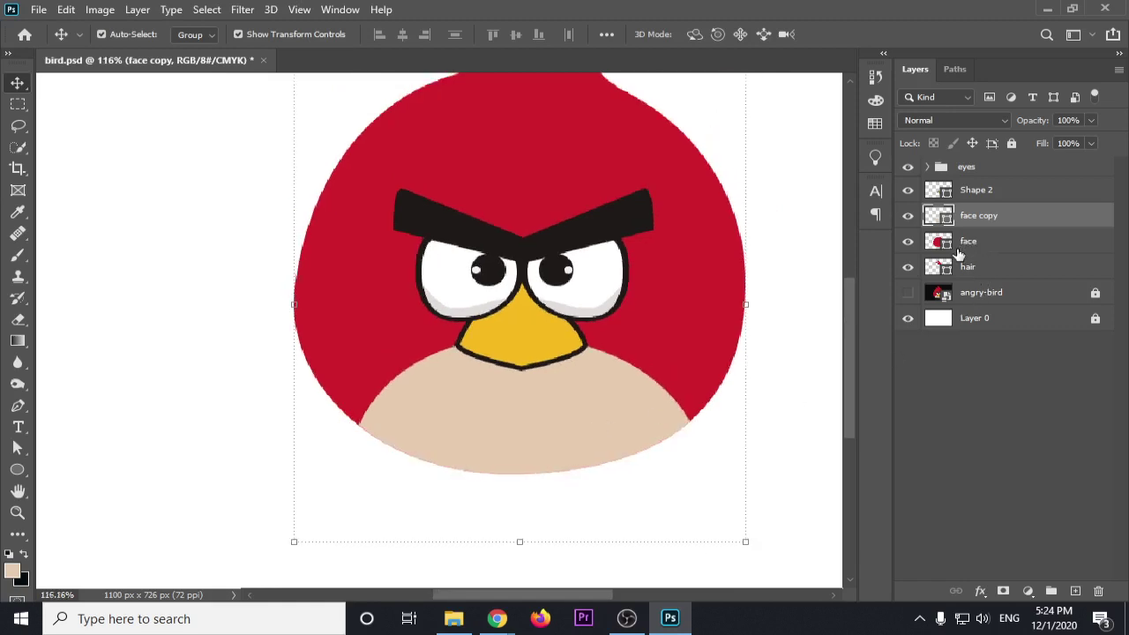
key("Up")
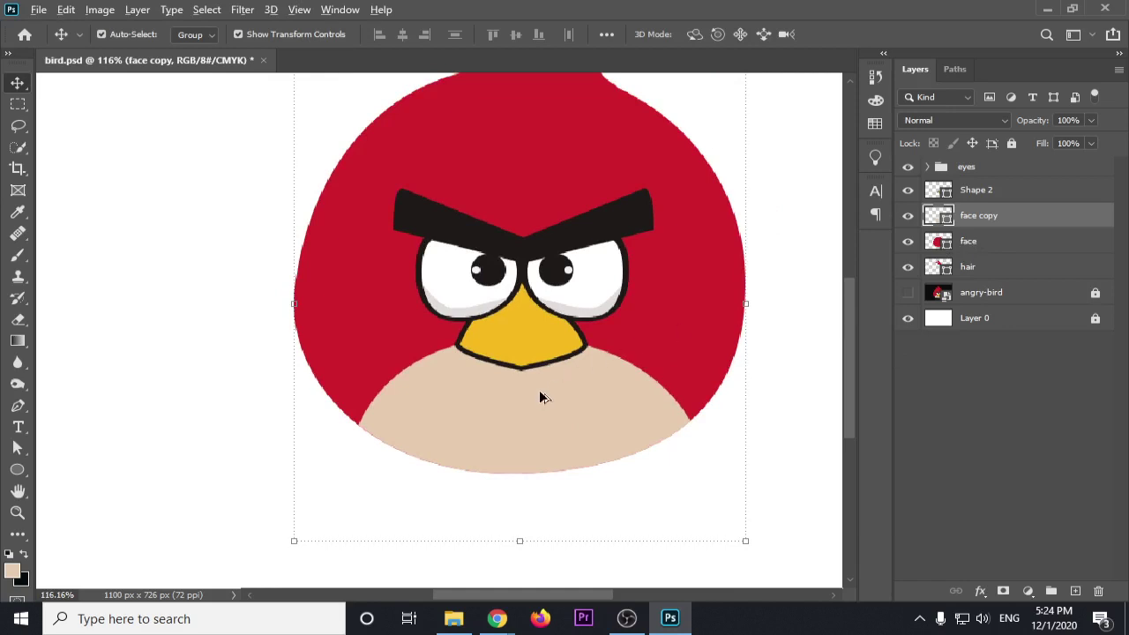
scroll(540, 393, "up", 2)
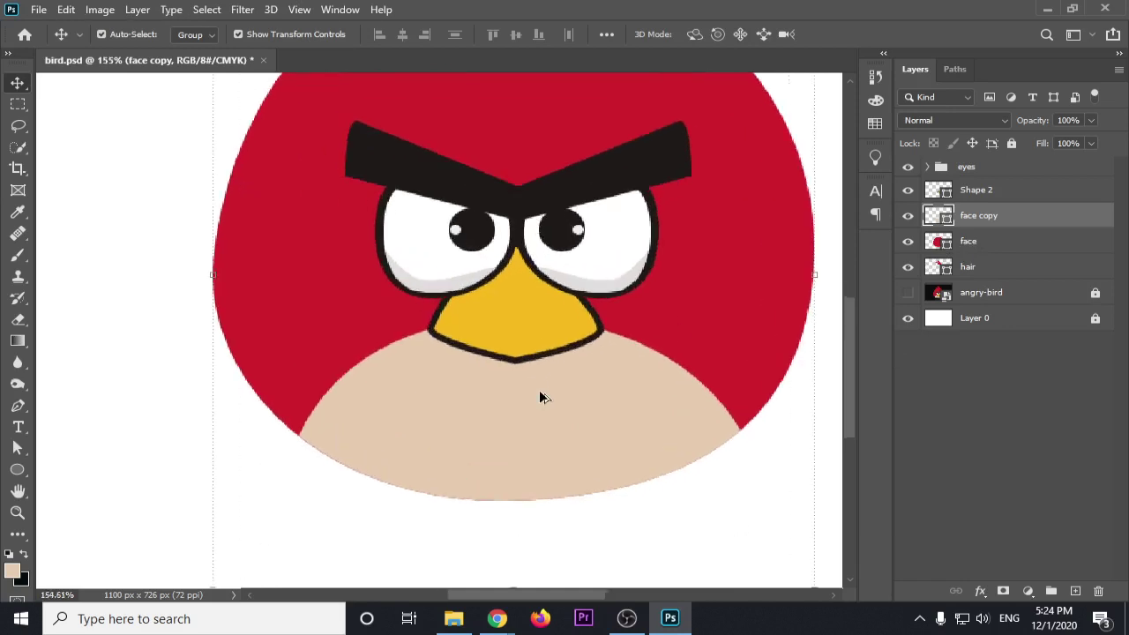
Raise the belly path's top anchor further toward the beak
left_click(18, 448)
left_click(344, 368)
left_click(515, 319)
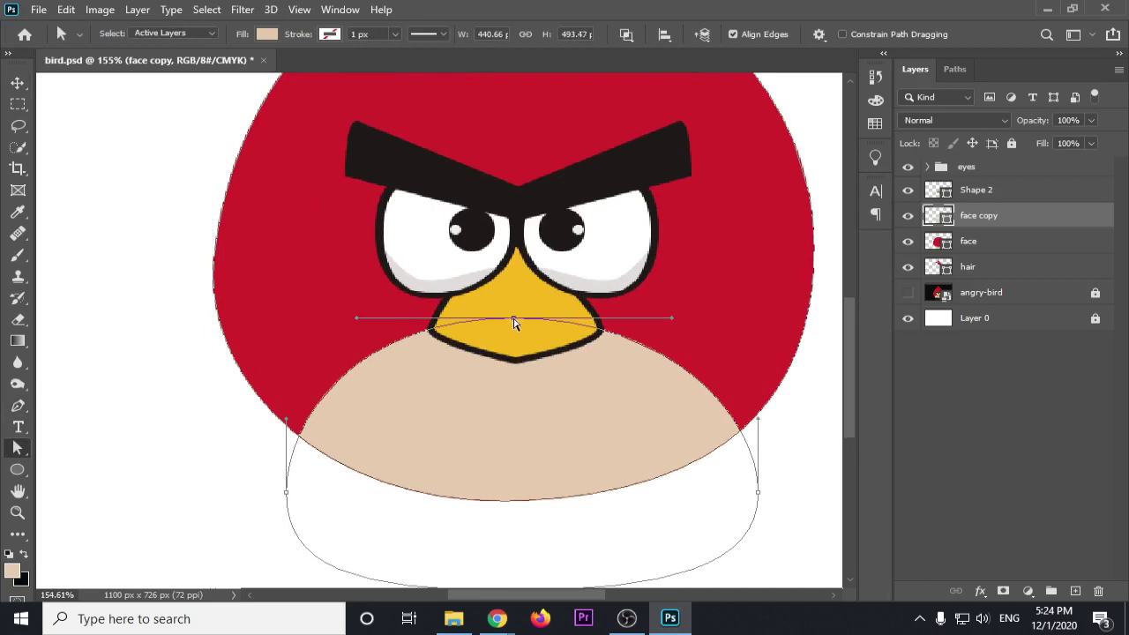
left_click_drag(515, 318, 515, 276)
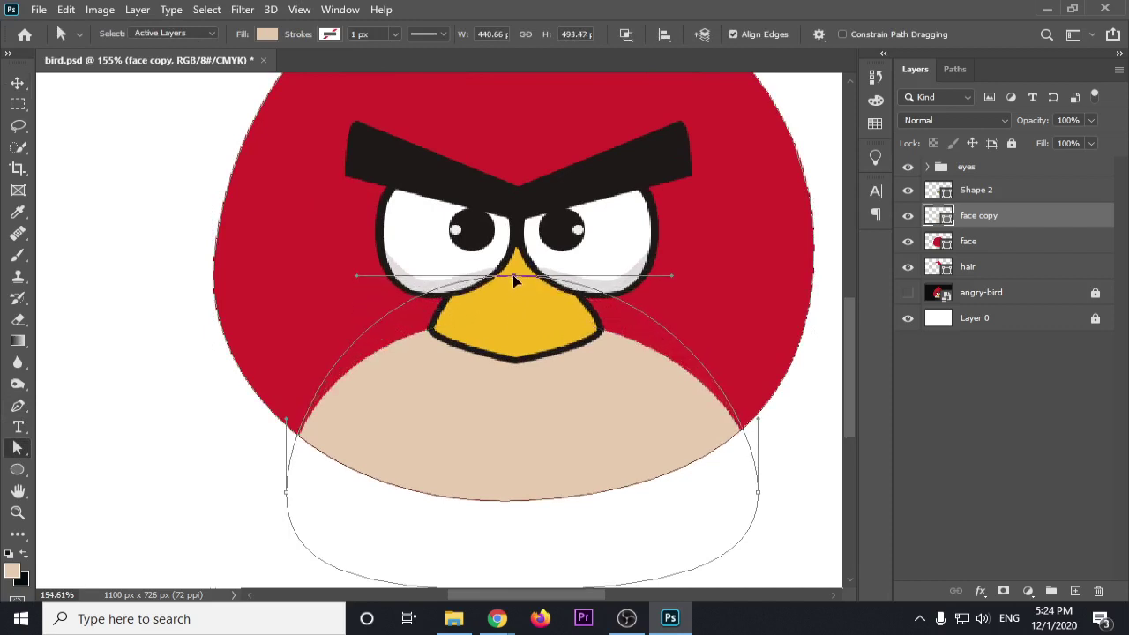
left_click(17, 84)
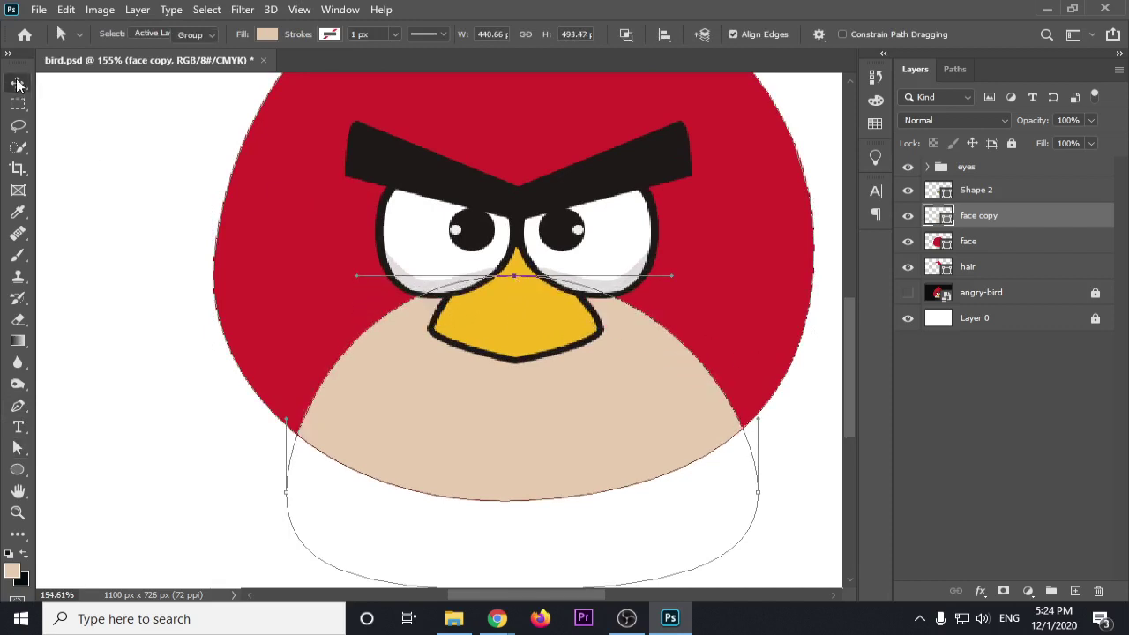
Deselect the face copy layer and save the document with Ctrl+S
left_click(122, 305)
scroll(196, 357, "down", 3)
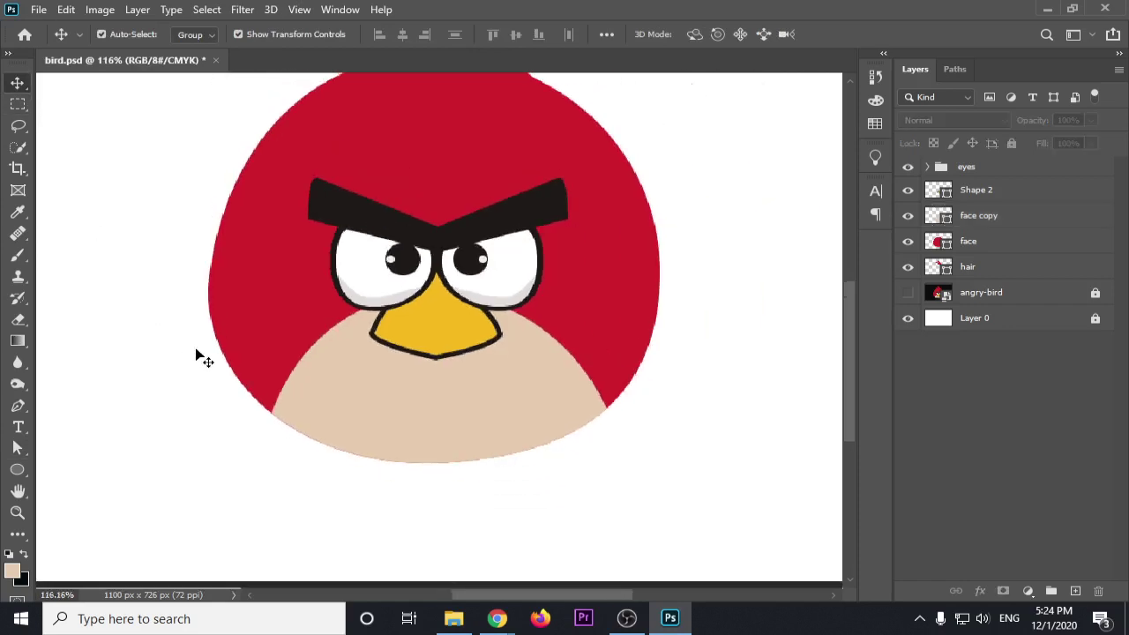
scroll(196, 356, "down", 1)
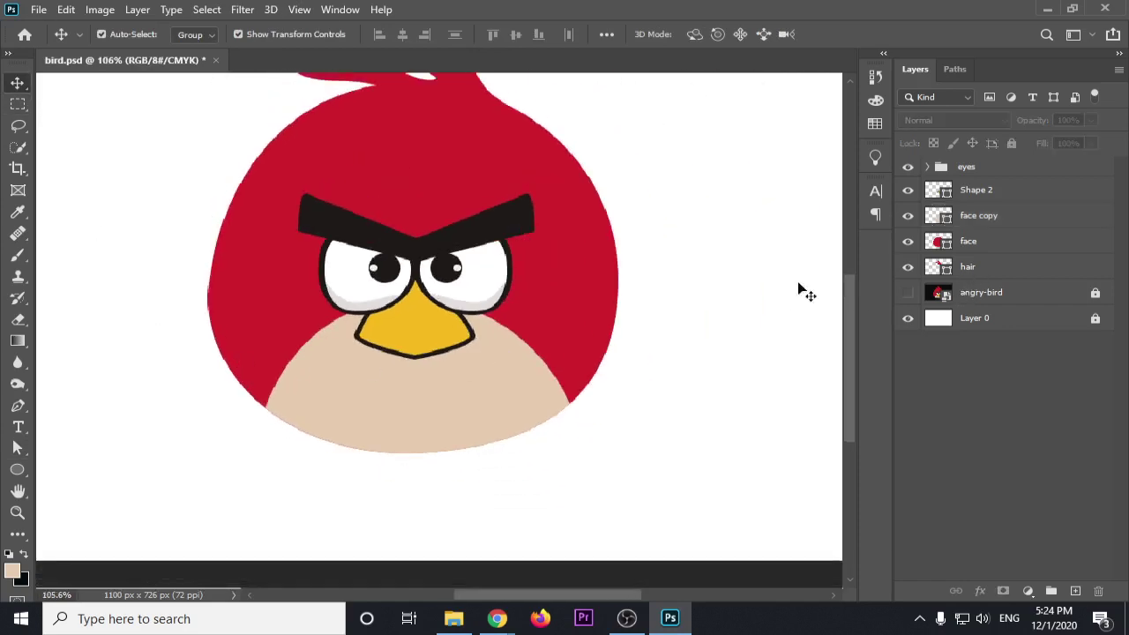
key("ctrl+s")
scroll(517, 421, "down", 3)
scroll(517, 420, "down", 1)
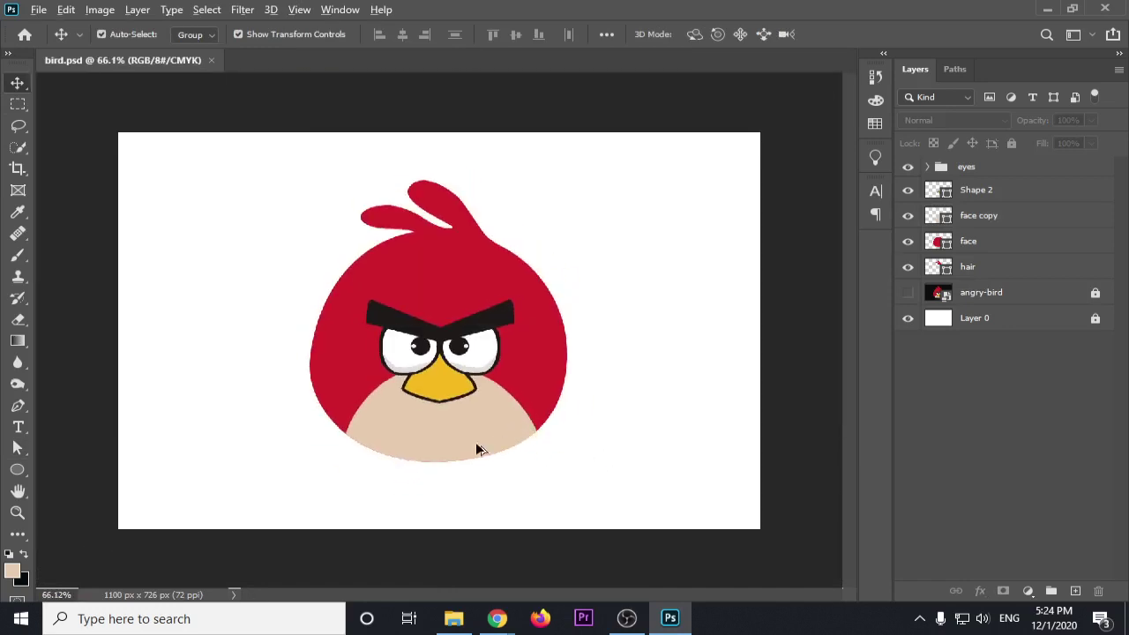
scroll(476, 450, "up", 3)
Compare the vector bird with the reference, leaving the reference hidden and vector layers visible
left_click(910, 297)
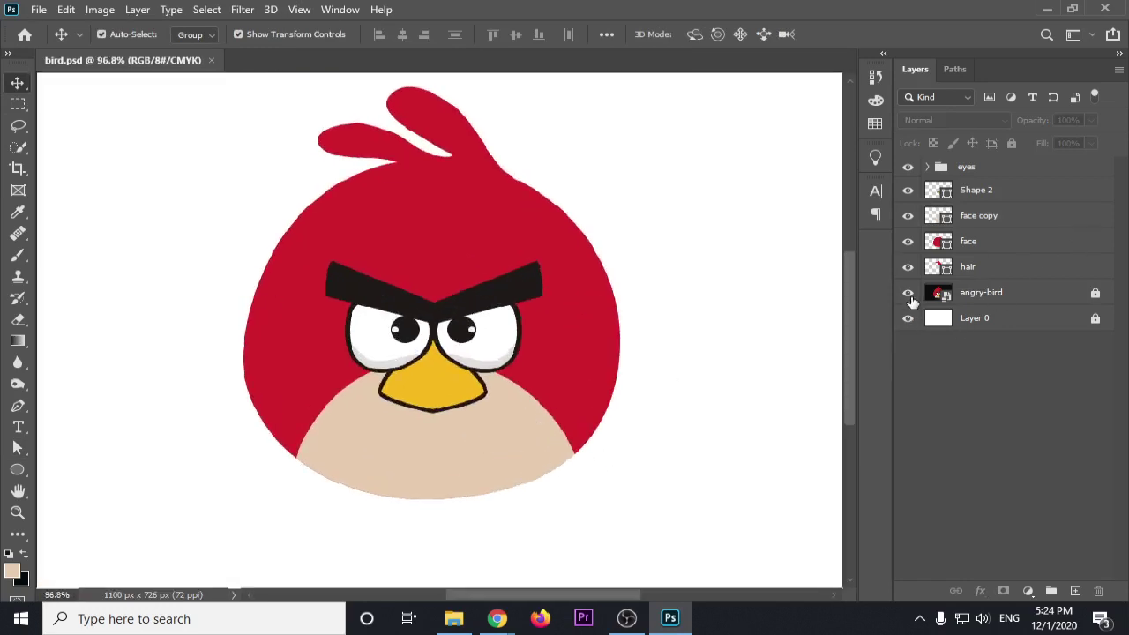
left_click(910, 297)
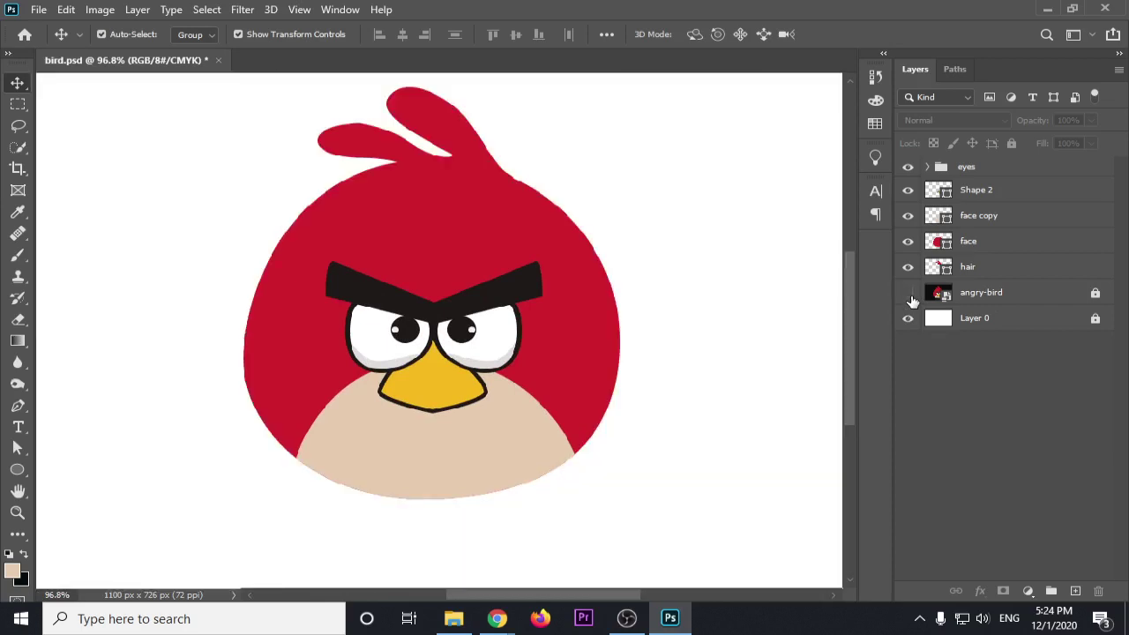
scroll(745, 370, "down", 1)
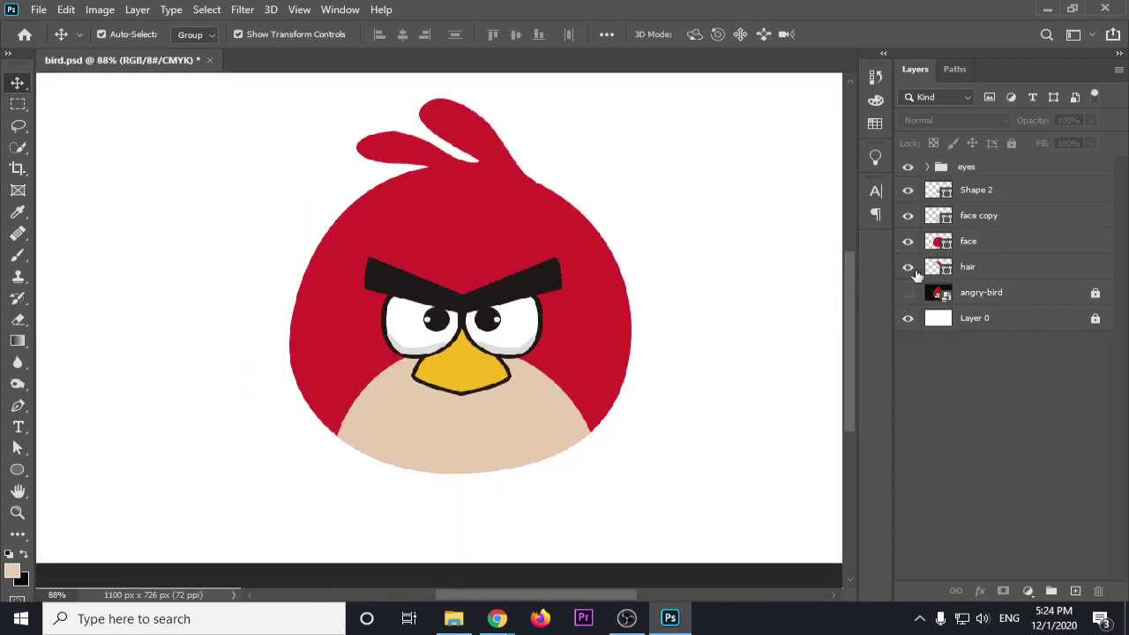
left_click_drag(908, 167, 902, 275)
left_click(908, 292)
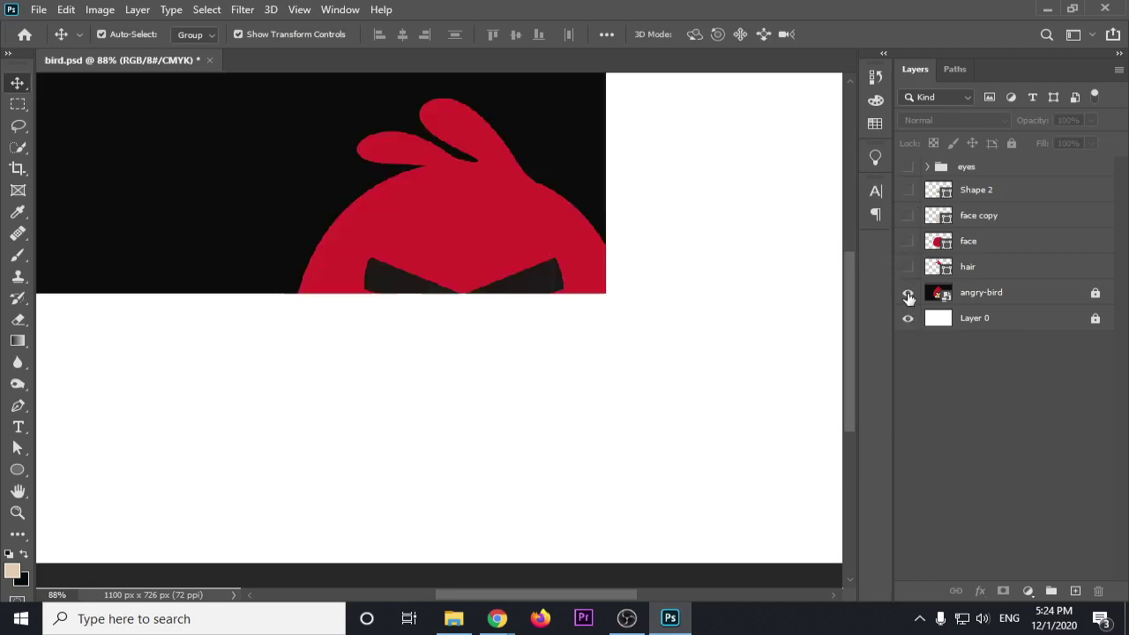
scroll(401, 373, "up", 2)
scroll(401, 373, "up", 2)
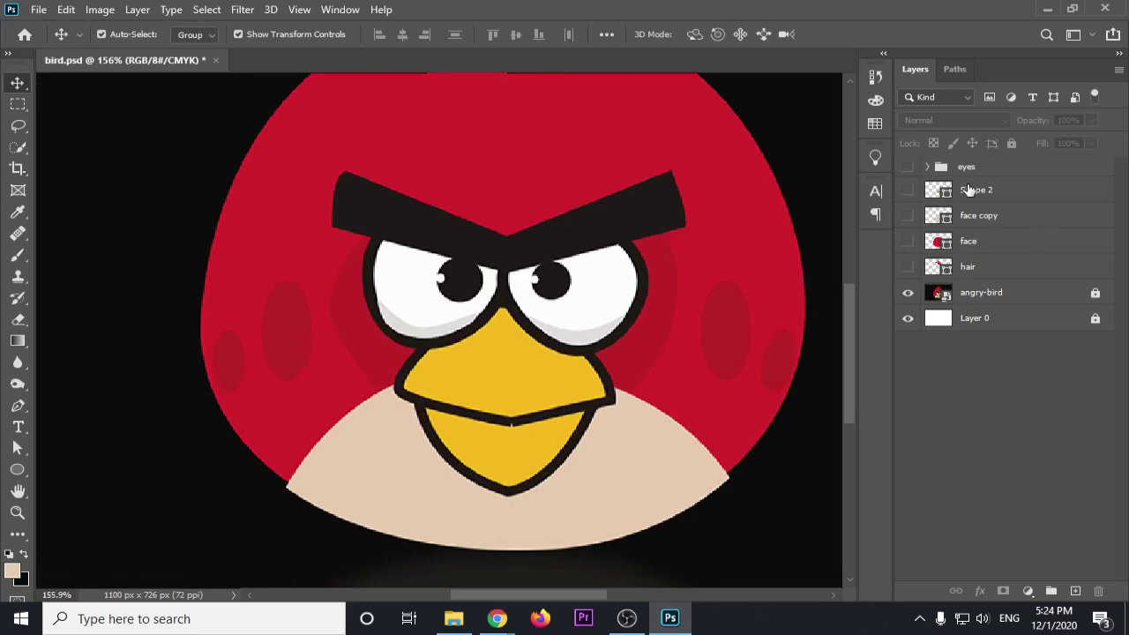
left_click(908, 292)
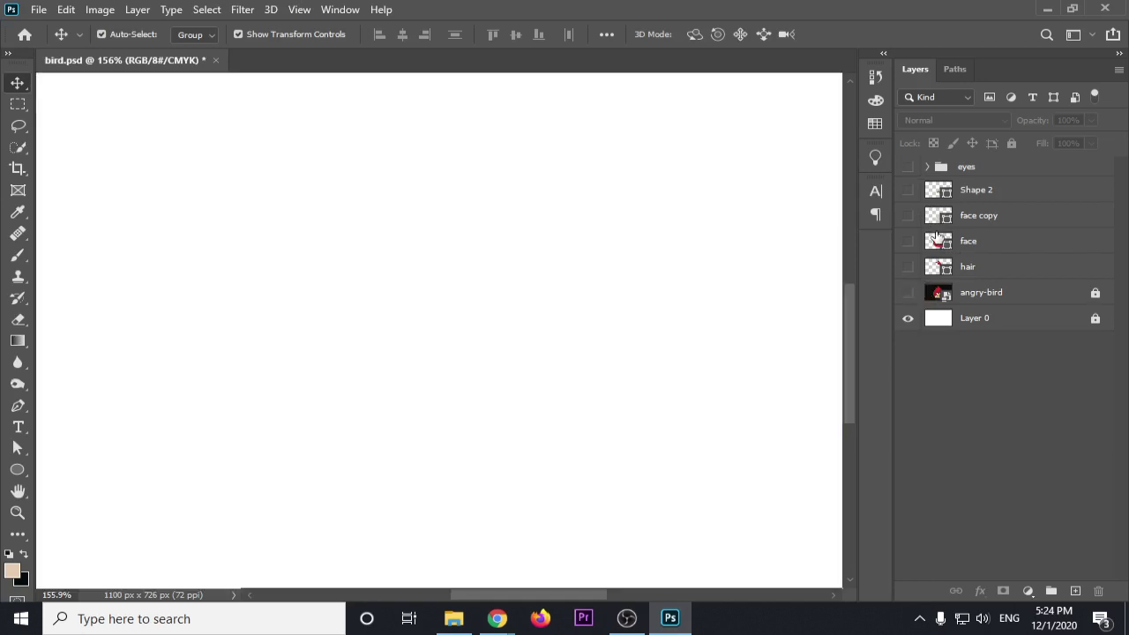
left_click(908, 167)
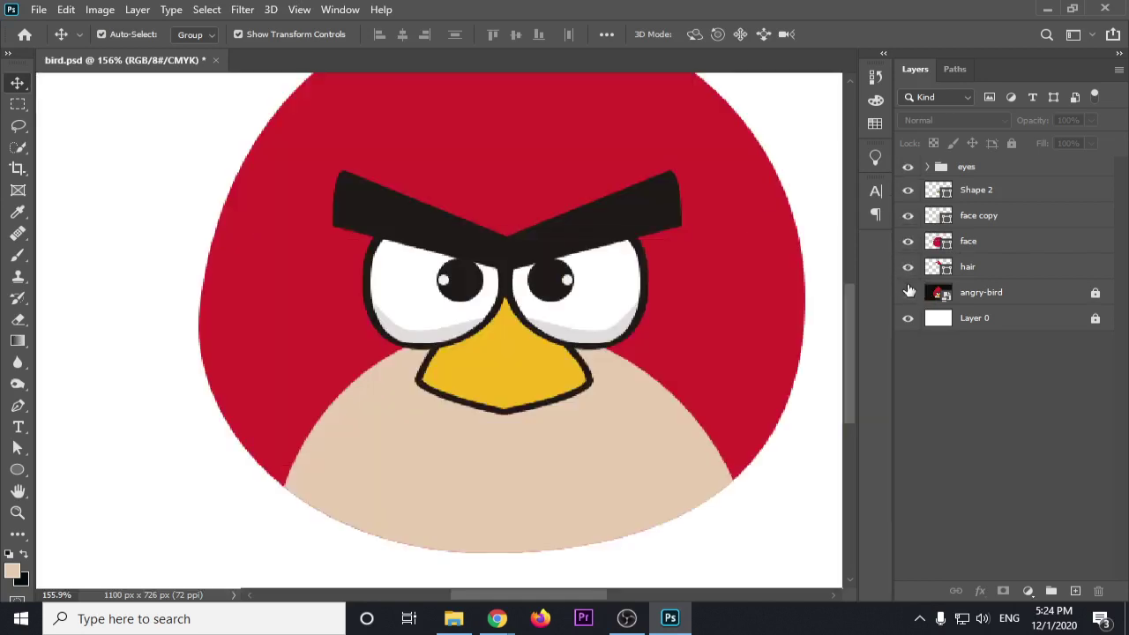
scroll(633, 343, "down", 1)
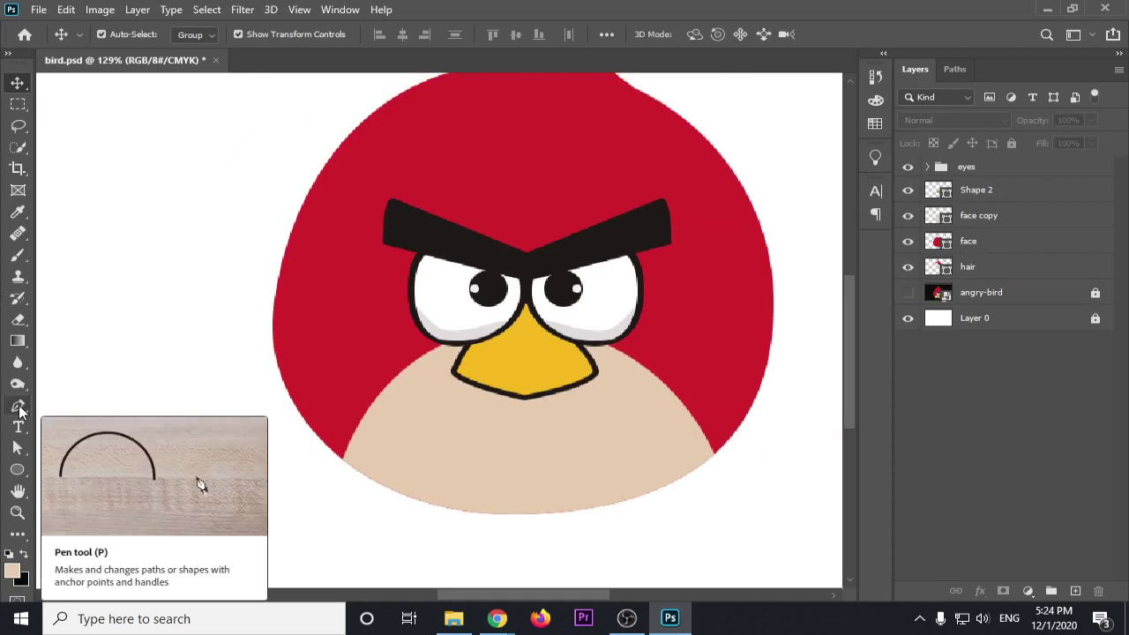
Set the Pen tool to shape mode with no stroke and a red fill
left_click(18, 407)
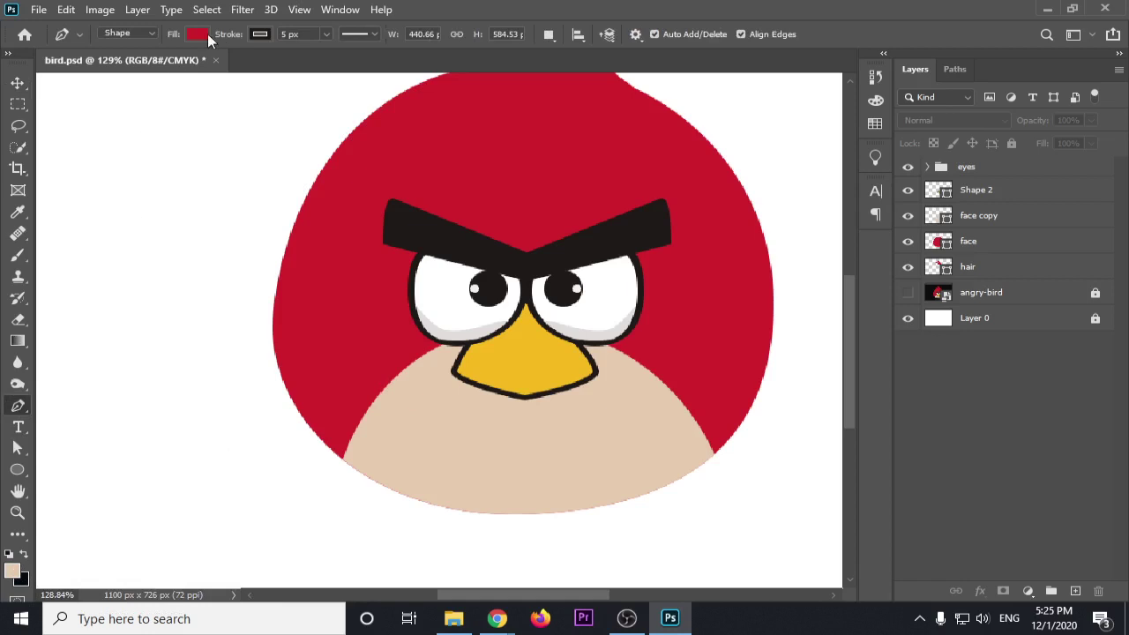
left_click(256, 35)
left_click(155, 67)
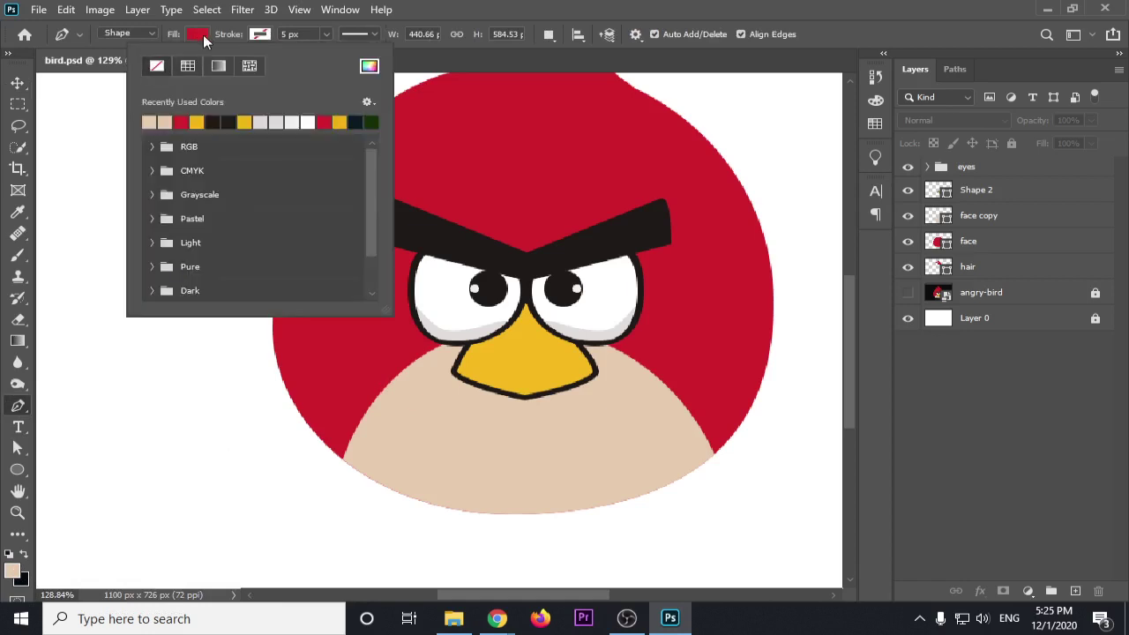
left_click(203, 35)
left_click(151, 121)
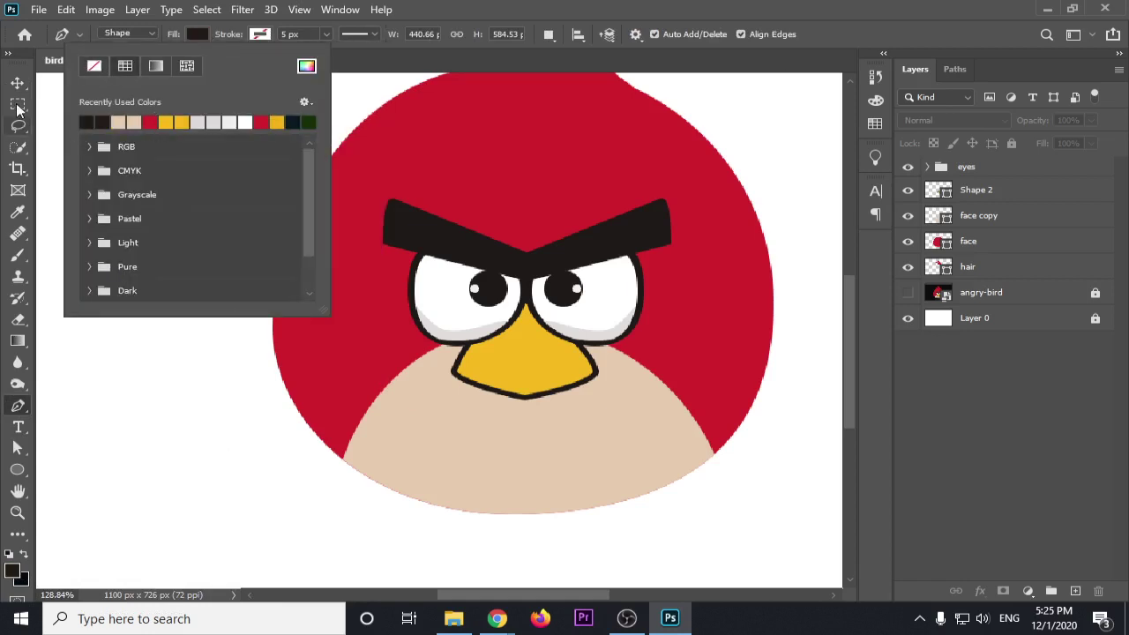
left_click(18, 406)
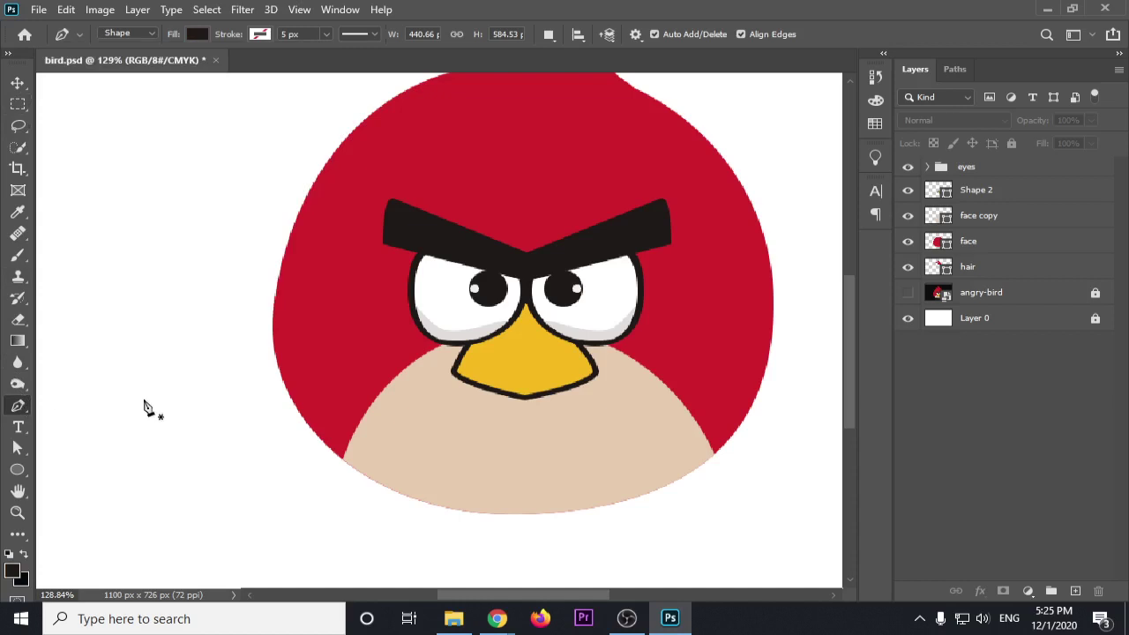
left_click(197, 34)
left_click(152, 122)
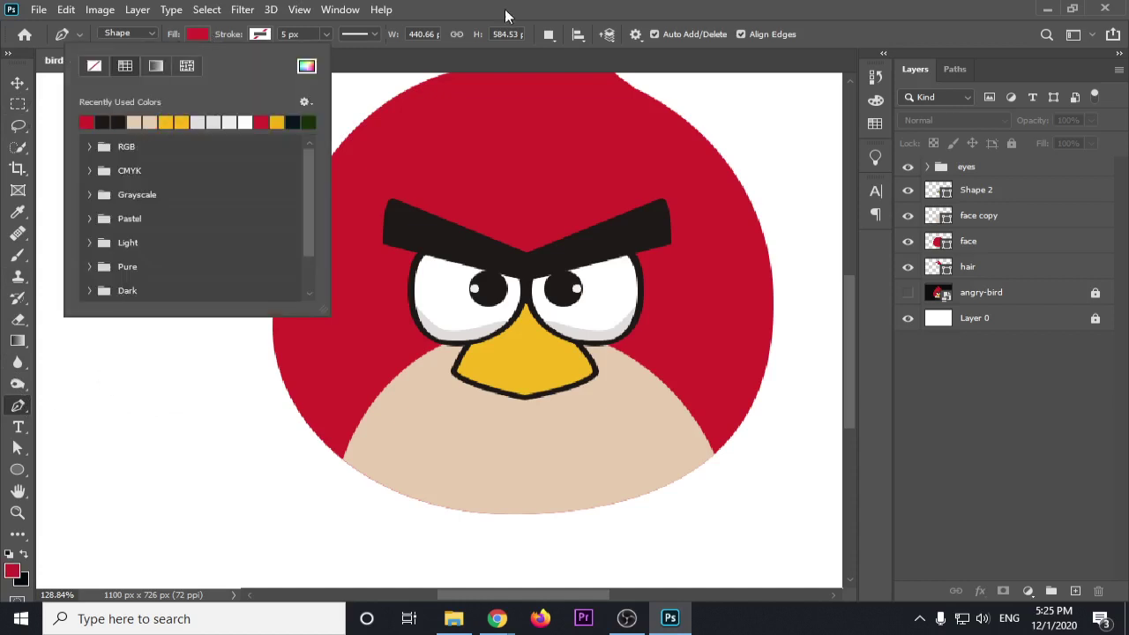
left_click(453, 62)
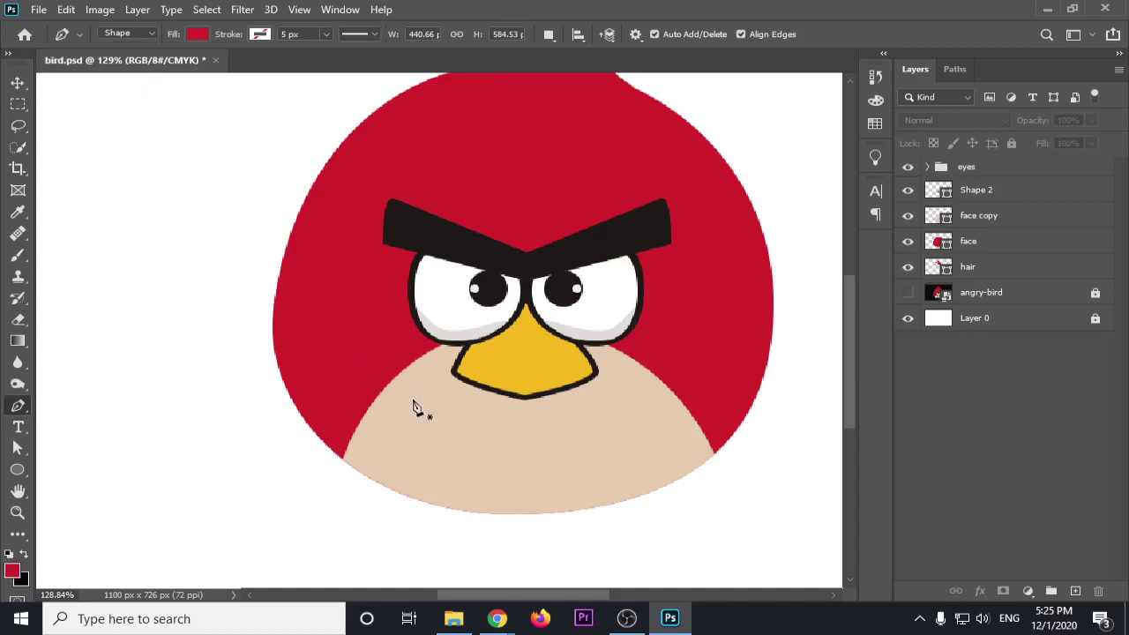
Draw the red Shape 3 around the eye area and move it below face copy
left_click(414, 393)
left_click_drag(424, 239, 639, 245)
left_click(636, 239)
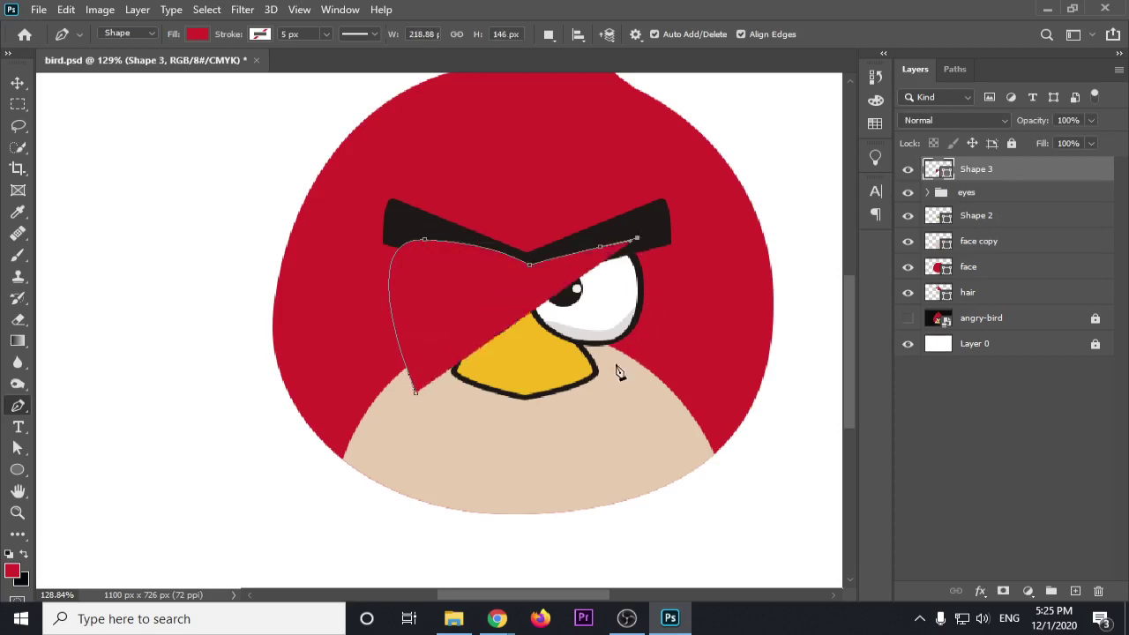
left_click_drag(605, 375, 502, 406)
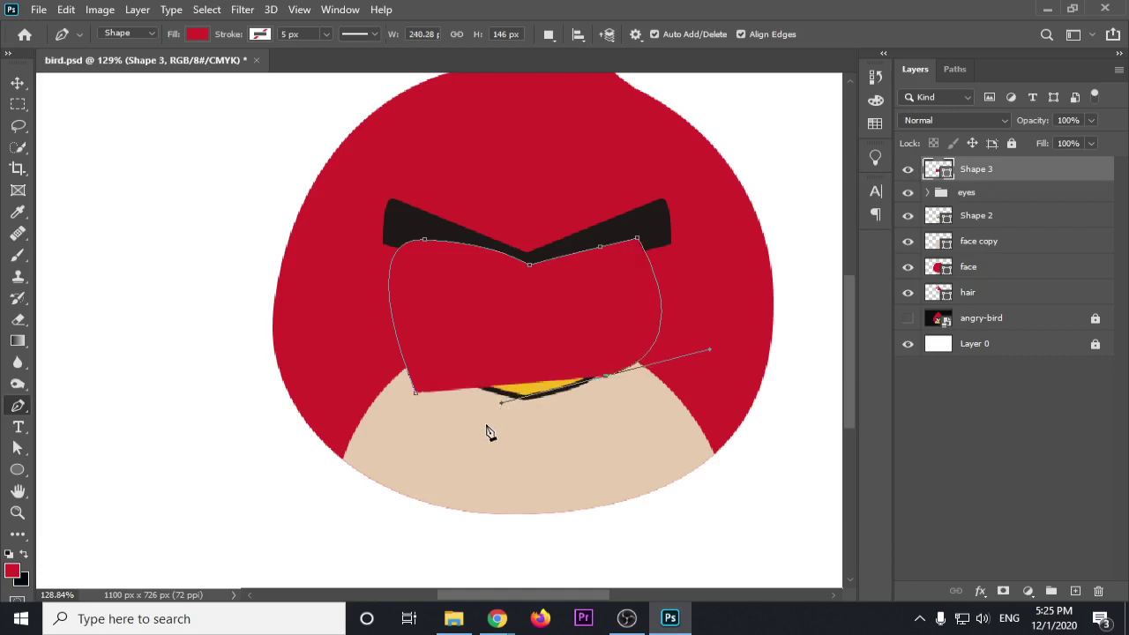
left_click(485, 422)
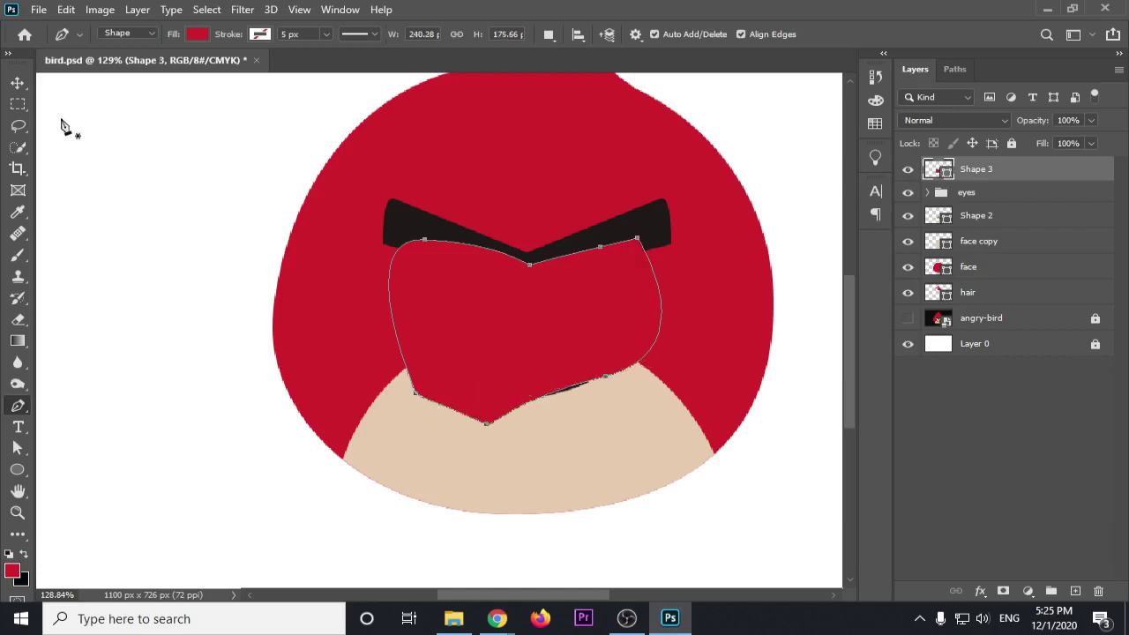
left_click(17, 82)
mouse_move(981, 175)
left_mouse_down()
mouse_move(977, 229)
mouse_move(991, 252)
left_mouse_up()
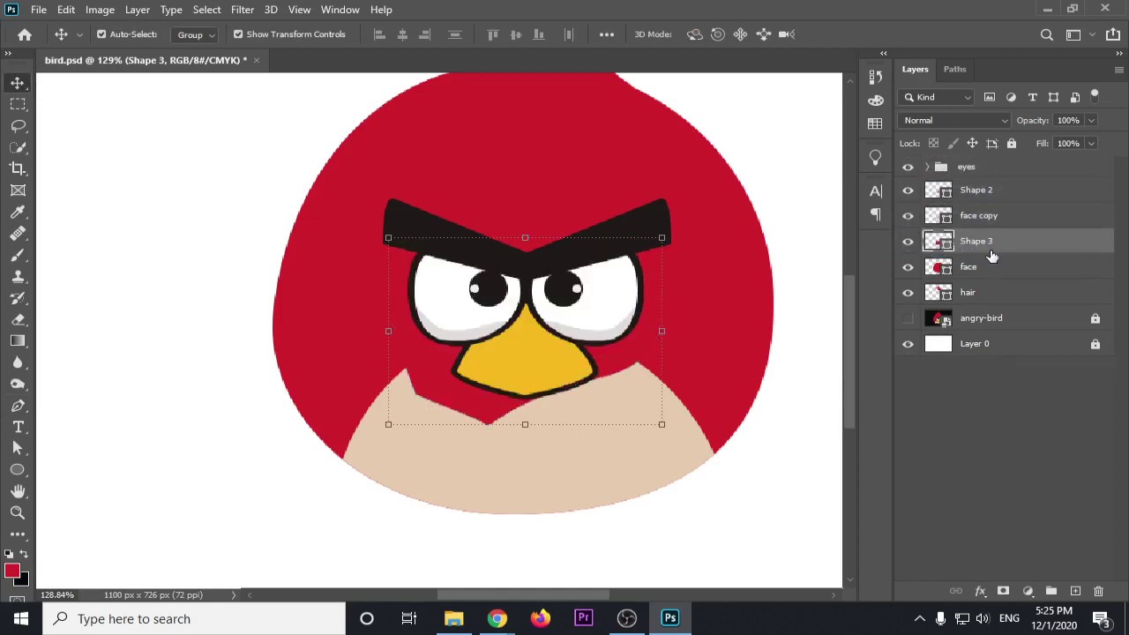
Lower Shape 3's opacity and change its fill to black for faint shading
left_click(1090, 121)
mouse_move(1093, 139)
left_mouse_down()
mouse_move(1053, 140)
mouse_move(1094, 140)
left_mouse_up()
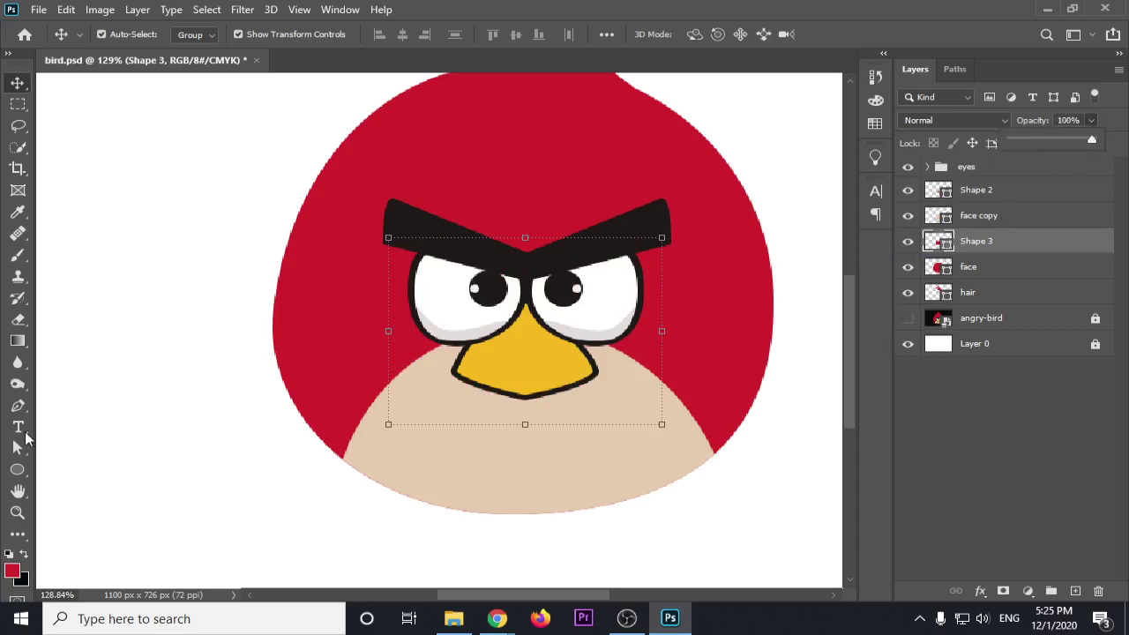
left_click(18, 470)
left_click(194, 36)
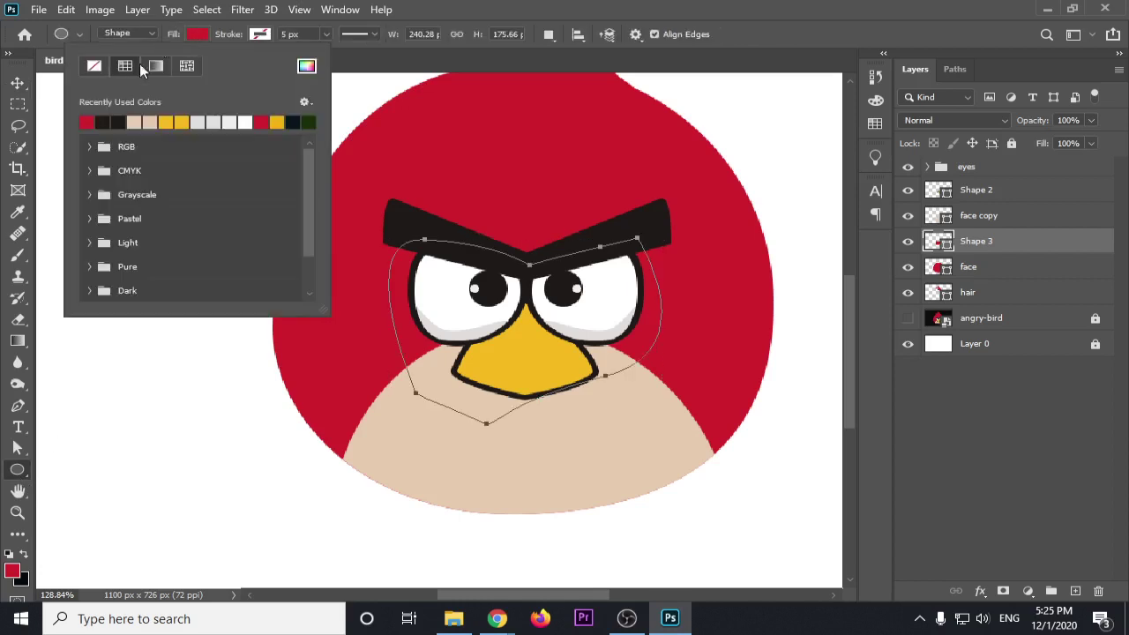
left_click(109, 124)
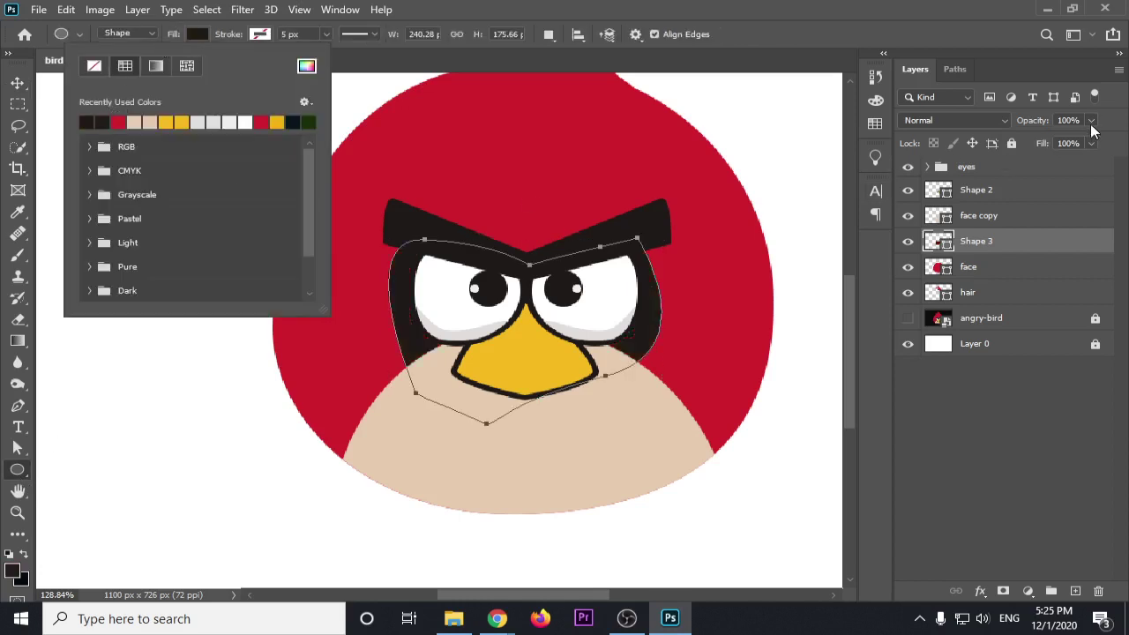
left_click(1091, 123)
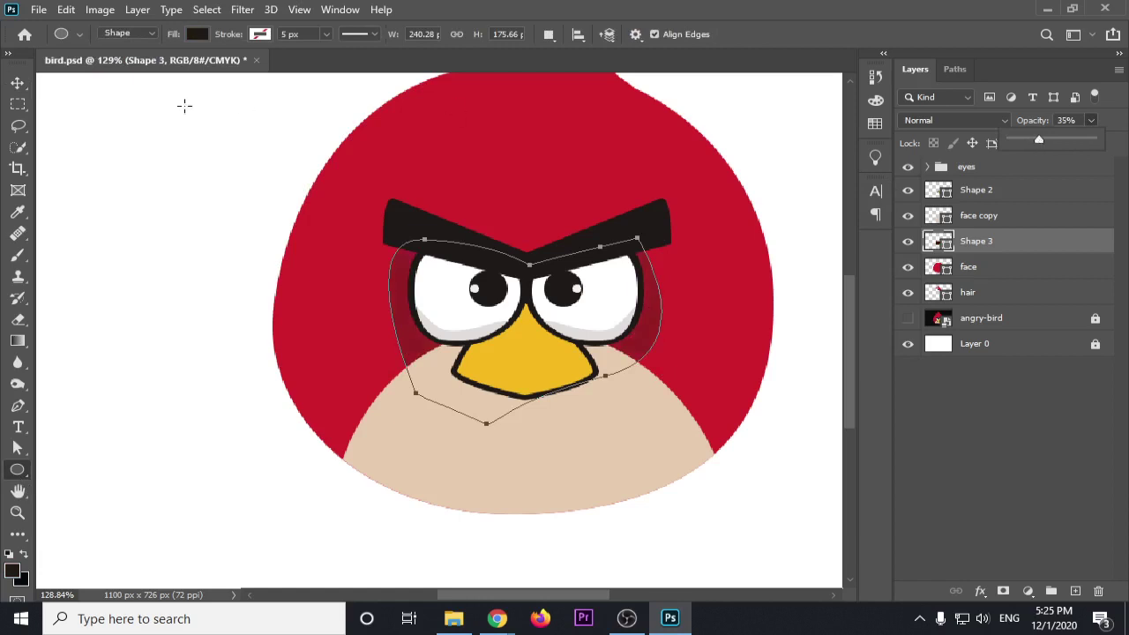
left_click(18, 82)
left_click(260, 168)
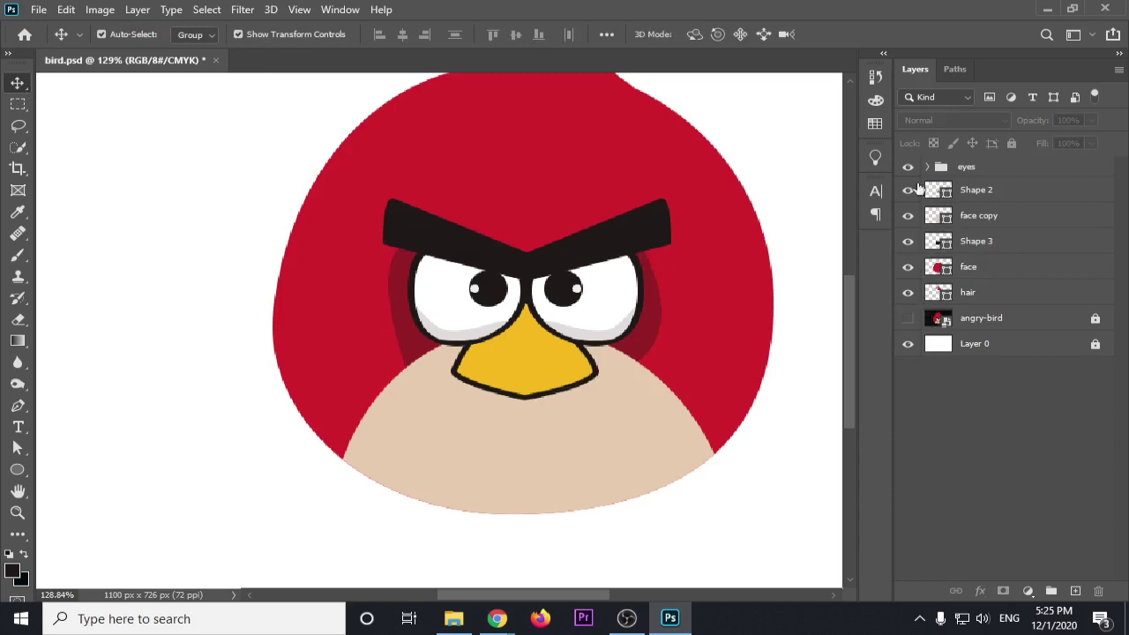
Toggle layer visibility to compare with the reference, ending with vector layers shown
left_click(909, 318)
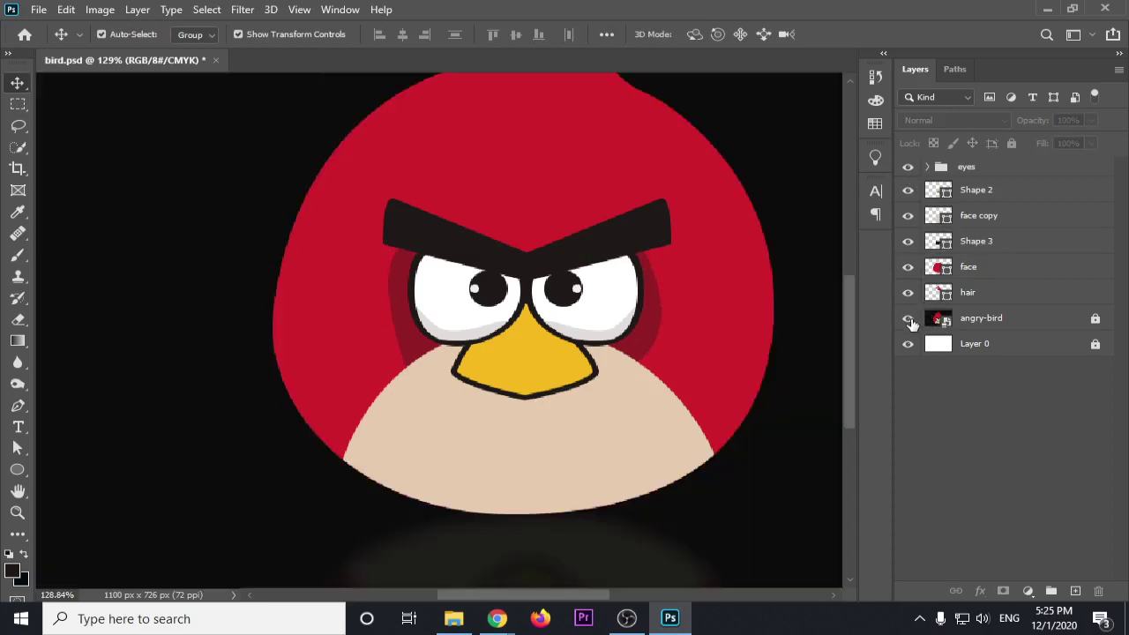
left_click(909, 319)
left_click_drag(908, 292, 908, 168)
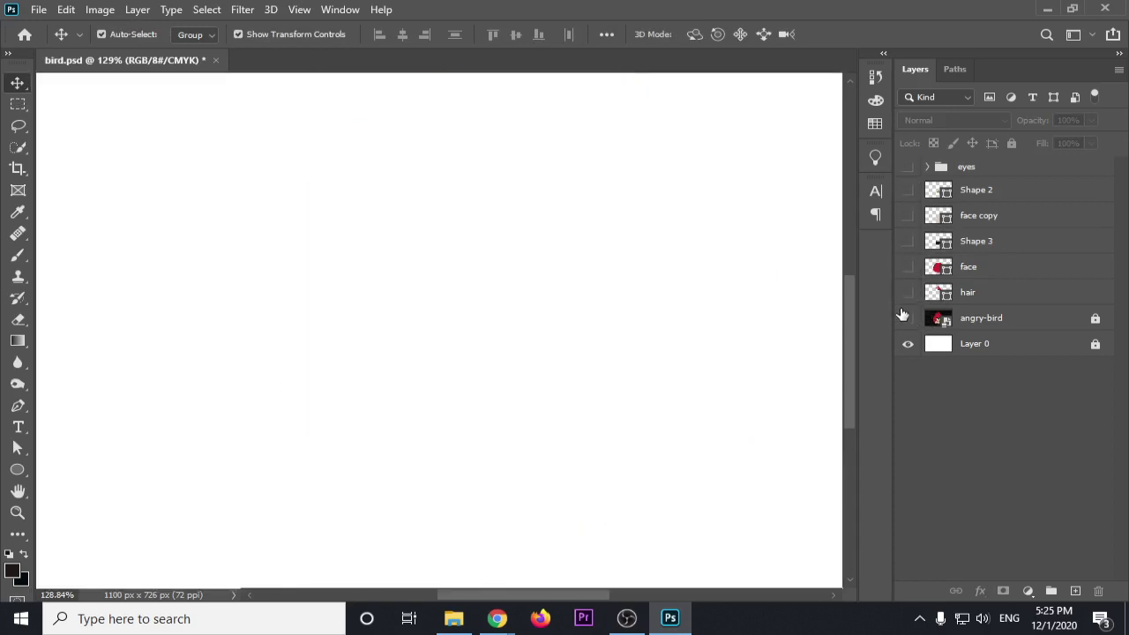
left_click(907, 319)
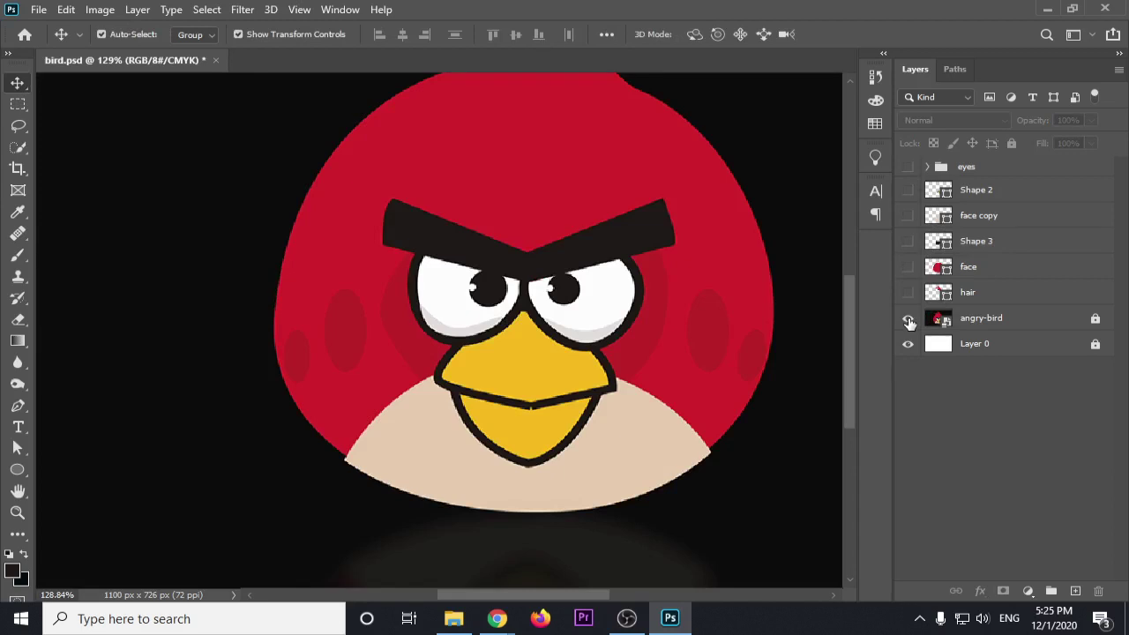
left_click(909, 320)
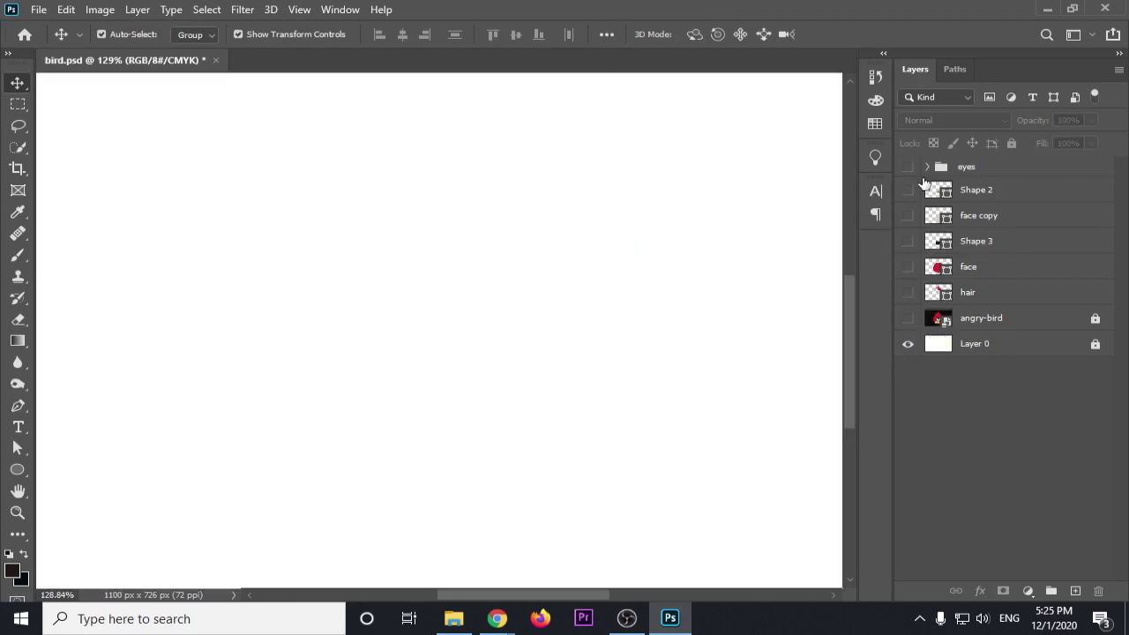
left_click_drag(908, 167, 908, 292)
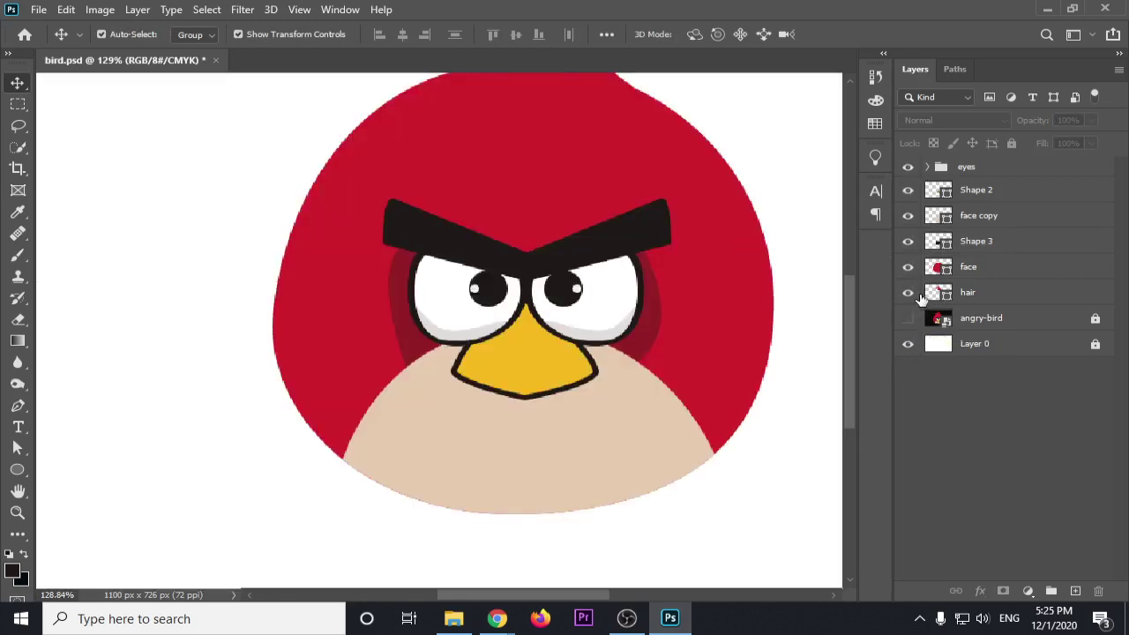
Drag Shape 3's lower-left, lower-right and top-right points to refit the shading
left_click(388, 287)
left_click(18, 447)
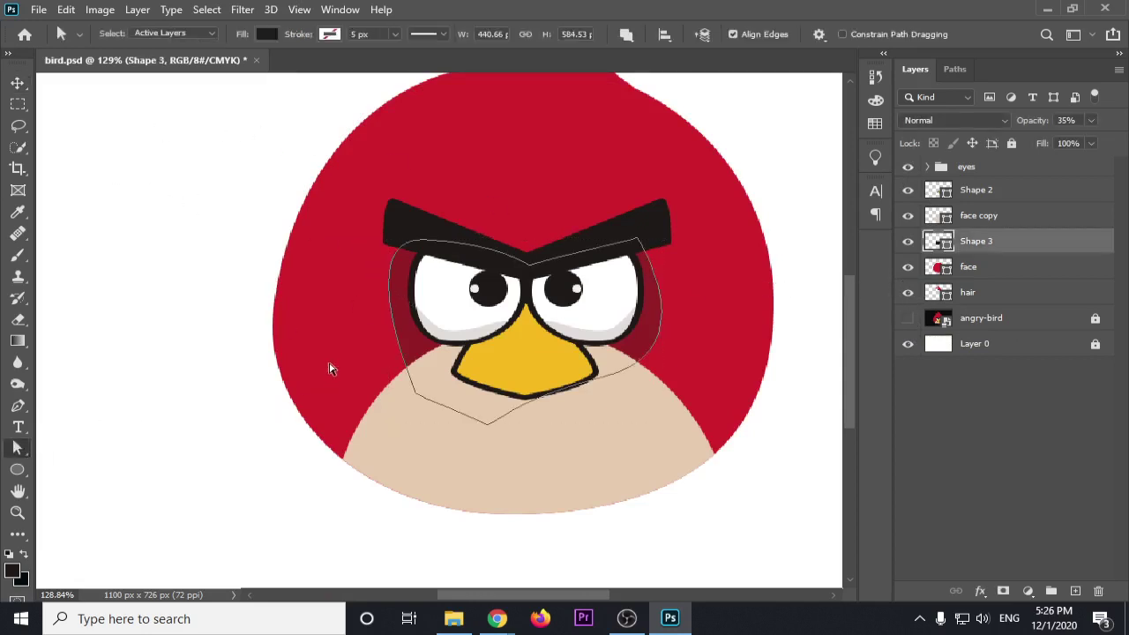
left_click(397, 326)
left_click_drag(415, 397, 407, 407)
left_click(604, 379)
left_click_drag(602, 379, 598, 384)
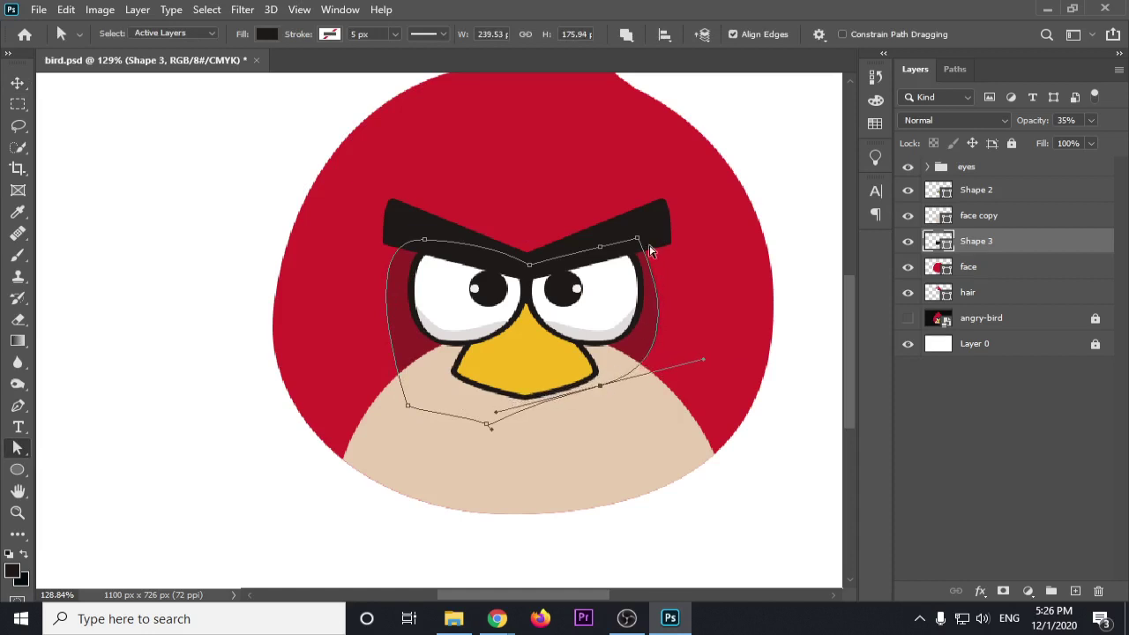
left_click_drag(640, 245, 656, 236)
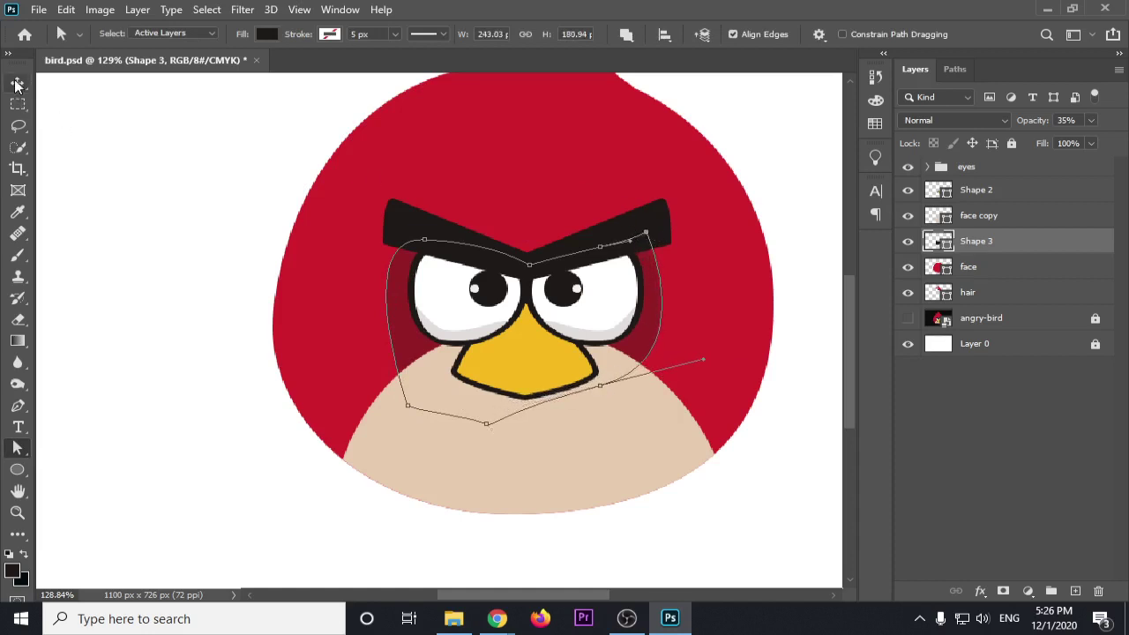
left_click(16, 83)
left_click(216, 156)
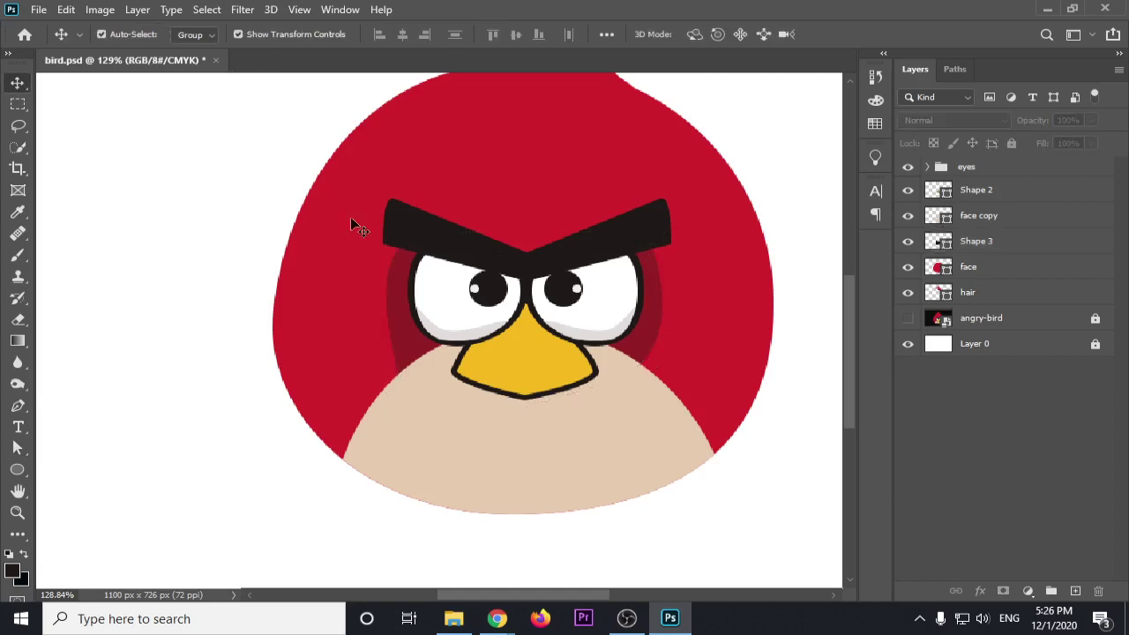
Raise the upper-left point and pull both lower points of the shading inward
left_click(391, 266)
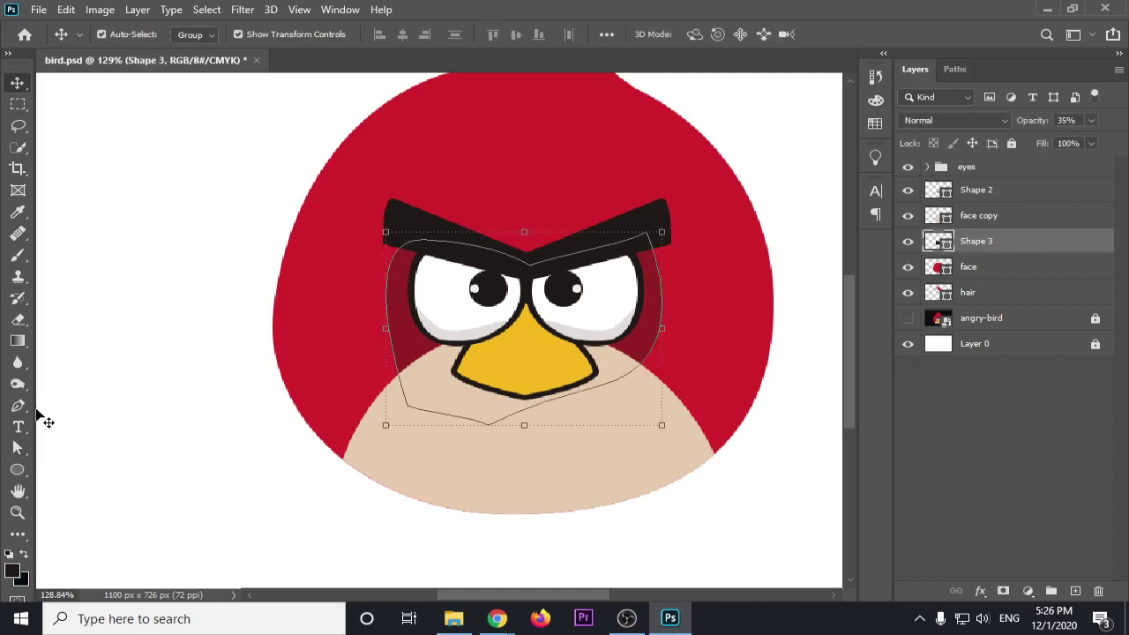
left_click(18, 448)
left_click(424, 242)
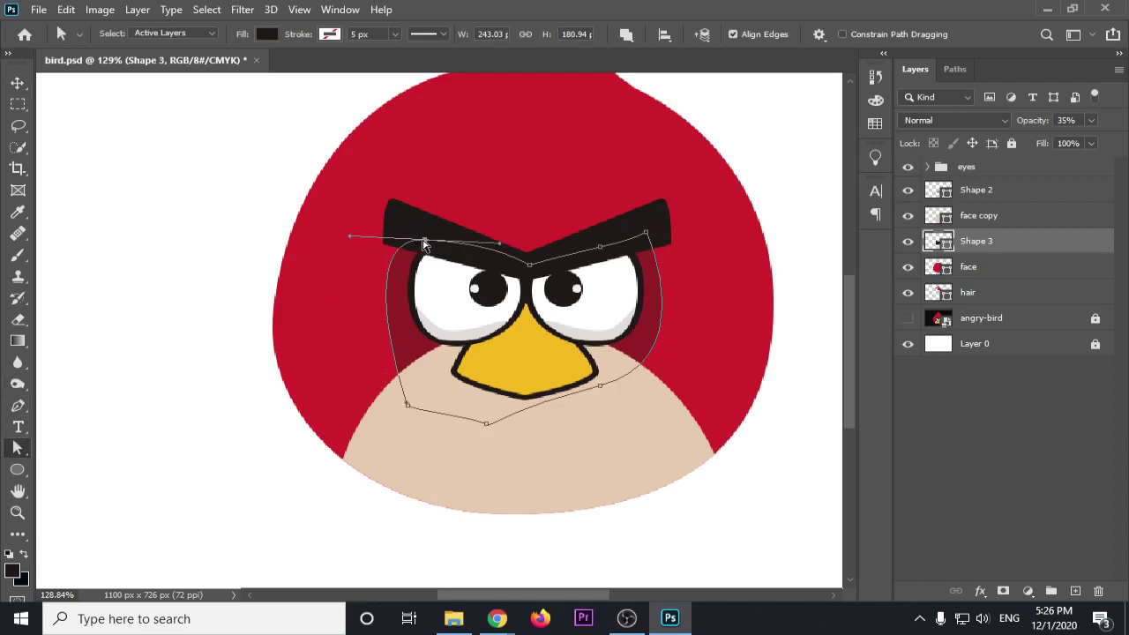
left_click_drag(425, 242, 424, 234)
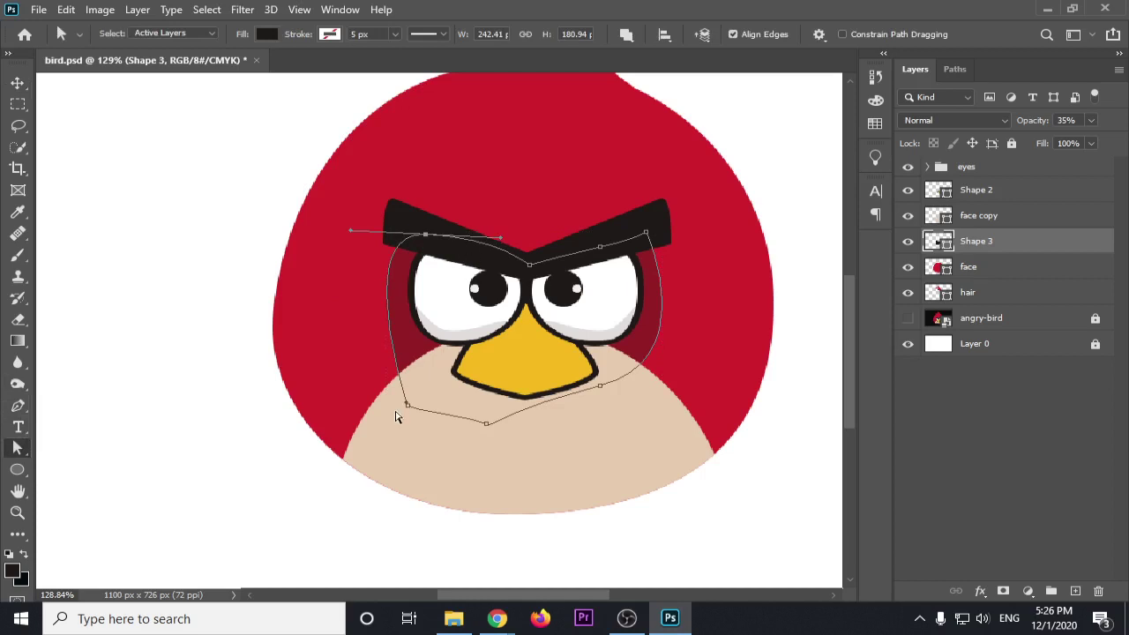
left_click_drag(407, 406, 426, 402)
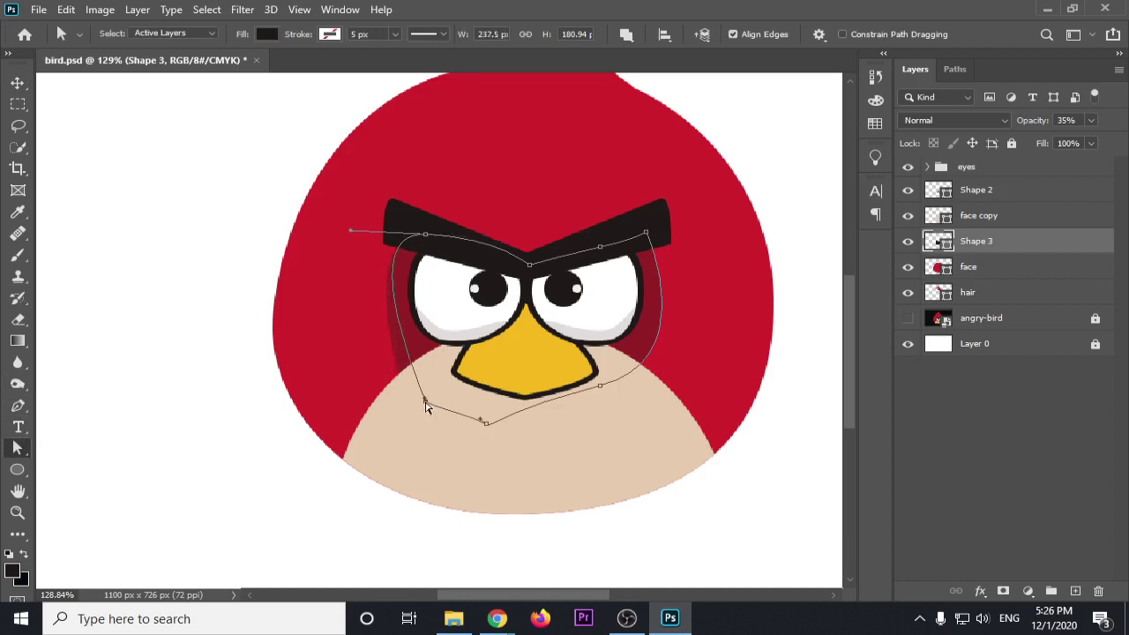
left_click_drag(600, 388, 588, 389)
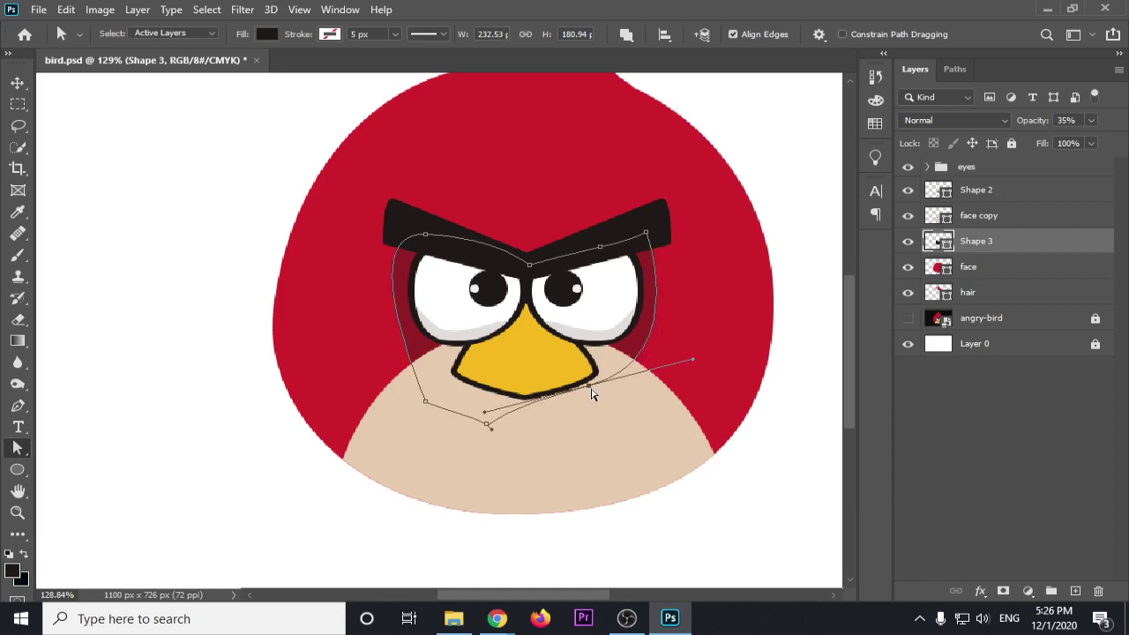
left_click(17, 82)
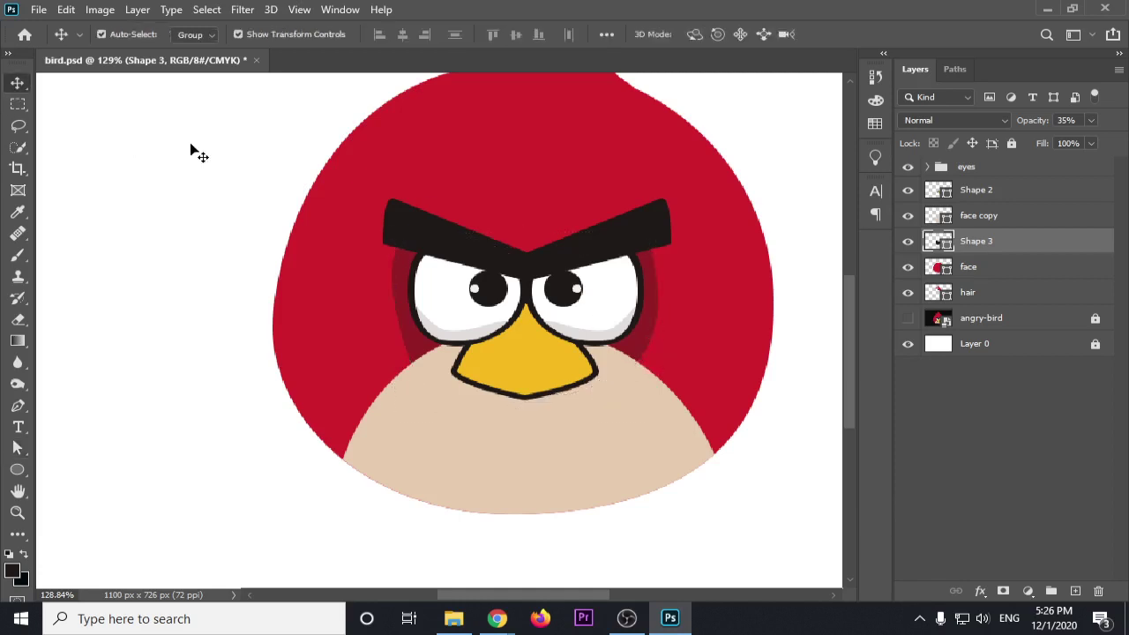
left_click(198, 154)
scroll(562, 277, "down", 1)
scroll(529, 256, "up", 2, "alt")
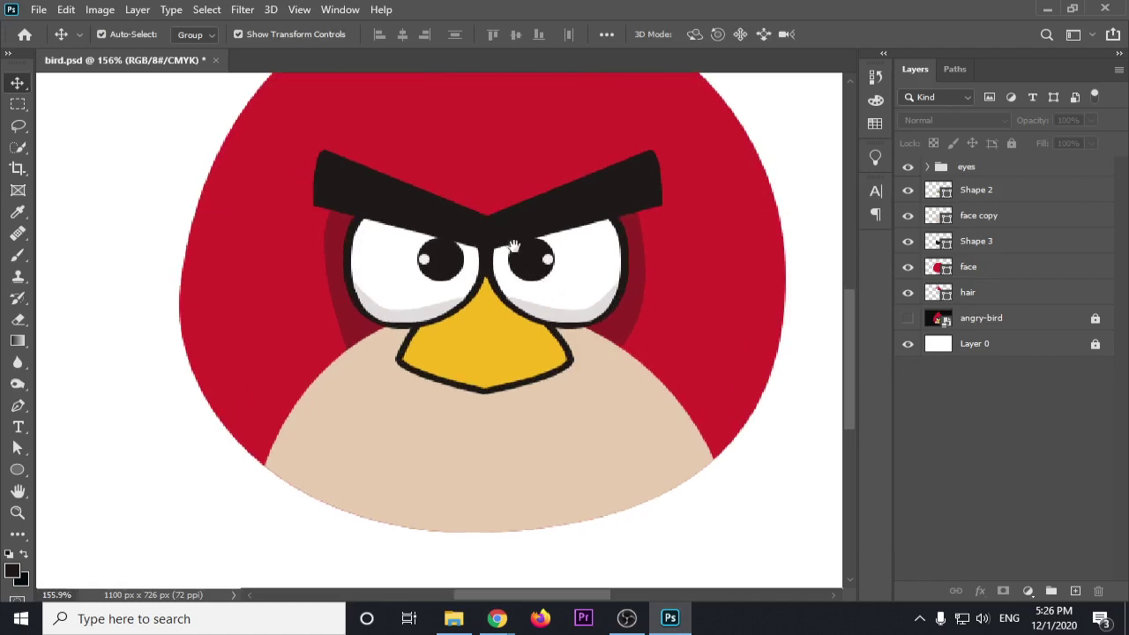
scroll(514, 245, "up", 2)
Check the eyes against the reference cheek marks, then restore the rebuilt bird layers
left_click(17, 469)
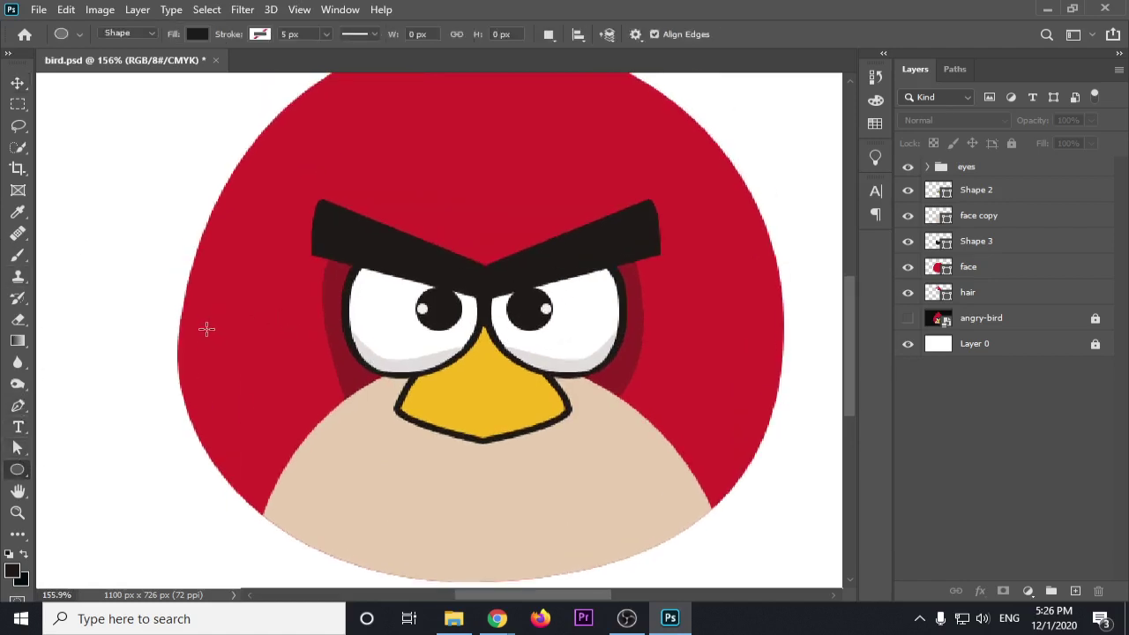
left_click_drag(909, 168, 907, 292)
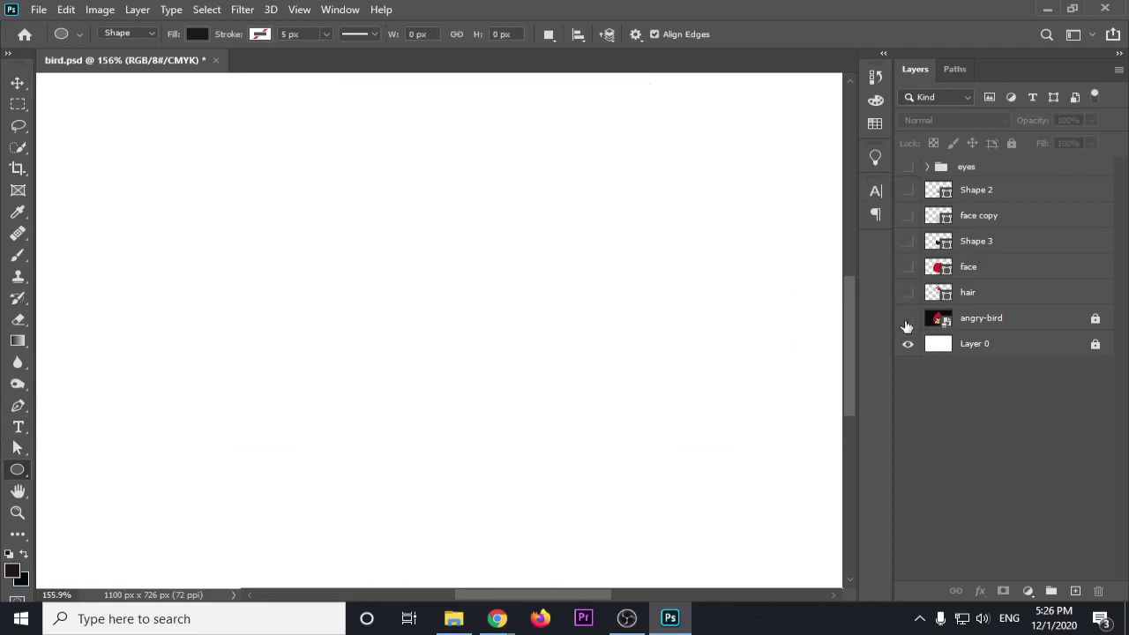
left_click(908, 318)
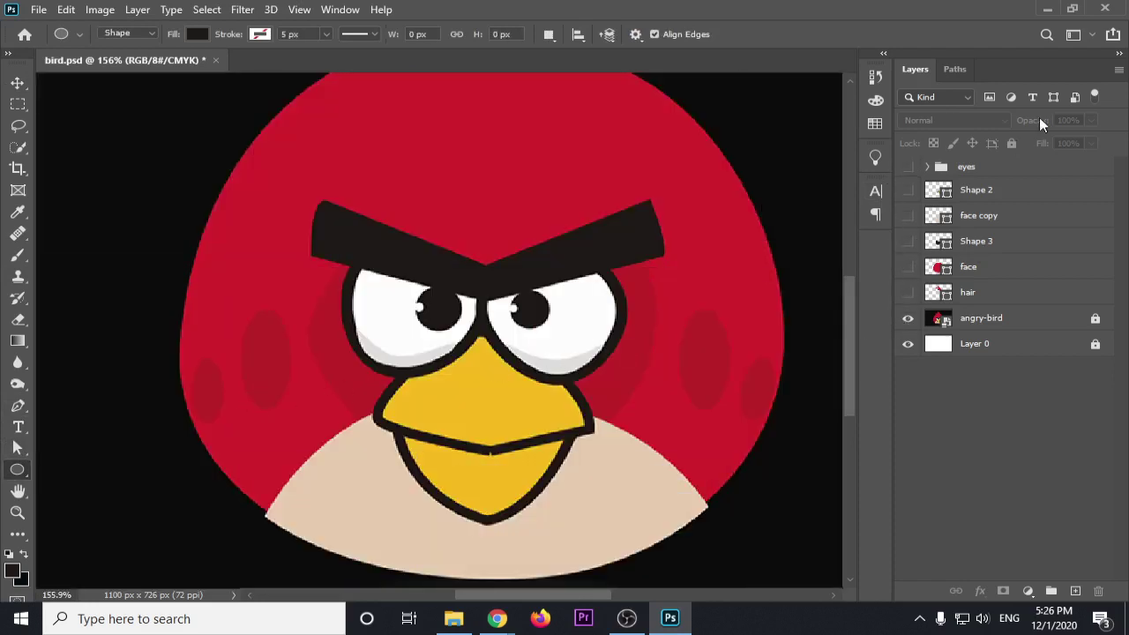
left_click(908, 167)
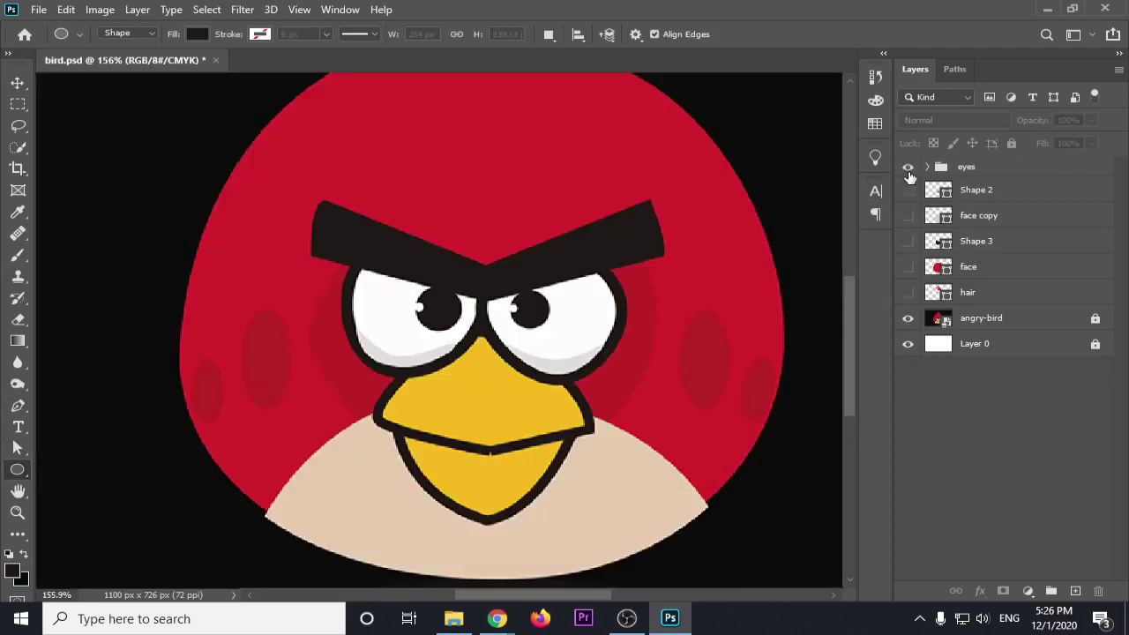
left_click(908, 318)
left_click_drag(908, 292, 912, 196)
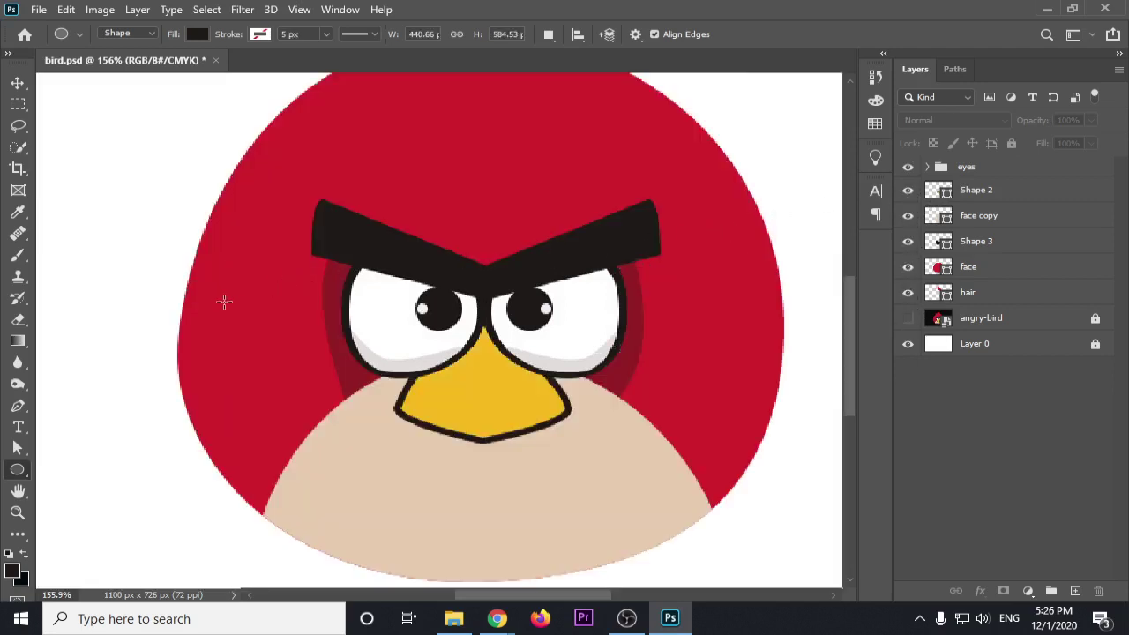
Draw two tall ovals on the left cheek and line them up side by side
left_click_drag(200, 312, 237, 405)
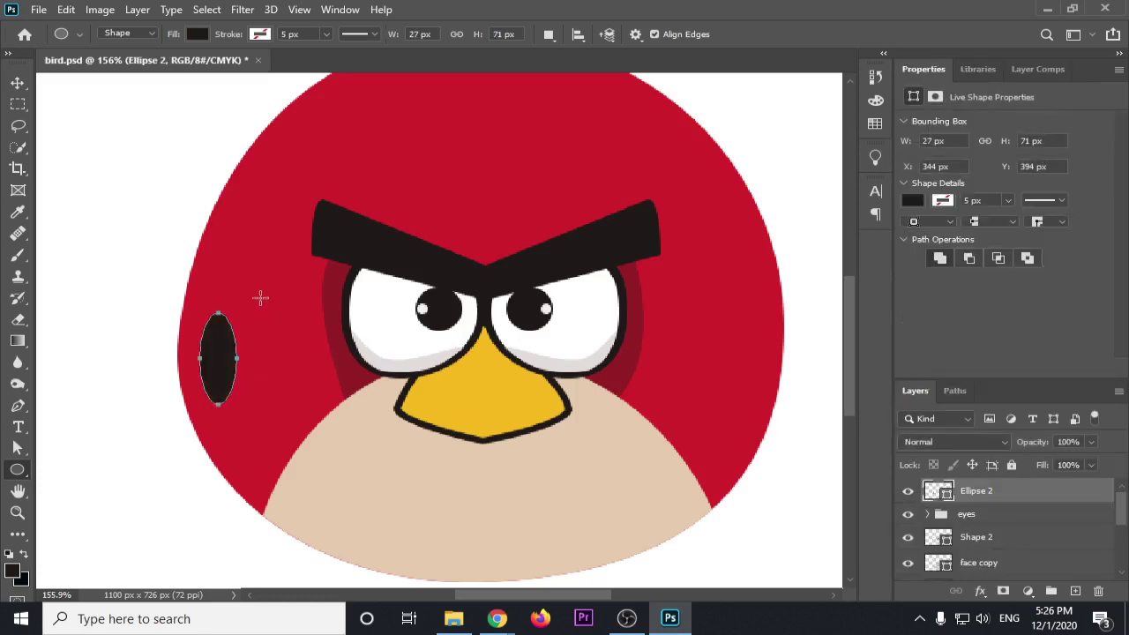
left_click_drag(257, 292, 302, 409)
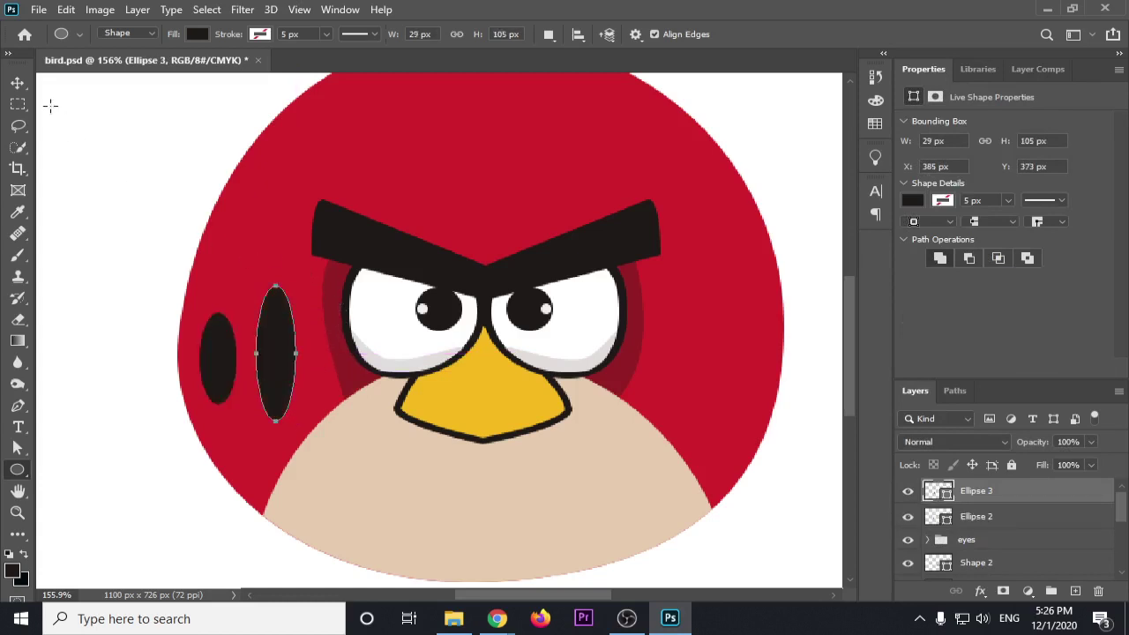
key("v")
mouse_move(218, 348)
left_mouse_down()
mouse_move(218, 362)
mouse_move(275, 343)
left_mouse_up()
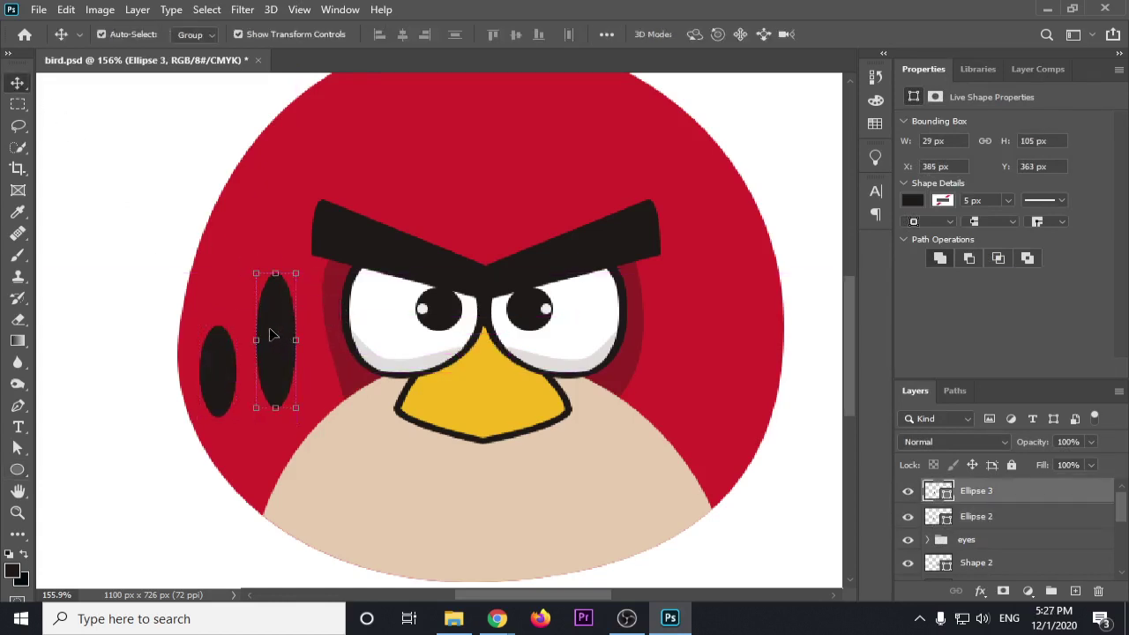
left_click(221, 368, "shift")
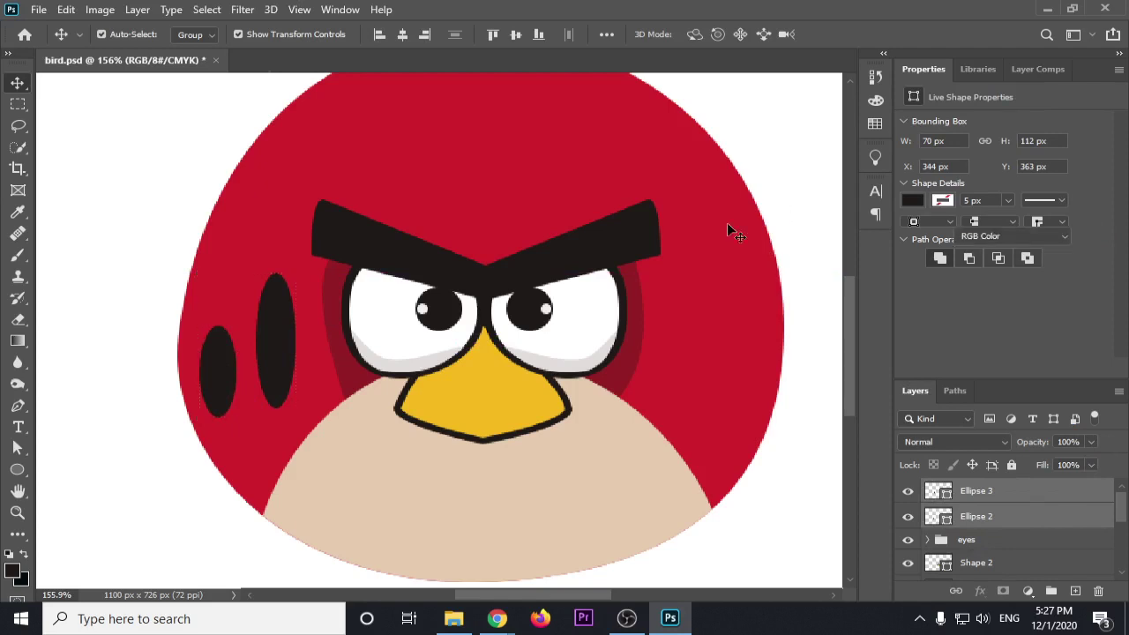
Set both cheek ovals to 15% opacity and Alt-drag a copy to the right cheek
left_click(644, 353)
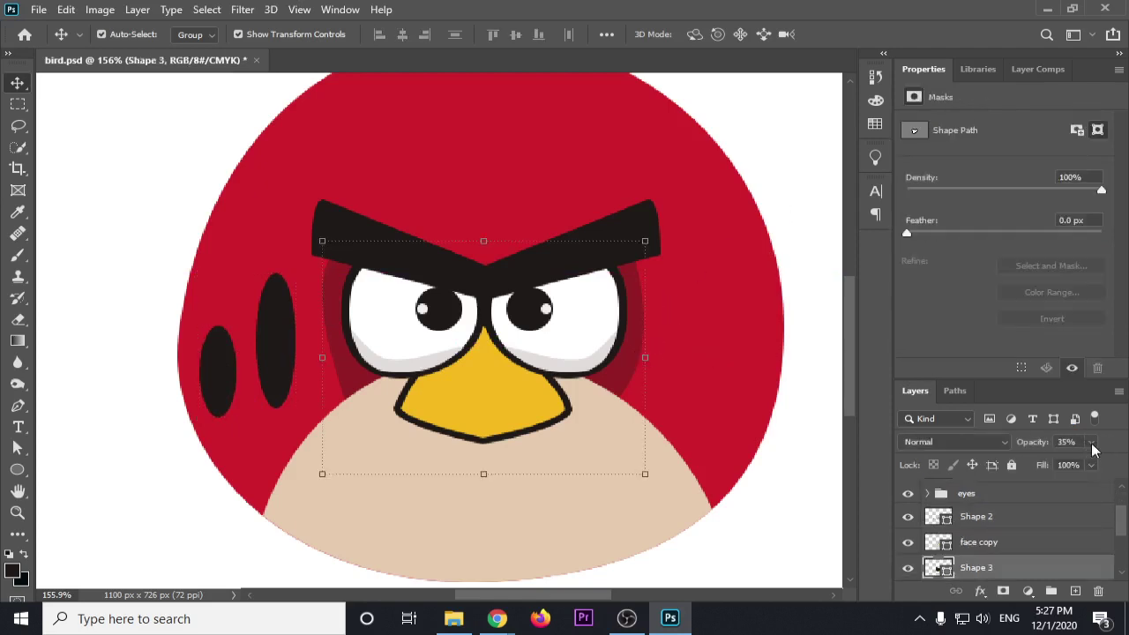
left_click(280, 346)
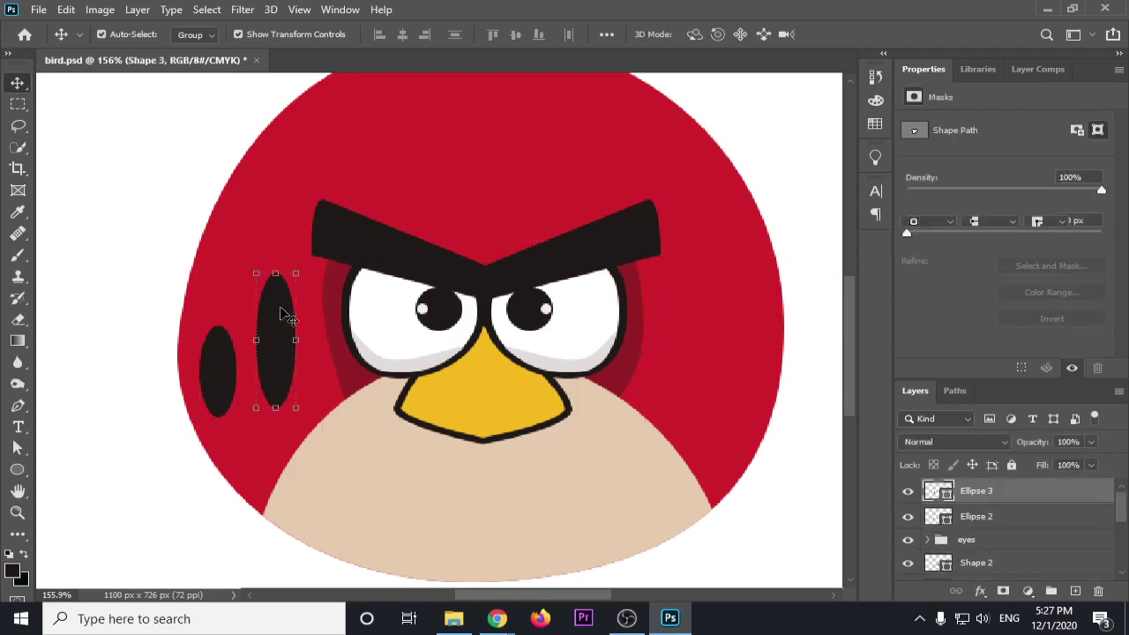
left_click(223, 374, "shift")
left_click(1076, 442)
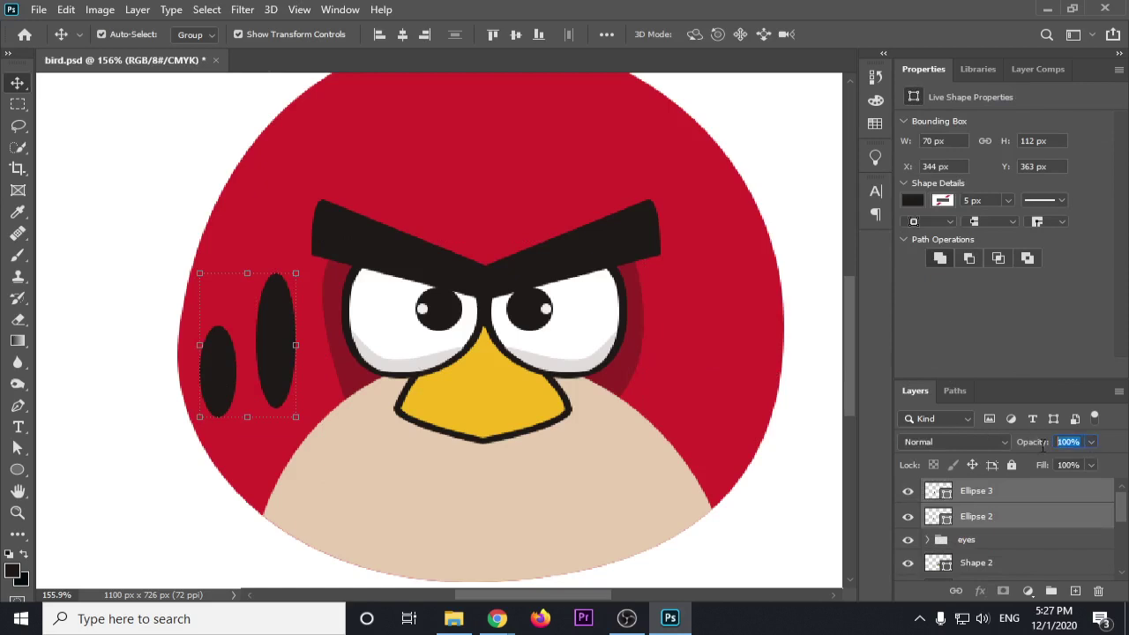
left_click(1040, 447)
type("50")
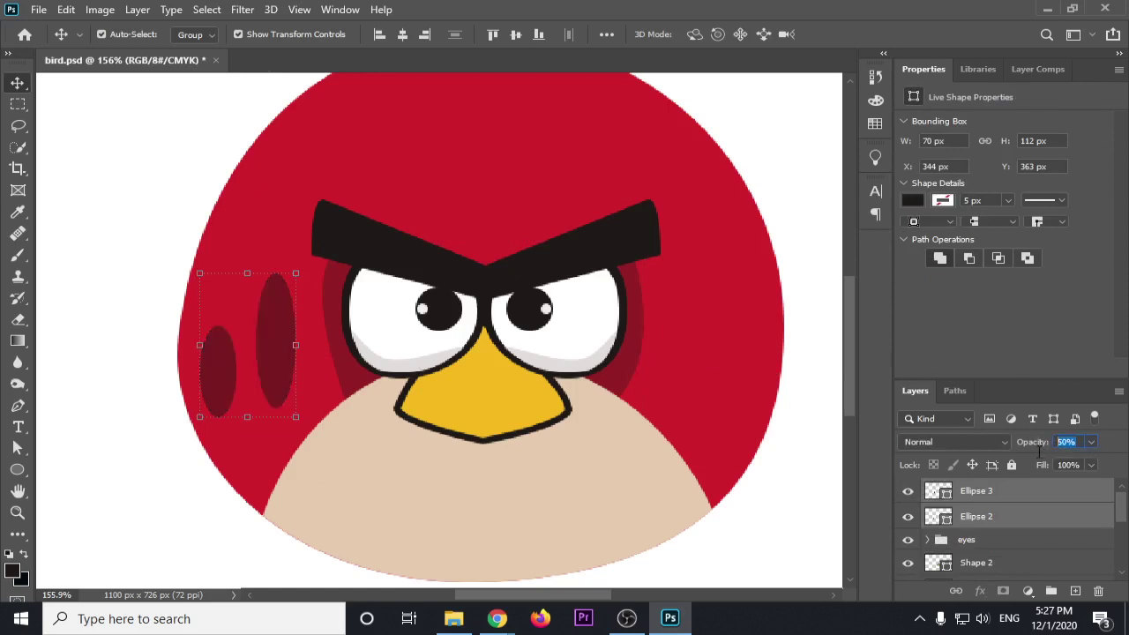
type("35")
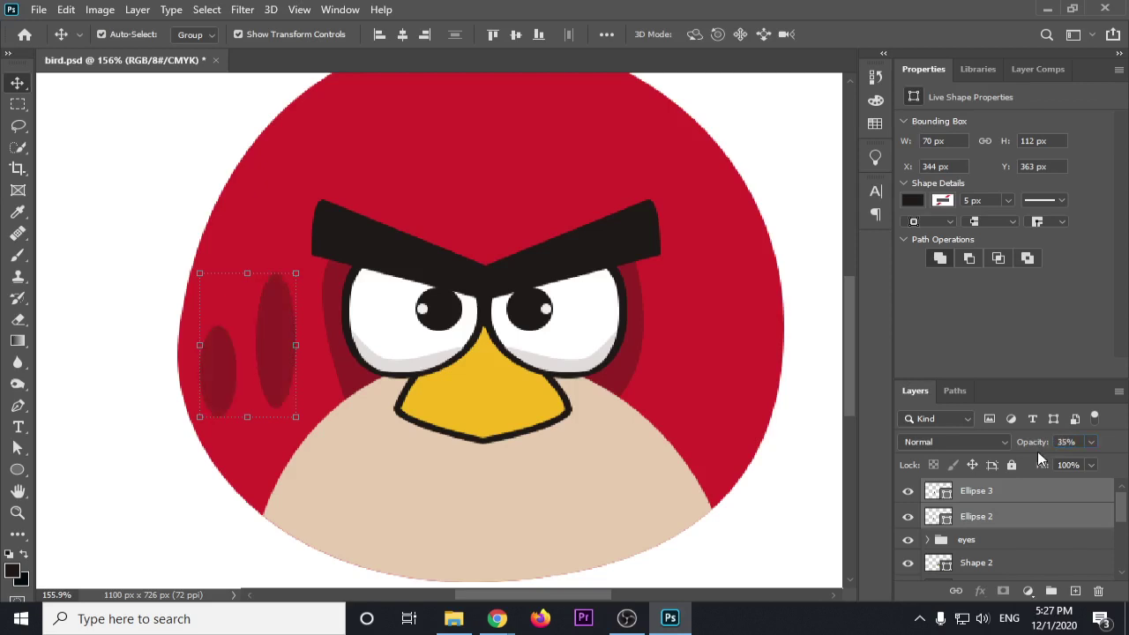
left_click(1093, 443)
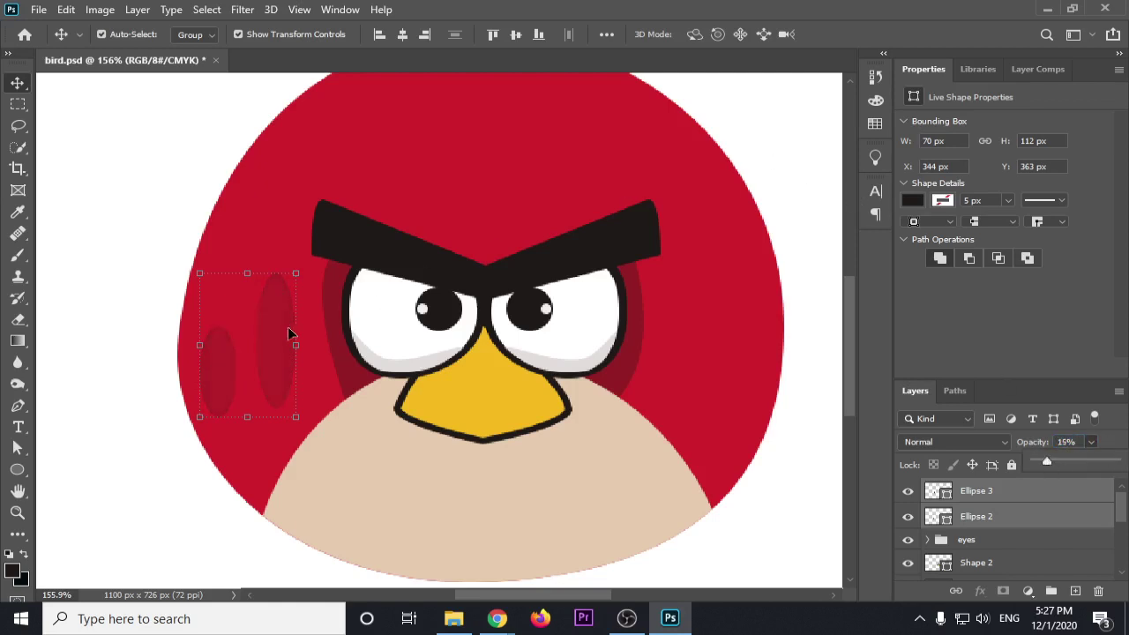
left_click_drag(265, 353, 739, 330)
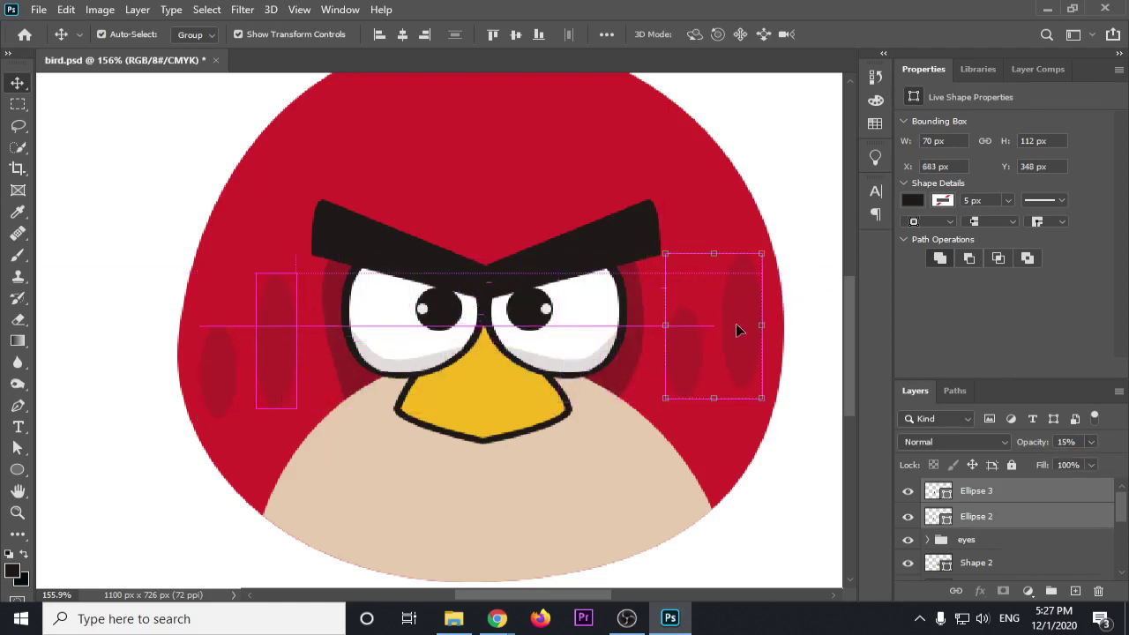
Flip the copied right-cheek ovals horizontally with Free Transform
key("ctrl+t")
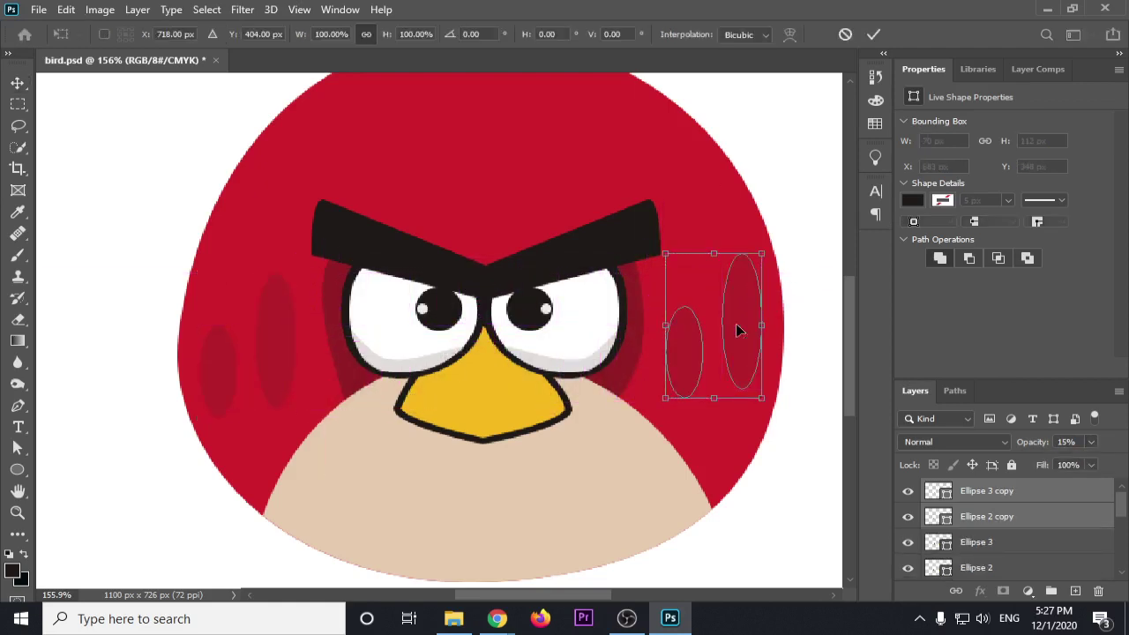
right_click(740, 331)
left_click(770, 301)
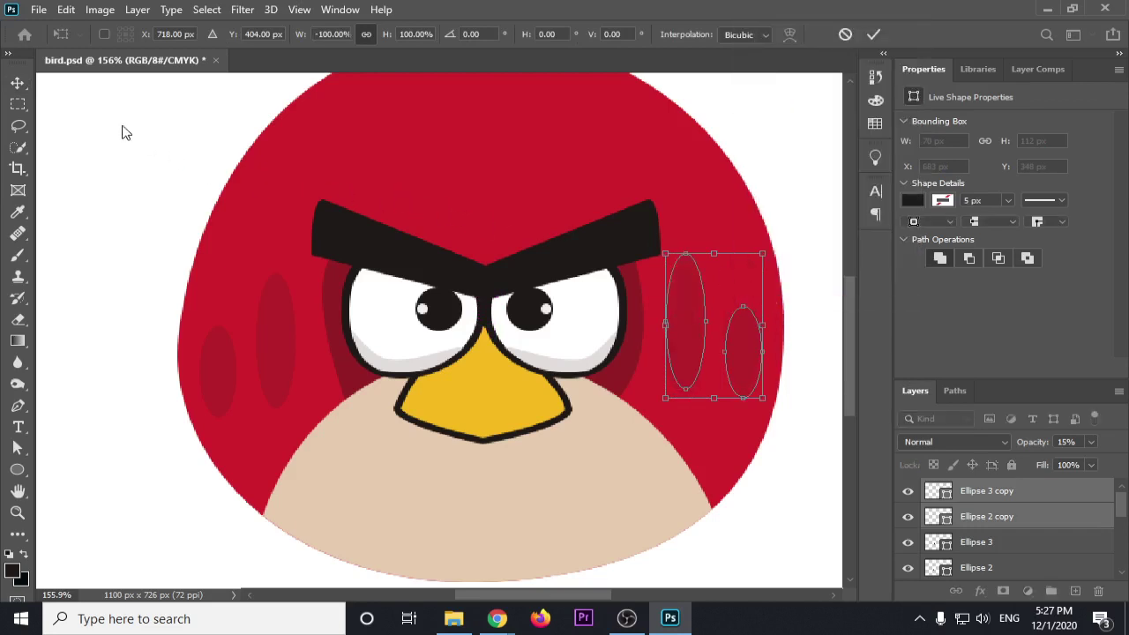
key("Return")
left_click(167, 154)
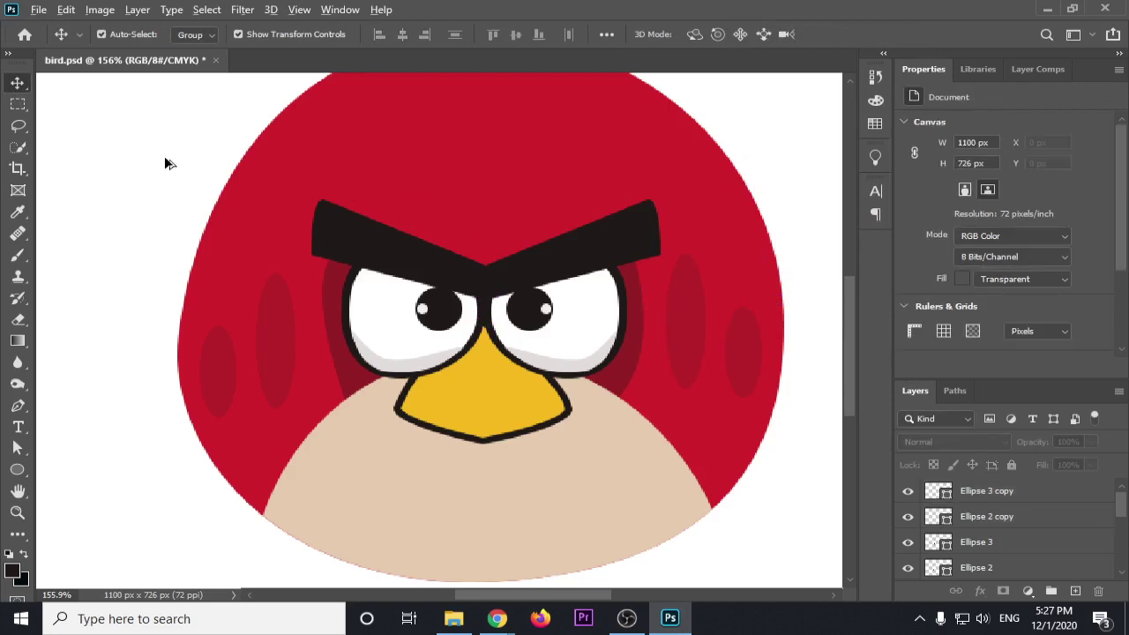
Close the Properties panel group to show the full layer list
scroll(165, 159, "down", 1)
left_click(1119, 69)
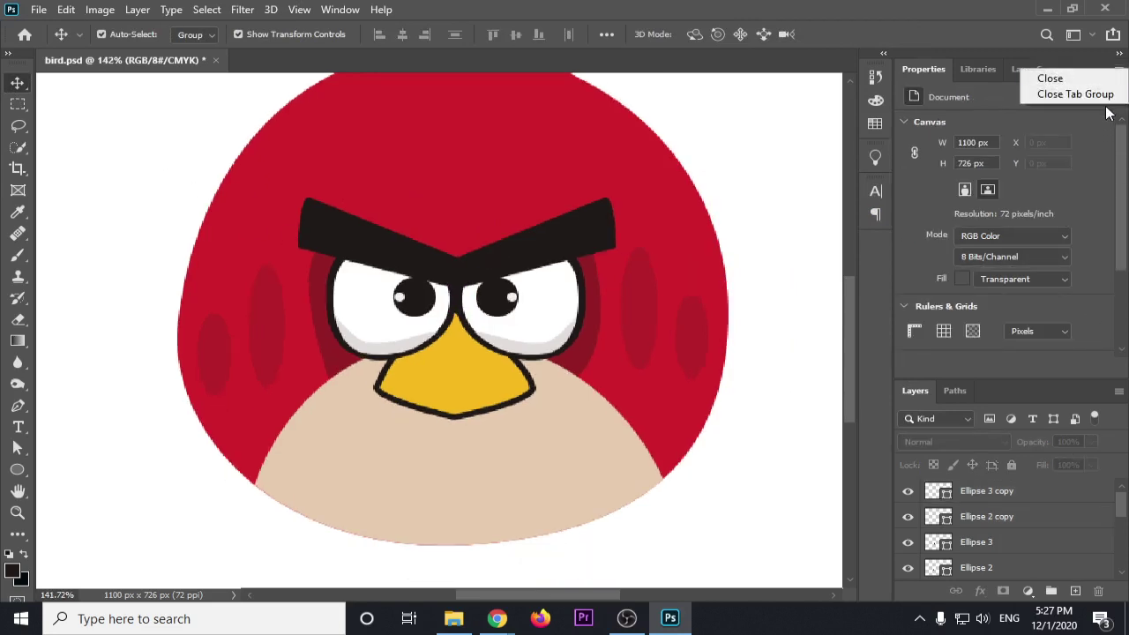
left_click(1078, 93)
scroll(649, 318, "down", 2)
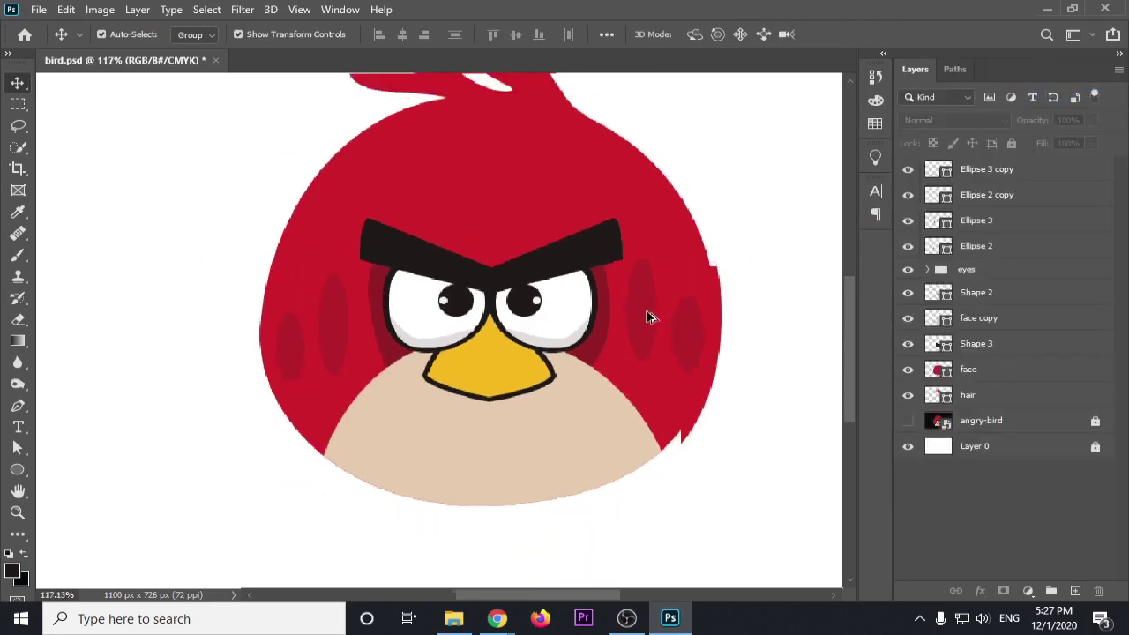
scroll(648, 318, "down", 1)
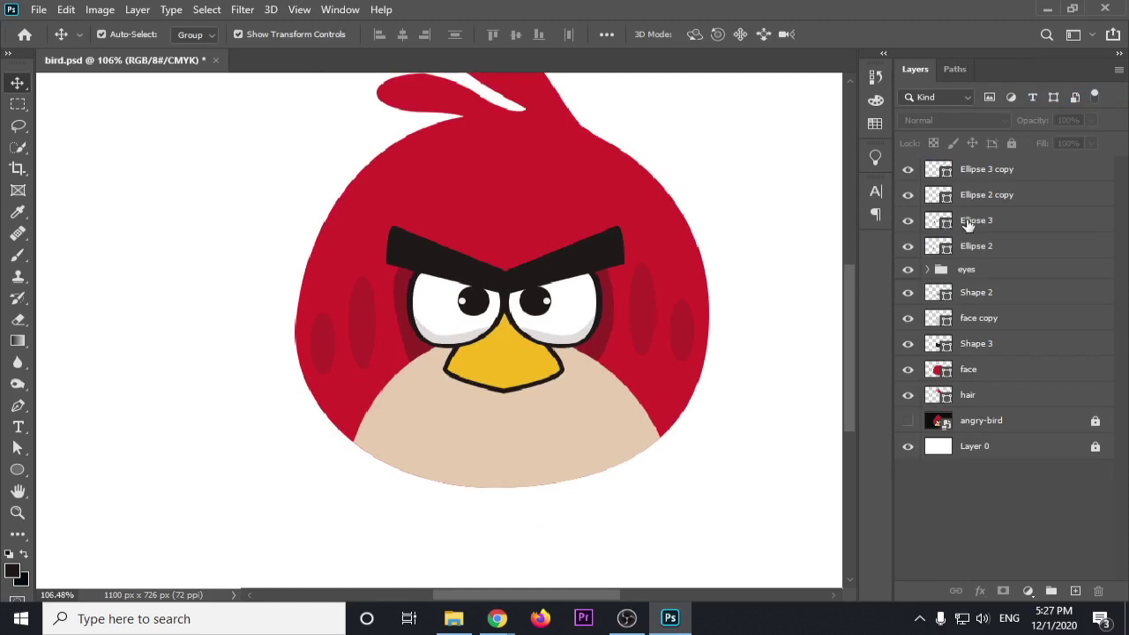
Toggle the bird layers' visibility to check them, ending with the rebuilt bird shown
left_click(993, 398)
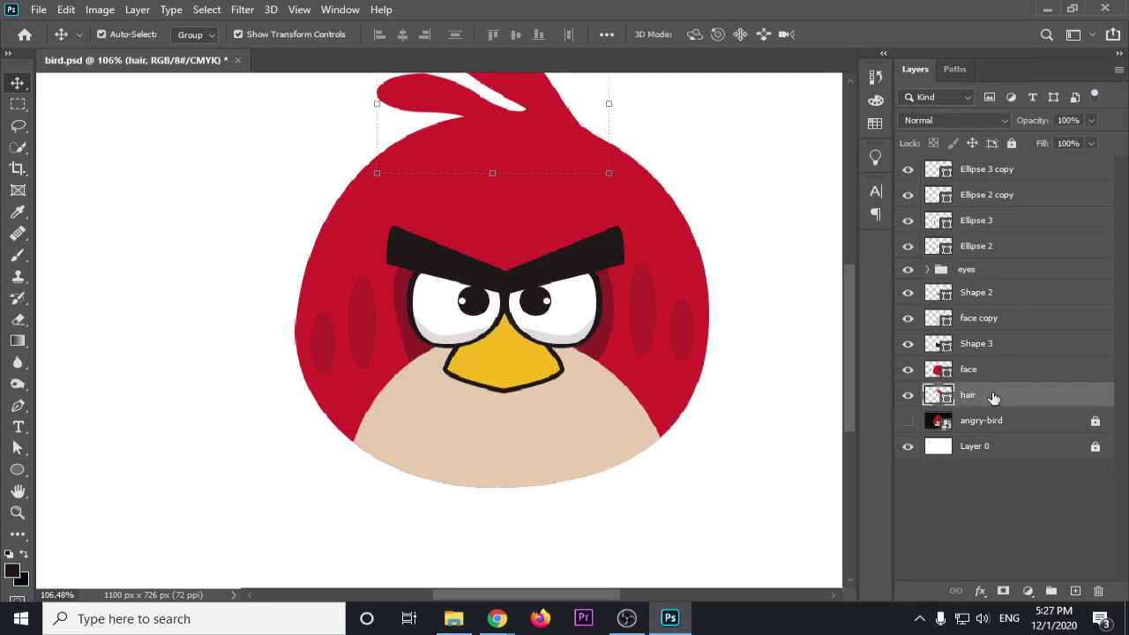
left_click(985, 423)
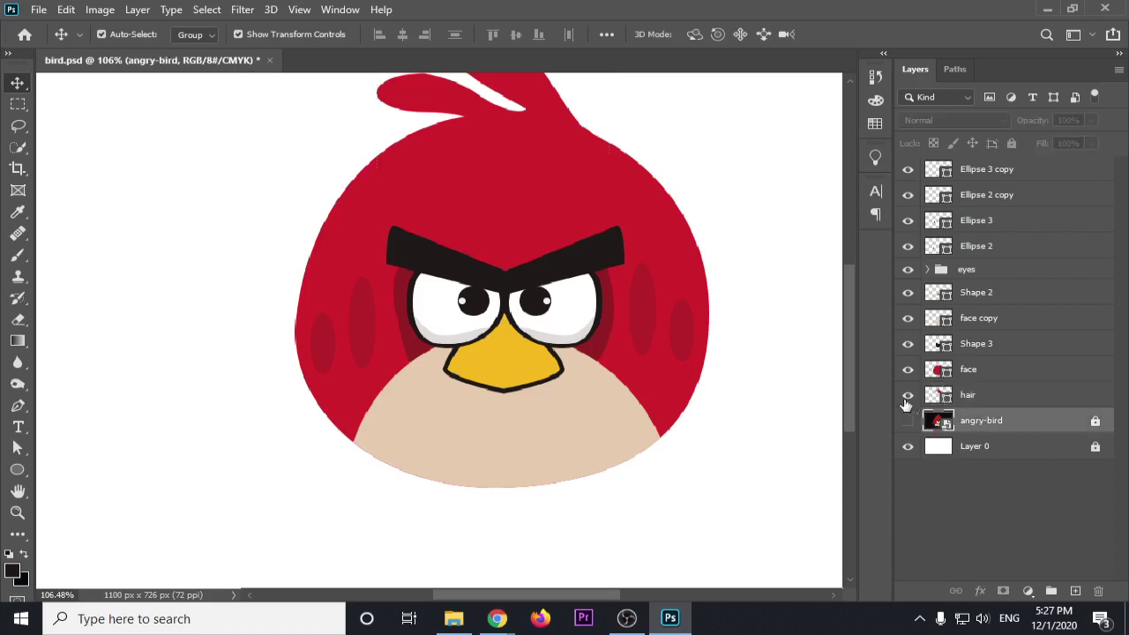
left_click_drag(908, 395, 909, 169)
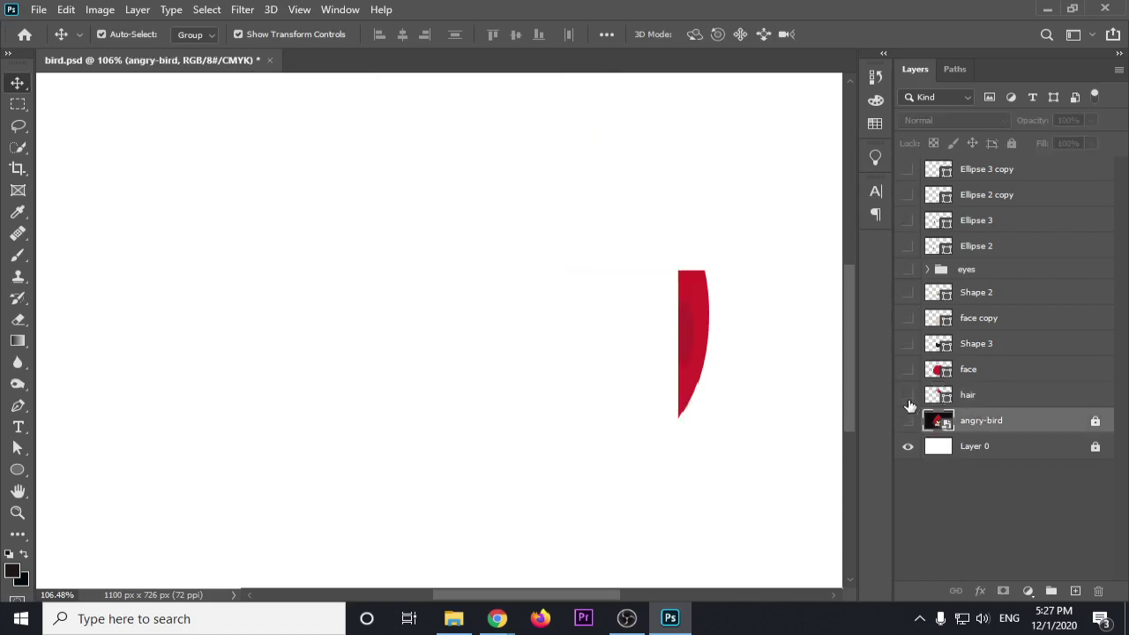
left_click_drag(908, 170, 908, 369)
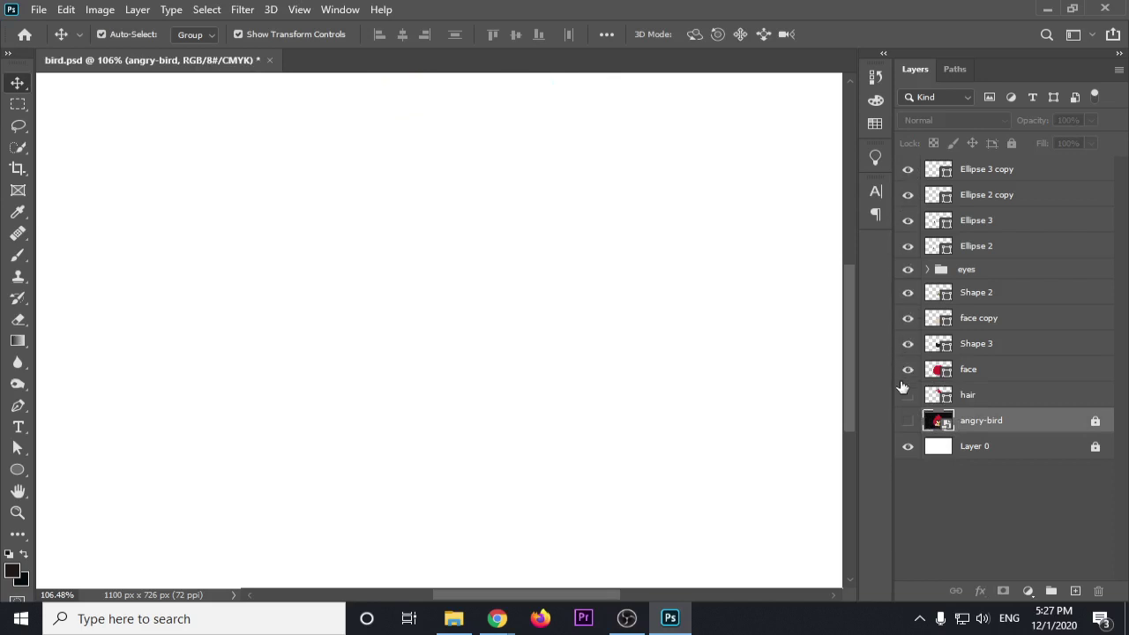
left_click(908, 394)
left_click(968, 395)
Group the bird layers from hair to Ellipse 3 copy into a group named 'design'
left_click(973, 172, "shift")
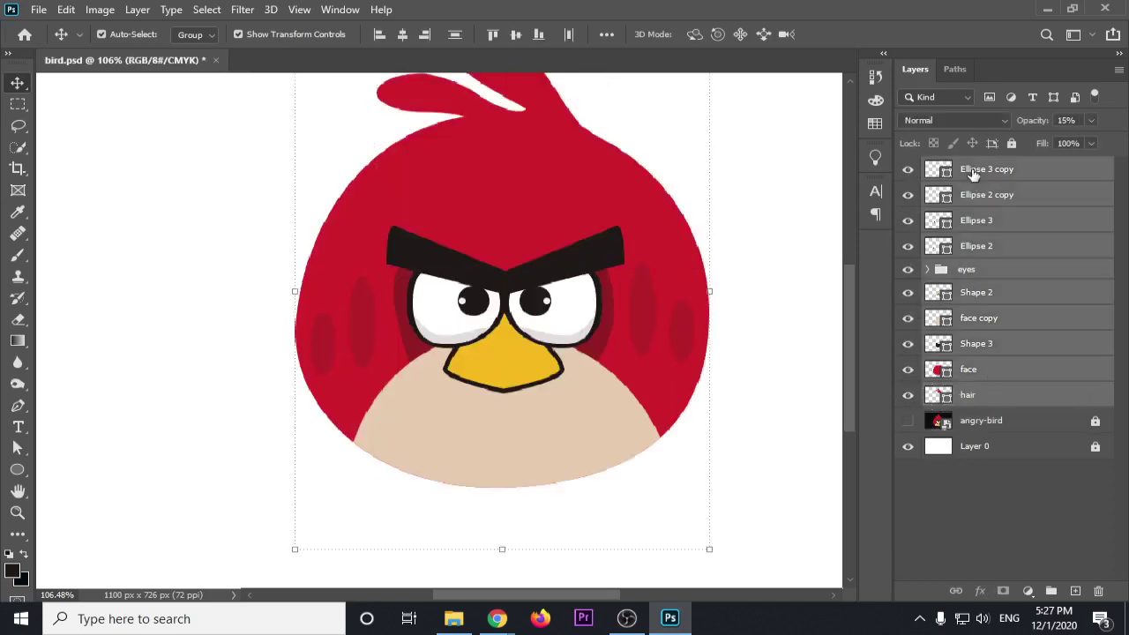
key("ctrl+g")
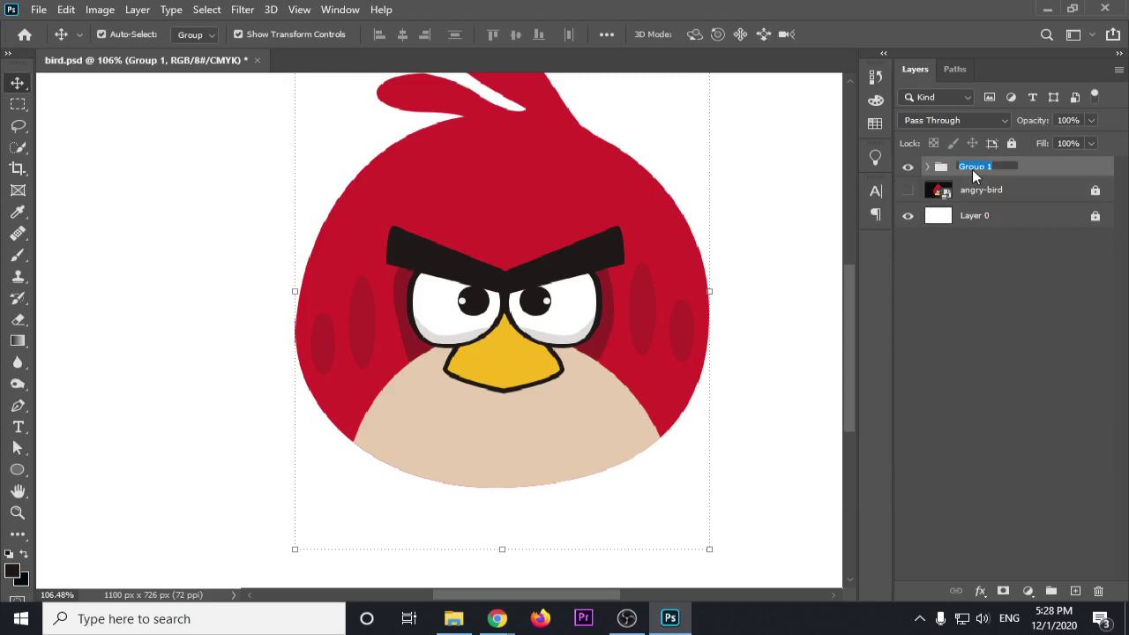
type("dsign")
key("Return")
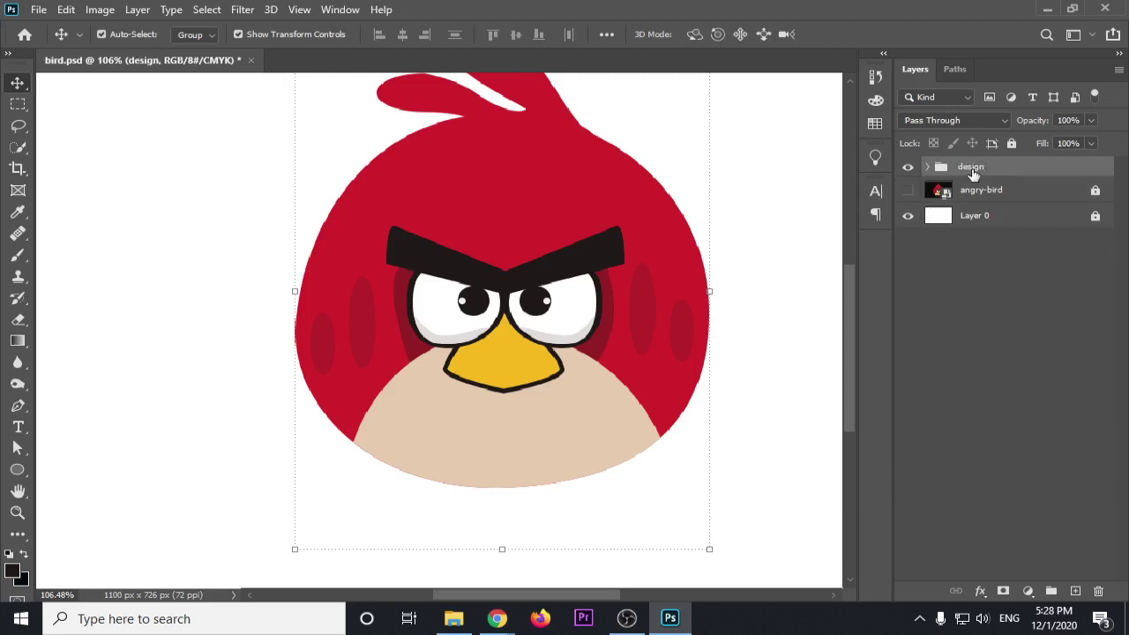
Hide the design group and the reference image so only the white background shows
left_click(911, 191)
left_click(908, 191)
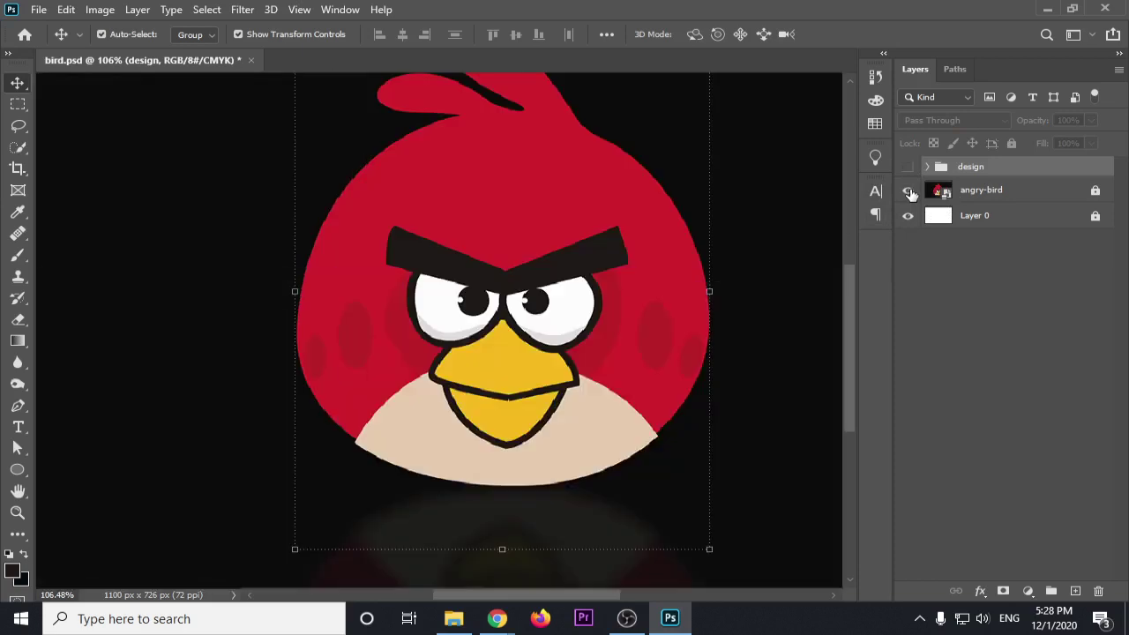
left_click(908, 191)
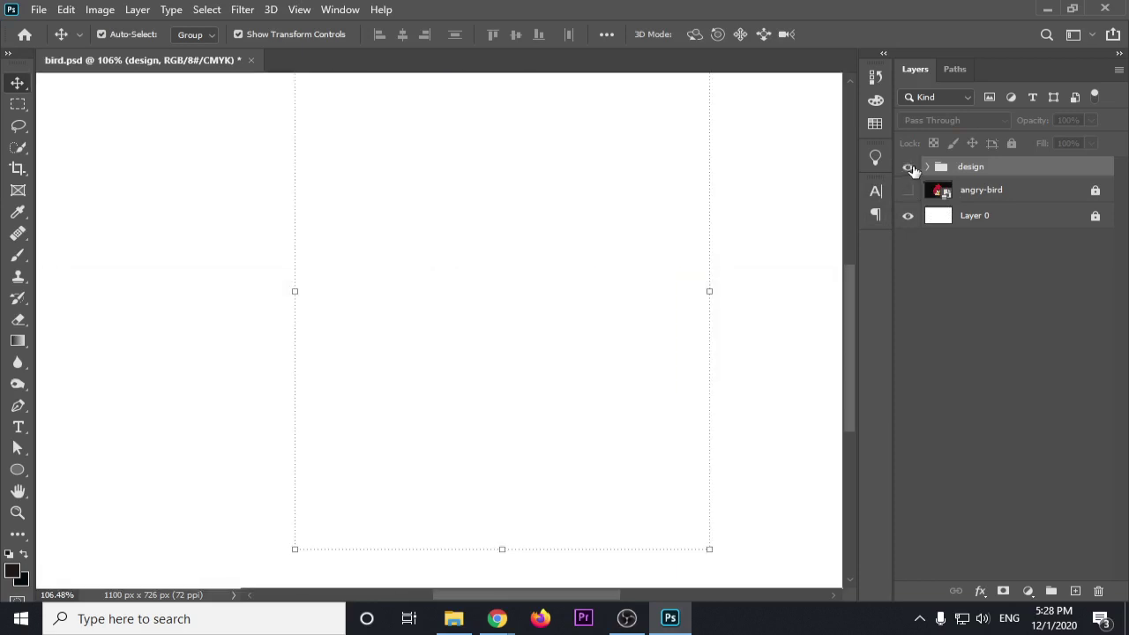
left_click(908, 166)
left_click(1001, 221)
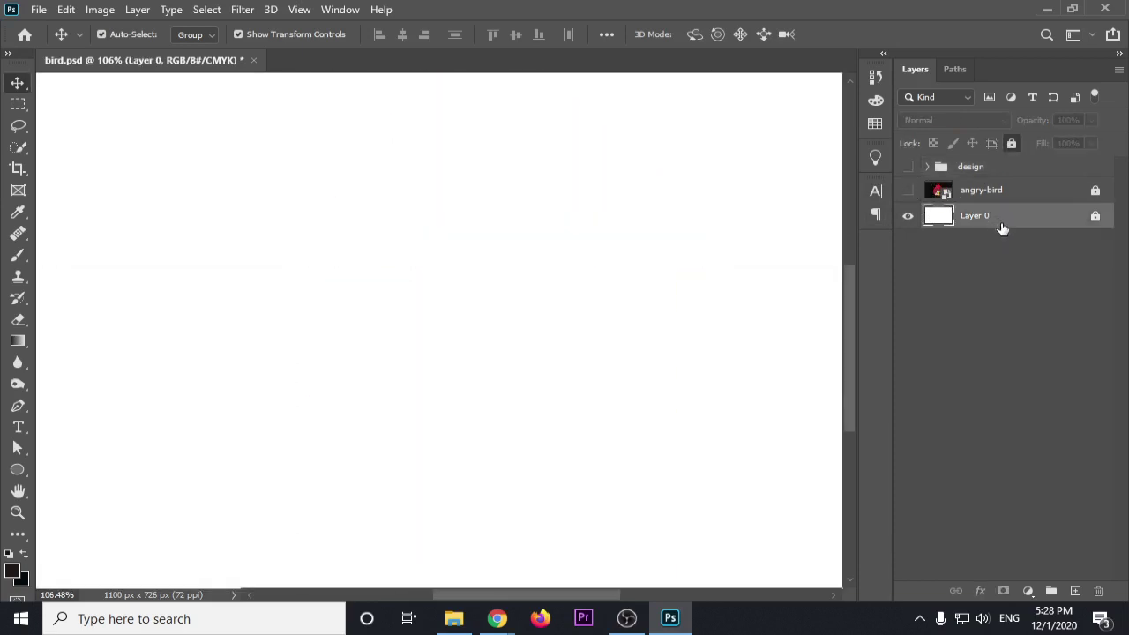
left_click(969, 166)
left_click(909, 168)
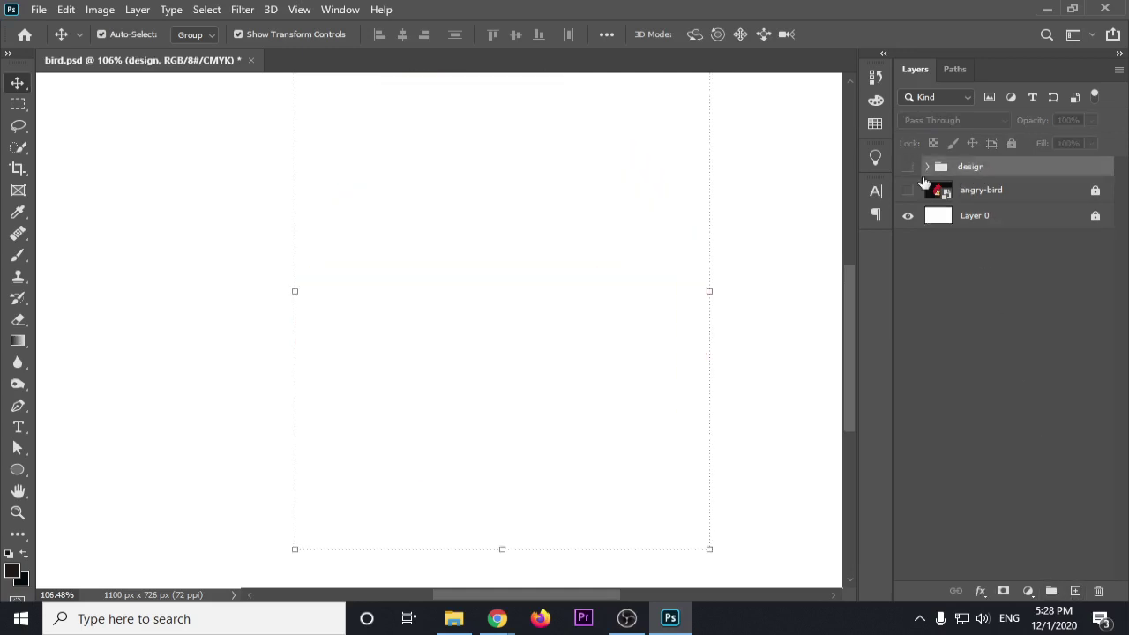
left_click(1001, 220)
left_click(1029, 592)
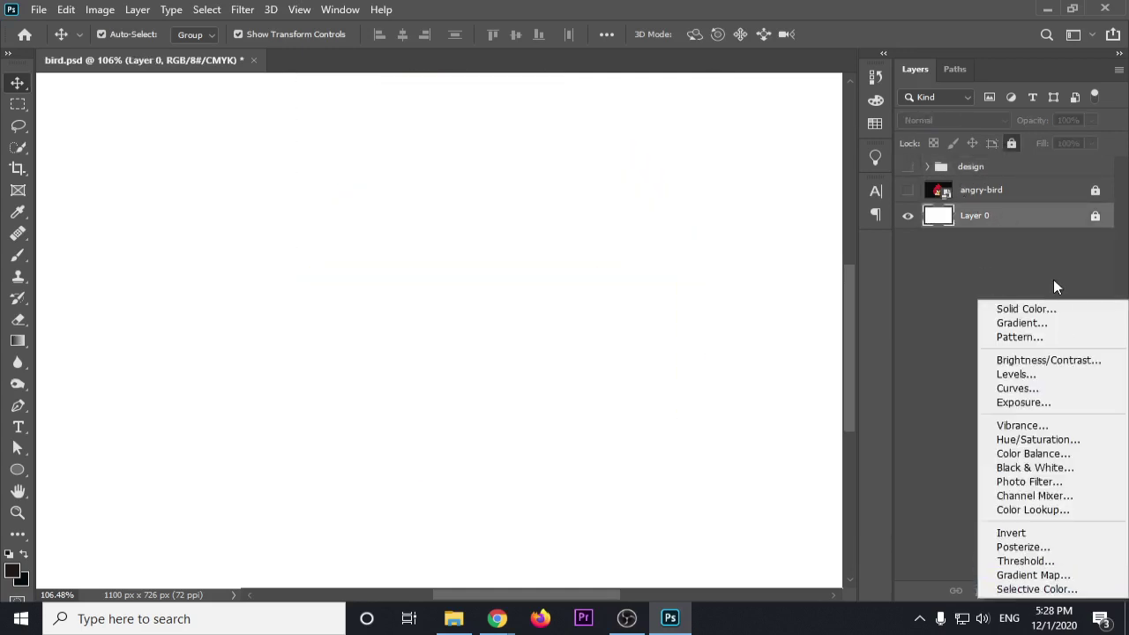
Add a #141414 solid colour fill layer, then show and select the design group
left_click(1026, 309)
left_click_drag(719, 388, 660, 397)
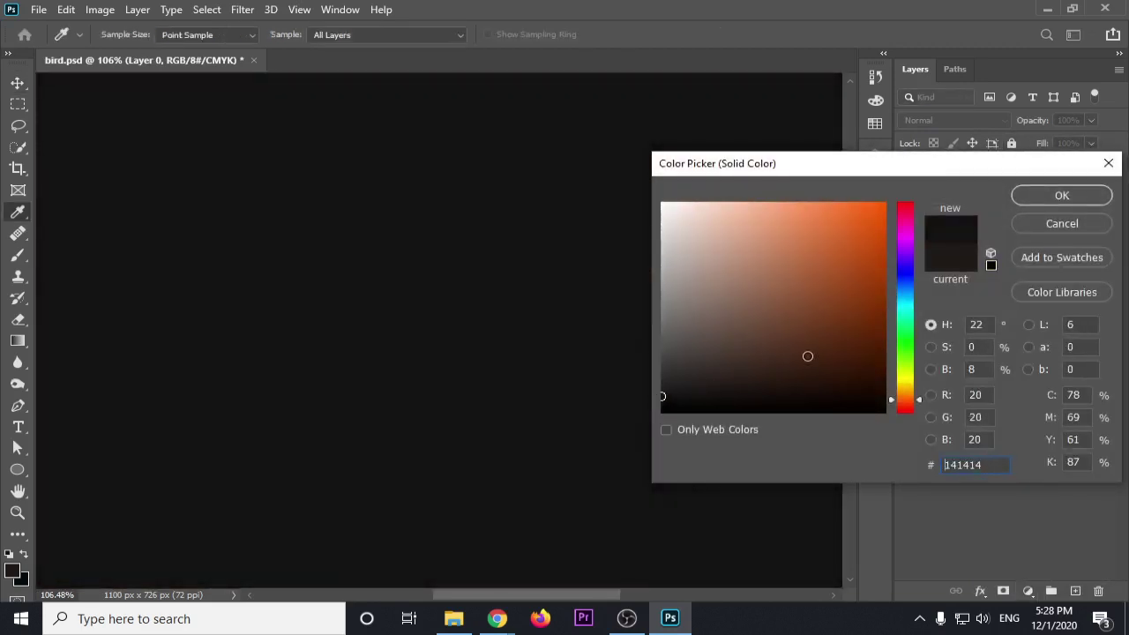
left_click(1057, 199)
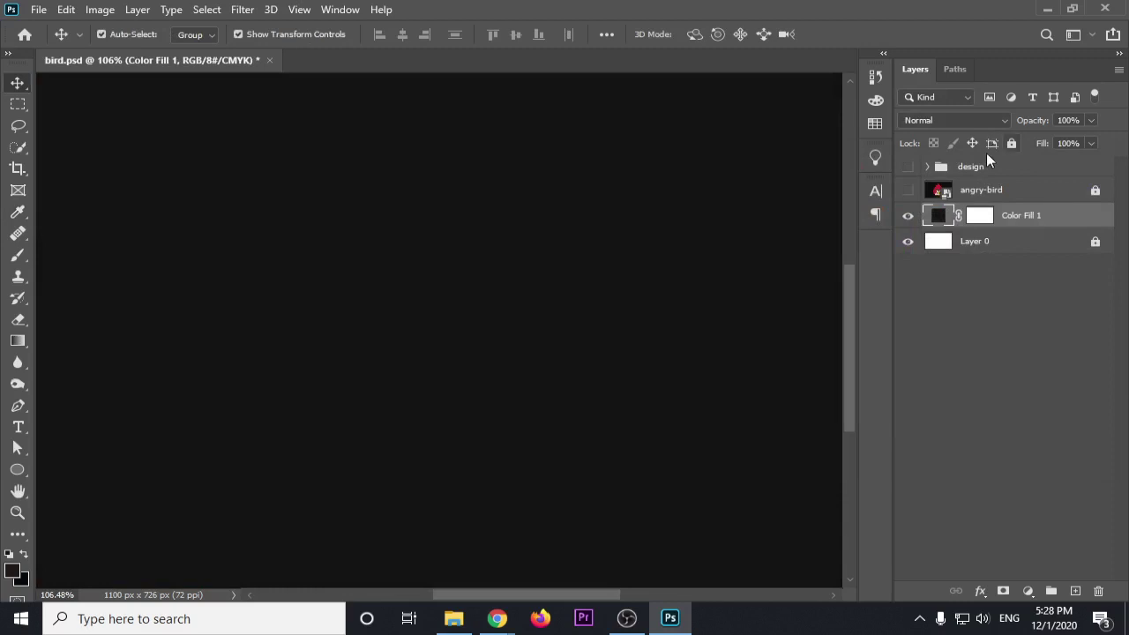
left_click(908, 166)
scroll(524, 311, "down", 5)
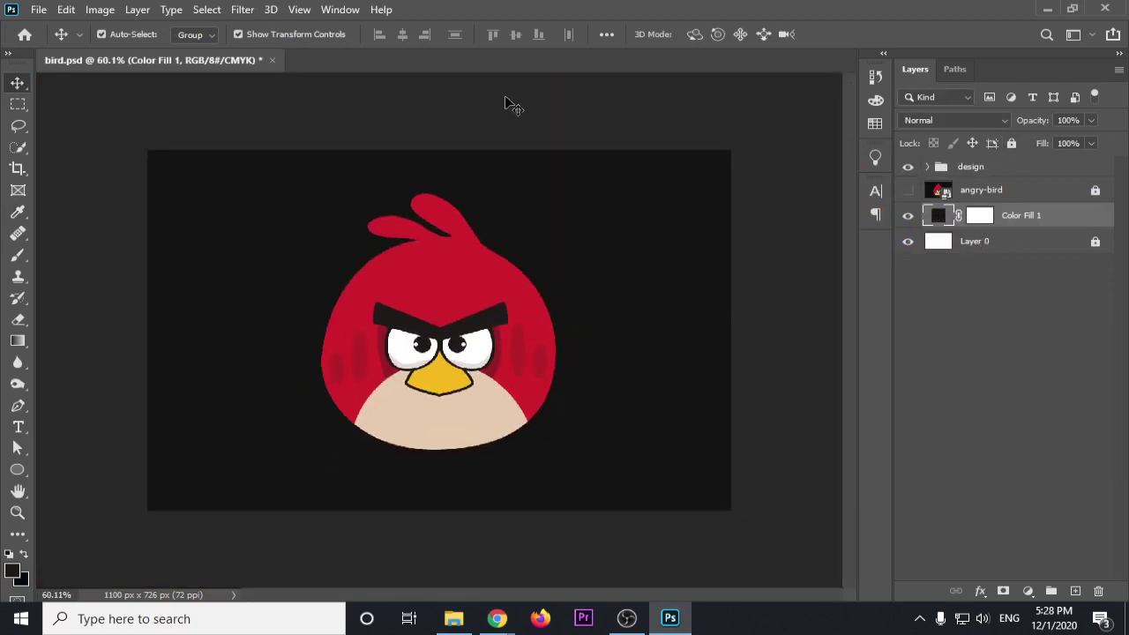
left_click(467, 300)
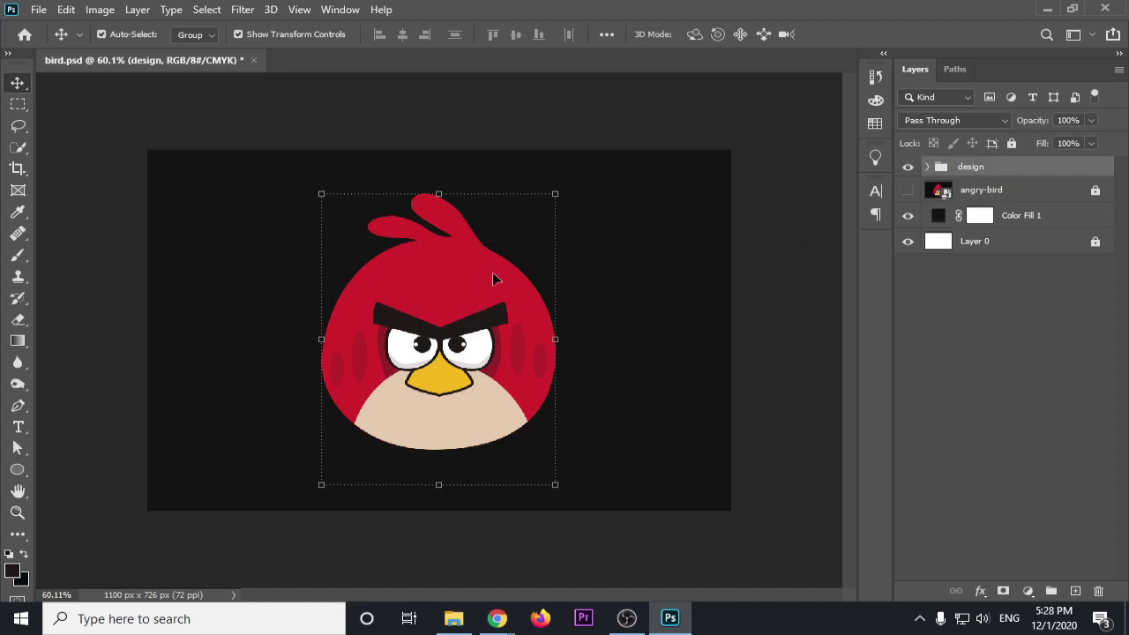
left_click(136, 9)
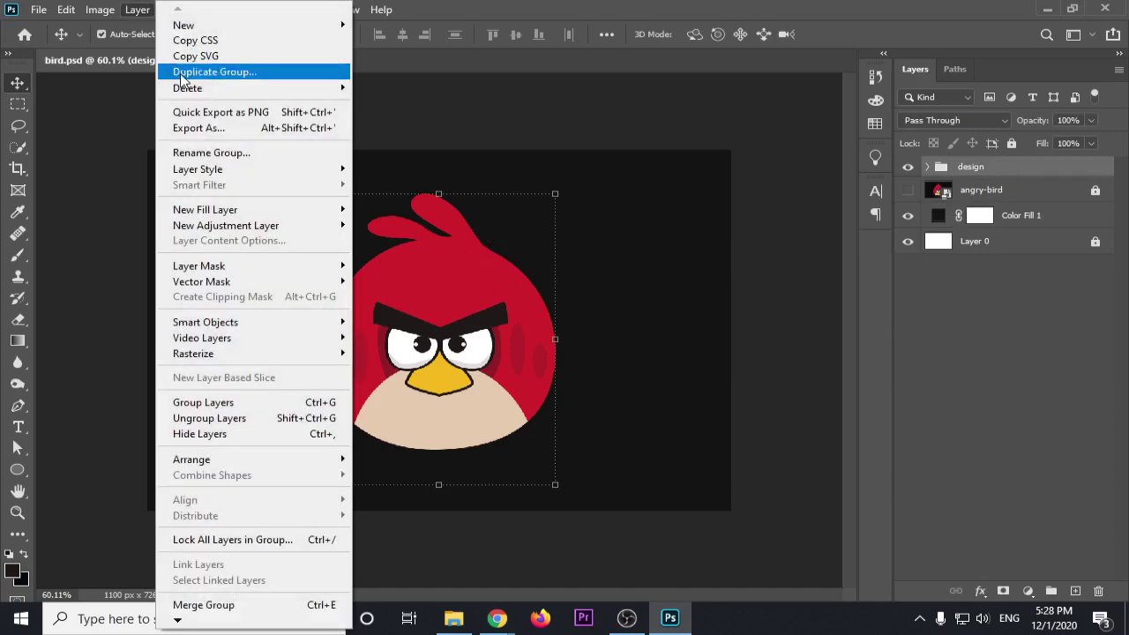
Duplicate the design group, flip it vertically, move it below the bird, and set 4% opacity
left_click(190, 72)
key("Return")
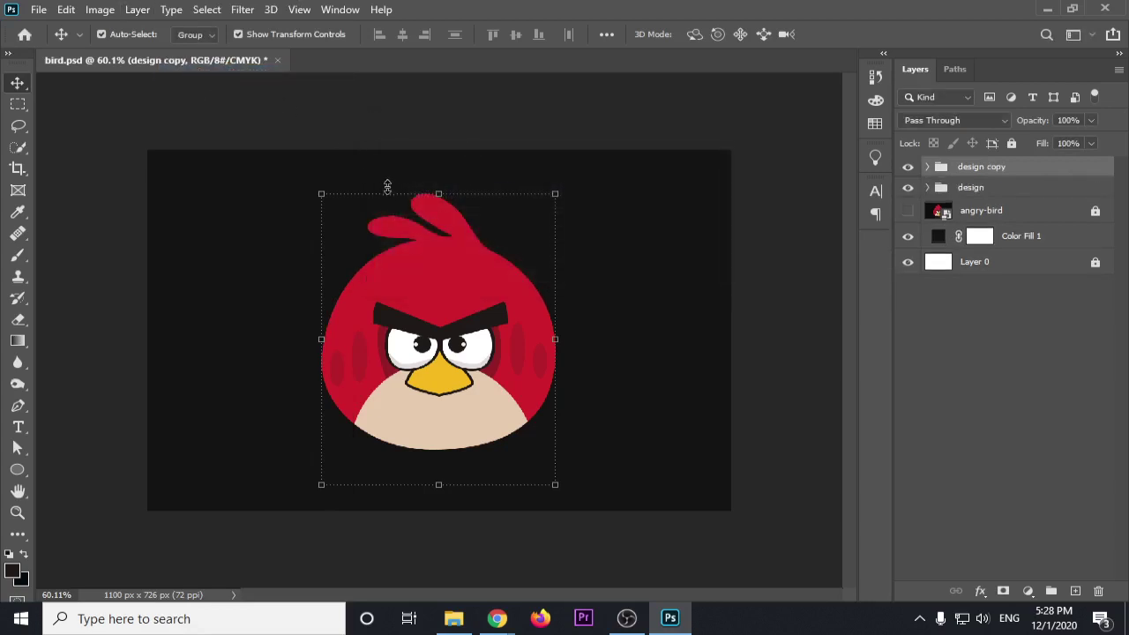
key("ctrl+t")
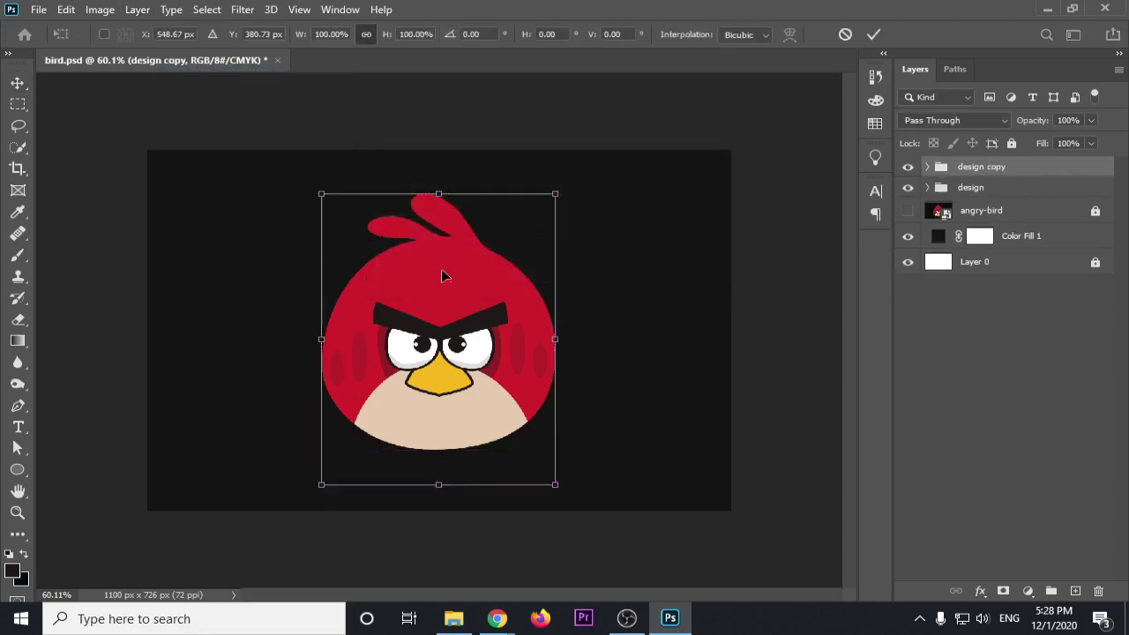
right_click(445, 276)
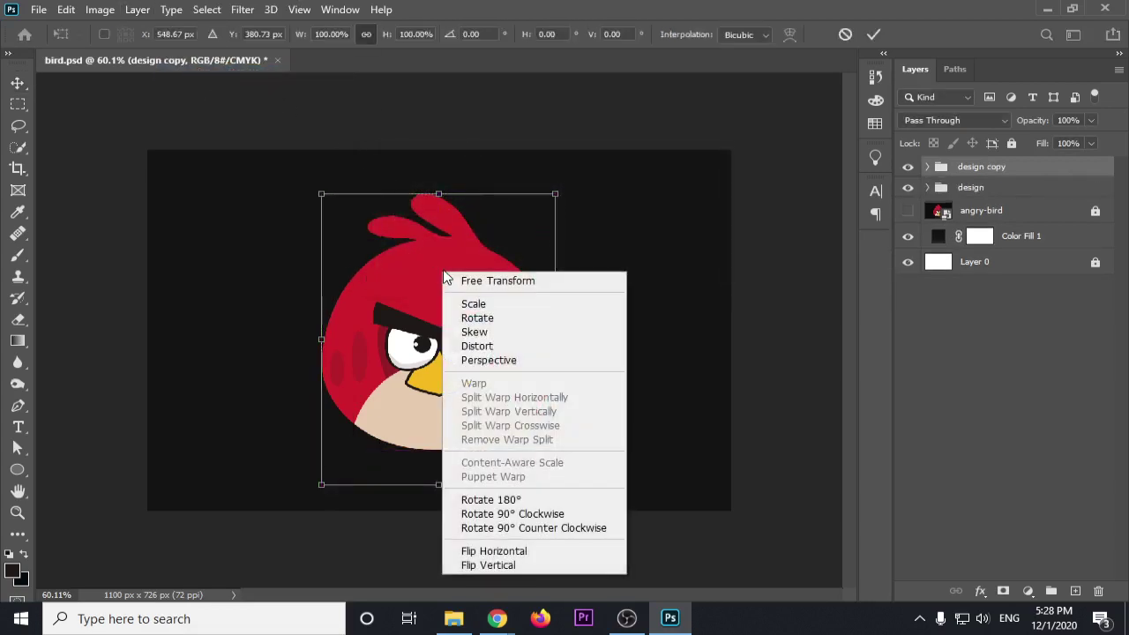
left_click(519, 563)
mouse_move(483, 270)
left_mouse_down()
mouse_move(498, 511)
mouse_move(499, 495)
left_mouse_up()
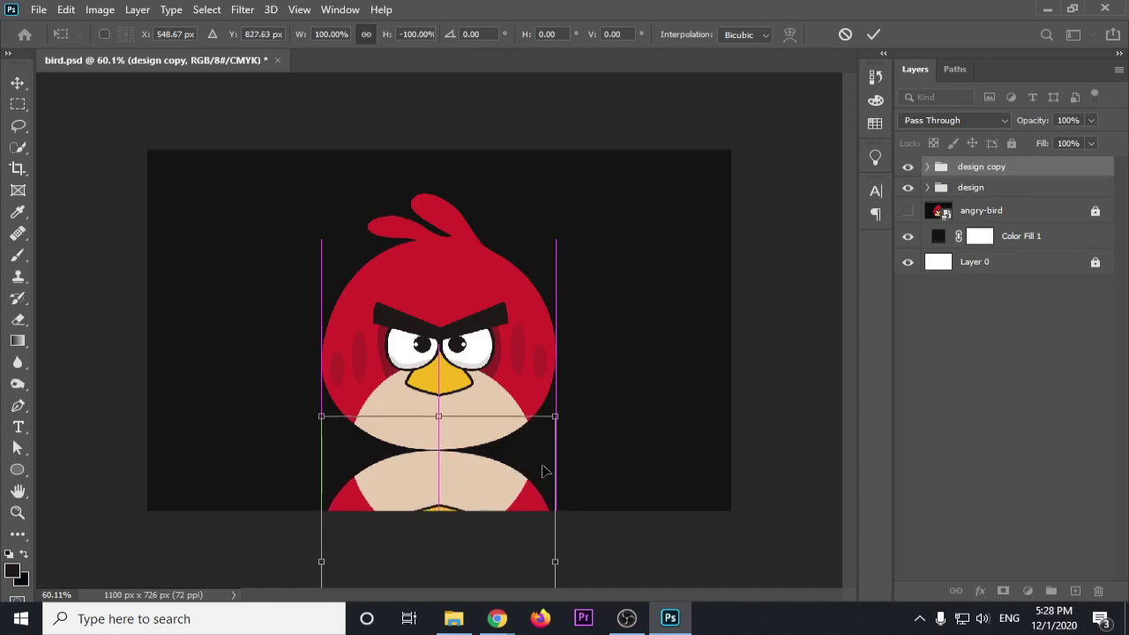
left_click(1092, 122)
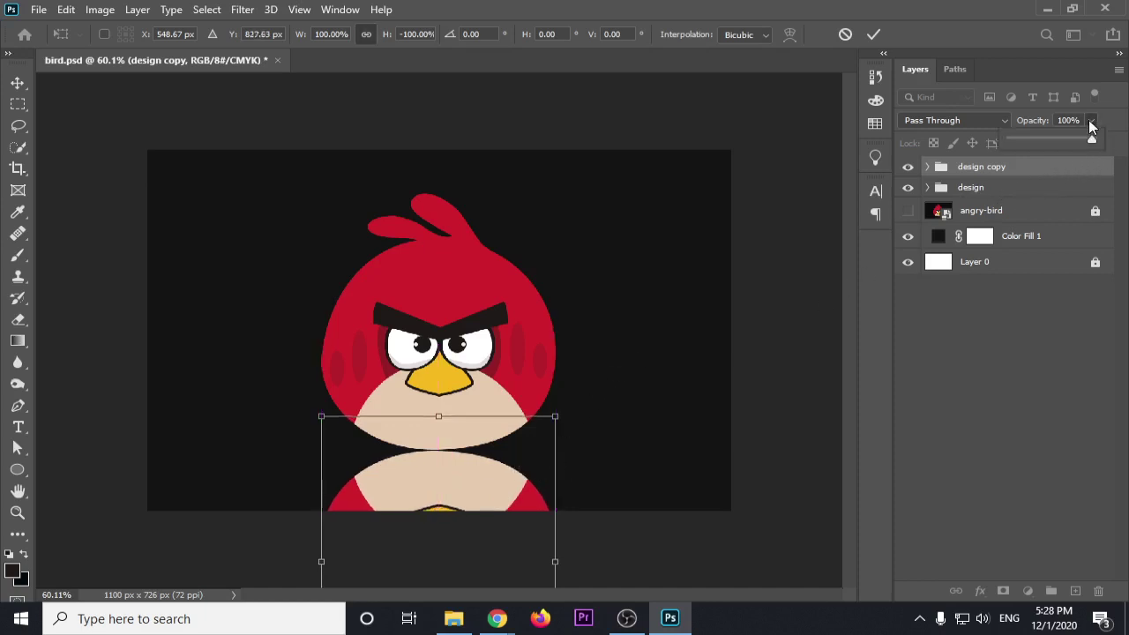
left_click_drag(1044, 139, 1014, 139)
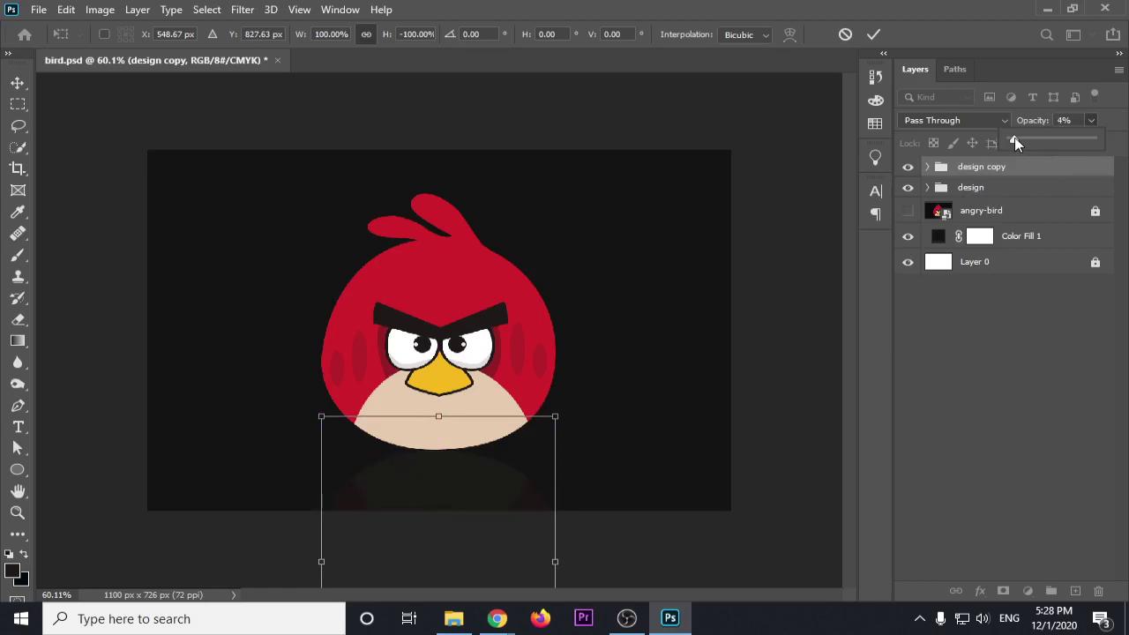
left_click(18, 82)
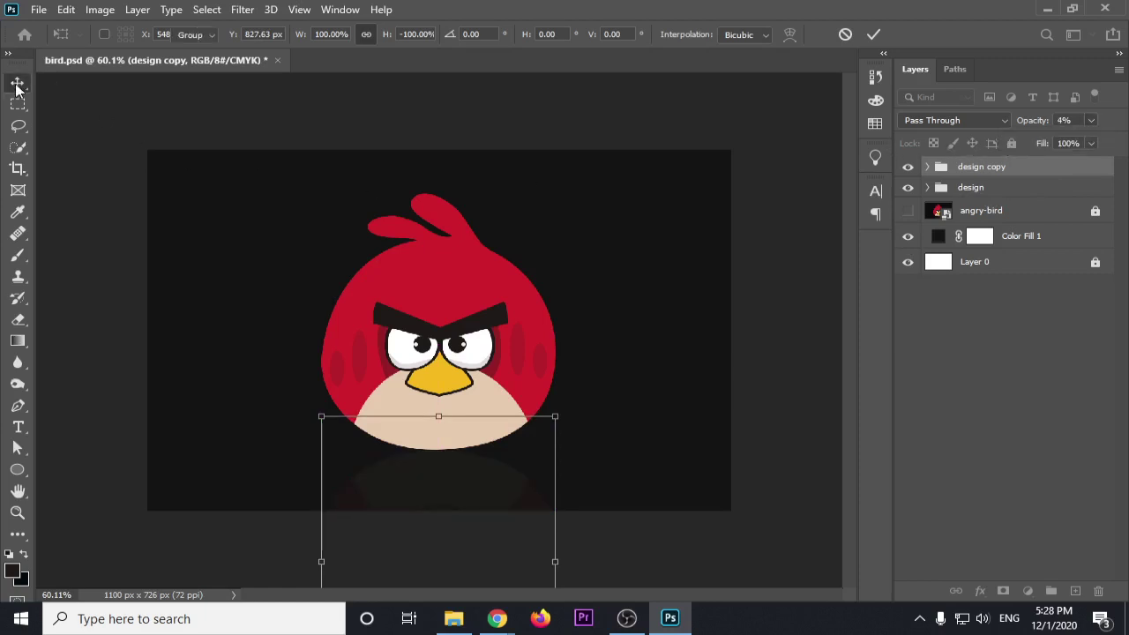
left_click(685, 110)
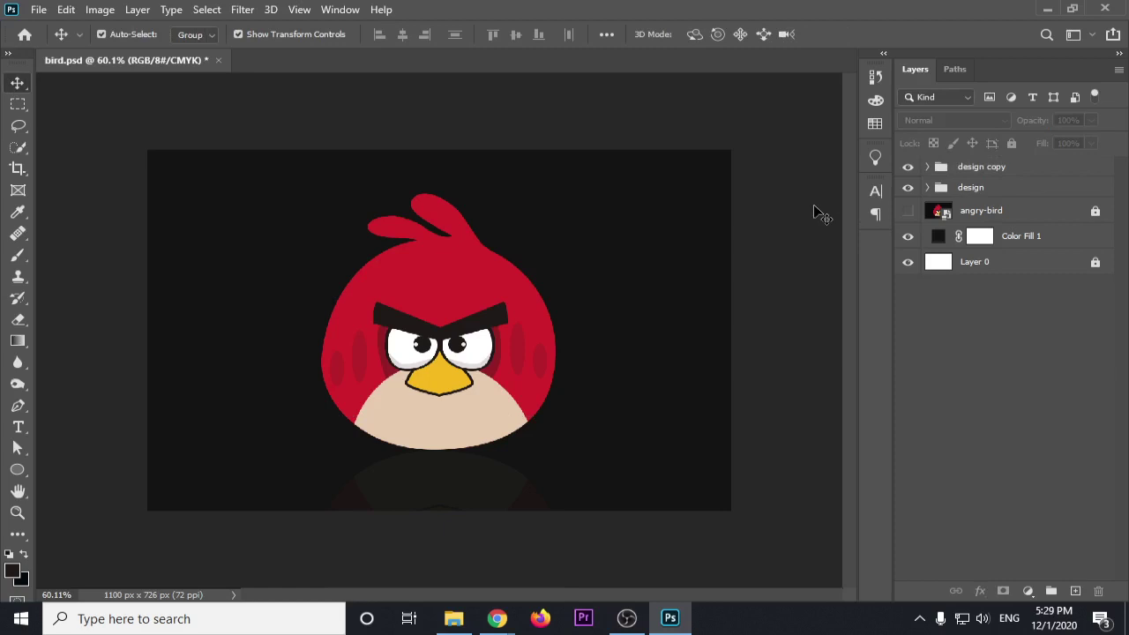
Save the file and change the Color Fill 1 colour to dark grey #111111
key("ctrl+s")
double_click(938, 240)
left_click_drag(696, 370, 655, 426)
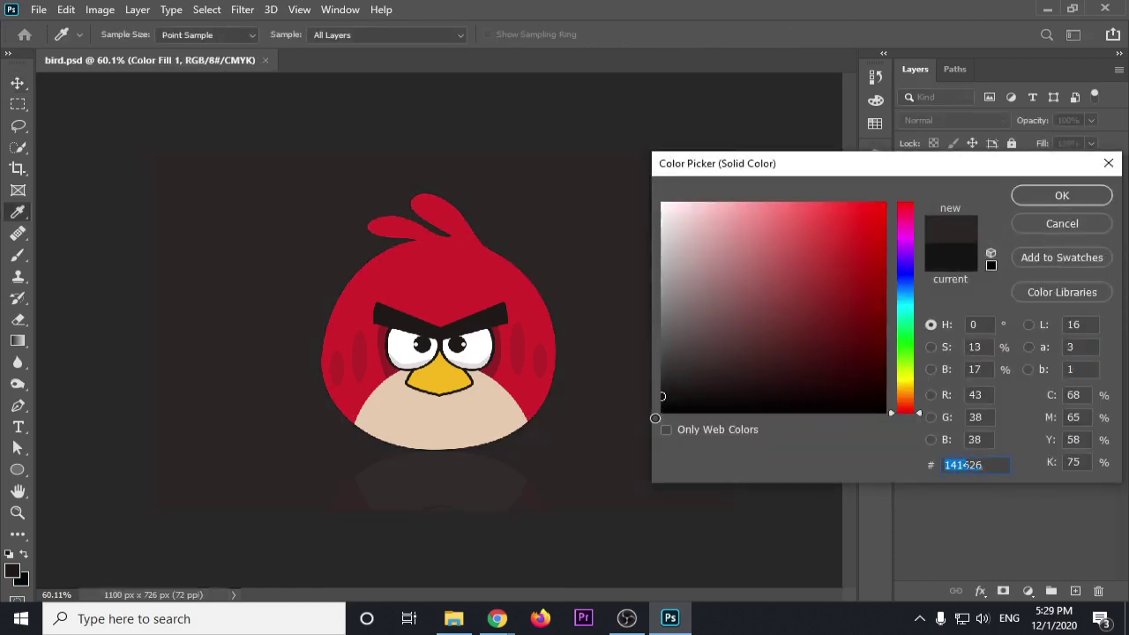
left_click(899, 402)
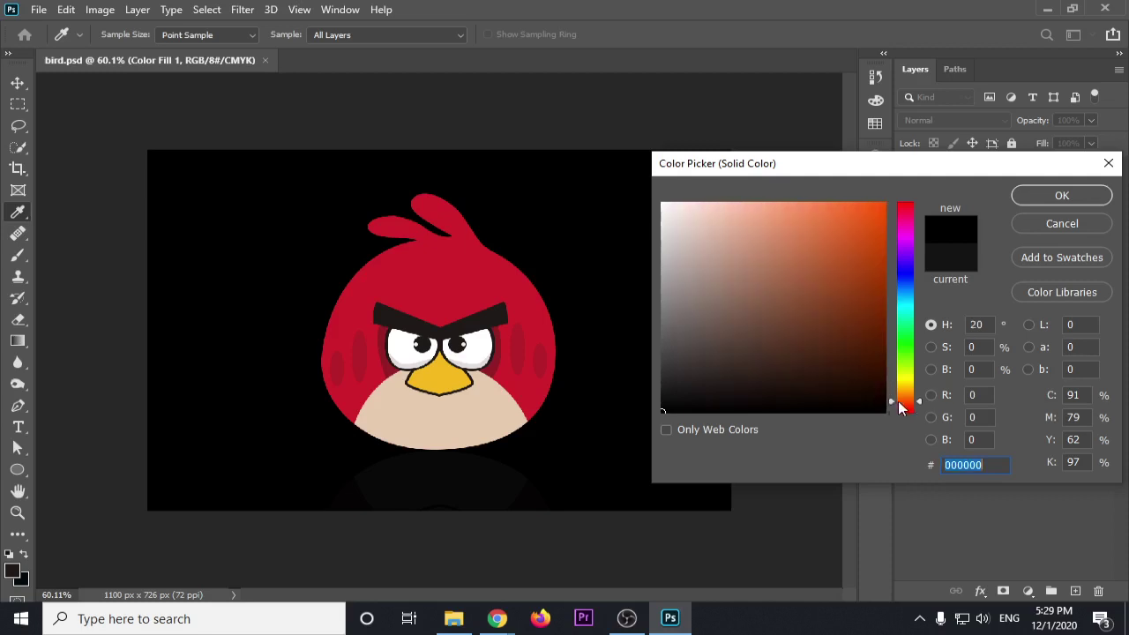
left_click(911, 271)
mouse_move(847, 345)
left_mouse_down()
mouse_move(822, 401)
mouse_move(856, 401)
mouse_move(660, 391)
mouse_move(657, 404)
mouse_move(698, 377)
left_mouse_up()
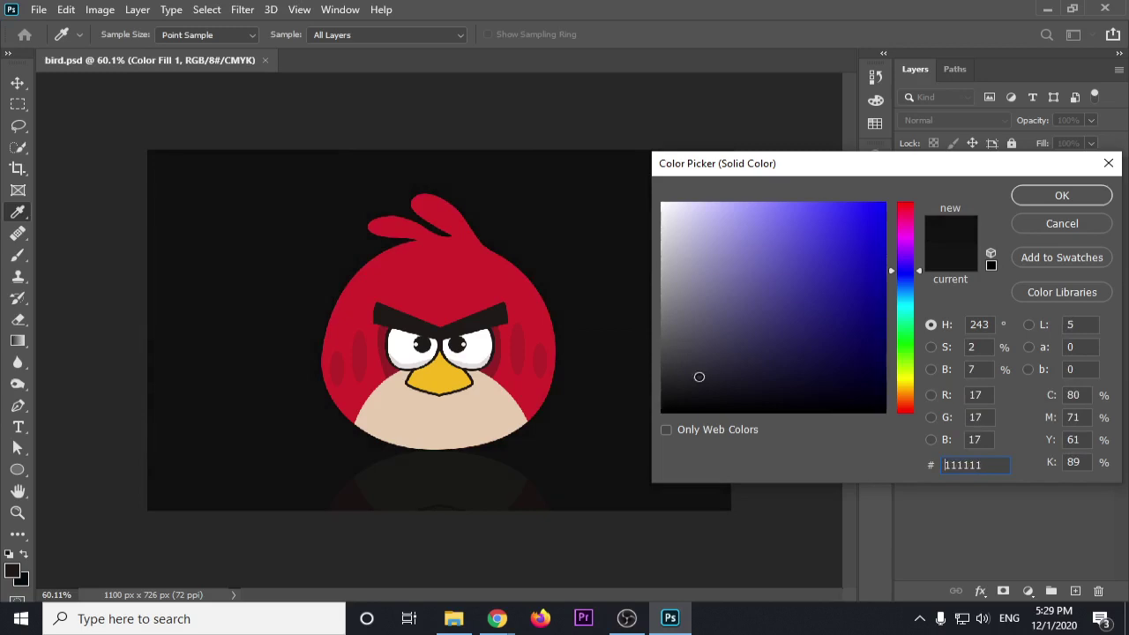
left_click(1043, 198)
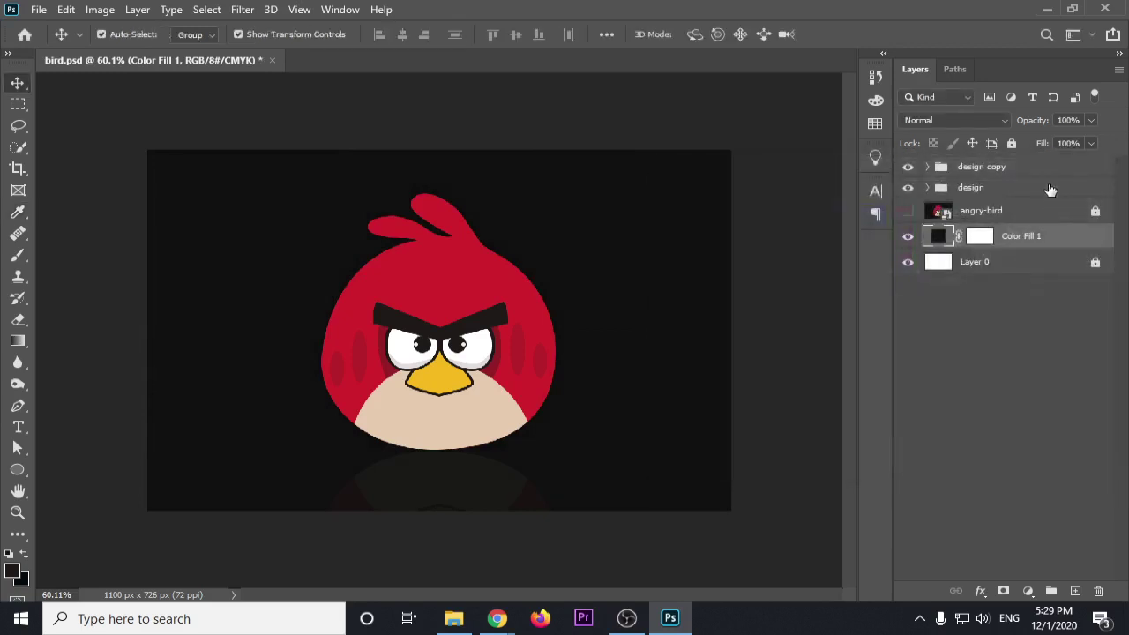
Check layer visibility, then move design copy beneath the design group in the stack
left_click(908, 167)
left_click(909, 187)
left_click(909, 211)
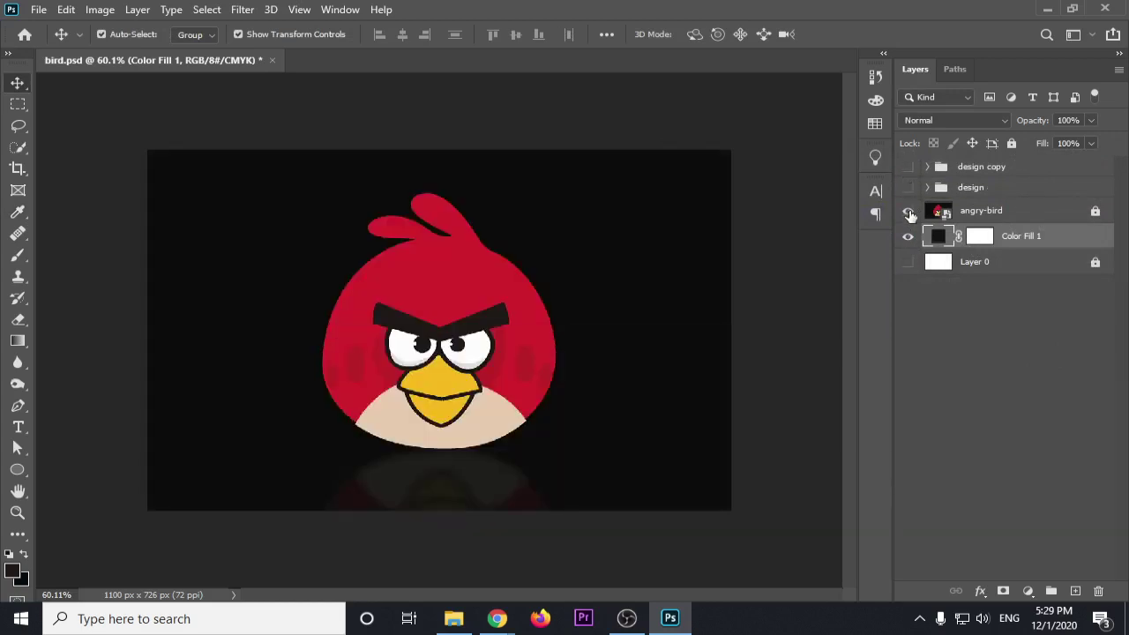
left_click(909, 212)
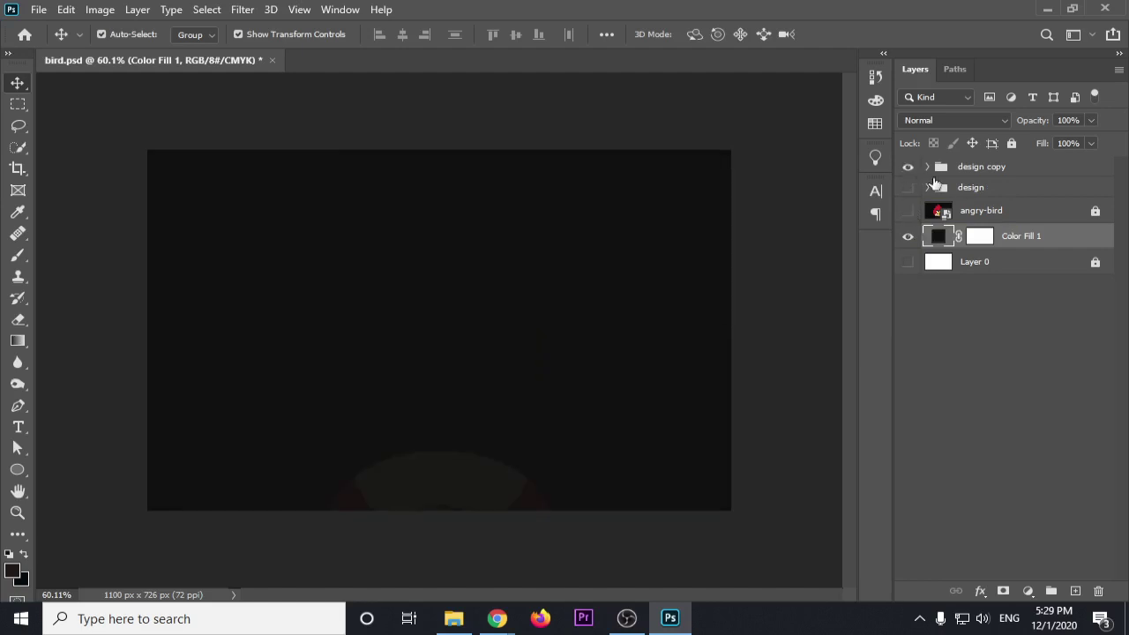
left_click(908, 187)
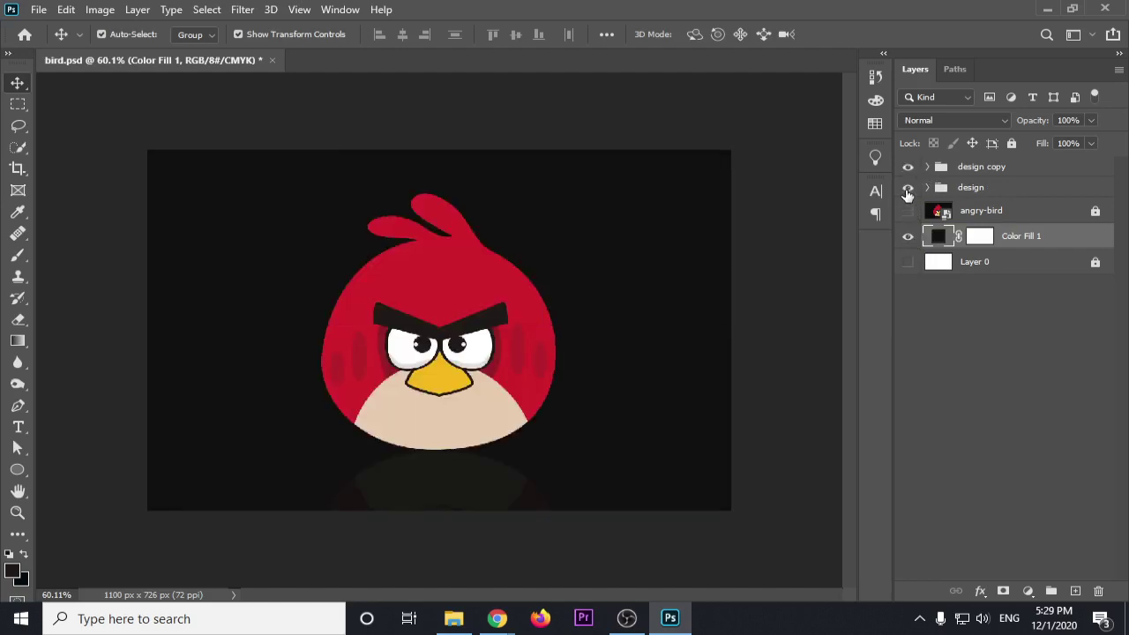
left_click(993, 166)
left_click_drag(994, 167, 999, 199)
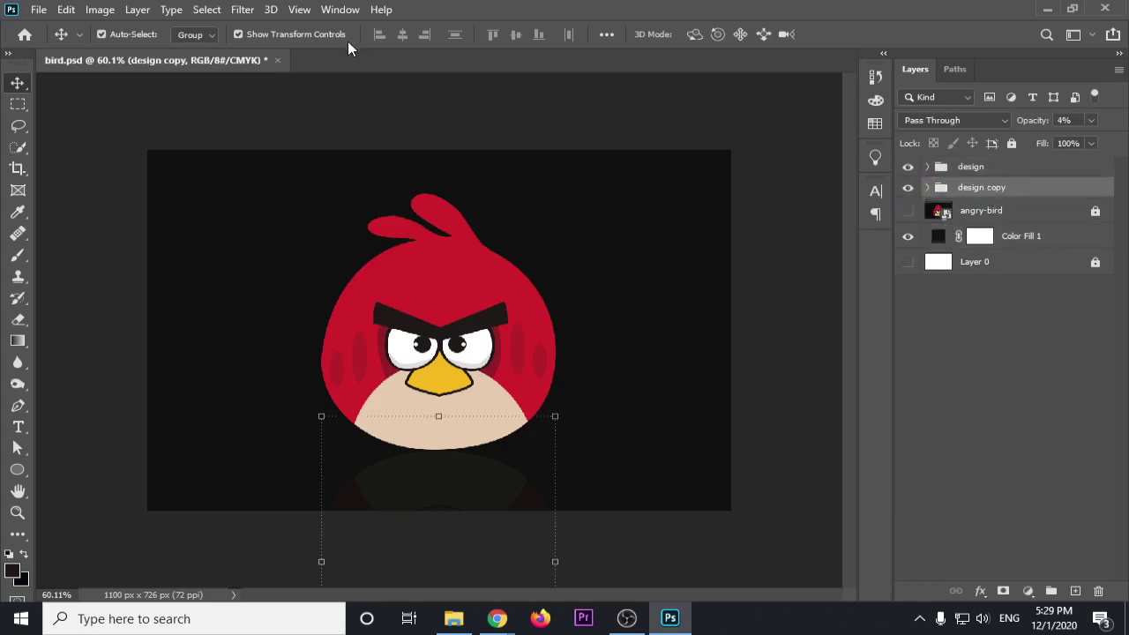
Convert design copy to a Smart Object and apply a Gaussian Blur to it
left_click(241, 13)
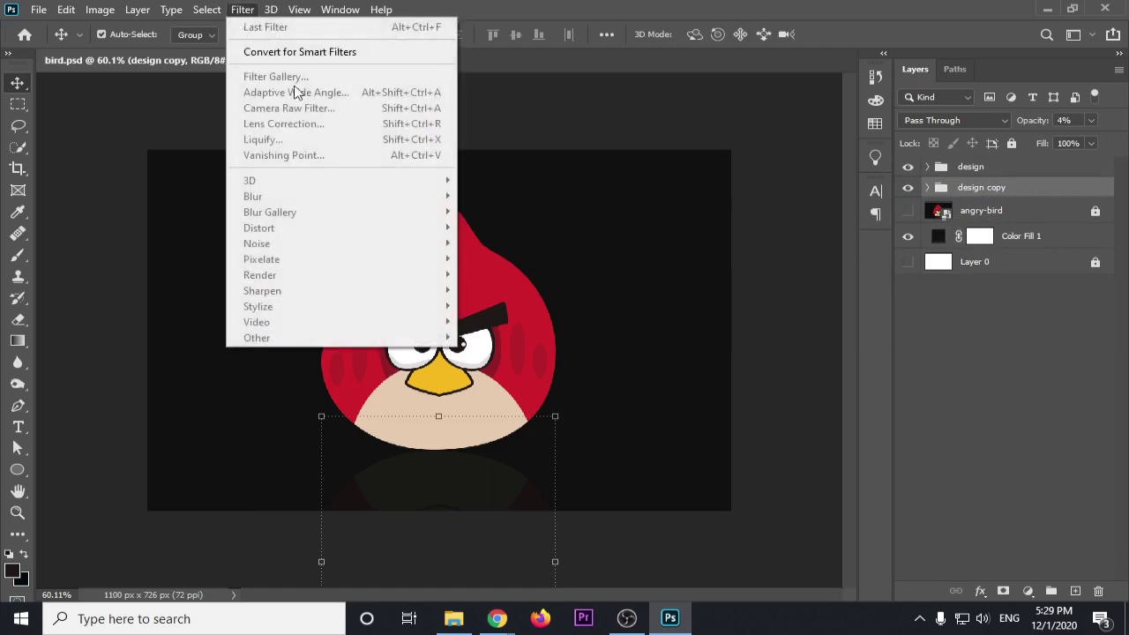
right_click(974, 186)
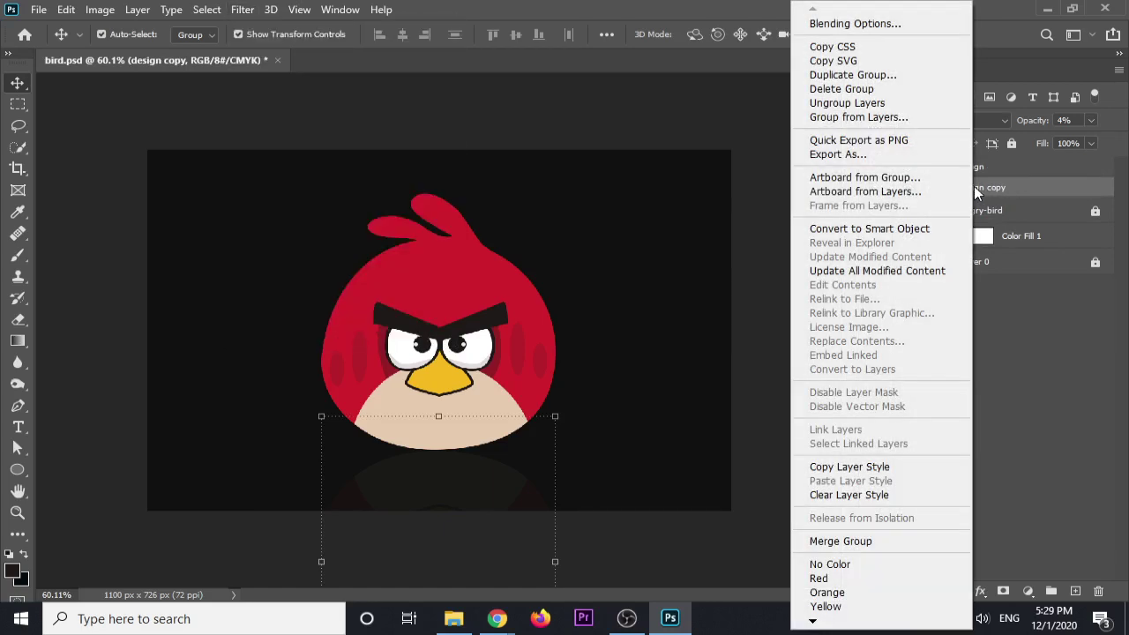
left_click(920, 231)
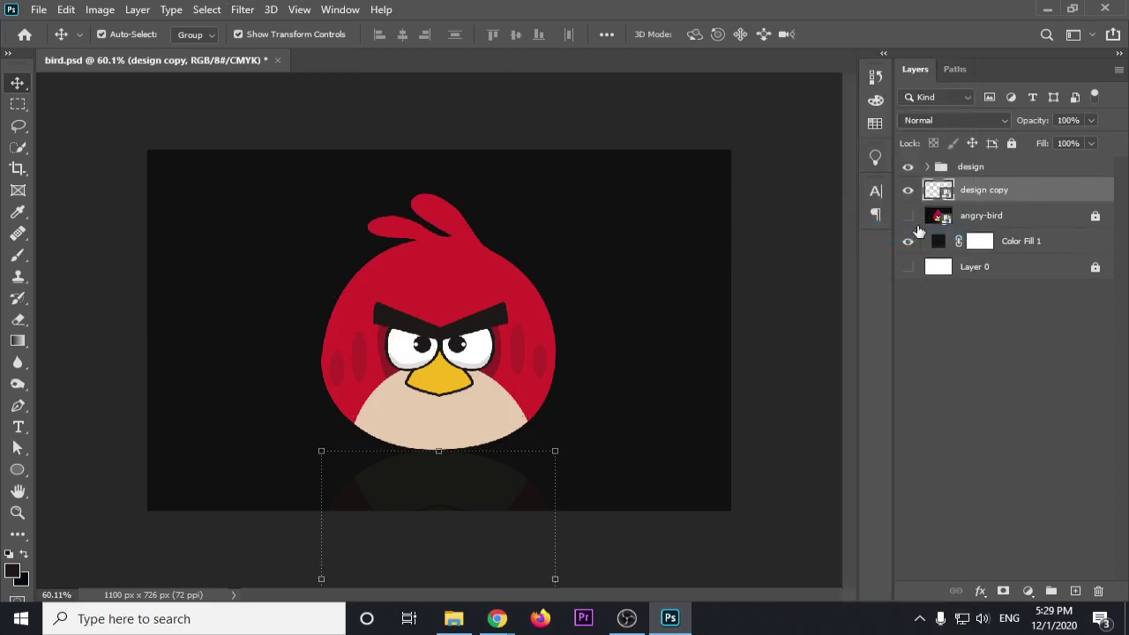
left_click(251, 9)
mouse_move(253, 196)
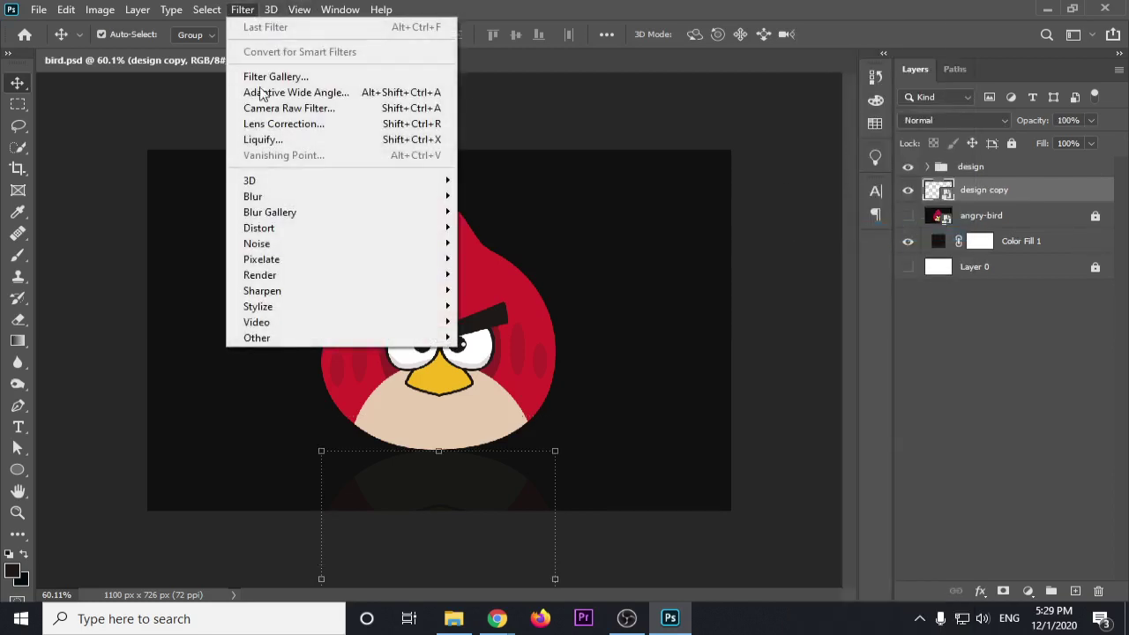
left_click(517, 259)
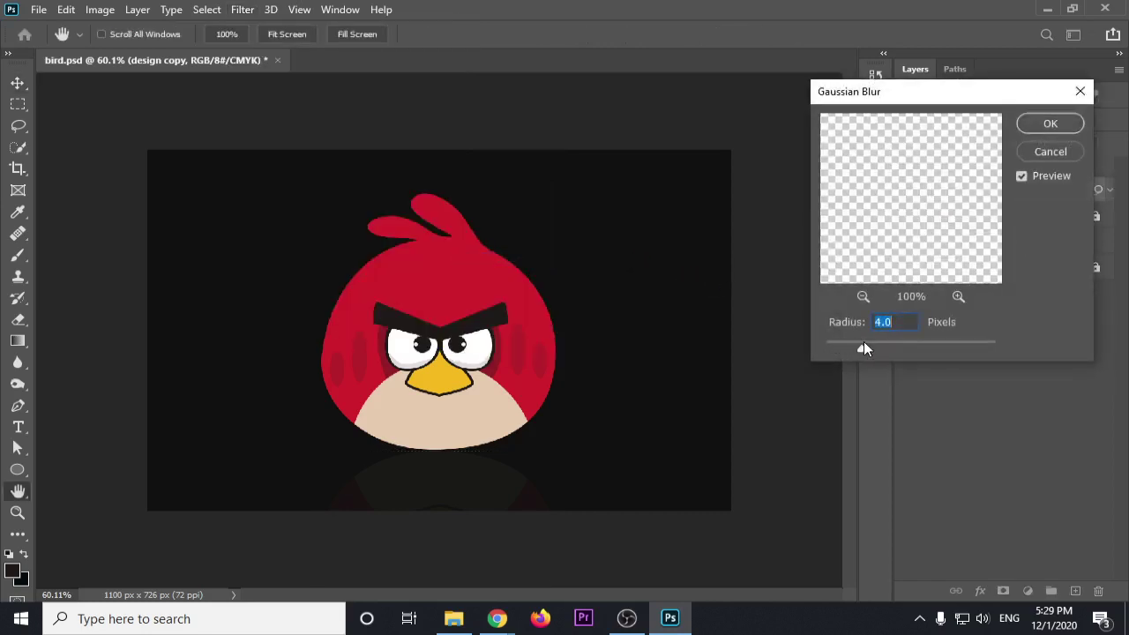
left_click(1050, 124)
Toggle layer visibility to check the blurred reflection, then save the document
left_click_drag(908, 166, 910, 264)
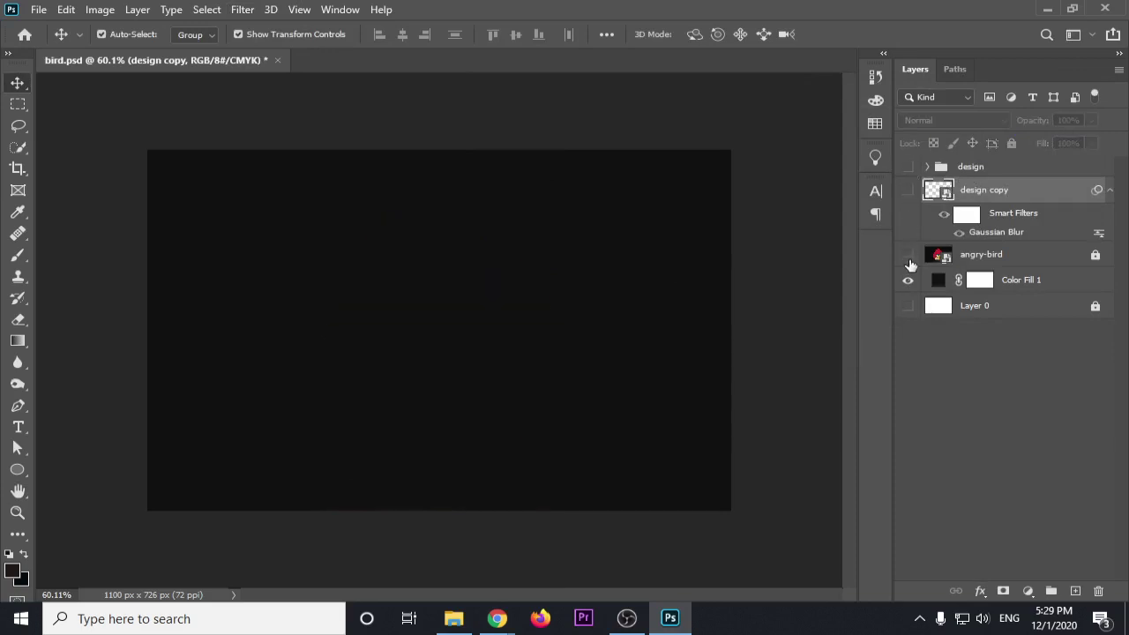
left_click(909, 261)
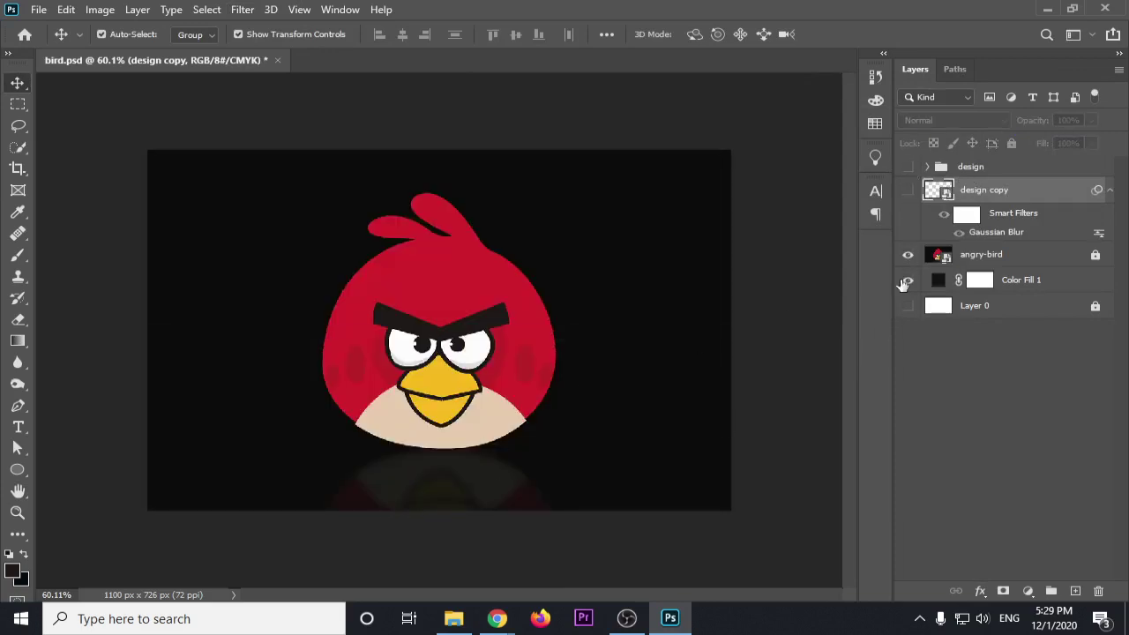
left_click(908, 257)
left_click(907, 167)
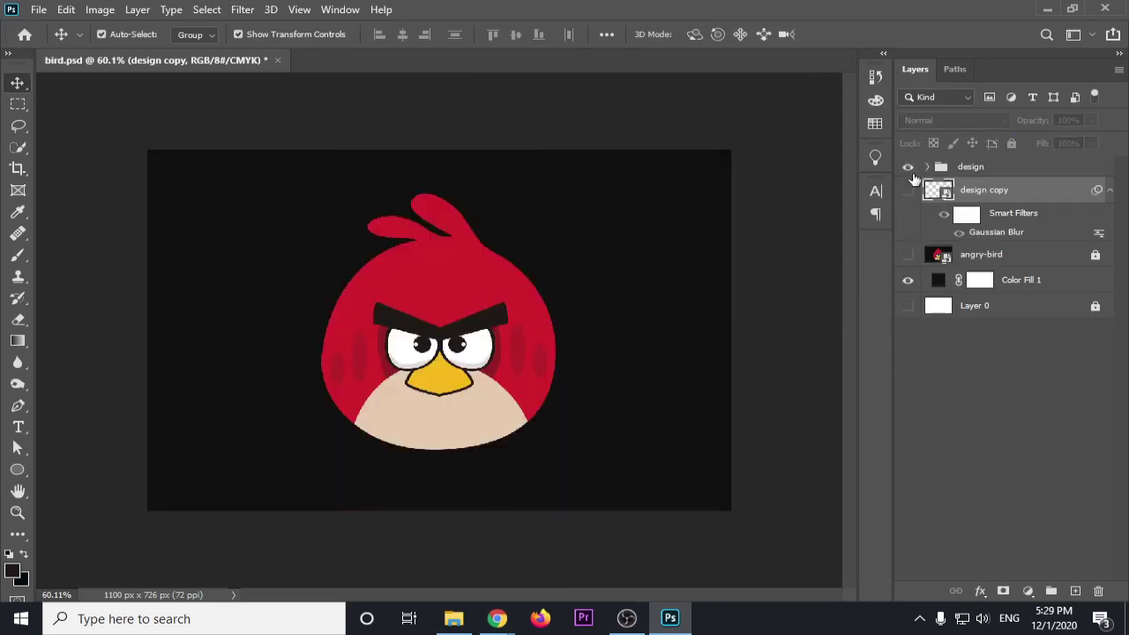
left_click(907, 191)
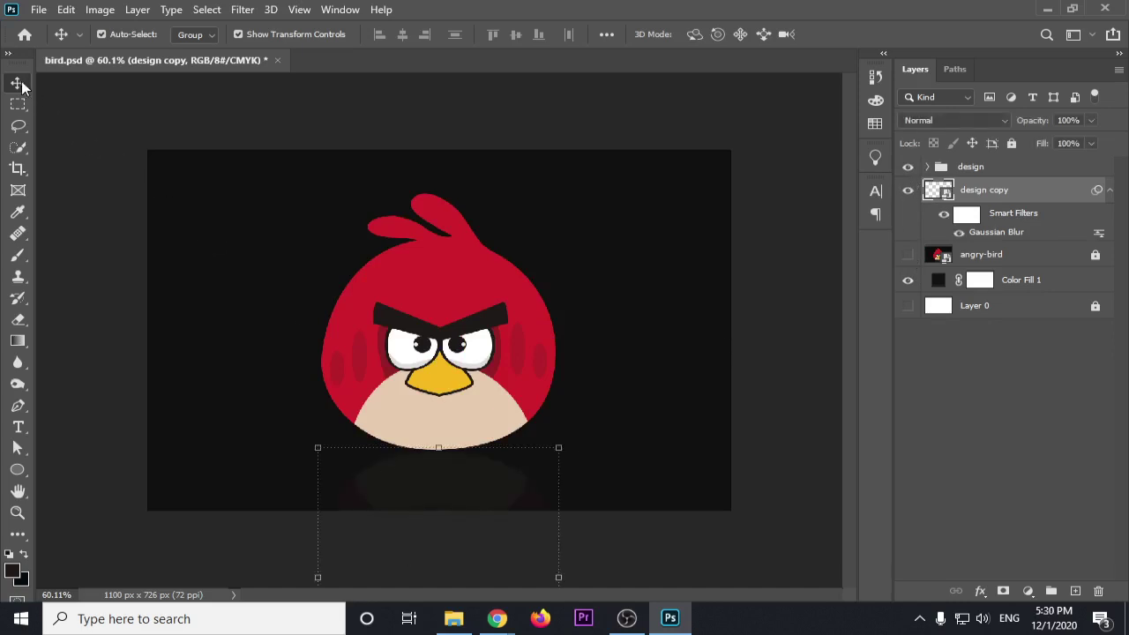
left_click(232, 103)
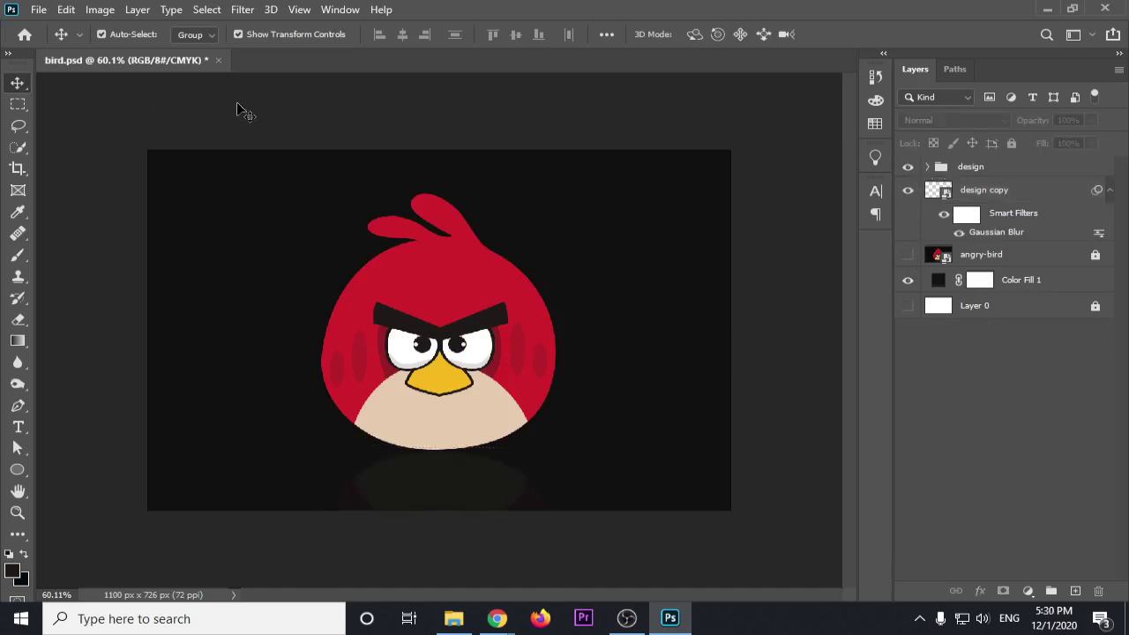
key("ctrl+s")
Export via Save for Web as a maximum-quality JPEG named bird on the Desktop
left_click(39, 10)
mouse_move(58, 250)
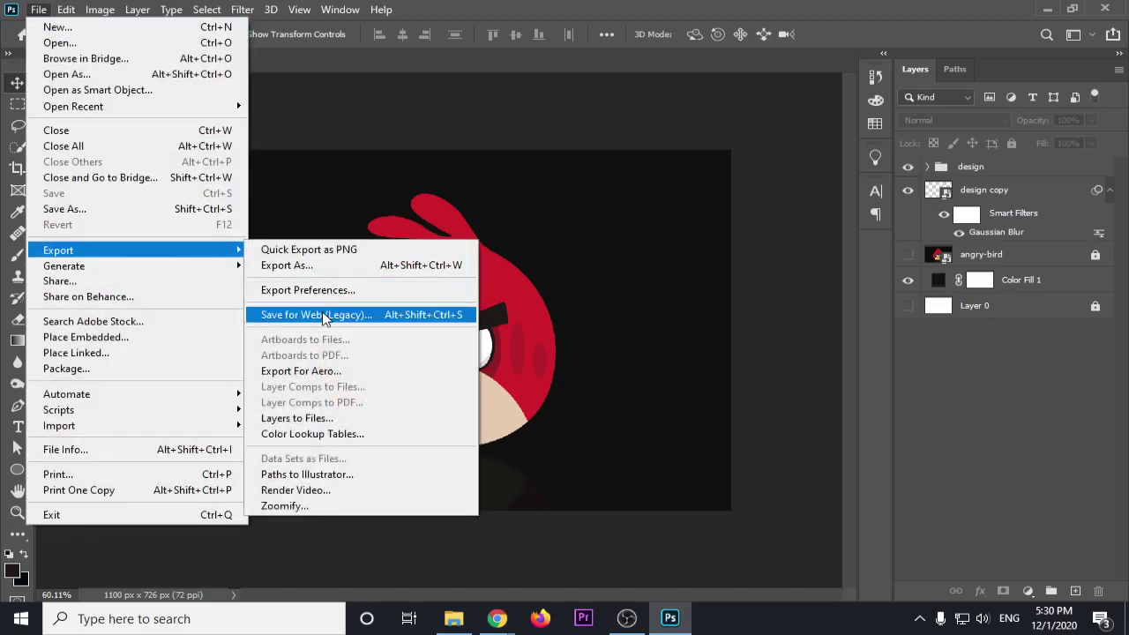
left_click(322, 319)
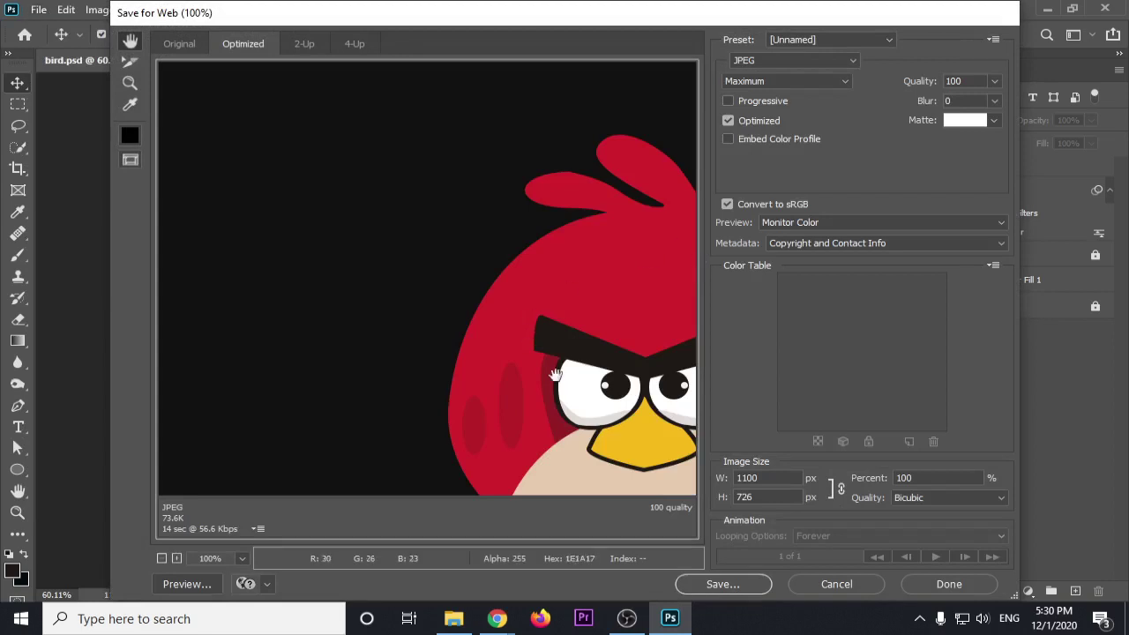
mouse_move(547, 353)
left_mouse_down()
mouse_move(362, 173)
mouse_move(517, 361)
mouse_move(517, 169)
mouse_move(554, 390)
left_mouse_up()
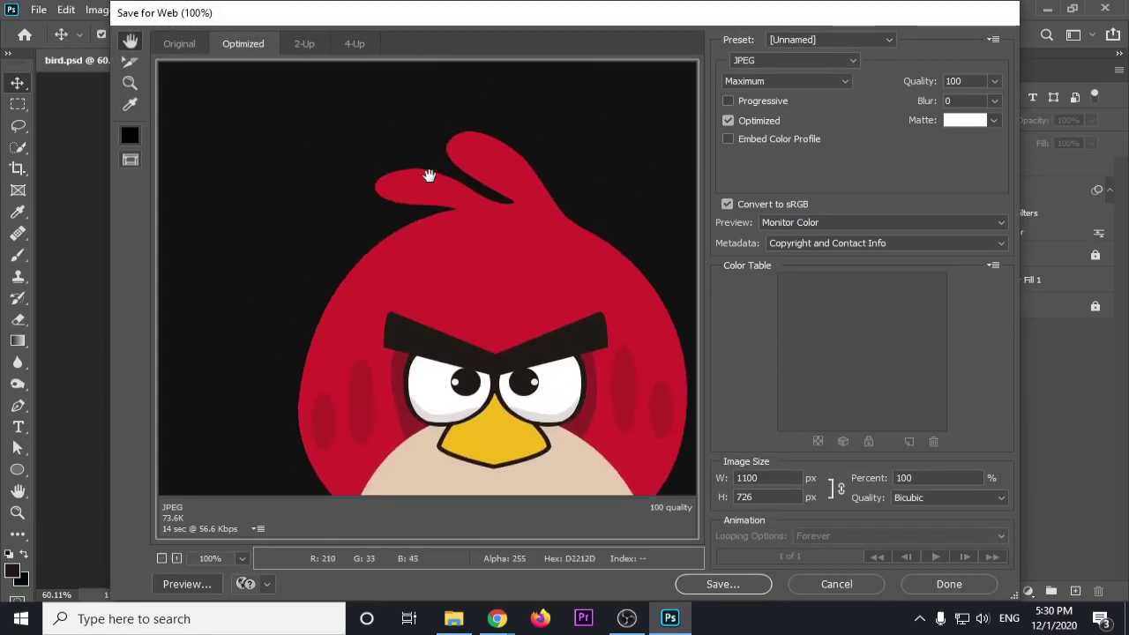
left_click_drag(510, 292, 411, 130)
left_click(753, 592)
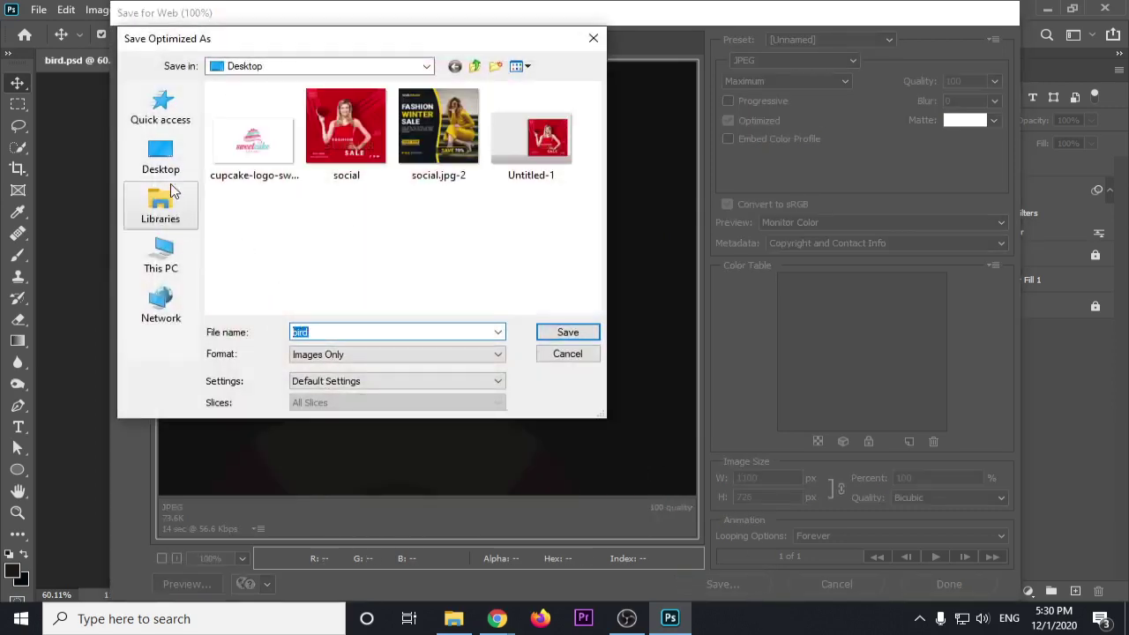
left_click(160, 157)
left_click(571, 332)
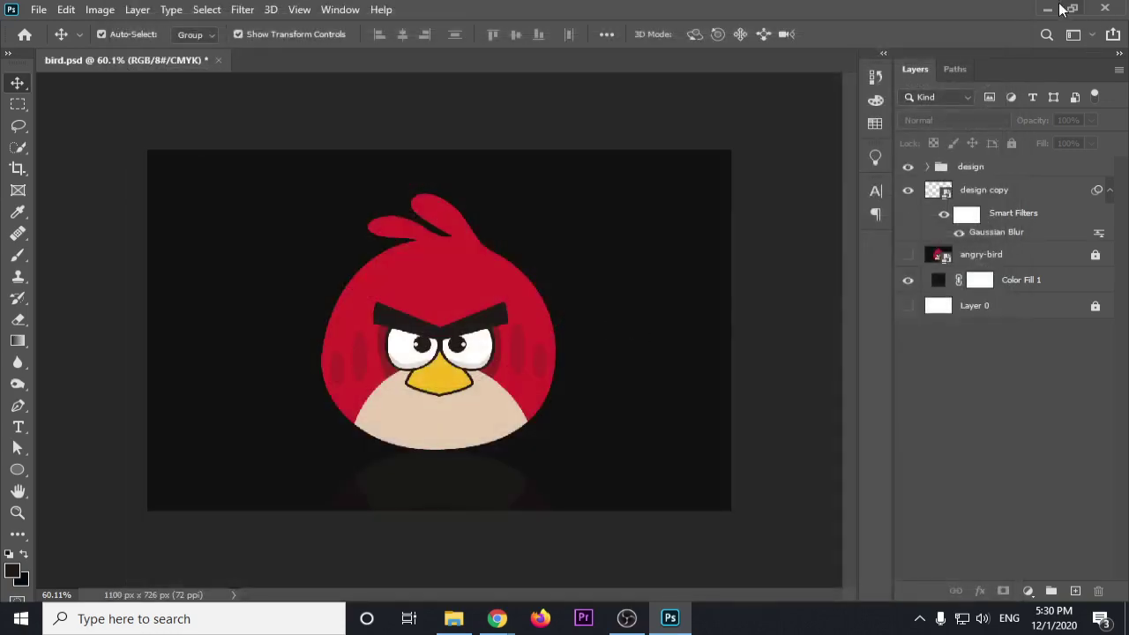
Minimize windows, open bird.jpg from the desktop in Photos, then switch to Chrome
left_click(1048, 9)
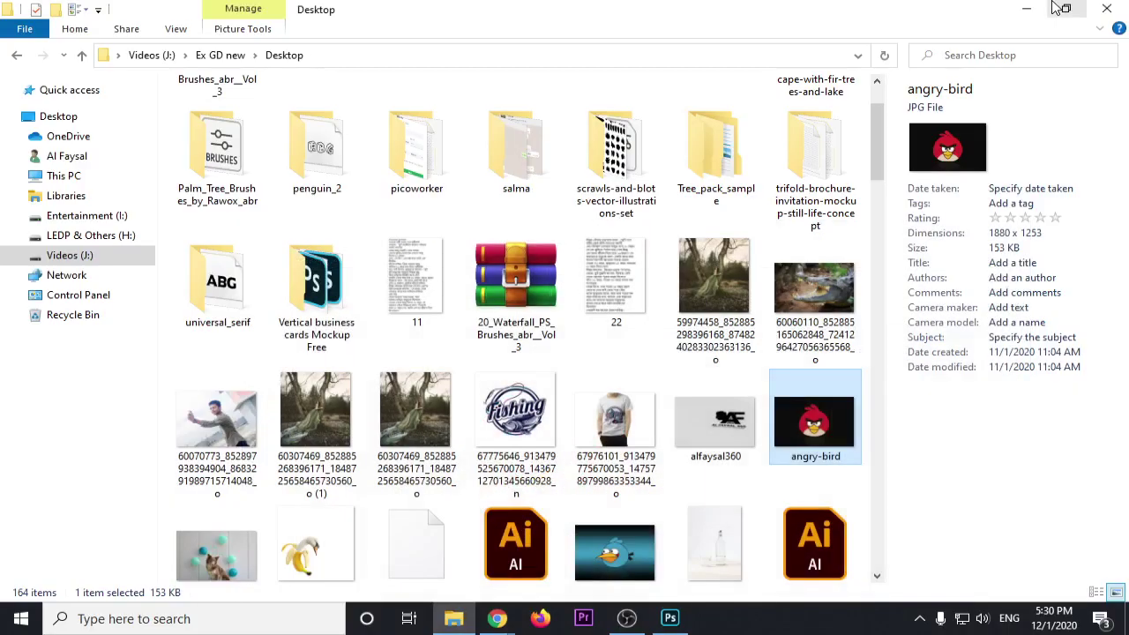
left_click(1028, 9)
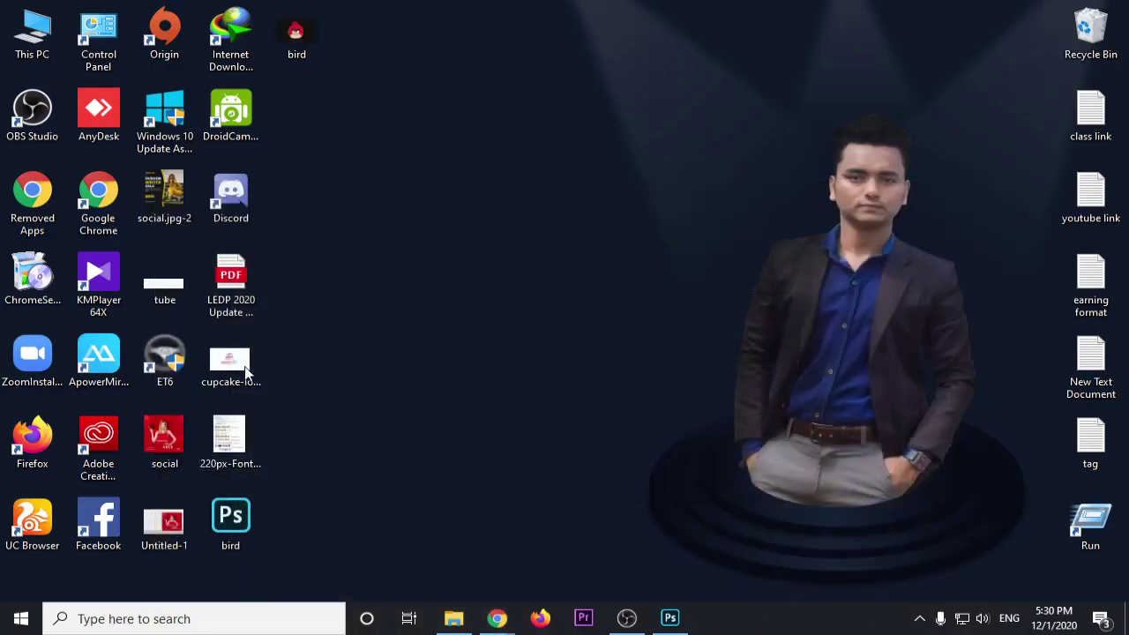
double_click(284, 40)
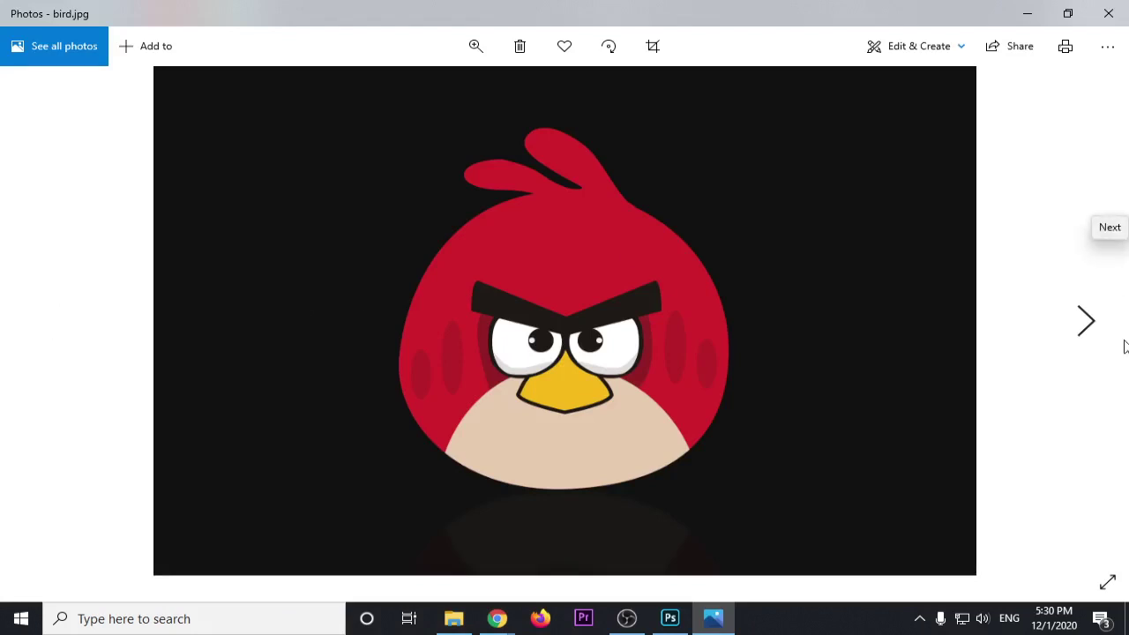
mouse_move(497, 618)
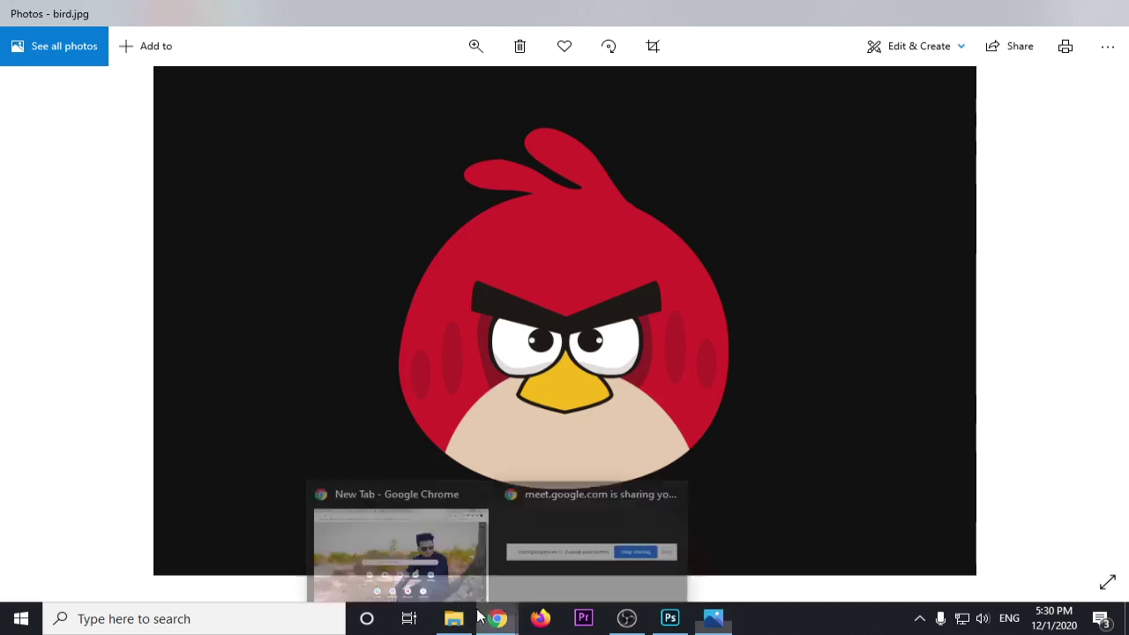
left_click(397, 547)
Search Google for 'angry bird' and switch to the Images results
type("a")
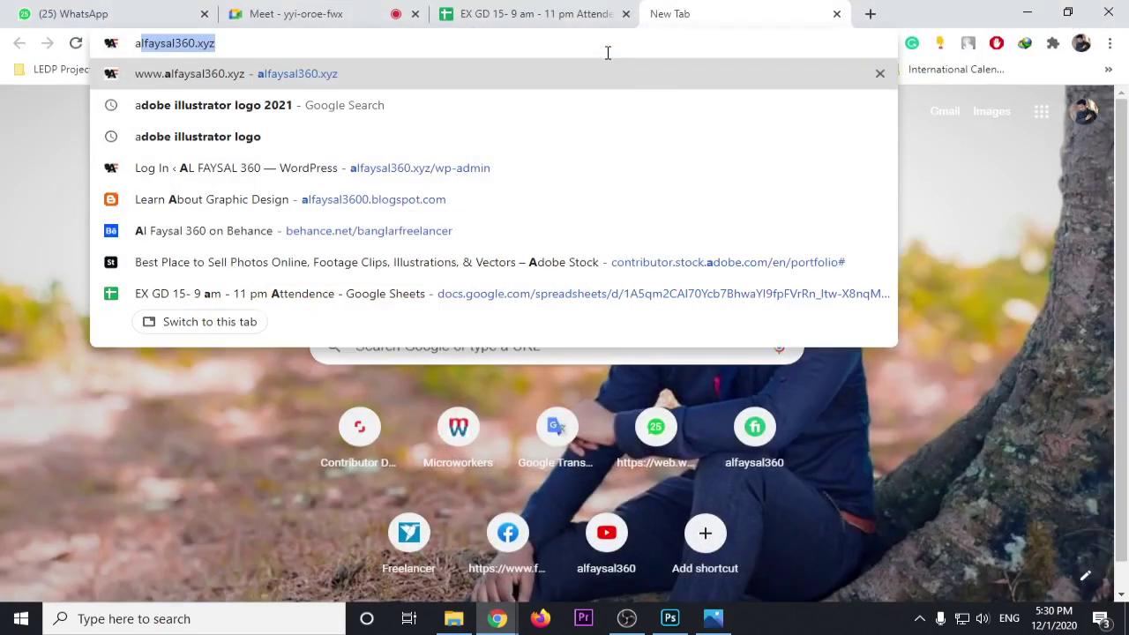
type("ng")
key("Down")
key("Return")
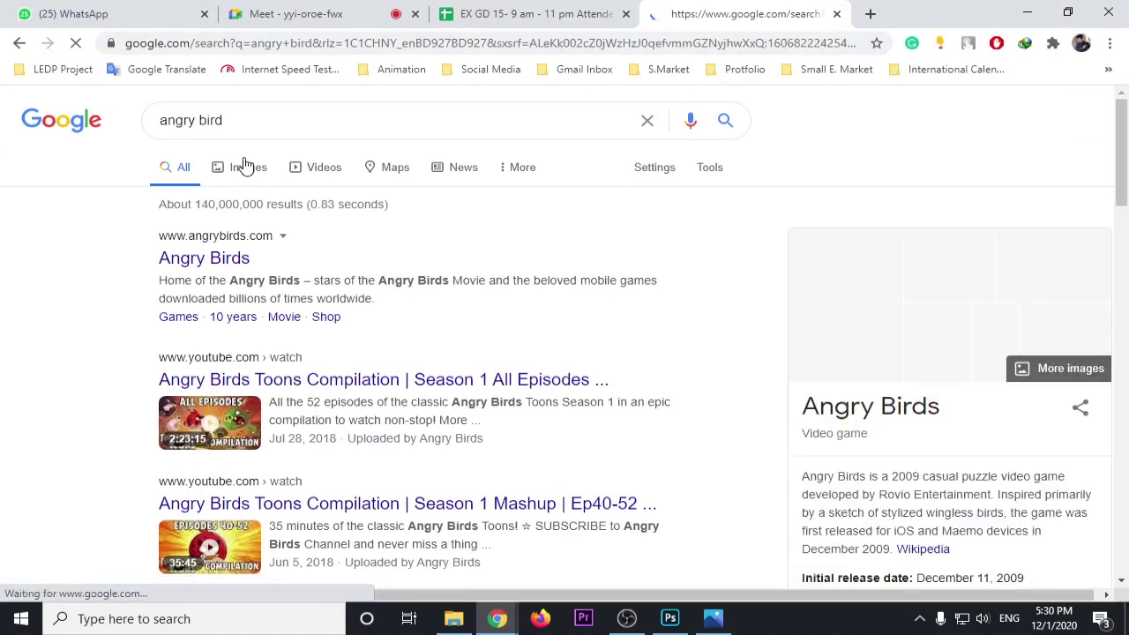
left_click(247, 167)
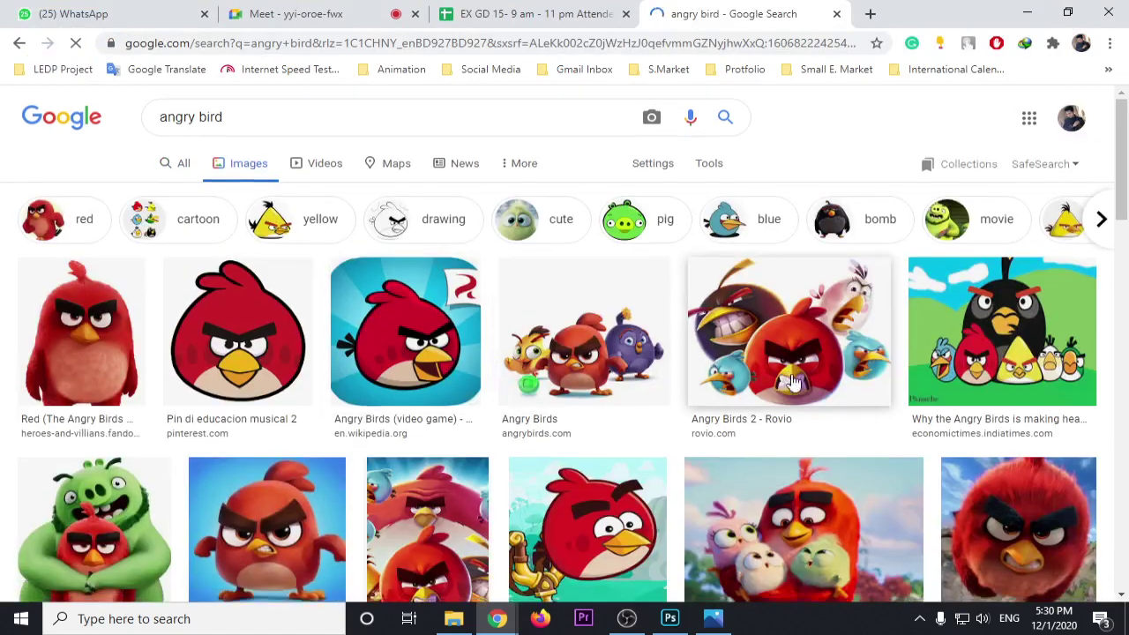
Scroll through the angry bird image results
scroll(573, 371, "down", 2)
scroll(741, 383, "down", 3)
scroll(741, 383, "down", 3)
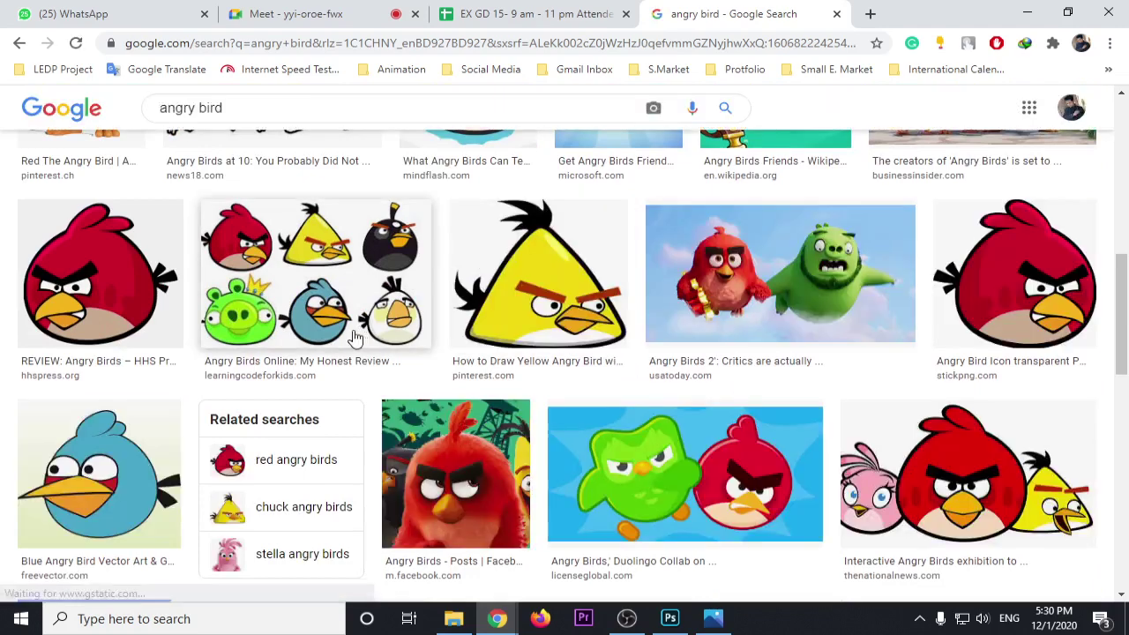
scroll(344, 338, "down", 1)
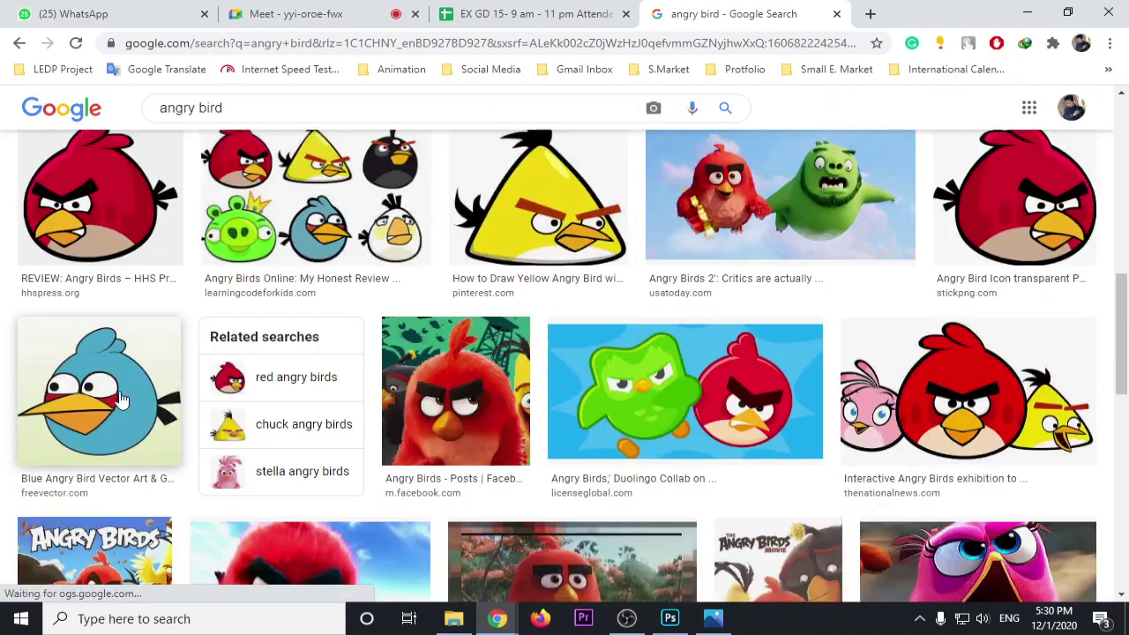
scroll(122, 400, "down", 2)
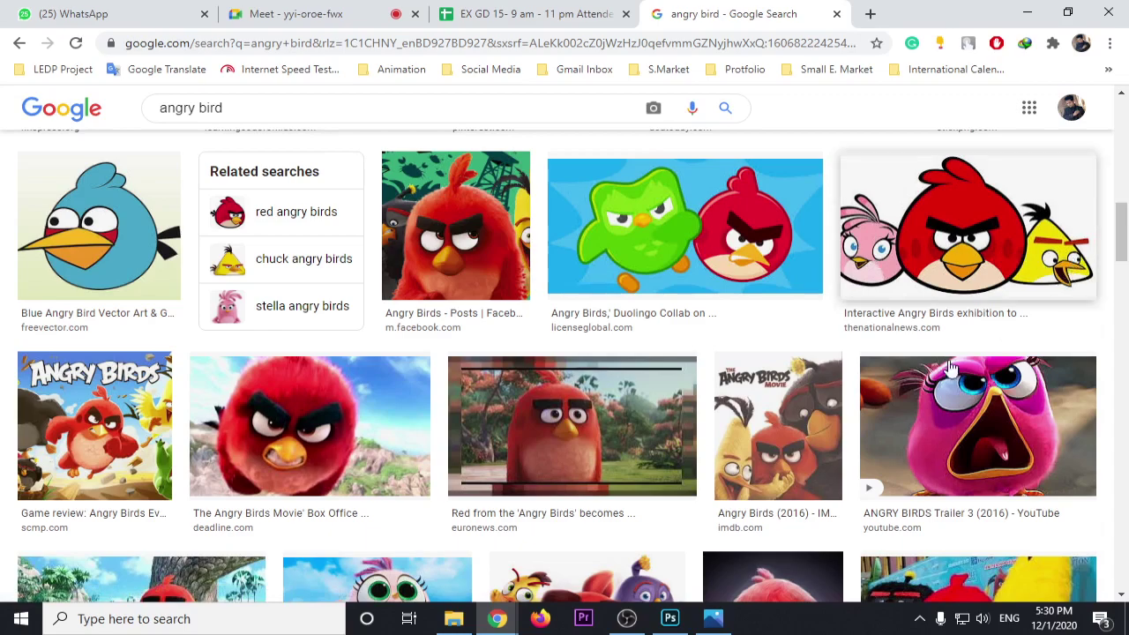
scroll(857, 378, "down", 1)
scroll(854, 375, "down", 5)
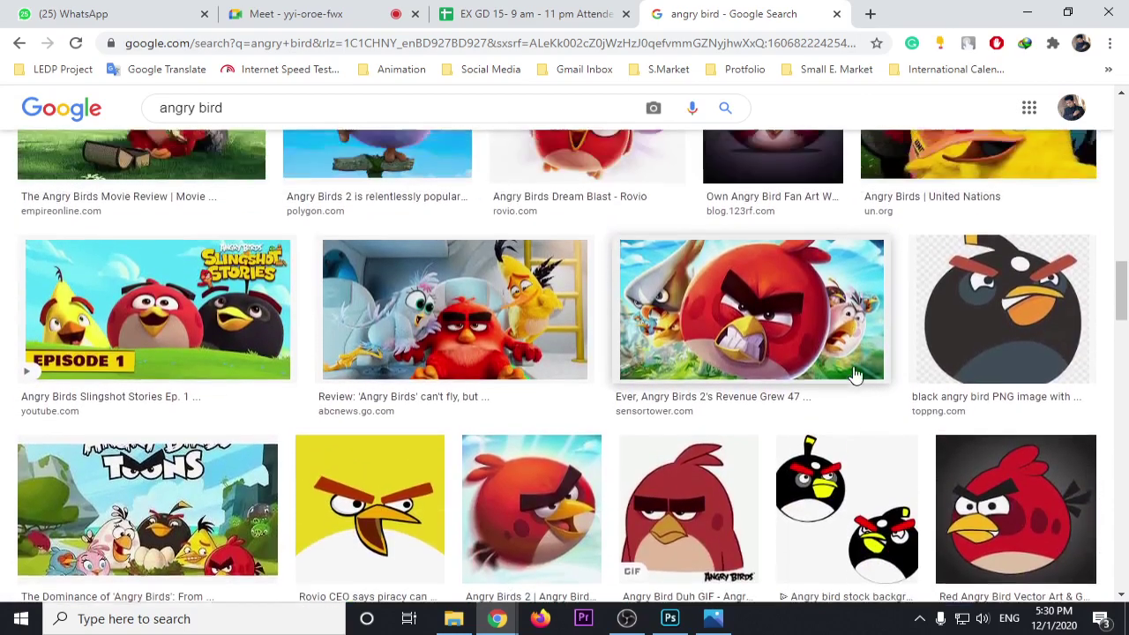
scroll(854, 375, "up", 1)
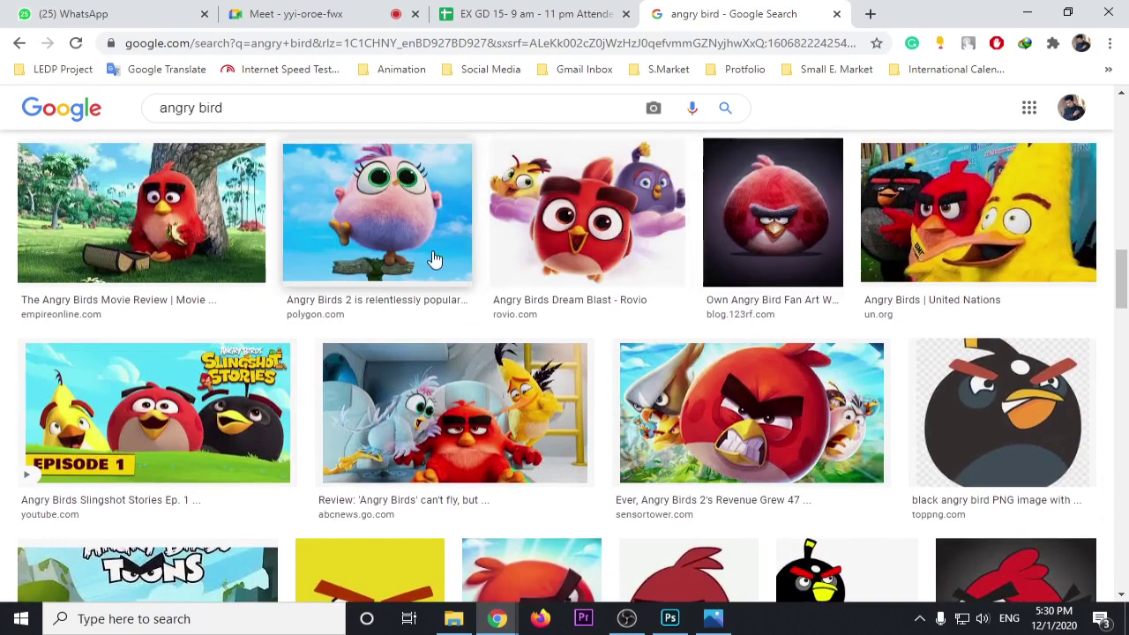
scroll(434, 258, "down", 1)
scroll(1103, 348, "down", 2)
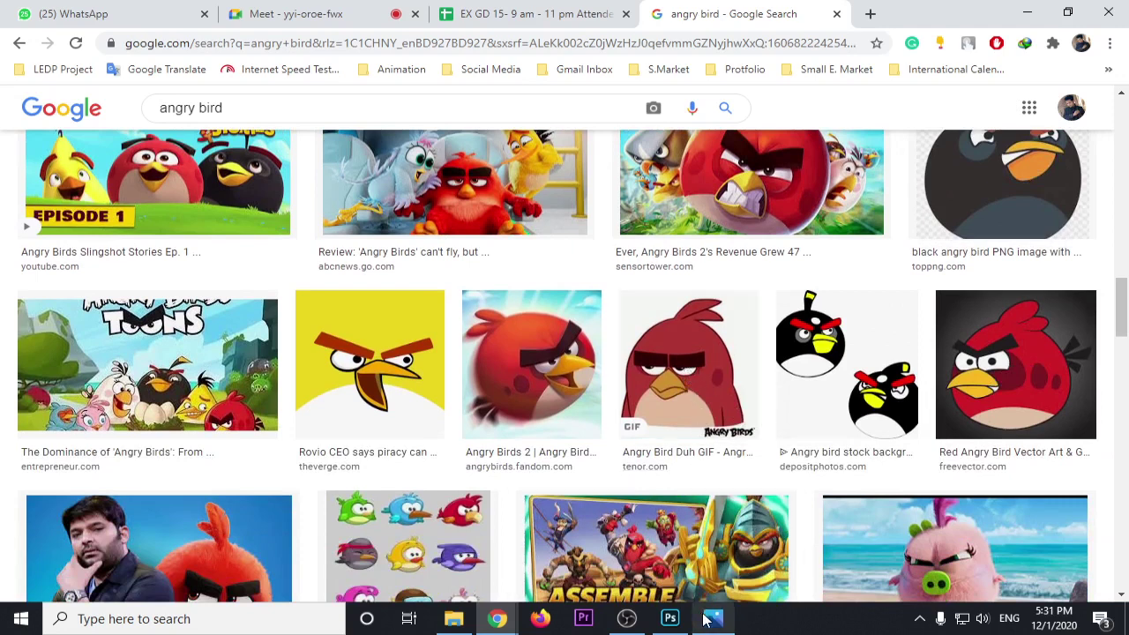
mouse_move(713, 619)
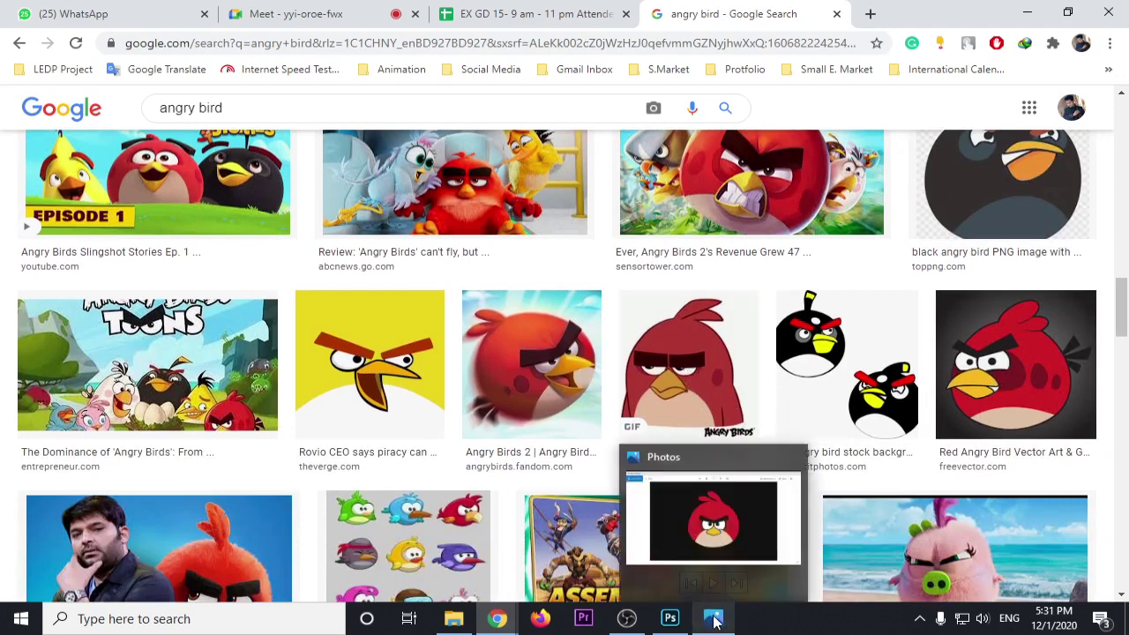
Bring the bird.jpg Photos viewer to the front, then switch to OBS
left_click(715, 620)
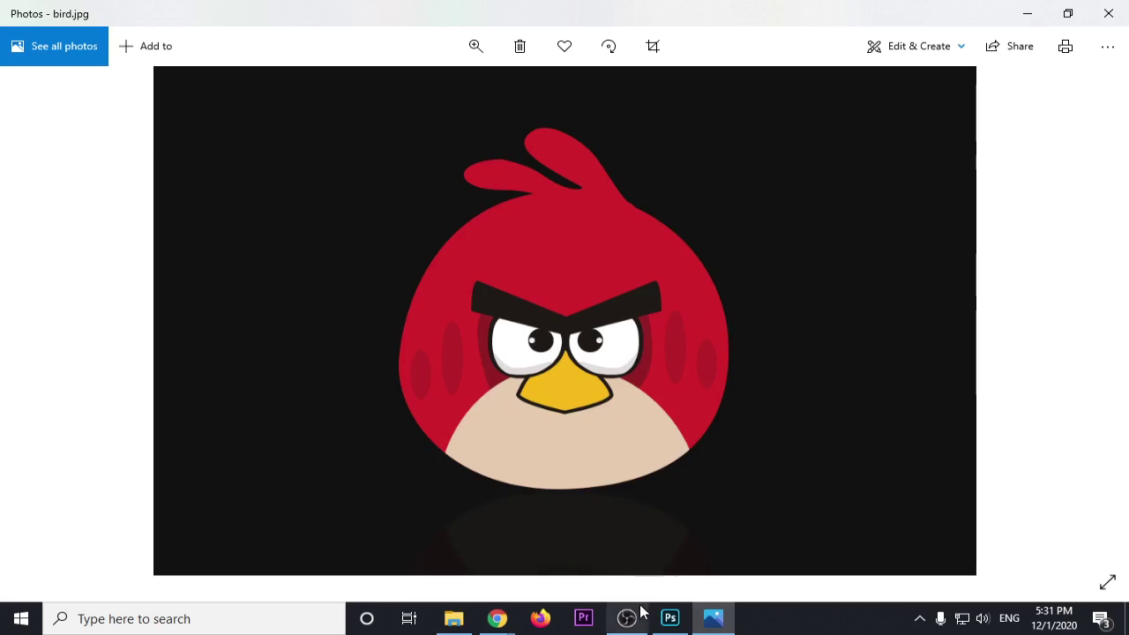
mouse_move(627, 619)
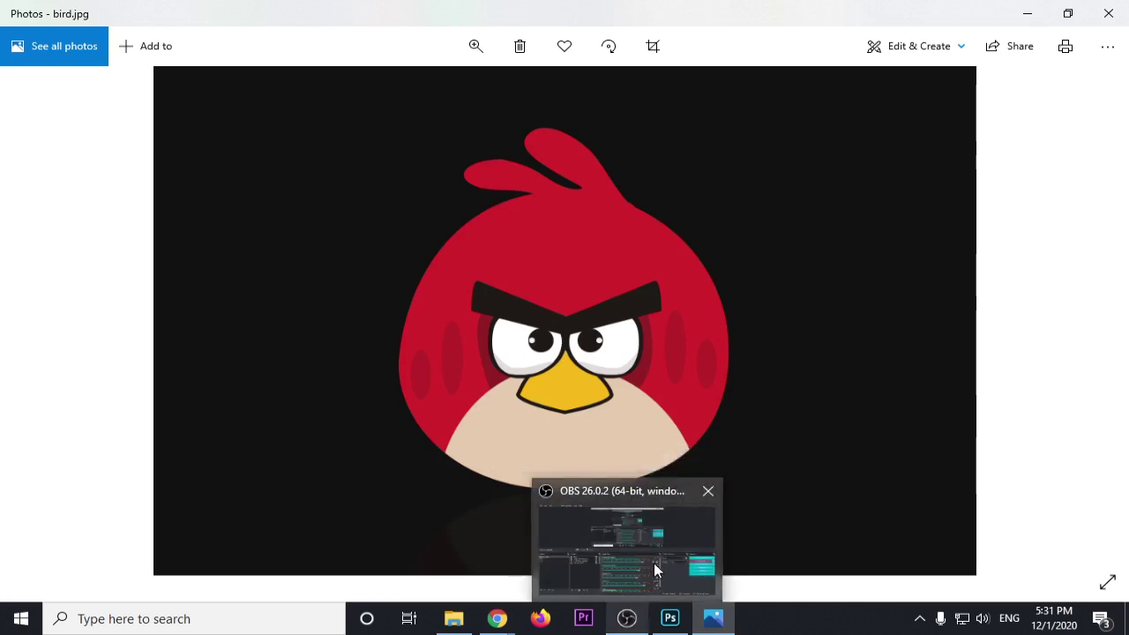
left_click(654, 563)
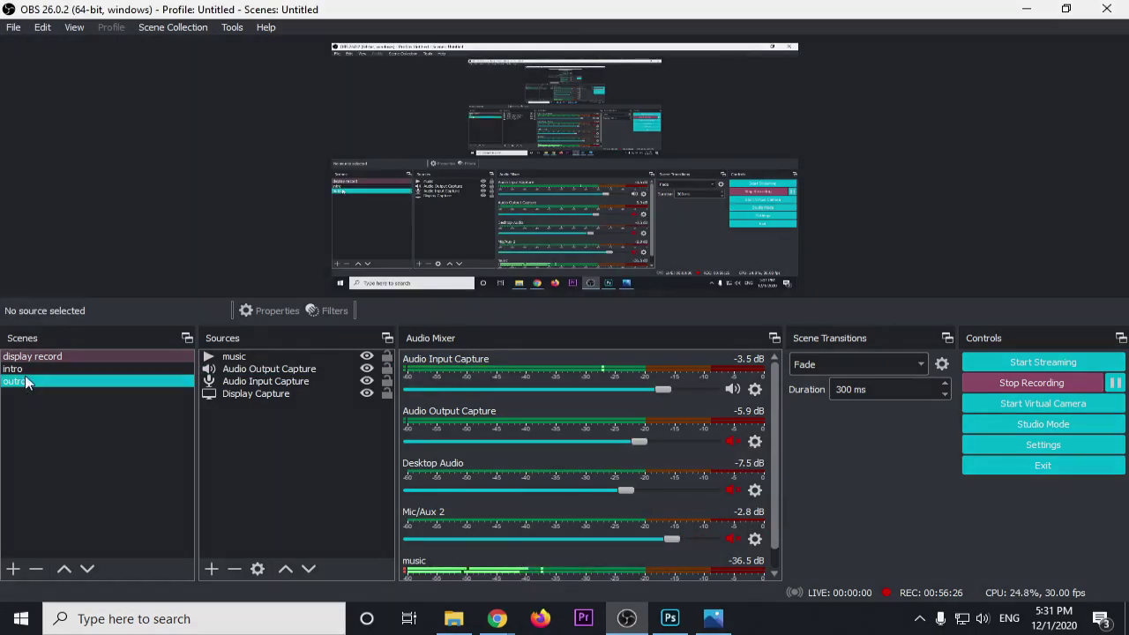